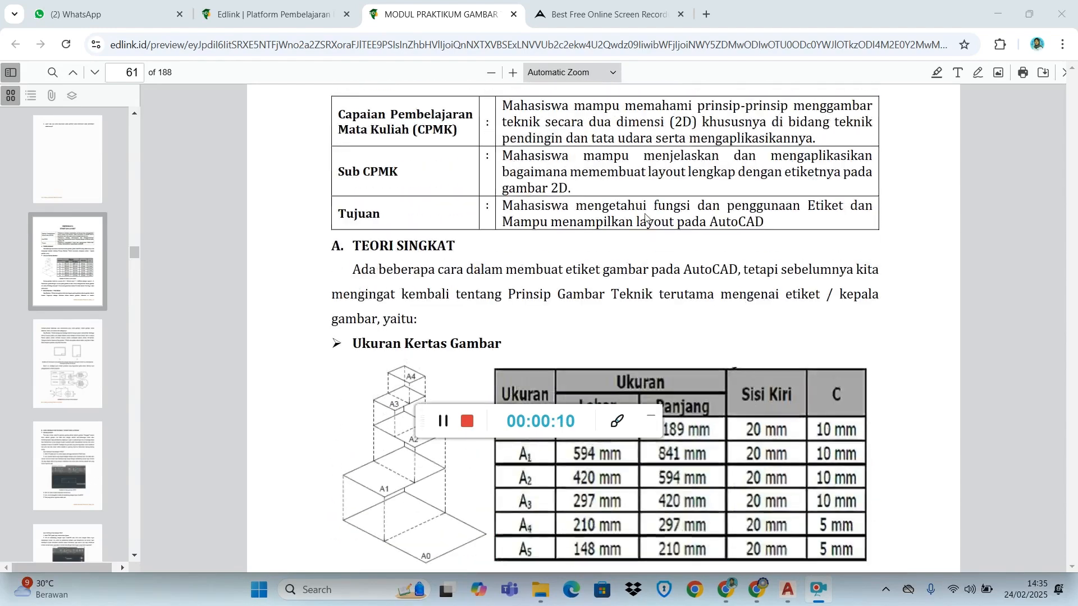
# Skim the module's title block chapter from the paper size table to the title block dimensions in Gambar 5.15
pyautogui.scroll(-1, 645, 218)
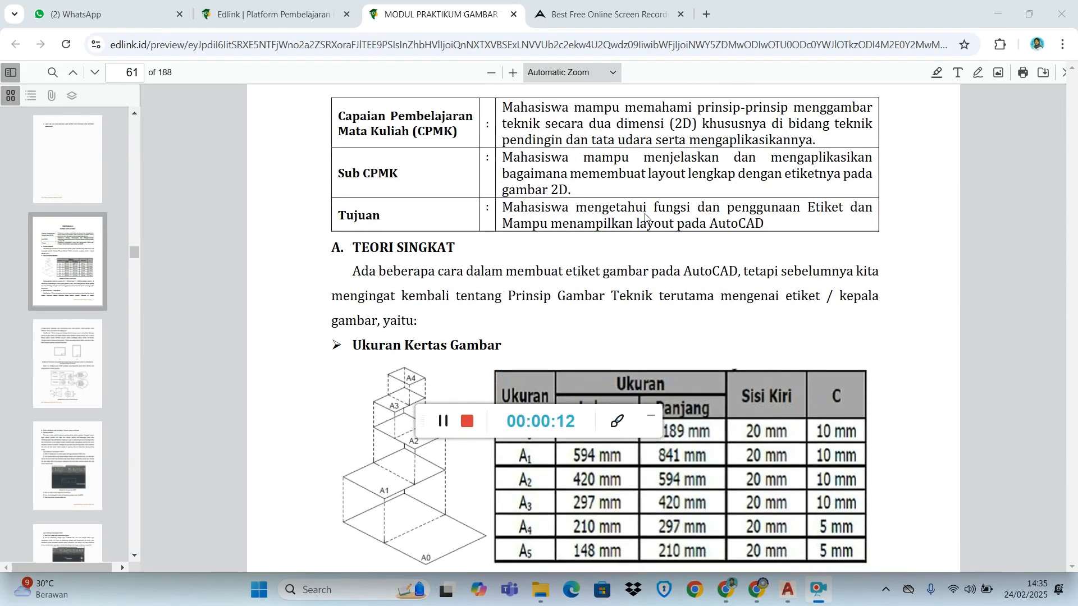
pyautogui.scroll(-15, 695, 298)
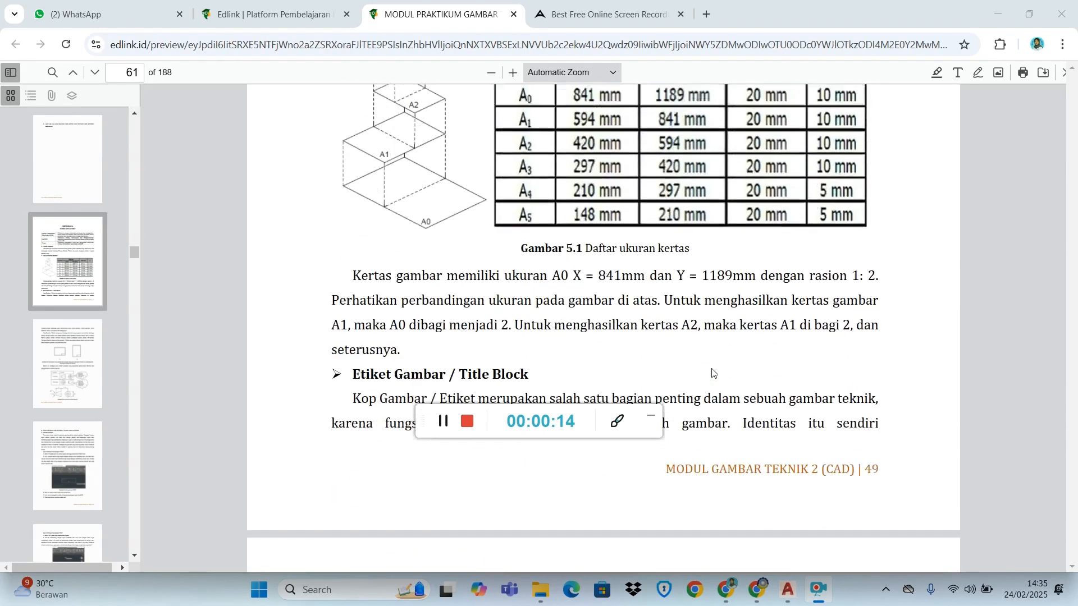
pyautogui.scroll(5, 712, 373)
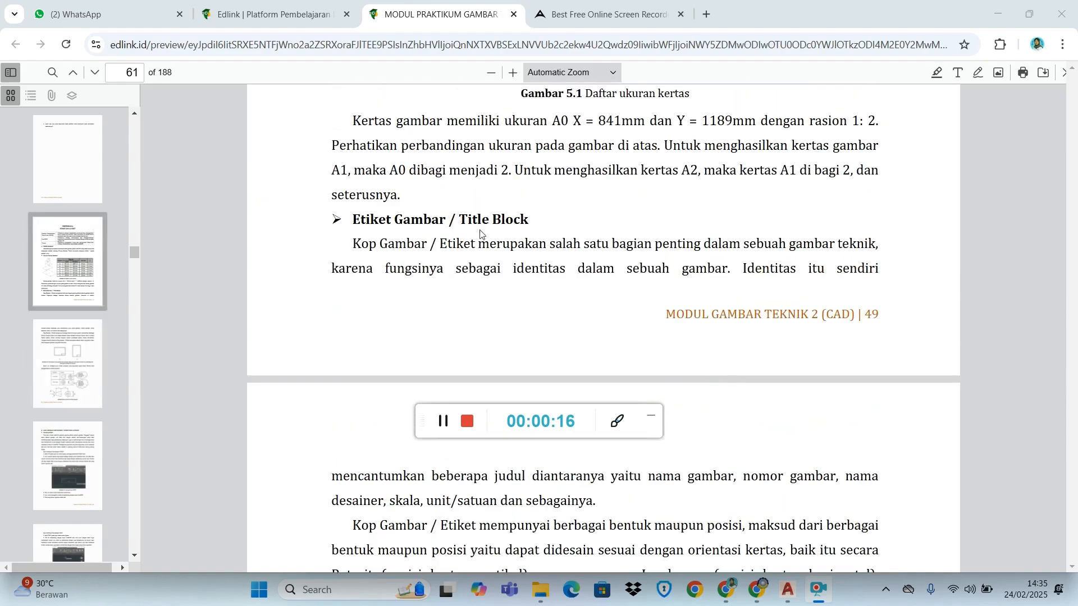
pyautogui.scroll(-10, 534, 240)
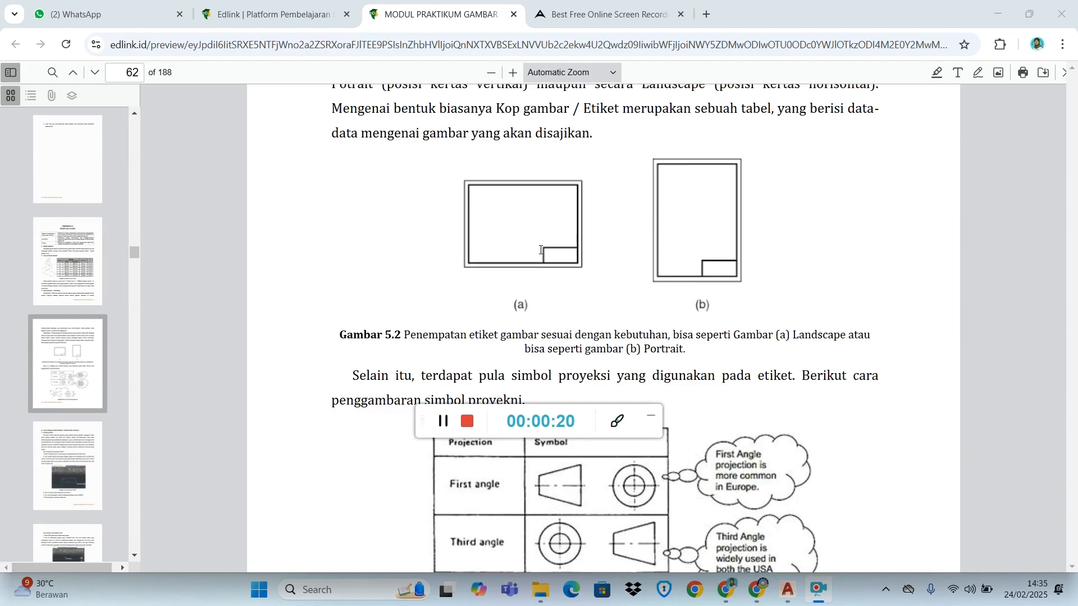
pyautogui.scroll(-15, 540, 250)
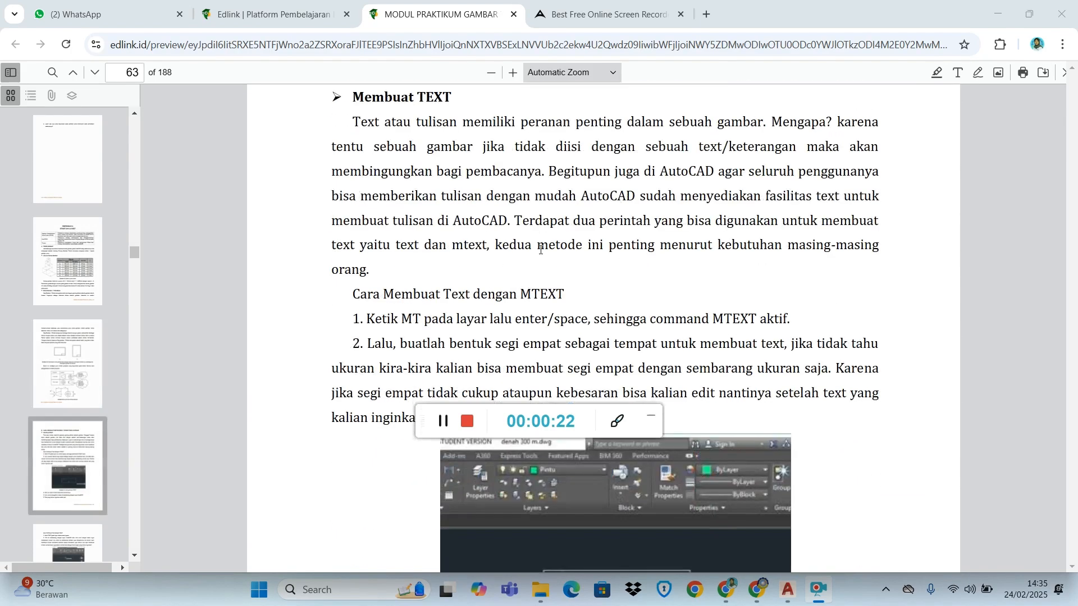
pyautogui.scroll(-20, 541, 249)
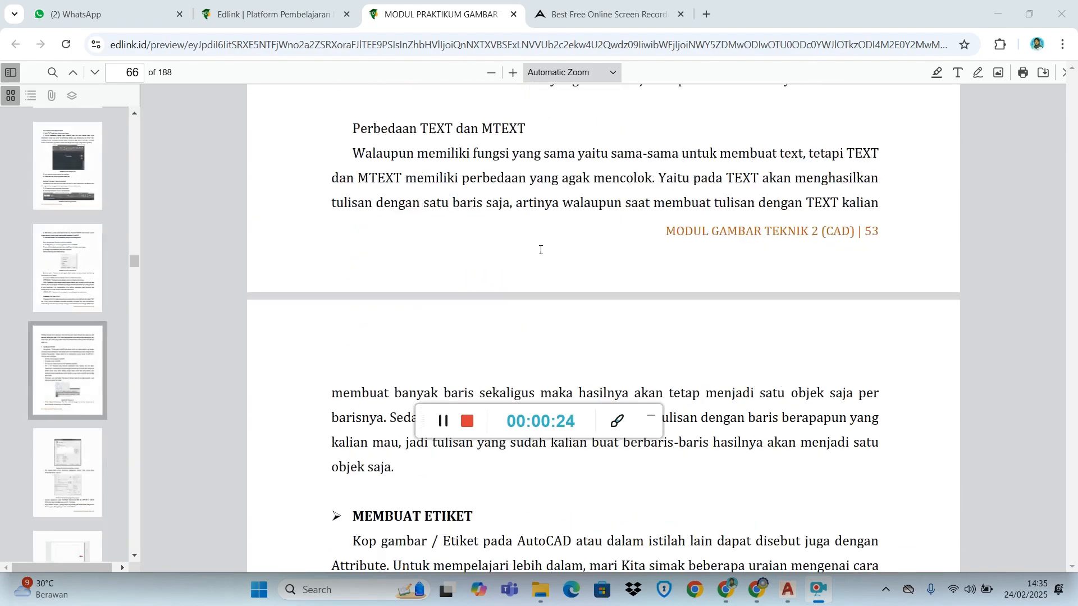
pyautogui.scroll(-20, 541, 250)
pyautogui.scroll(-20, 541, 254)
pyautogui.scroll(-2, 541, 253)
pyautogui.scroll(5, 673, 275)
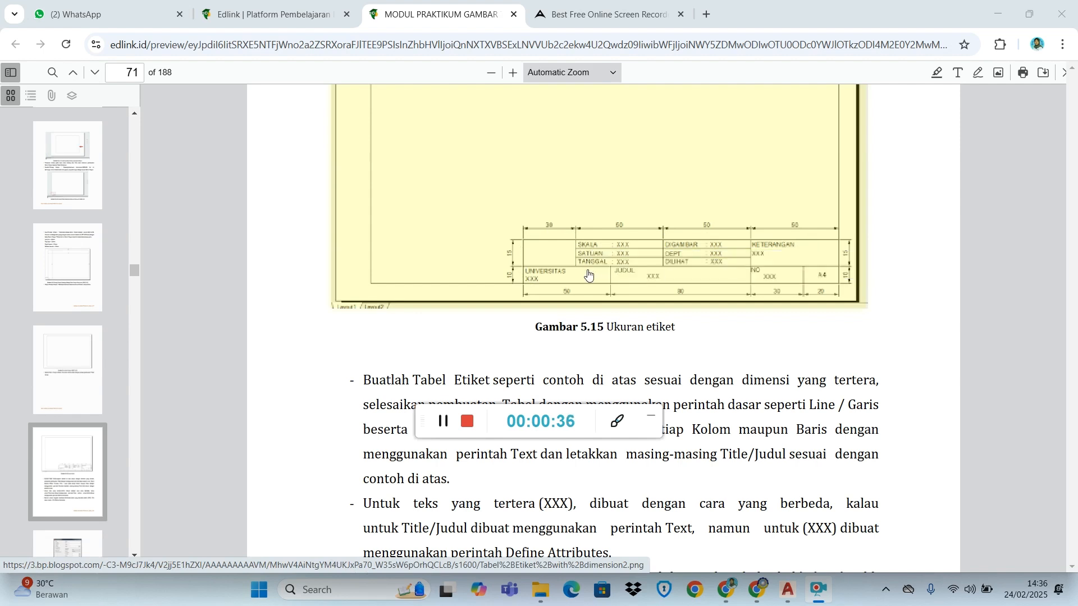
pyautogui.scroll(3, 508, 278)
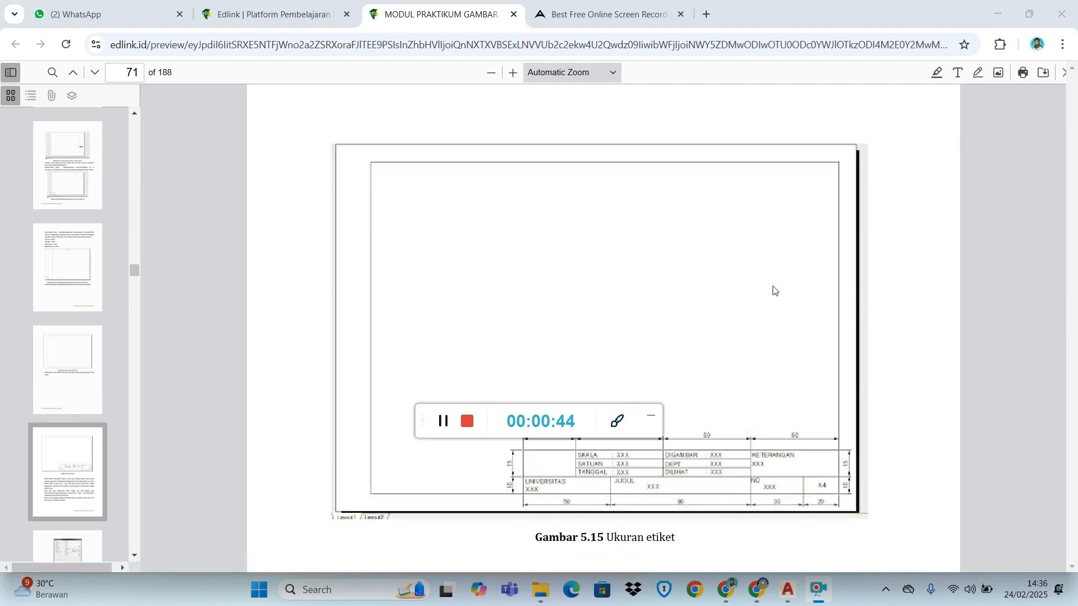
pyautogui.moveTo(488, 428); pyautogui.dragTo(893, 28)
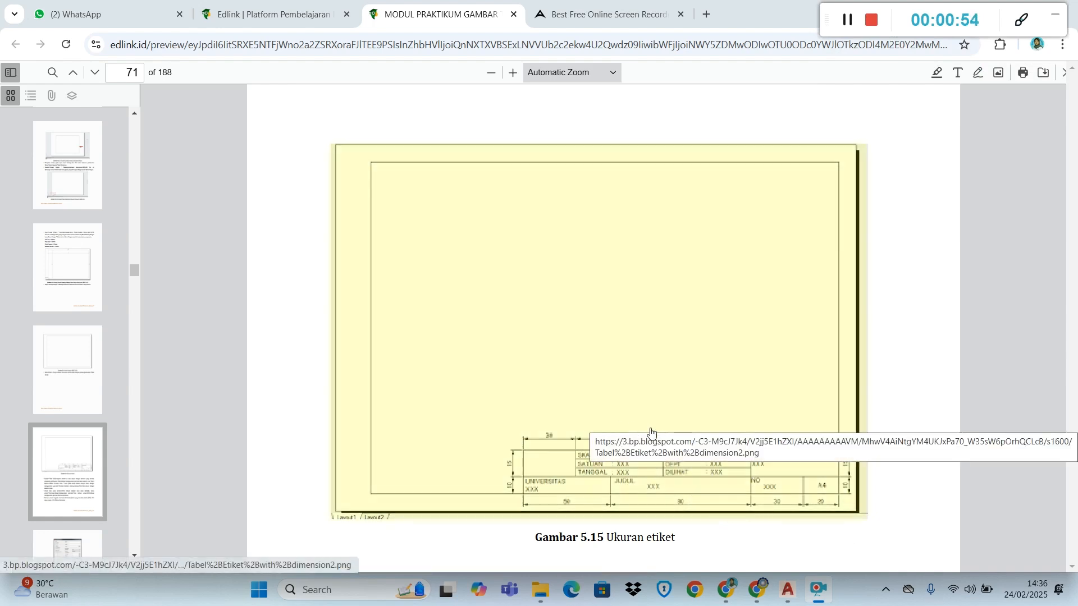
# Return to the Ukuran Kertas Gambar section and examine the paper size and margin table in Gambar 5.1
pyautogui.scroll(-1, 705, 455)
pyautogui.scroll(15, 716, 377)
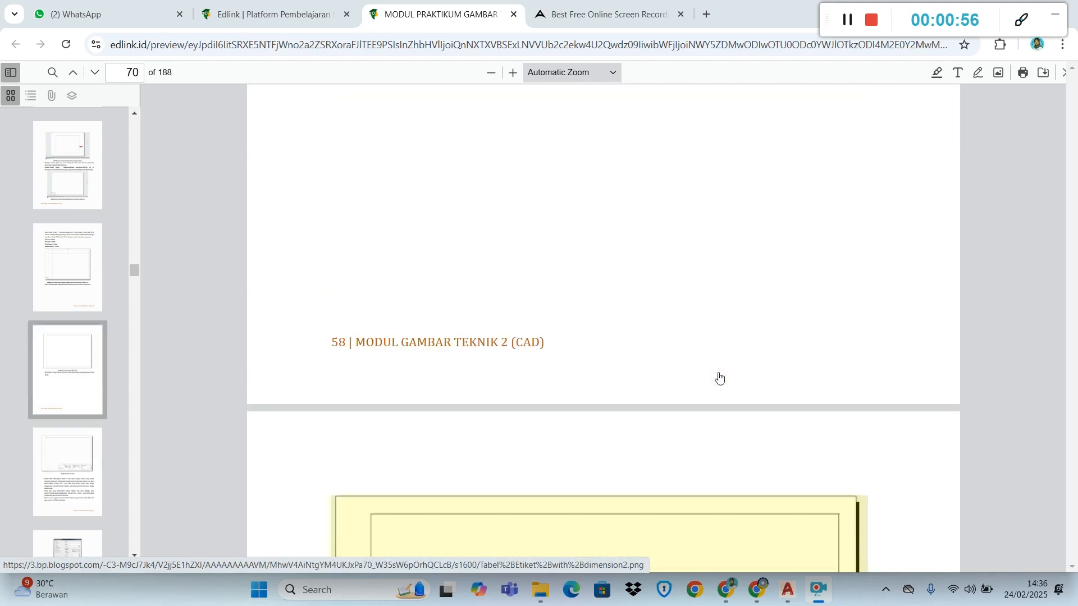
pyautogui.scroll(20, 719, 379)
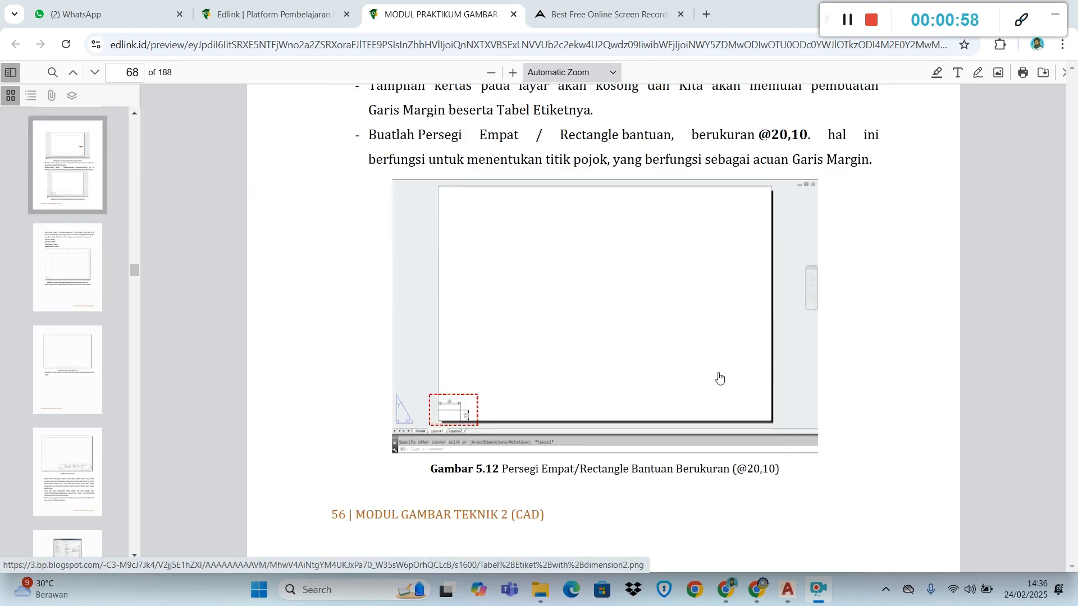
pyautogui.scroll(20, 720, 379)
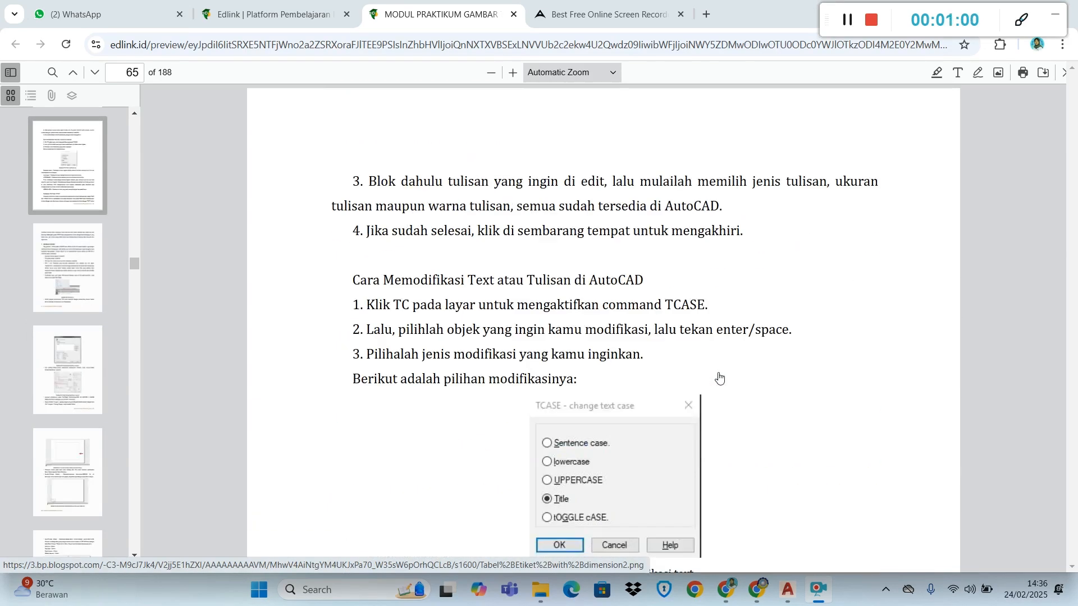
pyautogui.scroll(20, 719, 378)
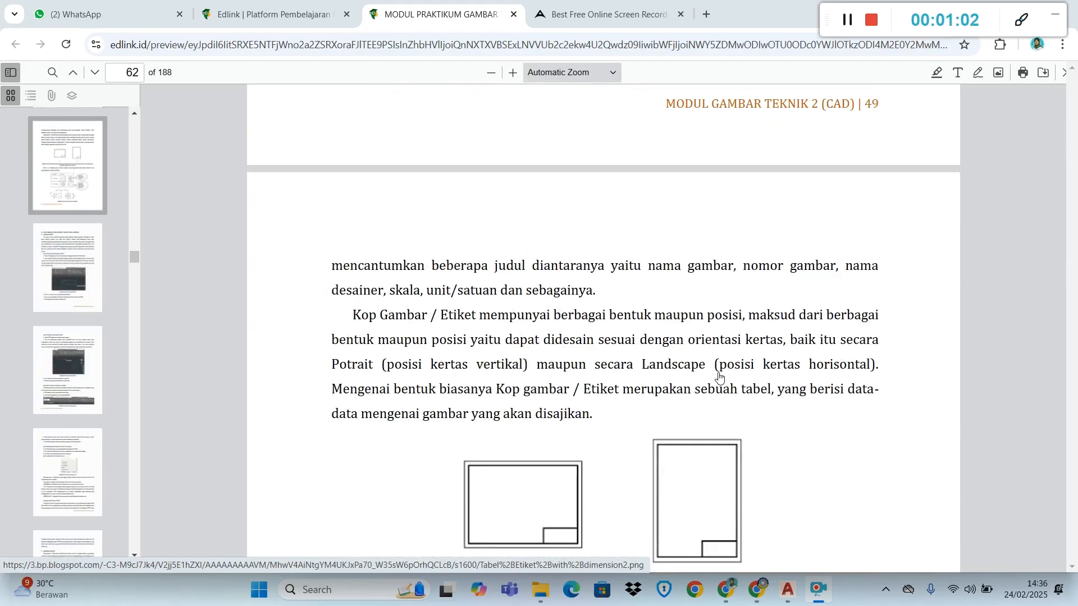
pyautogui.scroll(-5, 719, 377)
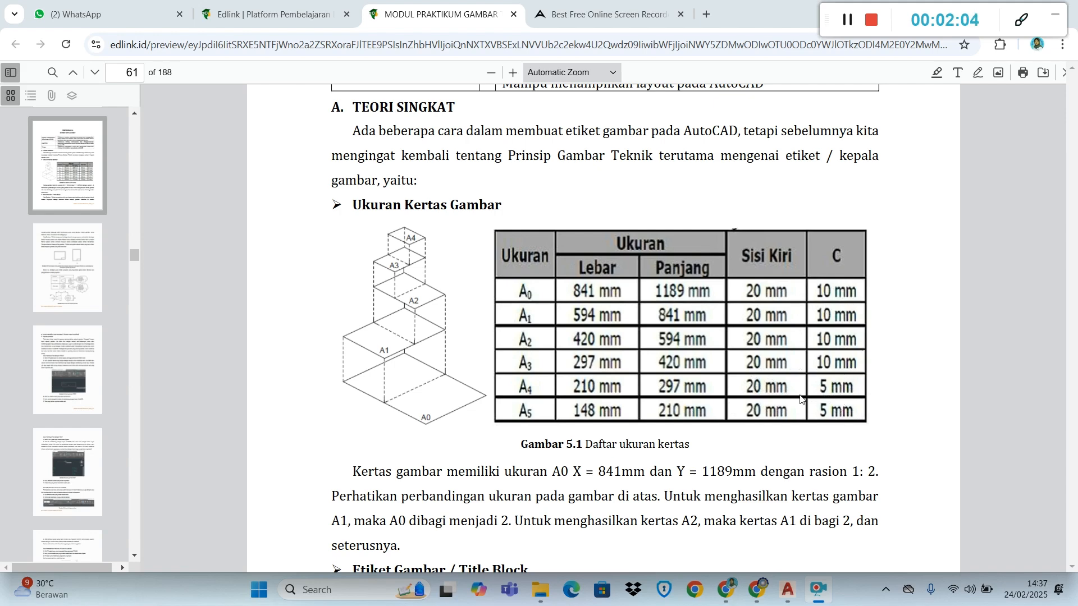
pyautogui.scroll(-10, 769, 403)
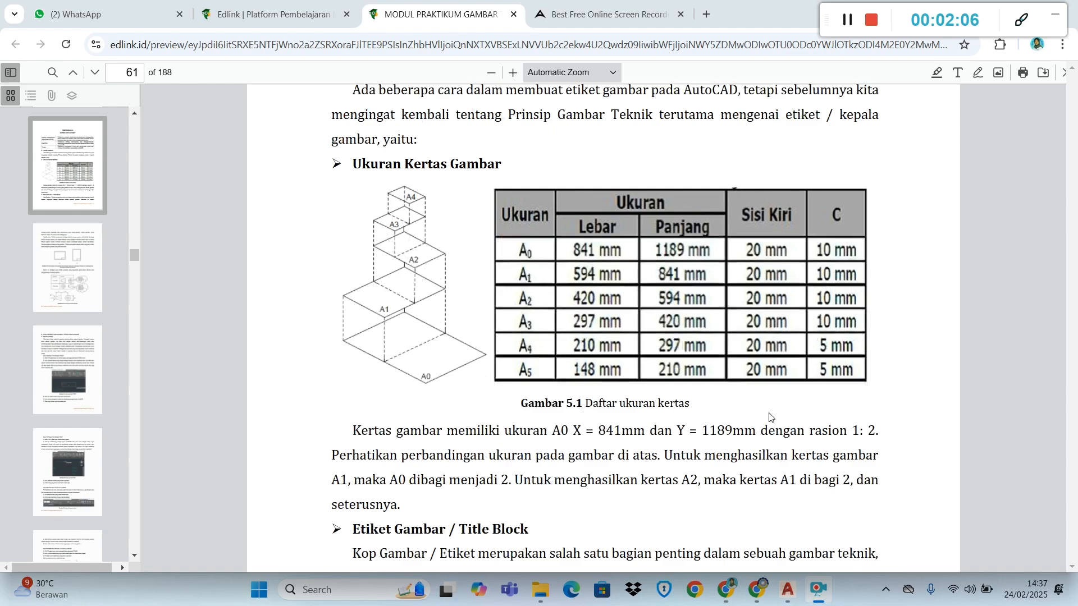
# Review the landscape and portrait title block placement in Gambar 5.2, then look through the procedure up to the Percobaan section on page 77
pyautogui.scroll(-1, 770, 417)
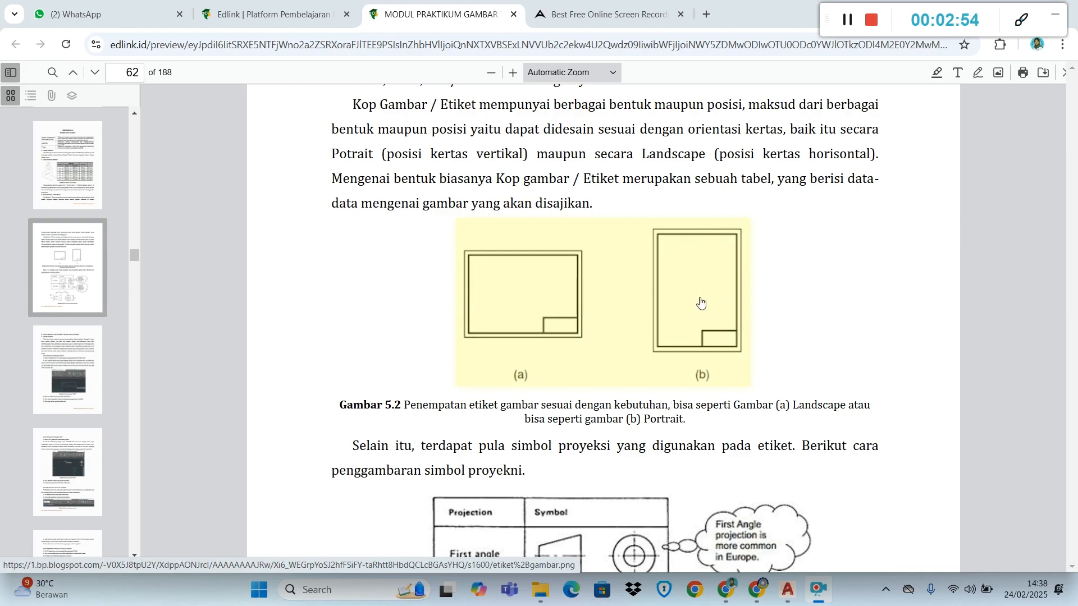
pyautogui.scroll(-20, 700, 303)
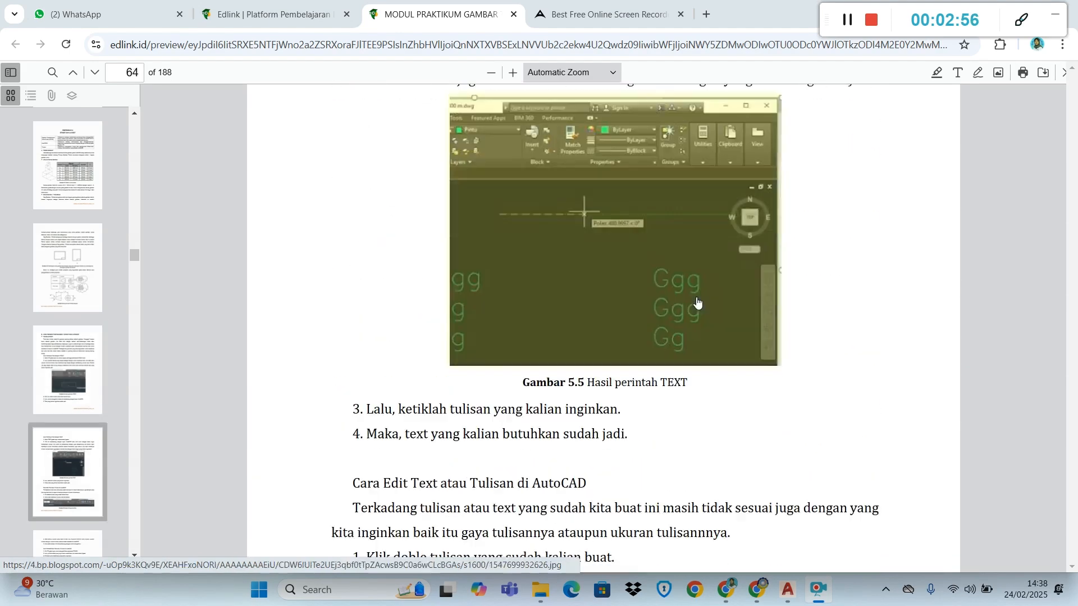
pyautogui.scroll(-20, 699, 303)
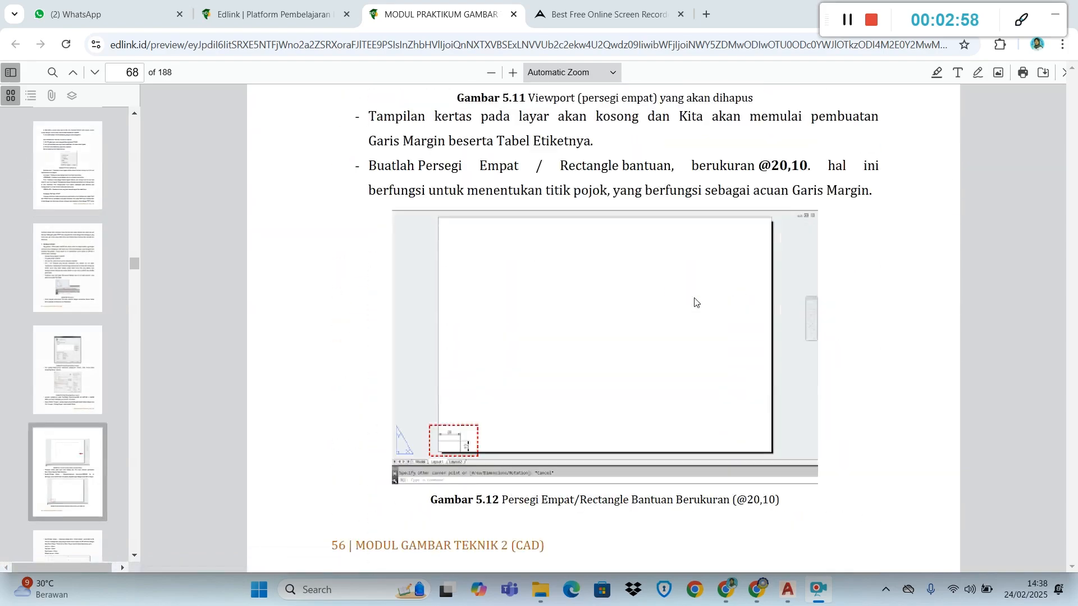
pyautogui.scroll(-20, 695, 302)
pyautogui.scroll(-20, 694, 302)
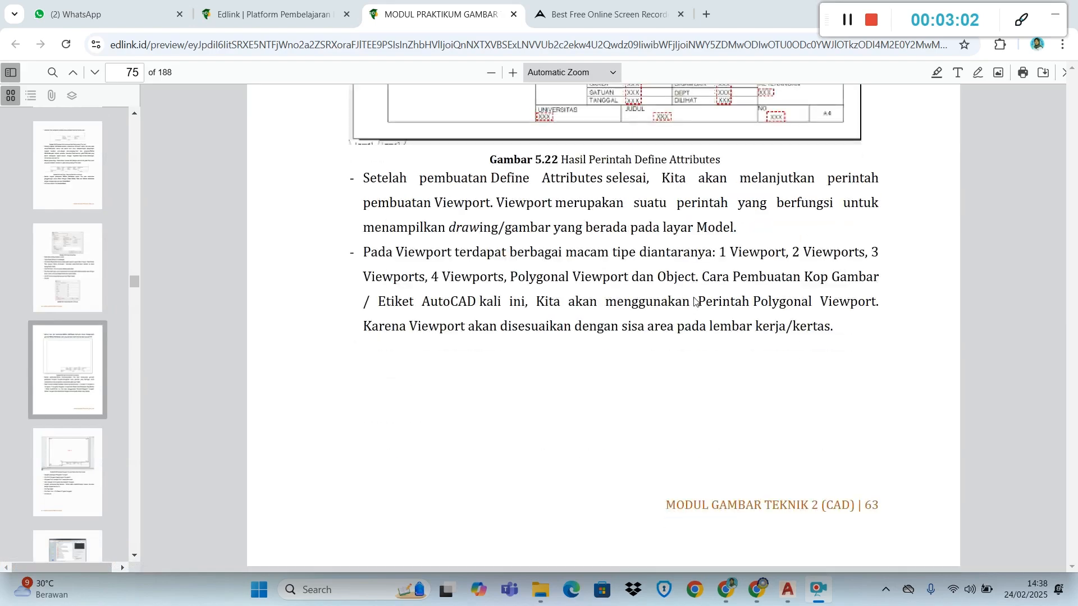
pyautogui.scroll(-20, 695, 302)
pyautogui.scroll(5, 694, 302)
pyautogui.scroll(-9, 691, 306)
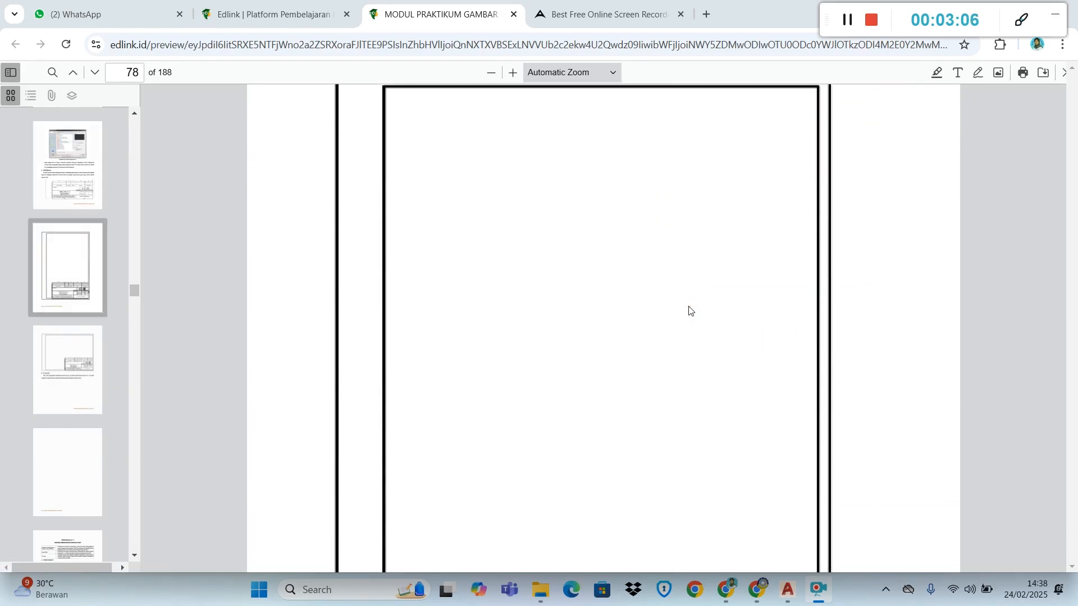
pyautogui.keyDown('ctrl'); pyautogui.scroll(-3, 690, 311); pyautogui.keyUp('ctrl')
pyautogui.scroll(-7, 689, 310)
pyautogui.scroll(4, 690, 310)
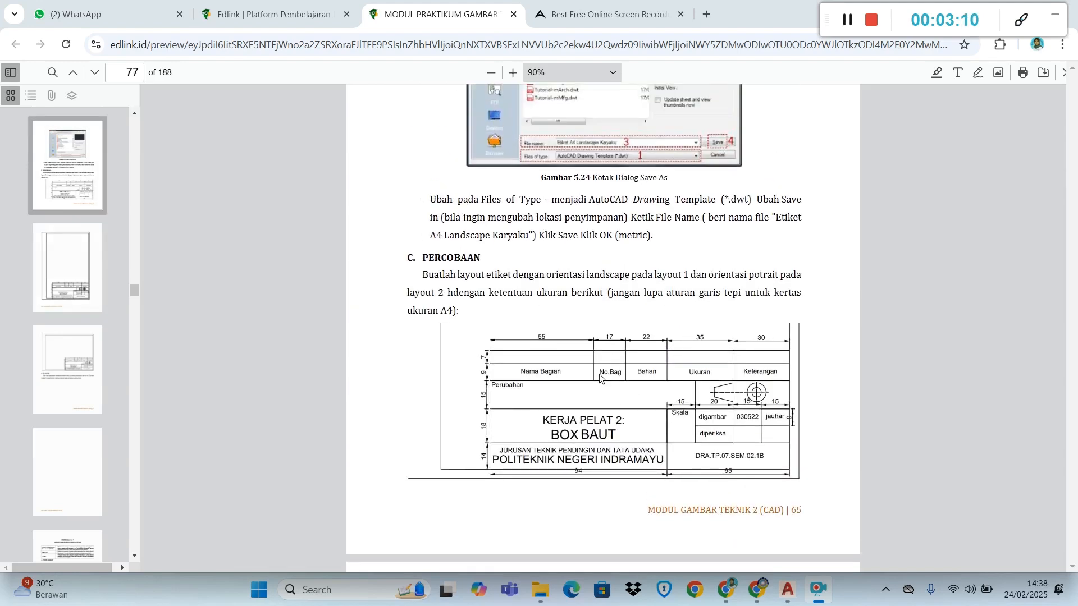
# Examine the portrait and landscape example layouts with title blocks on pages 78 and 79
pyautogui.scroll(-7, 628, 434)
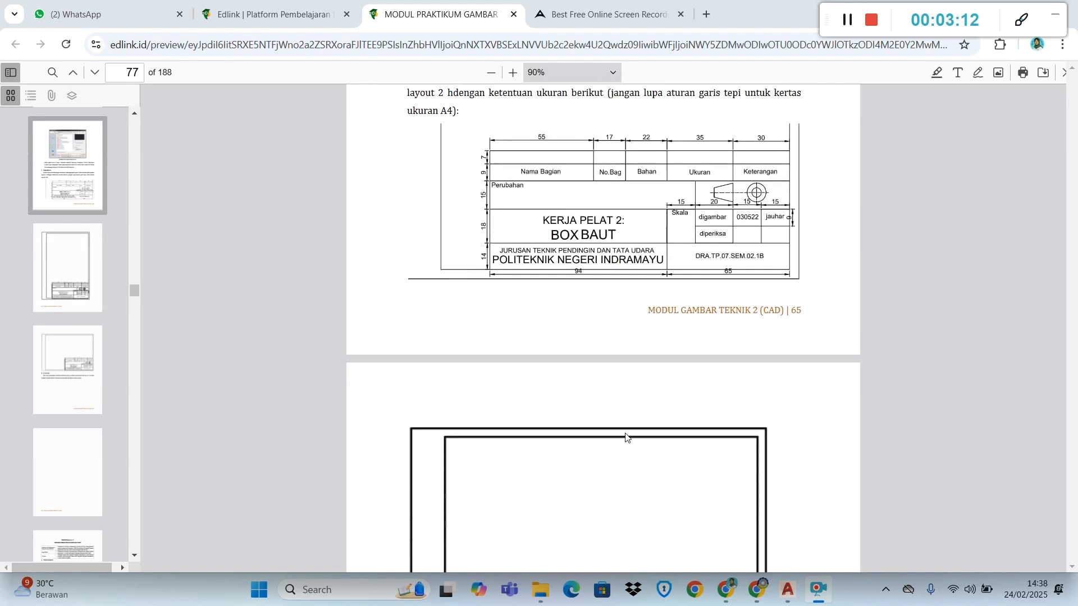
pyautogui.keyDown('ctrl'); pyautogui.scroll(-3, 628, 438); pyautogui.keyUp('ctrl')
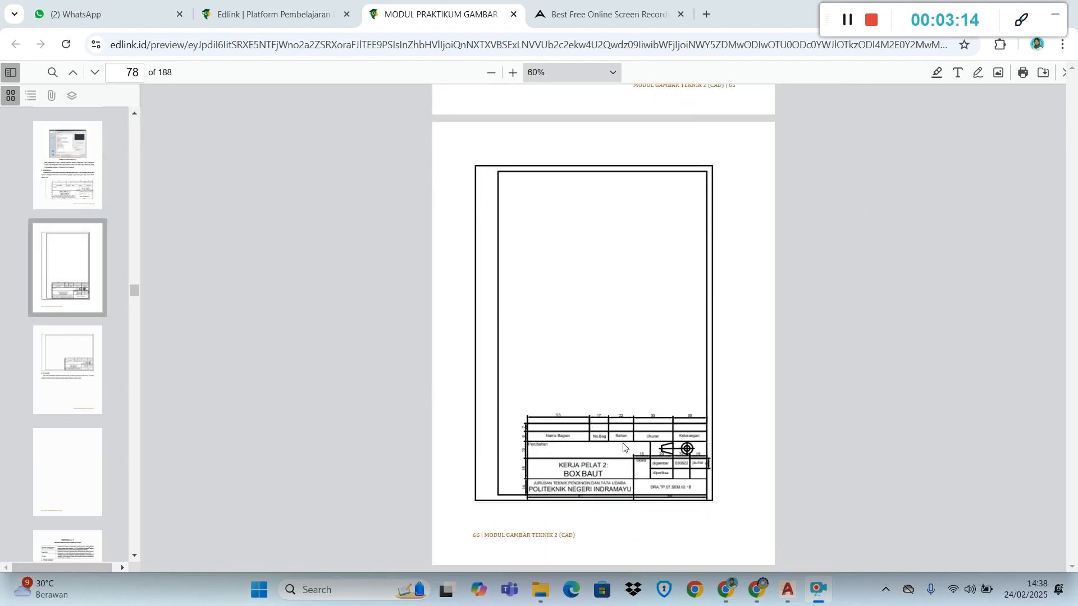
pyautogui.scroll(-7, 591, 333)
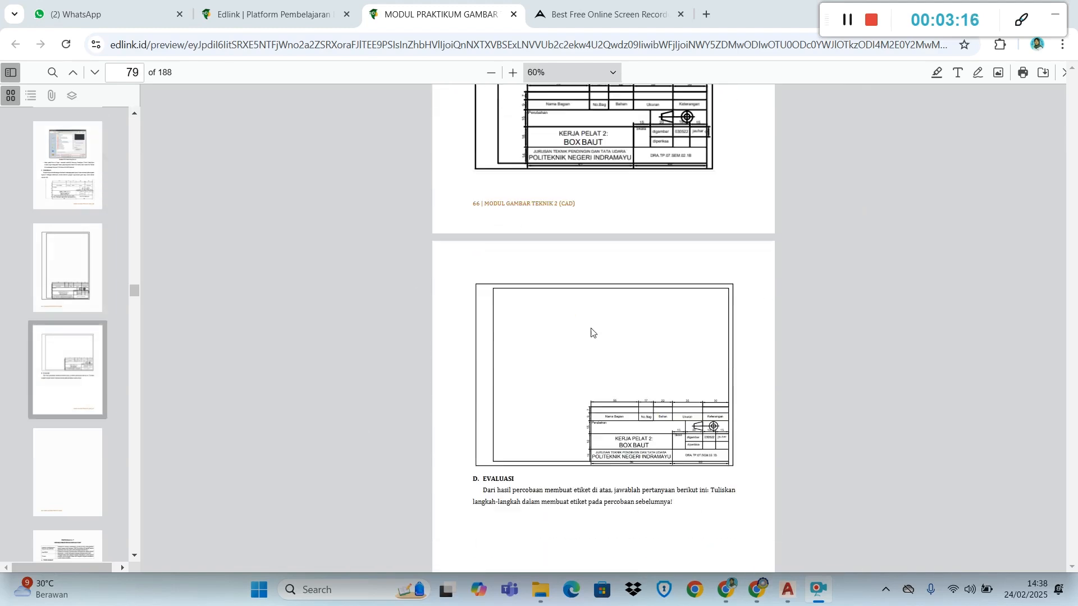
pyautogui.scroll(2, 621, 303)
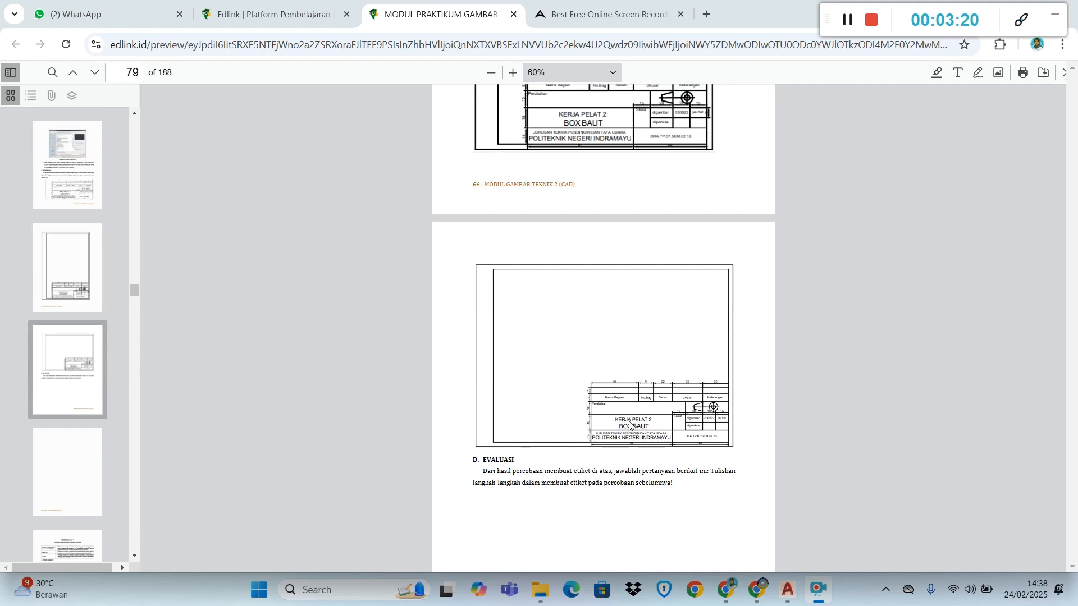
pyautogui.scroll(1, 630, 424)
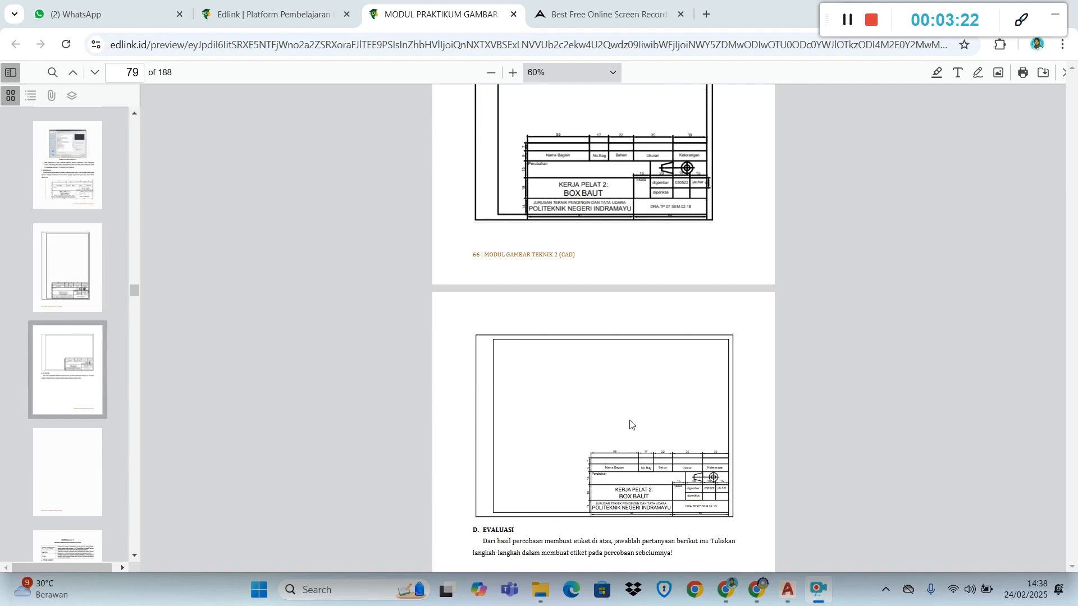
pyautogui.scroll(7, 637, 410)
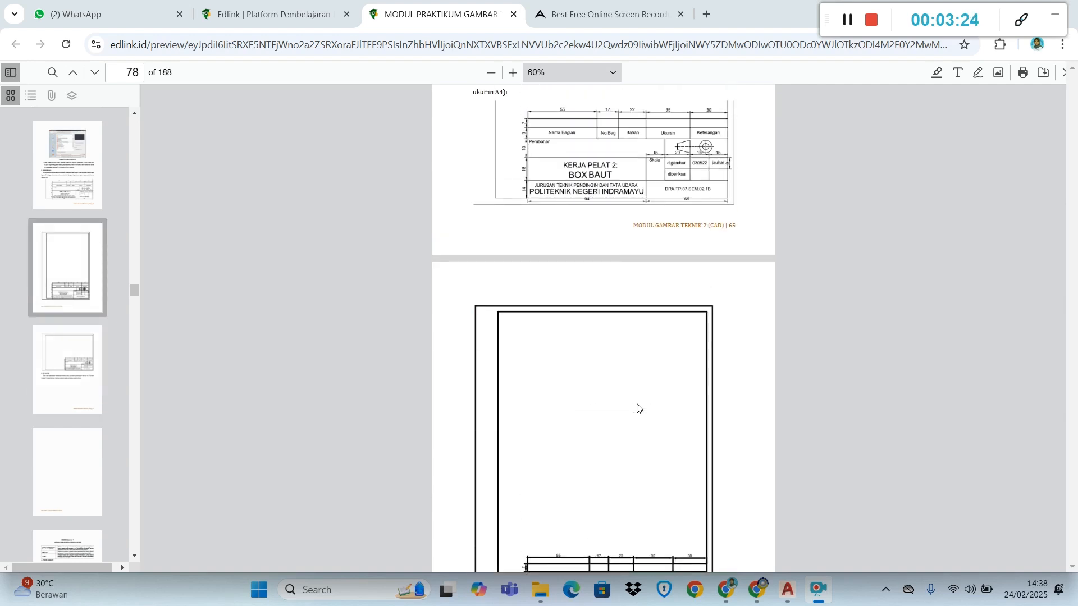
# Return to the Percobaan exercise on page 77 and enlarge its title block drawing to 150% to read the dimensions
pyautogui.scroll(1, 645, 408)
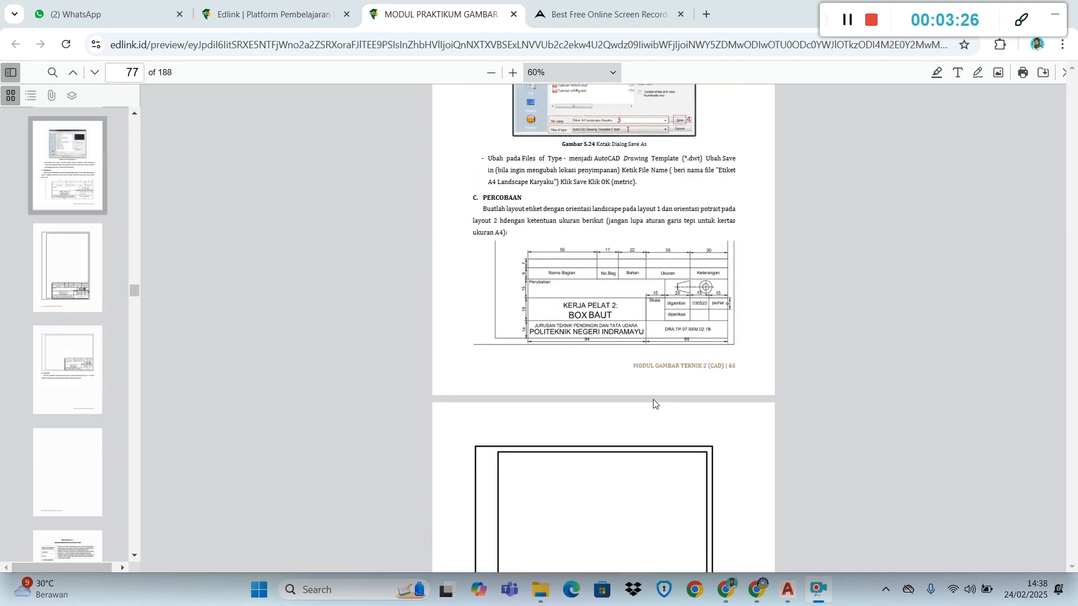
pyautogui.scroll(1, 655, 404)
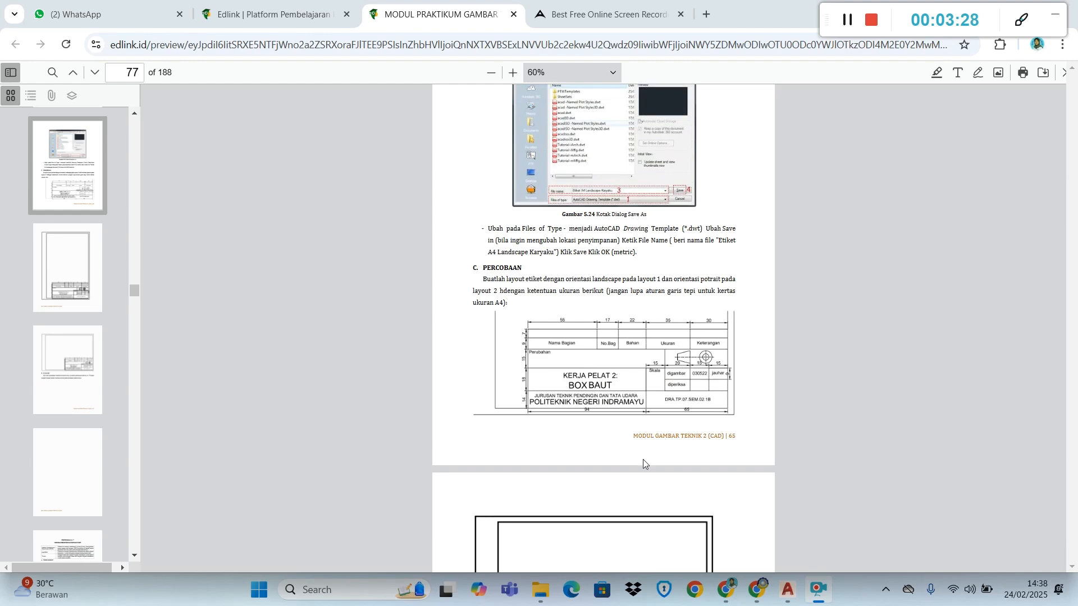
pyautogui.keyDown('ctrl'); pyautogui.scroll(10, 643, 461); pyautogui.keyUp('ctrl')
pyautogui.scroll(-3, 645, 464)
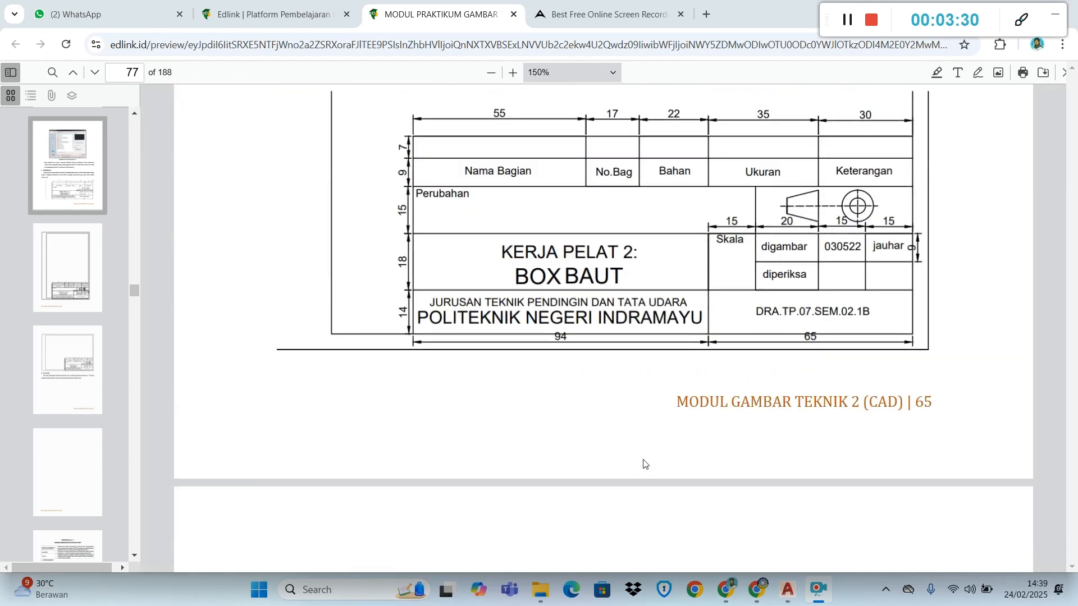
pyautogui.scroll(7, 644, 464)
pyautogui.scroll(-2, 645, 464)
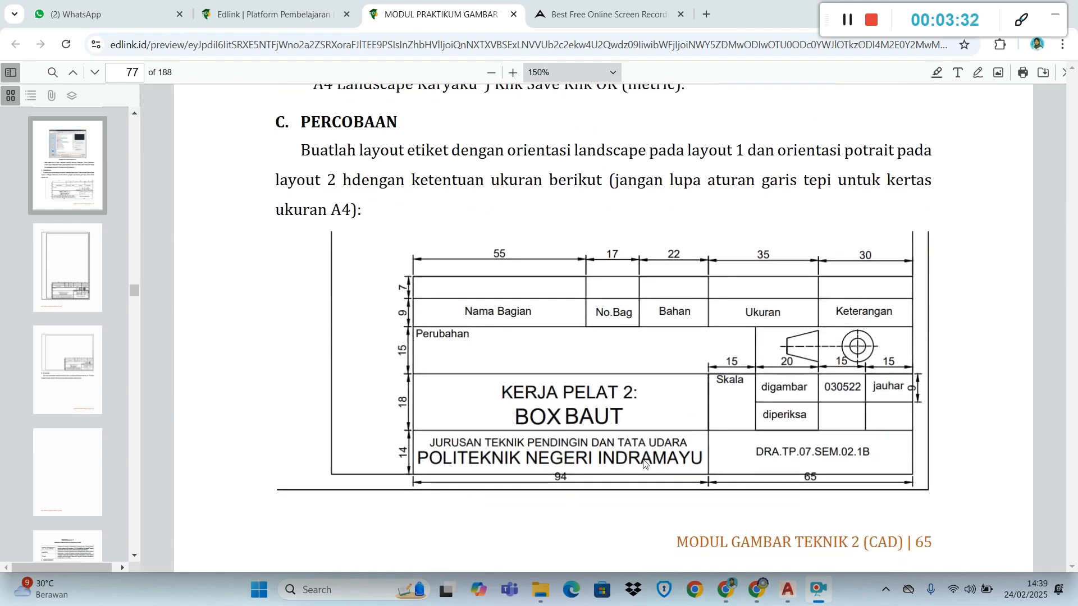
# Switch to Drawing1 in AutoCAD and open the Layer Properties Manager
pyautogui.hotkey('alt', 'Tab')
pyautogui.hotkey('alt', 'Tab')
pyautogui.hotkey('alt', 'Tab')
pyautogui.hotkey('alt', 'Tab')
pyautogui.hotkey('alt', 'Tab')
pyautogui.hotkey('alt', 'Tab')
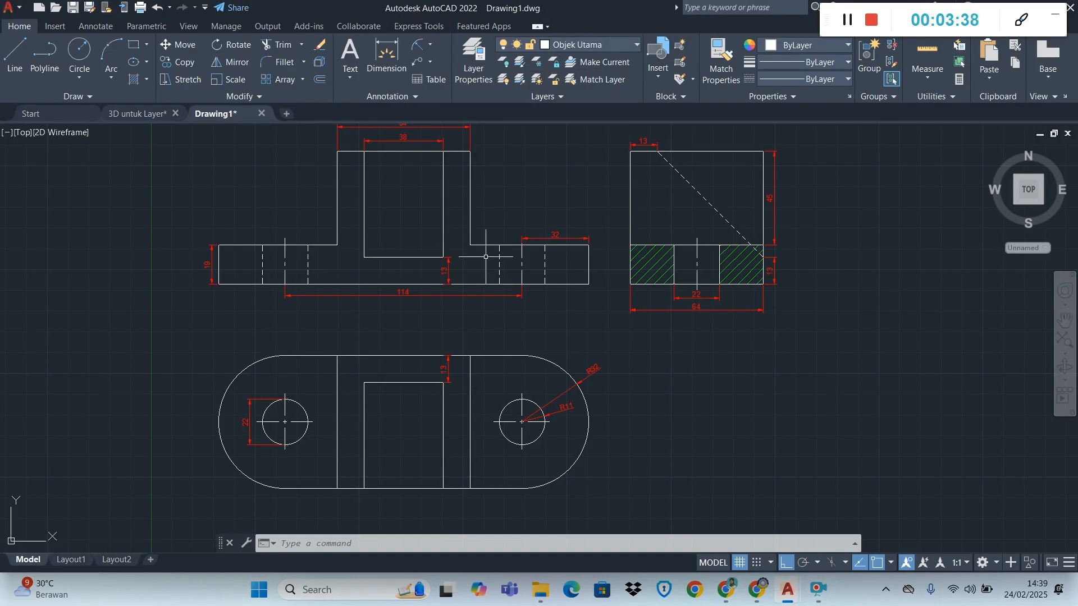
pyautogui.scroll(-2, 504, 359)
pyautogui.scroll(2, 506, 342)
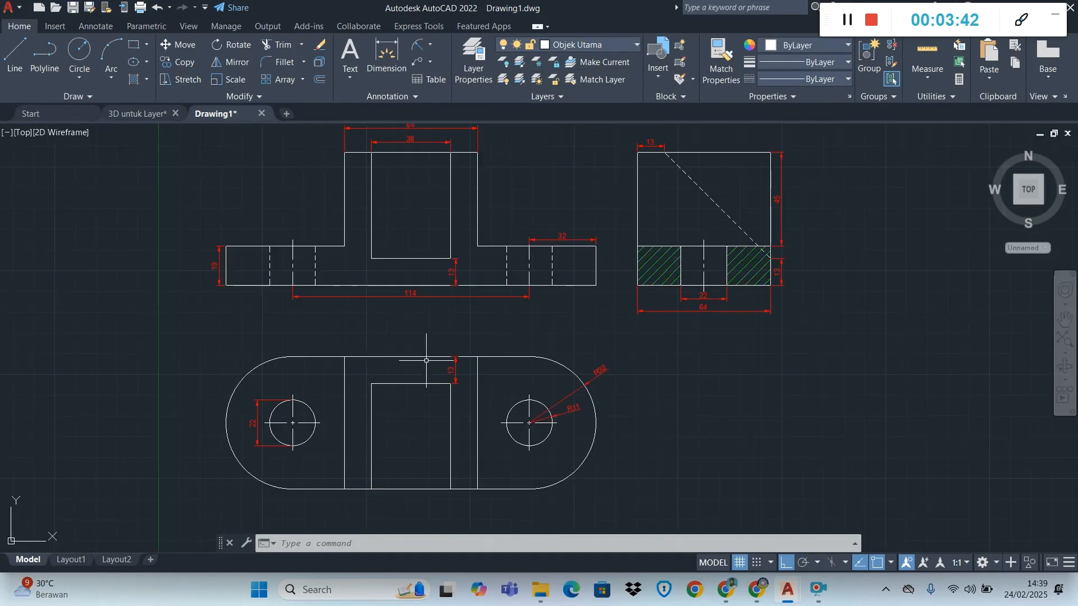
pyautogui.click(624, 42)
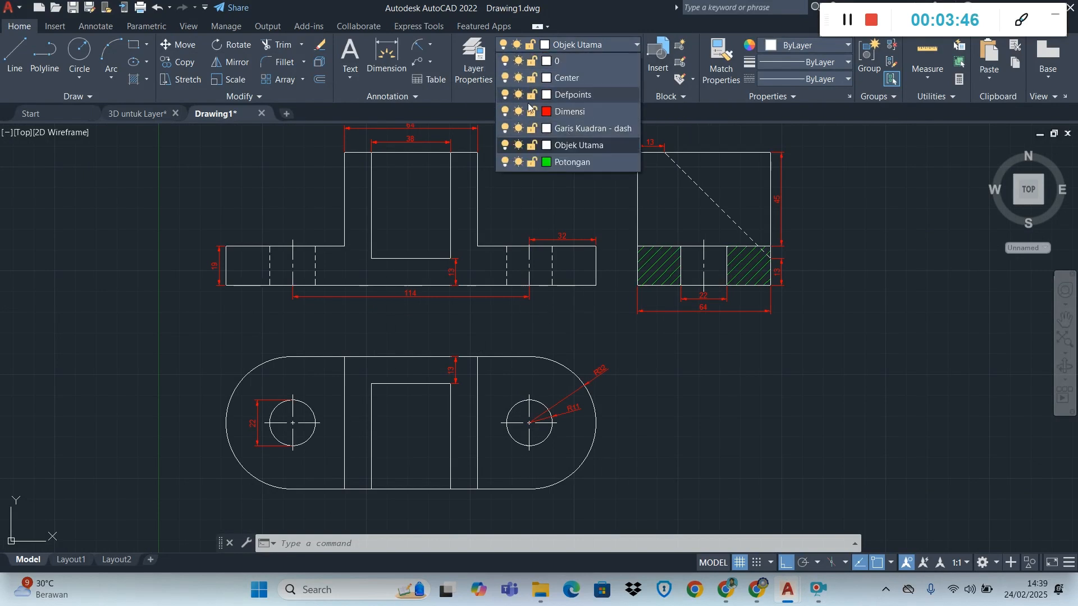
pyautogui.click(473, 72)
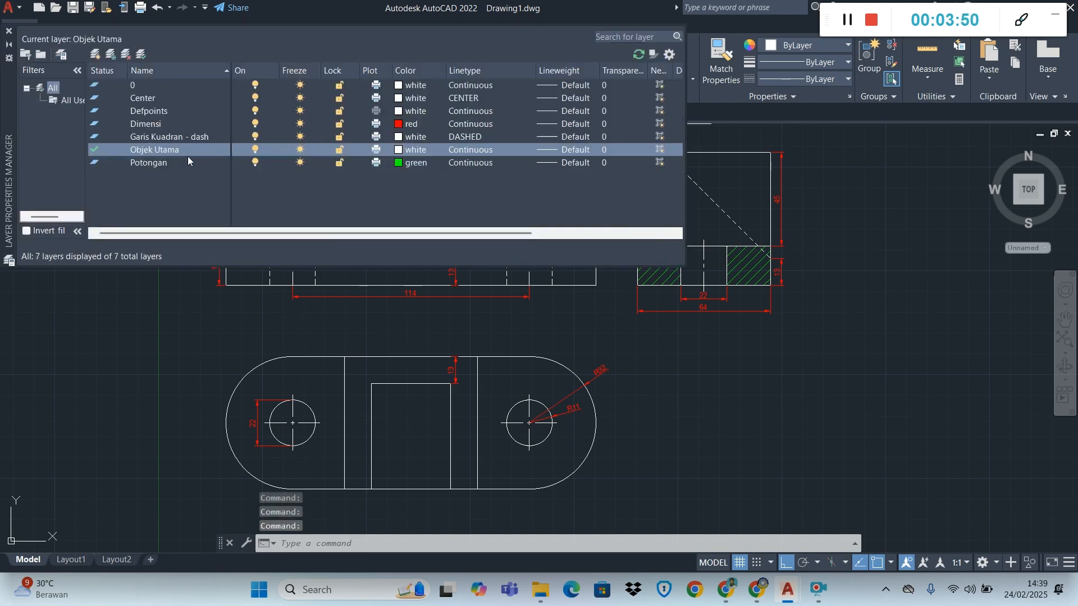
# Create a new layer named ETIKET and make it the current layer
pyautogui.click(172, 150)
pyautogui.click(97, 58)
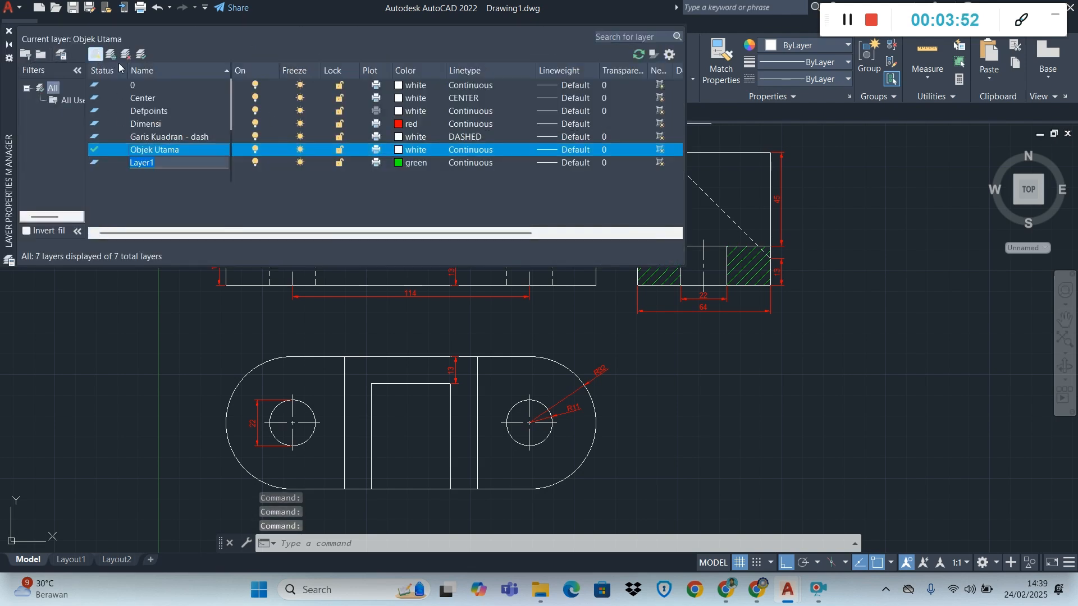
pyautogui.write('E')
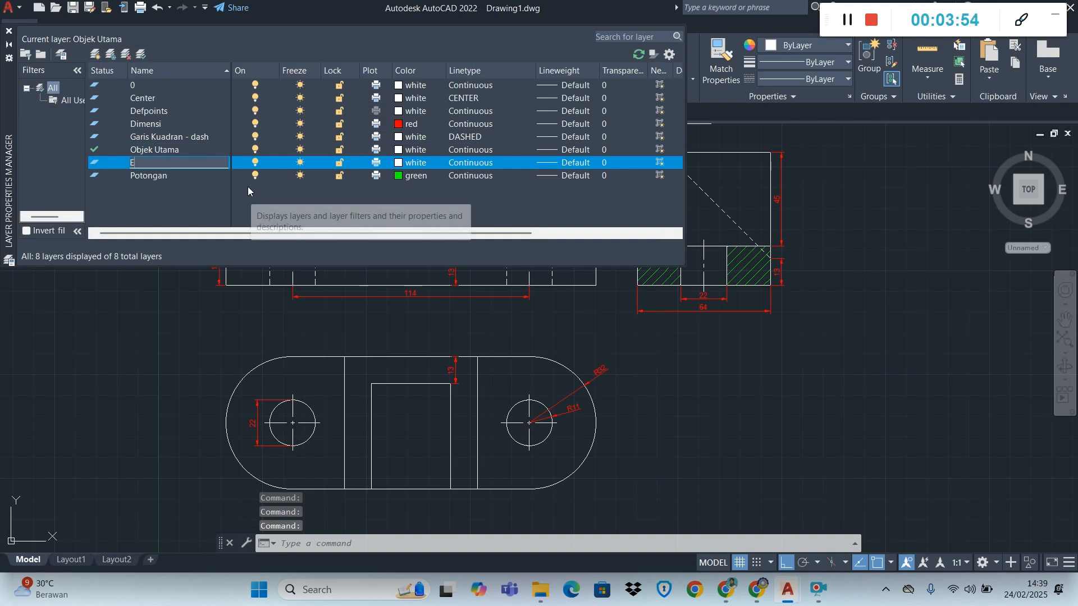
pyautogui.write('TIKET')
pyautogui.press('Return')
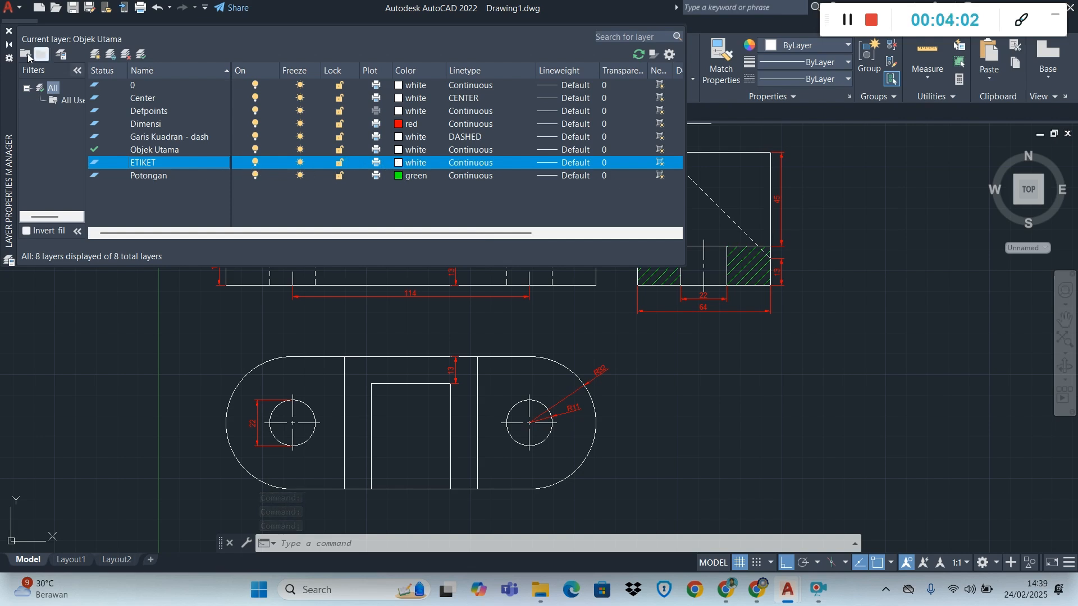
pyautogui.click(9, 31)
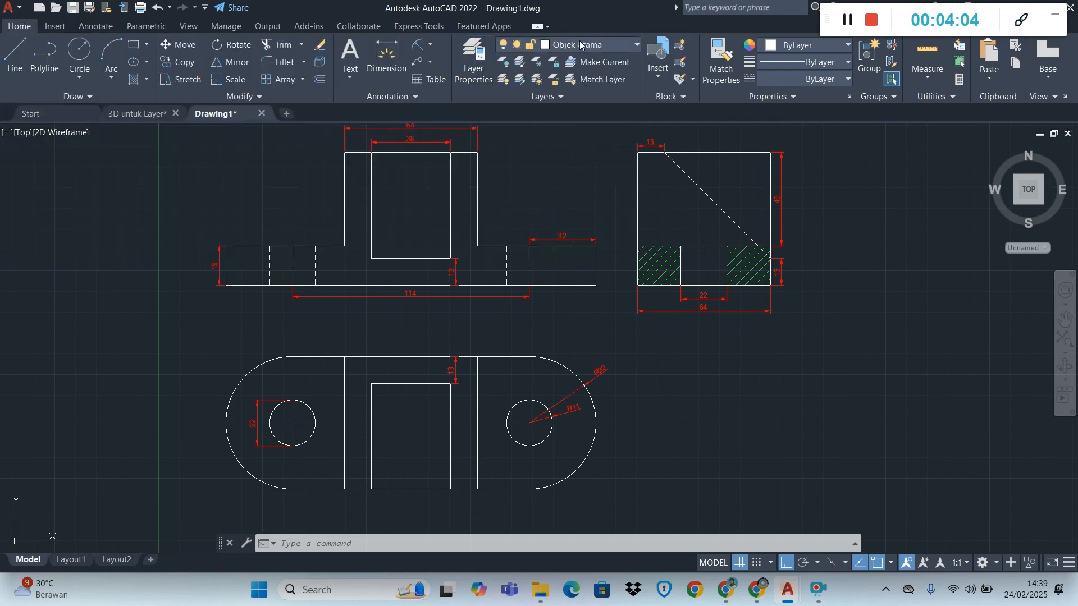
pyautogui.click(581, 45)
pyautogui.click(575, 127)
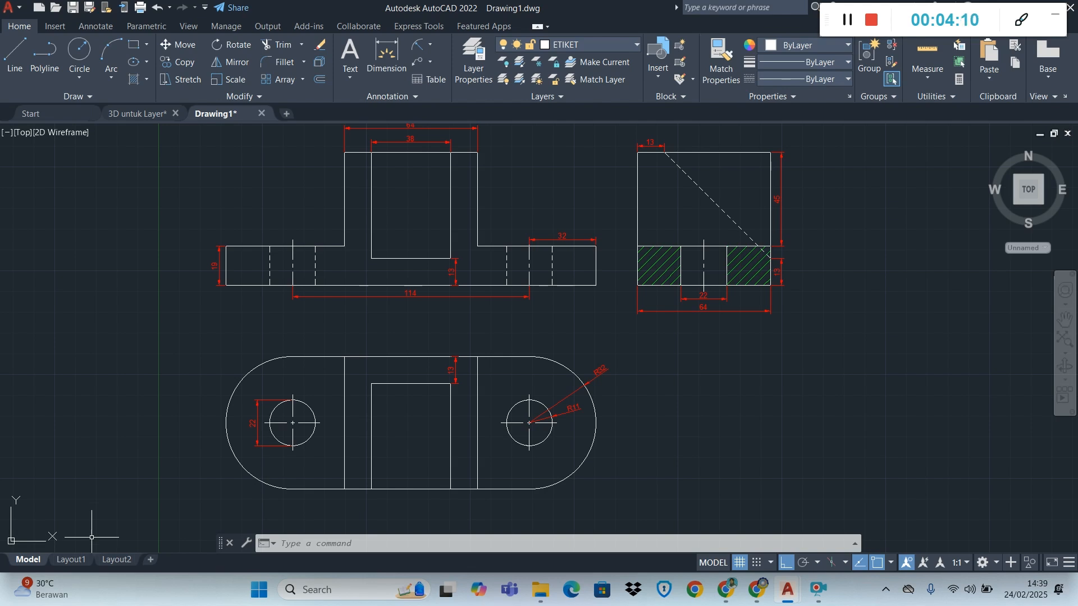
# Switch to Layout1 and delete the existing viewport from the sheet
pyautogui.scroll(-2, 514, 319)
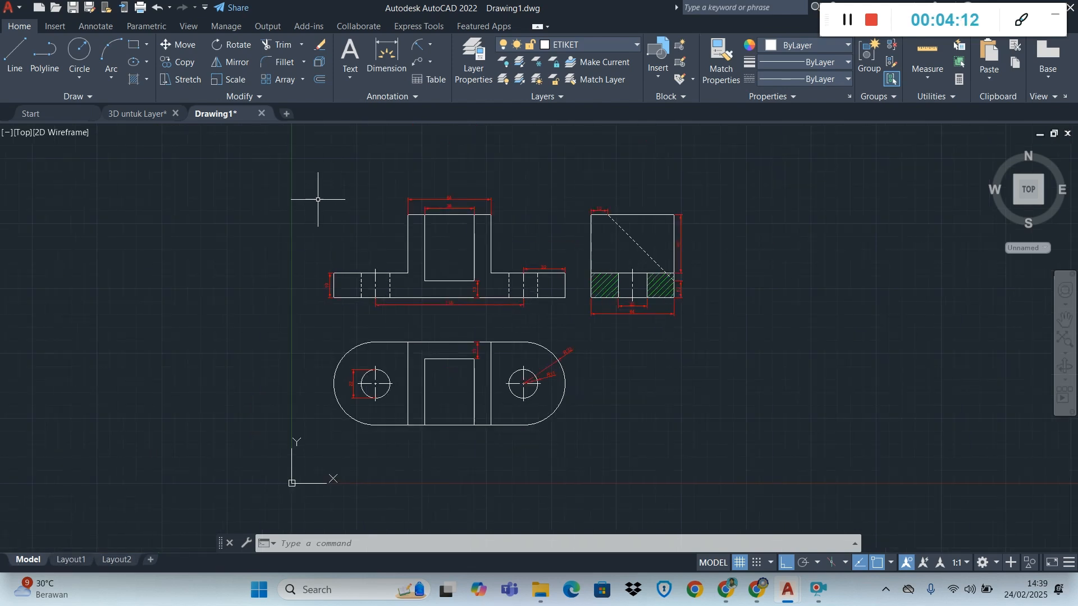
pyautogui.click(67, 558)
pyautogui.scroll(-3, 401, 391)
pyautogui.scroll(2, 435, 446)
pyautogui.scroll(2, 360, 276)
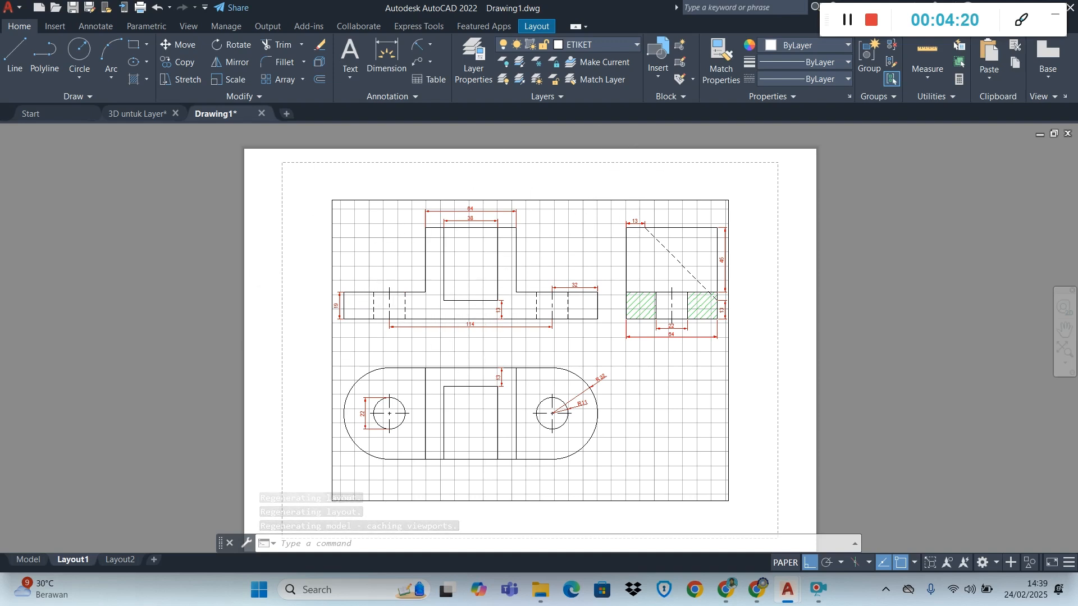
pyautogui.scroll(-2, 507, 283)
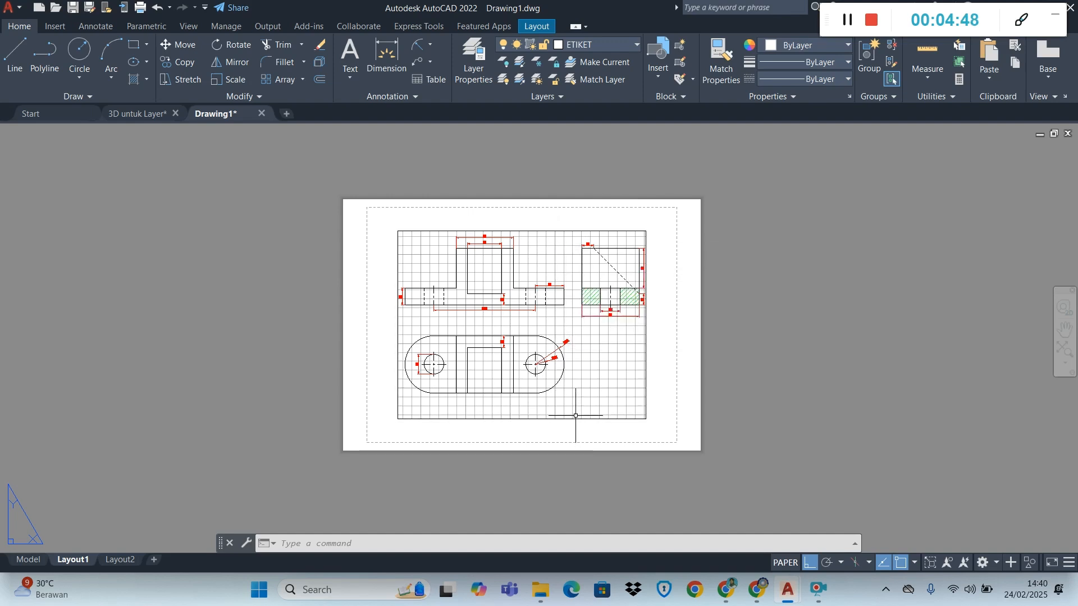
pyautogui.moveTo(572, 417)
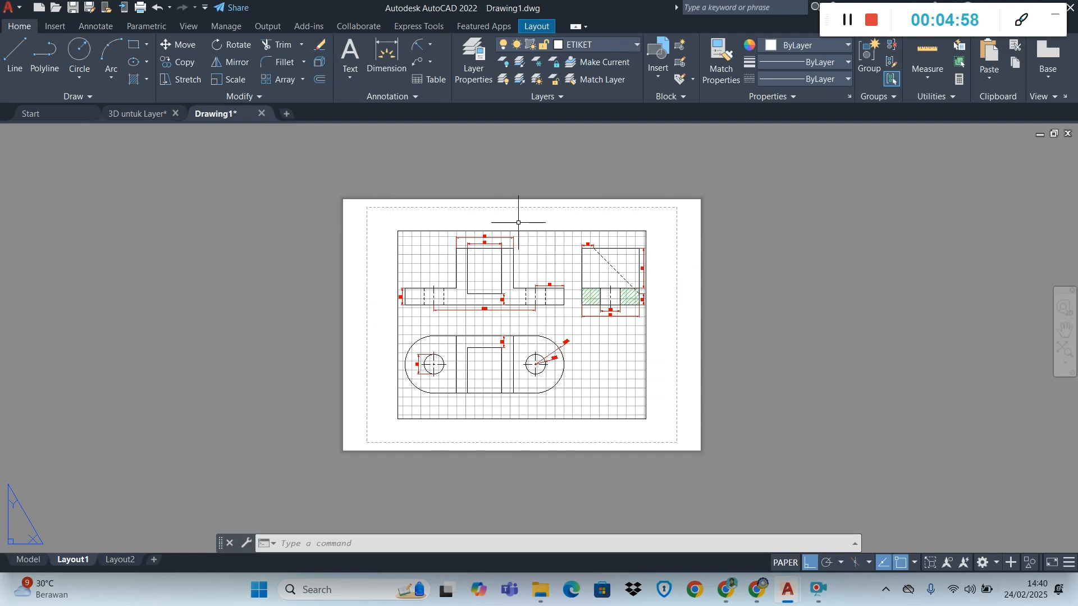
pyautogui.click(475, 231)
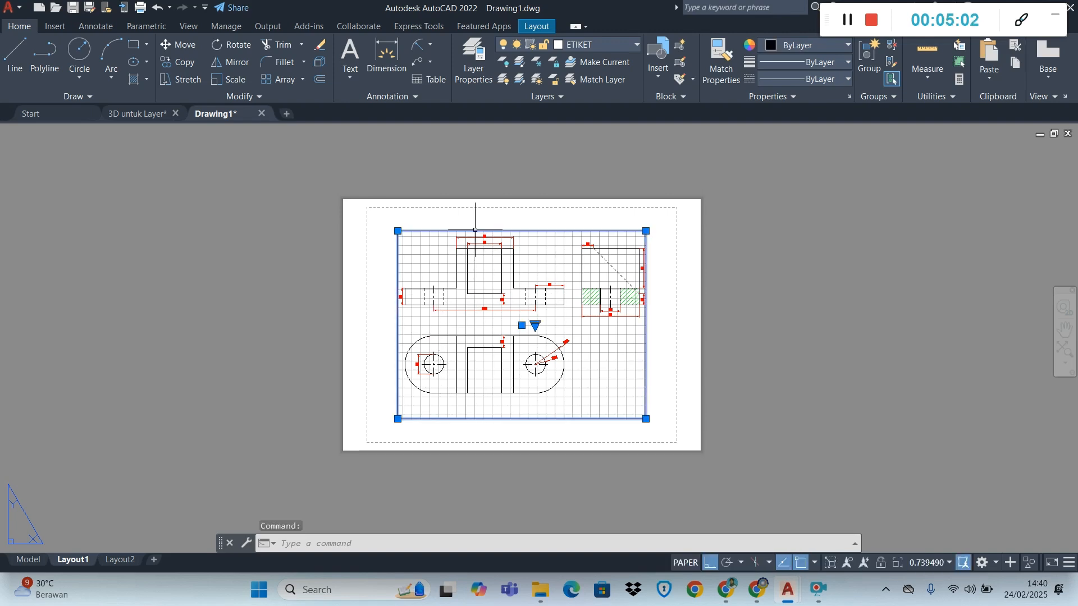
pyautogui.press('Delete')
pyautogui.scroll(-2, 475, 229)
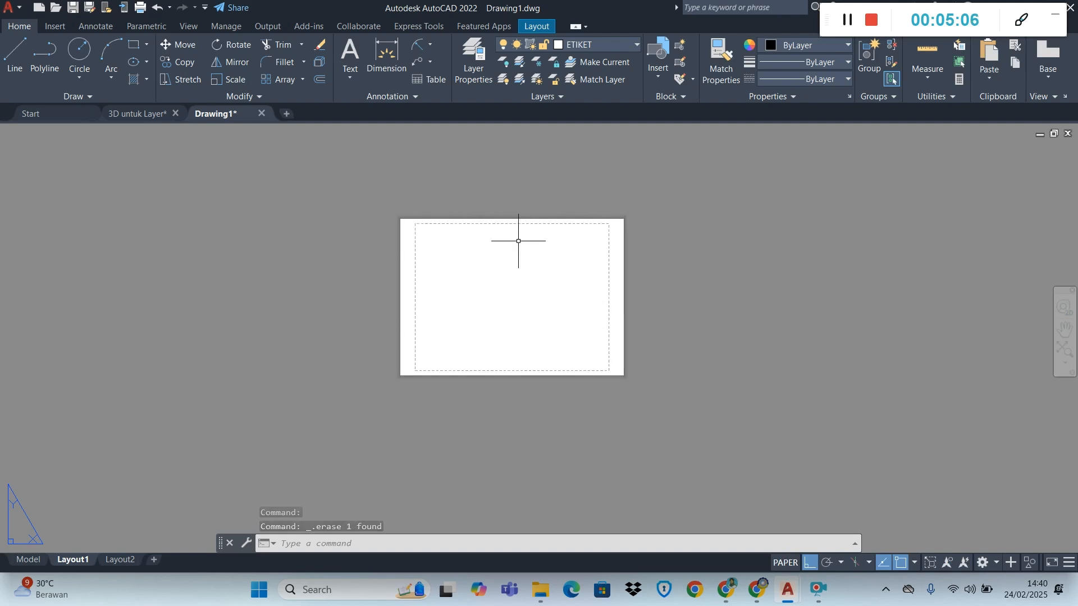
# Draw a closed landscape A4 frame of 297 by 210 with lines in the empty space to the right of the Layout1 sheet
pyautogui.click(21, 60)
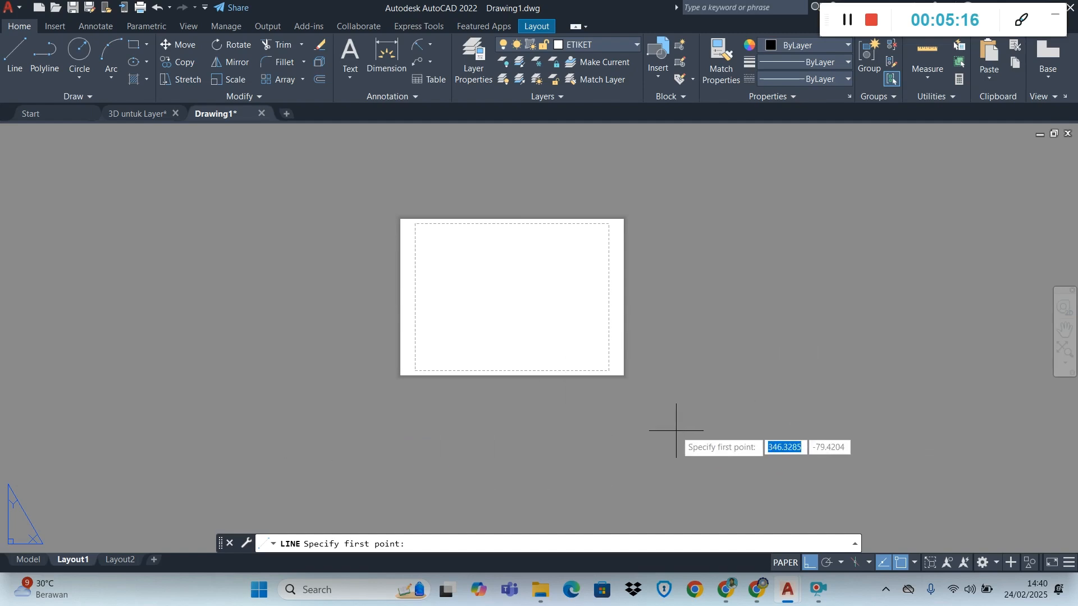
pyautogui.click(17, 63)
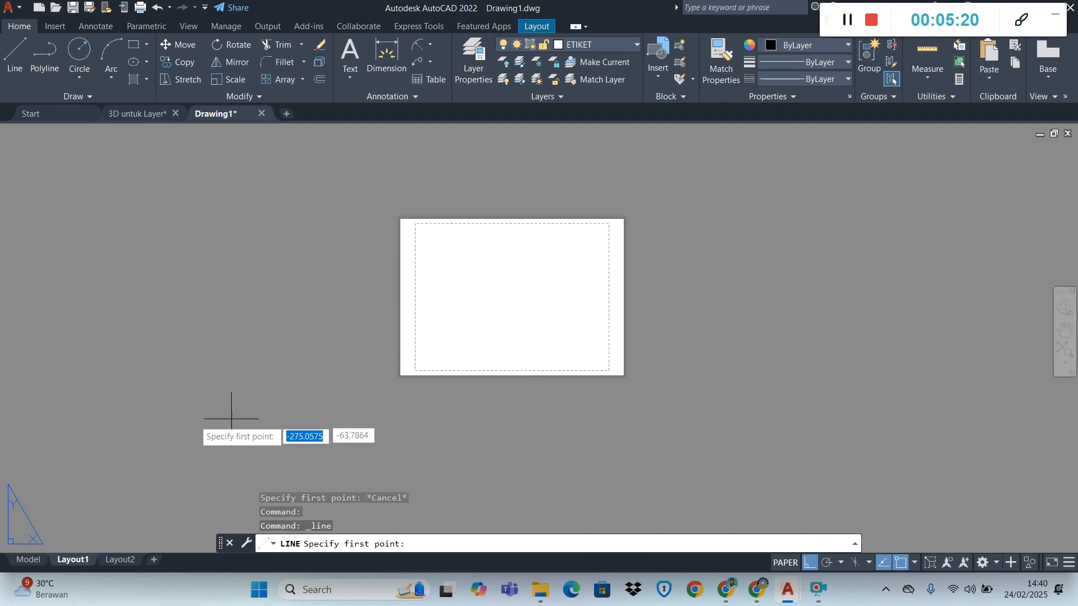
pyautogui.click(682, 404)
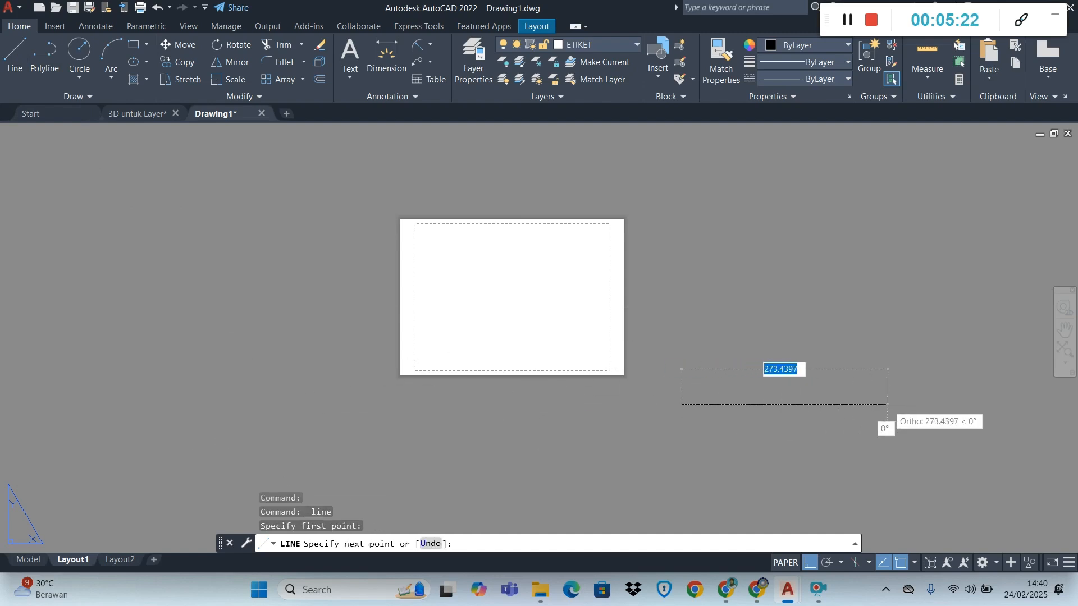
pyautogui.write('2')
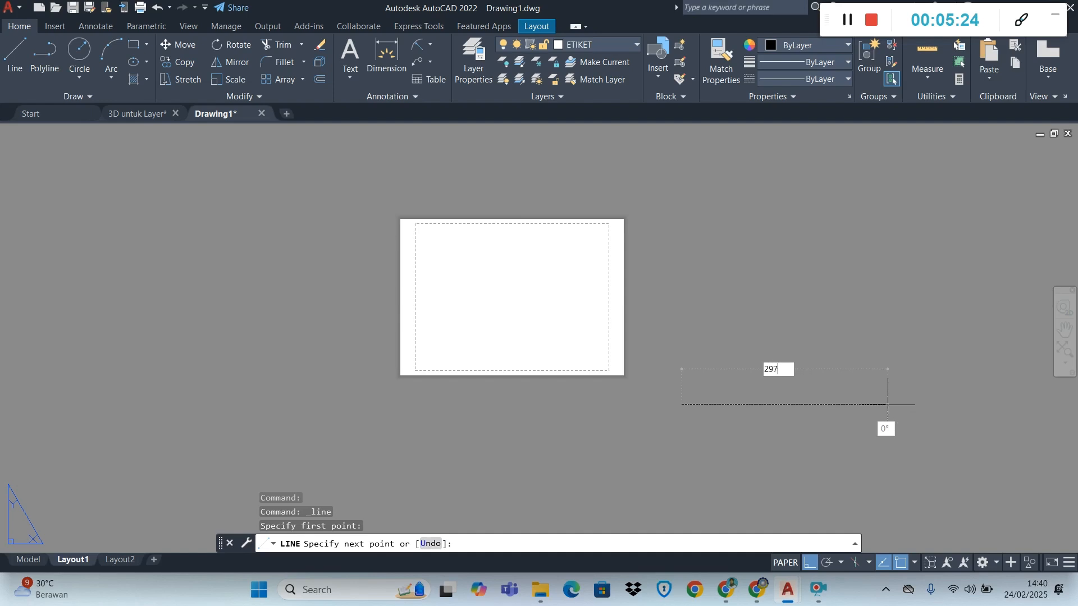
pyautogui.write('97')
pyautogui.press('Return')
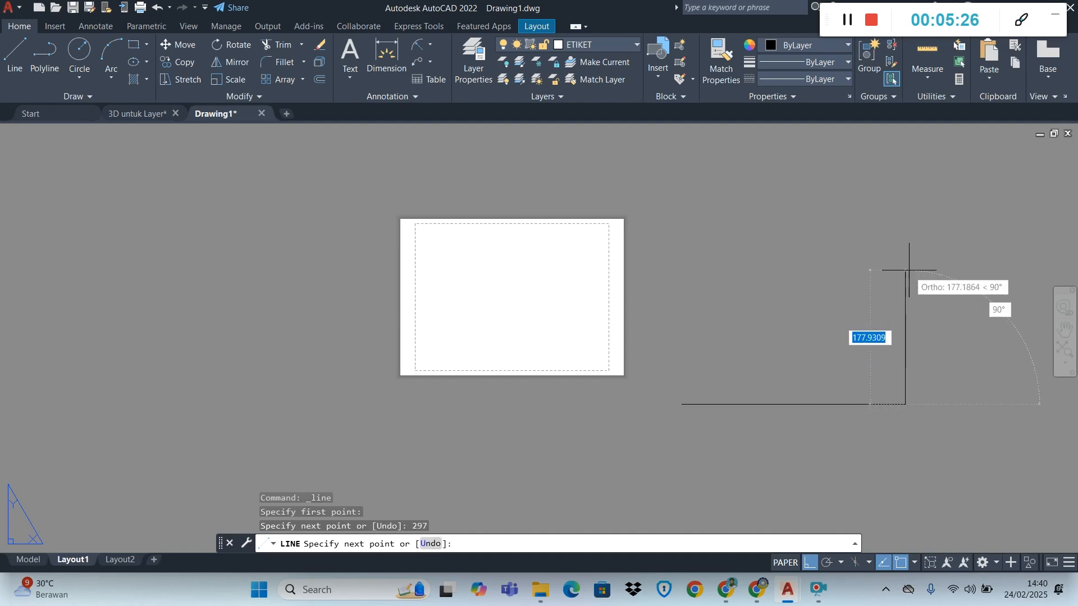
pyautogui.write('210')
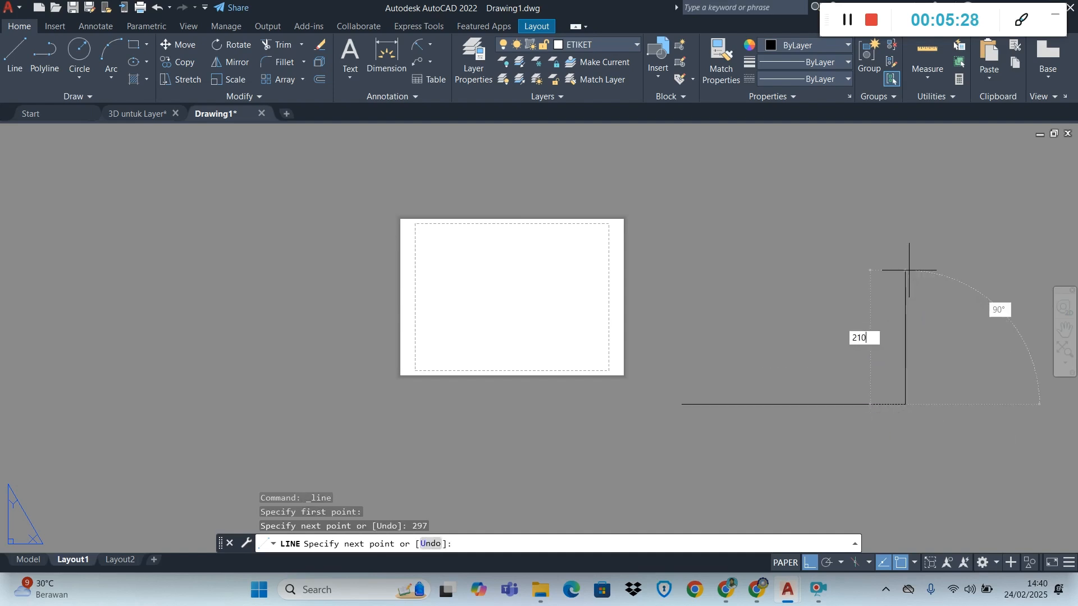
pyautogui.press('Return')
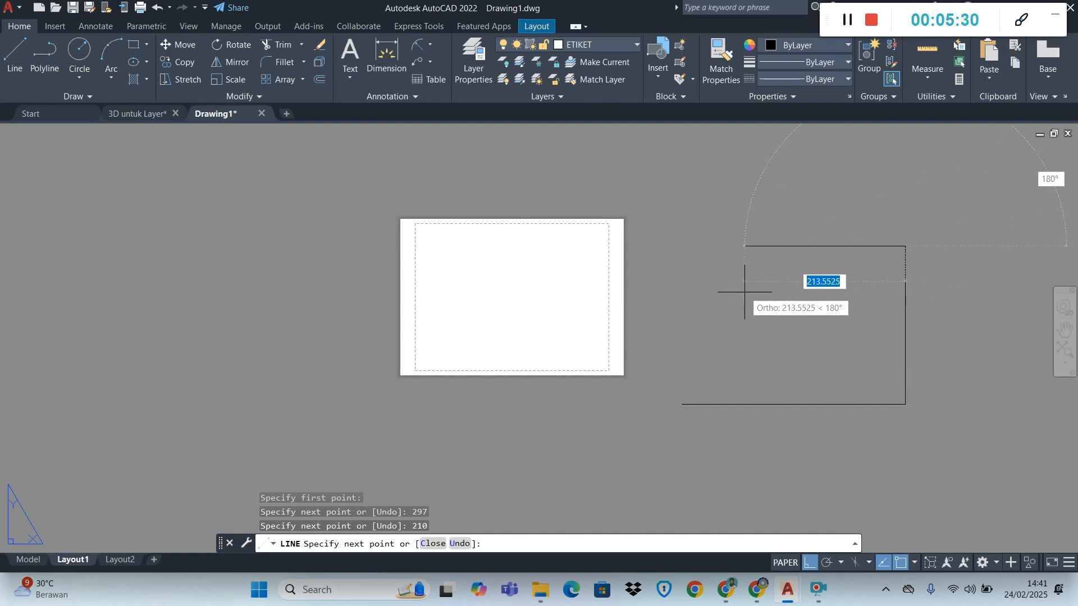
pyautogui.write('297')
pyautogui.press('Return')
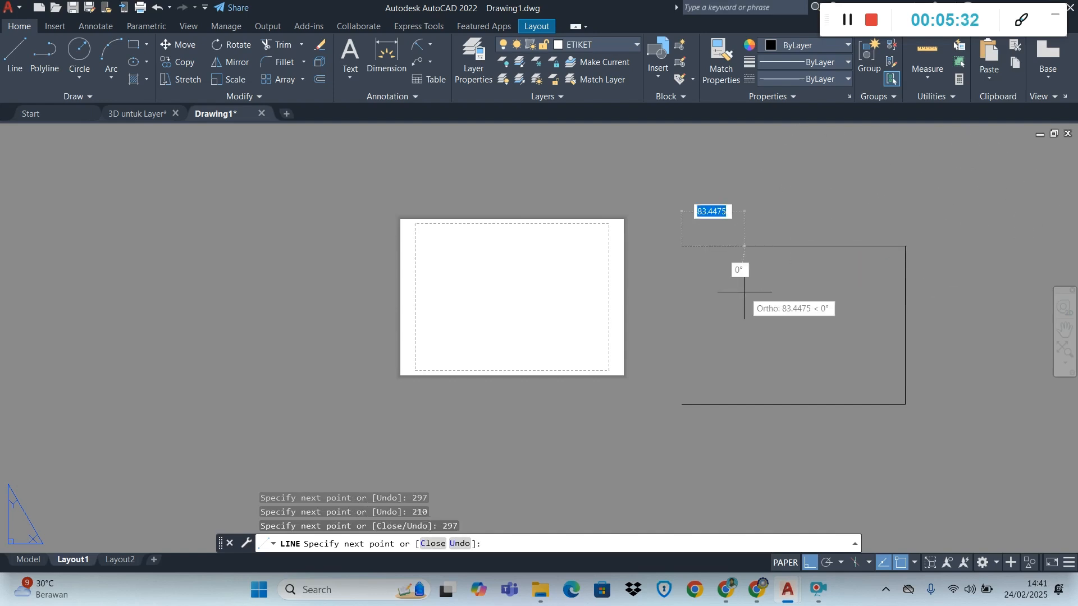
pyautogui.click(682, 404)
pyautogui.press('Escape')
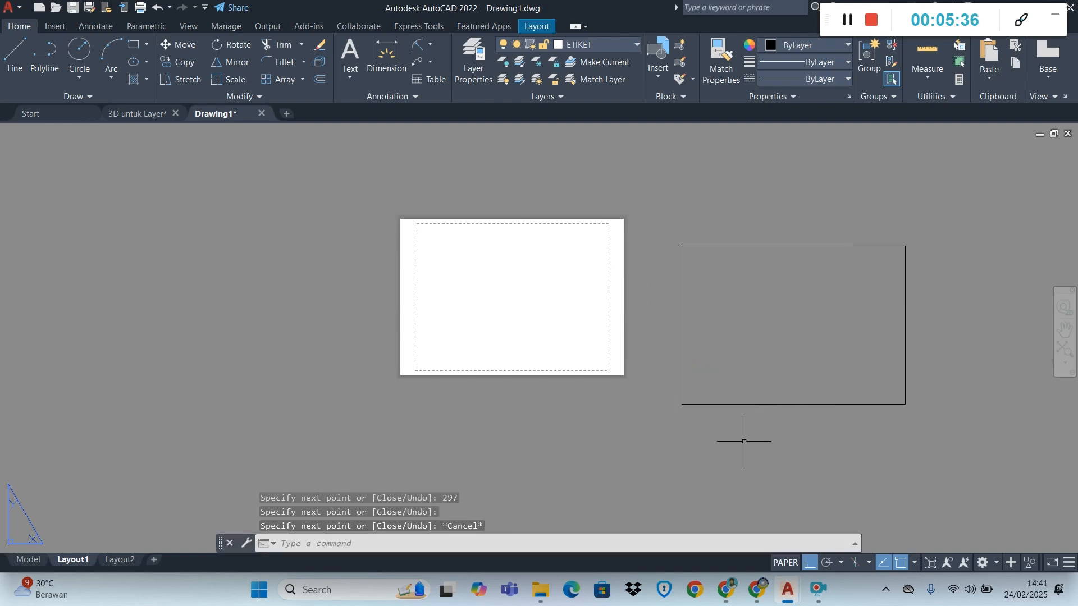
pyautogui.scroll(-2, 778, 339)
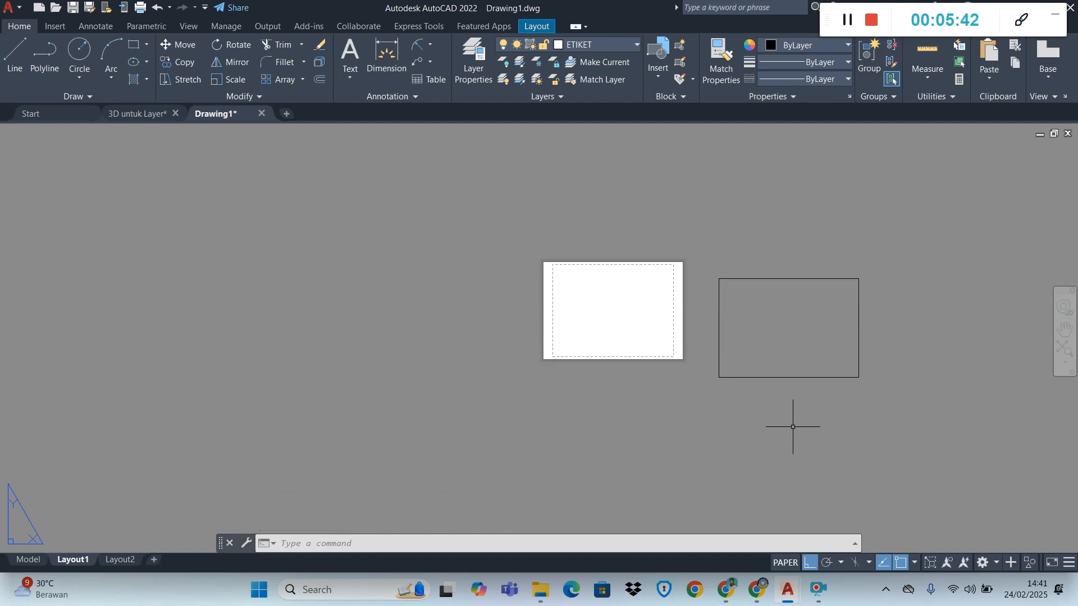
pyautogui.scroll(-2, 839, 331)
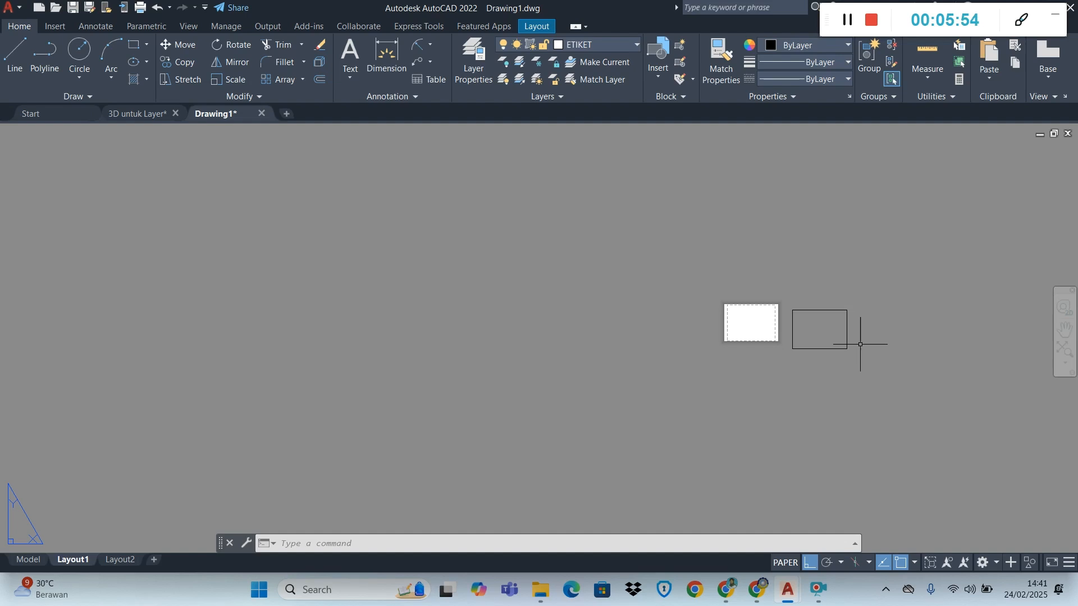
pyautogui.scroll(8, 853, 343)
pyautogui.scroll(-2, 855, 348)
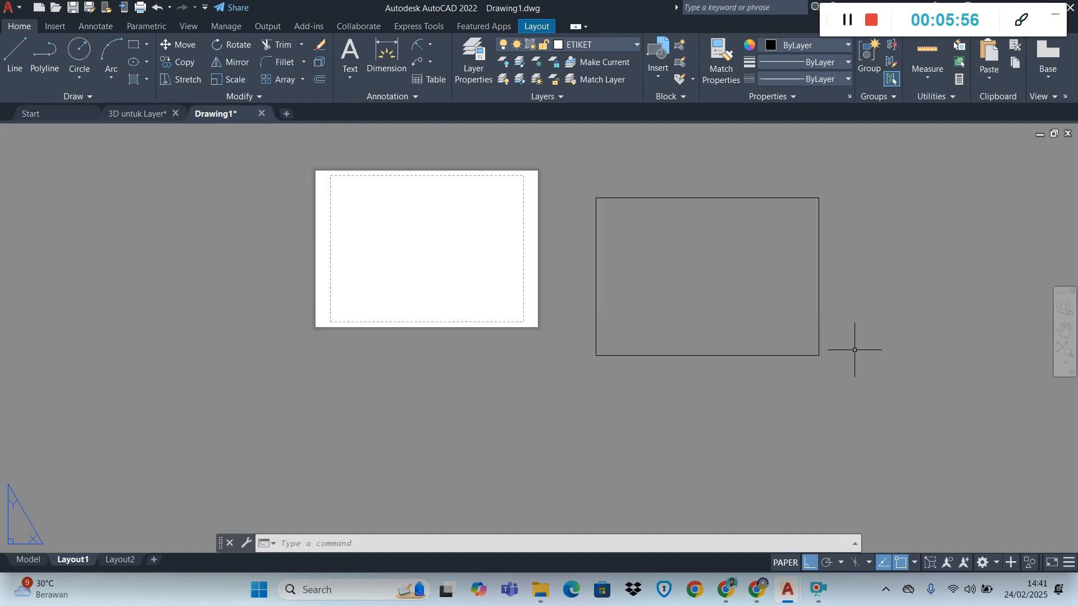
pyautogui.scroll(2, 852, 262)
pyautogui.click(649, 413)
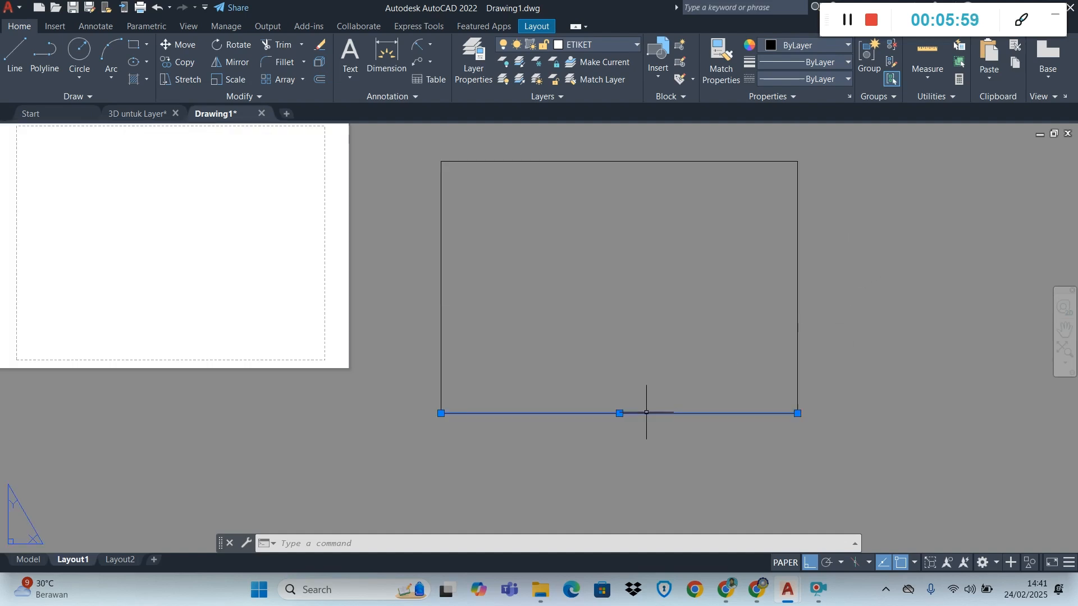
pyautogui.click(801, 313)
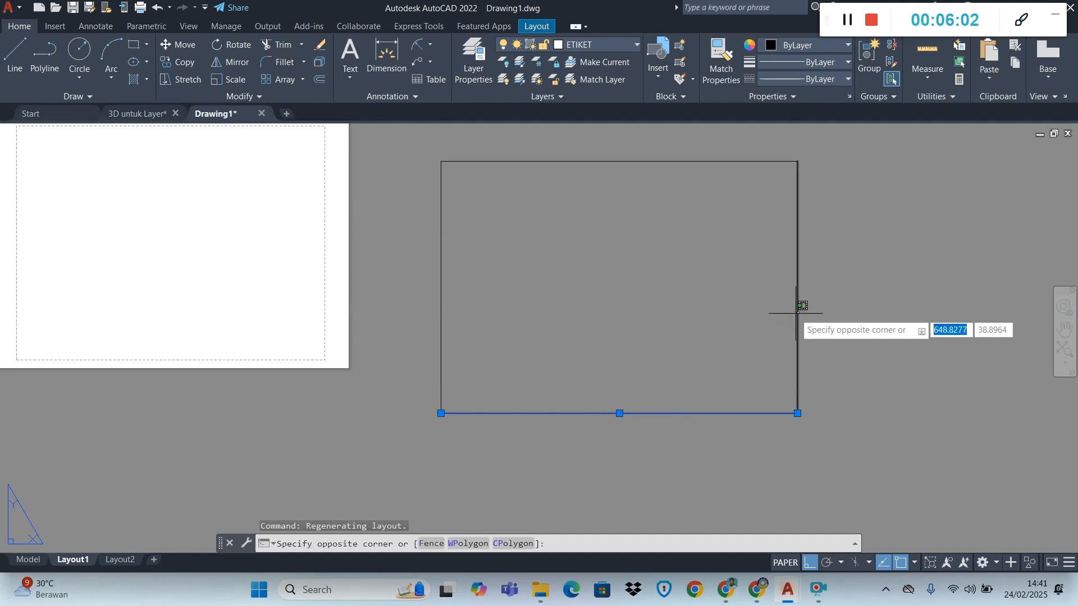
pyautogui.click(794, 316)
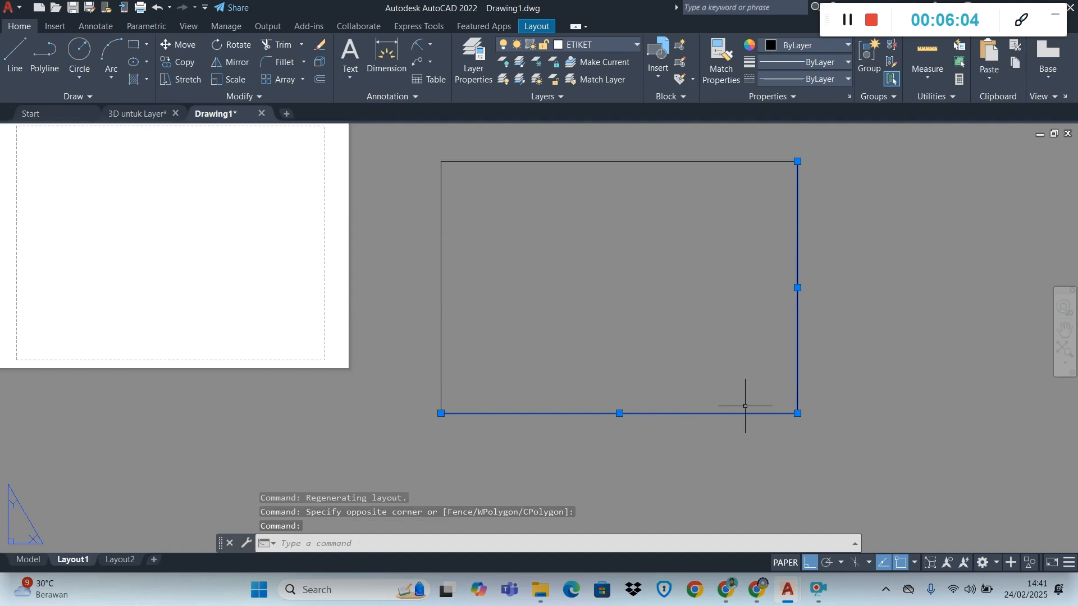
pyautogui.scroll(-2, 712, 335)
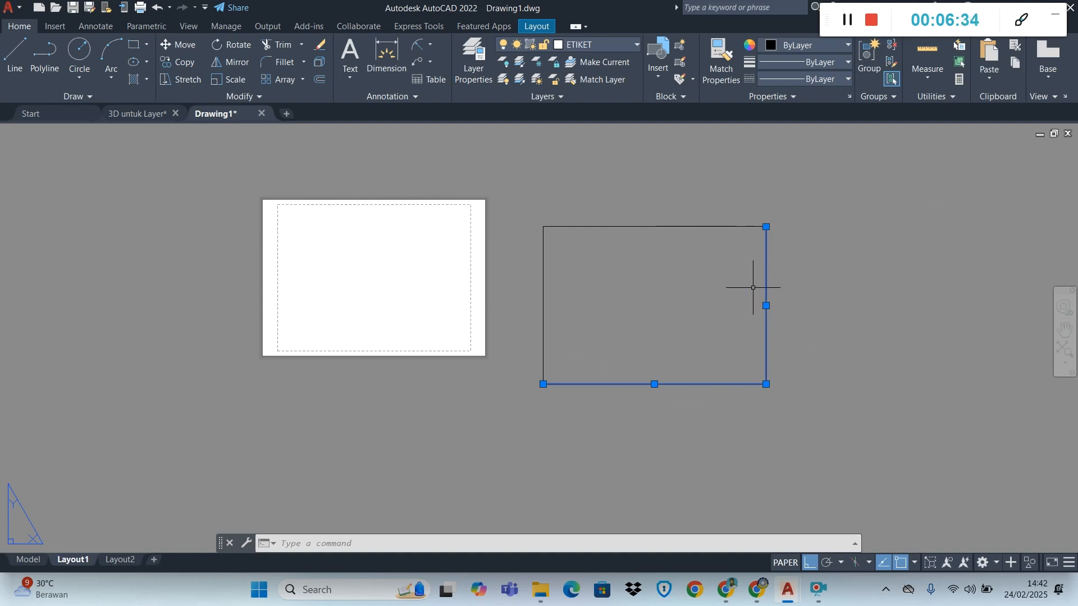
pyautogui.press('Escape')
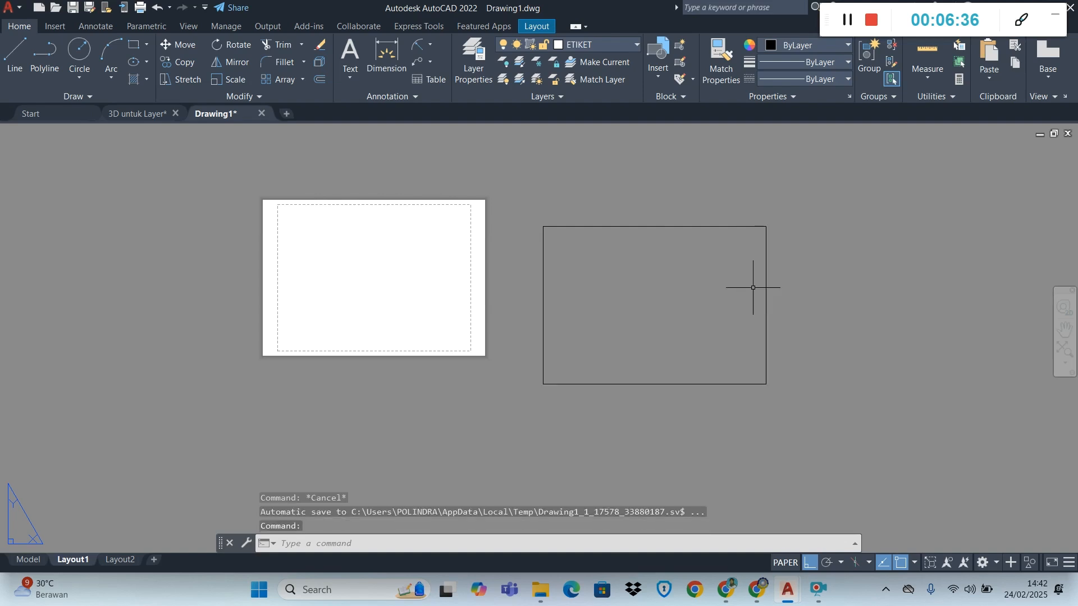
pyautogui.scroll(-2, 754, 288)
pyautogui.scroll(4, 777, 262)
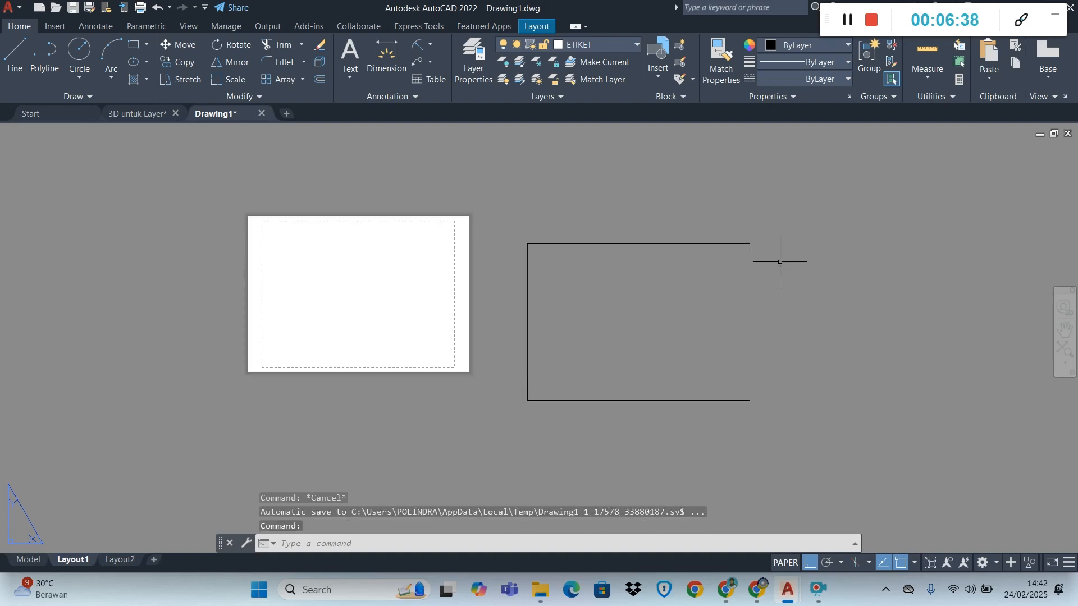
pyautogui.scroll(-2, 780, 262)
pyautogui.scroll(2, 763, 356)
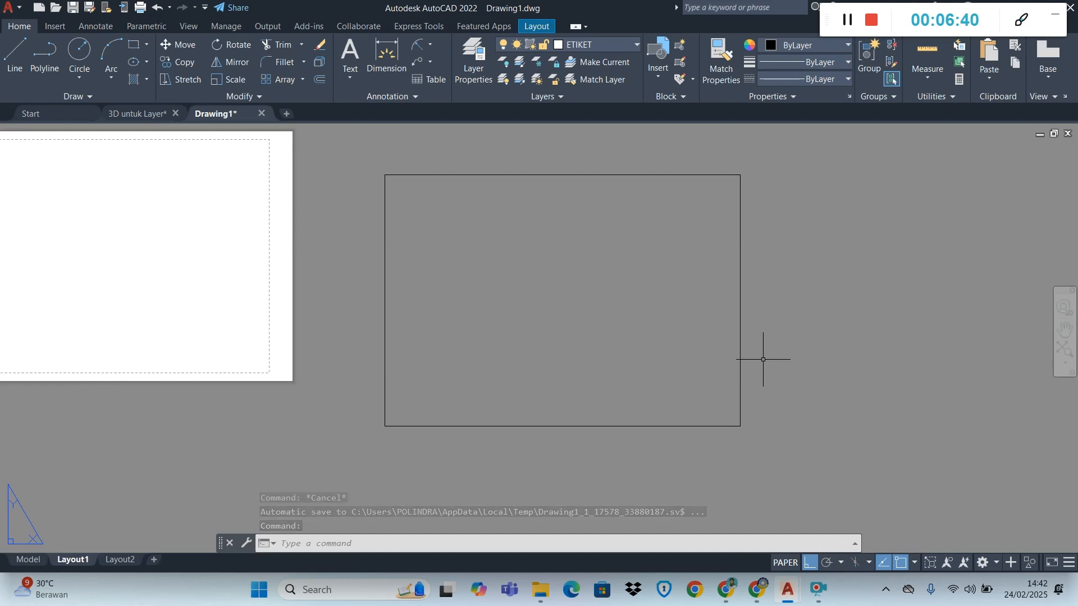
pyautogui.scroll(-2, 763, 359)
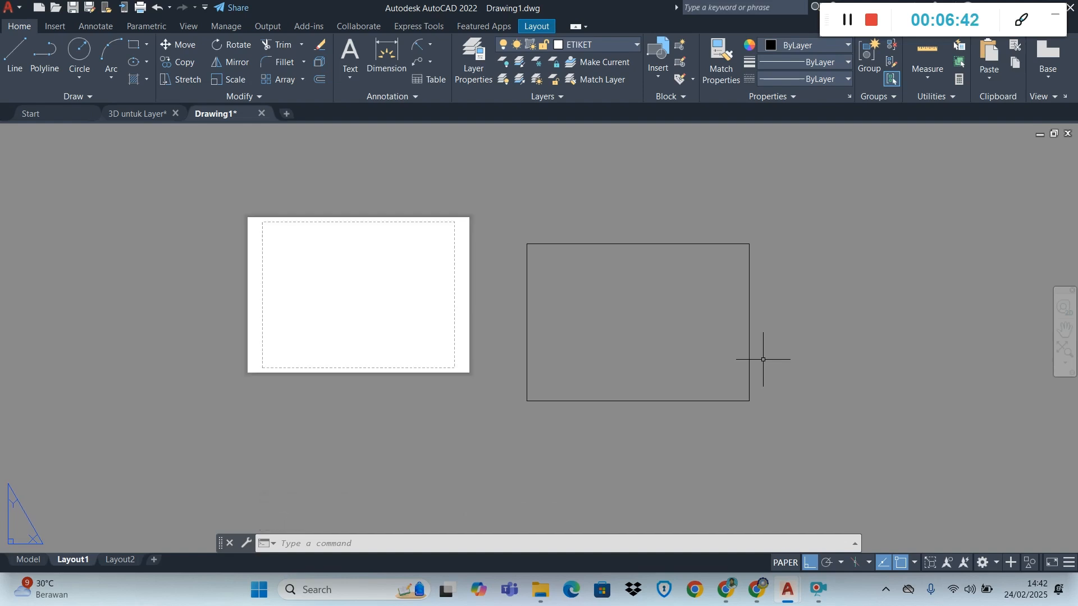
# Offset the left edge of the A4 frame inward by 20 to form the left margin line
pyautogui.scroll(2, 763, 360)
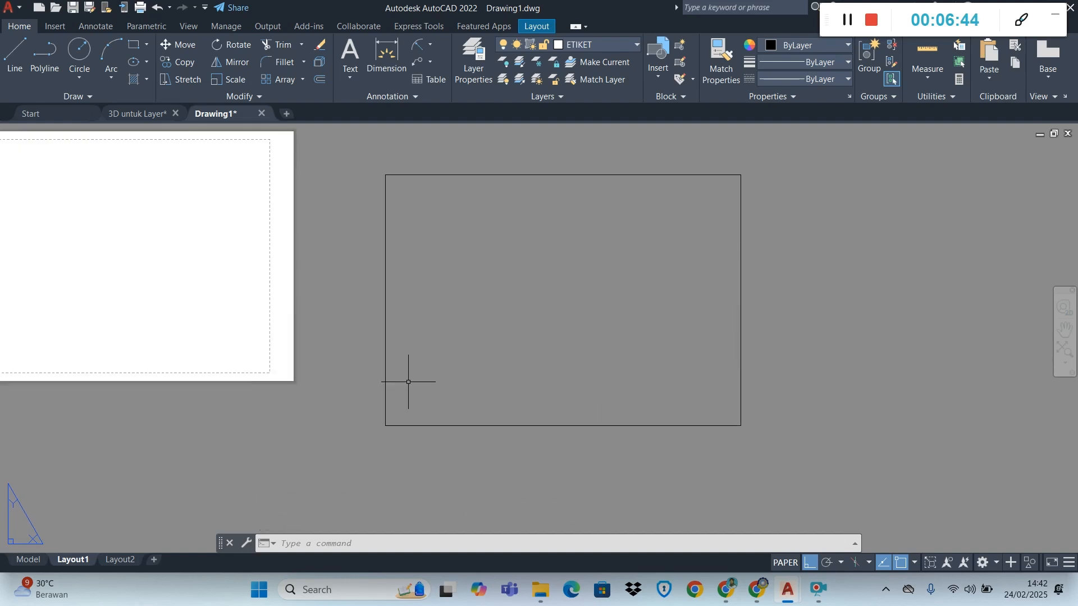
pyautogui.click(387, 286)
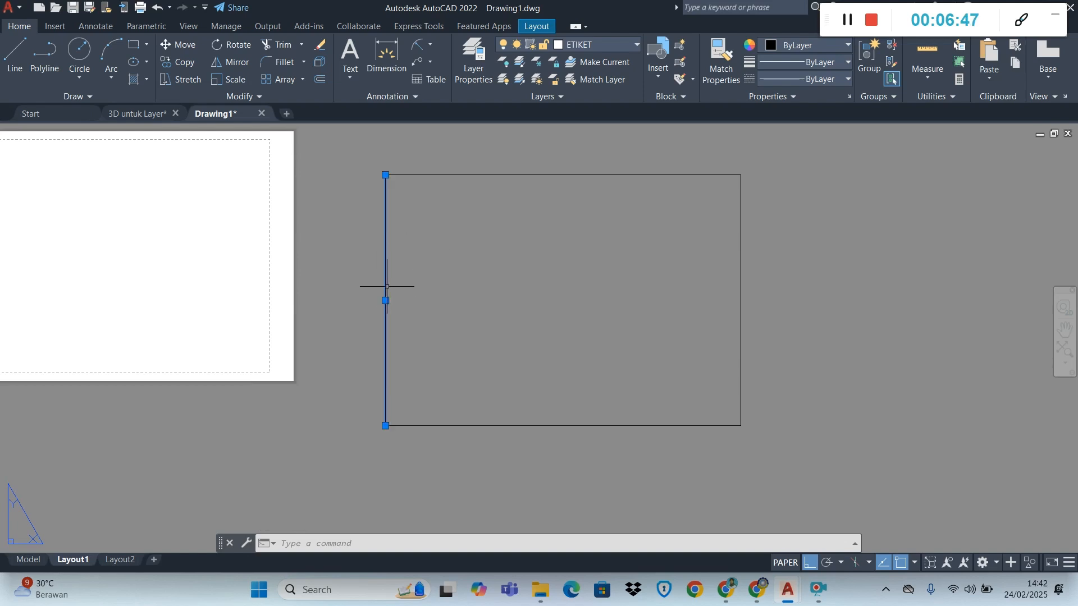
pyautogui.click(325, 83)
pyautogui.write('20')
pyautogui.press('Return')
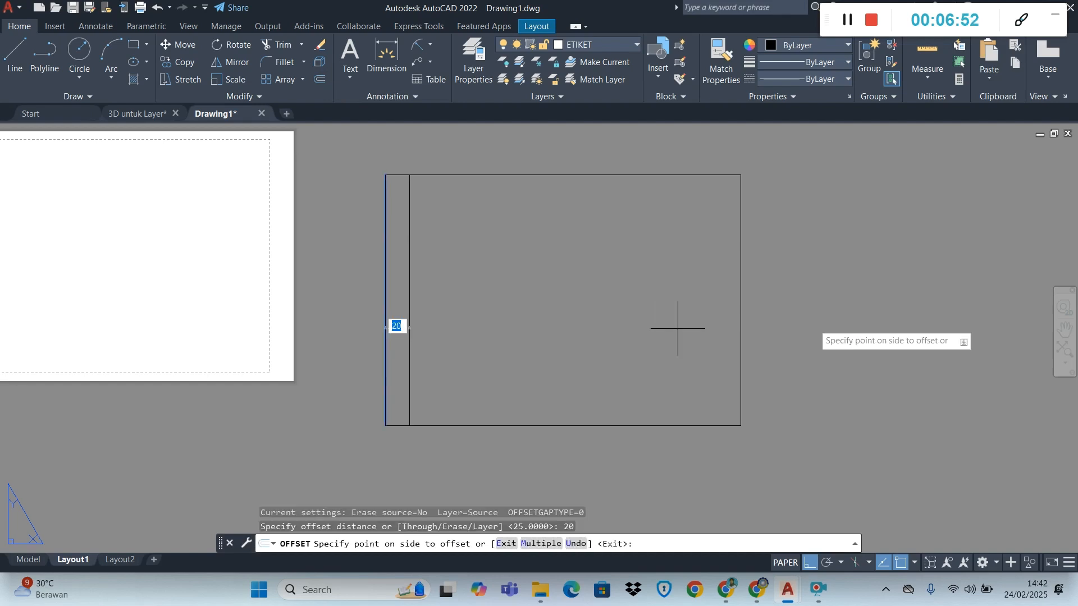
pyautogui.click(543, 260)
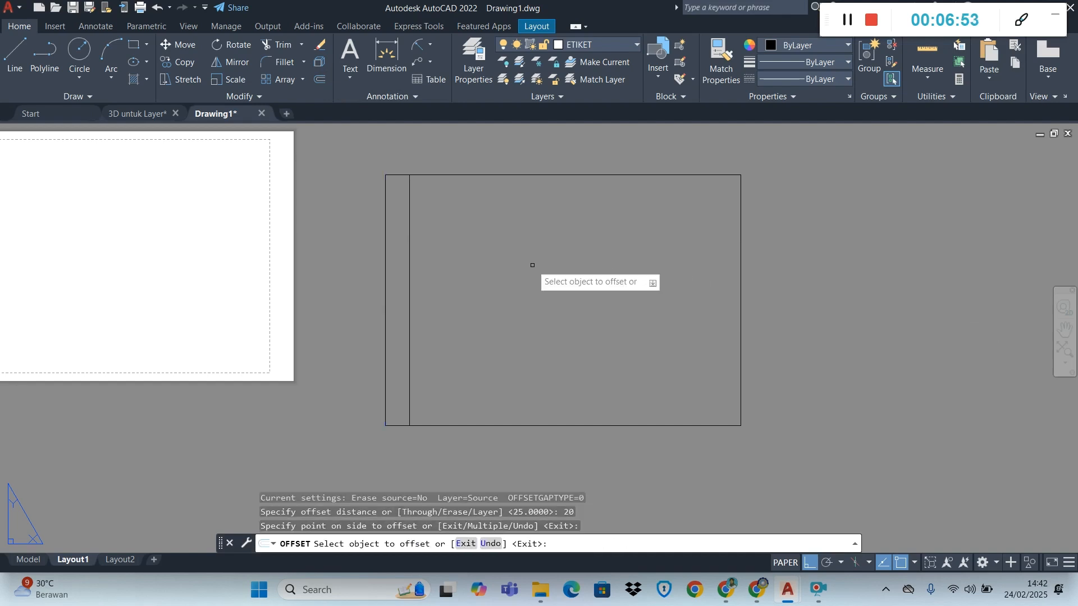
# Offset the top, right and bottom edges of the A4 frame inward by 5 to form the remaining margin lines
pyautogui.click(565, 177)
pyautogui.write('5')
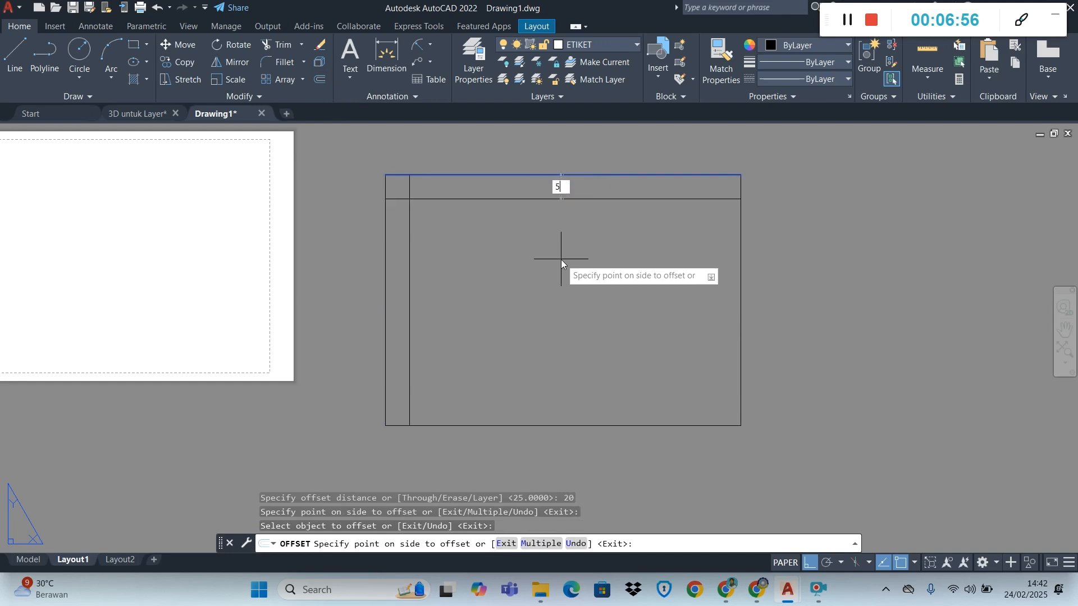
pyautogui.press('Return')
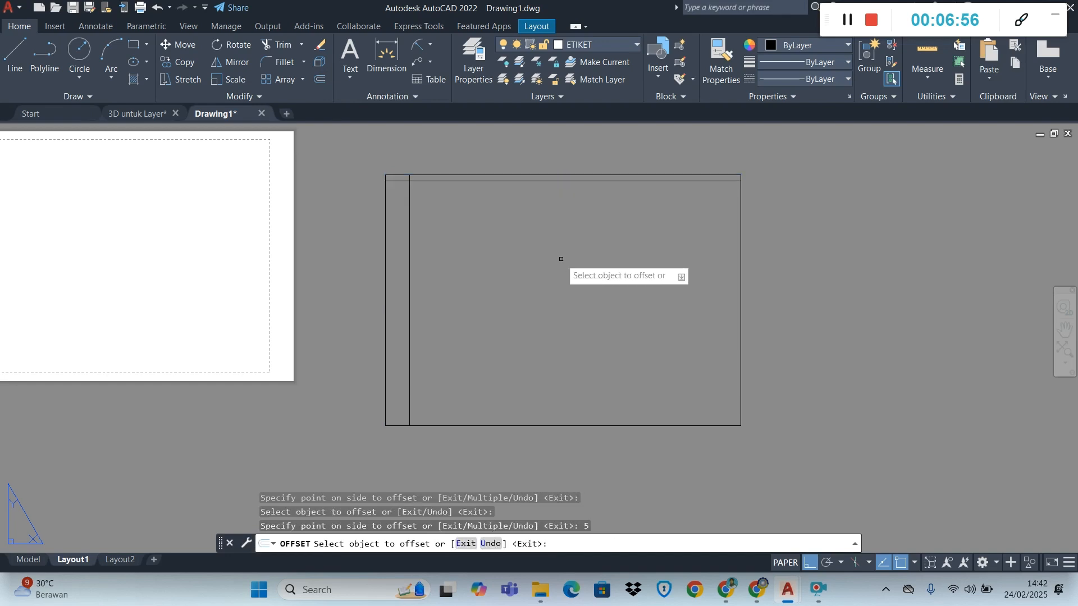
pyautogui.click(740, 285)
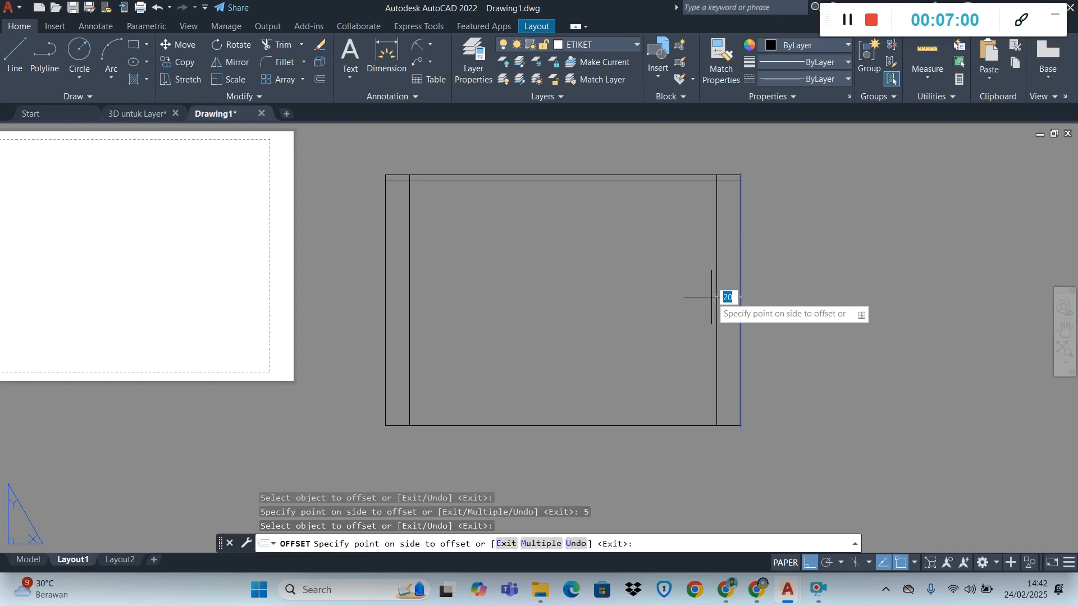
pyautogui.write('5')
pyautogui.press('Return')
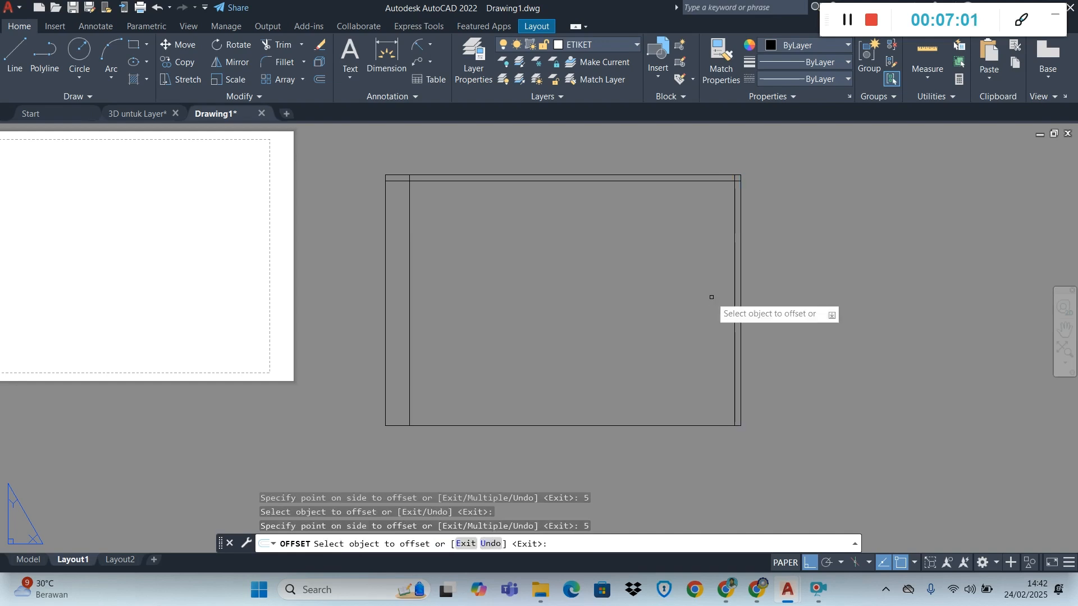
pyautogui.click(637, 425)
pyautogui.write('5')
pyautogui.press('Return')
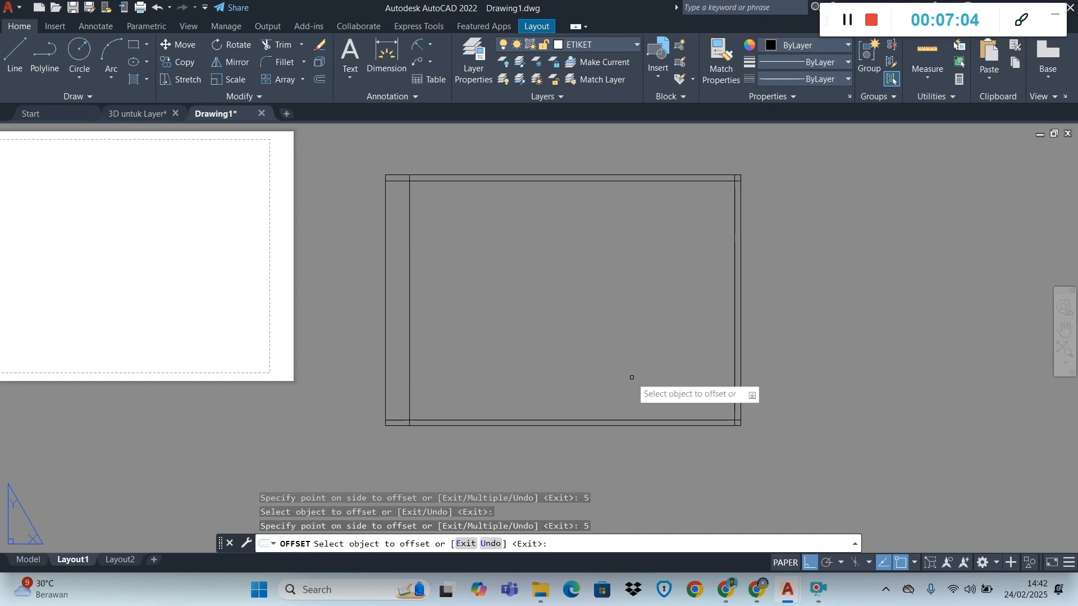
# Trim the margin lines that overshoot at the top-left and top-right corners of the inner border
pyautogui.scroll(3, 351, 163)
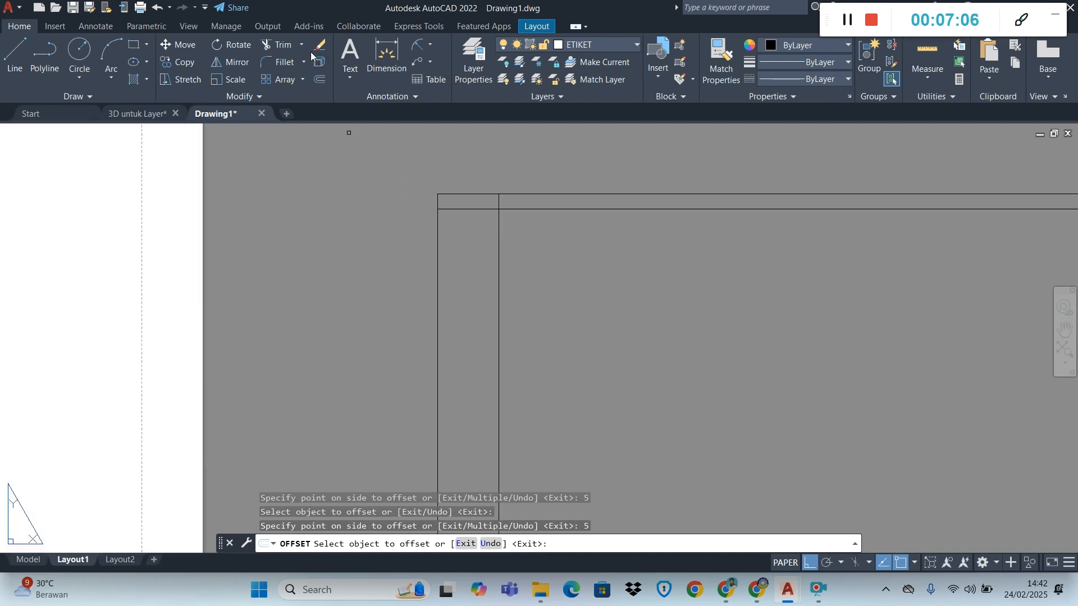
pyautogui.click(286, 45)
pyautogui.click(476, 211)
pyautogui.press('Return')
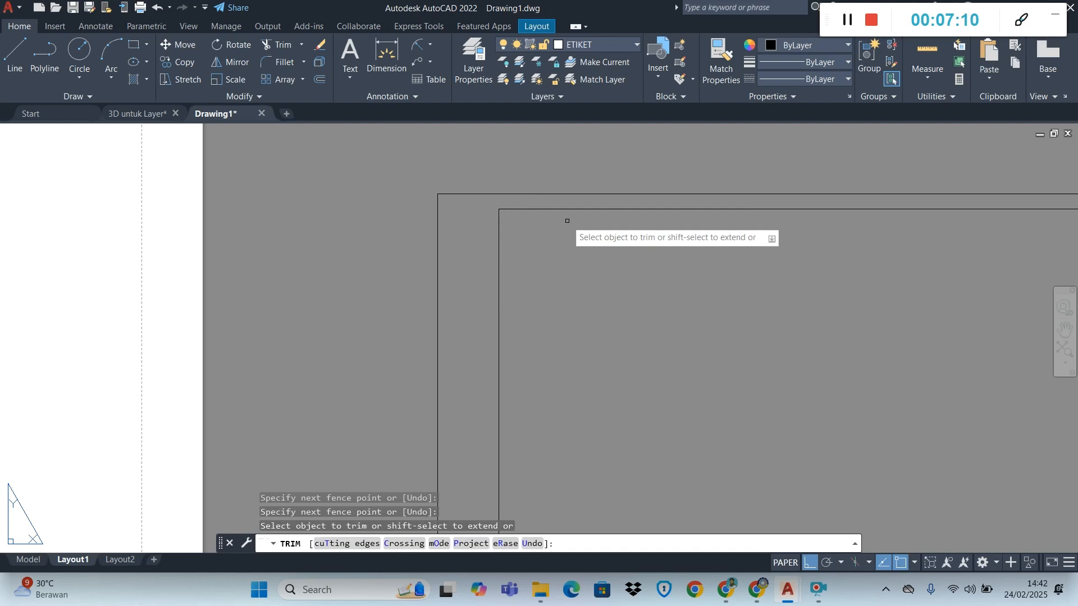
pyautogui.scroll(-5, 566, 221)
pyautogui.scroll(8, 631, 213)
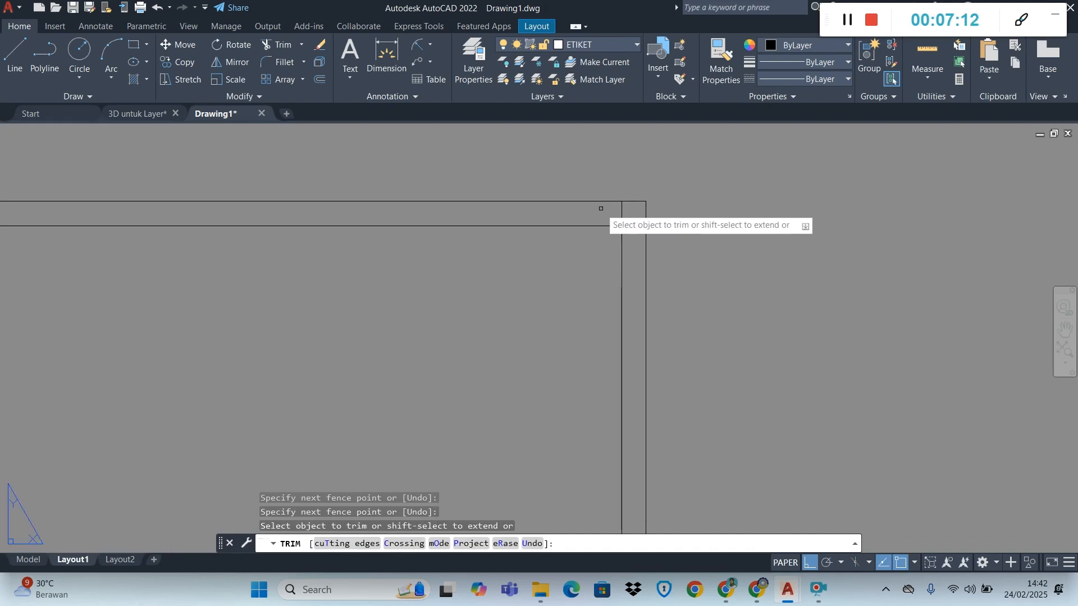
pyautogui.click(613, 215)
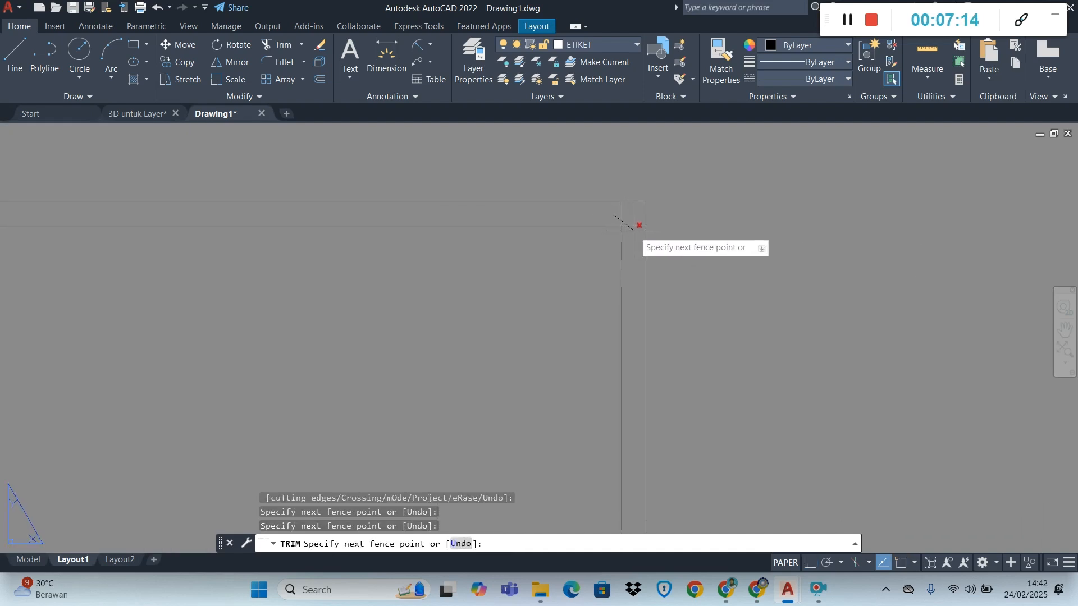
pyautogui.press('Return')
# Trim the overshooting margin lines at the two bottom corners of the inner border and end the Trim command
pyautogui.scroll(-5, 609, 251)
pyautogui.scroll(8, 614, 351)
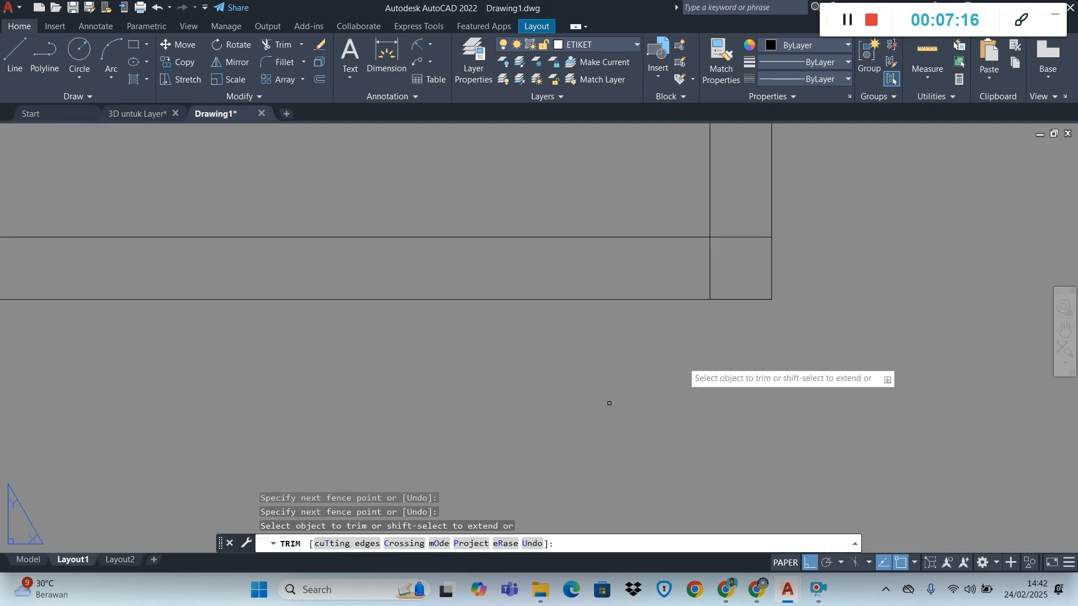
pyautogui.moveTo(737, 230); pyautogui.dragTo(697, 264)
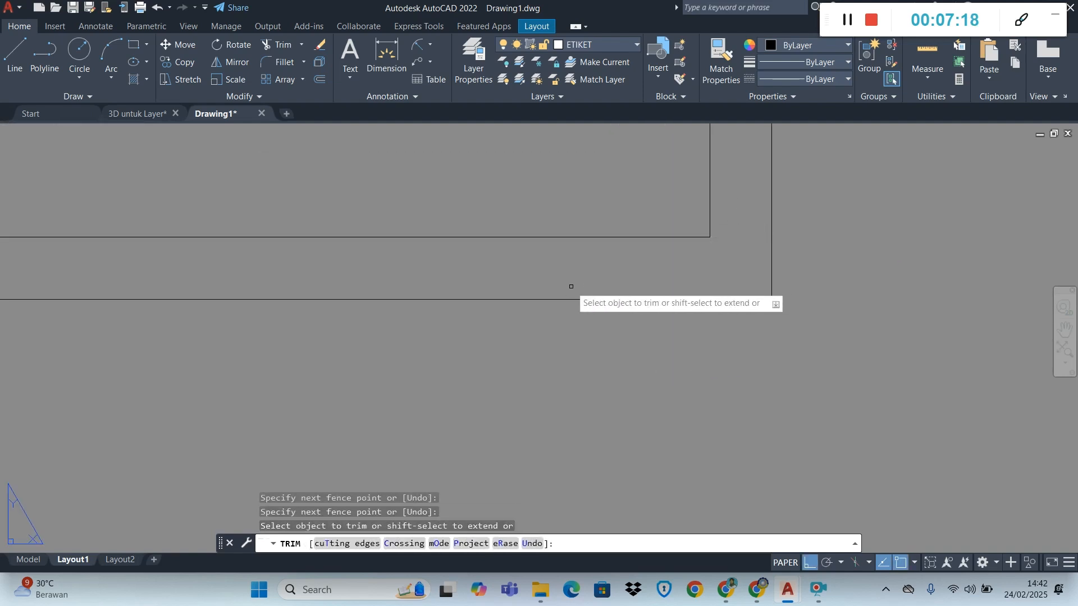
pyautogui.scroll(-5, 573, 285)
pyautogui.scroll(3, 236, 283)
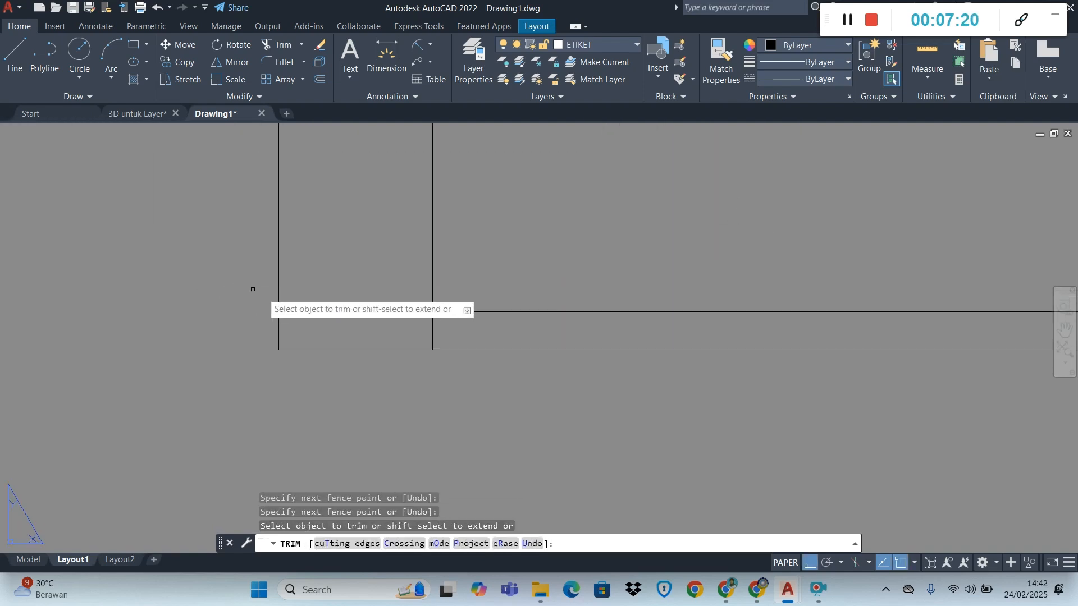
pyautogui.click(402, 302)
pyautogui.moveTo(439, 330); pyautogui.dragTo(444, 331)
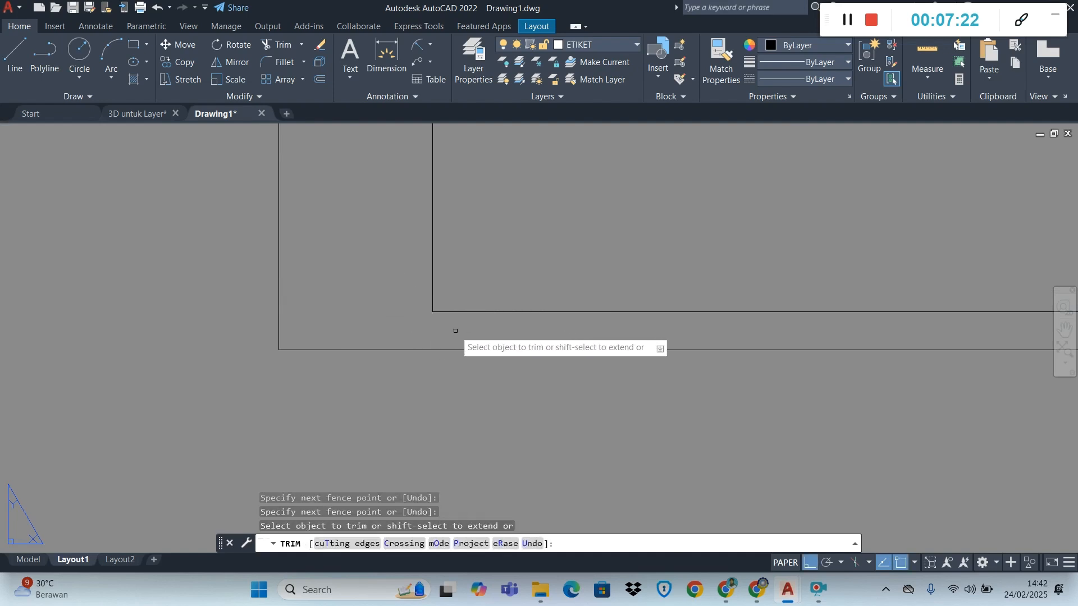
pyautogui.press('Escape')
pyautogui.scroll(-4, 461, 330)
pyautogui.scroll(1, 490, 244)
pyautogui.scroll(-1, 491, 229)
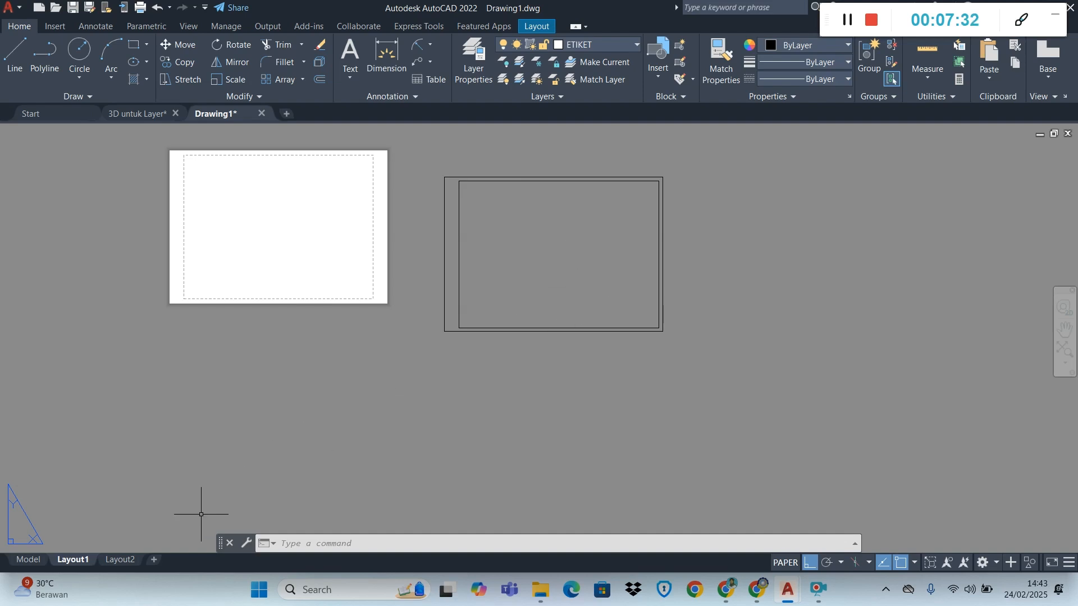
# Modify the page setup of Layout1 to use the AutoCAD PDF (High Quality Print).pc3 plotter
pyautogui.rightClick(81, 562)
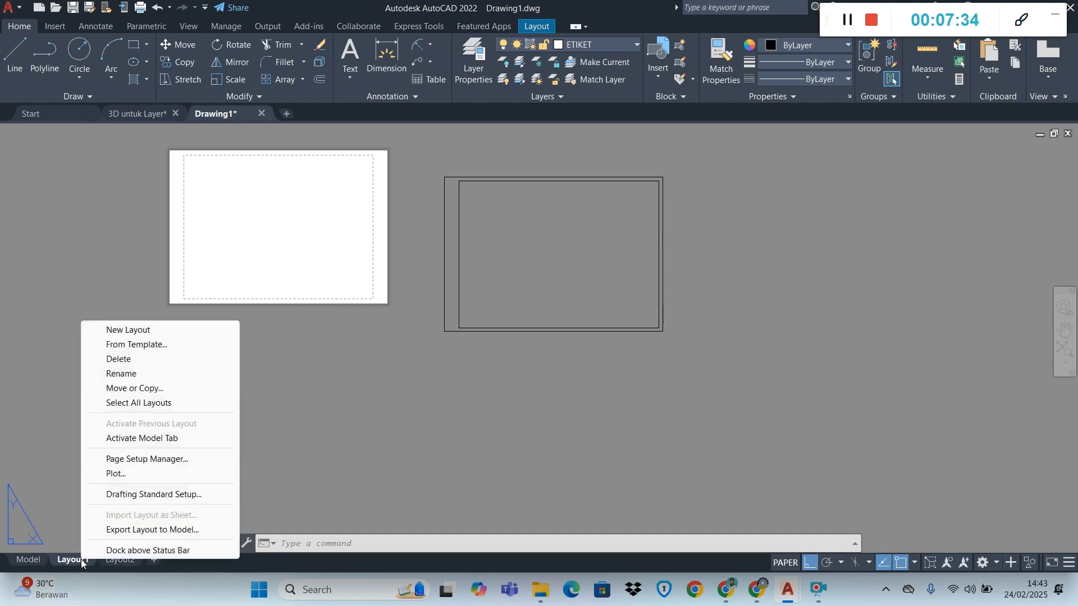
pyautogui.click(152, 459)
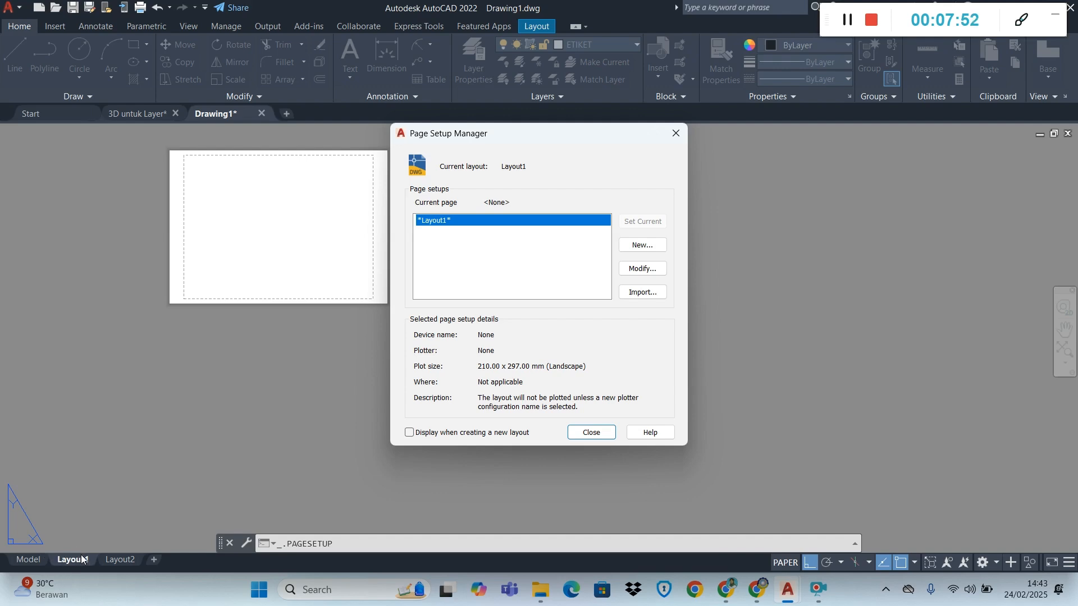
pyautogui.click(644, 270)
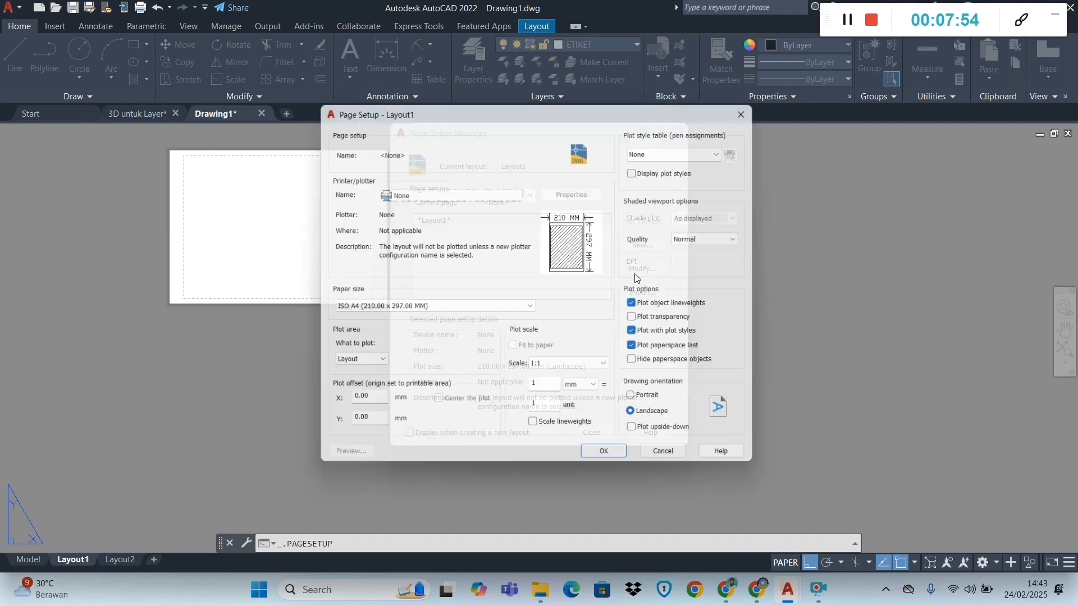
pyautogui.click(514, 191)
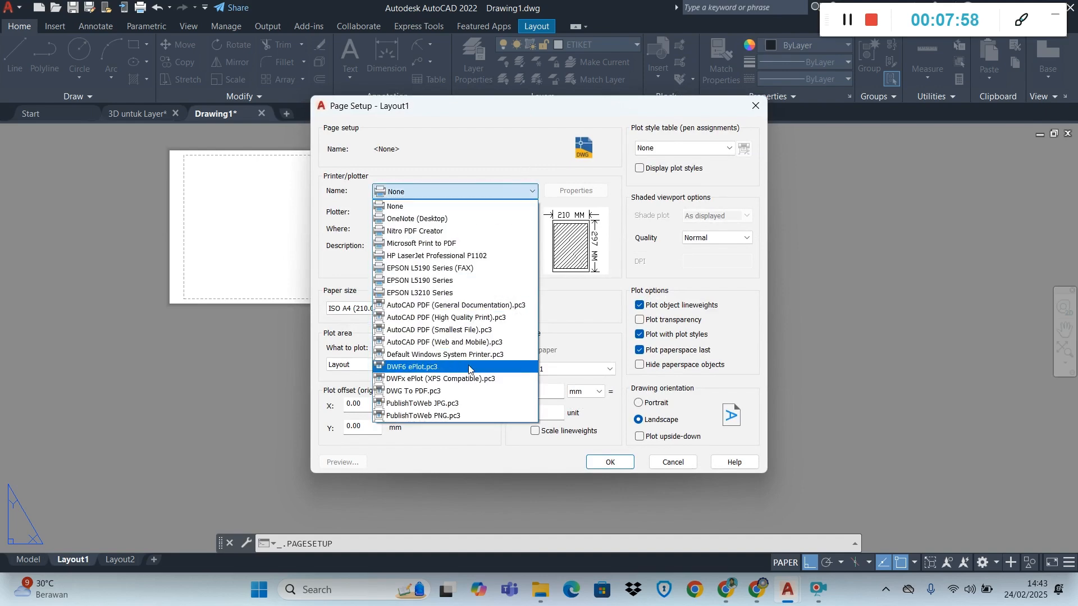
pyautogui.click(488, 318)
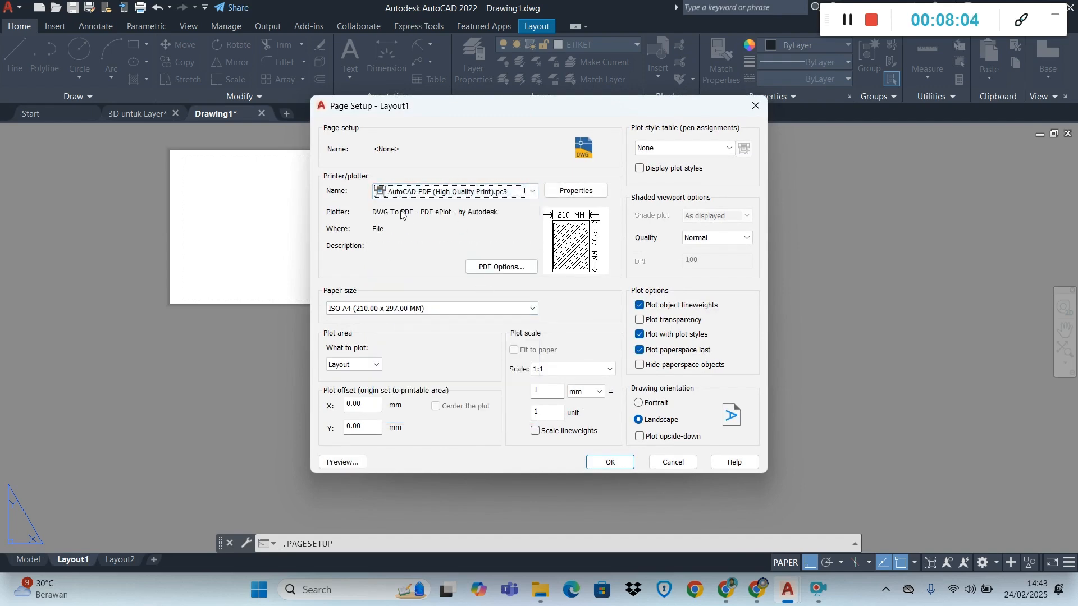
# Set the Layout1 paper size to ISO full bleed A4 (297.00 x 210.00 MM)
pyautogui.click(429, 309)
pyautogui.scroll(10, 434, 380)
pyautogui.scroll(10, 434, 380)
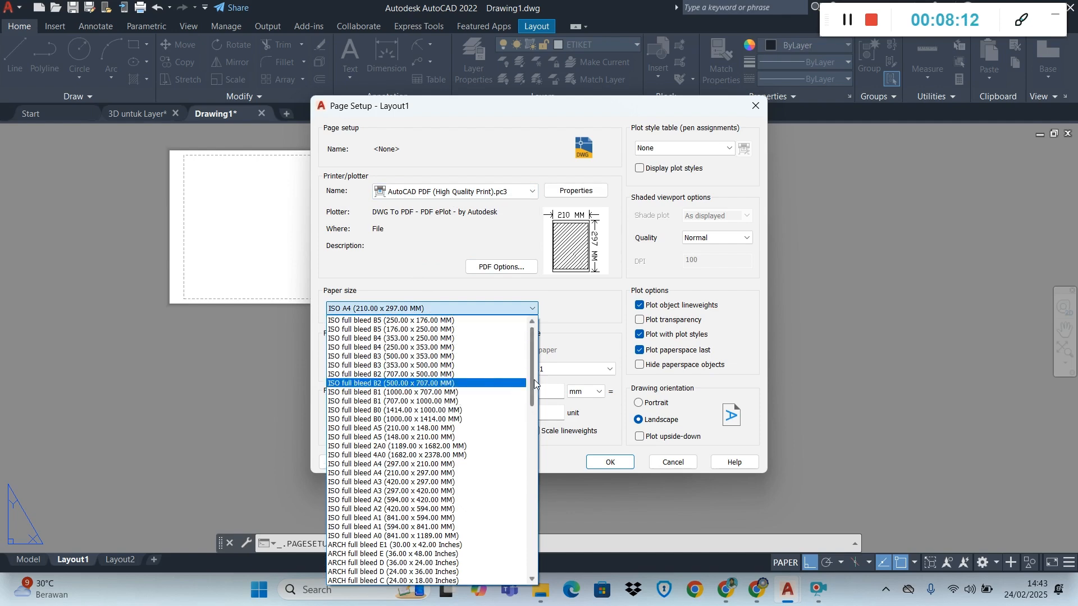
pyautogui.scroll(-4, 462, 385)
pyautogui.scroll(4, 461, 384)
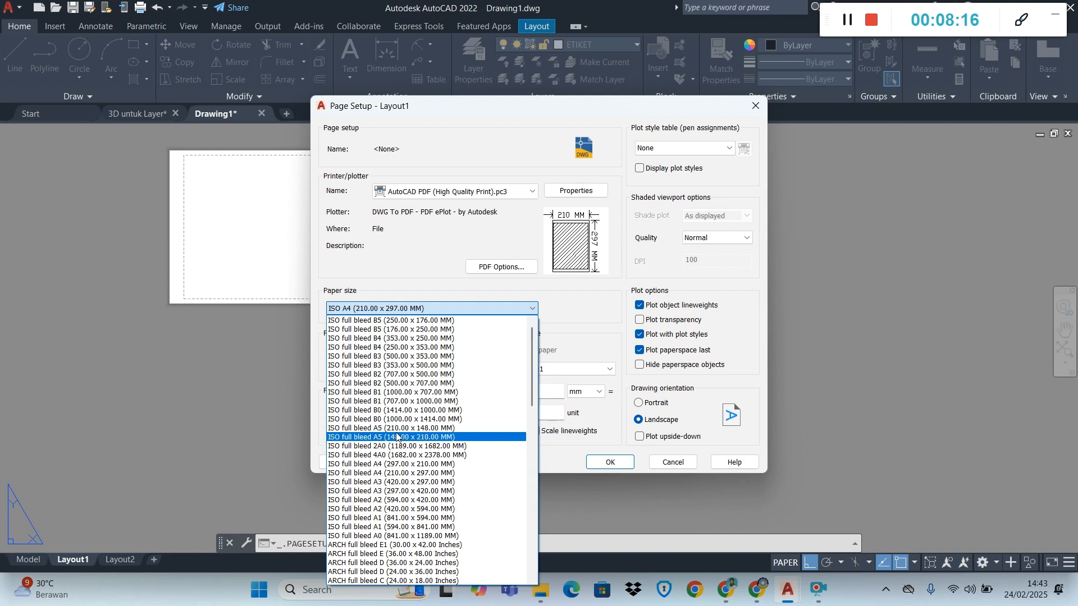
pyautogui.click(407, 464)
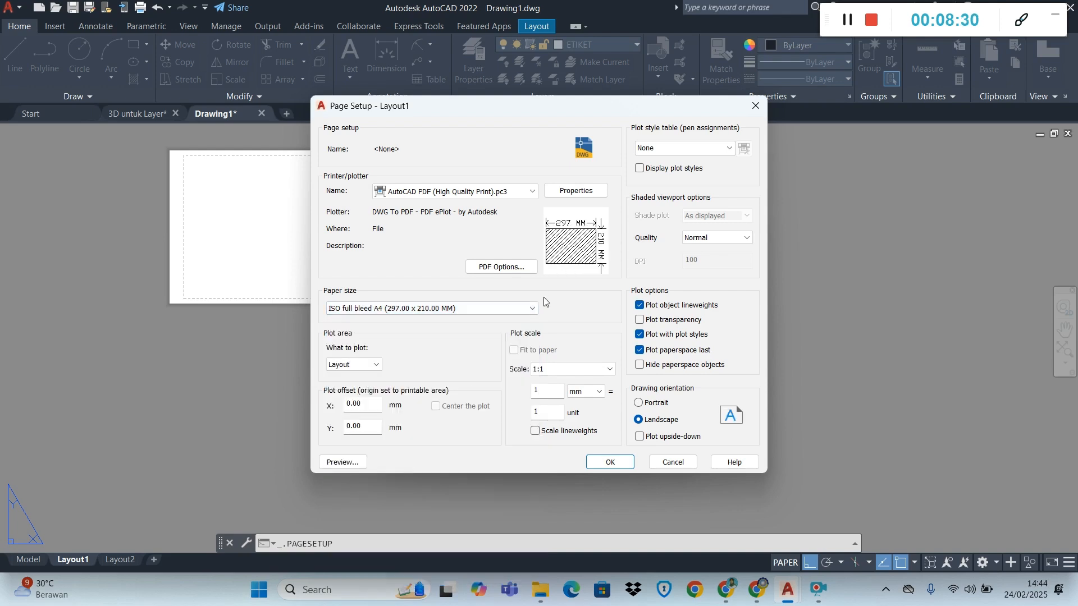
# Set the plot area to Window, spanning the outer A4 frame from its top-left to its bottom-right corner
pyautogui.click(365, 366)
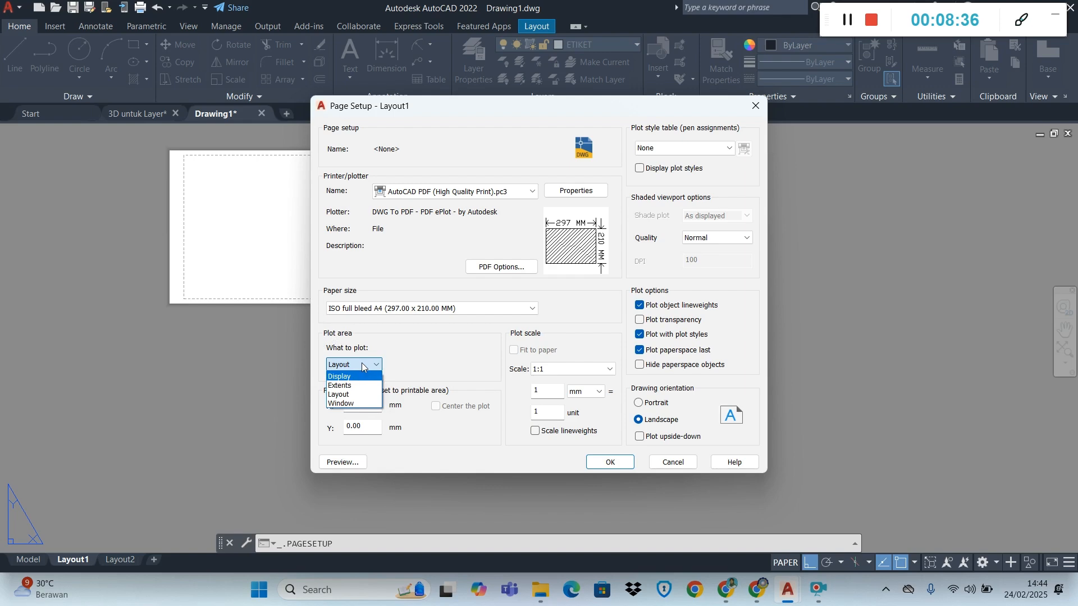
pyautogui.click(369, 405)
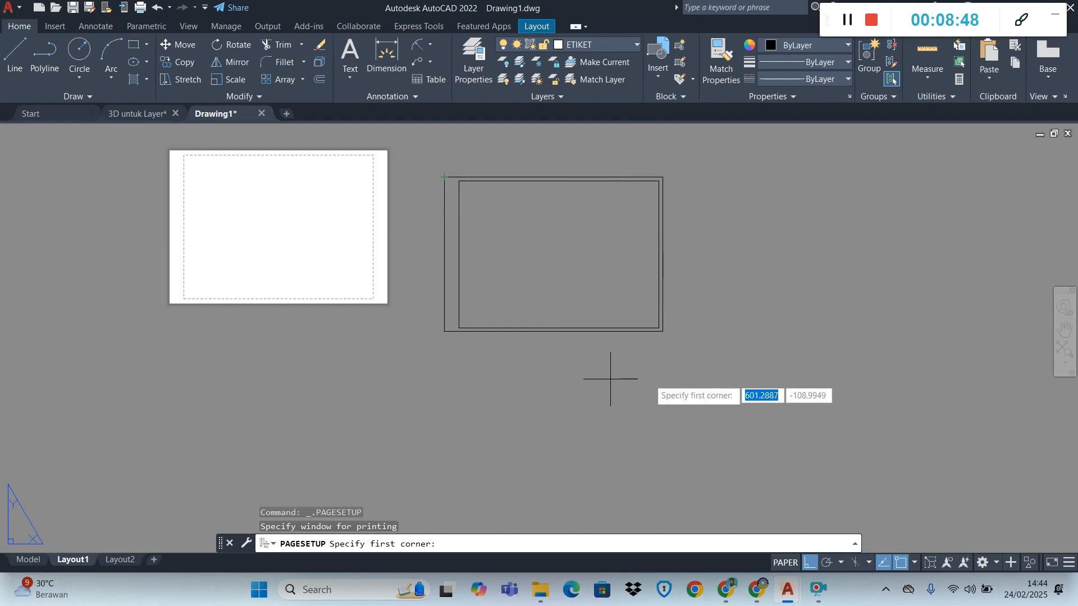
pyautogui.click(445, 177)
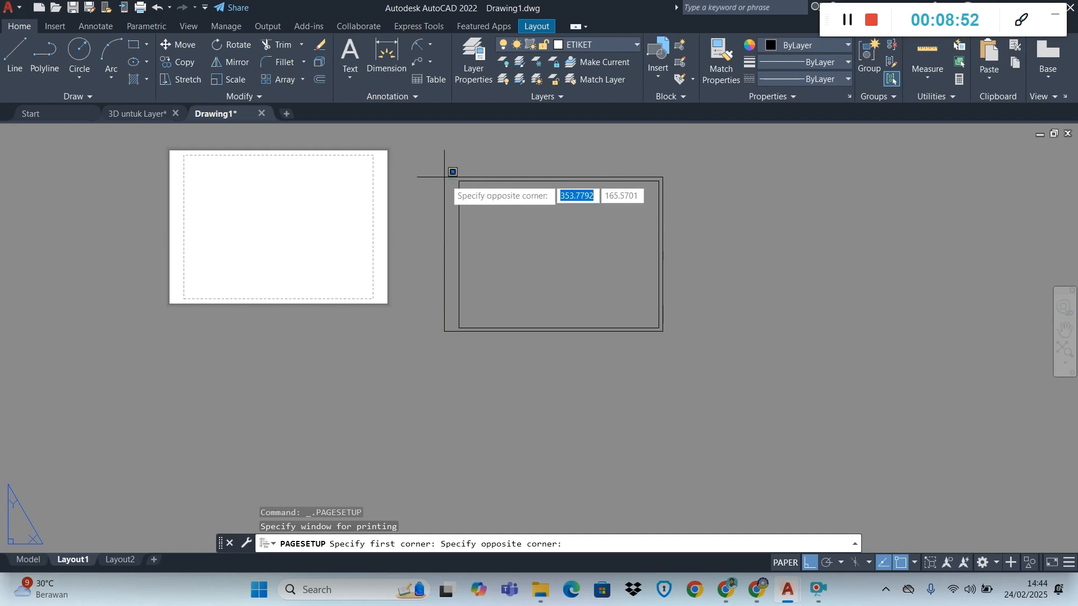
pyautogui.scroll(5, 665, 339)
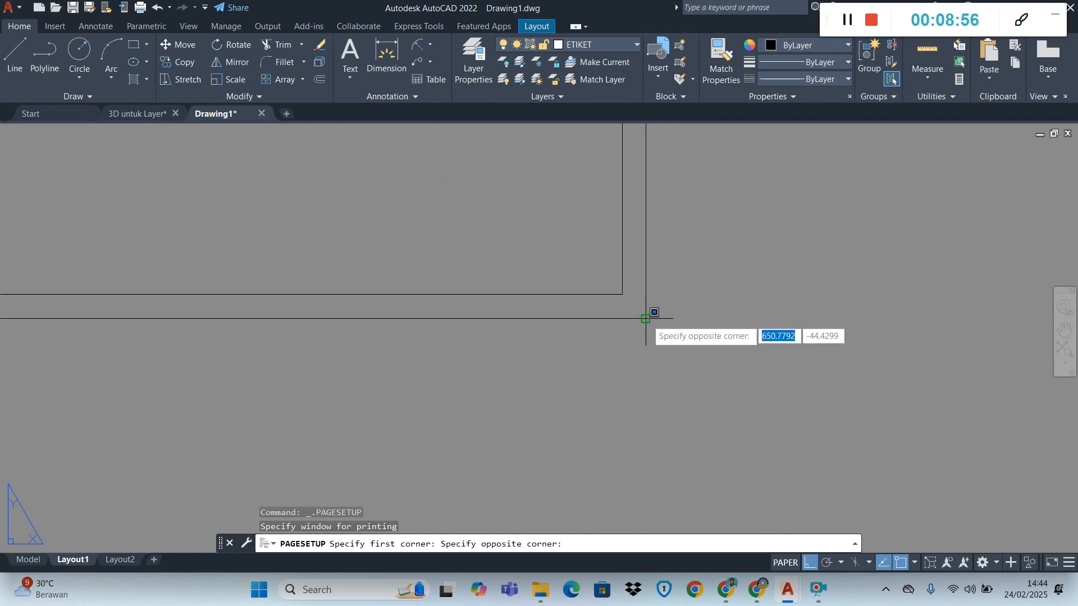
pyautogui.click(650, 314)
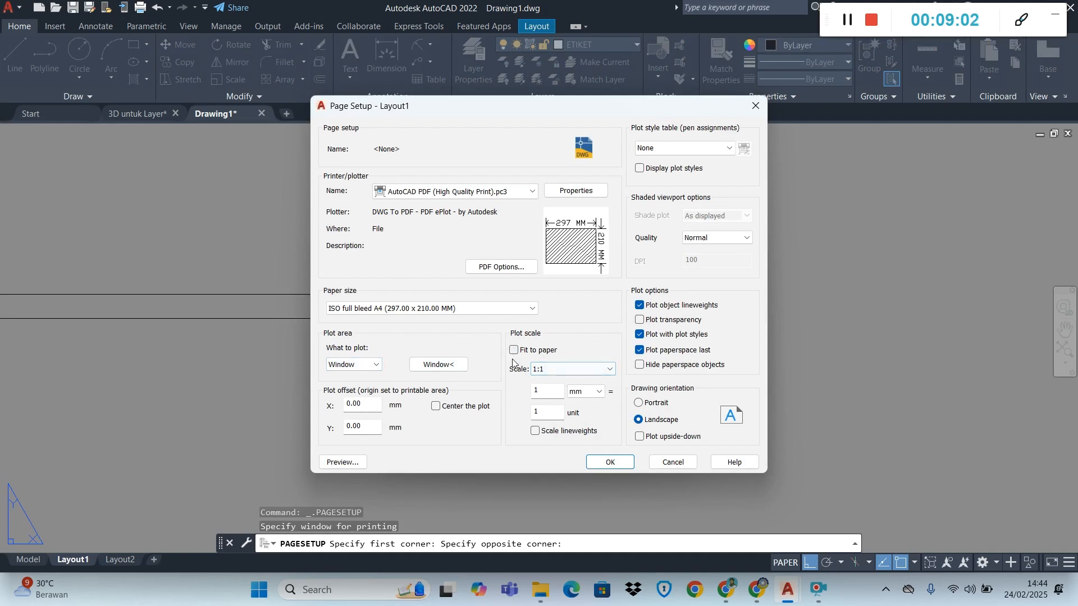
# Set the plot scale to 1:1, then apply the page setup to Layout1 and close the Page Setup Manager
pyautogui.click(543, 368)
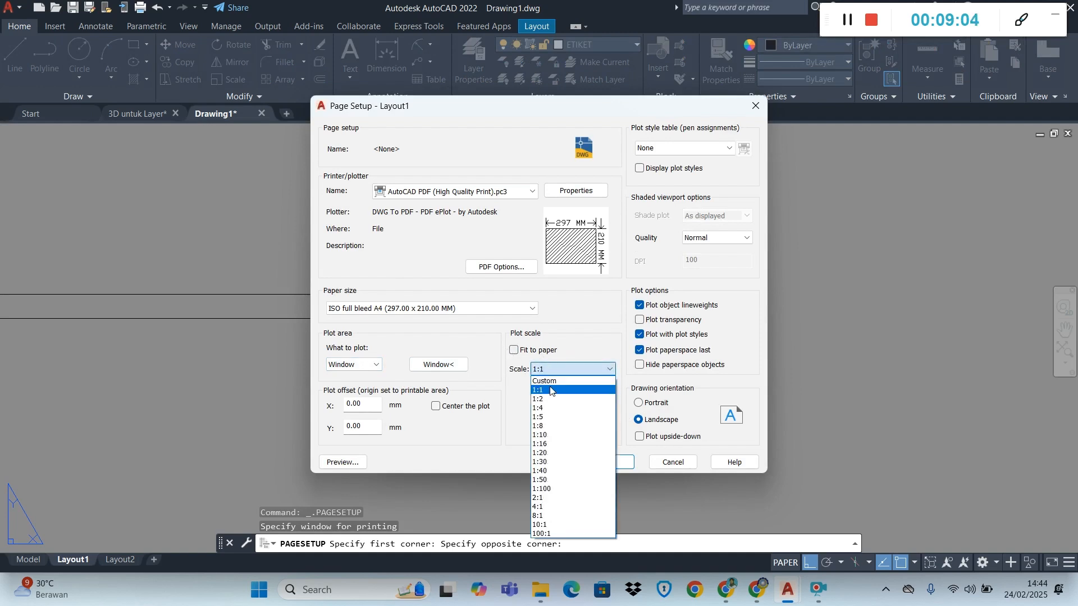
pyautogui.click(549, 387)
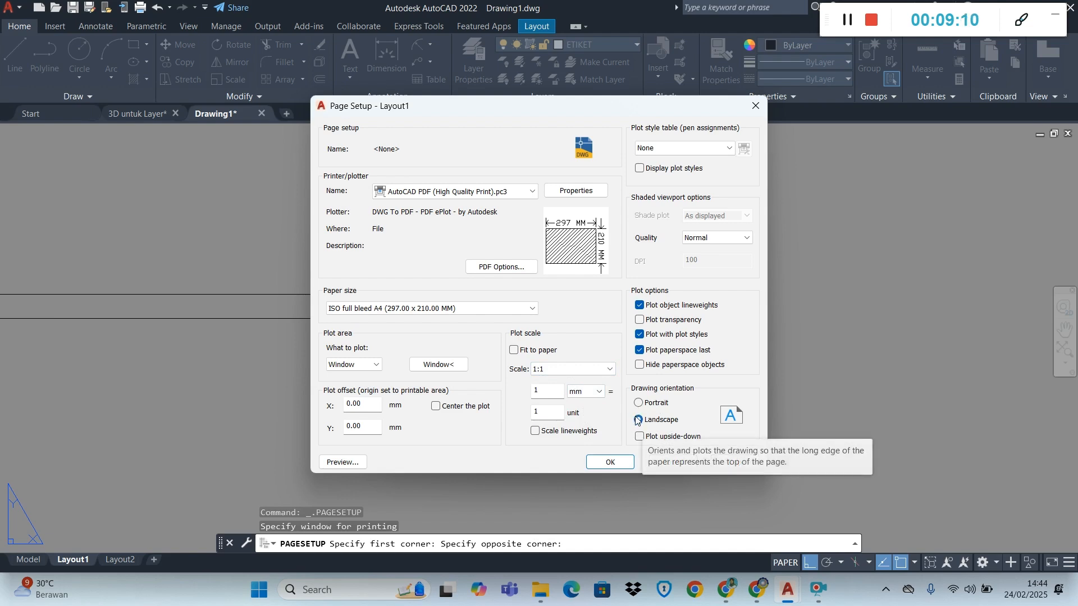
pyautogui.click(611, 462)
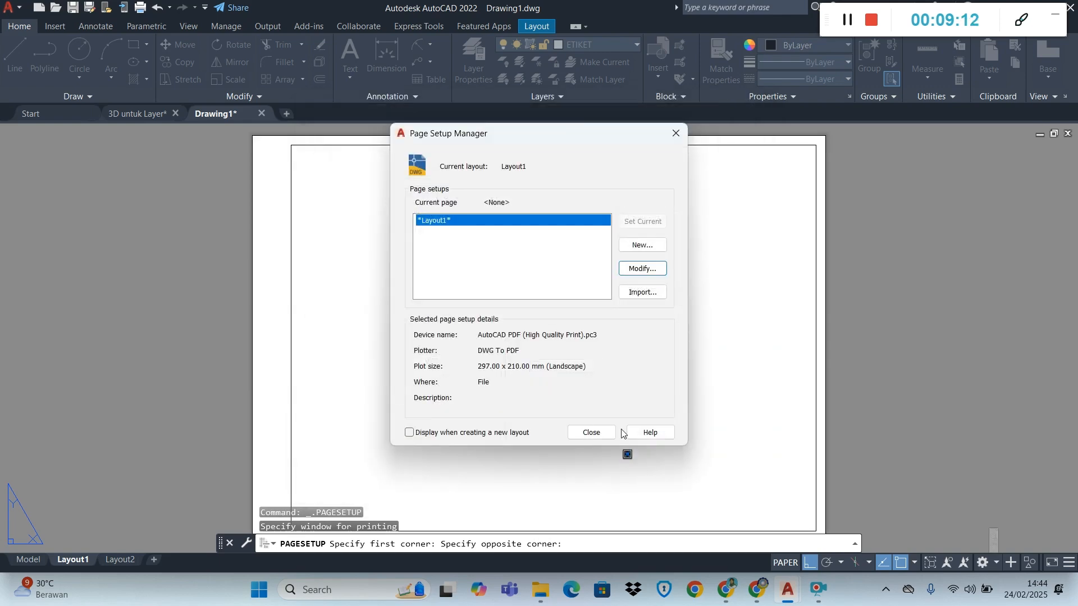
pyautogui.click(592, 432)
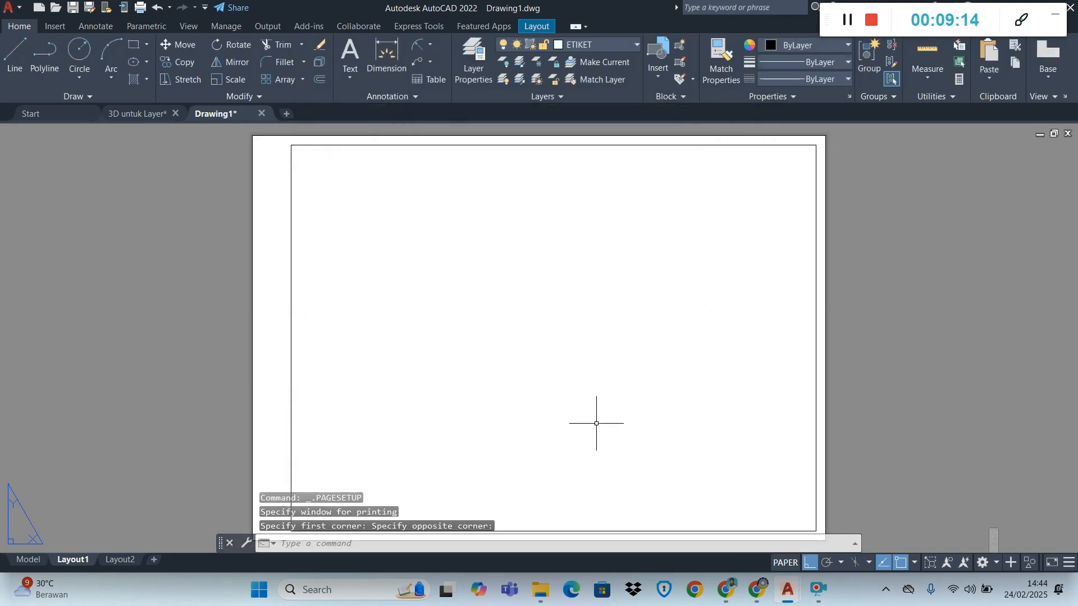
pyautogui.scroll(-4, 595, 429)
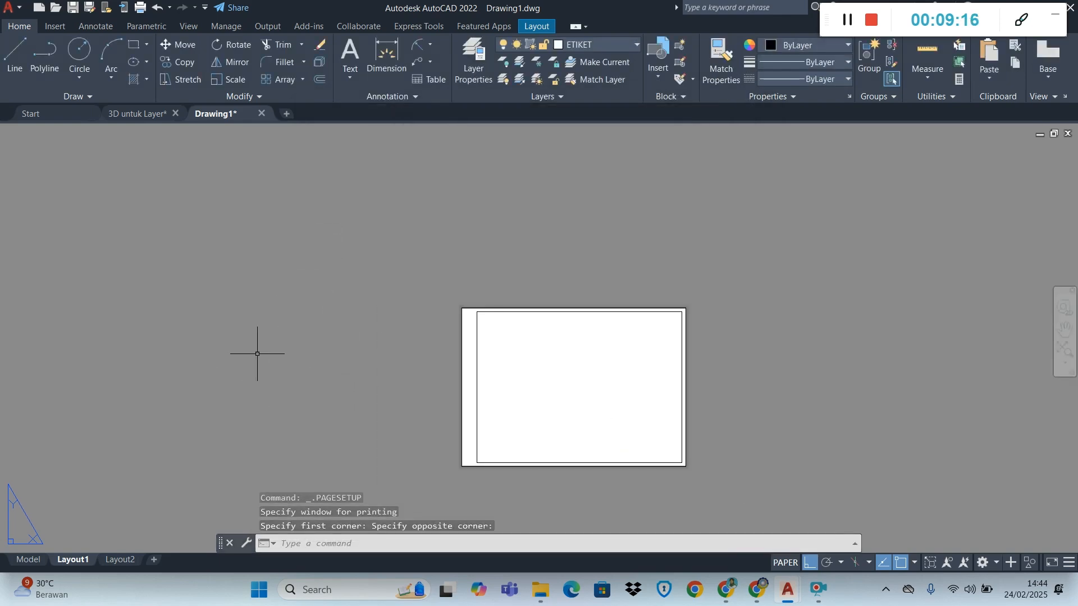
pyautogui.scroll(3, 638, 487)
pyautogui.scroll(-1, 639, 488)
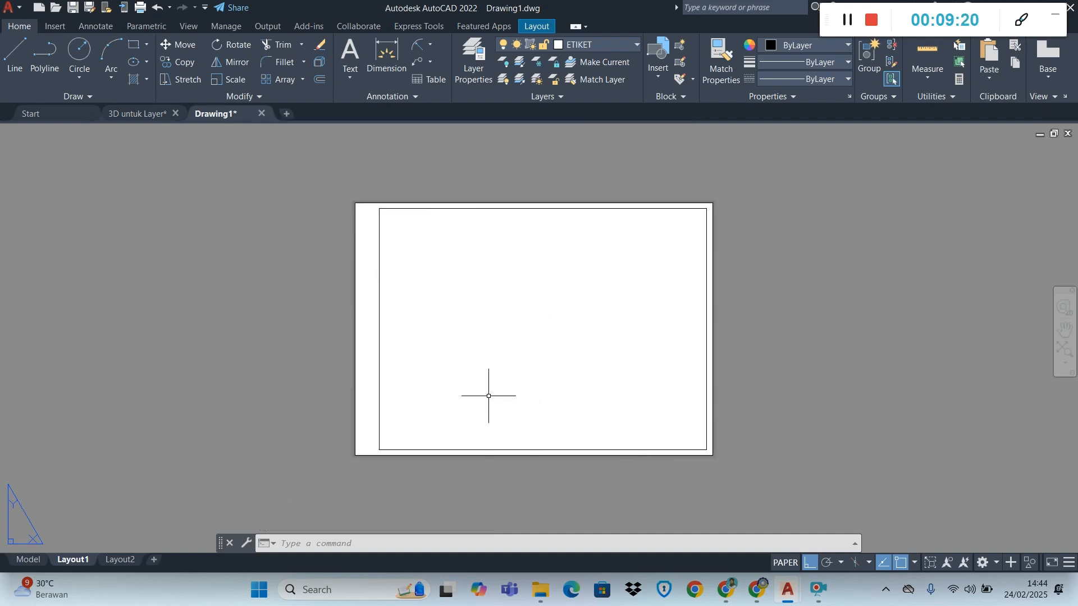
pyautogui.click(356, 248)
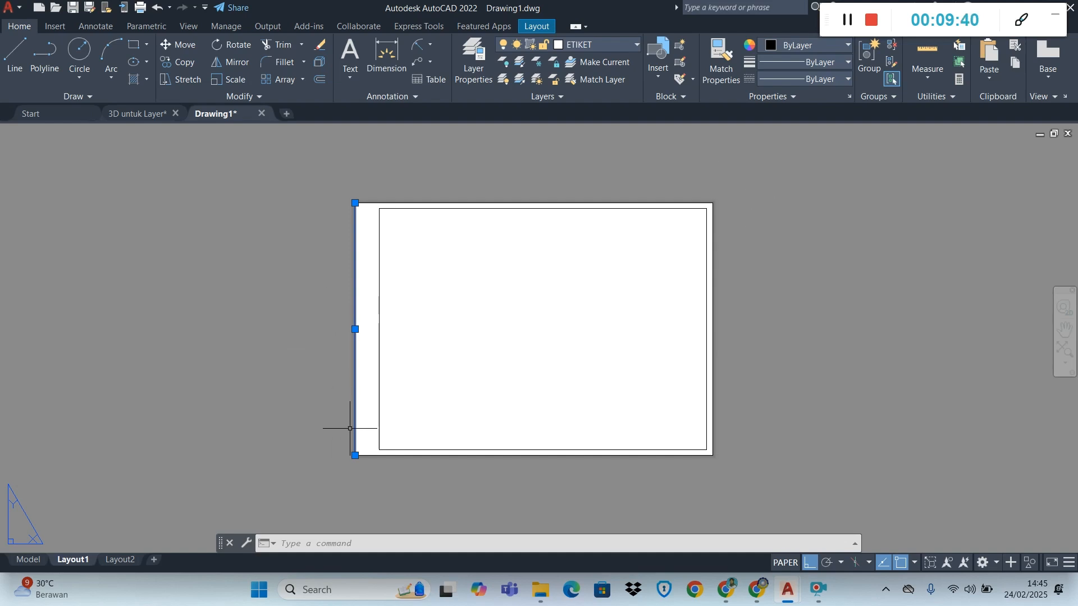
pyautogui.press('Escape')
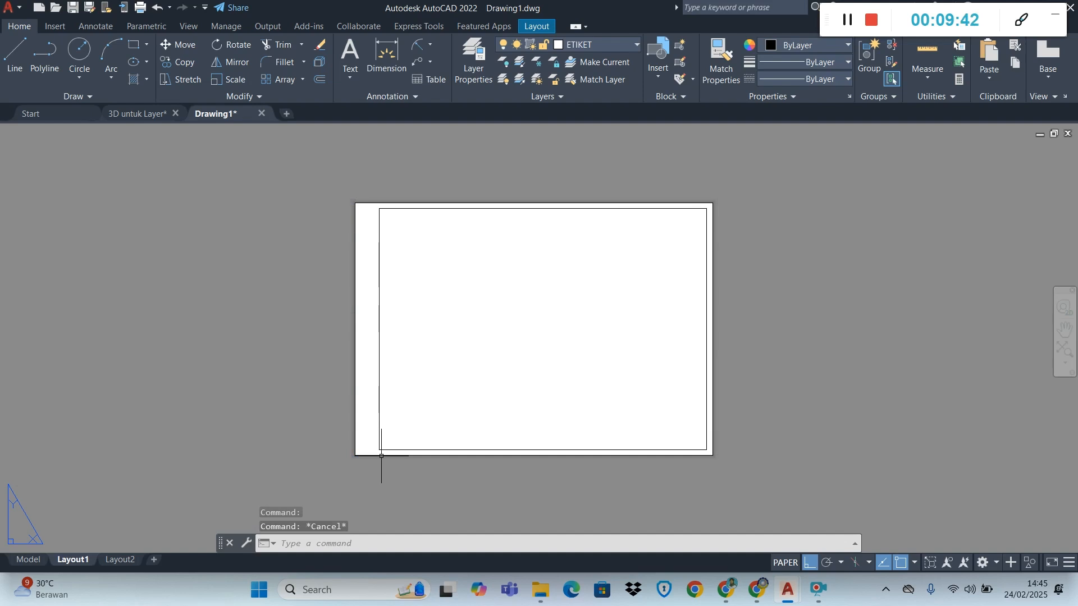
# Switch to the module PDF in Chrome to examine the title block's row heights, and return to Drawing1 in AutoCAD
pyautogui.scroll(-2, 549, 438)
pyautogui.scroll(3, 584, 432)
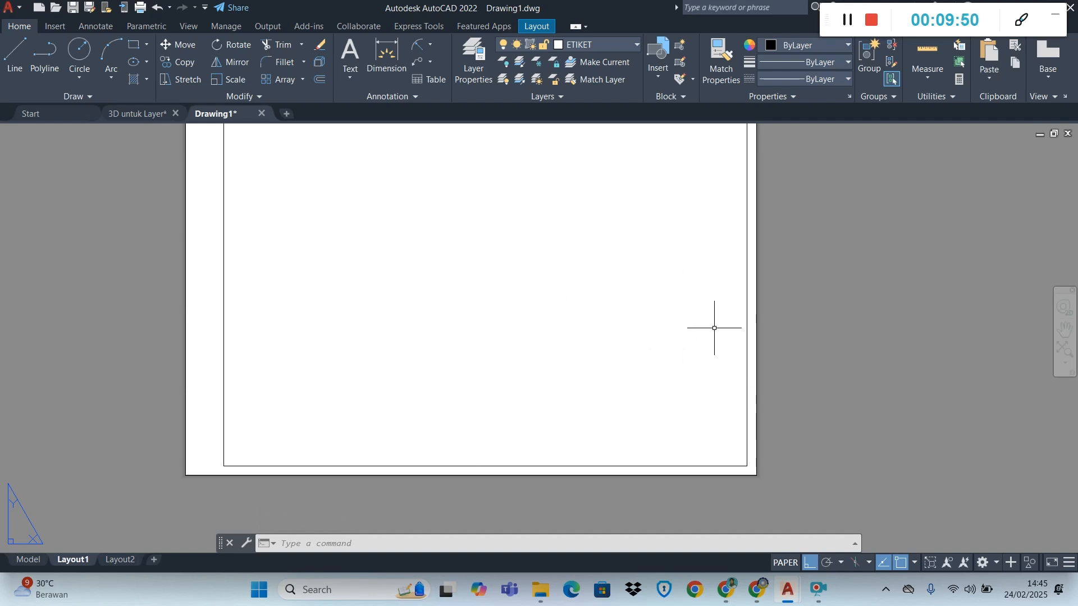
pyautogui.moveTo(758, 600)
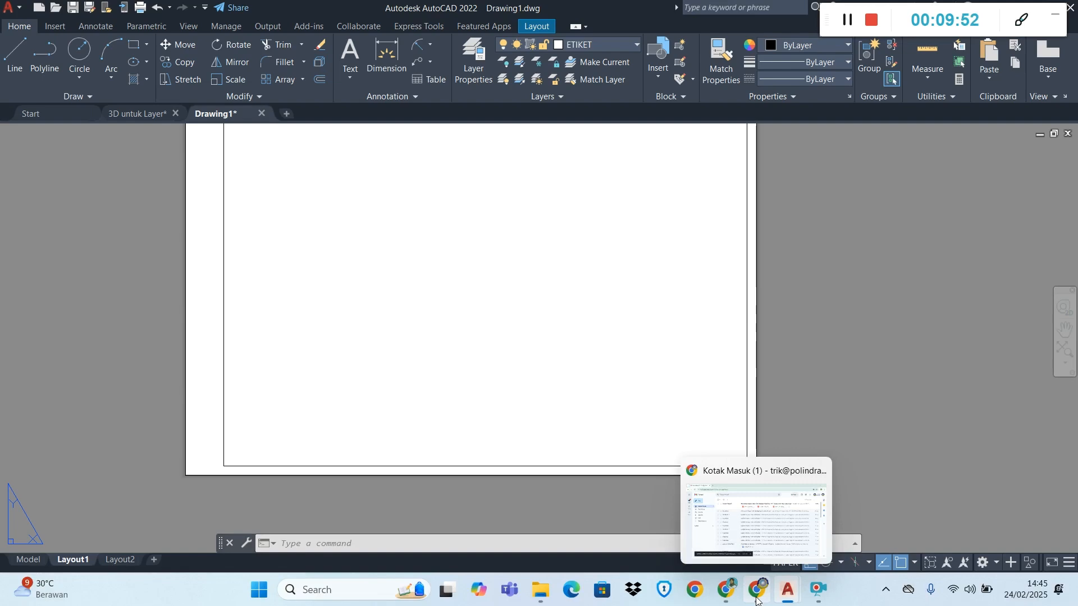
pyautogui.click(721, 596)
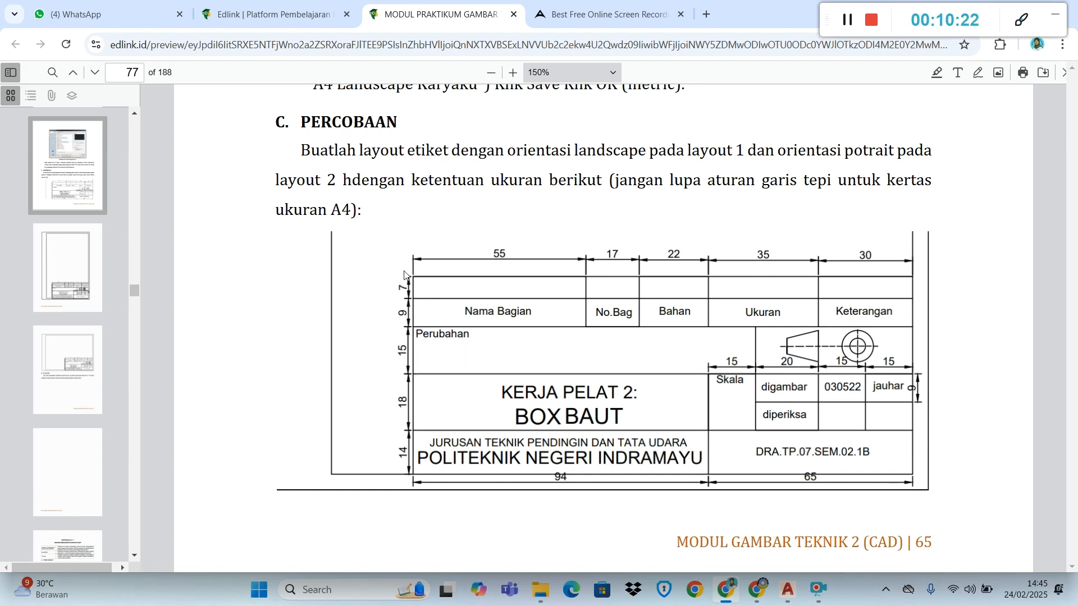
pyautogui.hotkey('alt', 'Tab')
pyautogui.hotkey('alt', 'Tab')
pyautogui.hotkey('alt', 'Tab')
pyautogui.hotkey('alt', 'Tab')
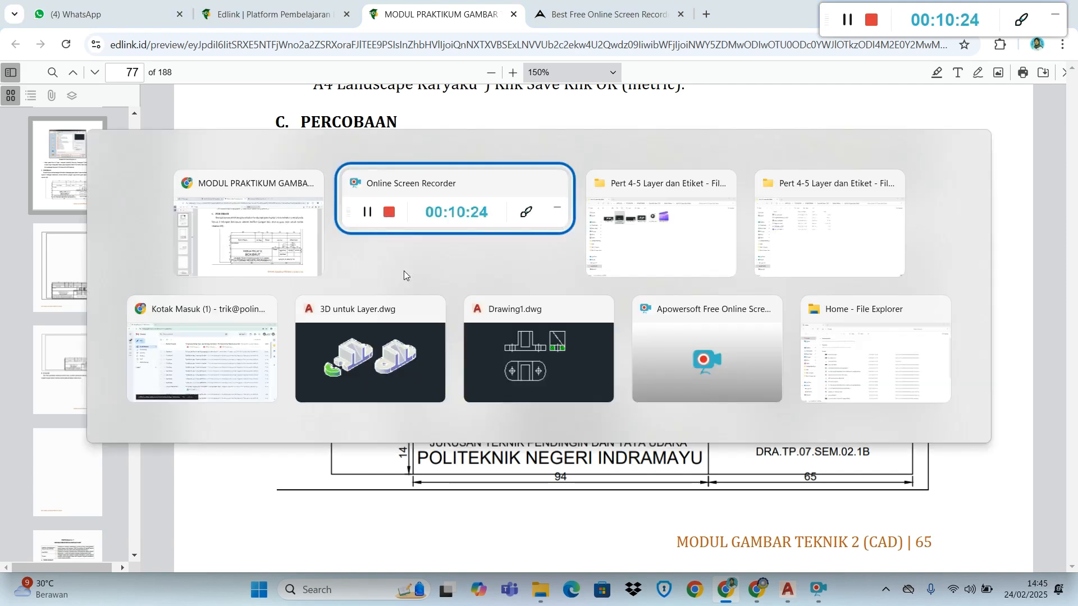
pyautogui.hotkey('alt', 'Tab')
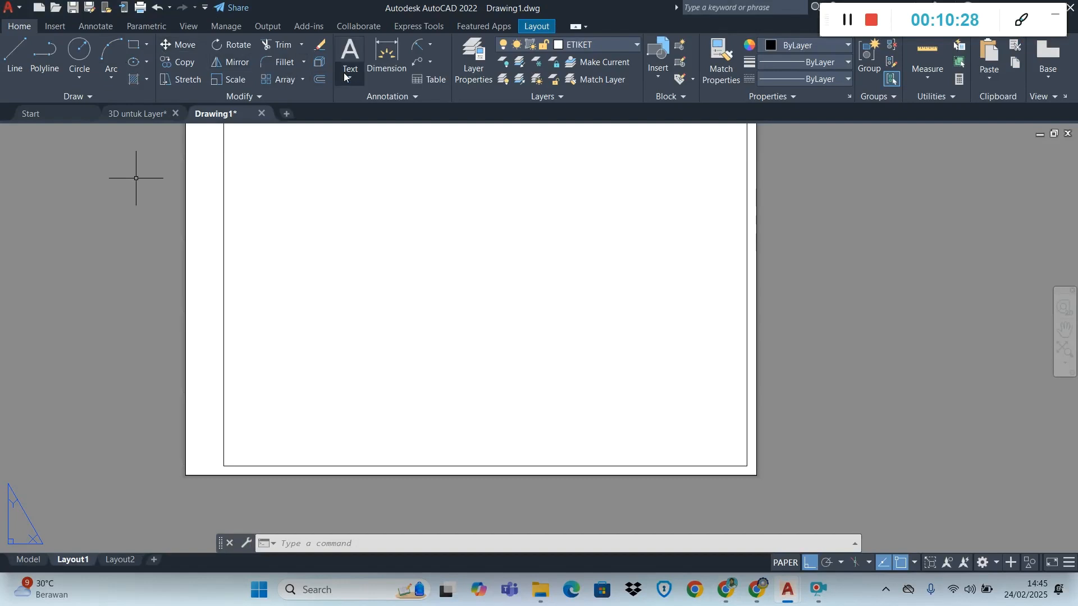
# Offset the inner border's bottom line upward by 14 mm for the lowest title block row
pyautogui.click(323, 83)
pyautogui.write('14')
pyautogui.press('Return')
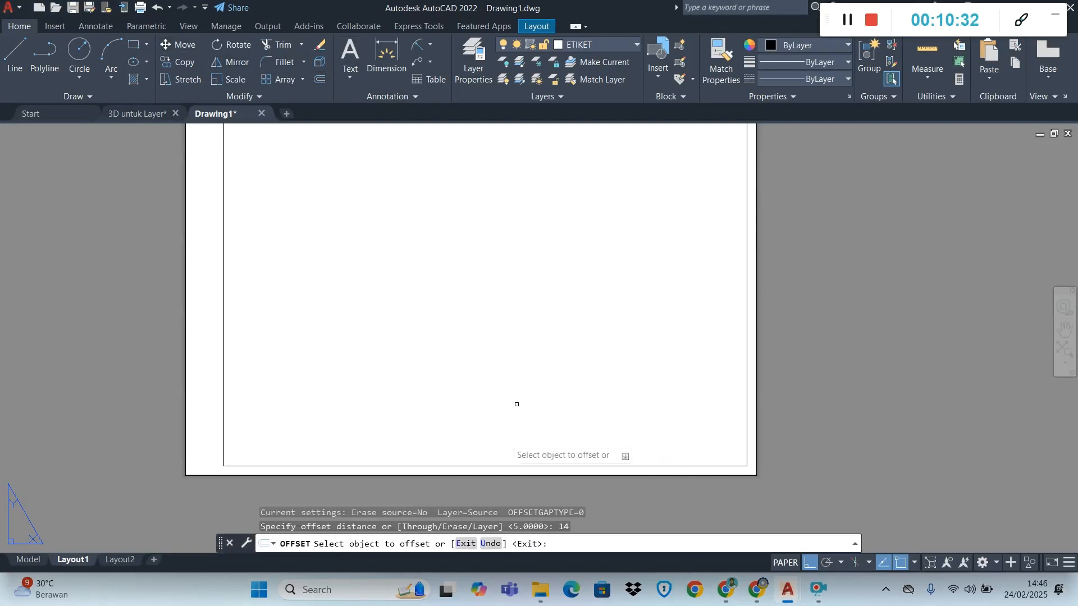
pyautogui.click(500, 465)
pyautogui.click(508, 385)
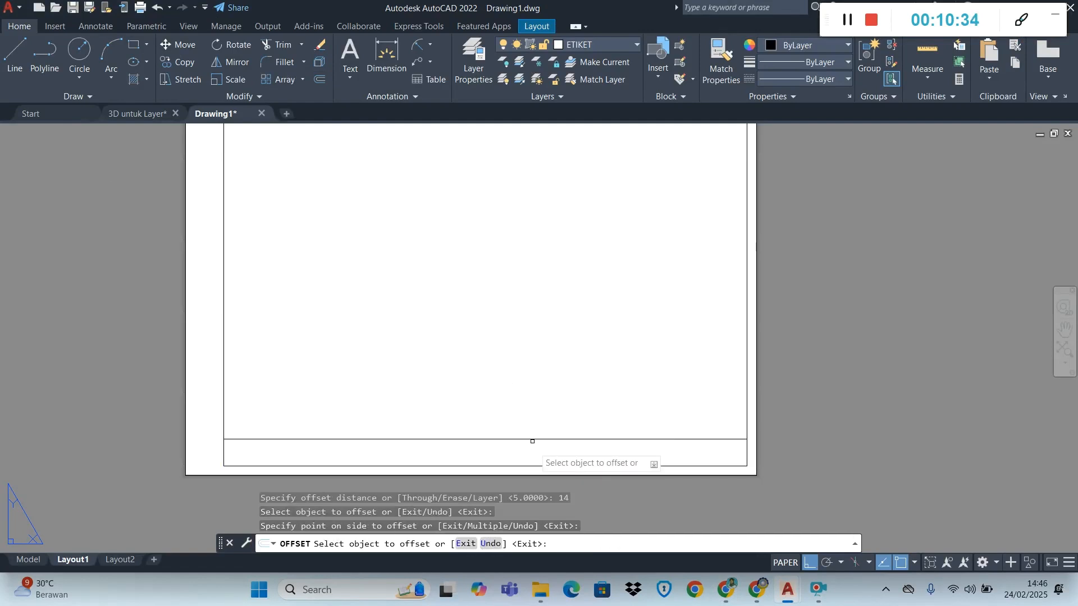
# Offset two more row lines upward above the 14 mm row, each spaced 9 mm from the last
pyautogui.click(534, 439)
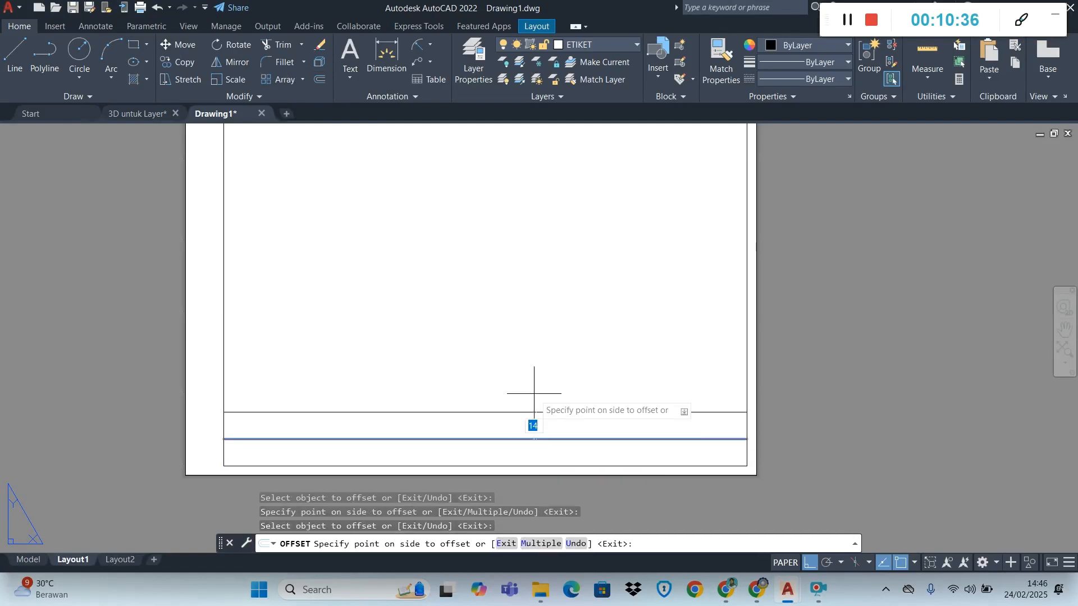
pyautogui.press('Return')
pyautogui.click(530, 421)
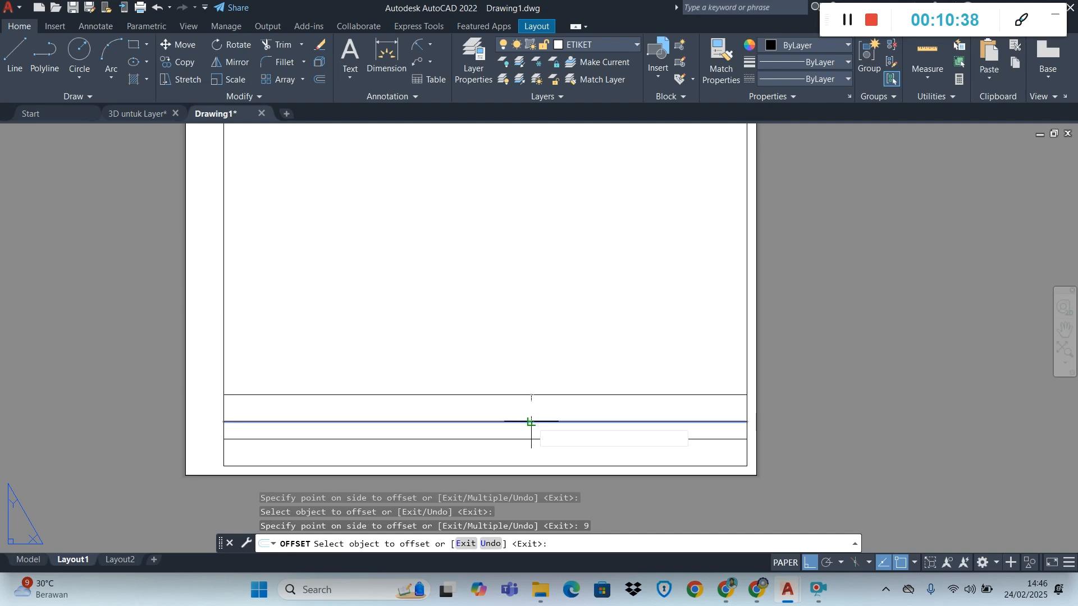
pyautogui.write('9')
pyautogui.press('Return')
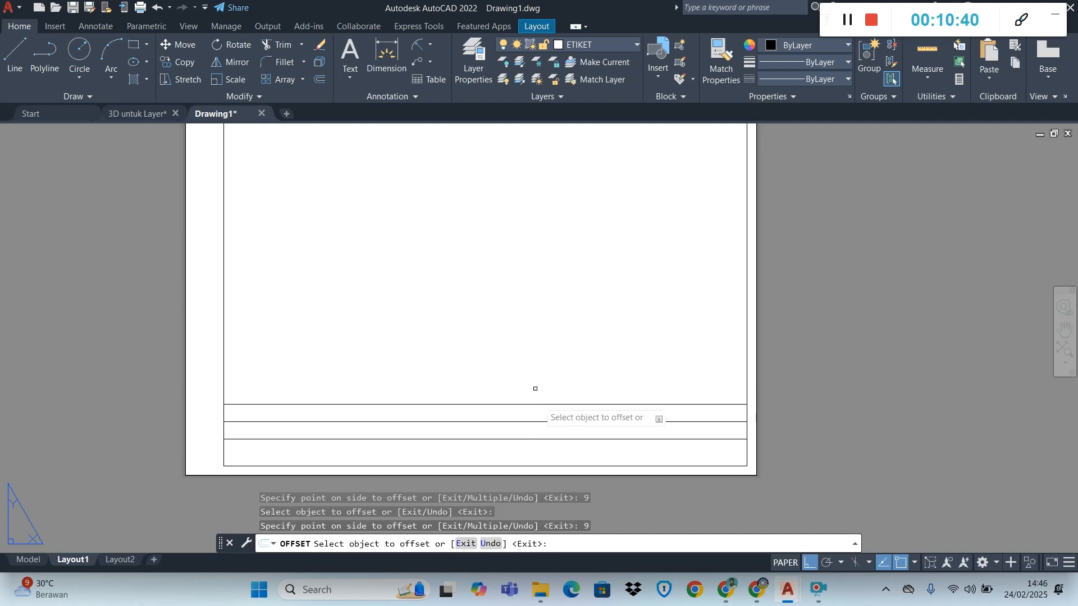
# Offset the remaining title block row lines upward in succession by 15, 9 and 7 mm
pyautogui.click(538, 405)
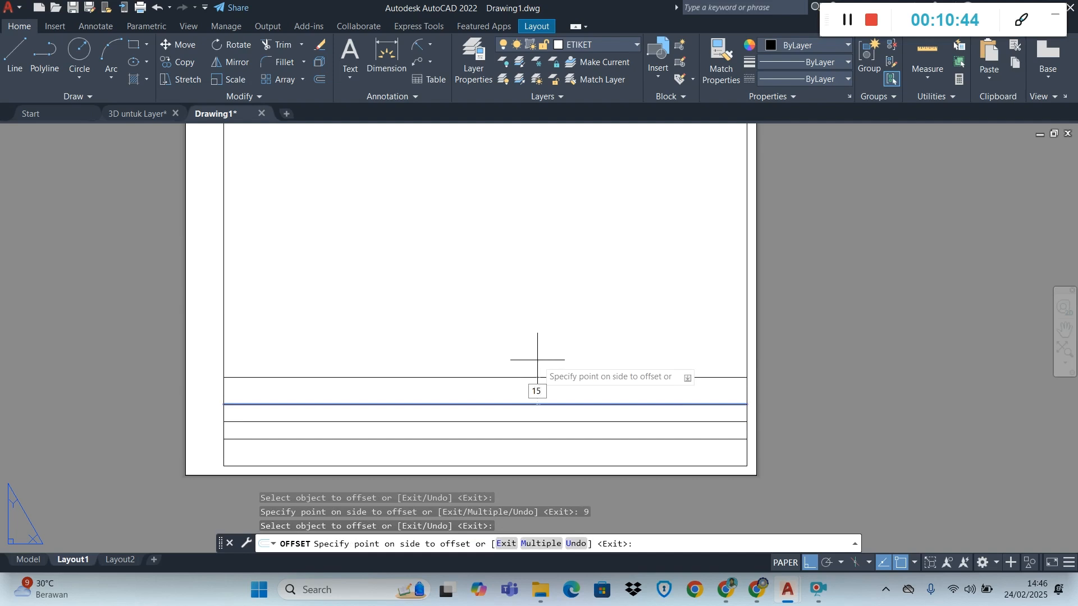
pyautogui.press('Return')
pyautogui.click(539, 375)
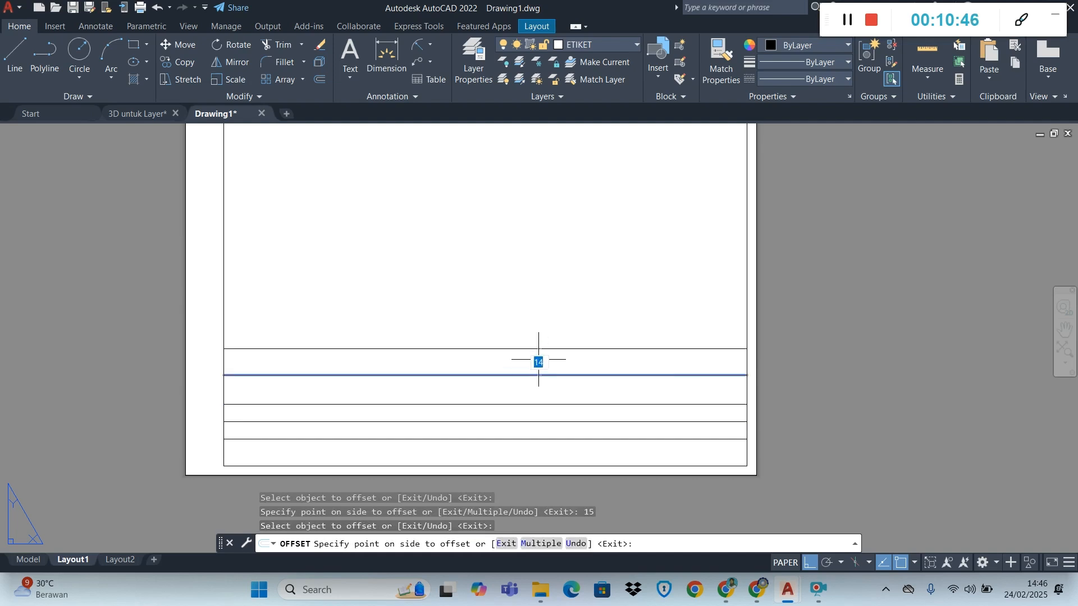
pyautogui.write('9')
pyautogui.press('Return')
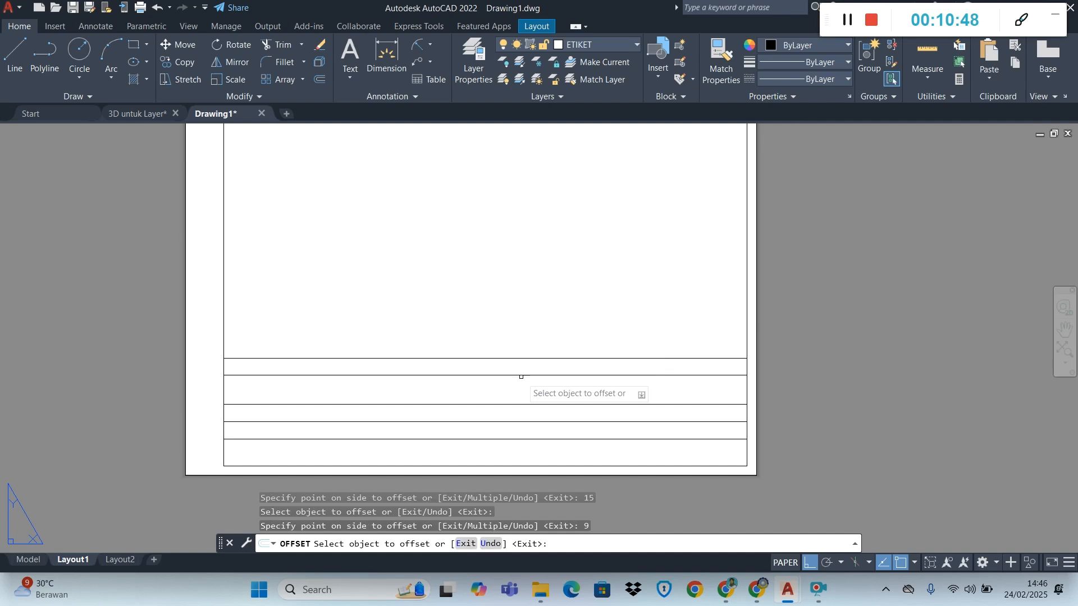
pyautogui.click(532, 358)
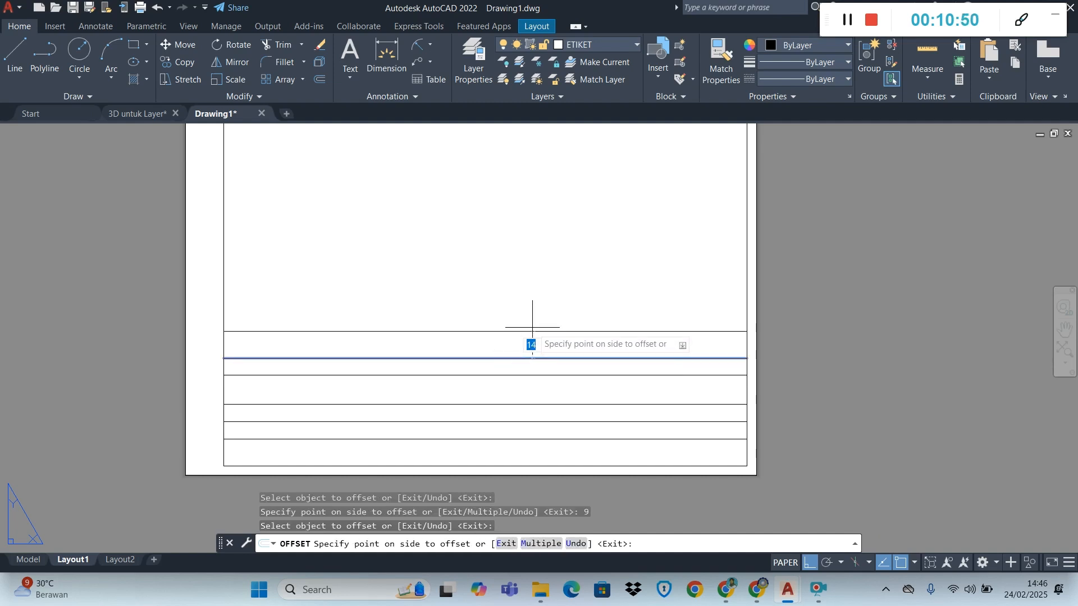
pyautogui.write('7')
pyautogui.press('Return')
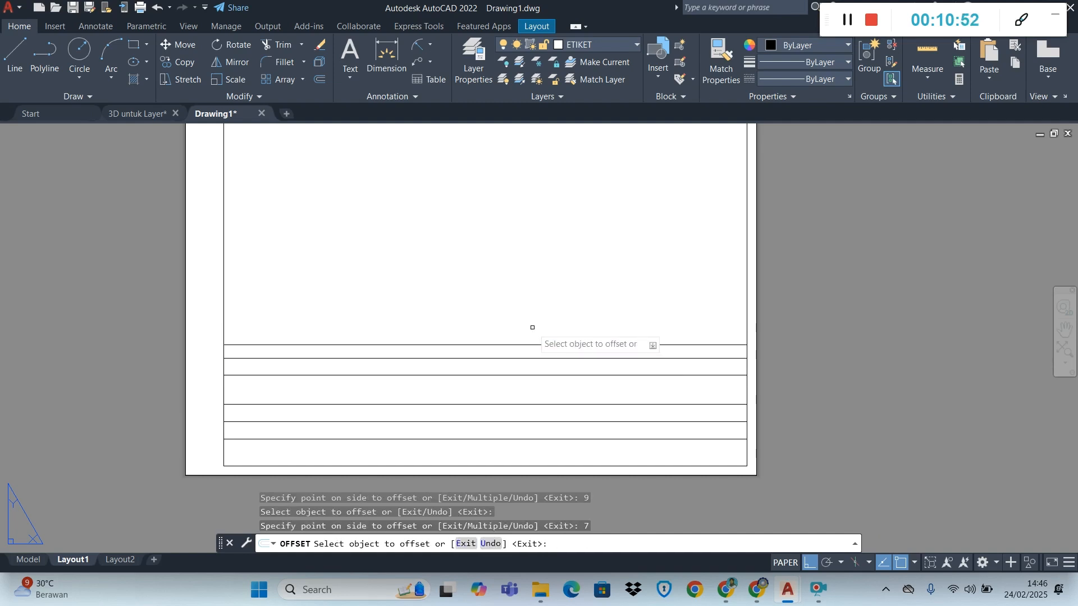
# Examine the title block's column widths in the module PDF in Chrome, and return to Drawing1 in AutoCAD
pyautogui.hotkey('alt', 'Tab')
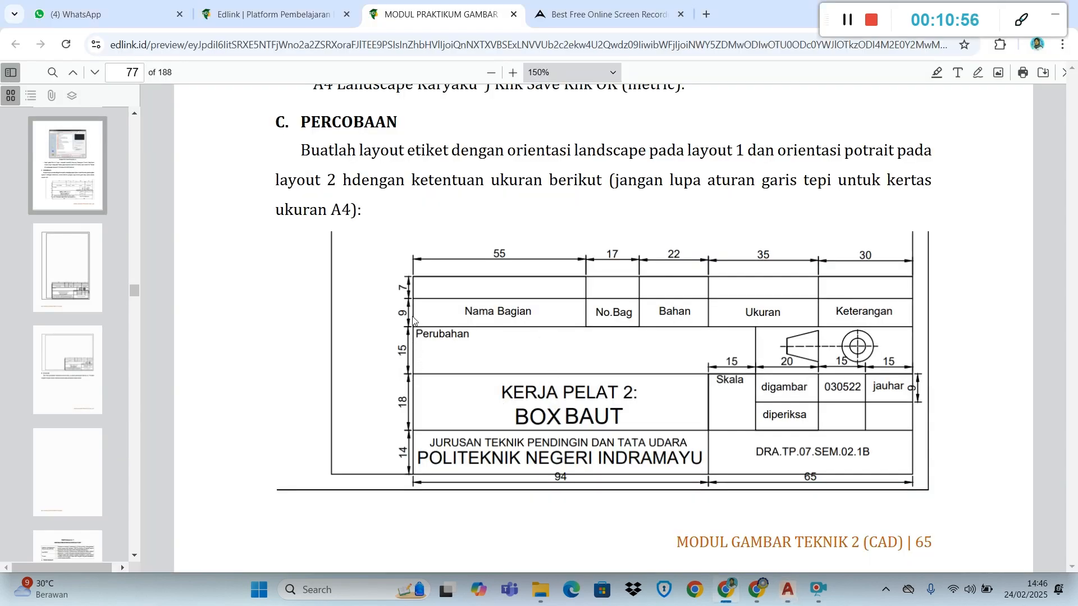
pyautogui.hotkey('alt', 'Tab')
pyautogui.hotkey('alt', 'Tab')
pyautogui.hotkey('alt', 'Tab')
pyautogui.hotkey('alt', 'Tab')
pyautogui.hotkey('alt', 'Tab')
pyautogui.hotkey('alt', 'Tab')
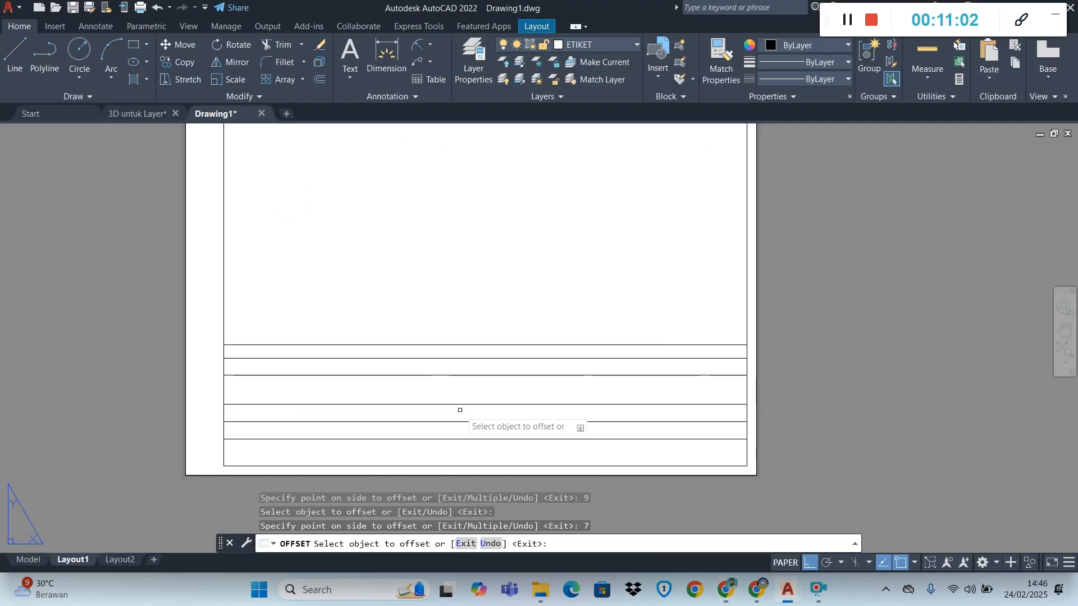
pyautogui.hotkey('alt', 'Tab')
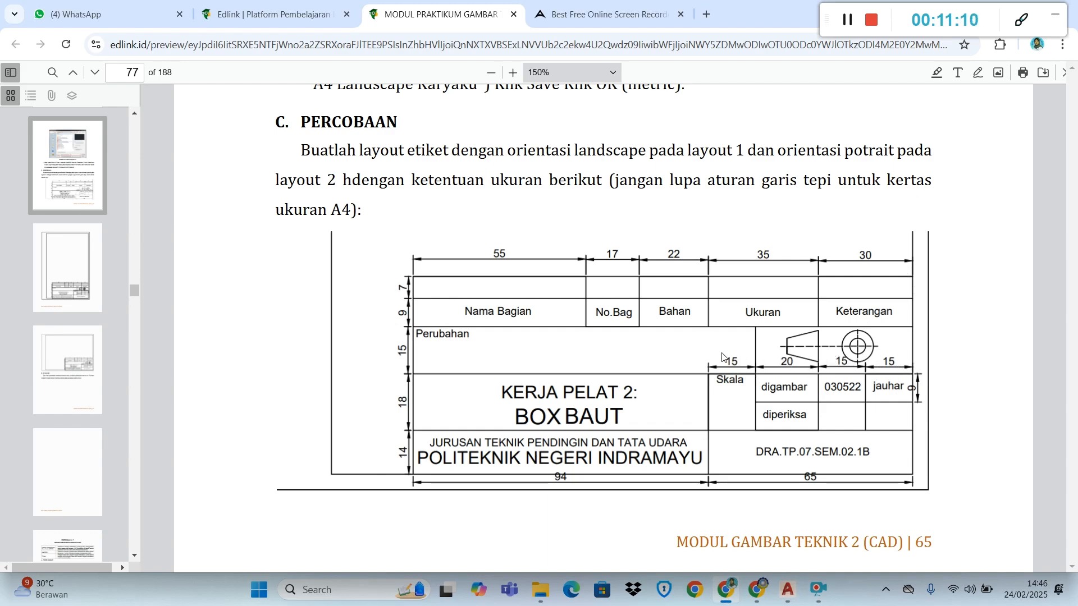
pyautogui.hotkey('alt', 'Tab')
pyautogui.hotkey('alt', 'Tab')
pyautogui.hotkey('alt', 'Tab')
pyautogui.hotkey('alt', 'Tab')
pyautogui.hotkey('alt', 'Tab')
pyautogui.hotkey('alt', 'Tab')
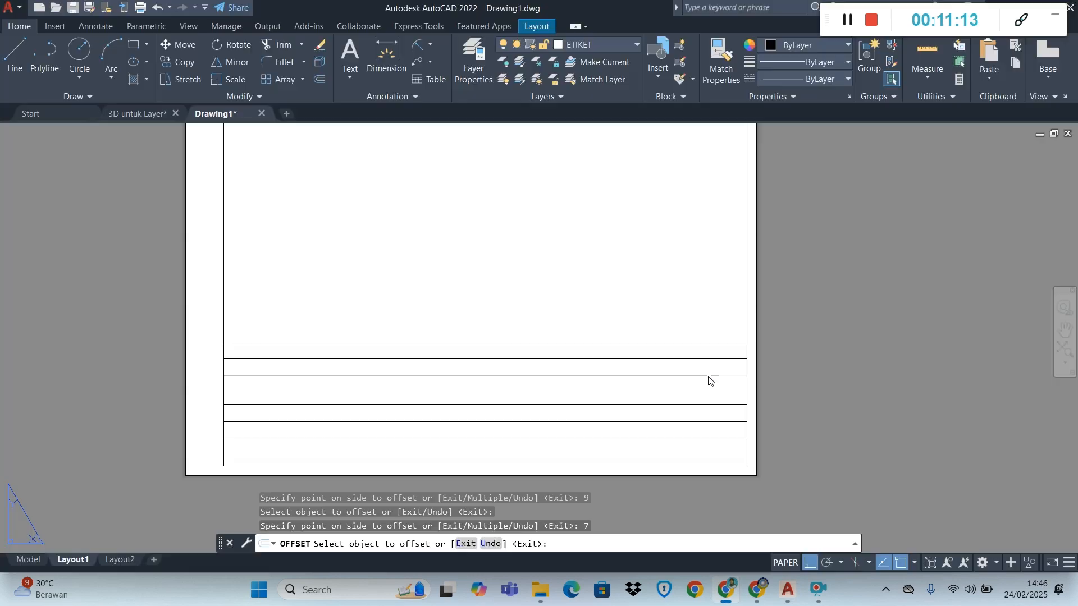
# Offset the inner border's right line inward by 15 mm, and offset the resulting line another 15 mm
pyautogui.click(747, 307)
pyautogui.write('1')
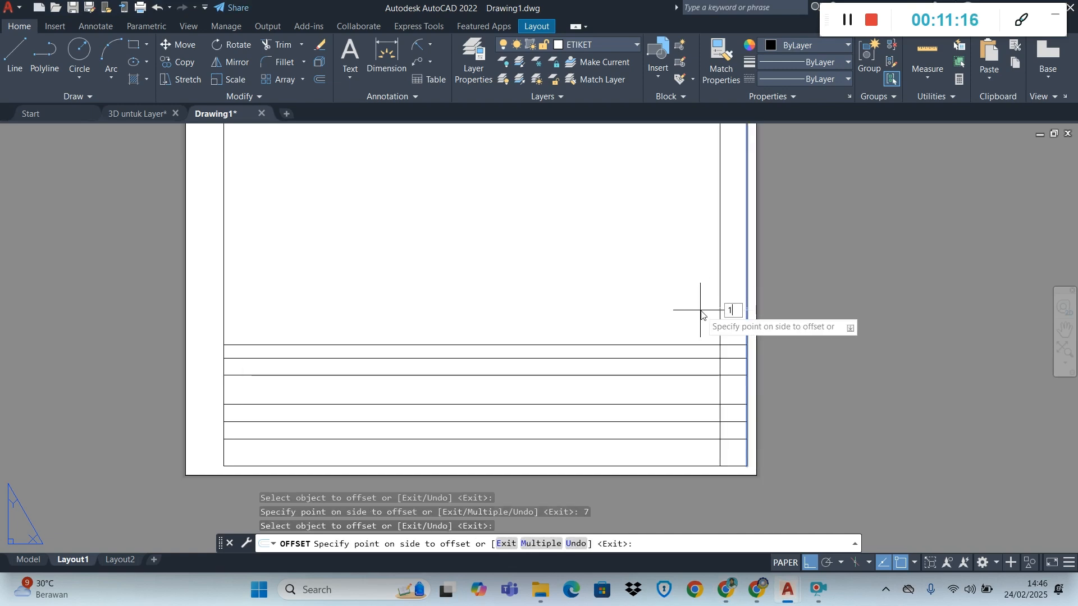
pyautogui.write('5')
pyautogui.press('Return')
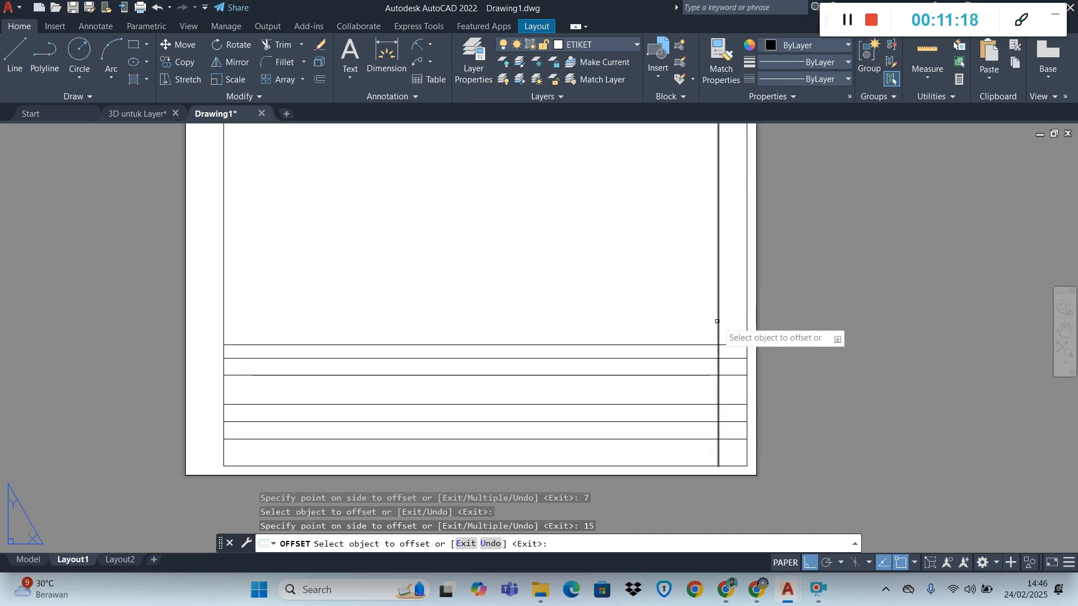
pyautogui.write('1')
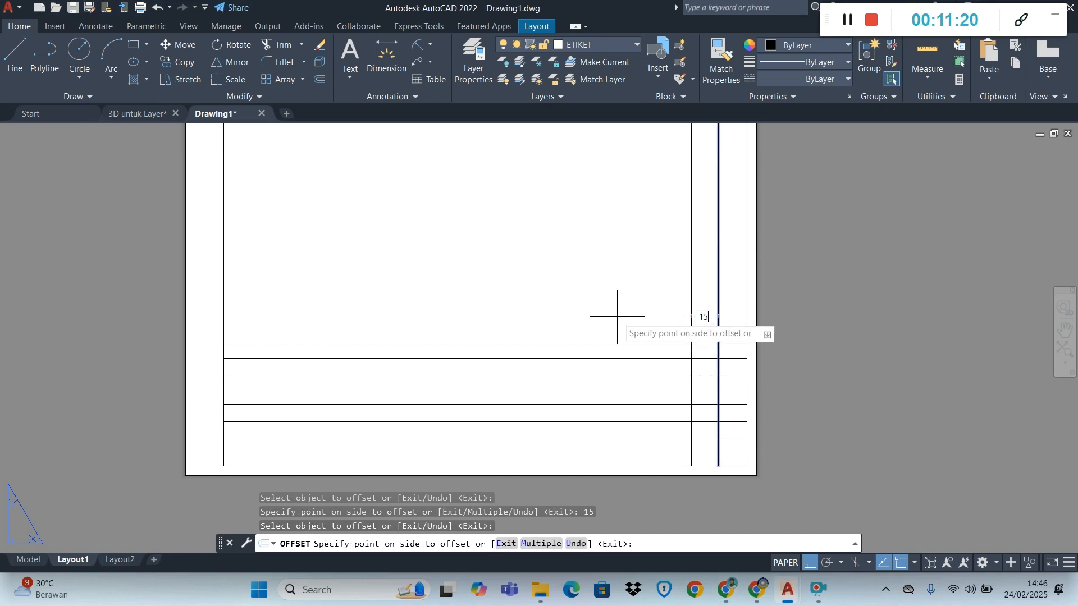
pyautogui.write('5')
pyautogui.press('Return')
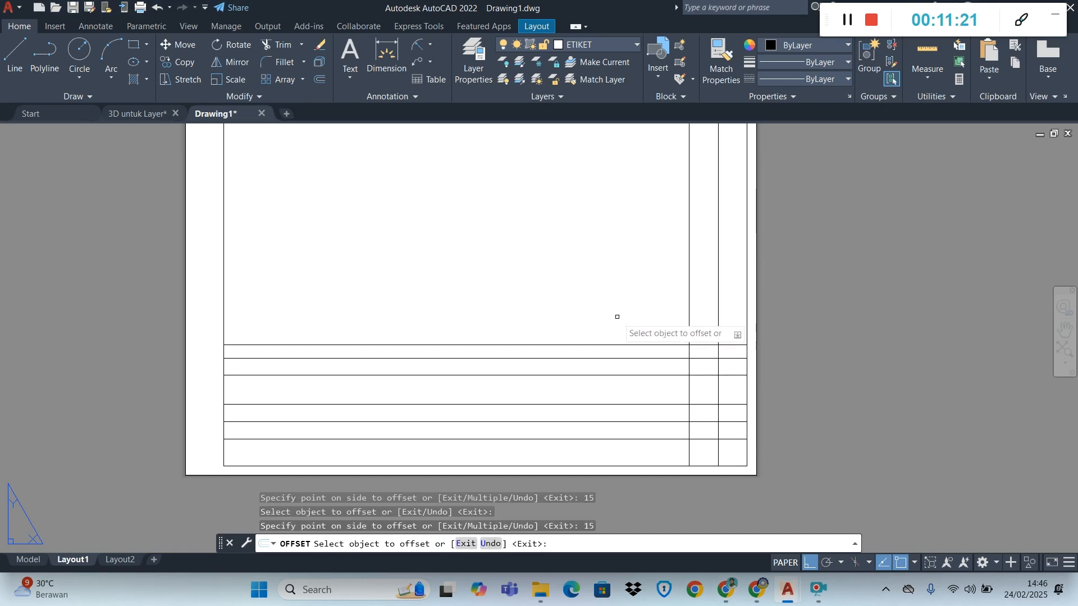
# Continue the column lines leftward with a 20 mm offset followed by a 15 mm offset
pyautogui.click(688, 307)
pyautogui.write('2')
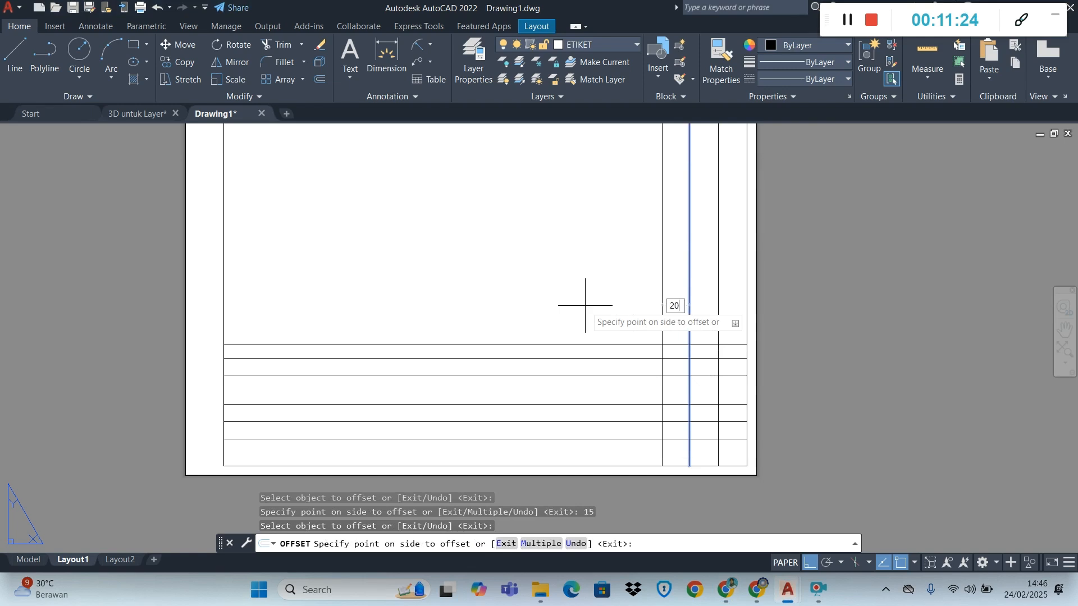
pyautogui.write('0')
pyautogui.press('Return')
pyautogui.click(652, 309)
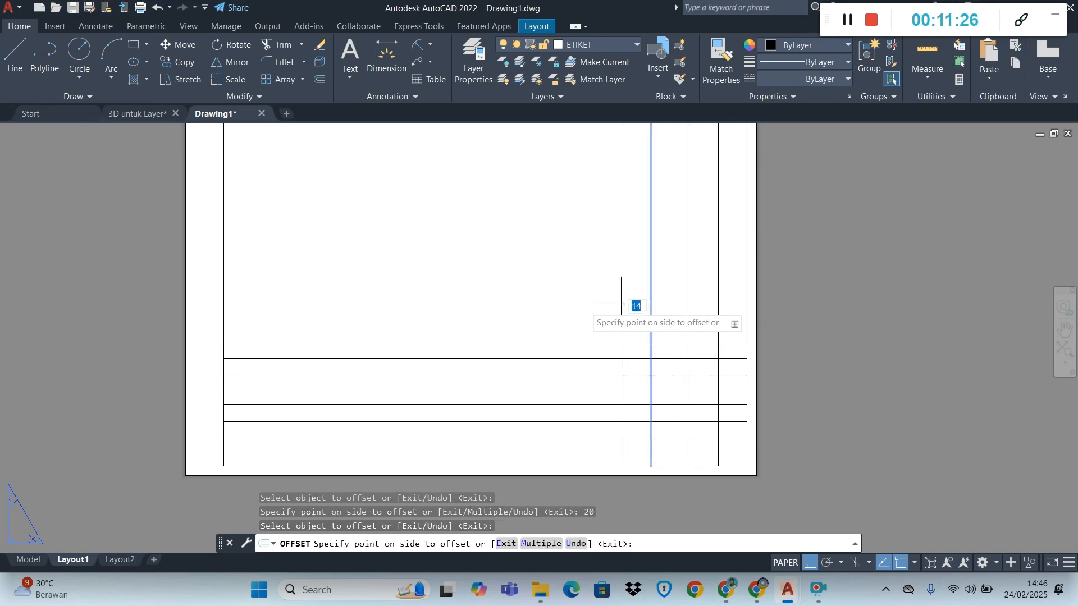
pyautogui.write('15')
pyautogui.press('Return')
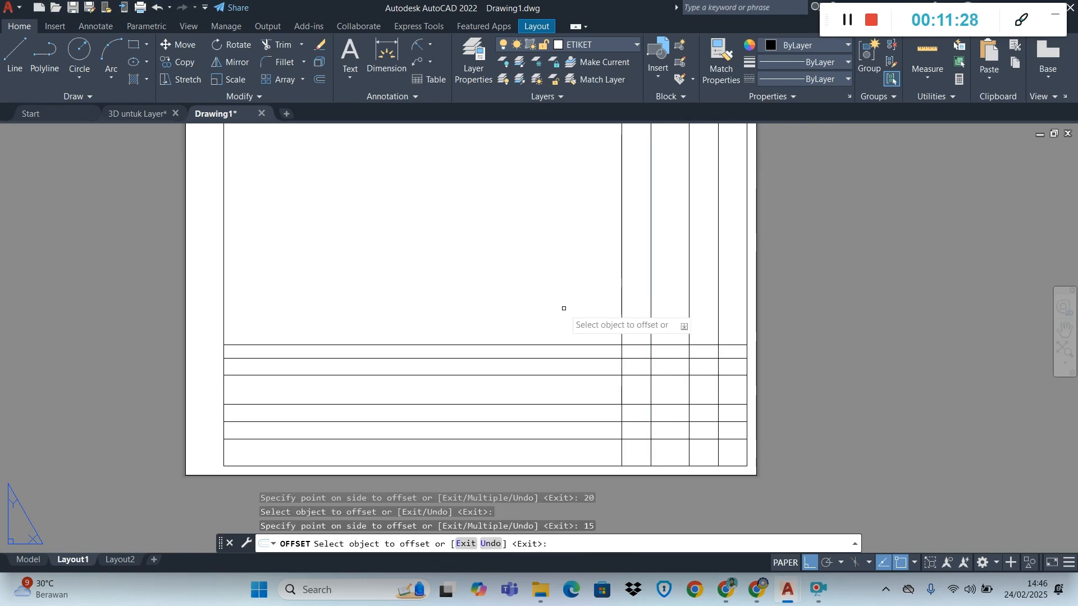
# Check the upper column widths in the Chrome module PDF, and offset the leftmost column line 22 mm leftward in AutoCAD
pyautogui.hotkey('alt', 'Tab')
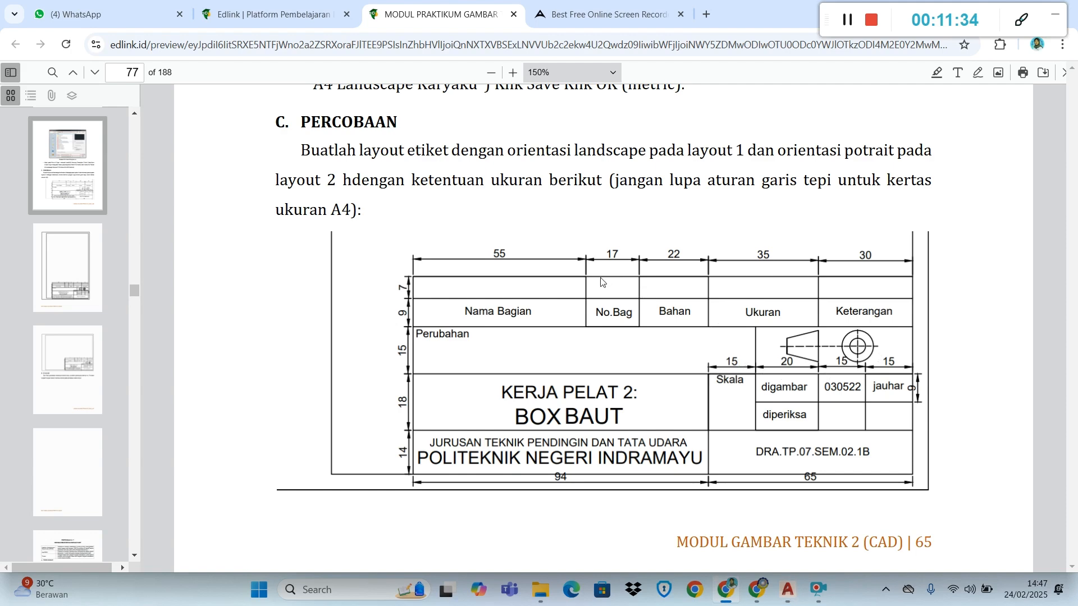
pyautogui.hotkey('alt', 'Tab')
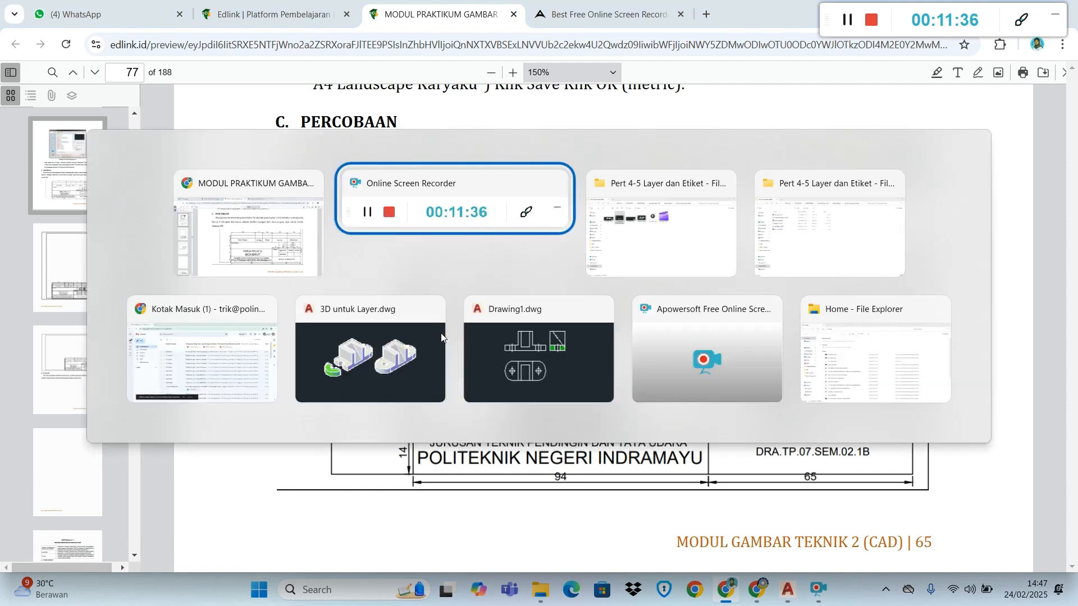
pyautogui.hotkey('alt', 'Tab')
pyautogui.hotkey('alt', 'Tab')
pyautogui.hotkey('alt', 'Tab')
pyautogui.hotkey('alt', 'Tab')
pyautogui.hotkey('alt', 'Tab')
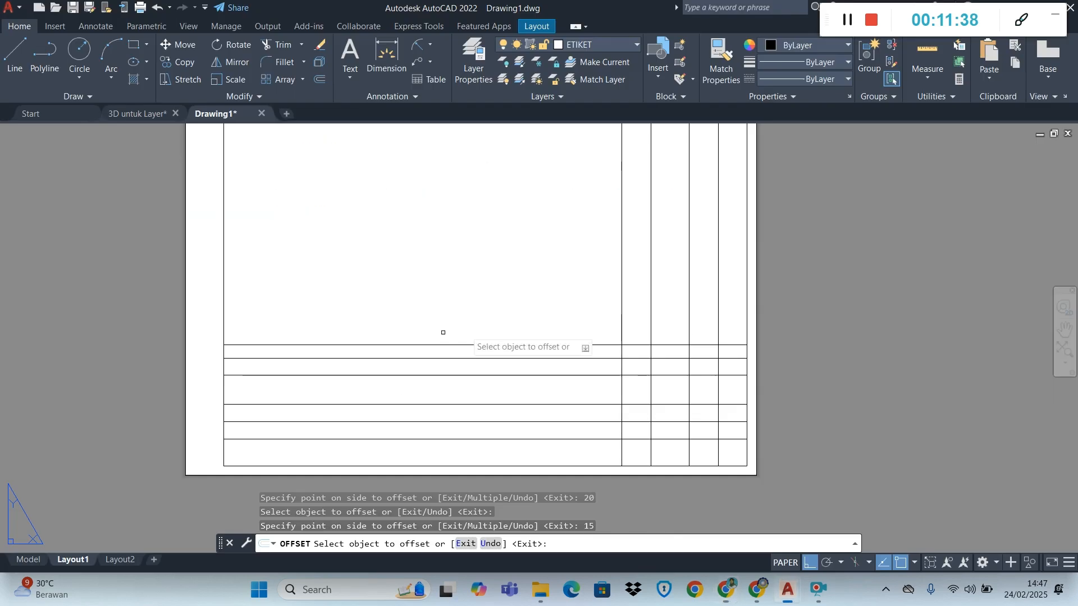
pyautogui.click(622, 297)
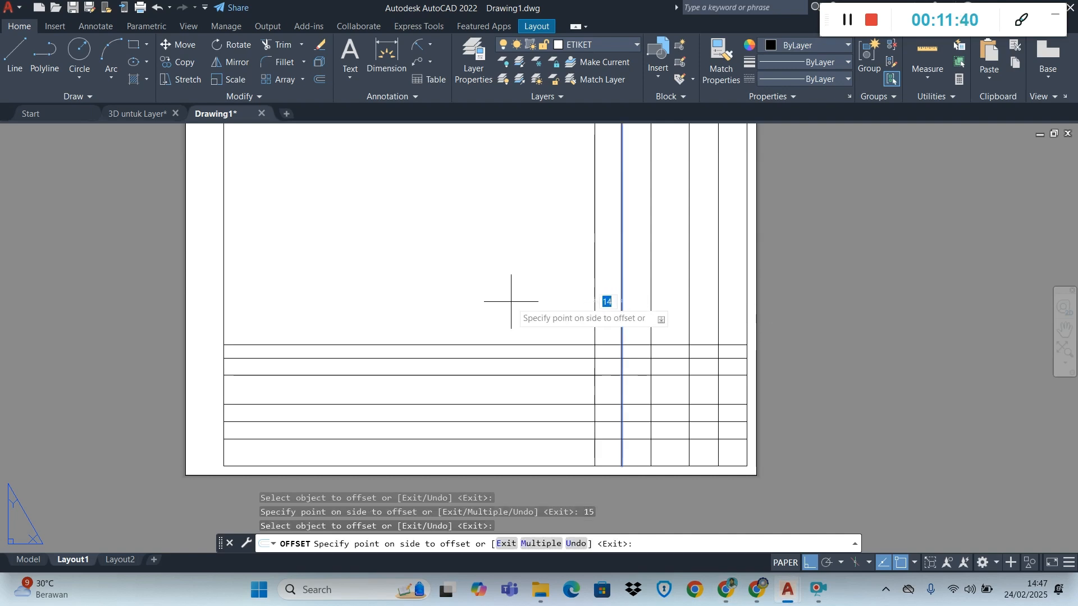
pyautogui.write('22')
pyautogui.press('Return')
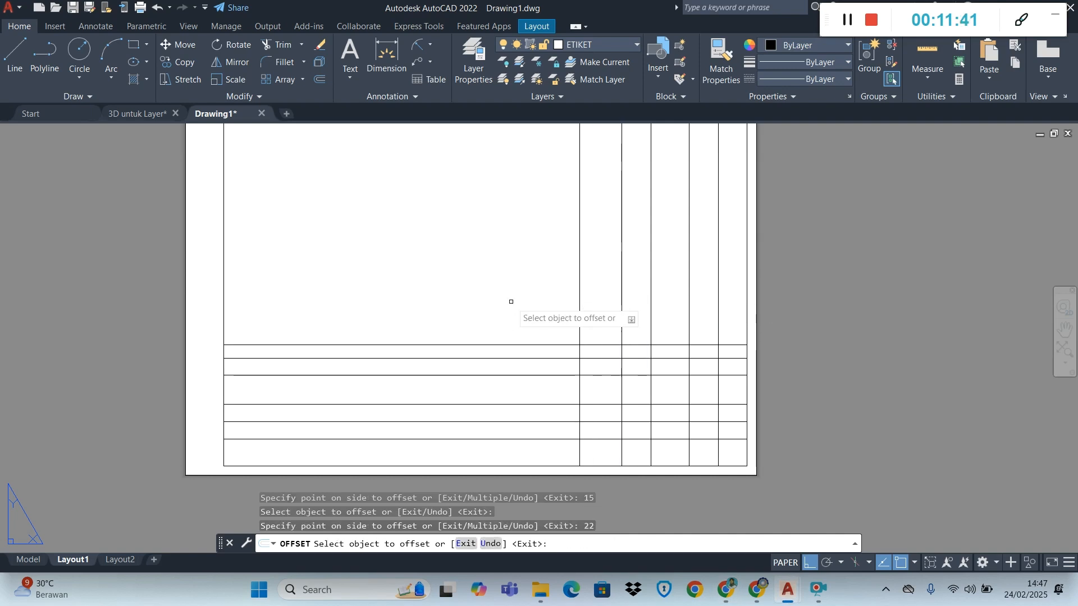
# Offset the last two column lines leftward by 17 mm and 55 mm, and end the Offset command
pyautogui.click(579, 306)
pyautogui.write('17')
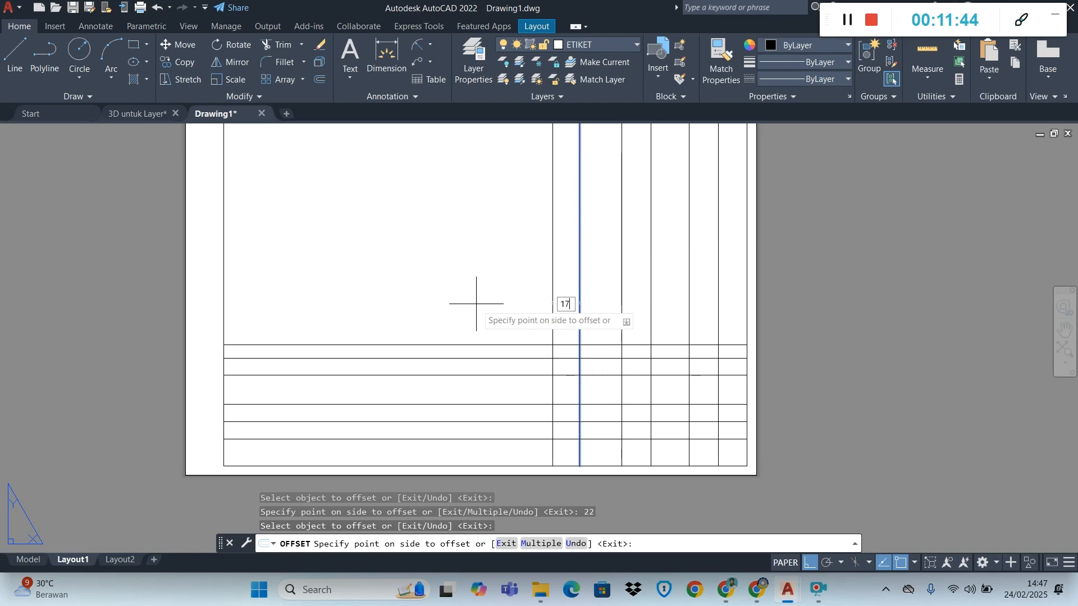
pyautogui.press('Return')
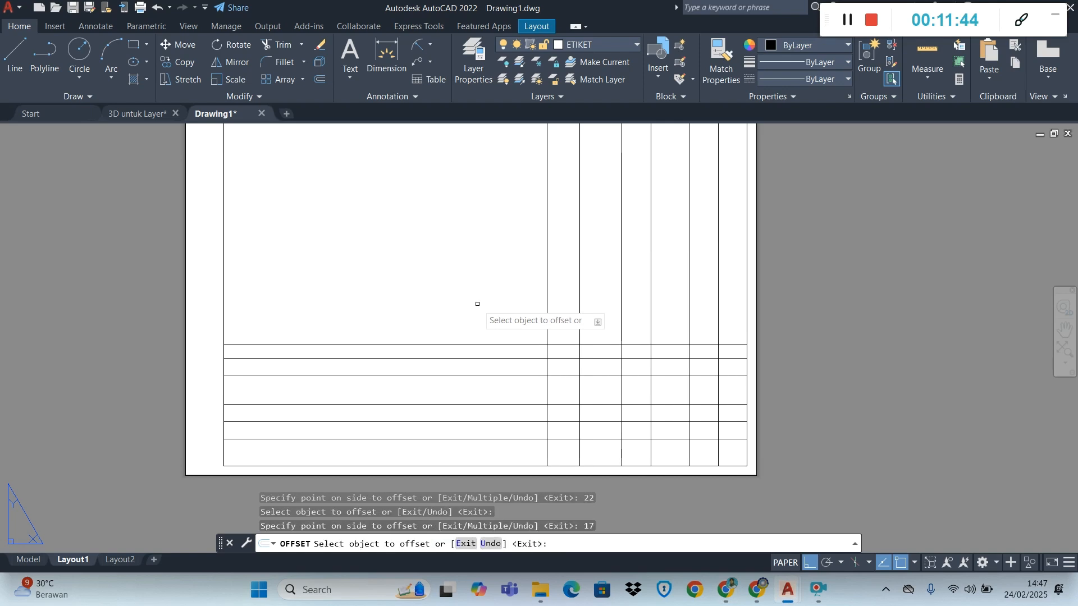
pyautogui.click(550, 298)
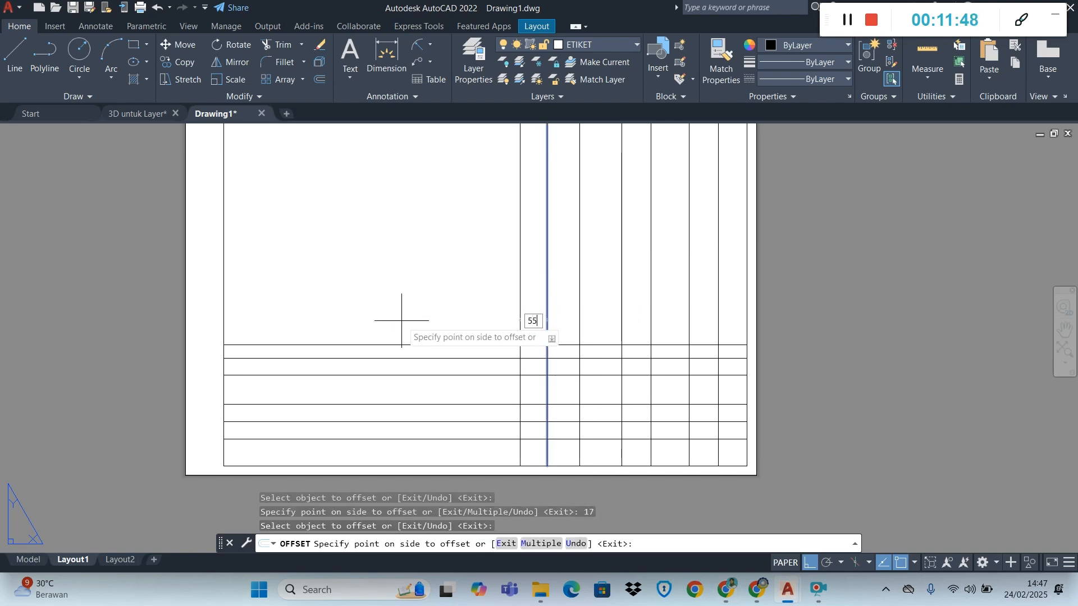
pyautogui.press('Return')
pyautogui.press('Escape')
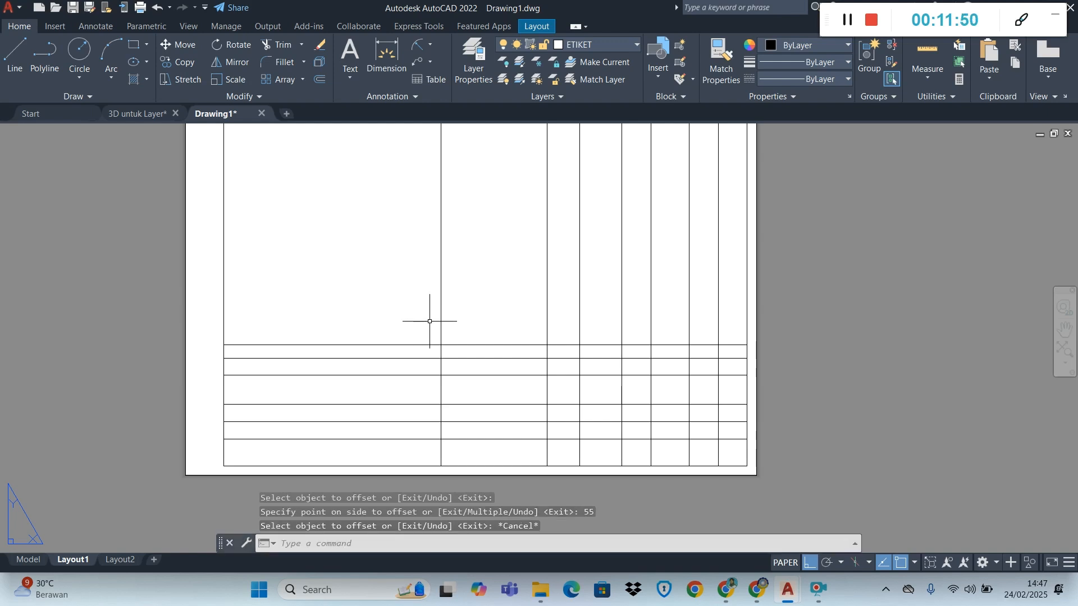
# Trim the row lines left of the title block and the column lines above it, and end the Trim command
pyautogui.click(279, 44)
pyautogui.moveTo(408, 312); pyautogui.dragTo(395, 442)
pyautogui.moveTo(396, 263)
pyautogui.mouseDown()
pyautogui.moveTo(725, 224)
pyautogui.moveTo(717, 238)
pyautogui.mouseUp()
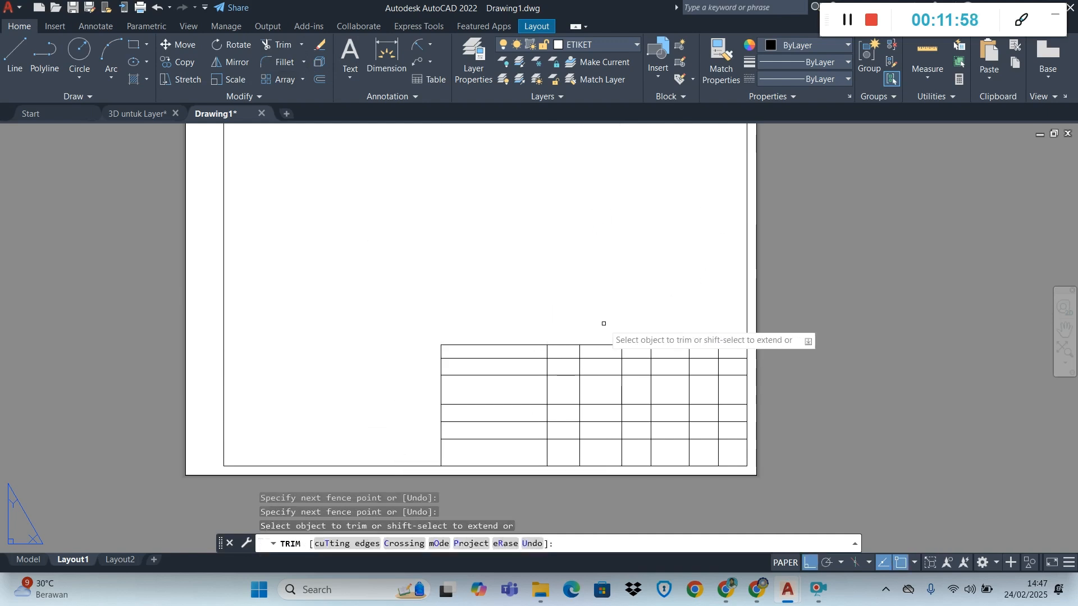
pyautogui.press('Escape')
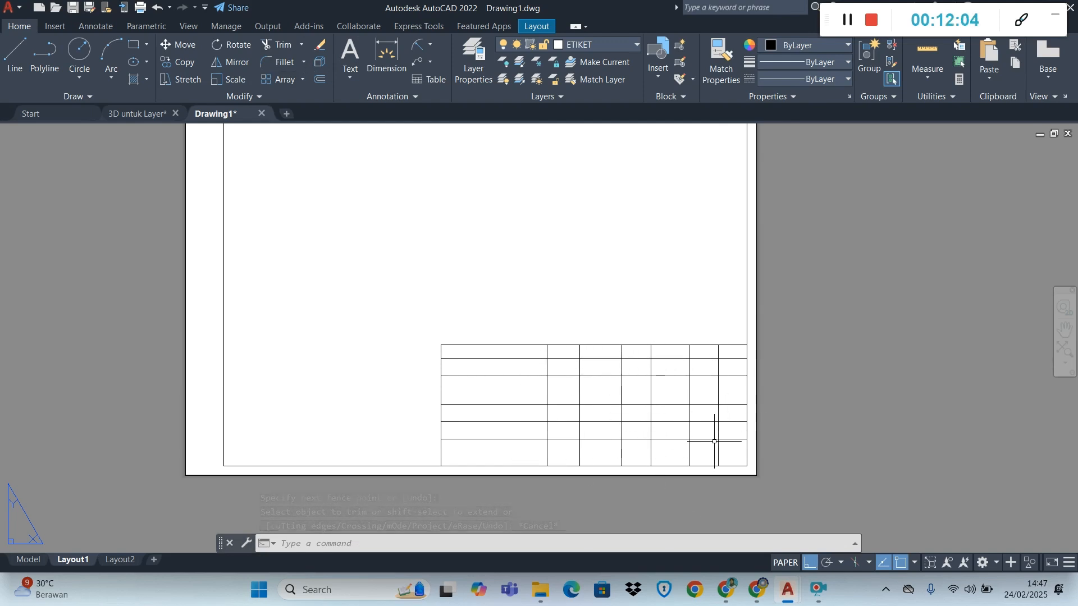
# Check the module PDF in Chrome, and in AutoCAD trim the bottom row's column lines except the divider between its two main cells
pyautogui.click(726, 594)
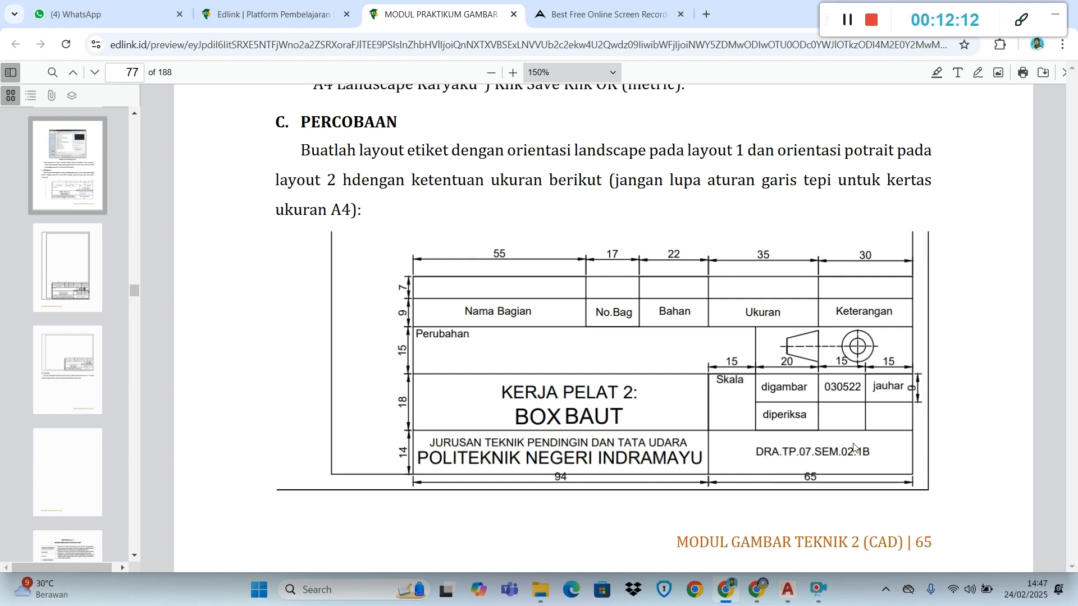
pyautogui.click(737, 597)
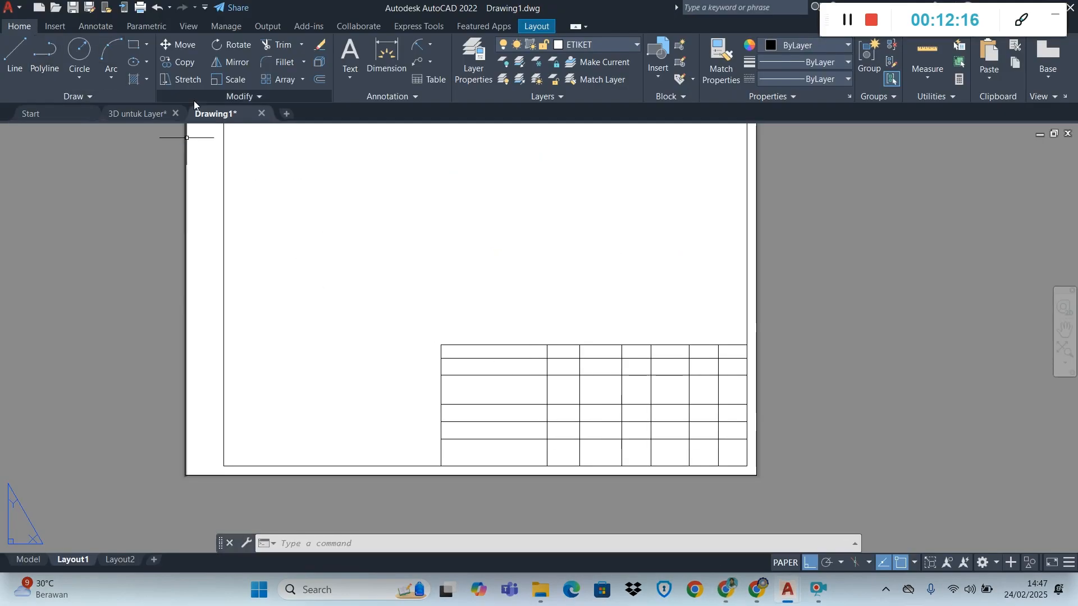
pyautogui.click(283, 45)
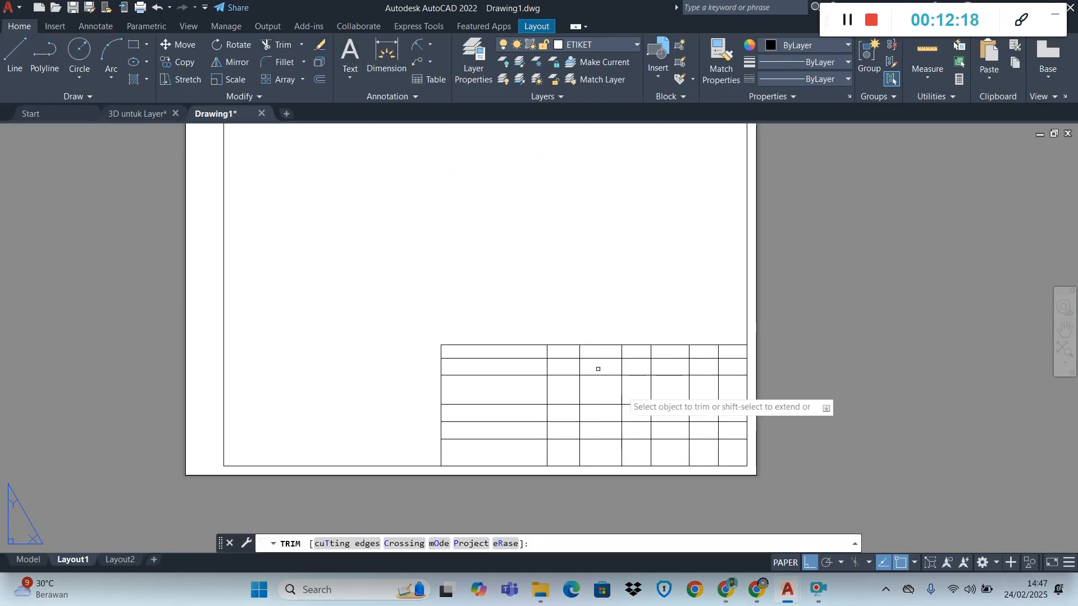
pyautogui.click(731, 451)
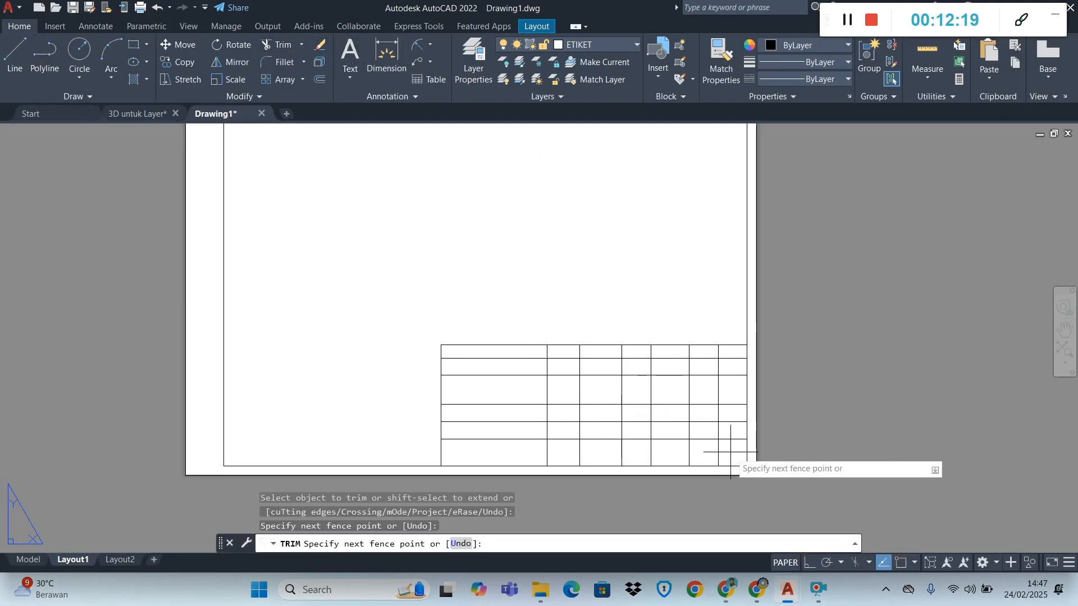
pyautogui.click(643, 448)
pyautogui.click(610, 456)
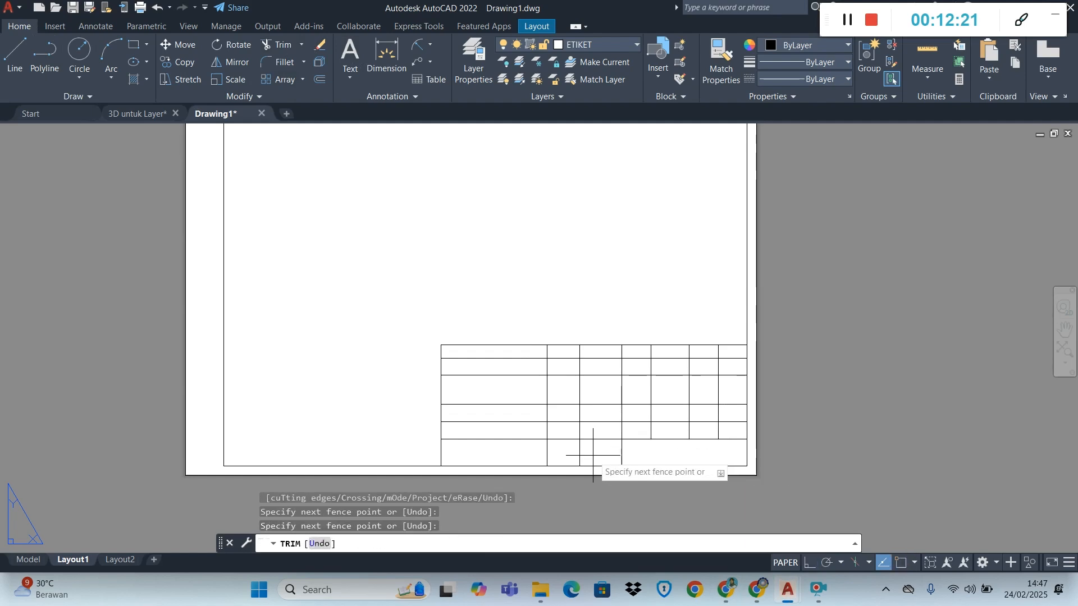
pyautogui.click(512, 457)
# Check the module PDF again, and in AutoCAD trim the middle row-splitting line out of the Skala cell and the column beside it
pyautogui.click(726, 589)
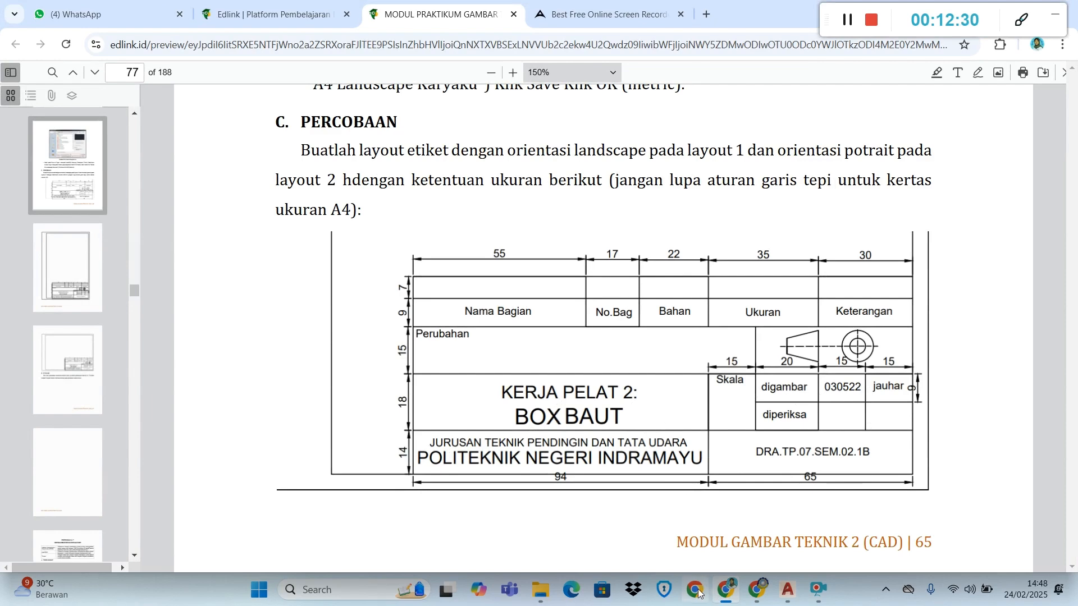
pyautogui.click(729, 595)
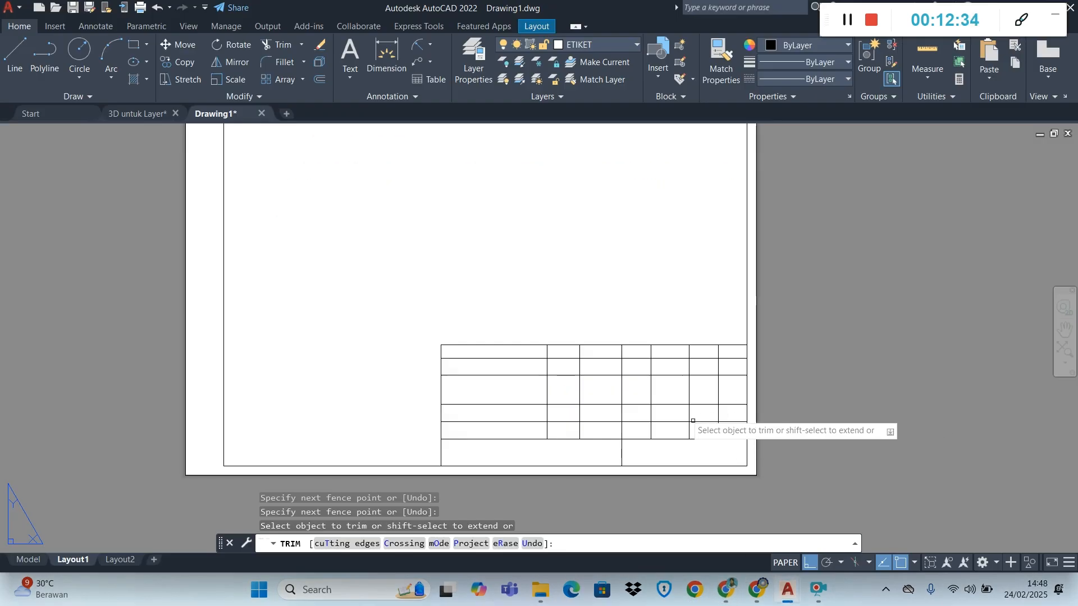
pyautogui.click(639, 427)
pyautogui.press('Return')
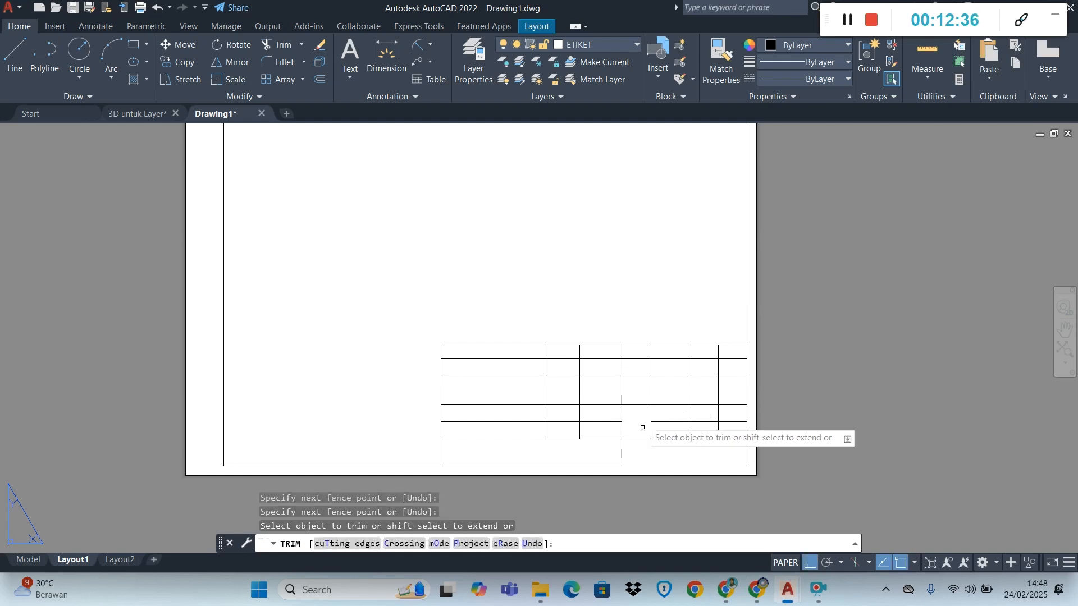
pyautogui.click(593, 417)
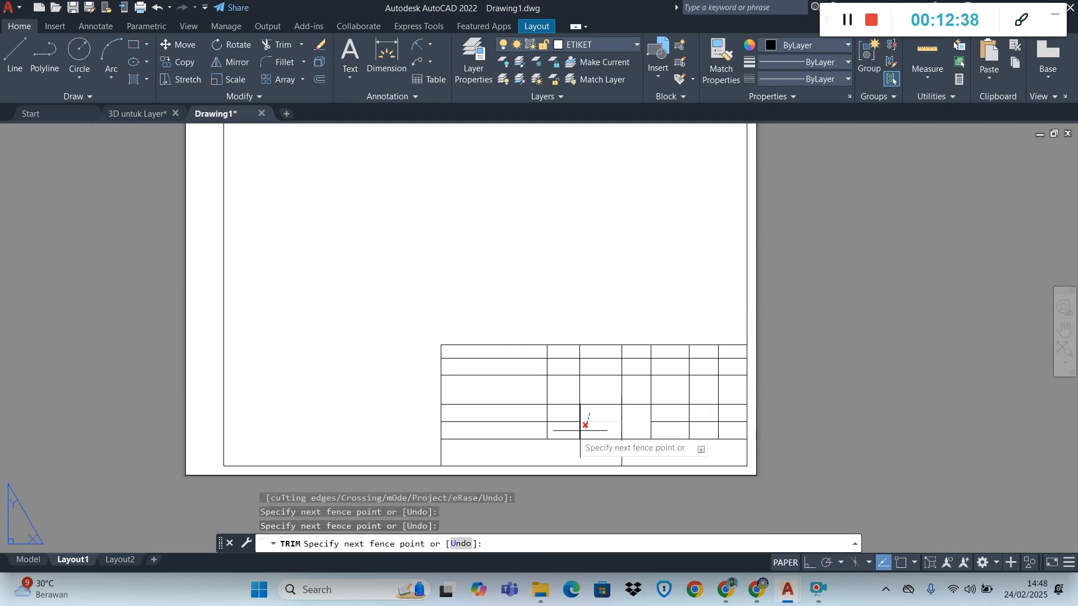
pyautogui.press('Return')
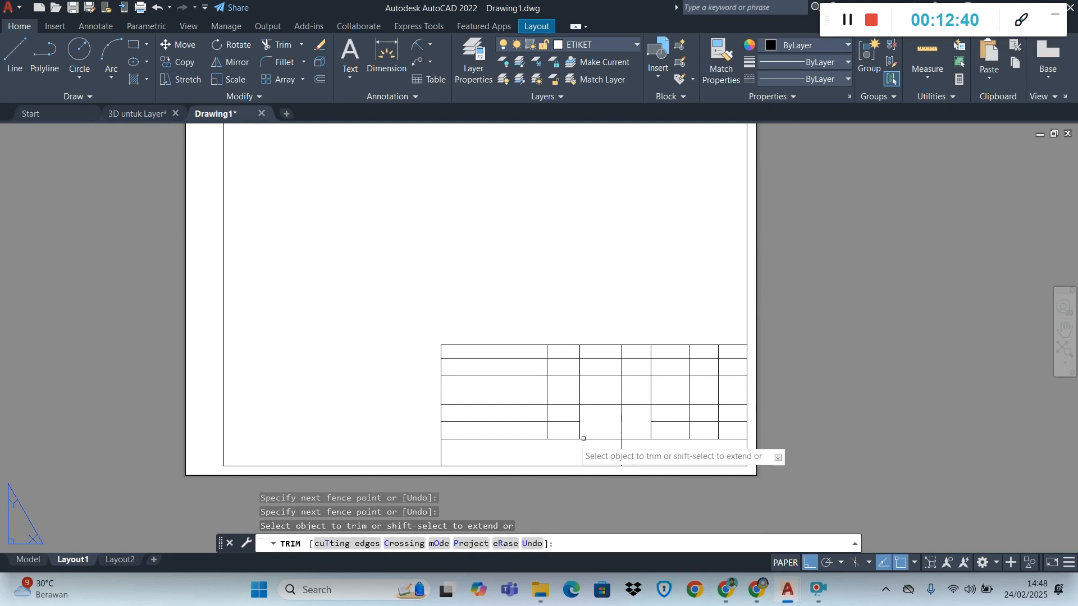
# Trim the remaining inner line segments left of the Skala cell to leave one large title cell, and end the Trim command
pyautogui.click(574, 430)
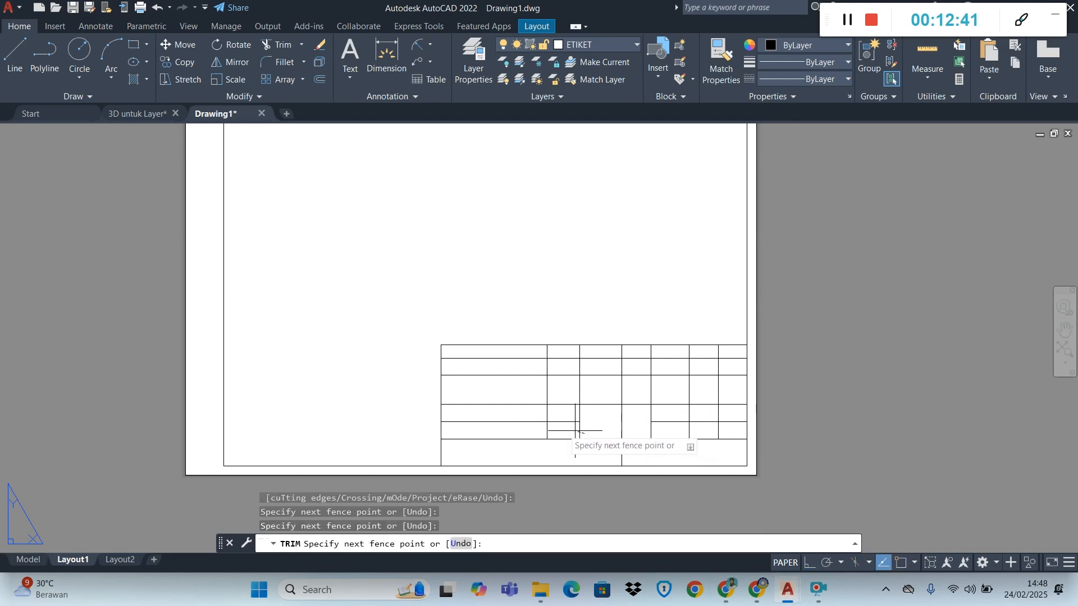
pyautogui.press('Return')
pyautogui.click(520, 431)
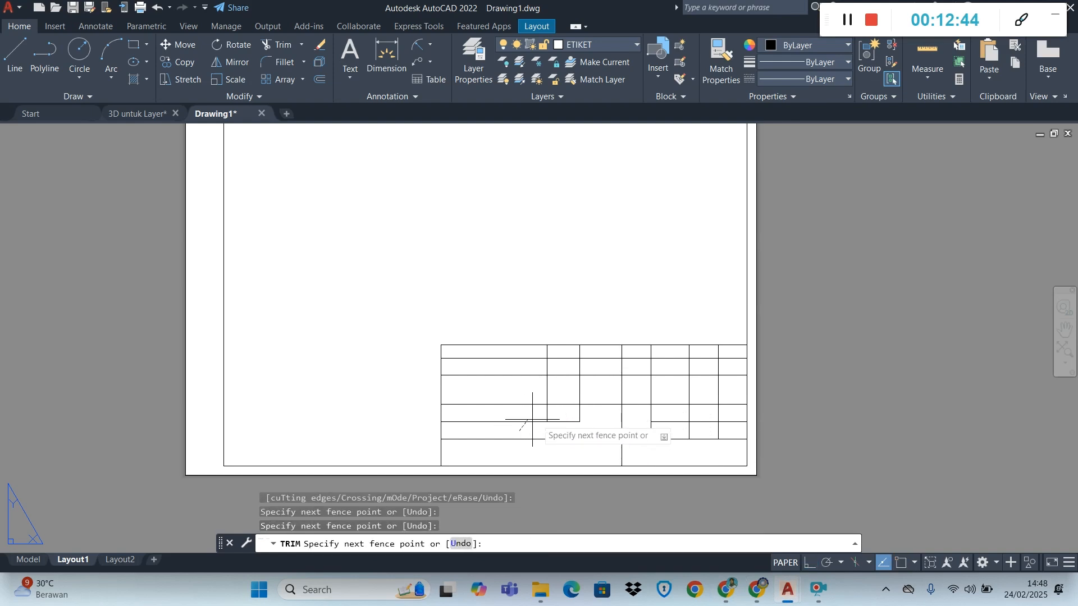
pyautogui.press('Return')
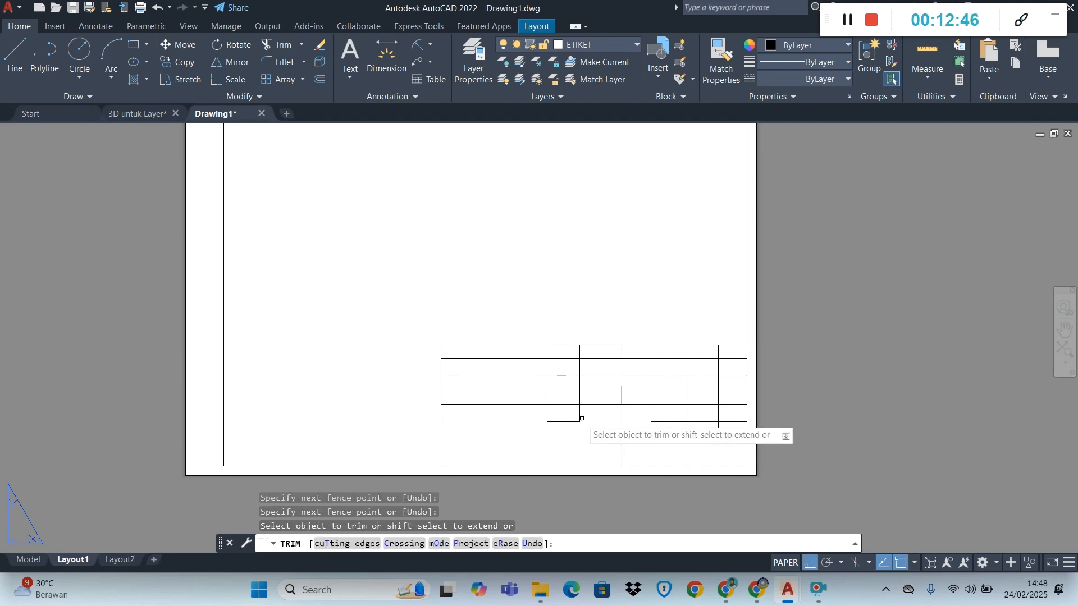
pyautogui.click(566, 430)
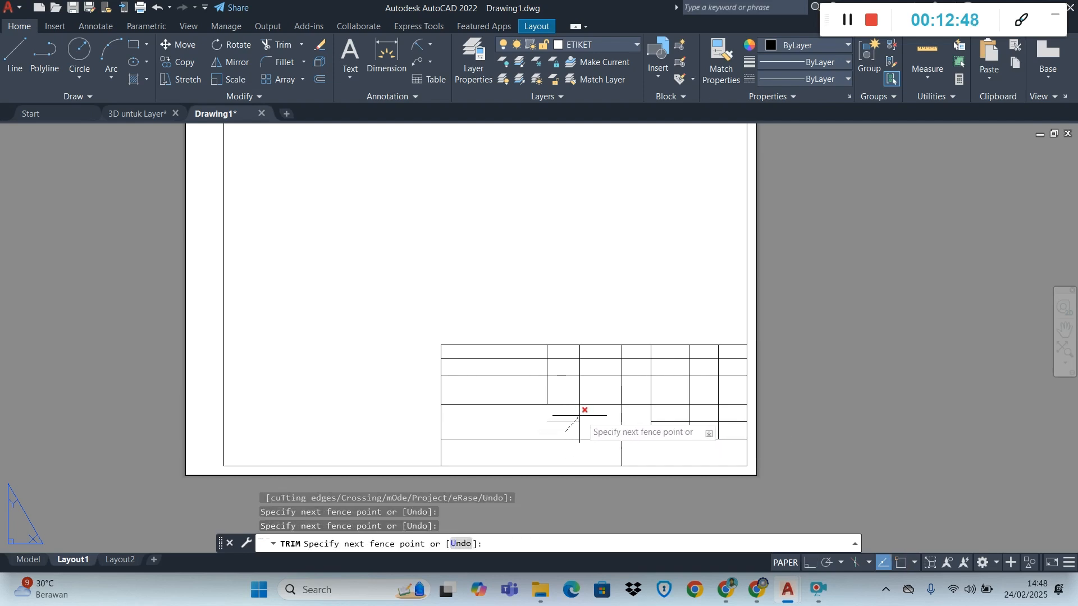
pyautogui.press('Return')
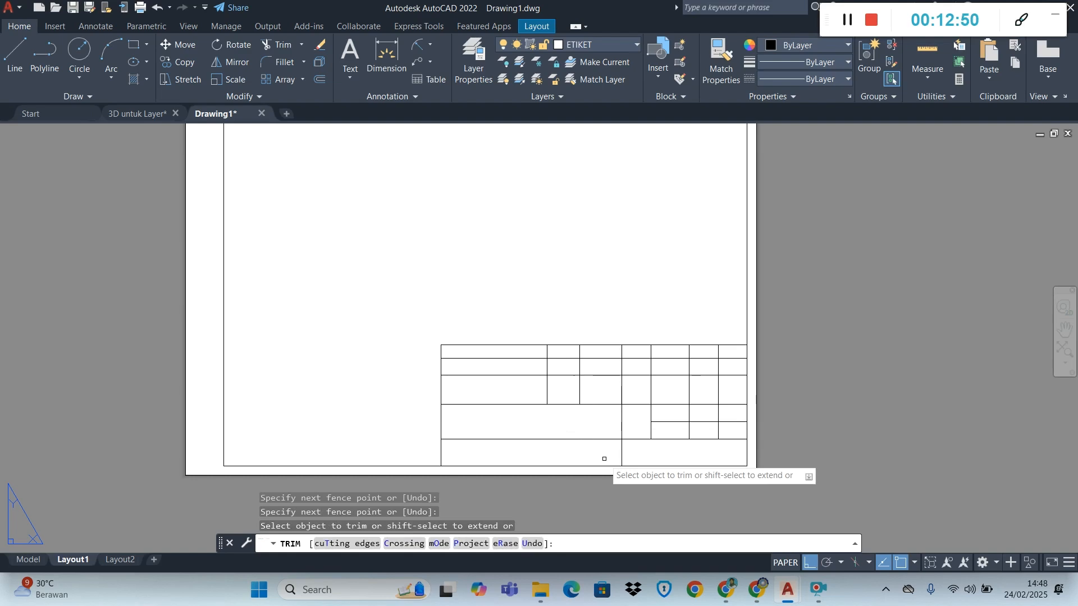
pyautogui.press('Escape')
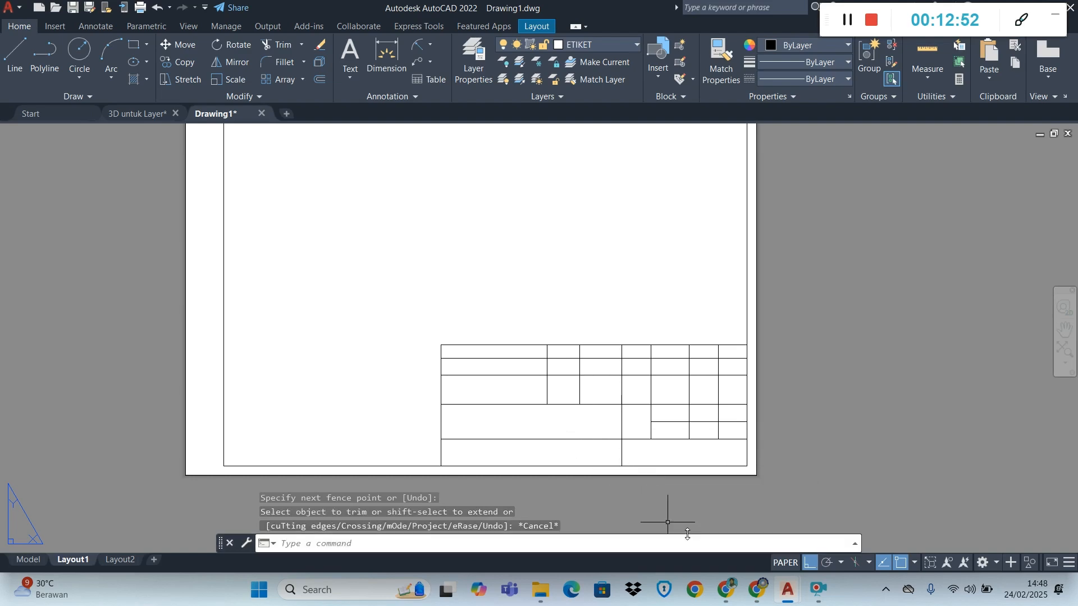
# Check the module PDF, and in AutoCAD trim the third row's column lines except the divider between the Perubahan and projection symbol cells
pyautogui.click(732, 592)
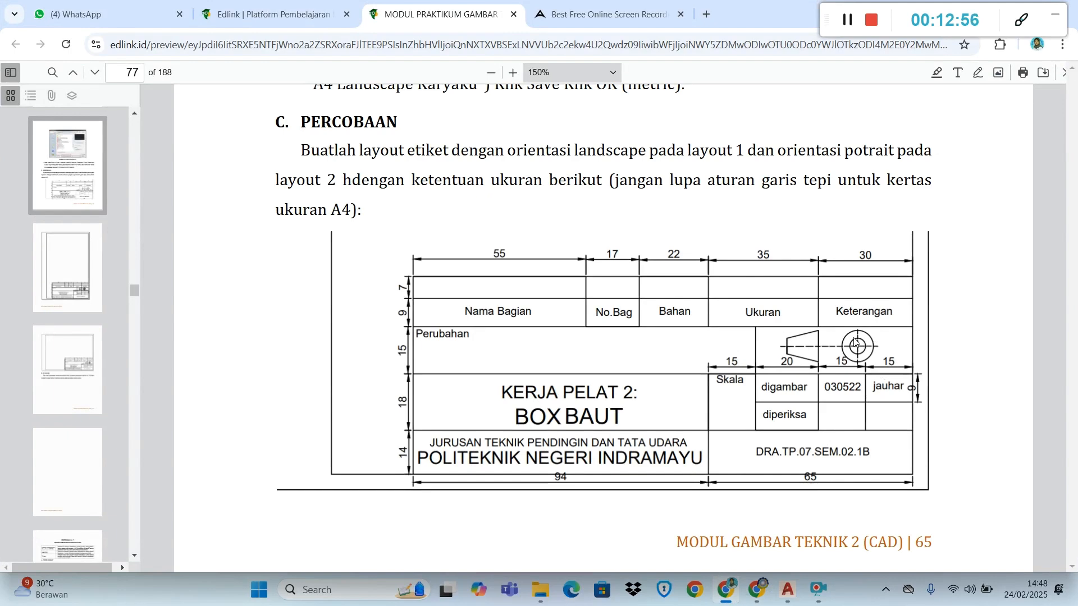
pyautogui.click(724, 594)
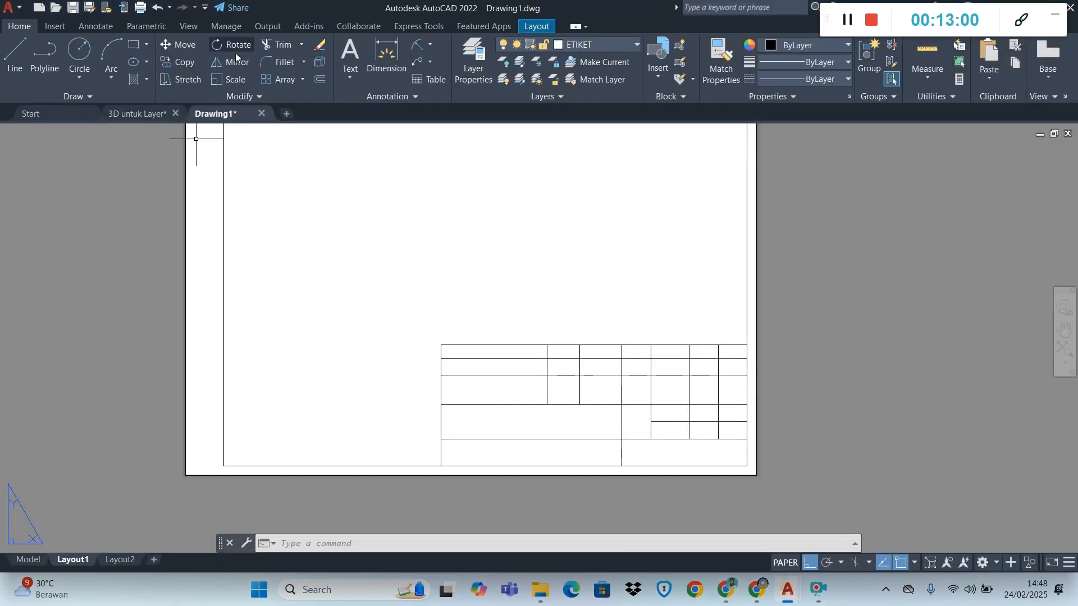
pyautogui.click(279, 45)
pyautogui.moveTo(746, 398); pyautogui.dragTo(528, 387)
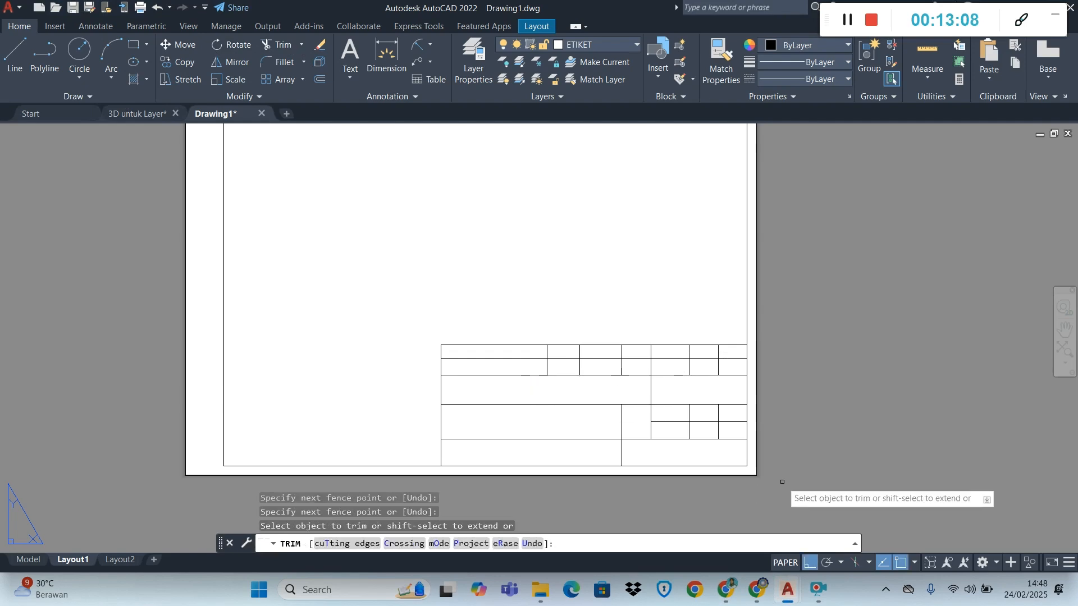
# Check the module PDF's header columns, and in AutoCAD trim the extra dividers inside the Ukuran and Keterangan columns of the upper two rows
pyautogui.hotkey('alt', 'Tab')
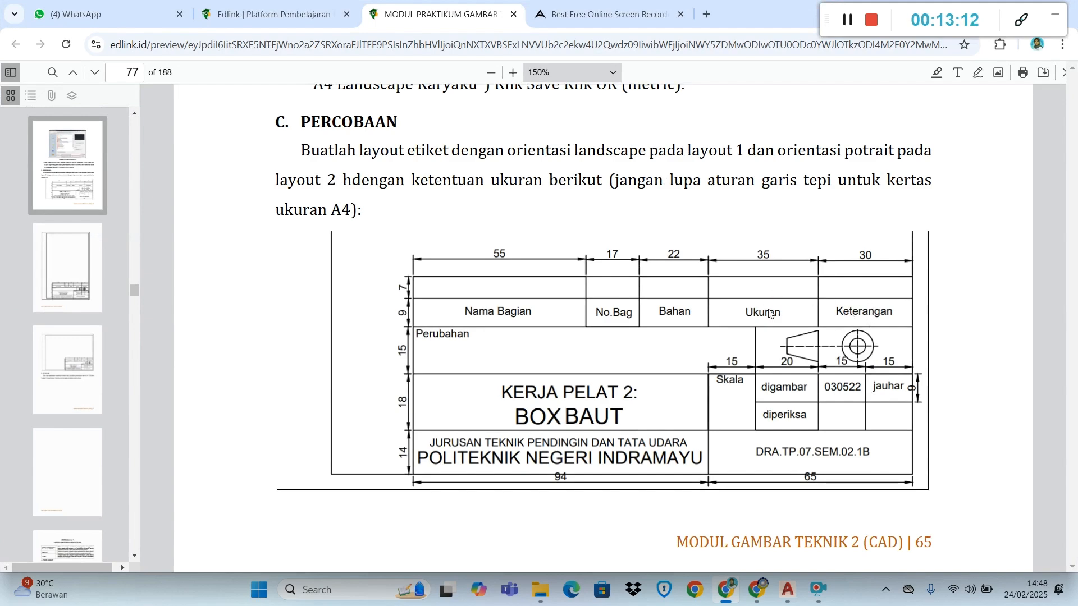
pyautogui.hotkey('alt', 'Tab')
pyautogui.press('Tab')
pyautogui.press('Tab')
pyautogui.press('Tab')
pyautogui.press('Tab')
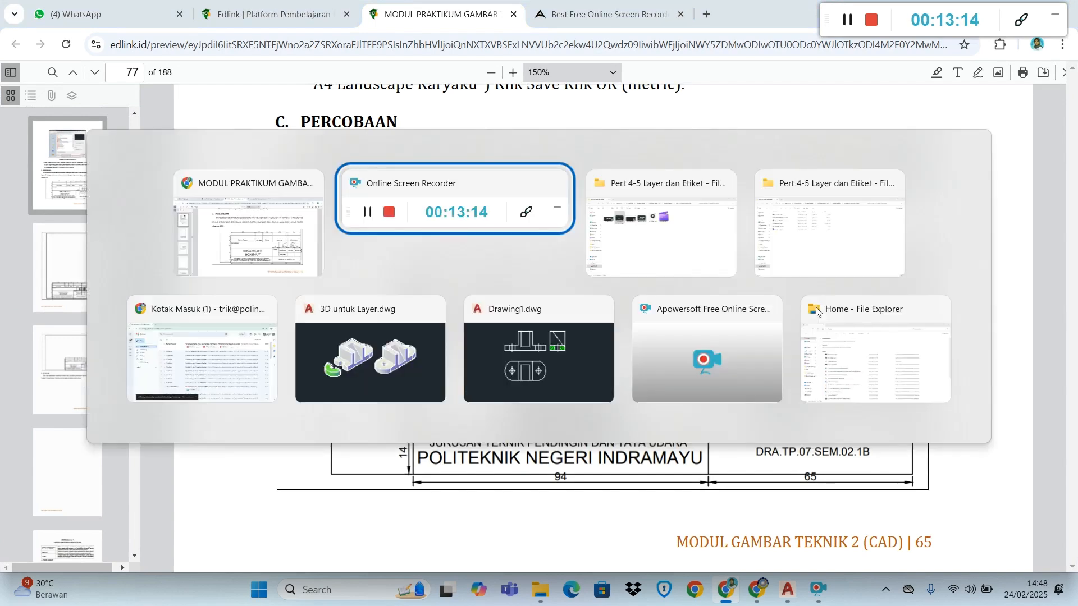
pyautogui.hotkey('alt', 'Tab')
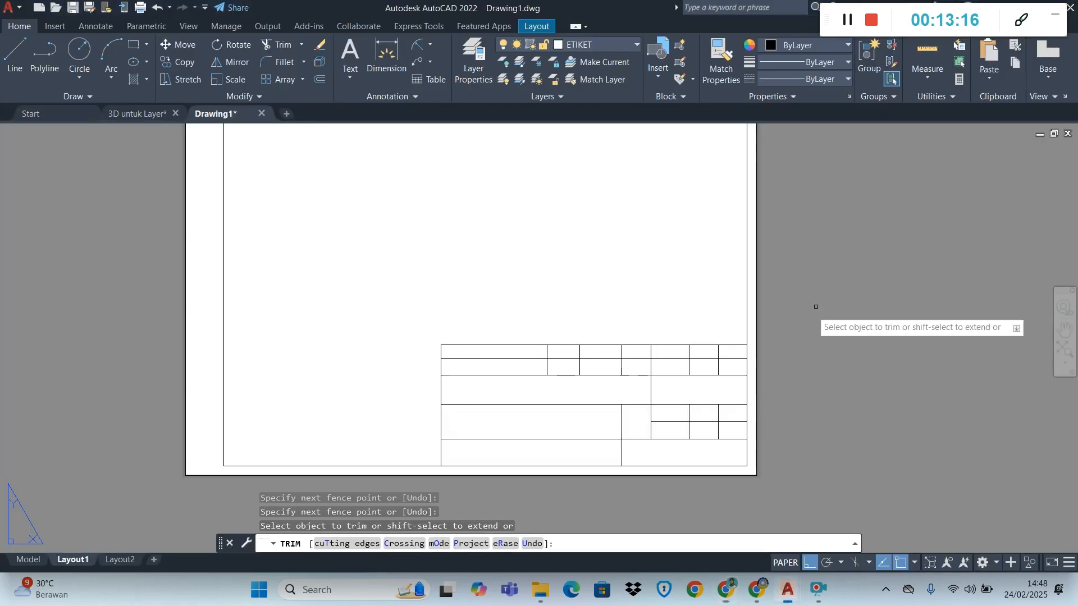
pyautogui.click(719, 350)
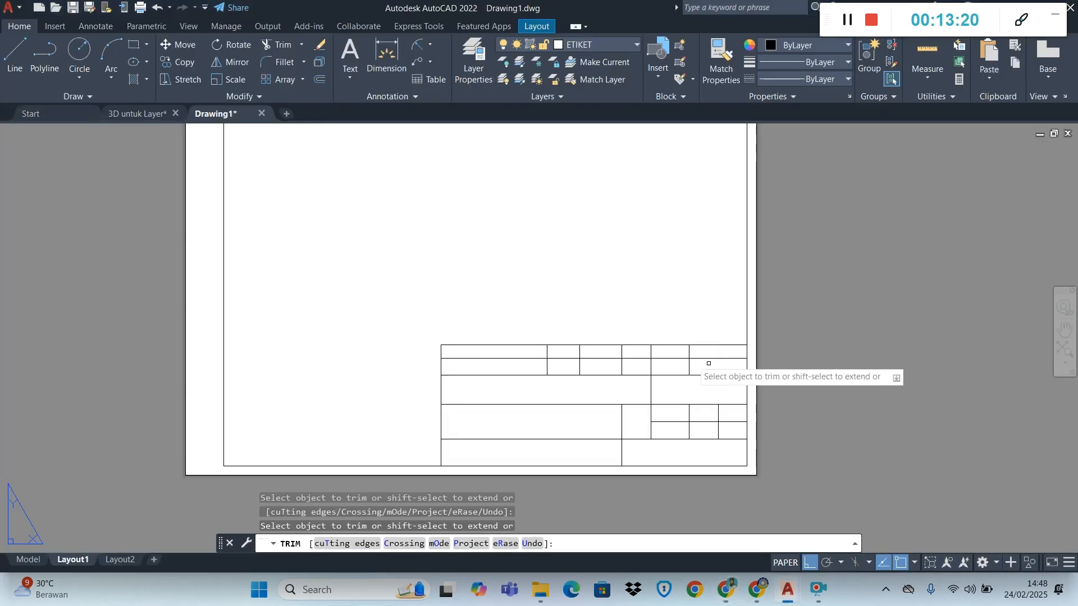
pyautogui.click(650, 370)
pyautogui.click(652, 351)
pyautogui.press('Escape')
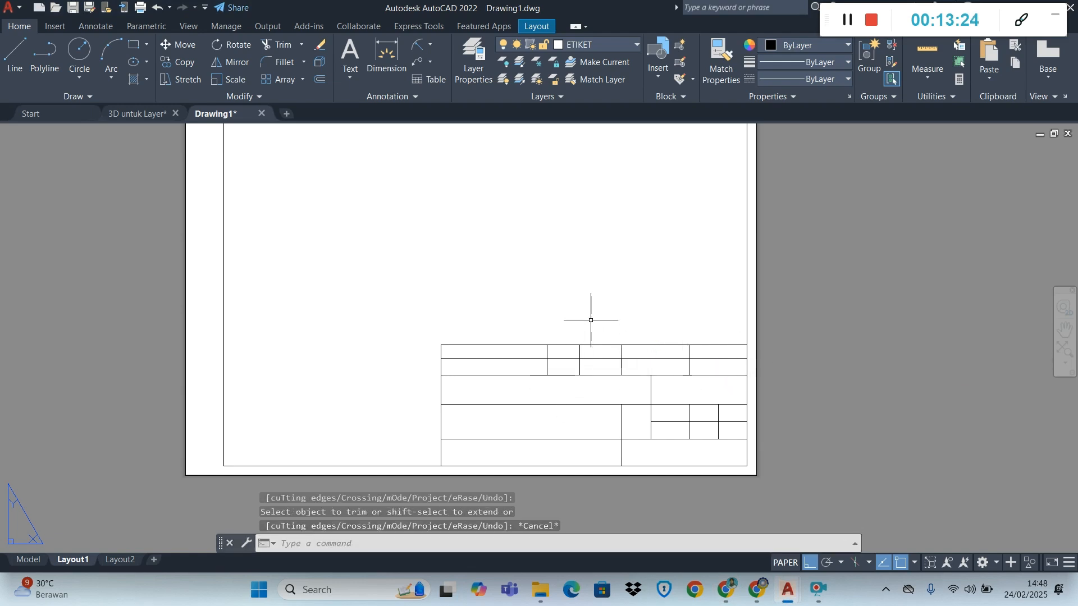
# Compare the trimmed title block grid with the cell labels in the Chrome module PDF, and return to AutoCAD
pyautogui.scroll(2, 671, 490)
pyautogui.scroll(1, 669, 489)
pyautogui.scroll(-1, 667, 491)
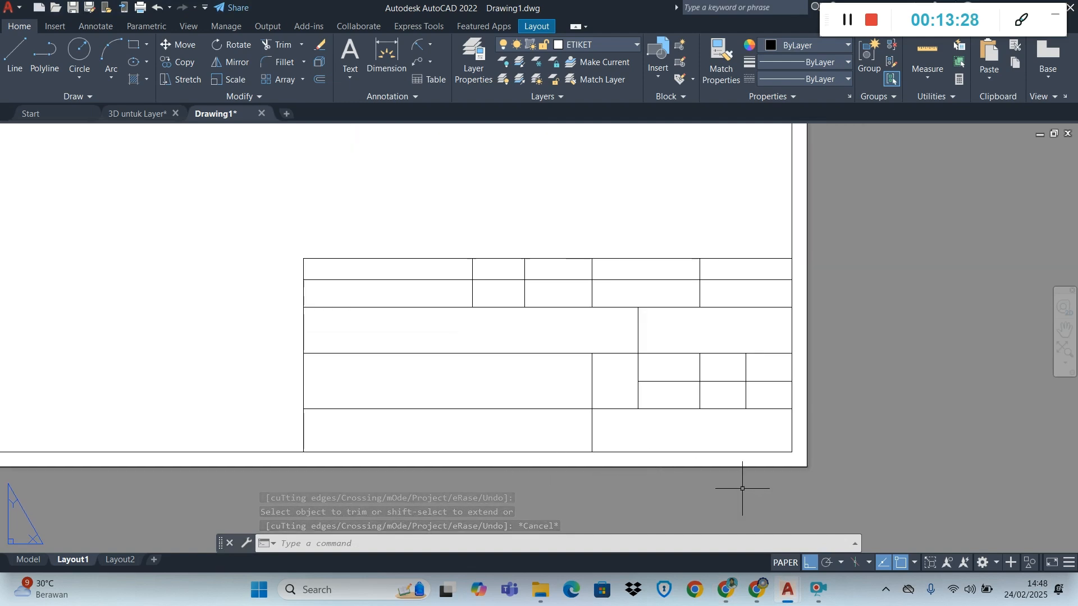
pyautogui.hotkey('alt', 'Tab')
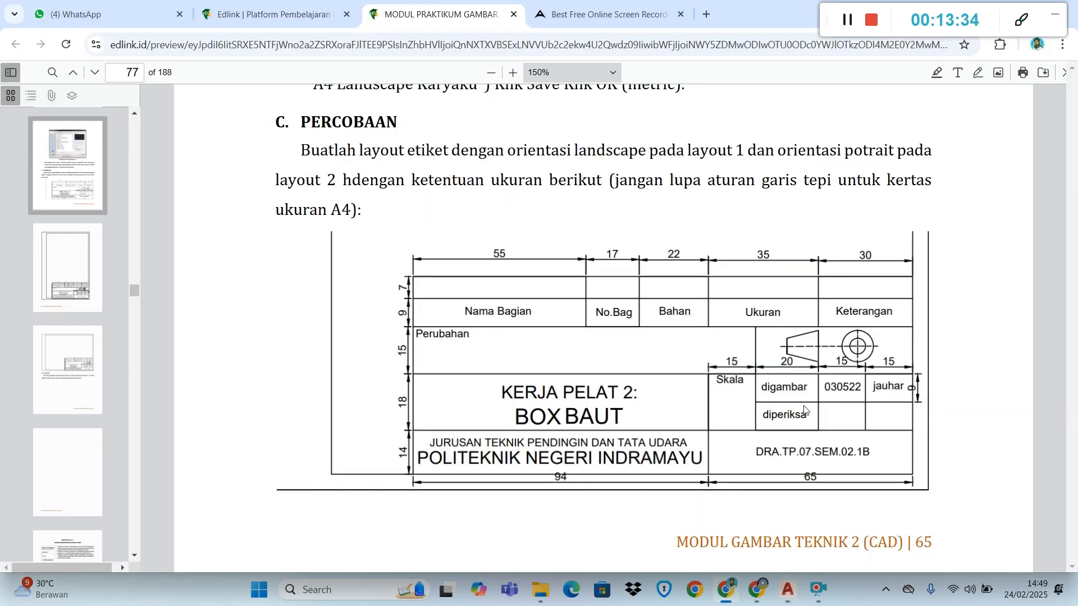
pyautogui.hotkey('alt', 'Tab')
pyautogui.hotkey('alt', 'Tab')
pyautogui.hotkey('alt', 'Tab')
pyautogui.hotkey('alt', 'Tab')
pyautogui.hotkey('alt', 'Tab')
pyautogui.hotkey('alt', 'Tab')
pyautogui.hotkey('alt', 'Tab')
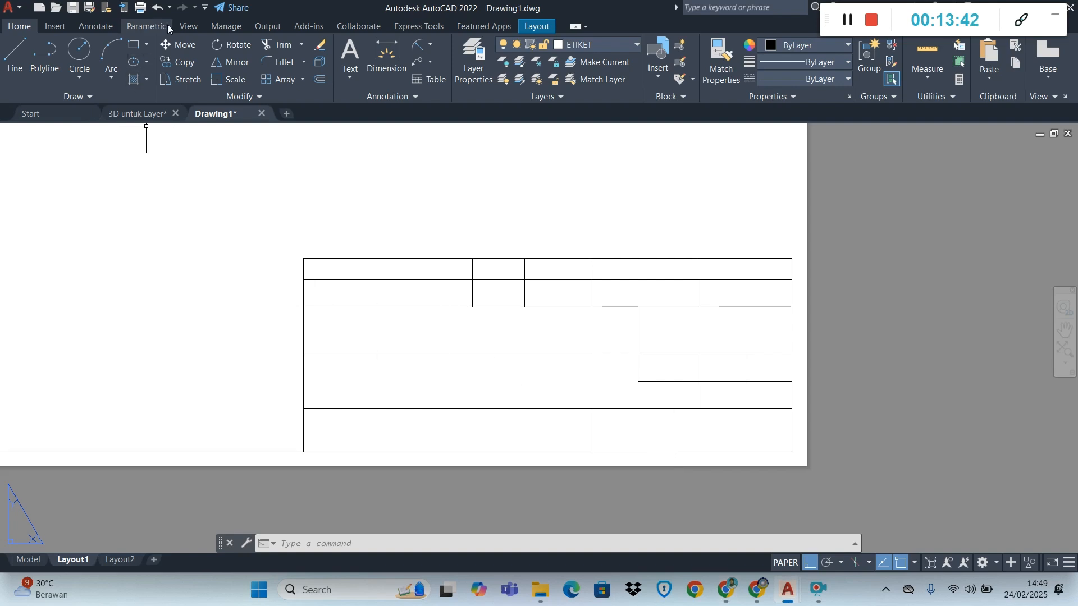
# Add the multiline text "Nama Bagian" in the empty area above the title block
pyautogui.click(347, 77)
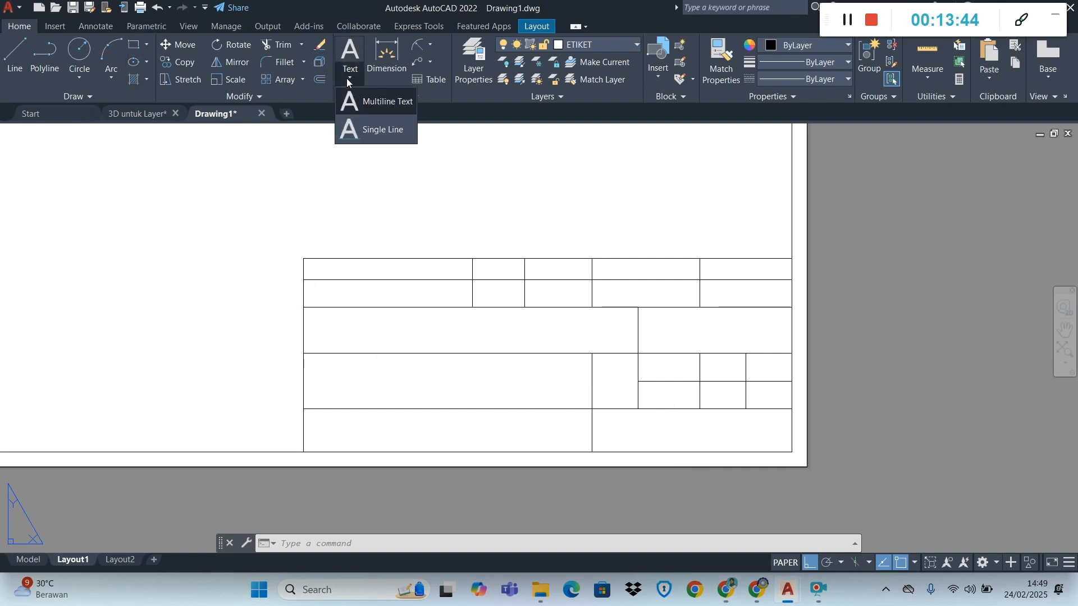
pyautogui.click(397, 102)
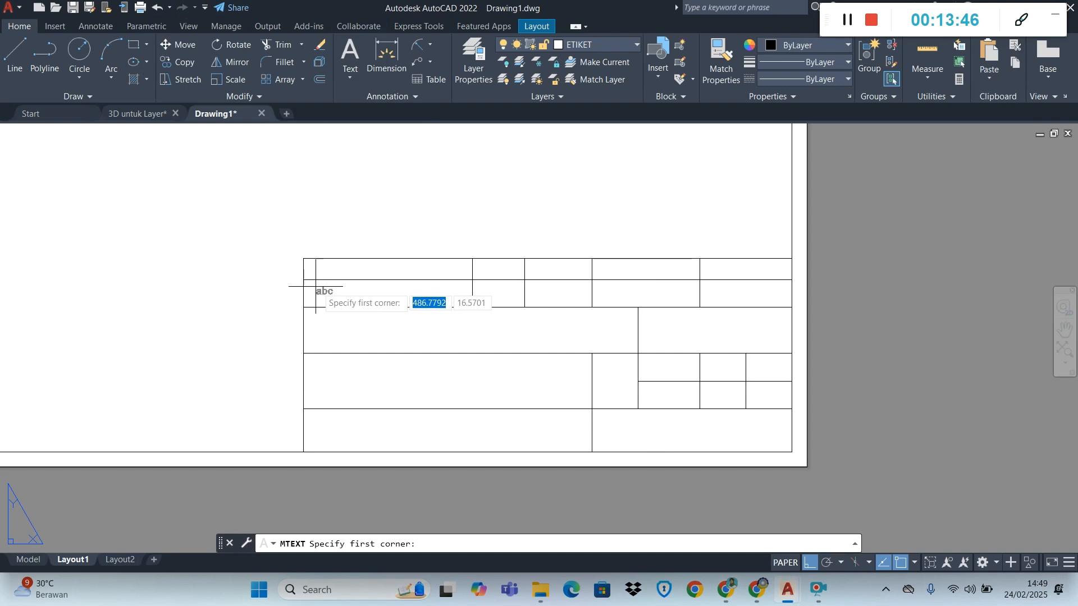
pyautogui.click(319, 197)
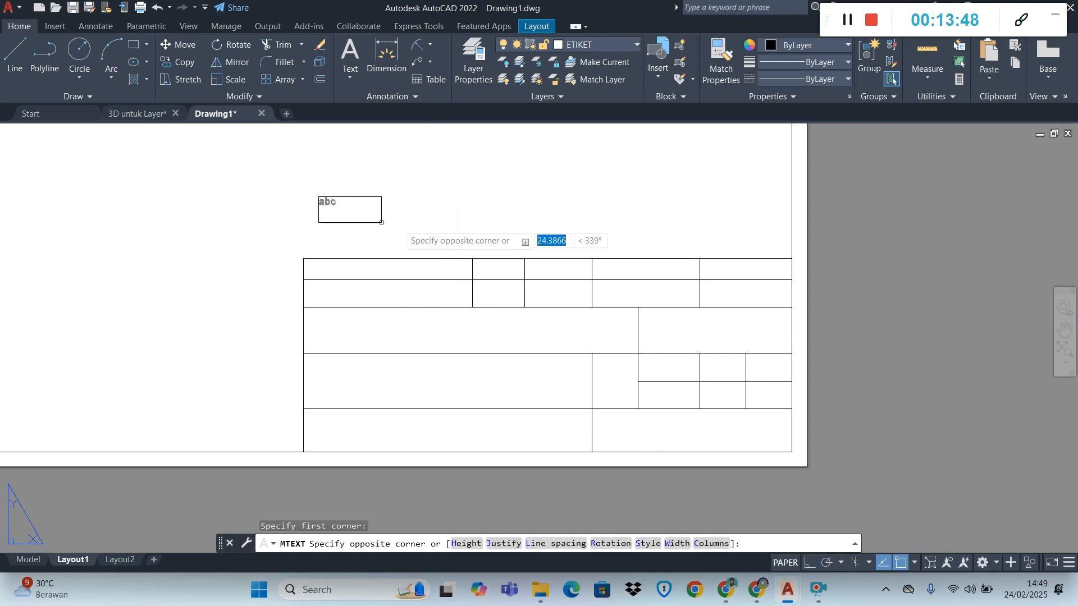
pyautogui.click(412, 215)
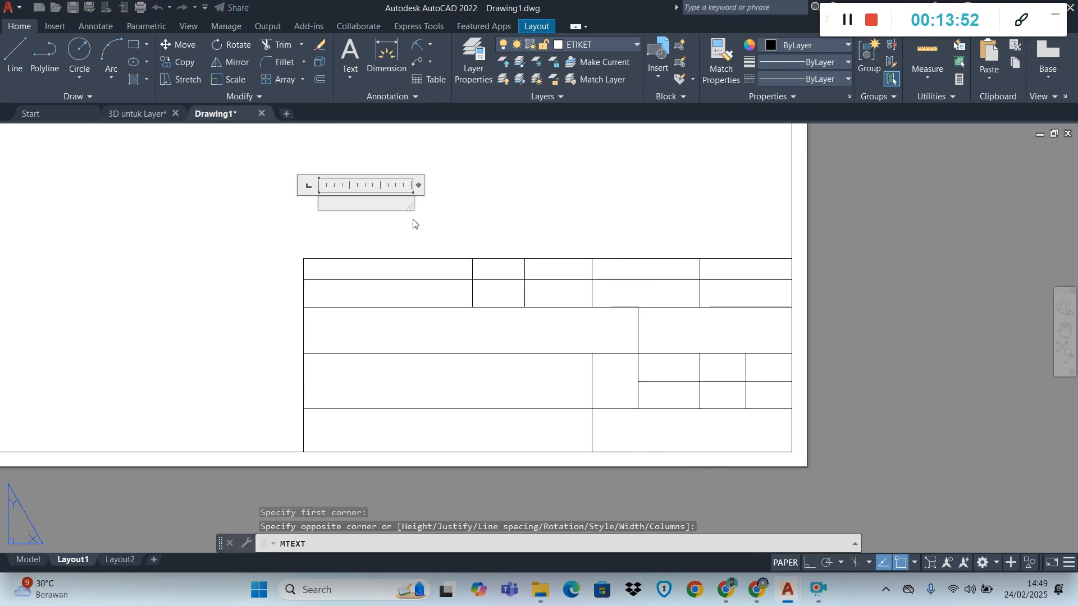
pyautogui.write('Nama Bagian')
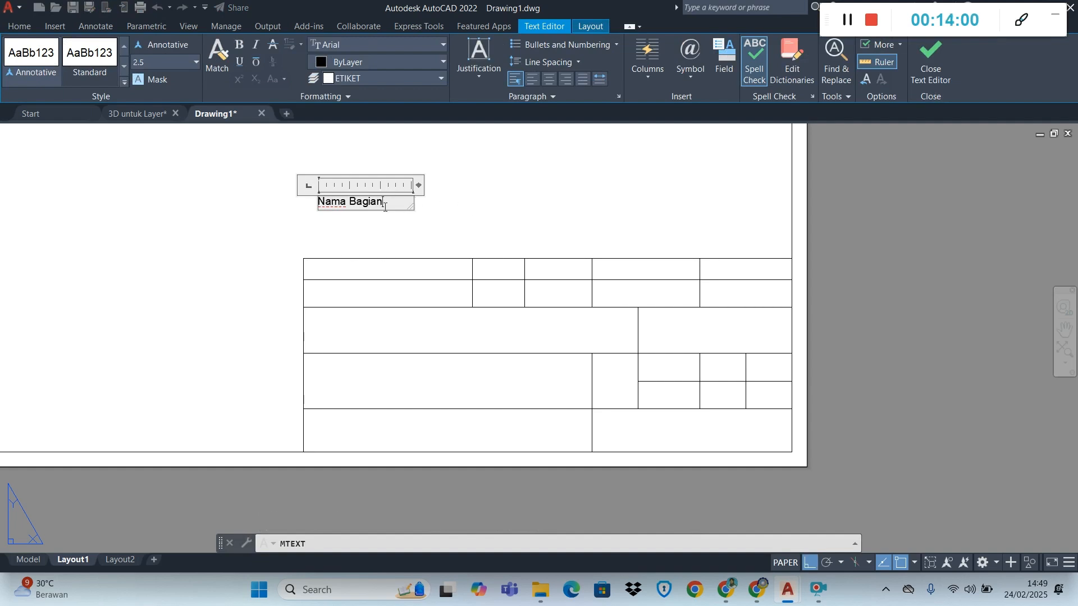
pyautogui.click(477, 193)
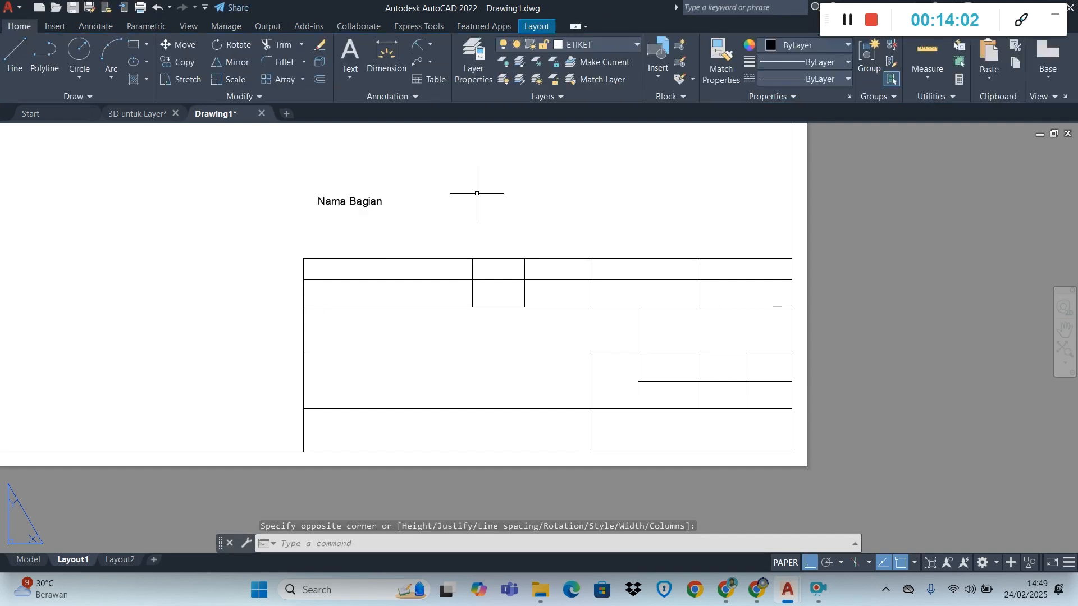
# Examine the properties of the "Nama Bagian" multiline text, including its text style and text height
pyautogui.click(336, 204)
pyautogui.scroll(6, 308, 208)
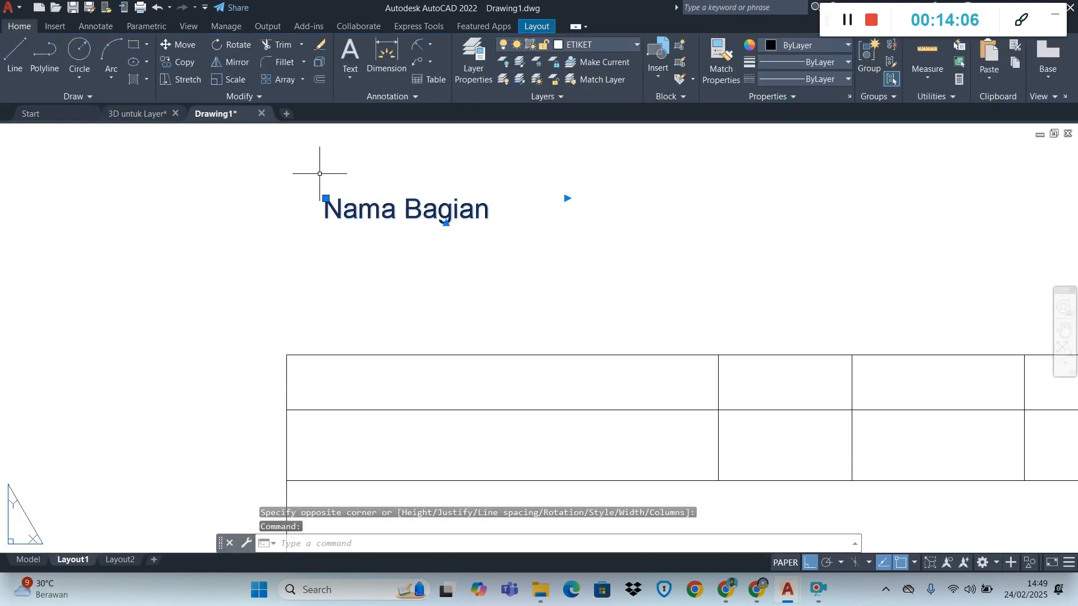
pyautogui.scroll(-2, 339, 222)
pyautogui.scroll(-6, 338, 223)
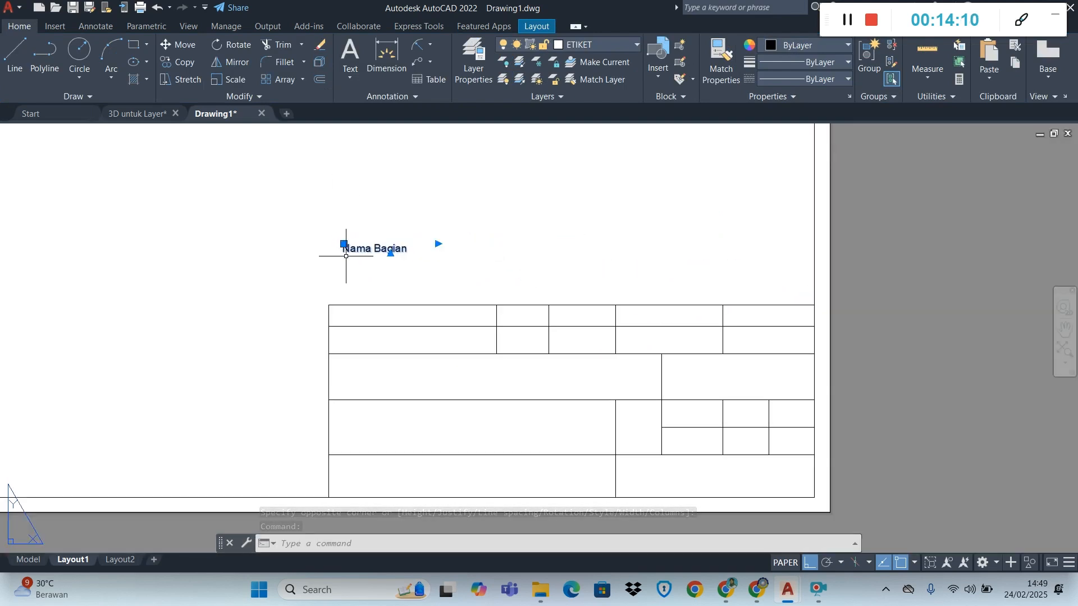
pyautogui.scroll(2, 346, 250)
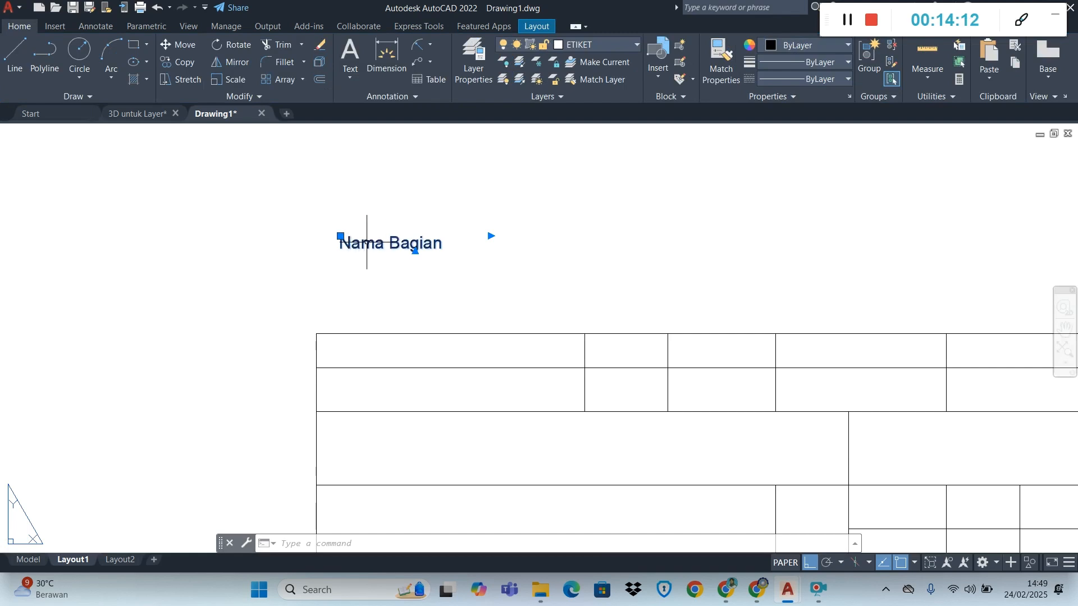
pyautogui.rightClick(367, 242)
pyautogui.click(411, 554)
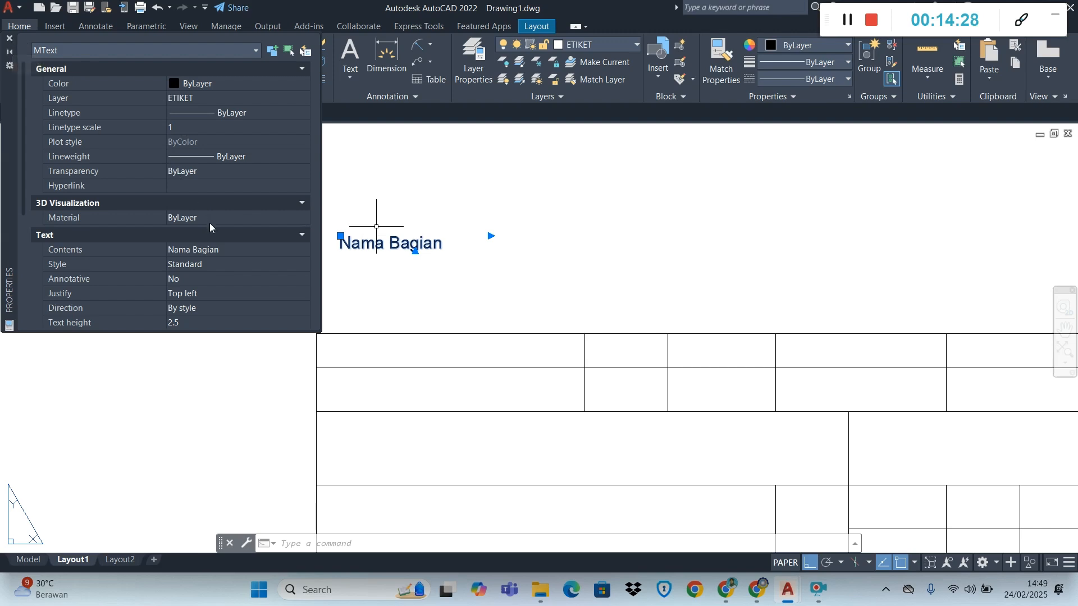
pyautogui.scroll(-3, 210, 223)
pyautogui.scroll(3, 210, 223)
pyautogui.scroll(-3, 210, 224)
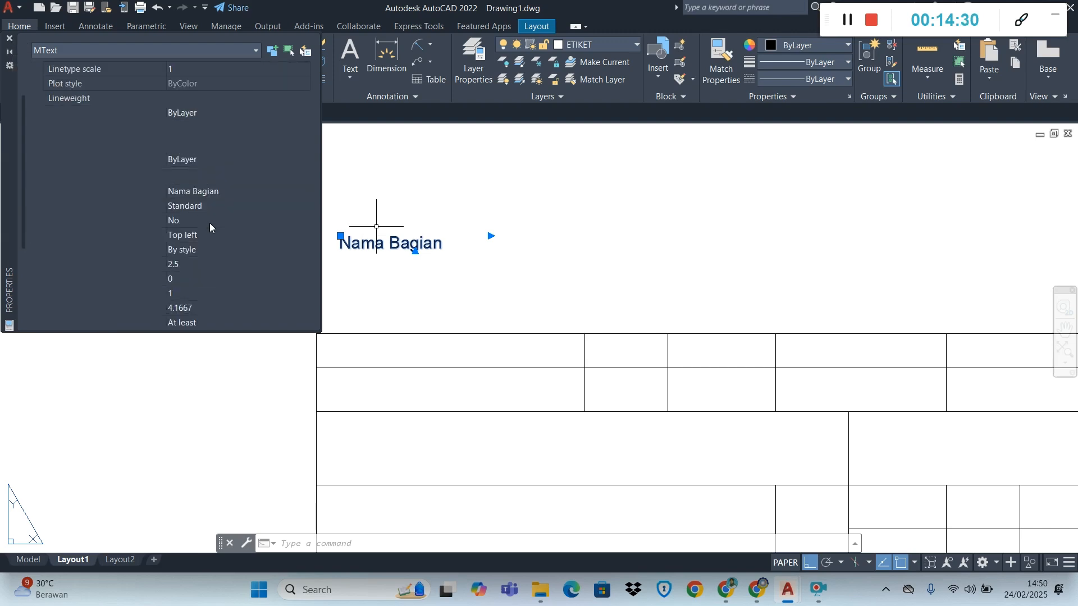
pyautogui.scroll(1, 210, 224)
pyautogui.scroll(-1, 210, 223)
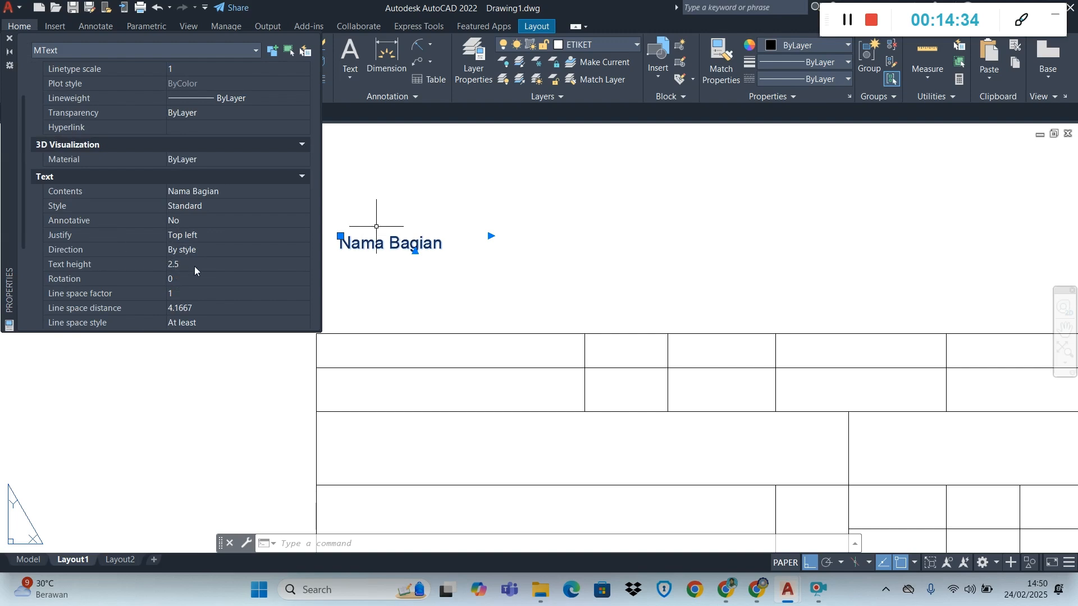
pyautogui.click(10, 38)
# Set the height of the Standard text style to 2.5 and apply the change
pyautogui.click(415, 96)
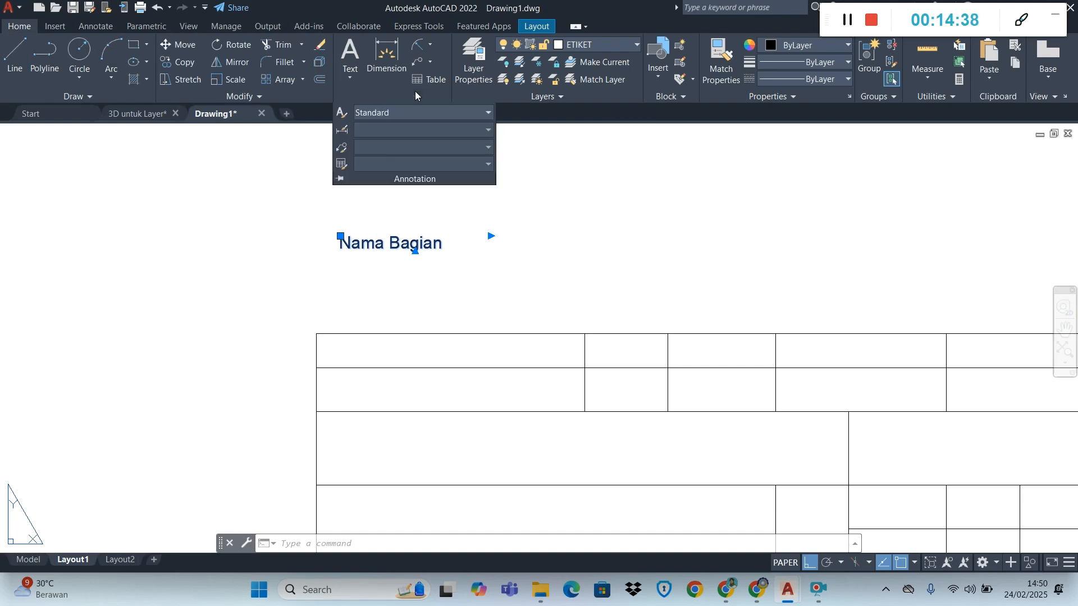
pyautogui.click(359, 112)
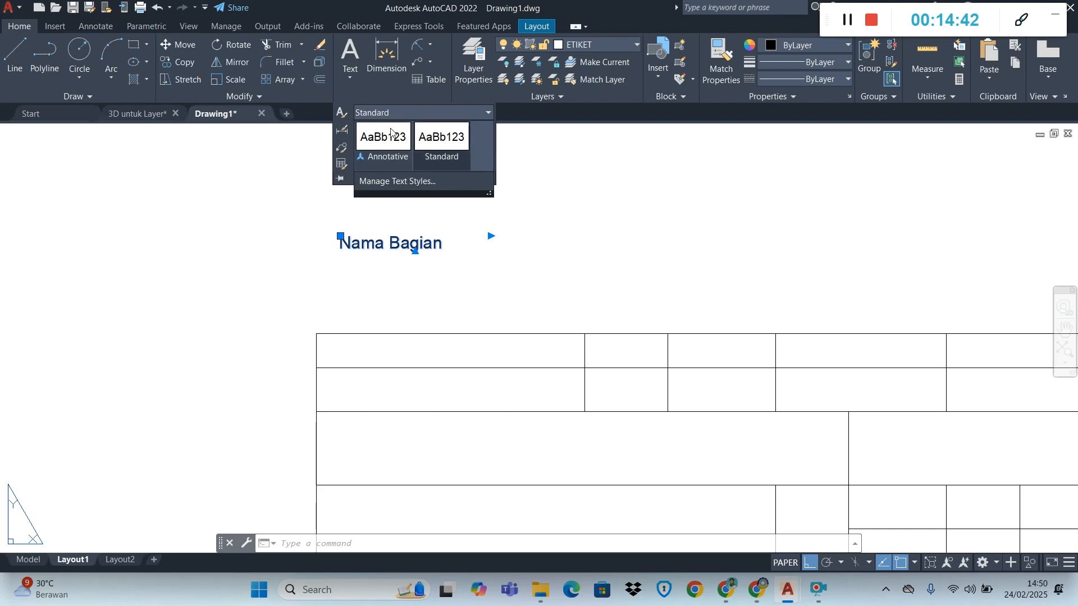
pyautogui.click(400, 180)
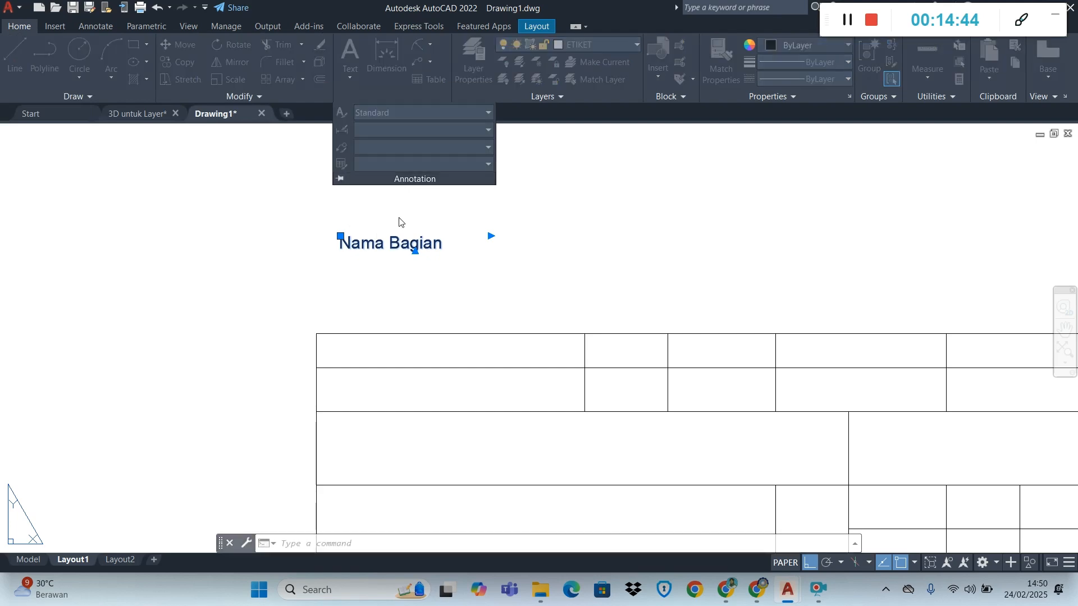
pyautogui.doubleClick(636, 288)
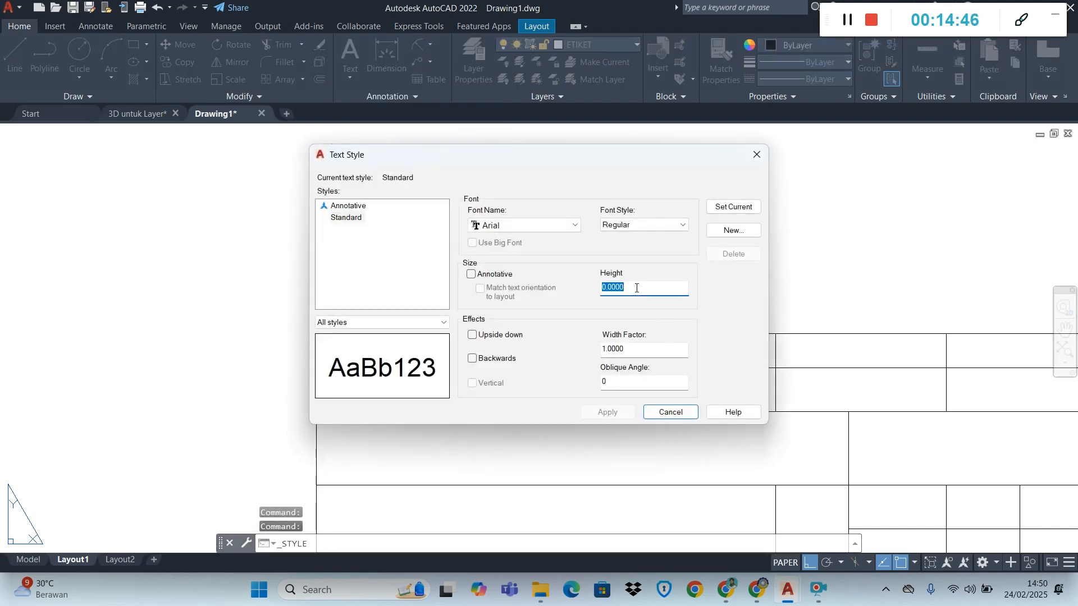
pyautogui.write('2.5')
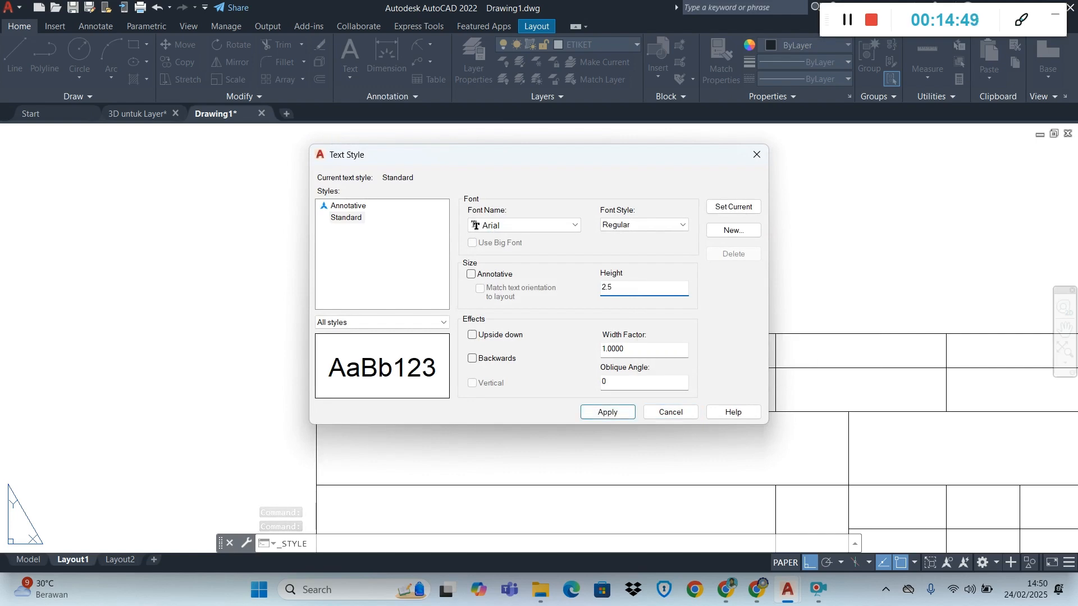
pyautogui.press('Return')
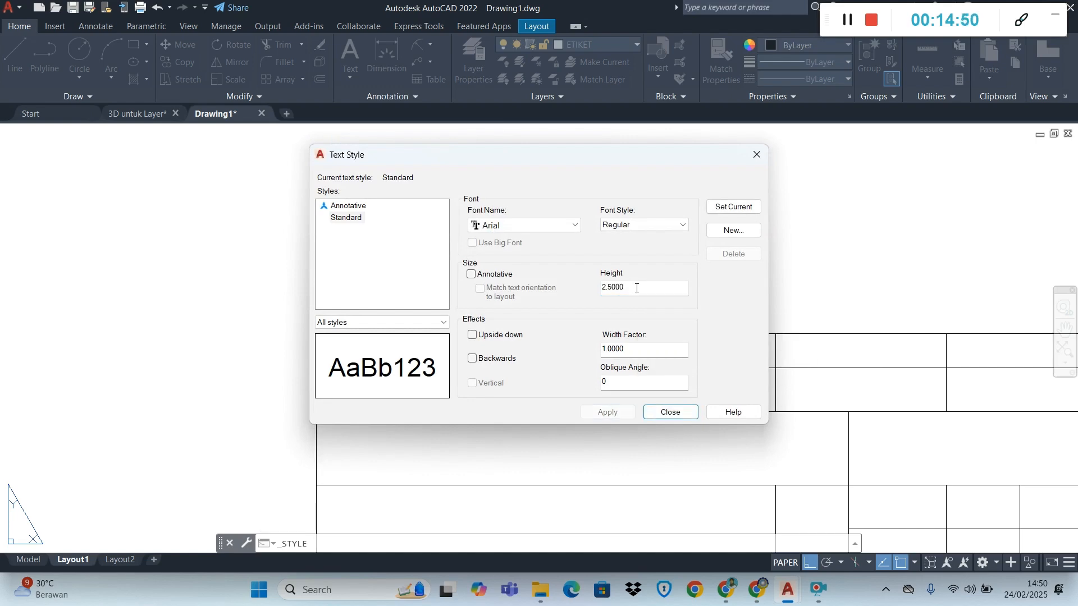
pyautogui.click(687, 412)
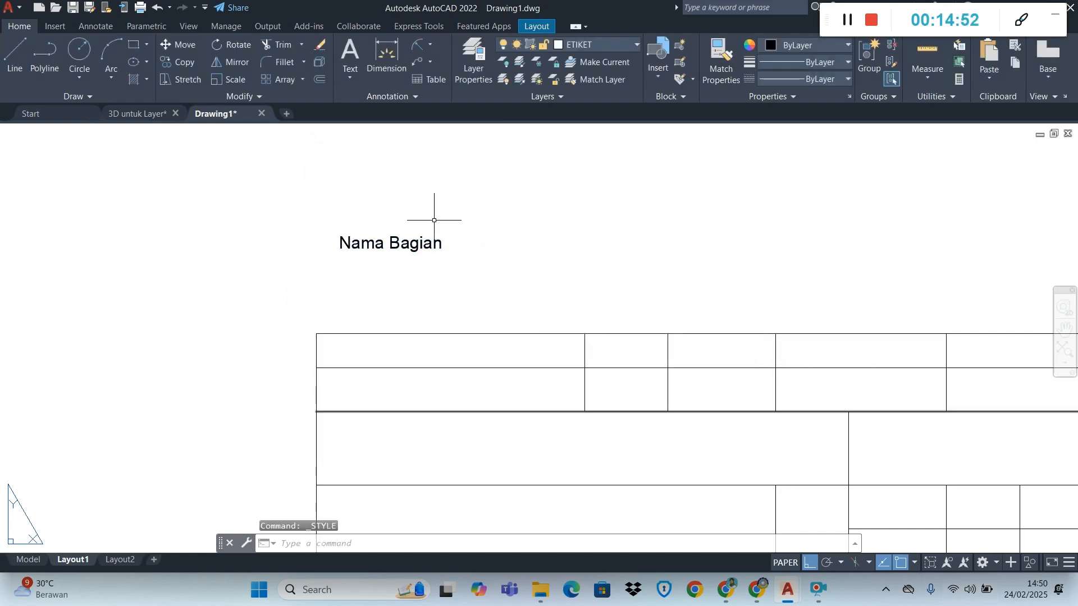
# Narrow the "Nama Bagian" text frame so that it ends just past the last letter
pyautogui.click(413, 245)
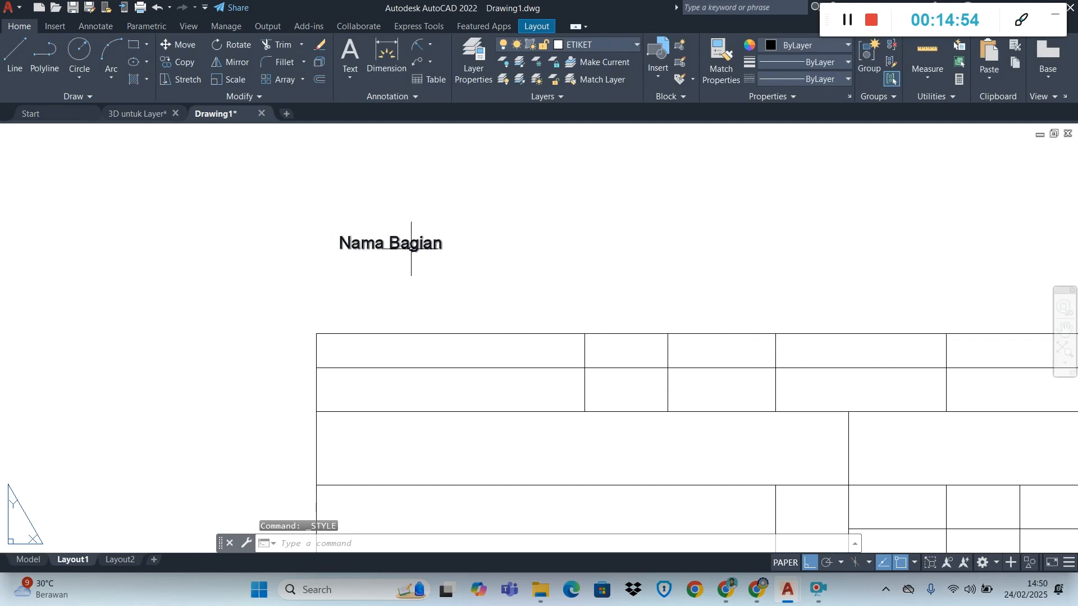
pyautogui.click(491, 236)
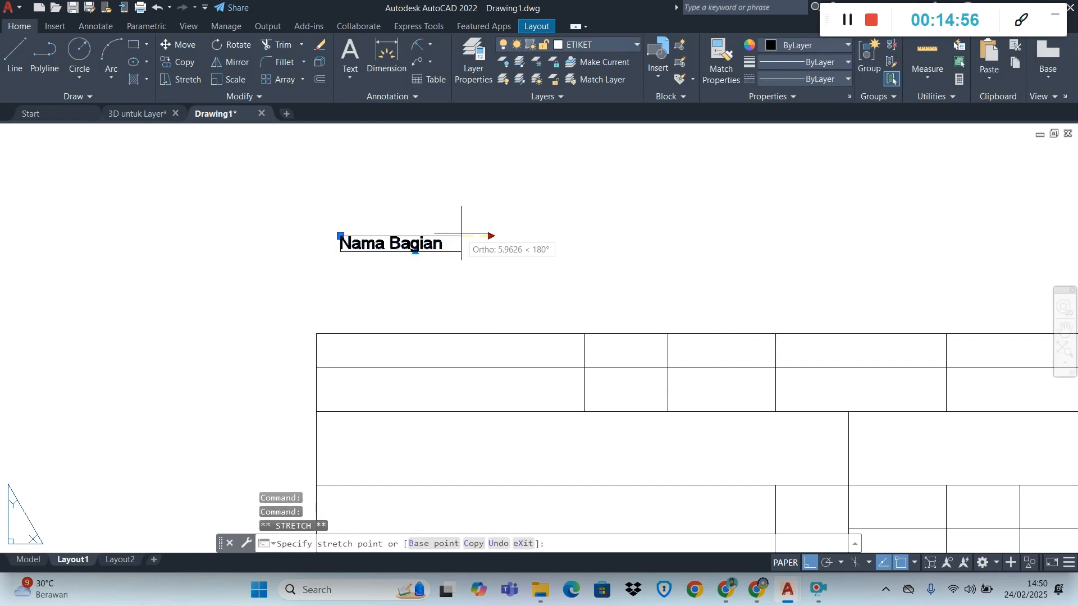
pyautogui.click(454, 235)
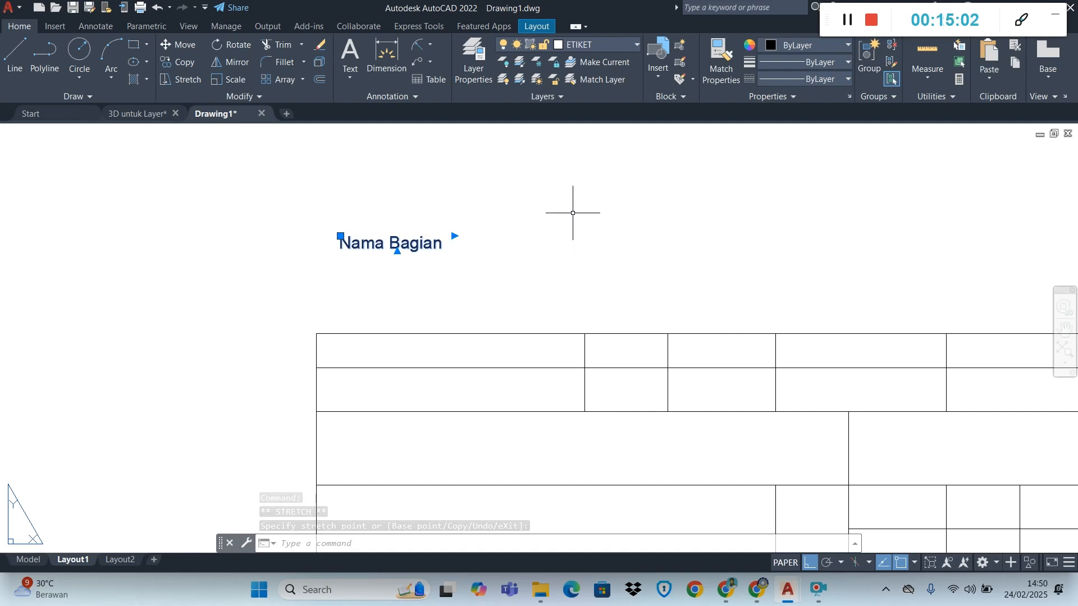
# Check the label positions in the Chrome module PDF, and in AutoCAD move "Nama Bagian" into the second row's first cell with Ortho off
pyautogui.hotkey('alt', 'Tab')
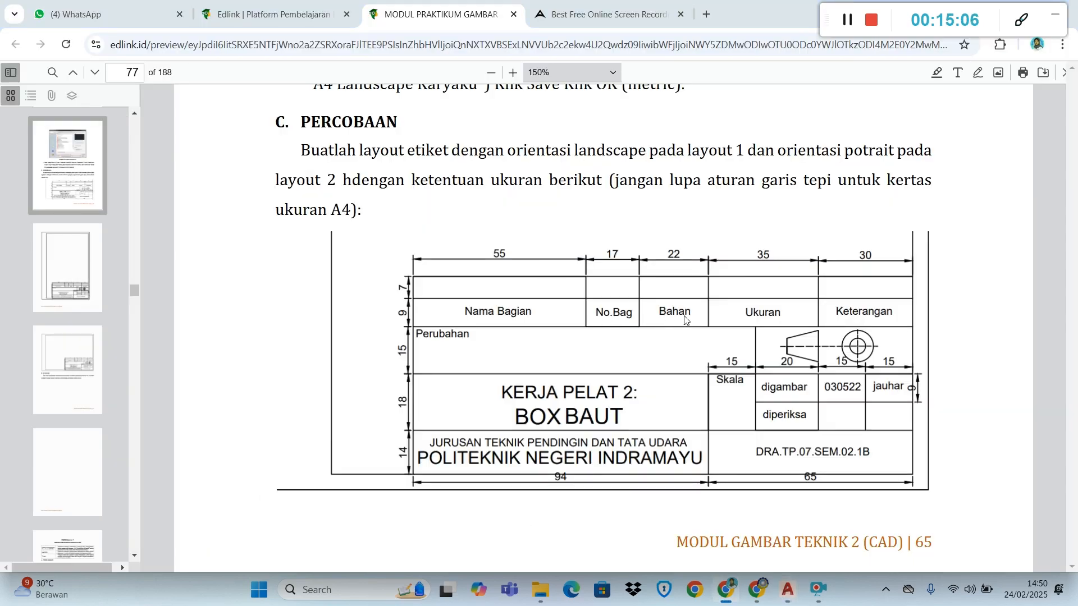
pyautogui.hotkey('alt', 'Tab')
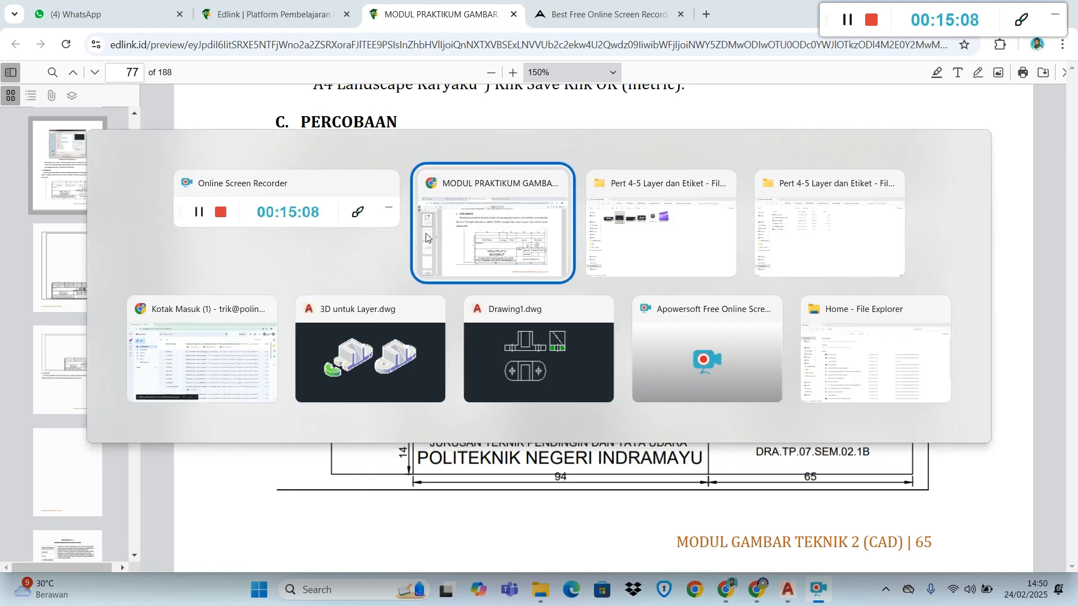
pyautogui.hotkey('alt', 'Tab')
pyautogui.hotkey('alt', 'Tab')
pyautogui.hotkey('alt', 'Tab')
pyautogui.hotkey('alt', 'Tab')
pyautogui.hotkey('alt', 'Tab')
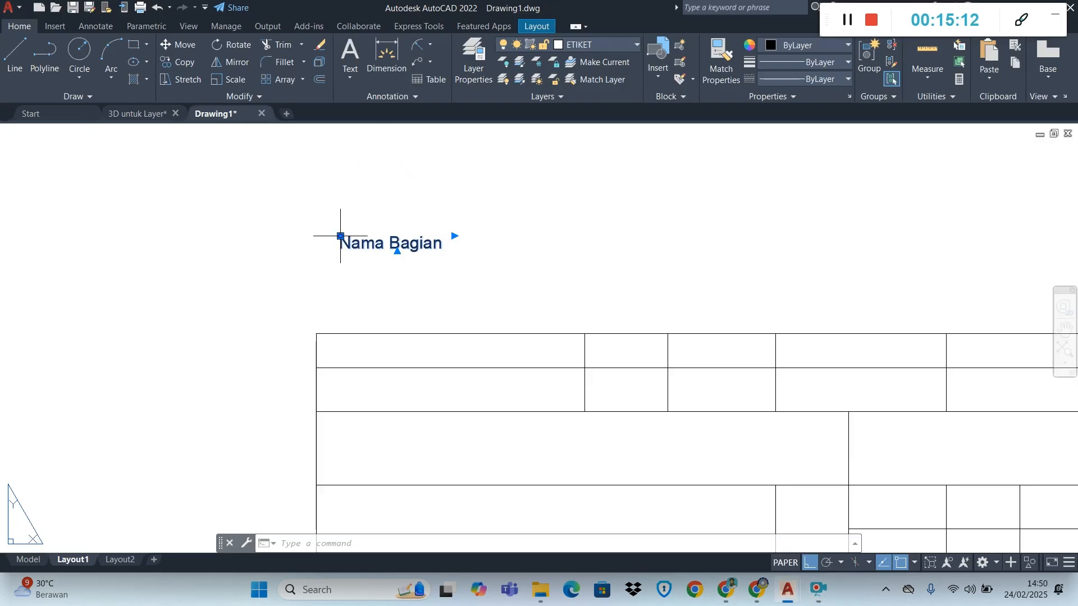
pyautogui.click(342, 236)
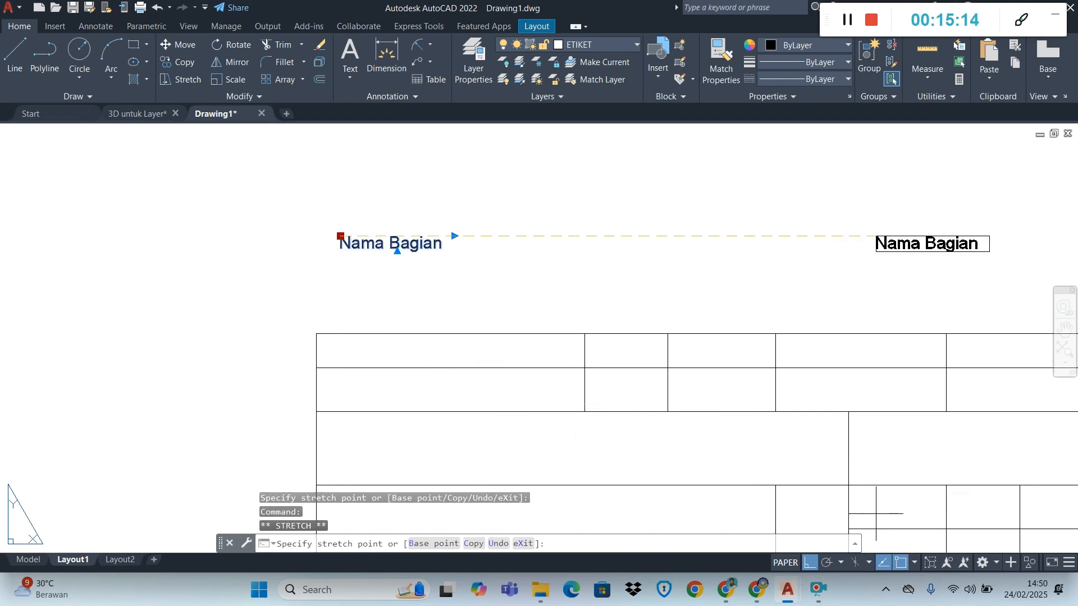
pyautogui.press('F8')
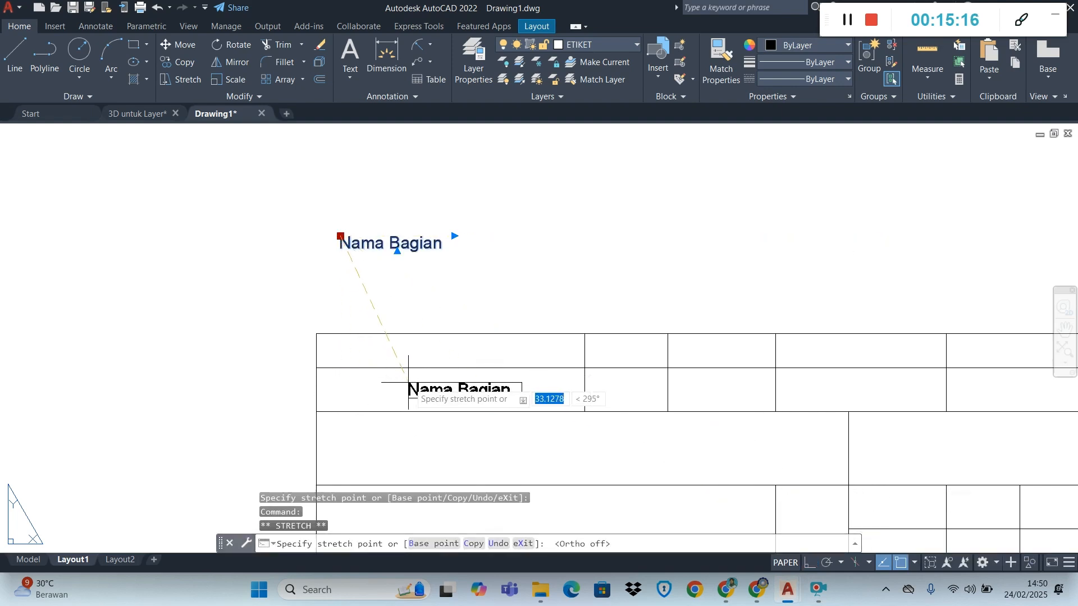
pyautogui.click(398, 382)
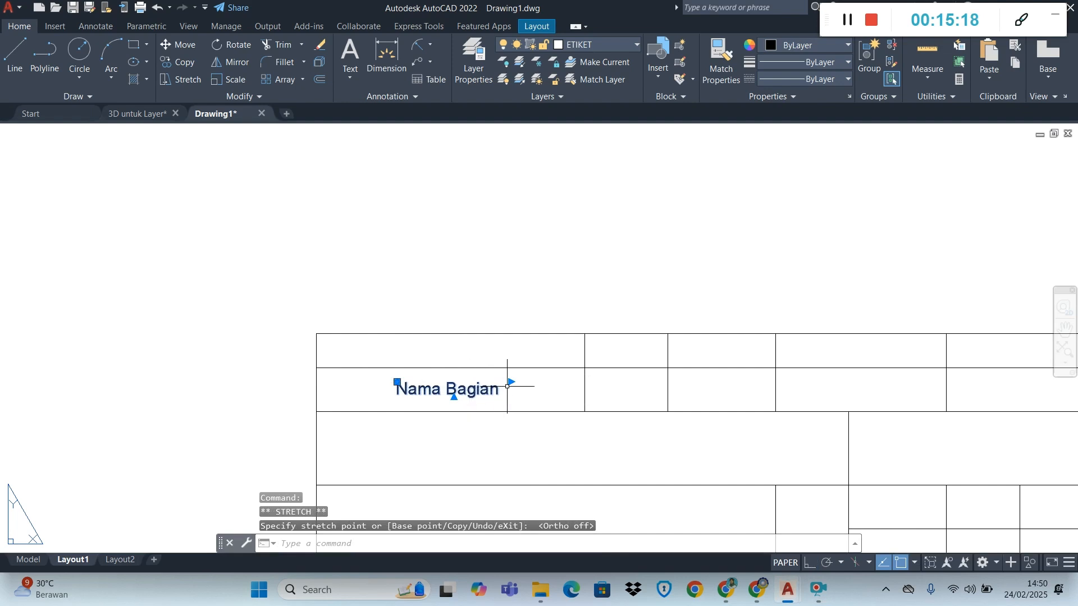
# Copy the "Nama Bagian" text into the four remaining cells of the title block's second row
pyautogui.scroll(2, 583, 386)
pyautogui.scroll(-1, 584, 387)
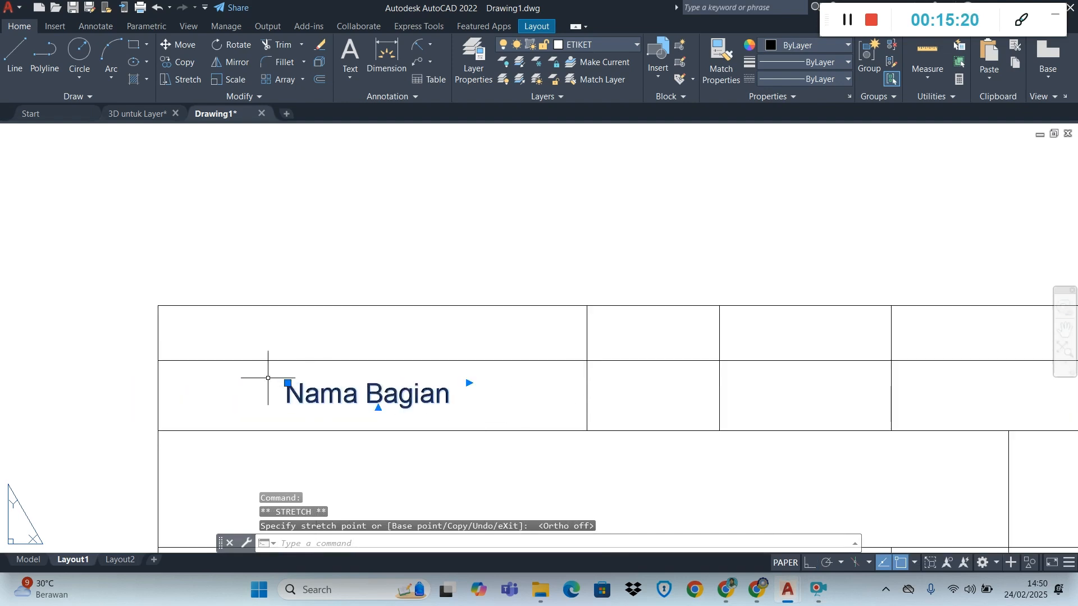
pyautogui.click(179, 61)
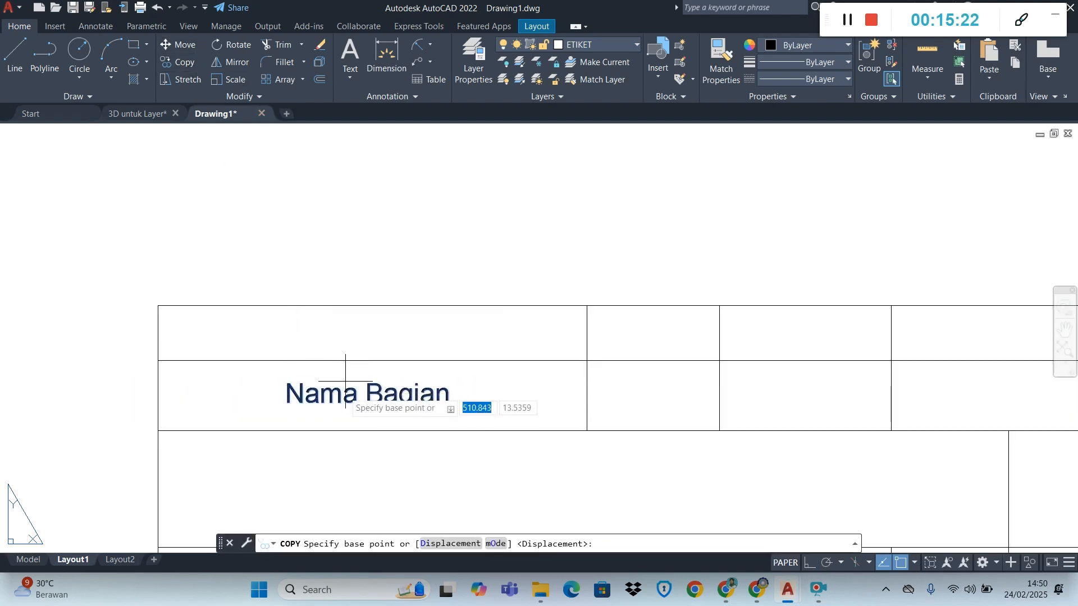
pyautogui.click(324, 405)
pyautogui.click(600, 401)
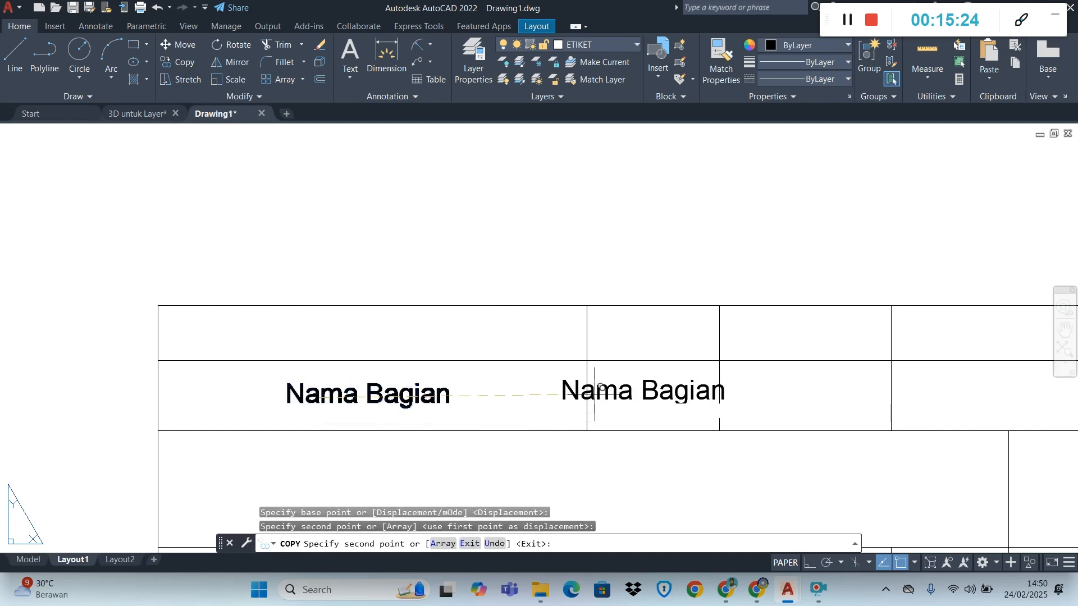
pyautogui.click(763, 391)
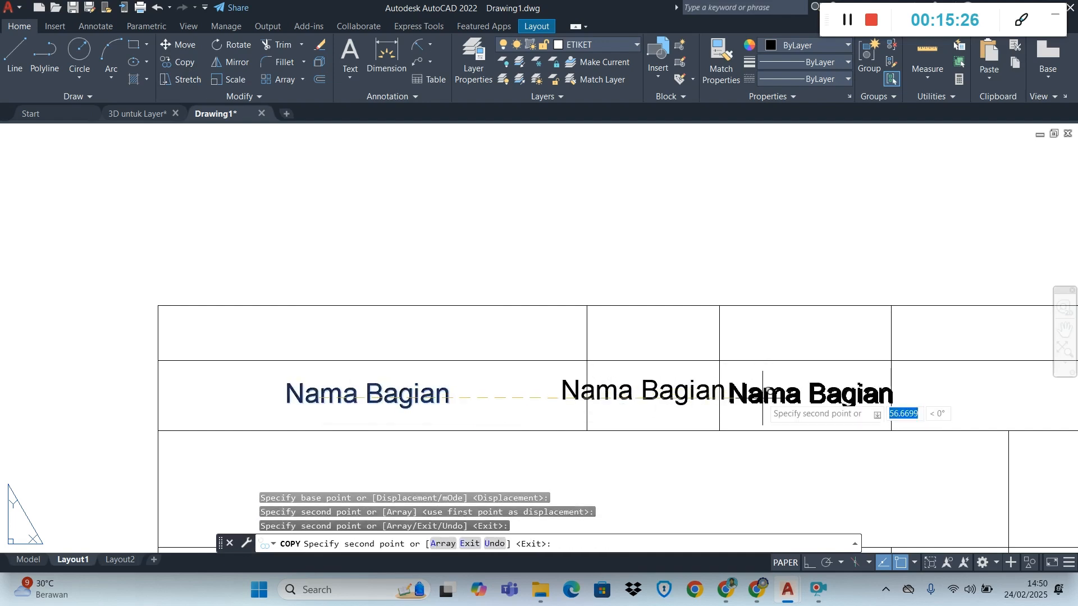
pyautogui.click(947, 394)
pyautogui.scroll(-4, 955, 395)
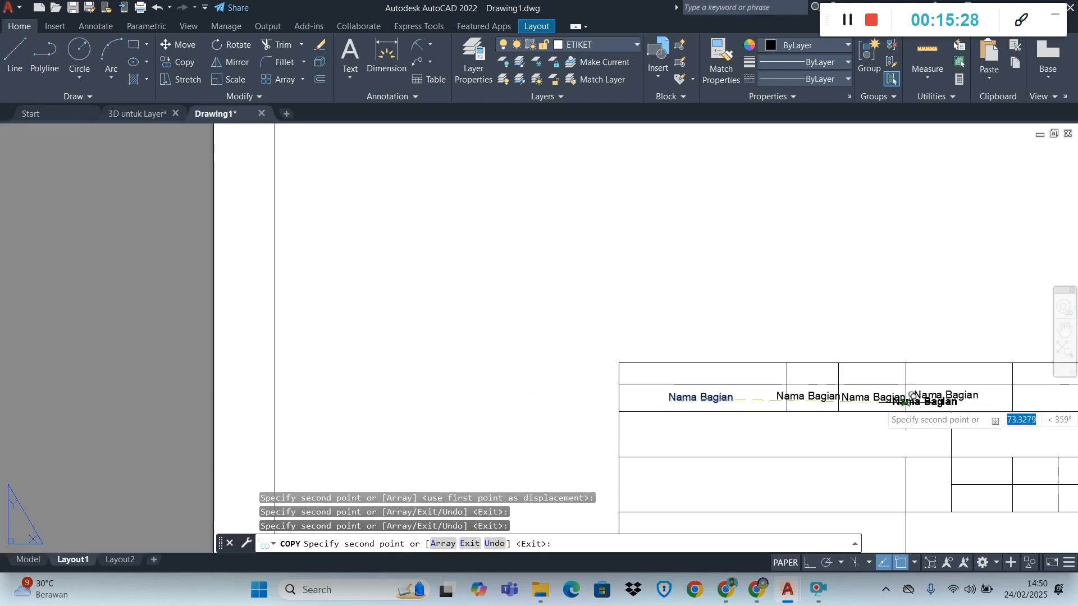
pyautogui.scroll(4, 993, 396)
pyautogui.click(996, 395)
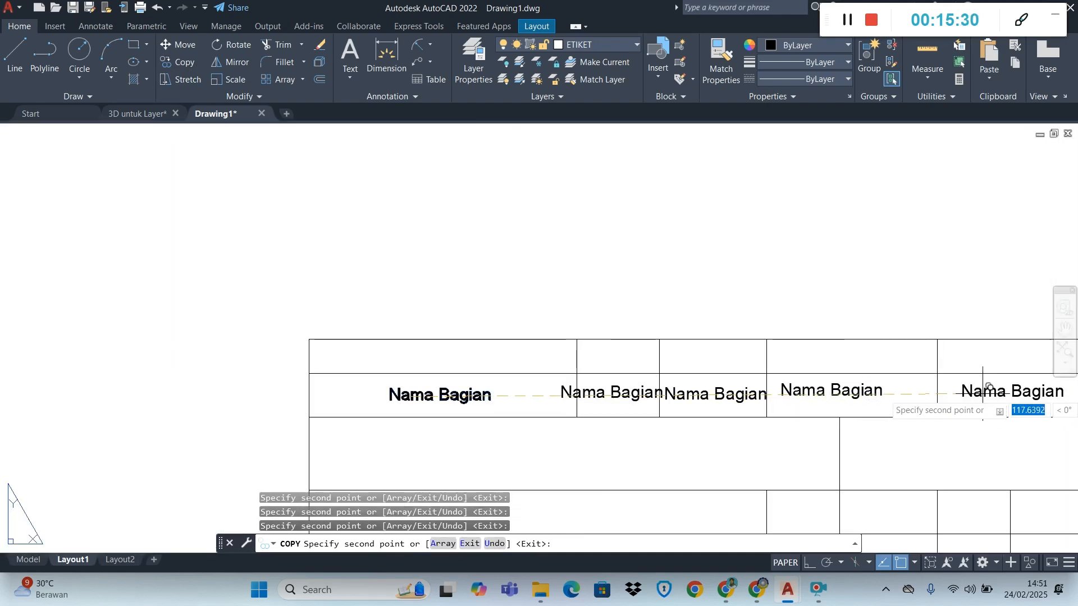
pyautogui.scroll(-4, 811, 438)
pyautogui.scroll(6, 910, 415)
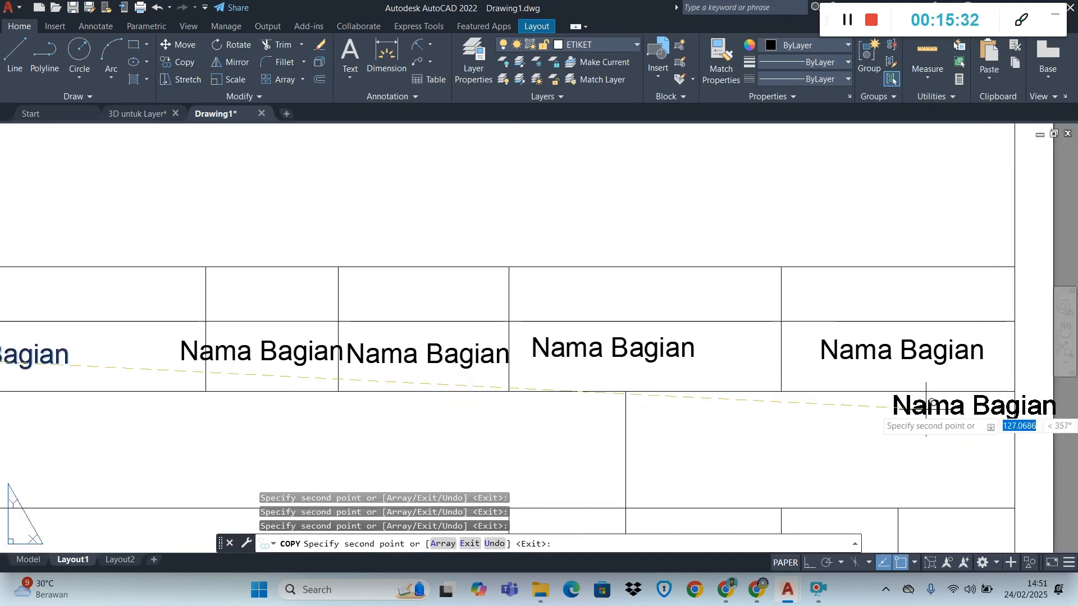
pyautogui.press('Escape')
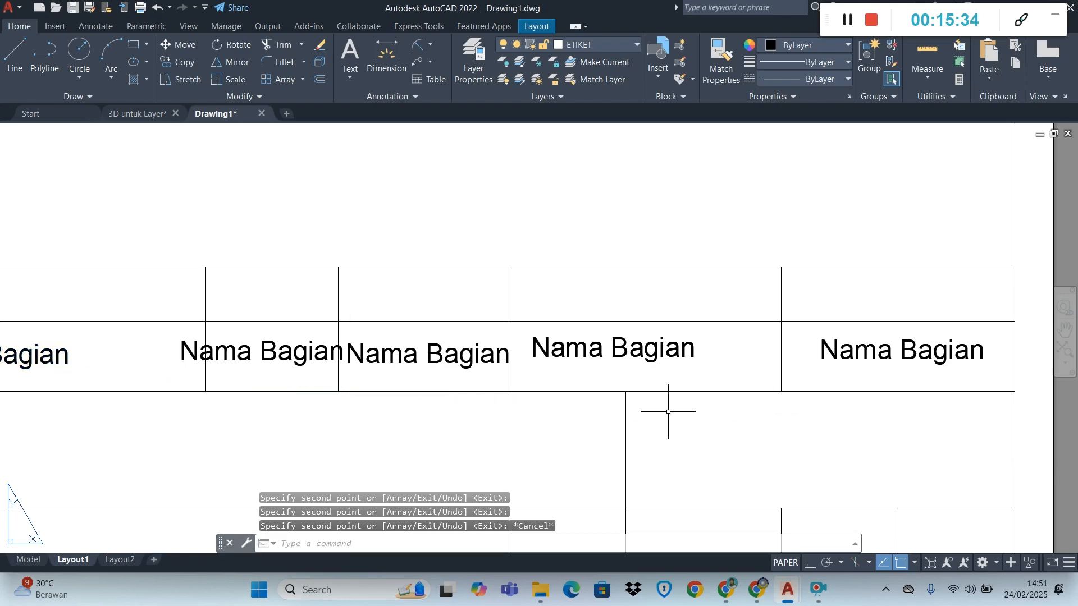
# Check the column labels in the Chrome module PDF, and in AutoCAD change the second cell's text to "No. Bag"
pyautogui.hotkey('alt', 'Tab')
pyautogui.press('Tab')
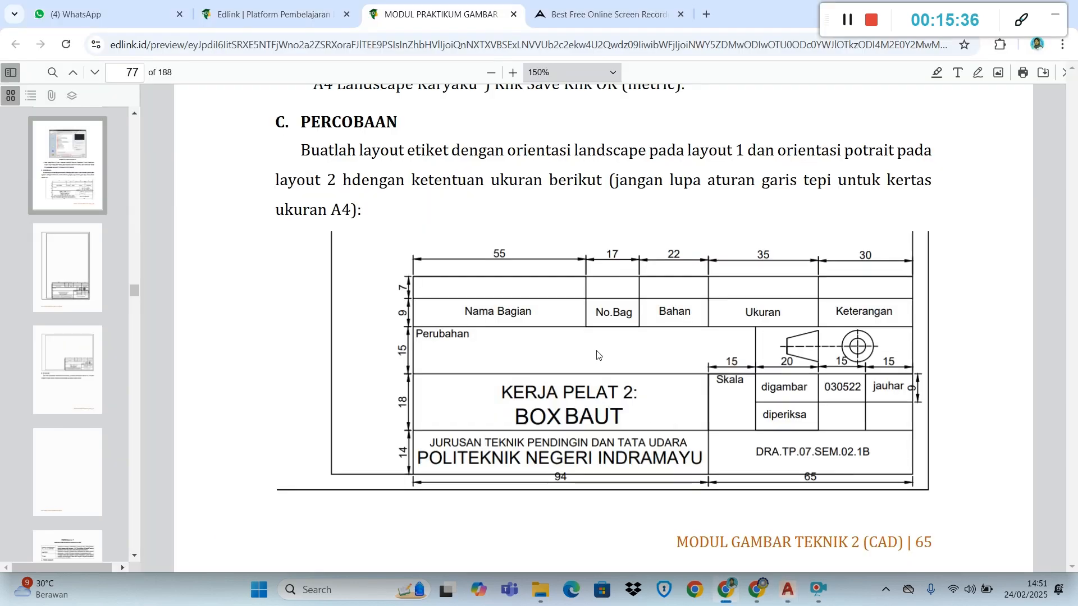
pyautogui.hotkey('alt', 'Tab')
pyautogui.press('Tab')
pyautogui.press('Tab')
pyautogui.press('Tab')
pyautogui.press('Tab')
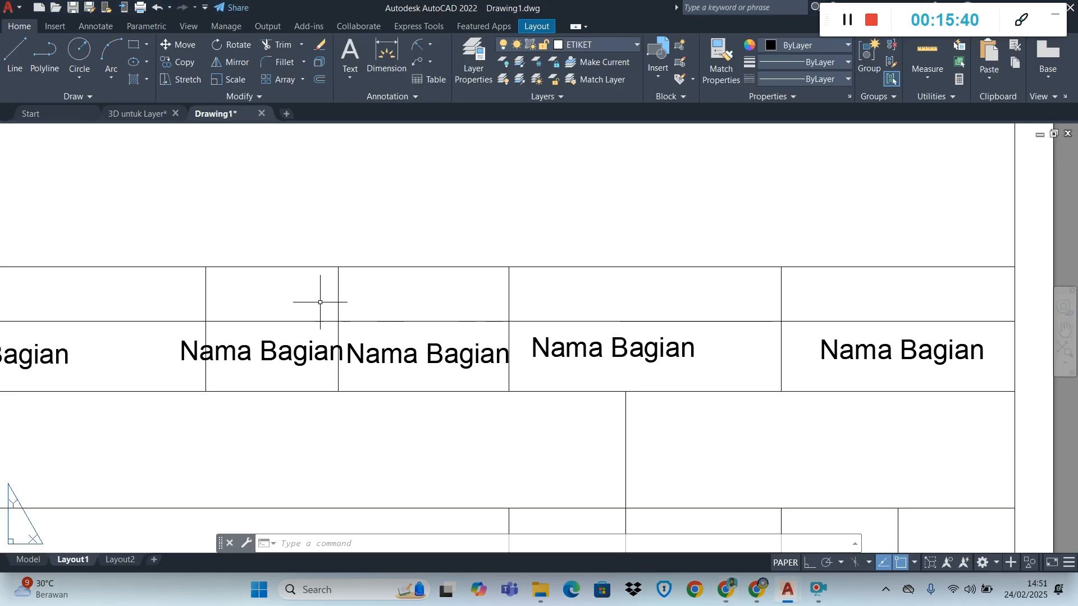
pyautogui.click(259, 357)
pyautogui.click(287, 358)
pyautogui.click(287, 357)
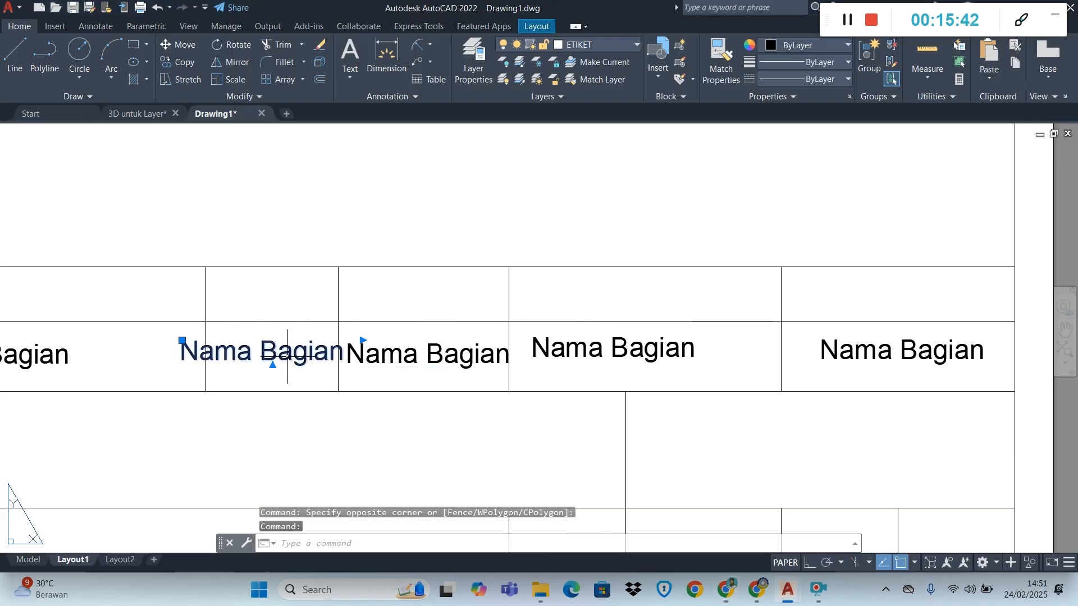
pyautogui.doubleClick(292, 354)
pyautogui.click(291, 353)
pyautogui.hotkey('ctrl', 'a')
pyautogui.write('No. Bag')
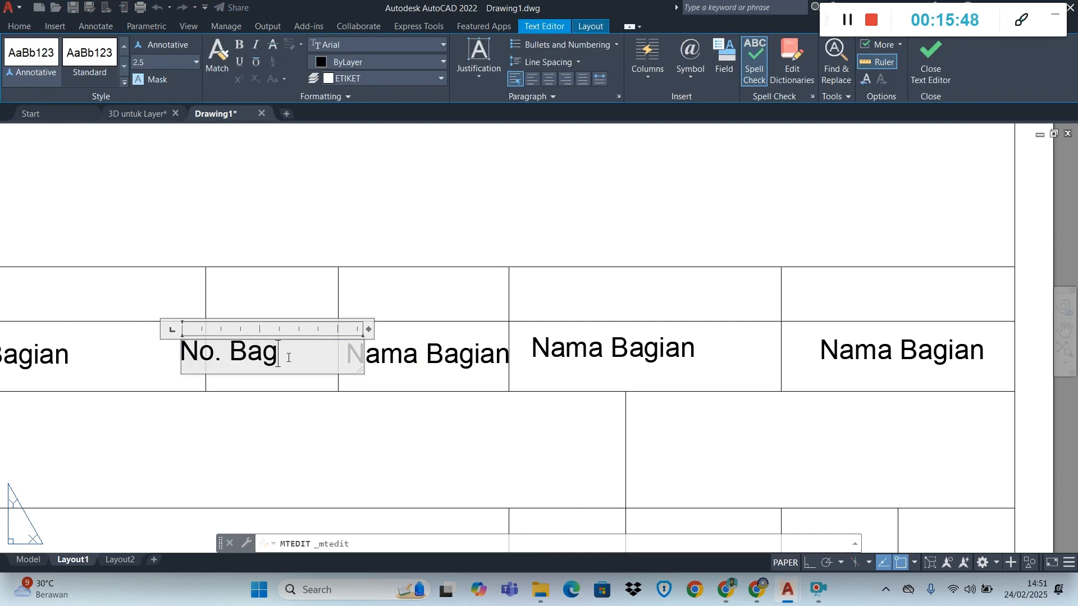
pyautogui.click(404, 366)
# Check the third column's label in the Chrome module PDF, and in AutoCAD change the third cell's text to "Bahan"
pyautogui.hotkey('alt', 'Tab')
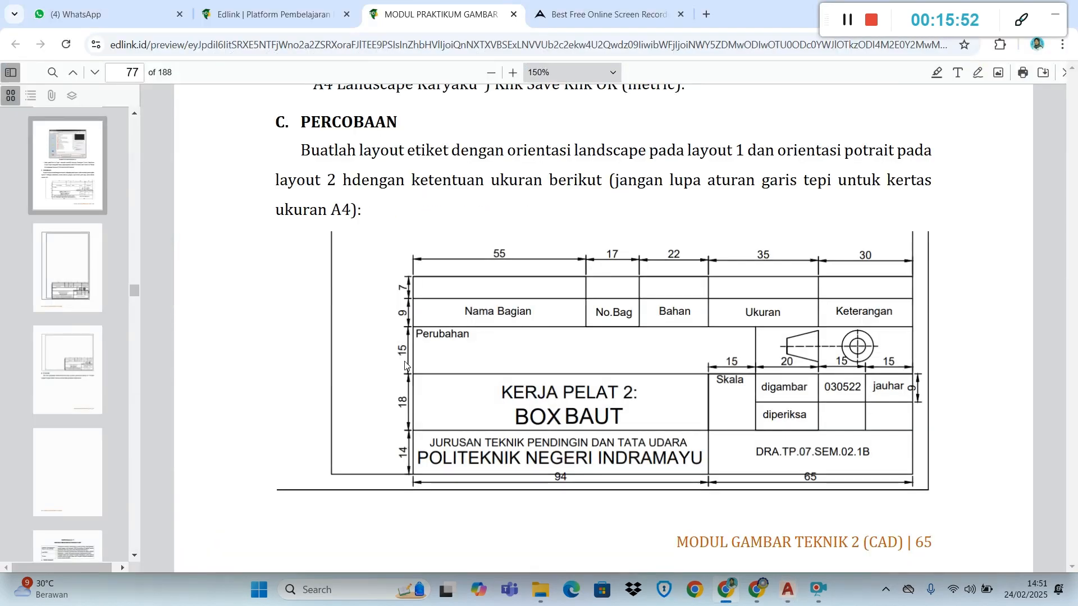
pyautogui.hotkey('alt', 'Tab')
pyautogui.press('Tab')
pyautogui.press('Tab')
pyautogui.press('Tab')
pyautogui.press('Tab')
pyautogui.press('Tab')
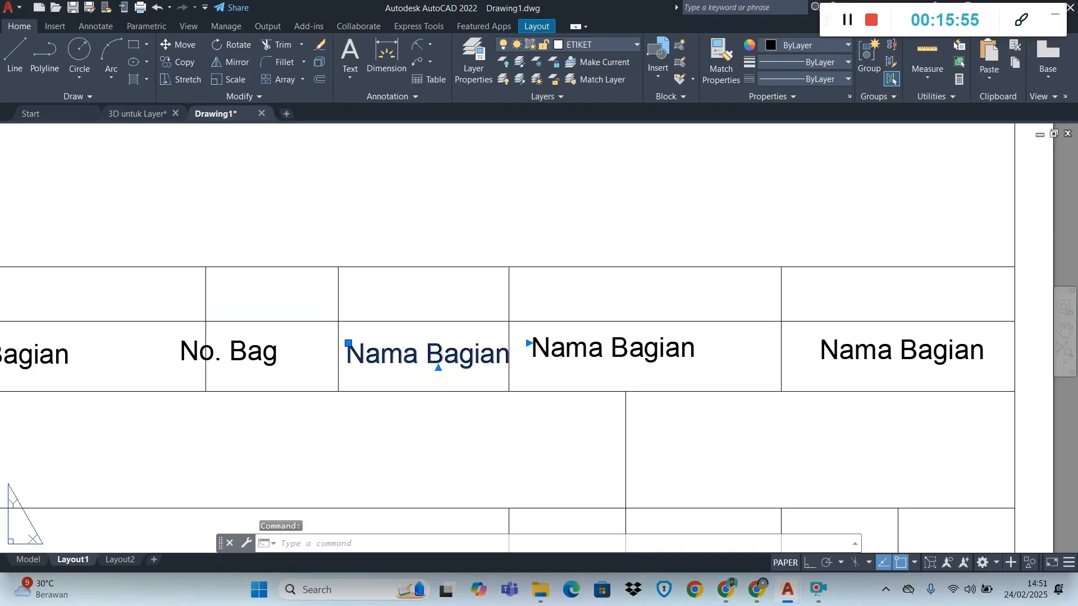
pyautogui.doubleClick(404, 365)
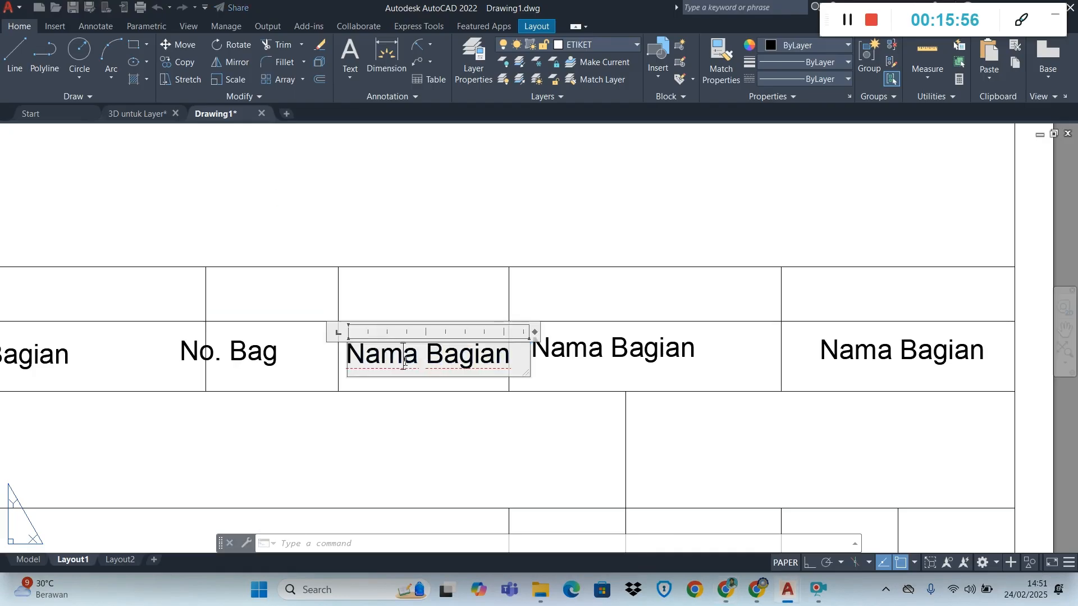
pyautogui.write('Bahan')
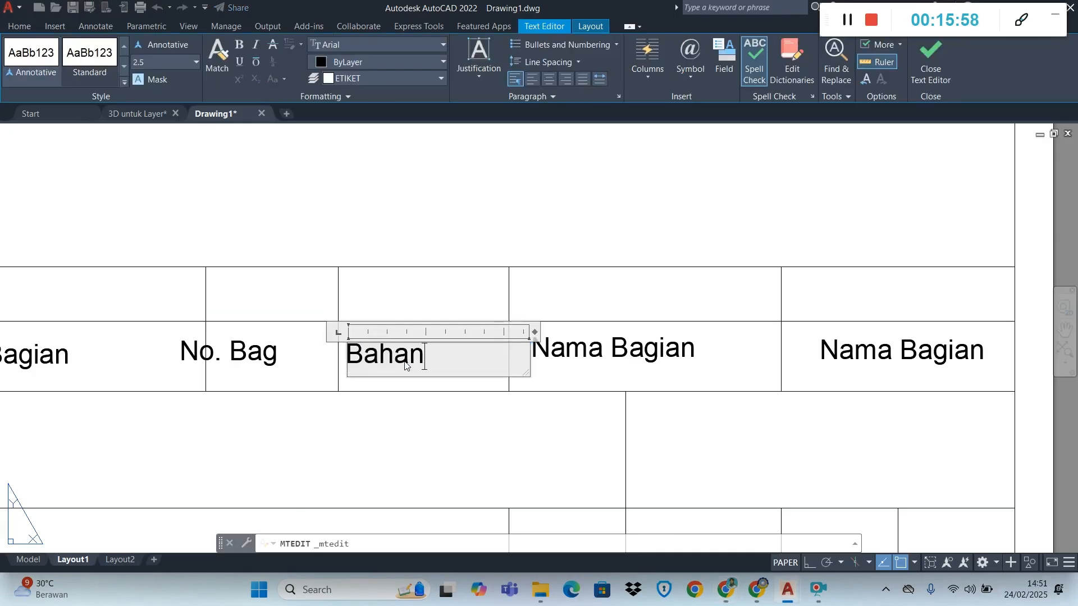
# Change the second row's fourth cell text to "Ukuran" and the fifth cell text to "Keterangan"
pyautogui.click(566, 353)
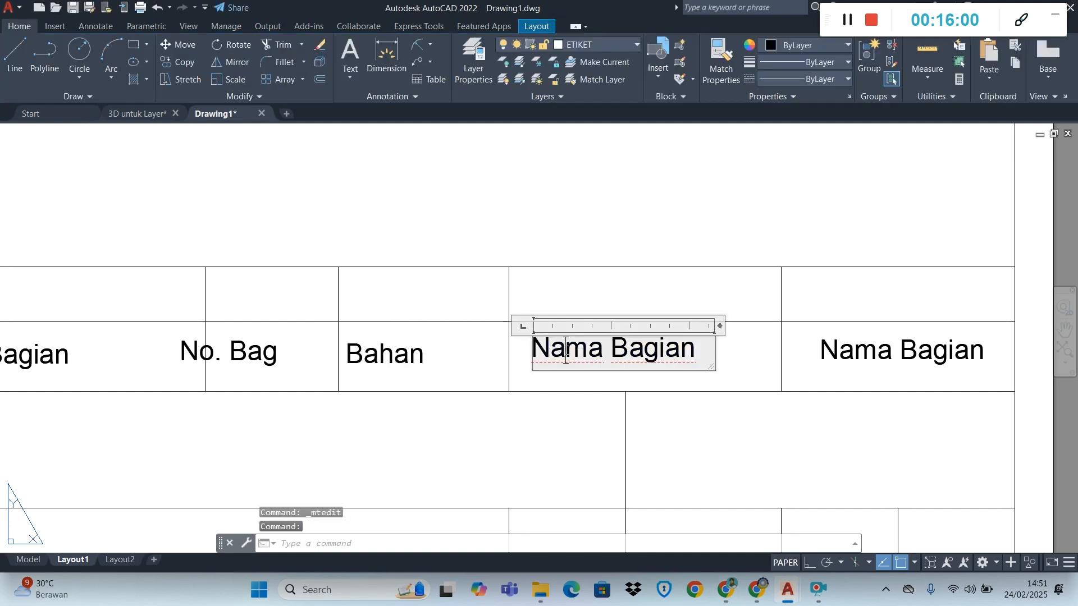
pyautogui.doubleClick(565, 353)
pyautogui.write('Ukuran')
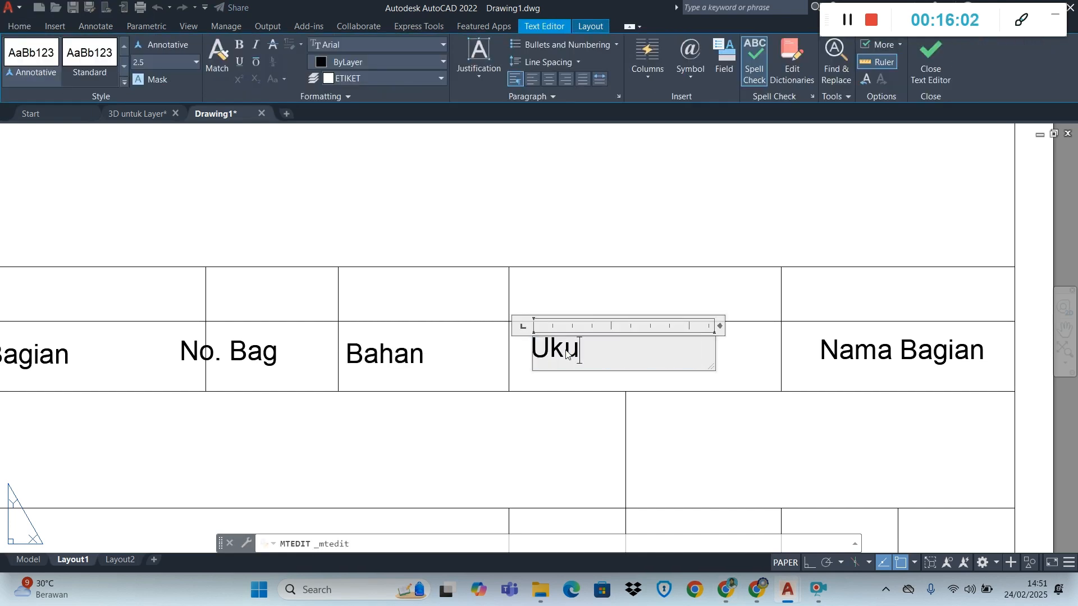
pyautogui.click(881, 363)
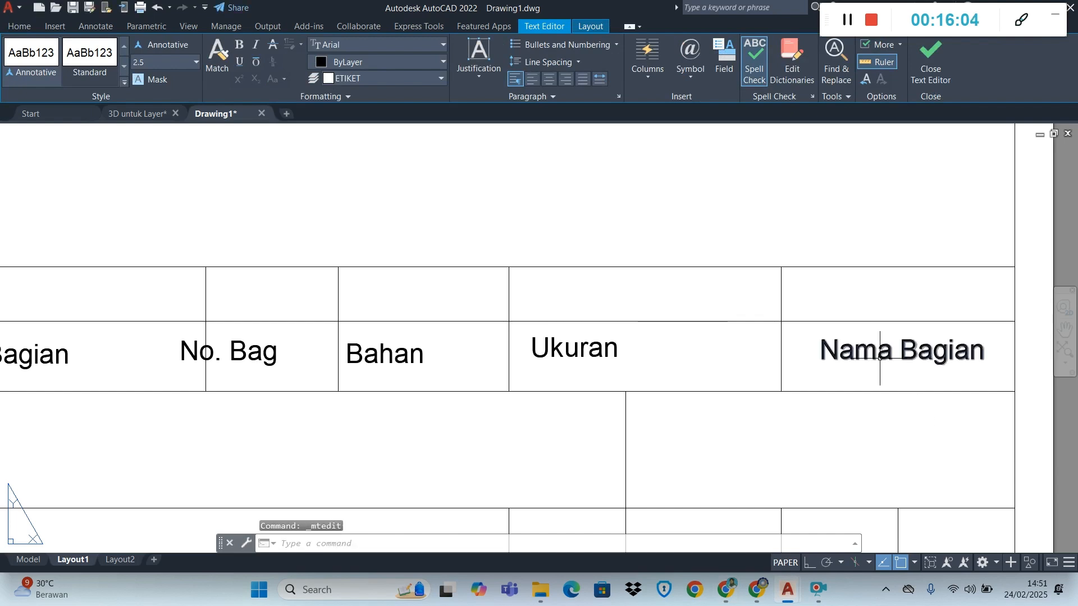
pyautogui.doubleClick(880, 364)
pyautogui.write('Keterang')
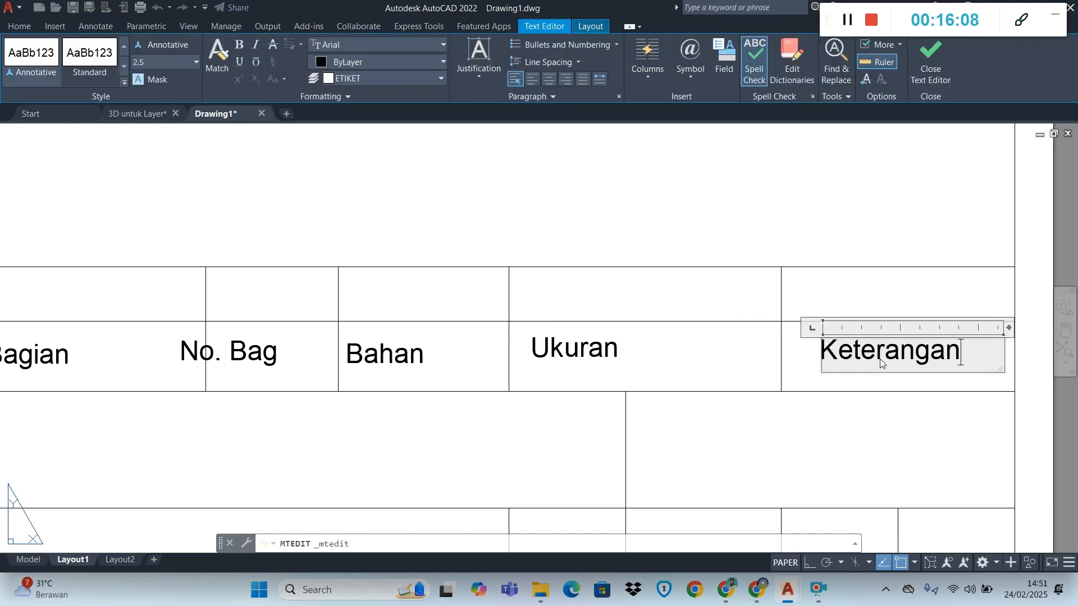
pyautogui.click(483, 469)
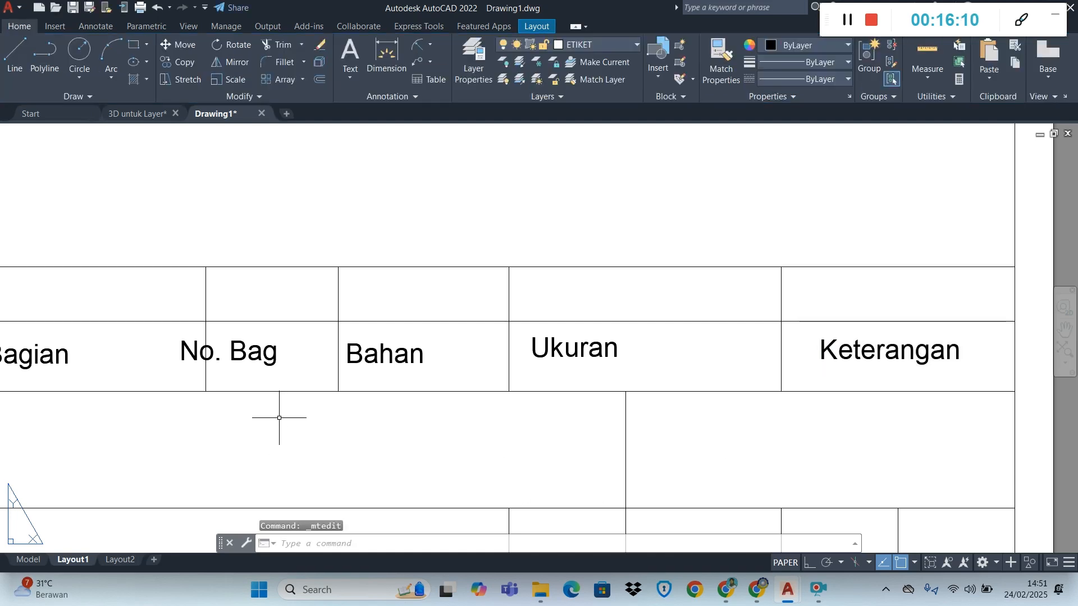
# Move the "No. Bag" text off the dividing line so that it sits centred inside the second cell
pyautogui.click(242, 355)
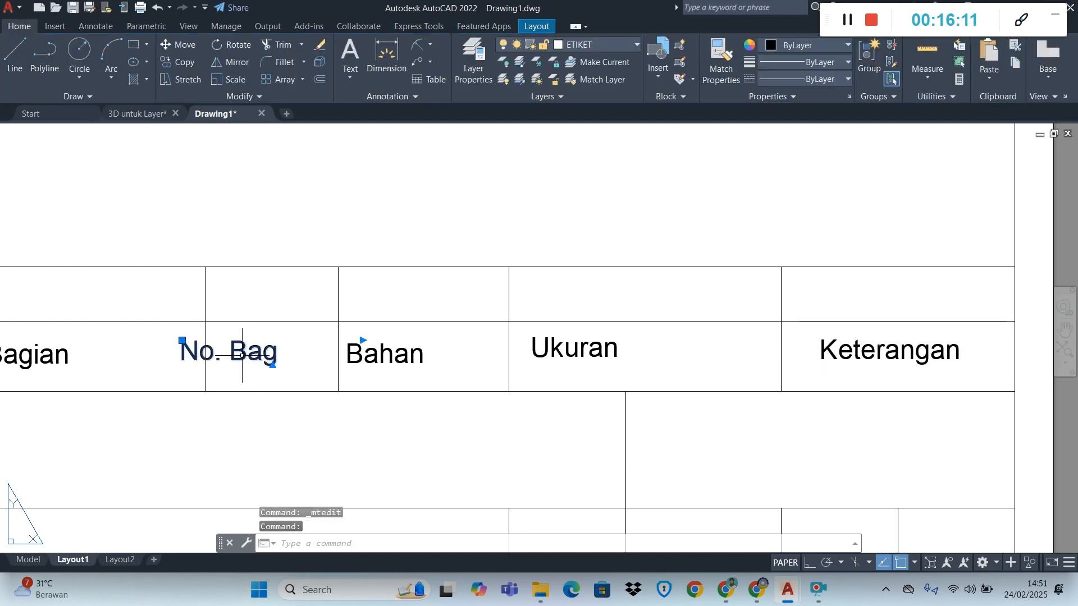
pyautogui.click(182, 340)
pyautogui.scroll(4, 207, 340)
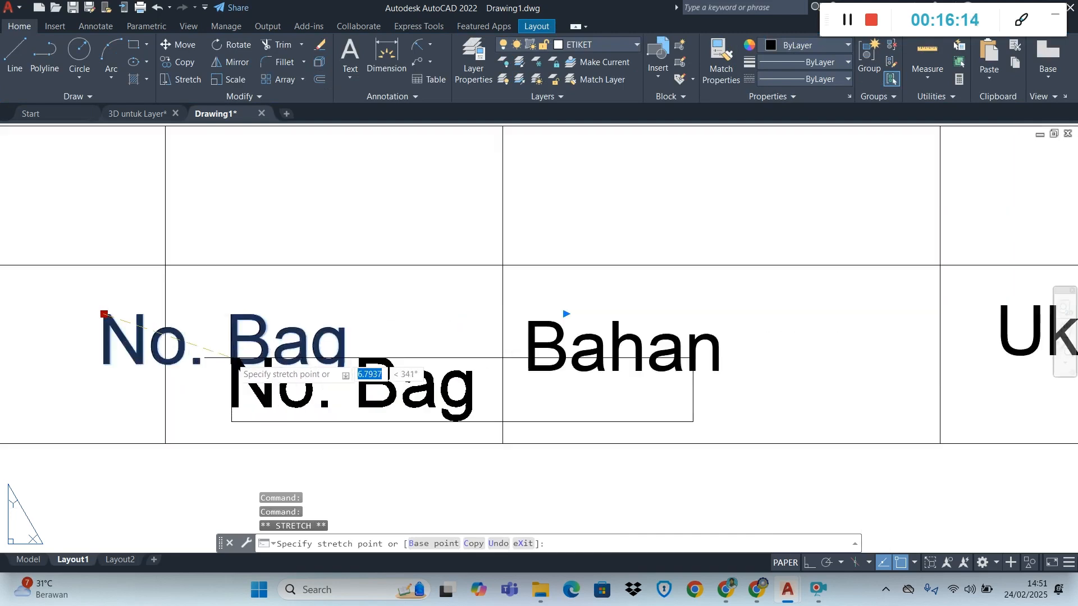
pyautogui.click(199, 321)
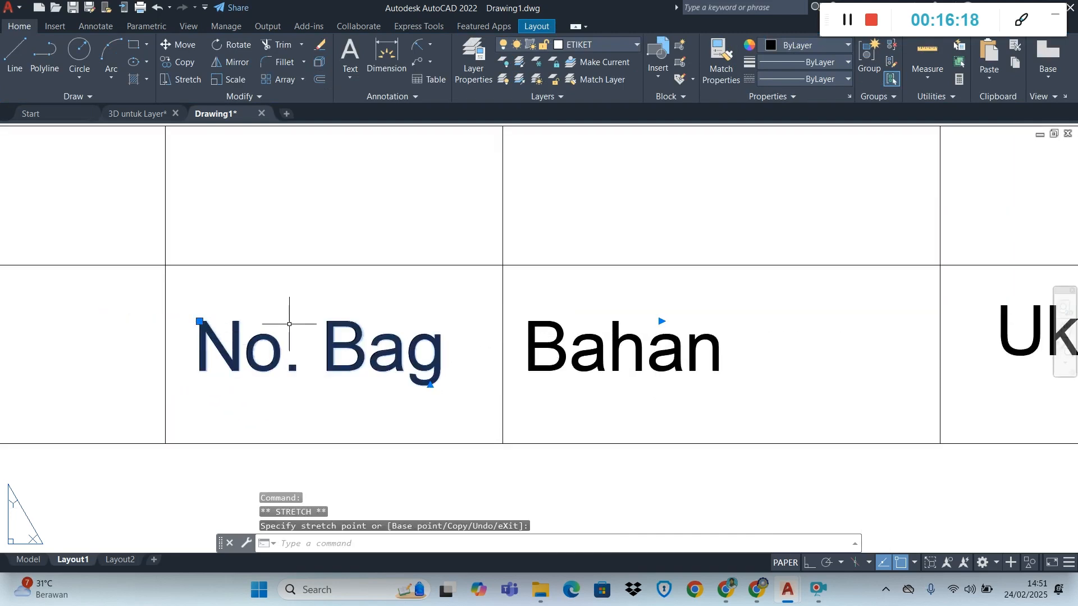
pyautogui.press('Escape')
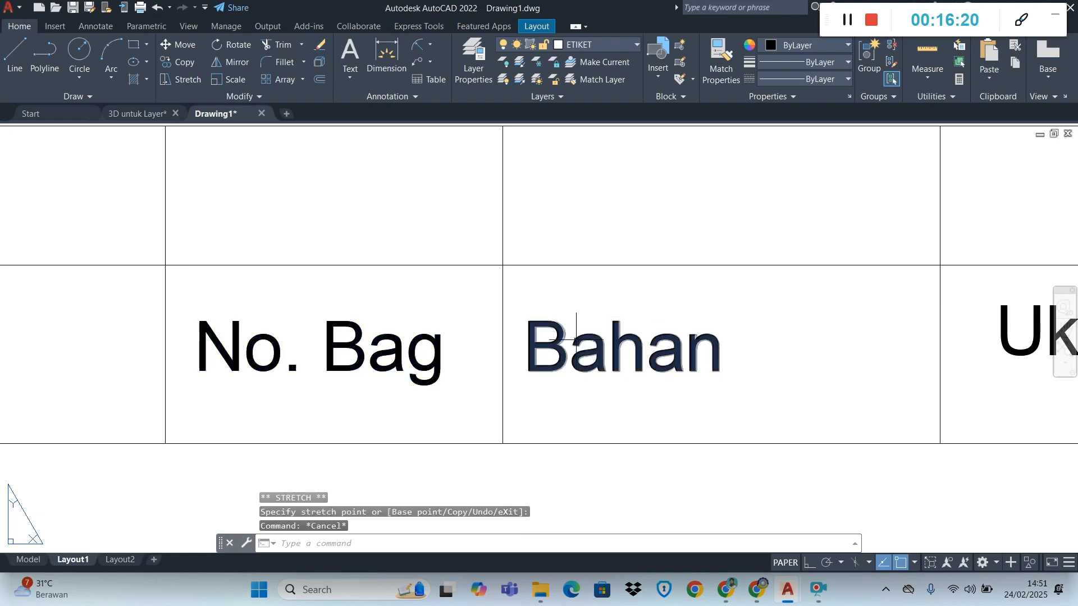
# Shift the "Bahan" text away from its cell's left line and narrow its frame to just past the last letter
pyautogui.click(564, 343)
pyautogui.click(550, 343)
pyautogui.click(528, 321)
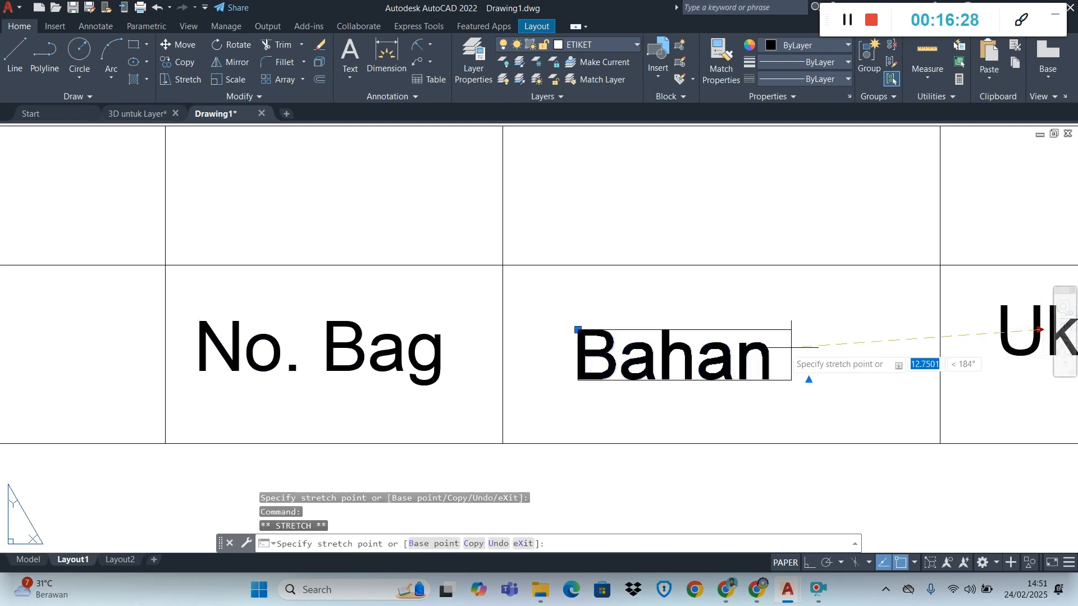
pyautogui.press('Escape')
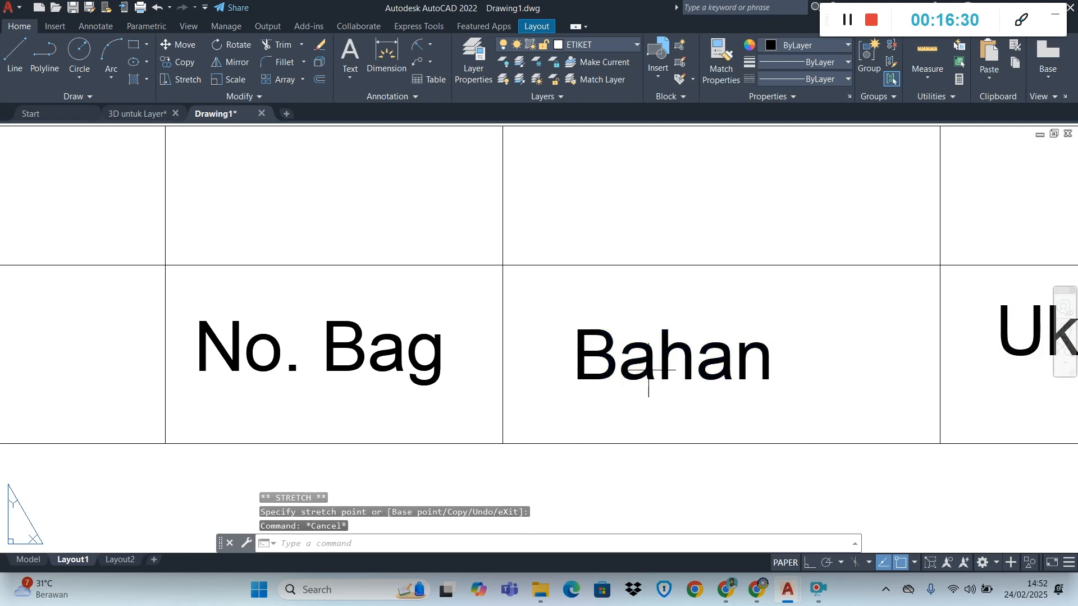
# Move the "Bahan" text to the centre of the second row's third cell
pyautogui.click(605, 360)
pyautogui.click(582, 313)
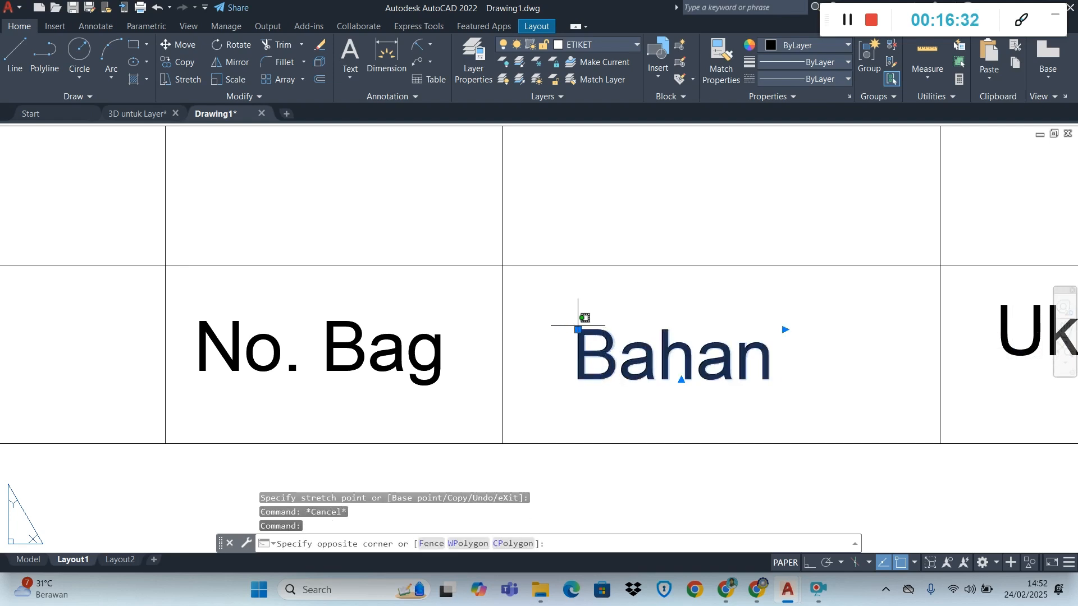
pyautogui.click(578, 329)
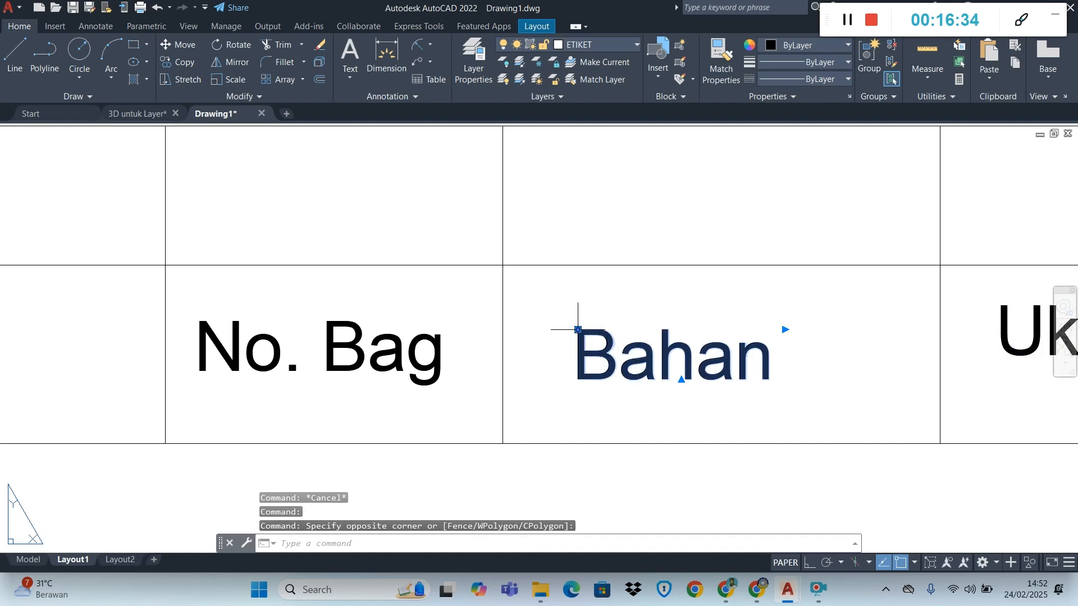
pyautogui.click(577, 329)
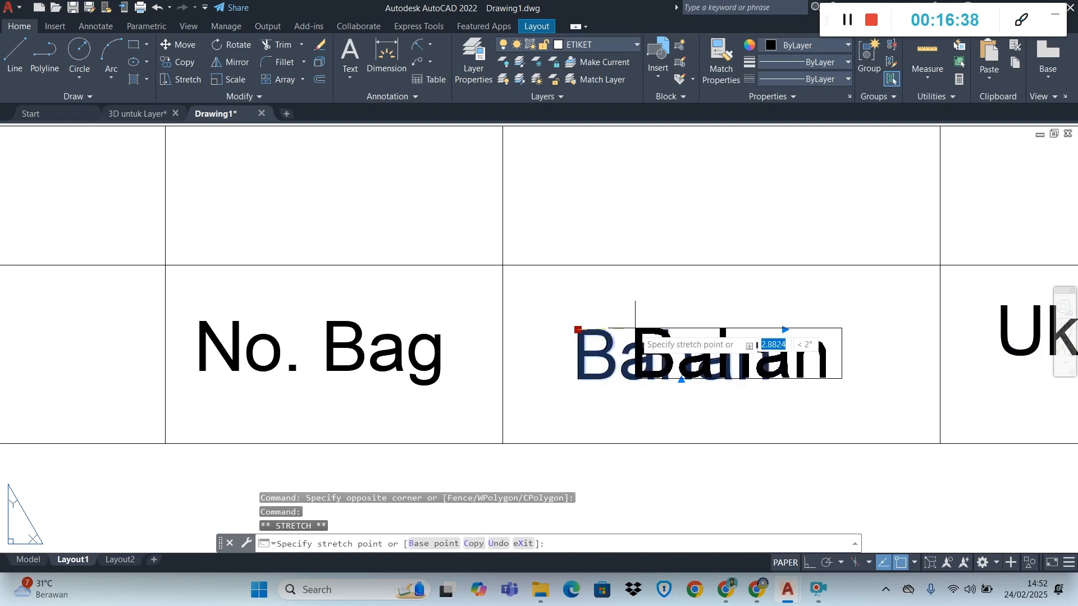
pyautogui.click(636, 323)
pyautogui.scroll(-8, 813, 382)
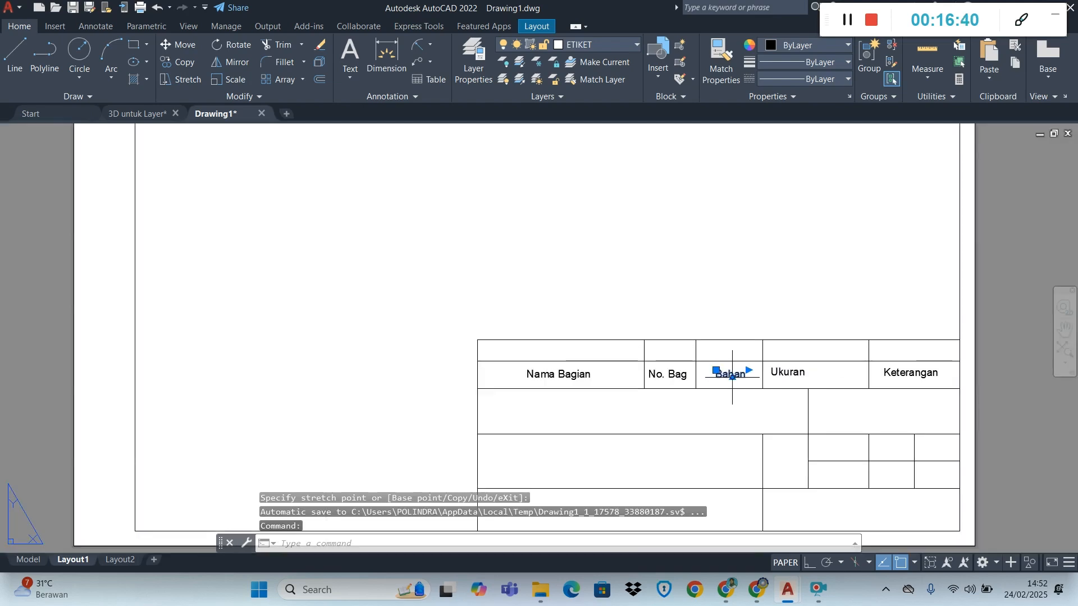
pyautogui.scroll(6, 824, 379)
pyautogui.scroll(2, 823, 379)
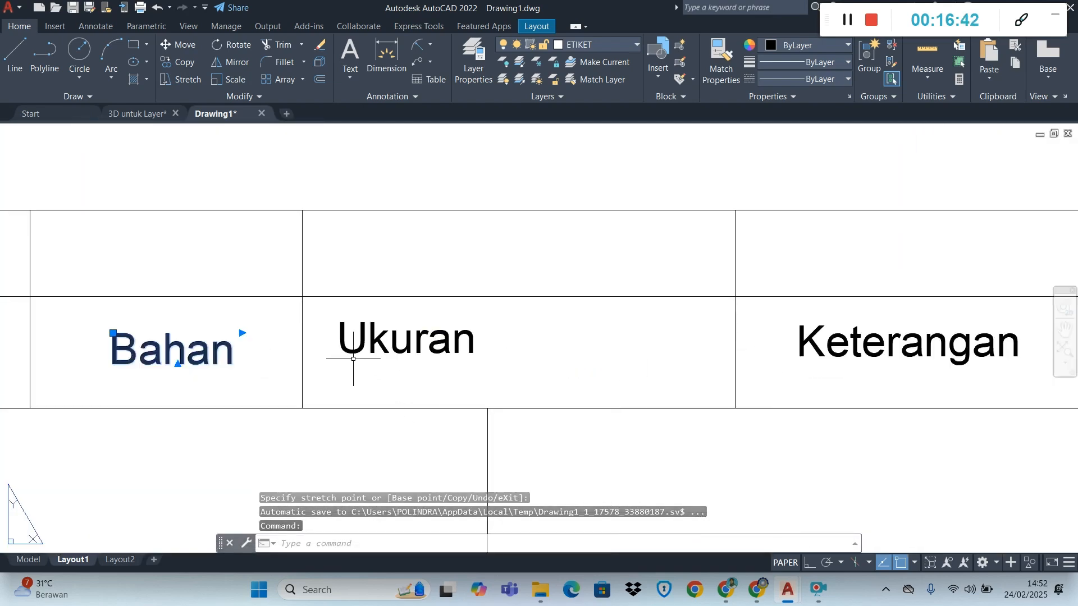
pyautogui.press('Escape')
# Centre the "Ukuran" text in the fourth cell and narrow its frame to just past the last letter
pyautogui.click(346, 339)
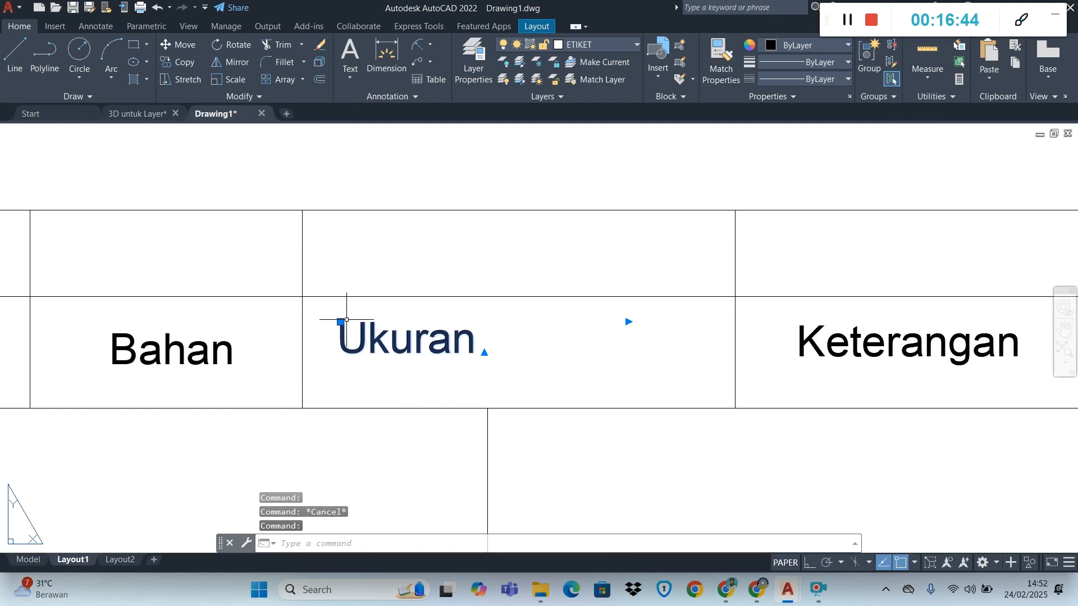
pyautogui.click(340, 322)
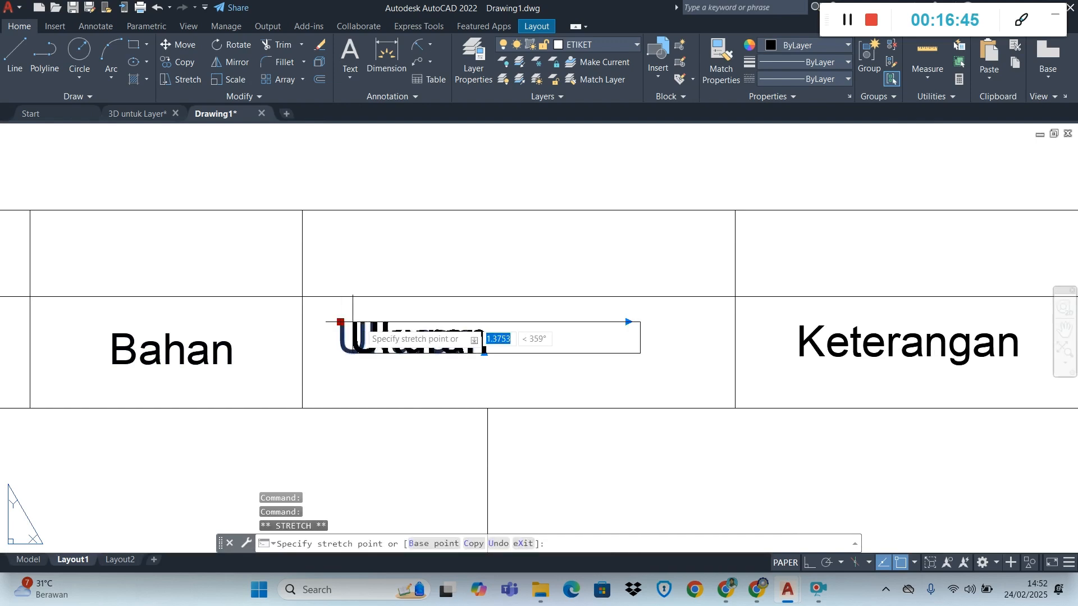
pyautogui.click(441, 334)
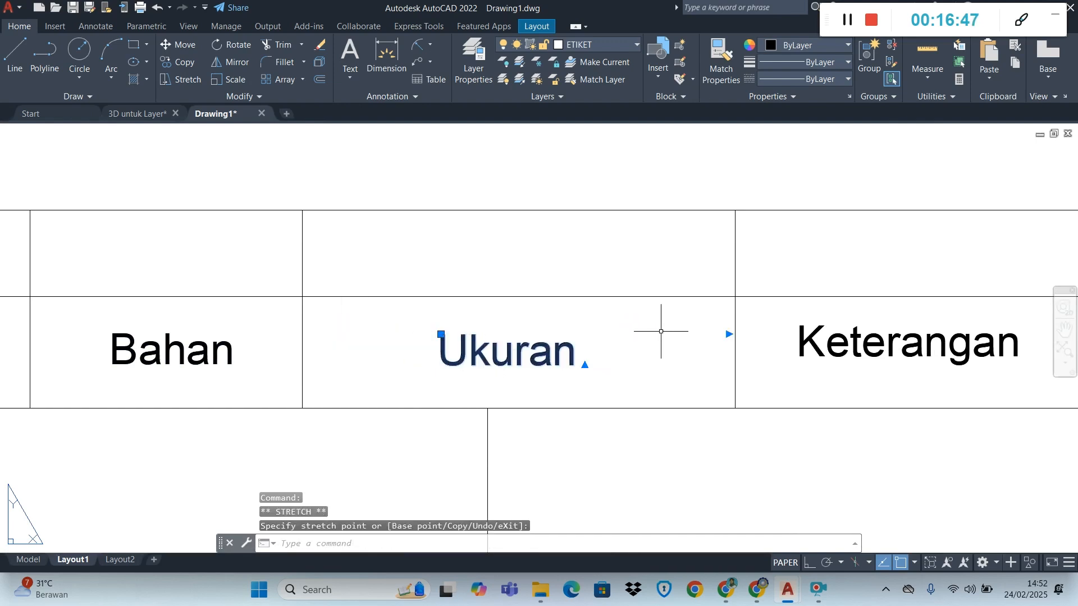
pyautogui.click(728, 334)
pyautogui.press('Escape')
pyautogui.press('Escape')
# Narrow the "Keterangan" text frame to just past the last letter and centre the text in the fifth cell
pyautogui.click(803, 333)
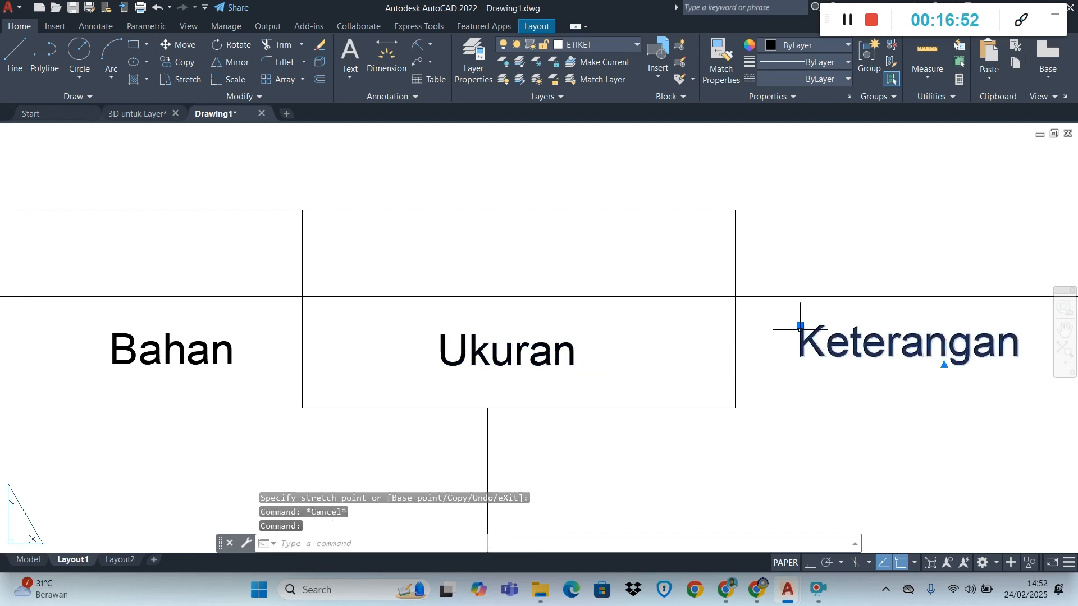
pyautogui.scroll(-3, 810, 346)
pyautogui.scroll(2, 934, 331)
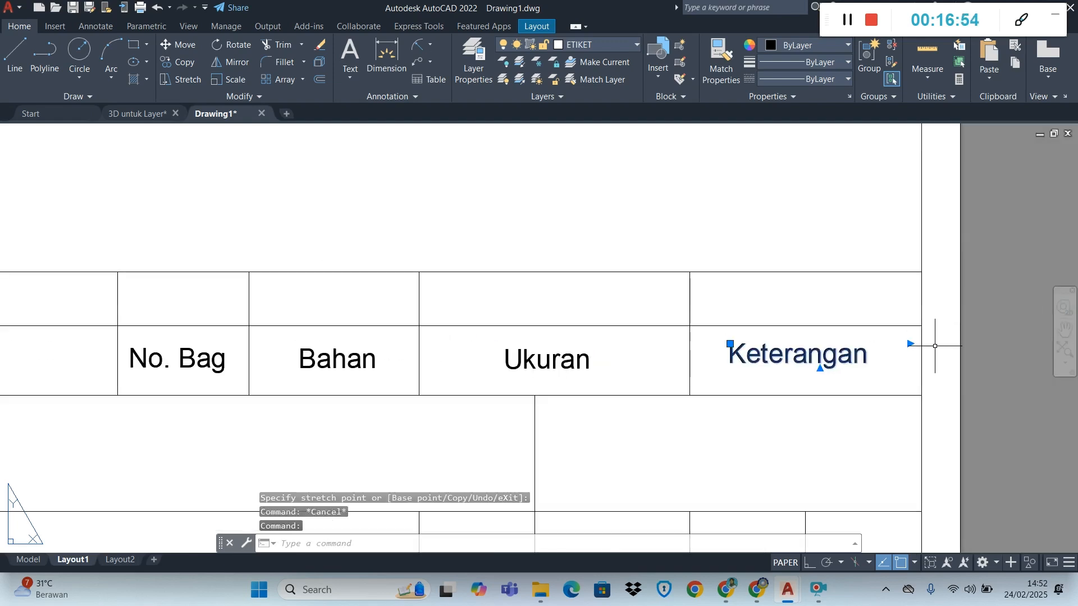
pyautogui.click(911, 343)
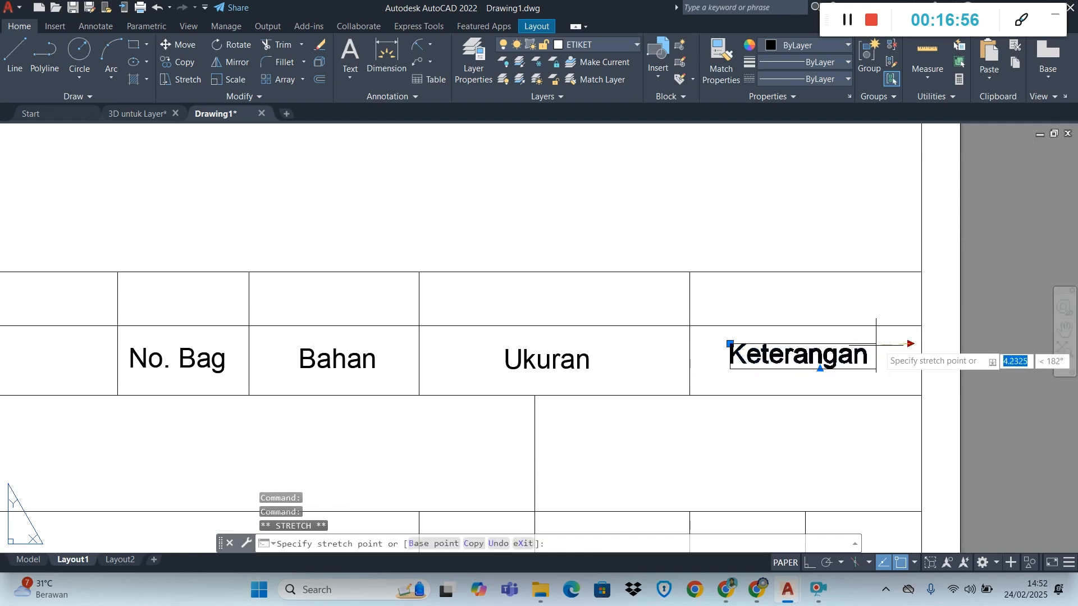
pyautogui.click(879, 344)
pyautogui.click(730, 344)
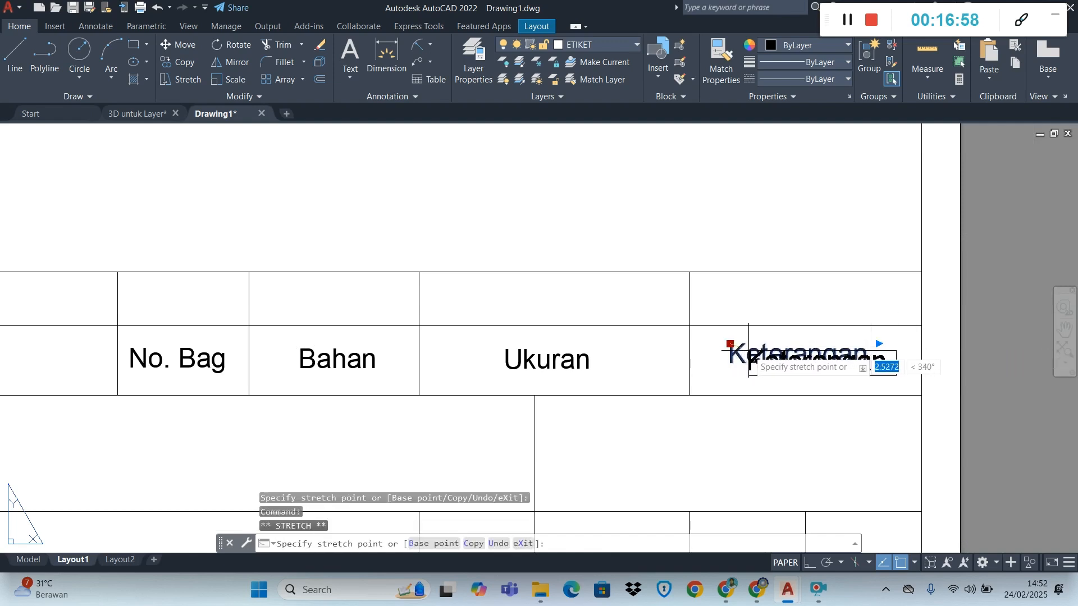
pyautogui.click(747, 348)
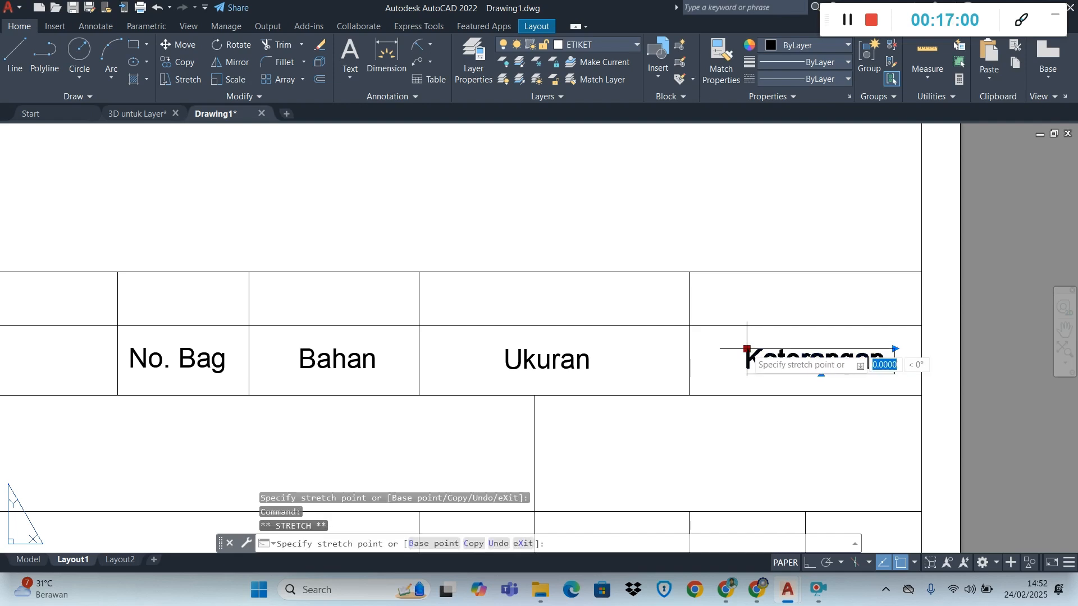
pyautogui.click(739, 349)
pyautogui.press('Escape')
# Look over the title block's second row, and switch to the Chrome module PDF to check the remaining labels
pyautogui.scroll(-4, 896, 364)
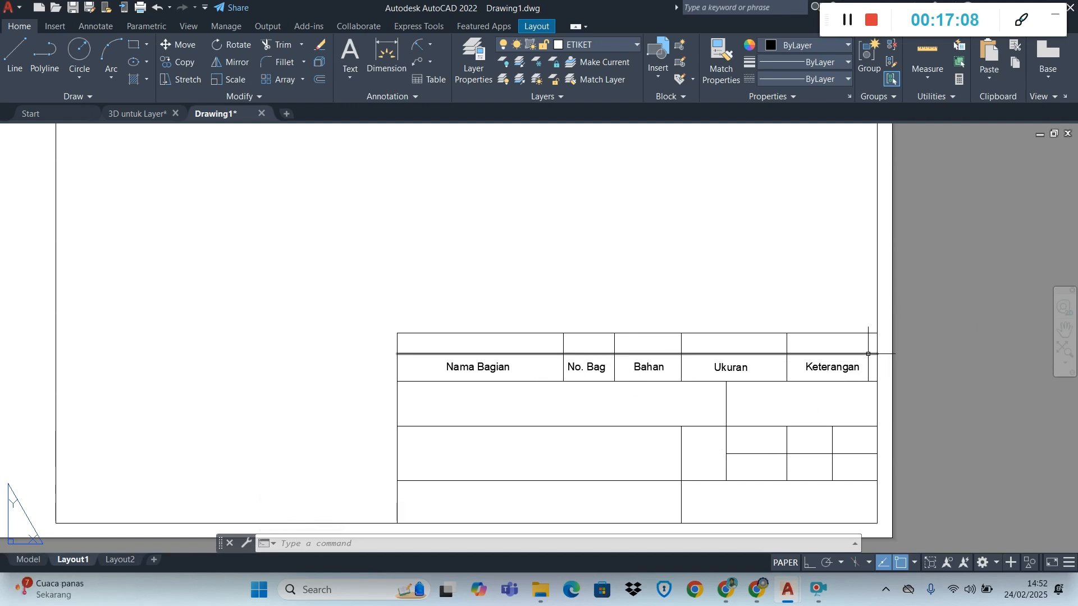
pyautogui.scroll(-2, 850, 366)
pyautogui.scroll(2, 808, 337)
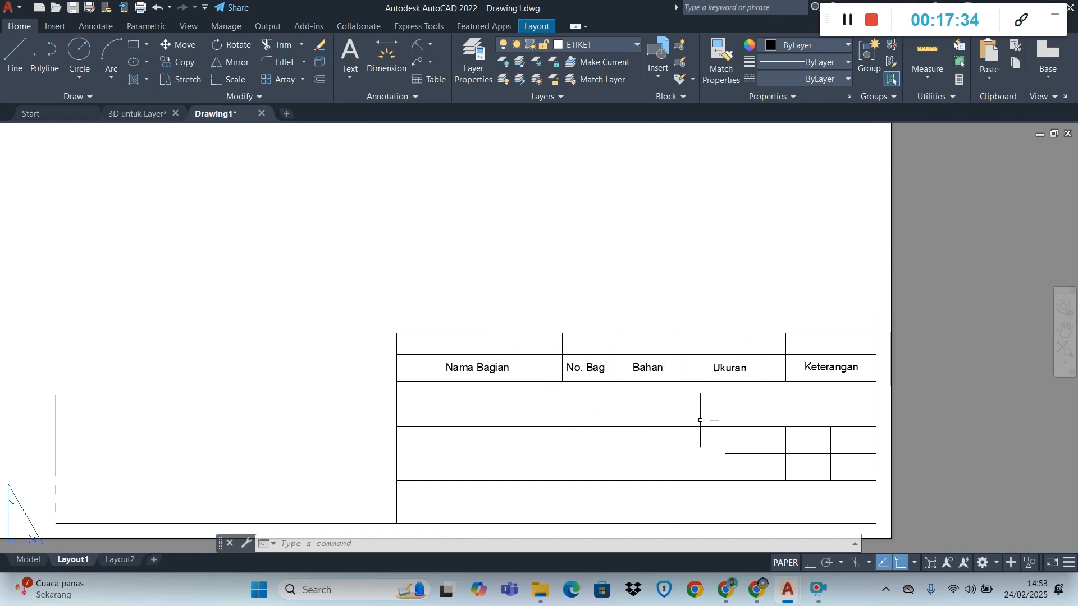
pyautogui.hotkey('alt', 'Tab')
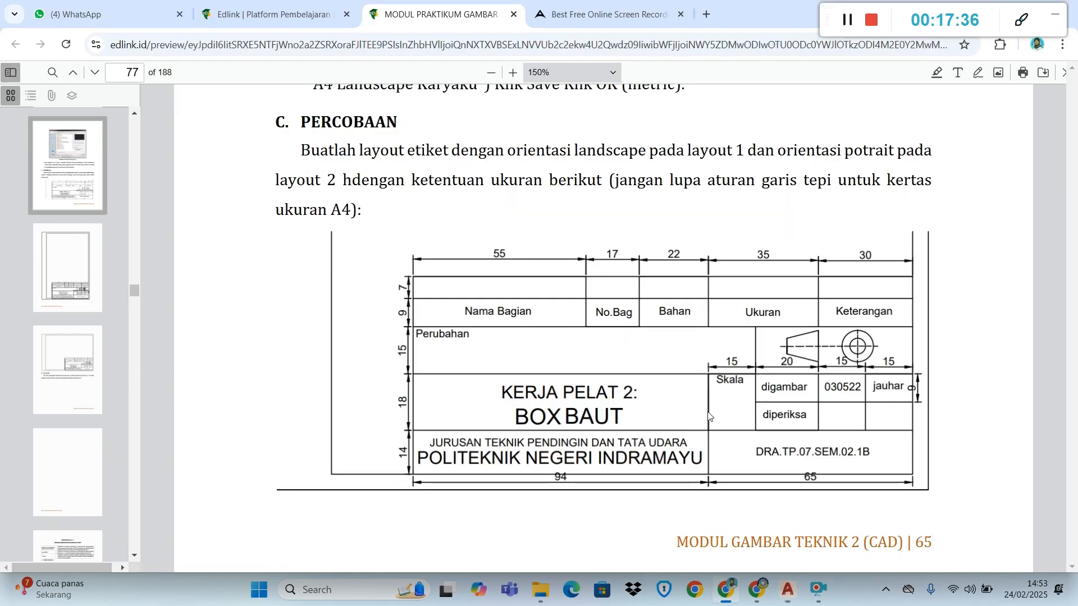
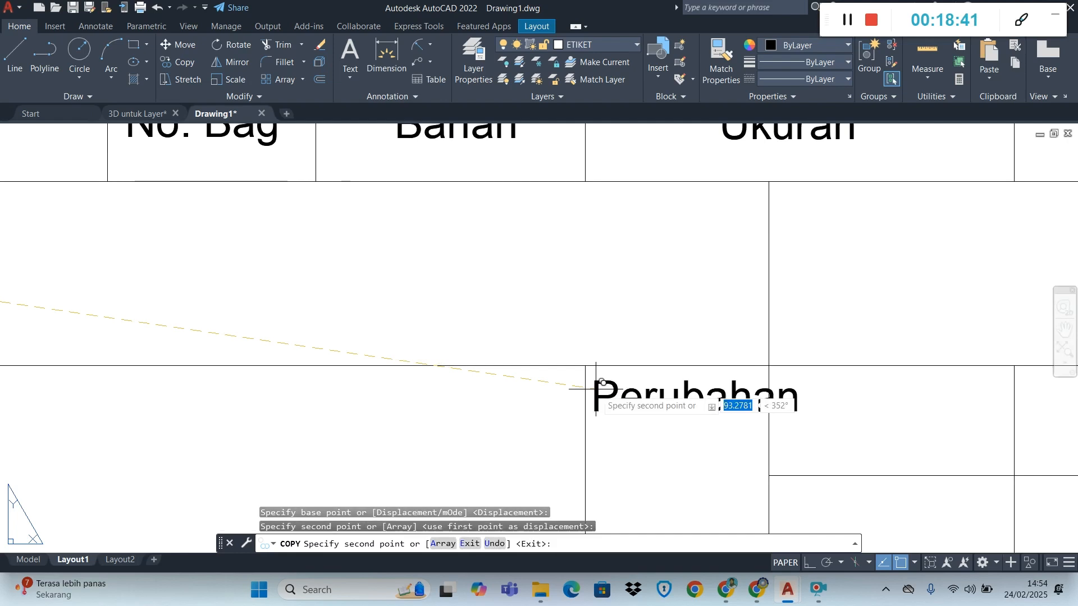
# Place copies of the "Perubahan" text in the two stacked cells right of the narrow cell in the fourth row
pyautogui.scroll(-3, 713, 418)
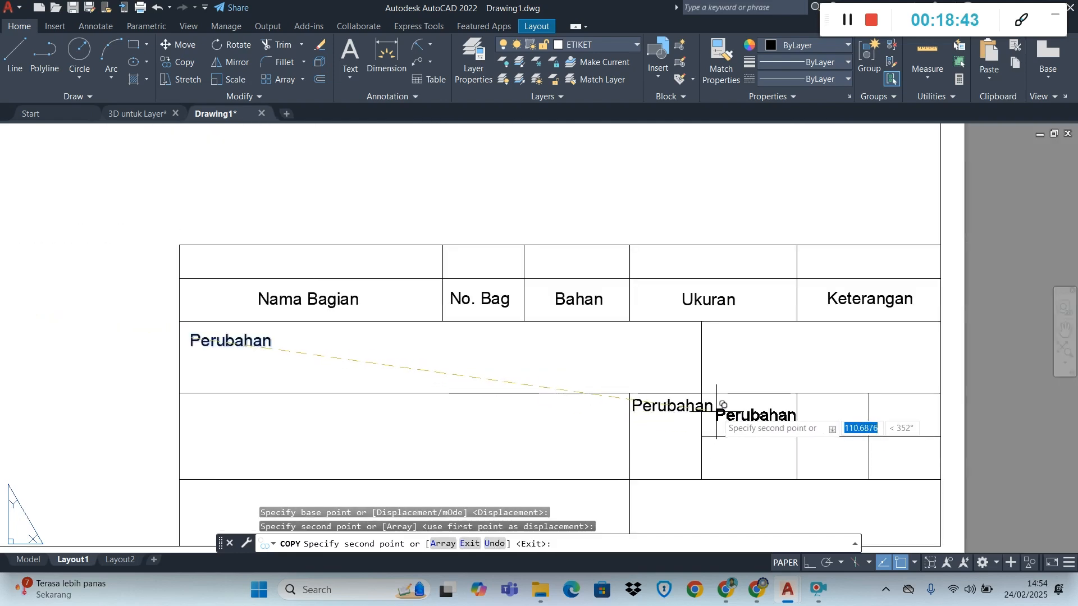
pyautogui.click(712, 412)
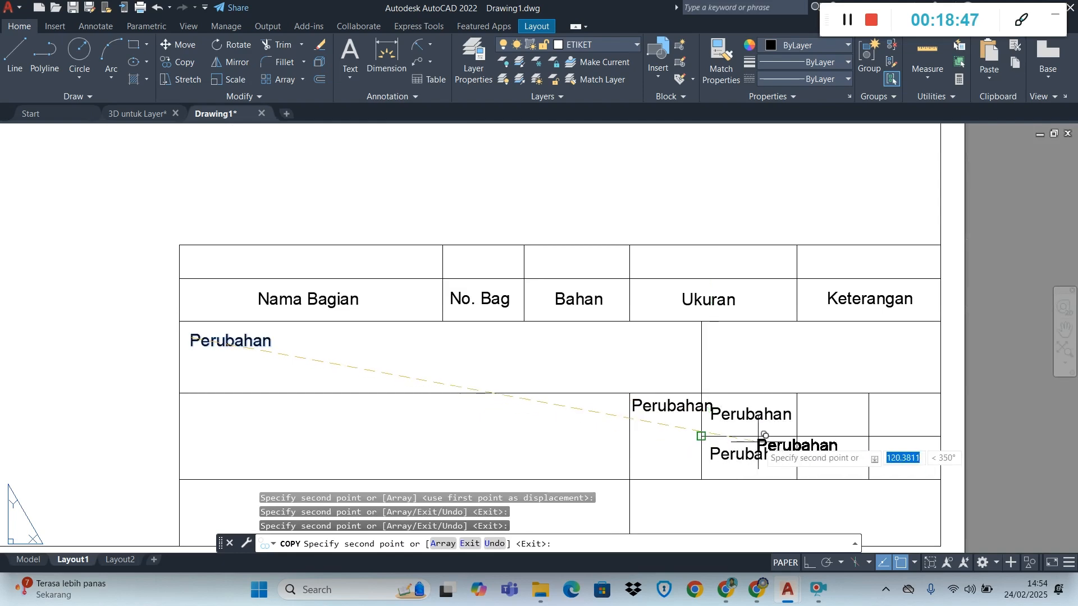
pyautogui.press('Escape')
# Change the "Perubahan" copy in the fourth row's narrow tall cell to "Skala"
pyautogui.scroll(4, 667, 404)
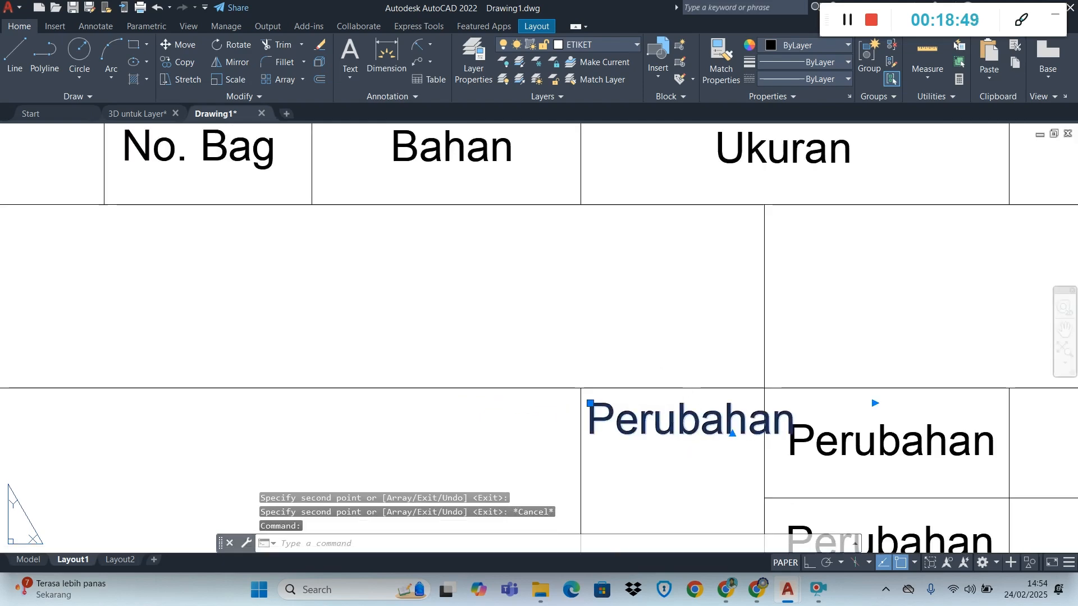
pyautogui.doubleClick(674, 423)
pyautogui.write('Skala')
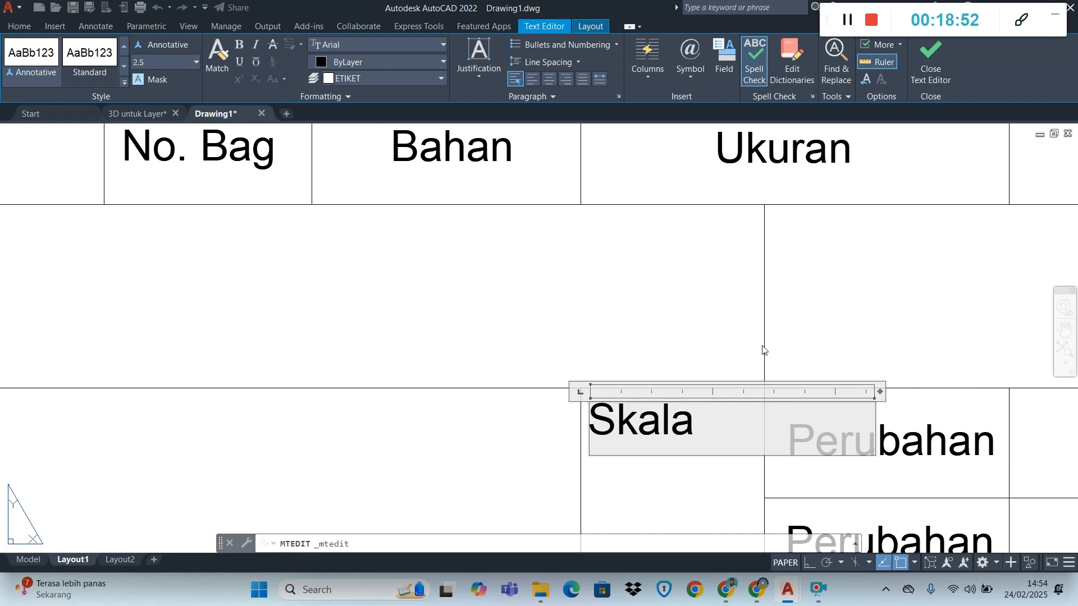
pyautogui.click(763, 349)
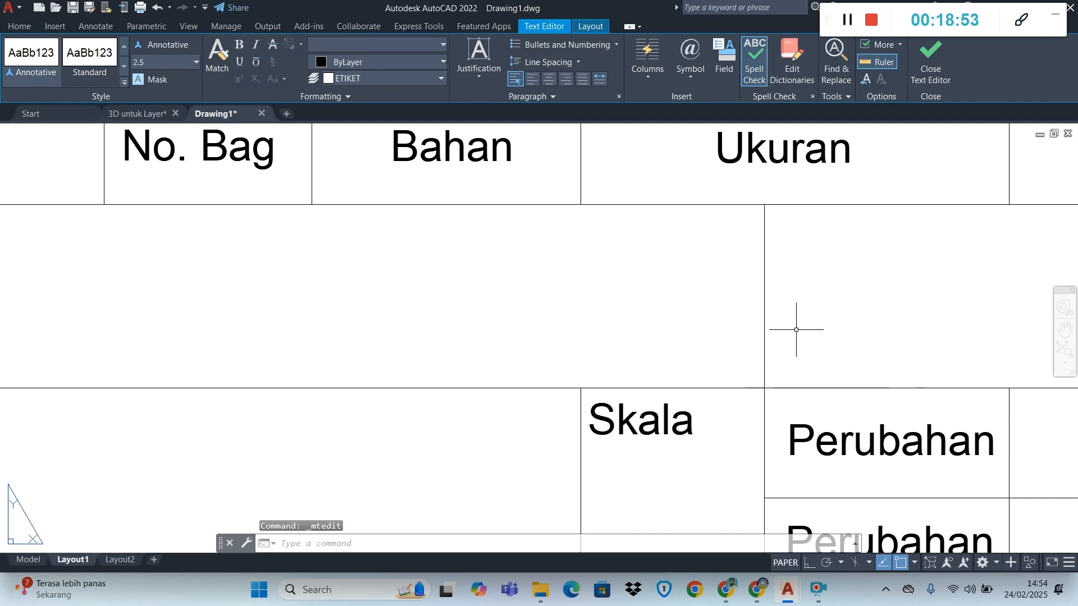
# Narrow the "Skala" text frame to just past the last letter and move the text up near its cell's upper-left corner
pyautogui.click(614, 422)
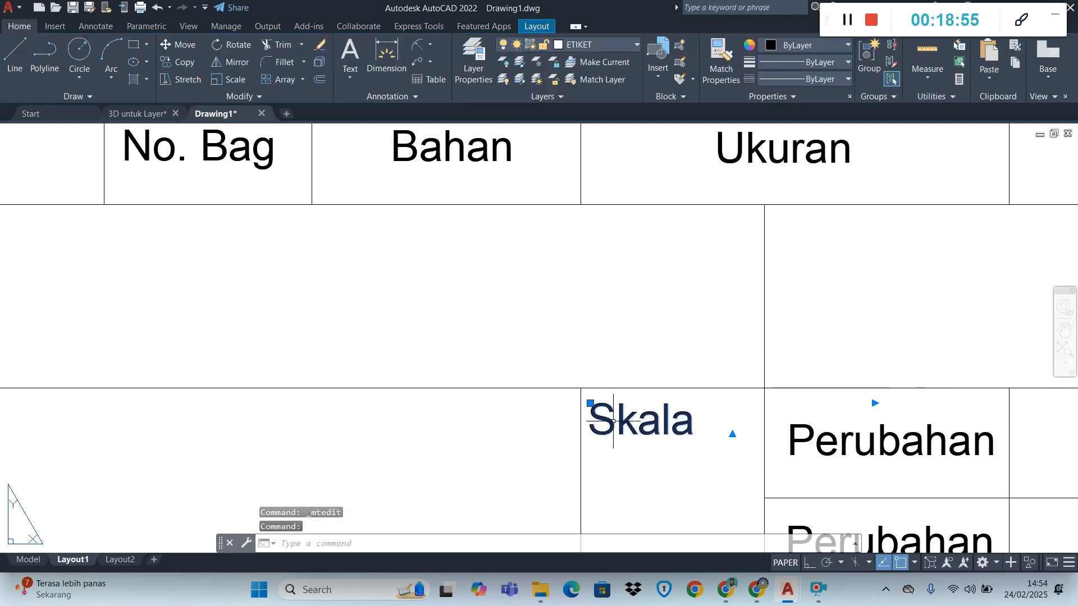
pyautogui.click(875, 404)
pyautogui.click(706, 403)
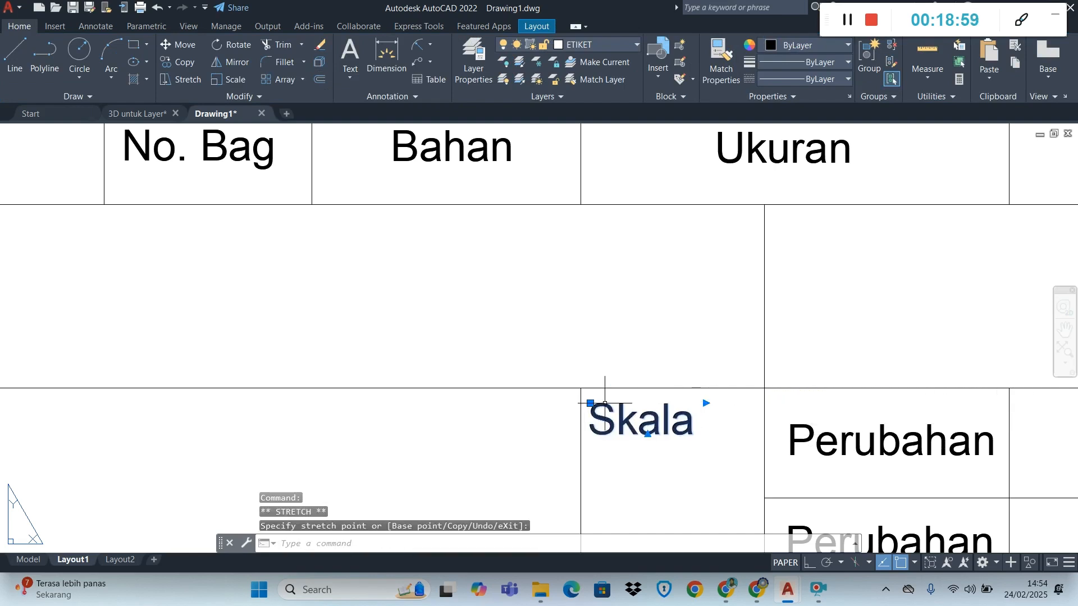
pyautogui.click(590, 404)
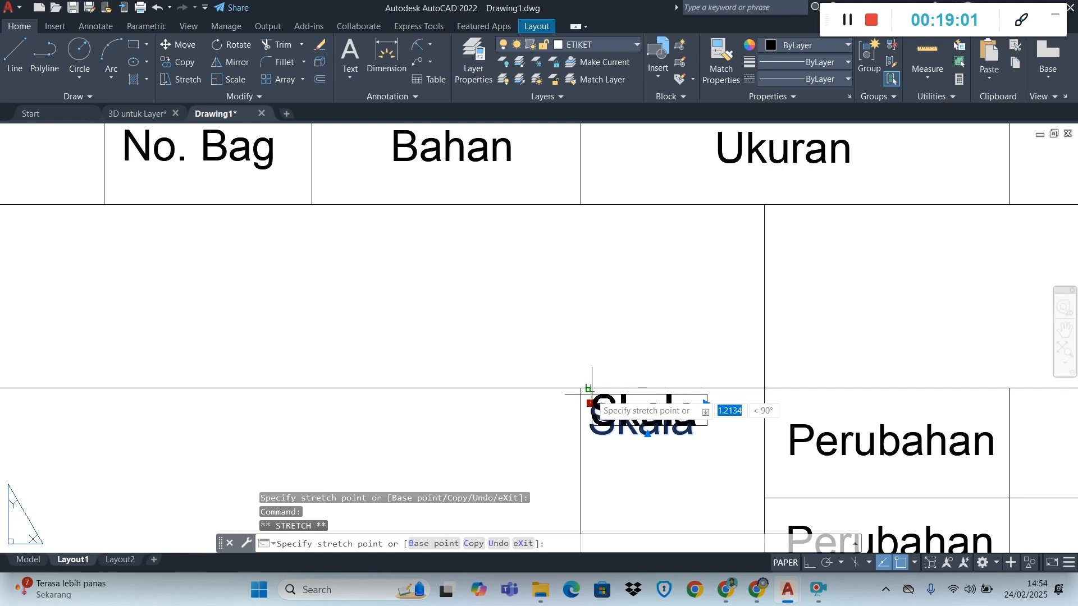
pyautogui.scroll(4, 590, 398)
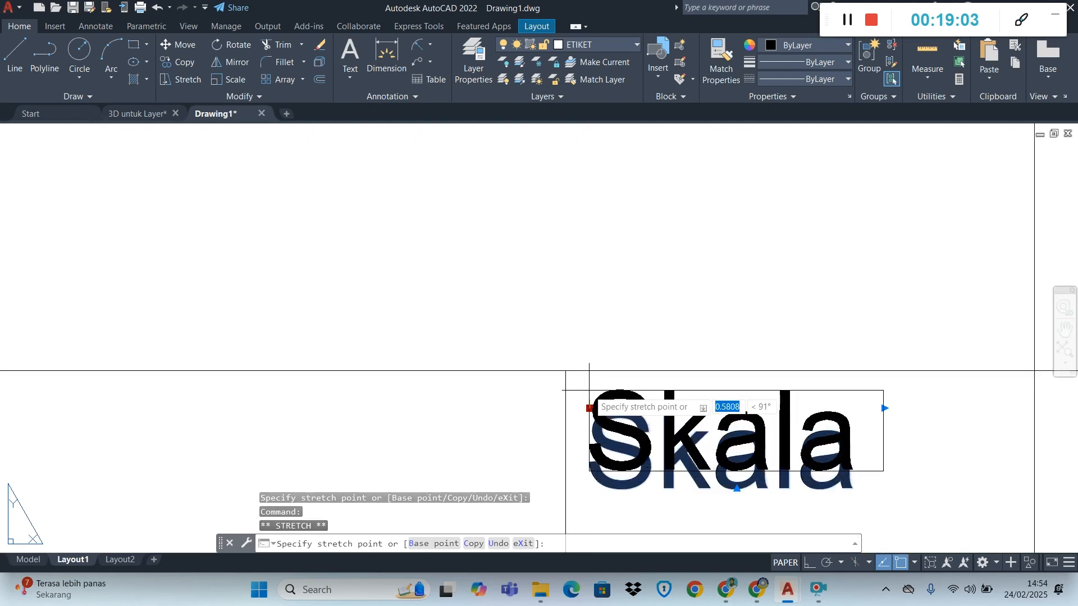
pyautogui.click(589, 391)
pyautogui.scroll(-8, 681, 425)
pyautogui.scroll(4, 797, 455)
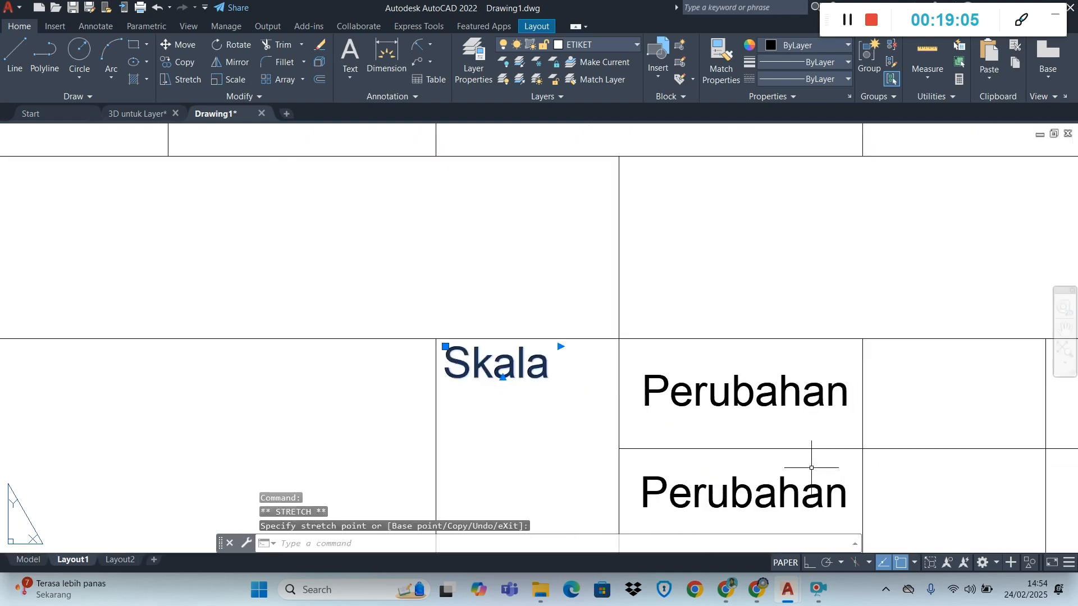
pyautogui.press('Escape')
# Centre the upper "Perubahan" copy in the cell beside "Skala" and narrow its frame to just past the last letter
pyautogui.click(652, 385)
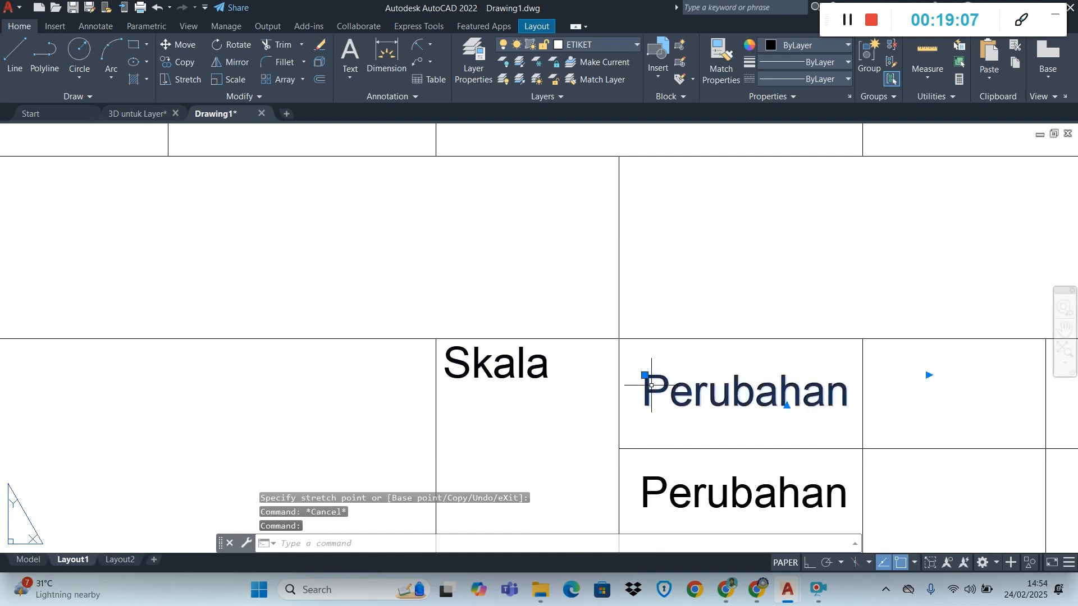
pyautogui.click(646, 380)
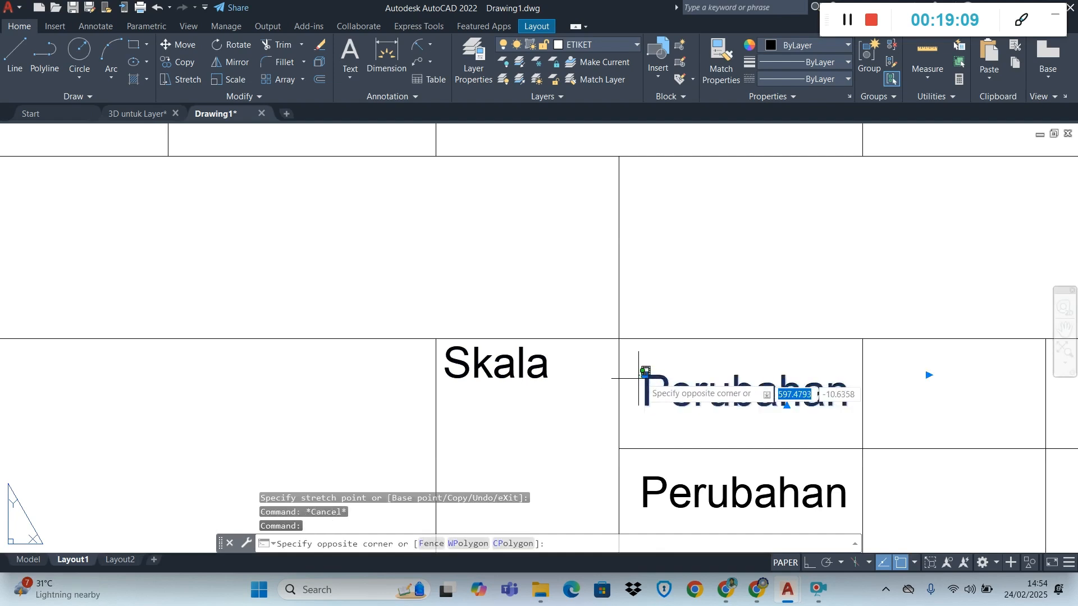
pyautogui.click(645, 375)
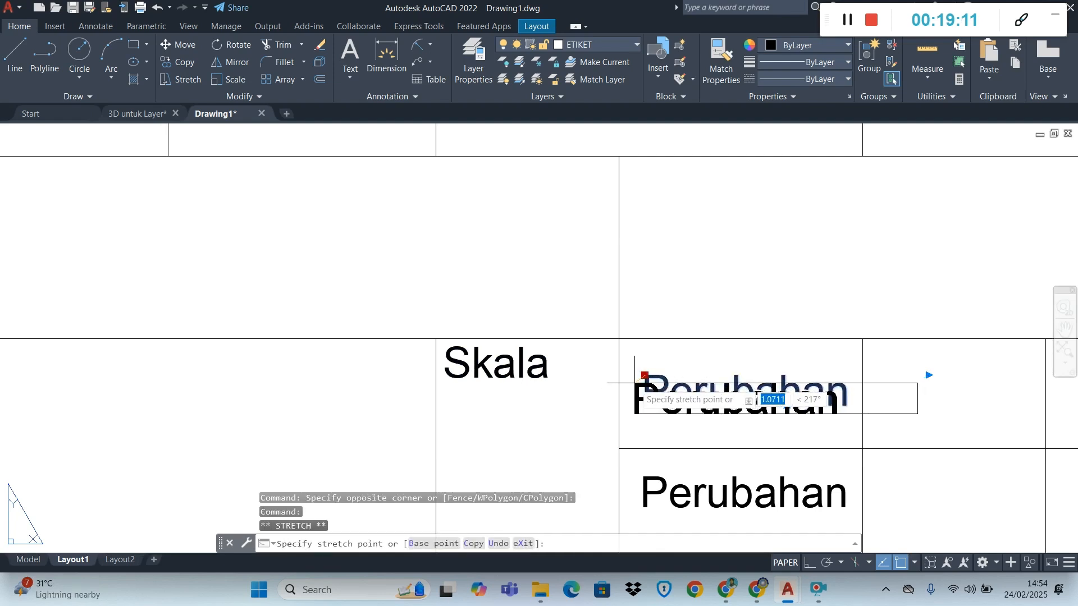
pyautogui.click(638, 385)
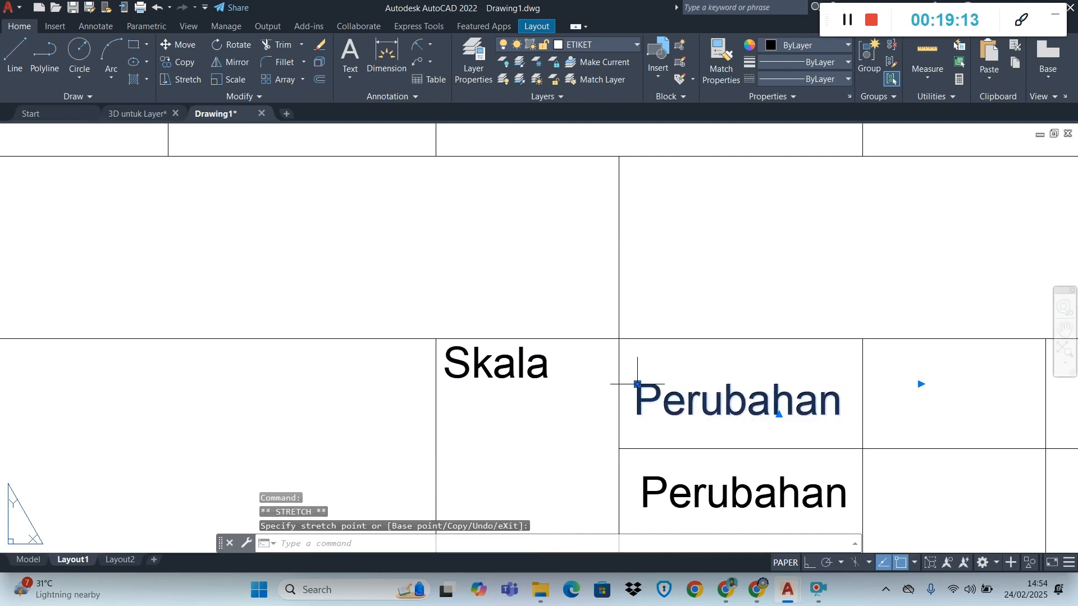
pyautogui.click(921, 385)
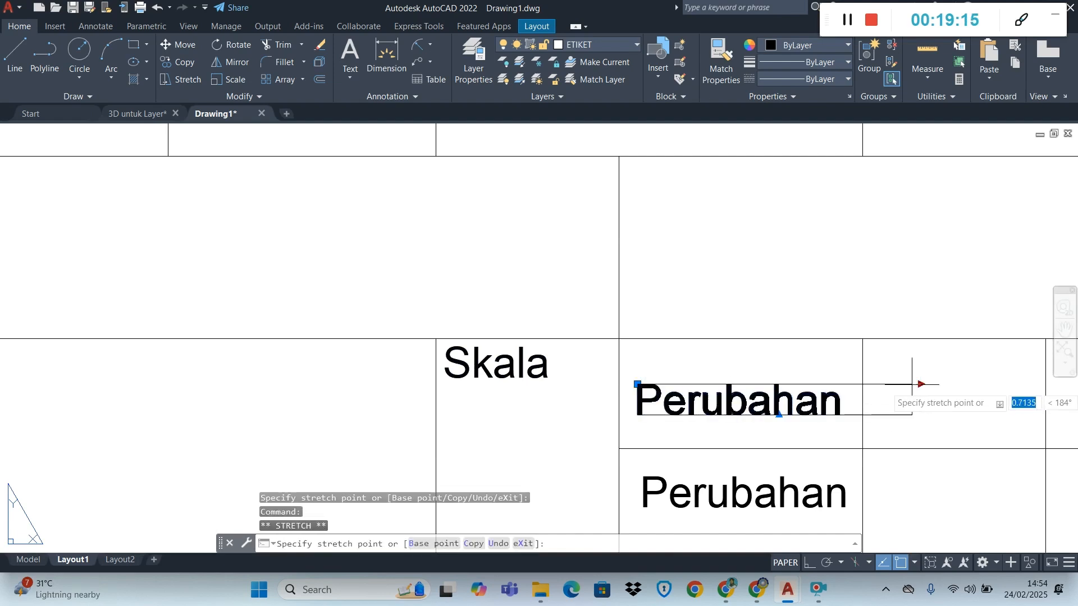
pyautogui.click(848, 388)
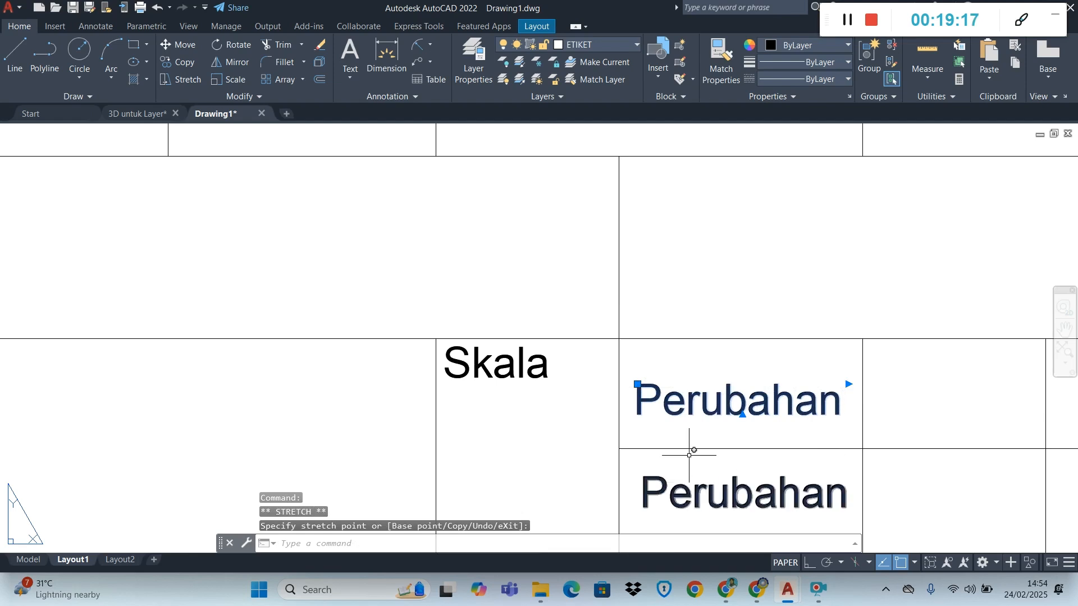
# Change the upper "Perubahan" copy beside "Skala" to "Diperiksa"
pyautogui.doubleClick(699, 393)
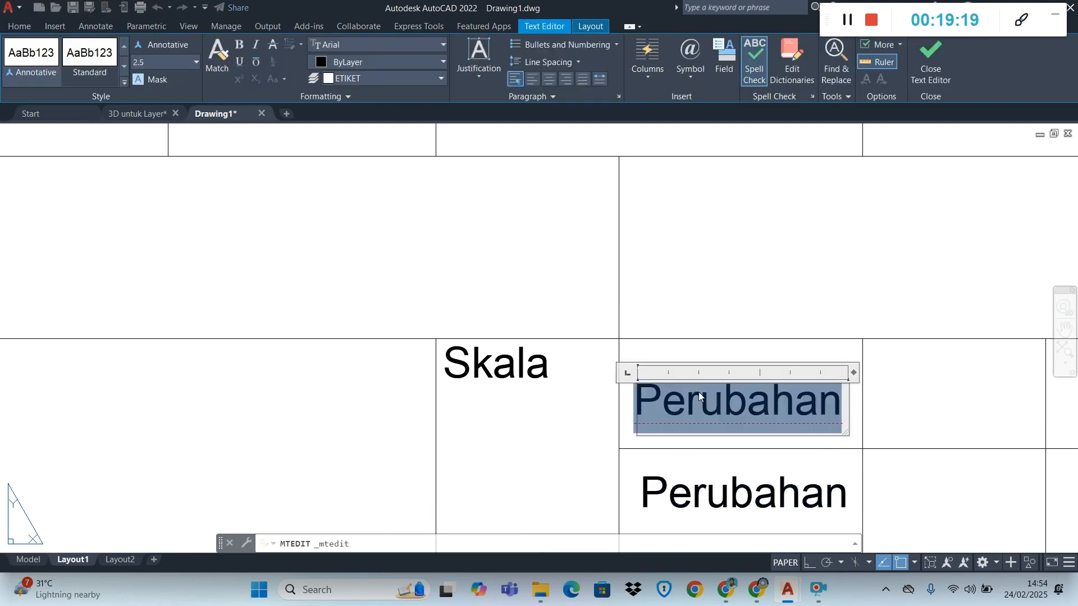
pyautogui.write('Diper')
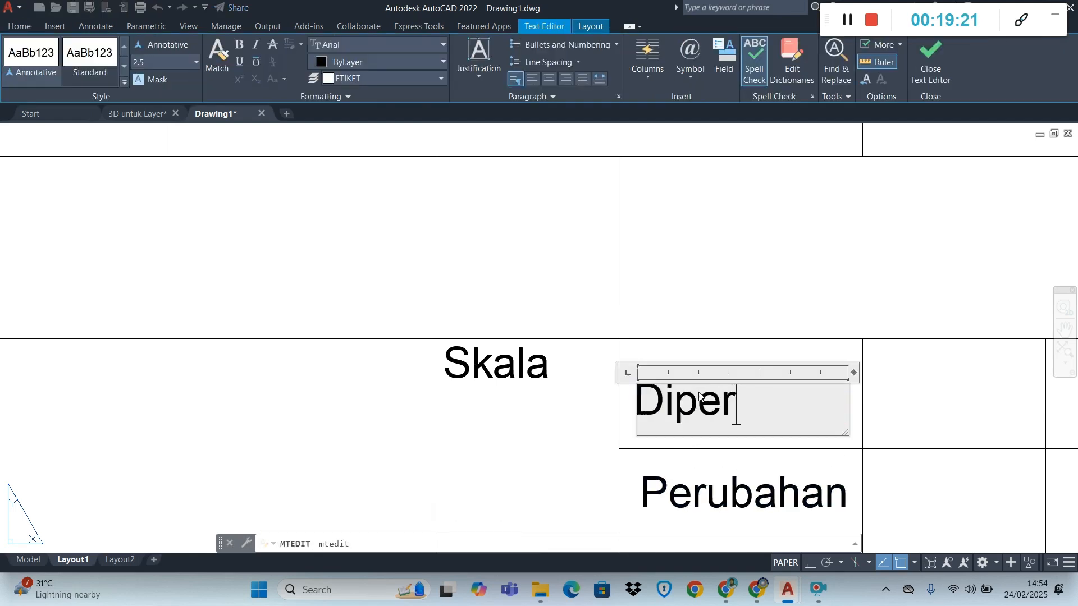
pyautogui.write('iksa')
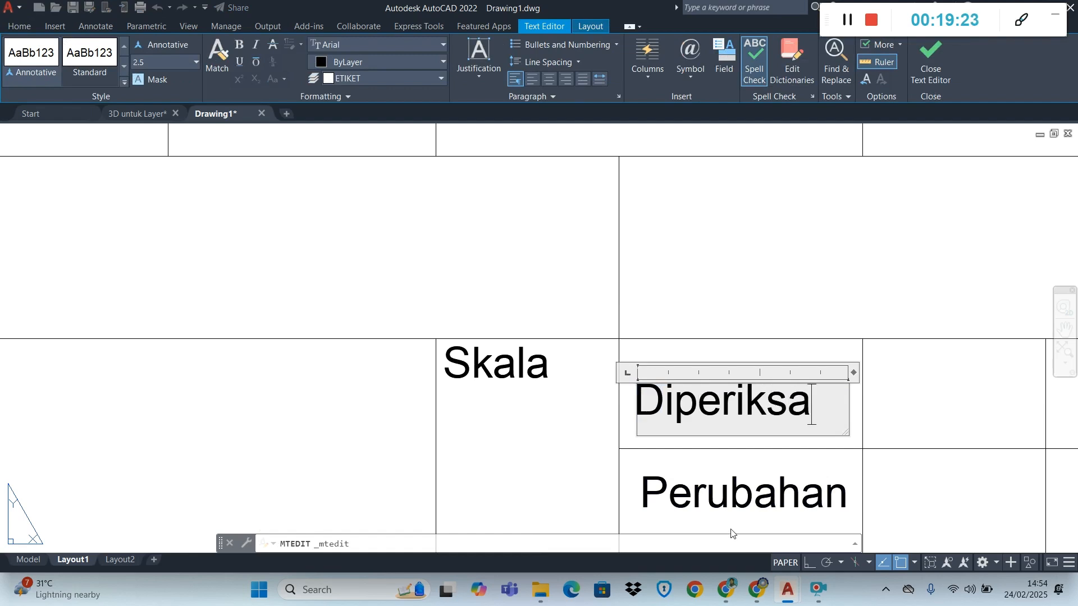
pyautogui.click(987, 387)
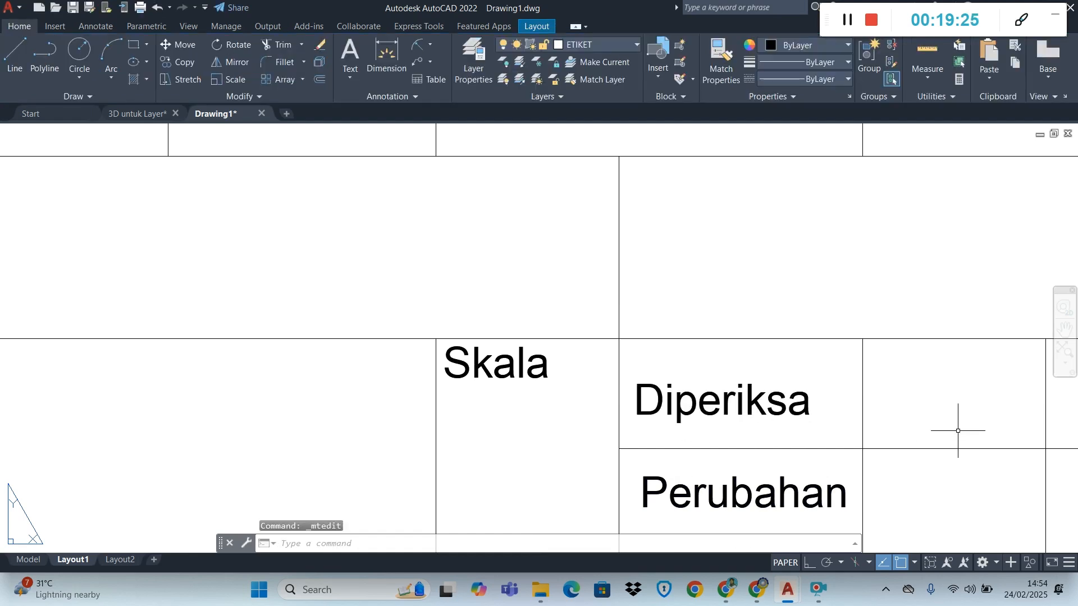
# Narrow the "Diperiksa" text frame to just past the last letter and centre the text in its cell
pyautogui.scroll(-2, 958, 431)
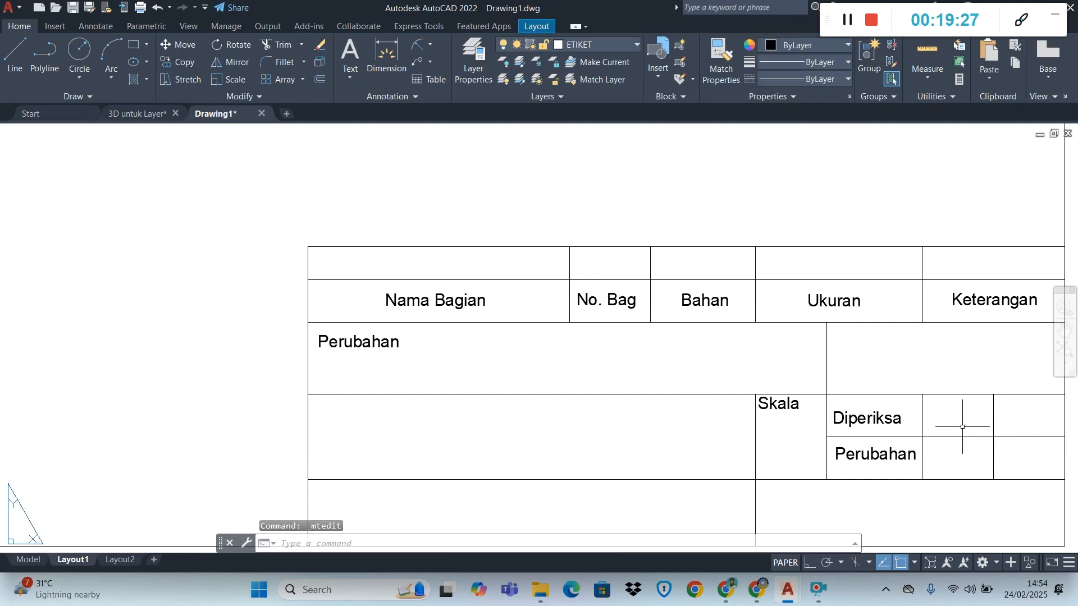
pyautogui.click(853, 422)
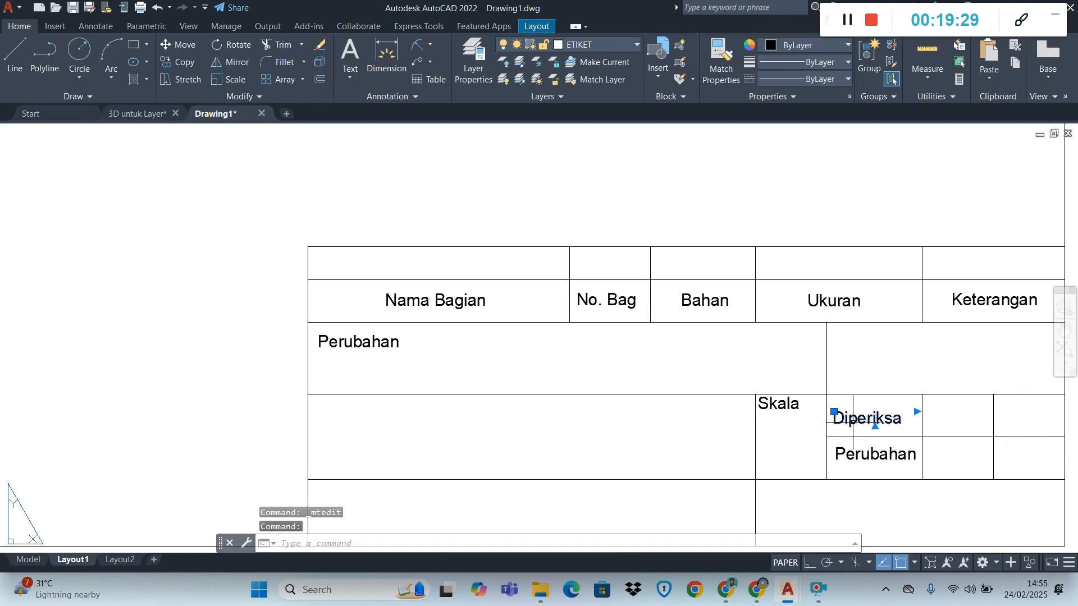
pyautogui.scroll(5, 853, 422)
pyautogui.scroll(-3, 839, 415)
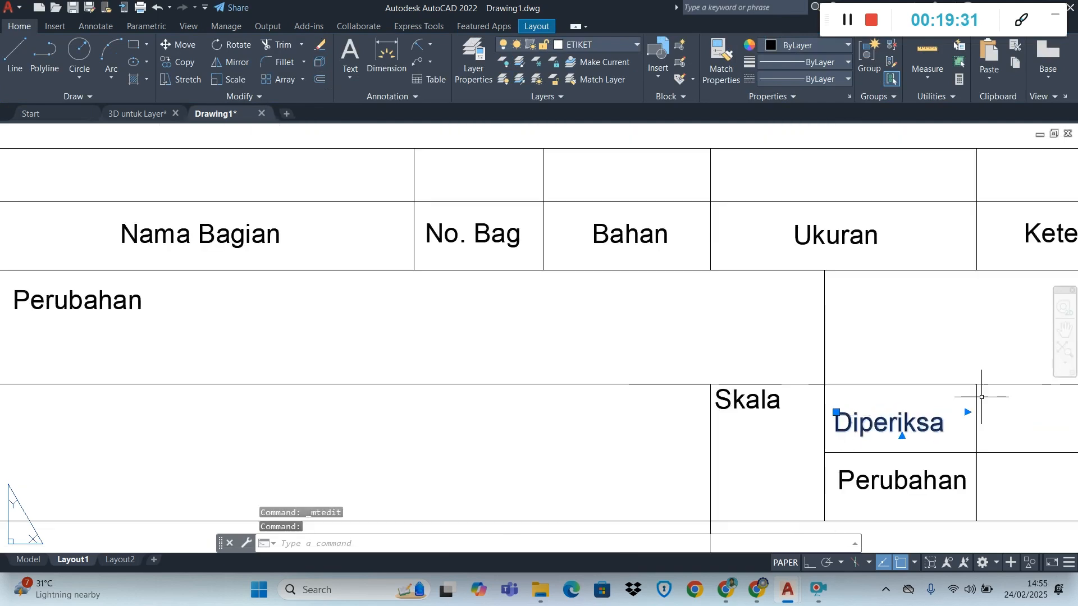
pyautogui.scroll(3, 1011, 399)
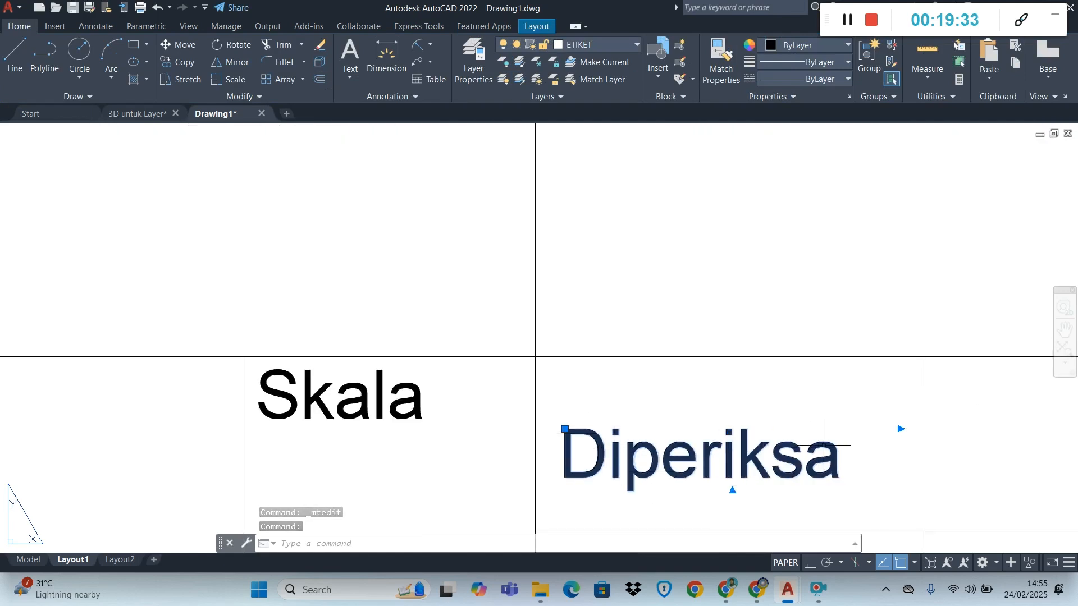
pyautogui.click(901, 429)
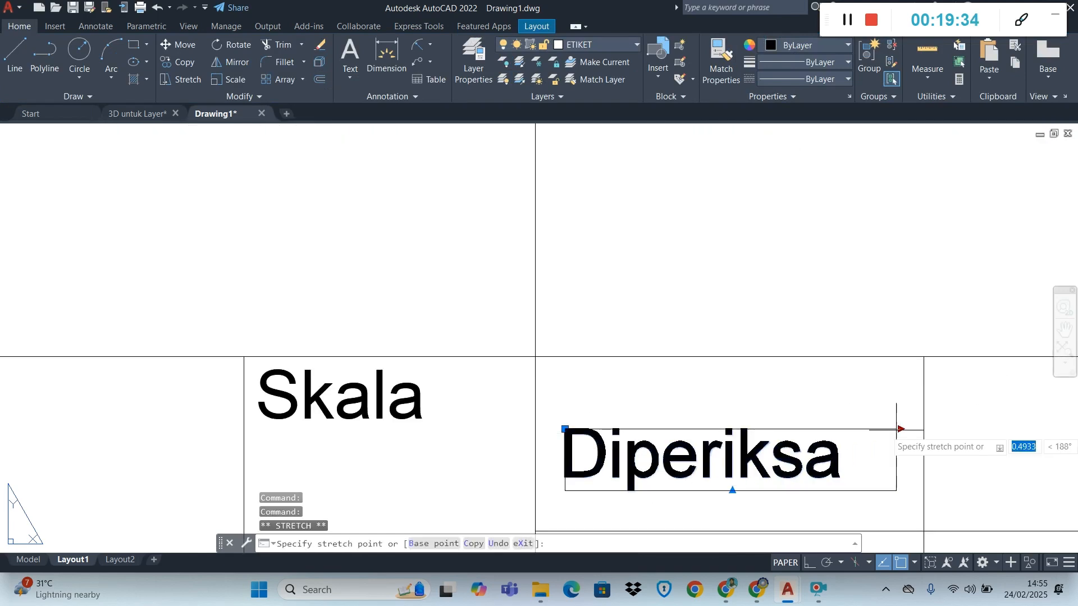
pyautogui.click(860, 429)
pyautogui.click(566, 430)
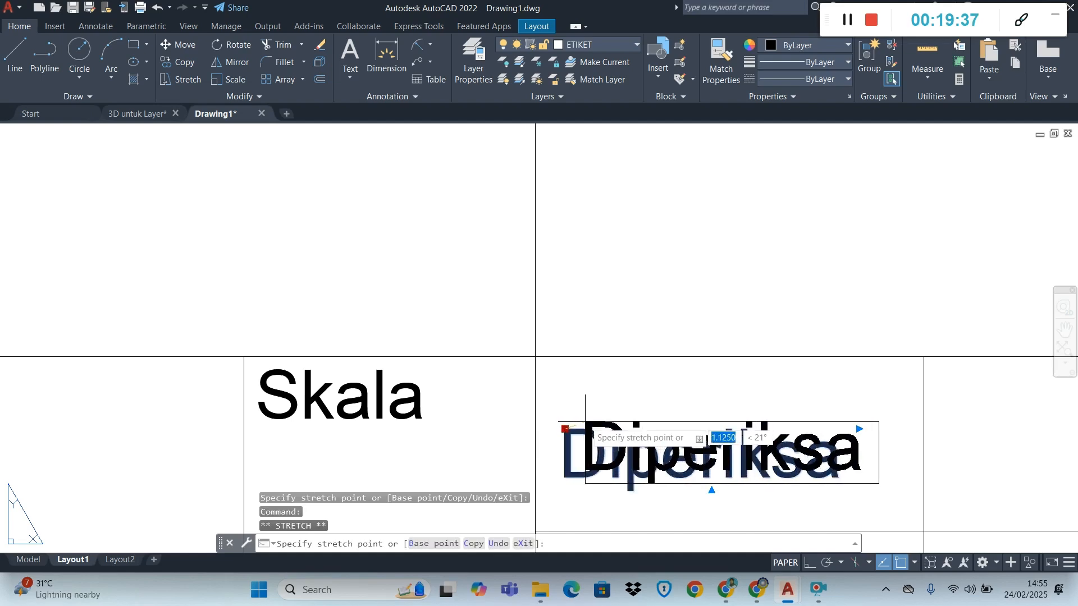
pyautogui.click(580, 420)
pyautogui.scroll(-4, 671, 416)
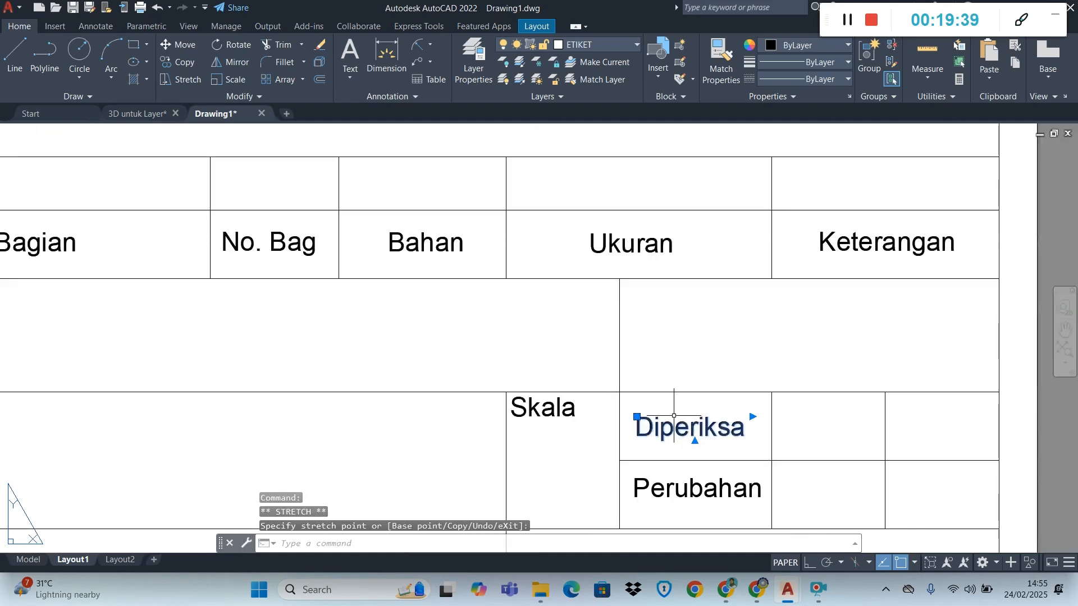
pyautogui.scroll(4, 671, 416)
pyautogui.scroll(-4, 671, 416)
pyautogui.scroll(4, 673, 504)
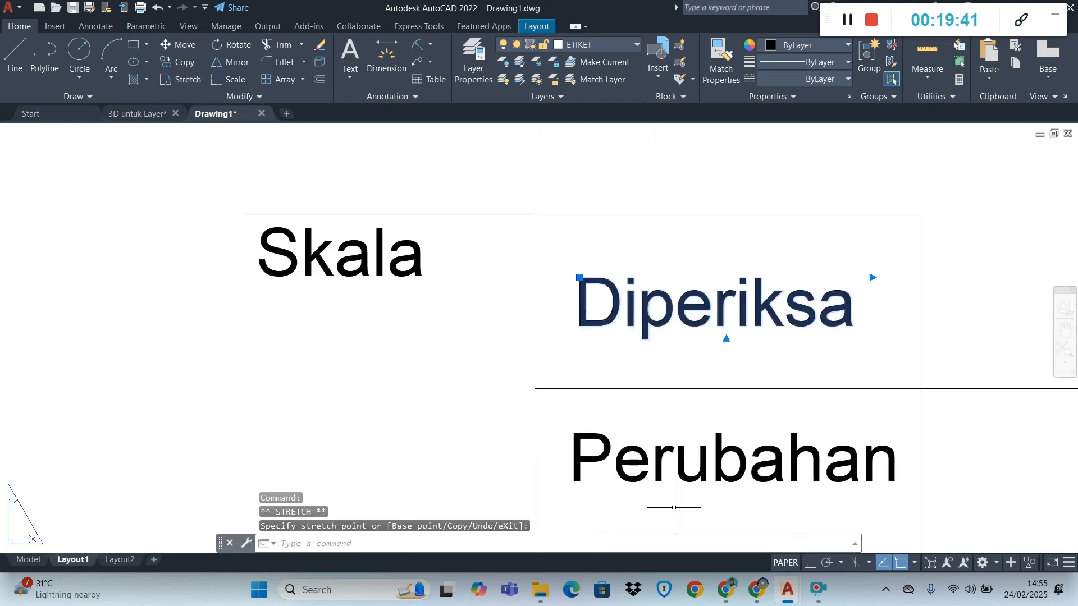
# Check the label order in the Chrome module PDF, and back in AutoCAD move the "Diperiksa" text down into the lower cell
pyautogui.hotkey('alt', 'Tab')
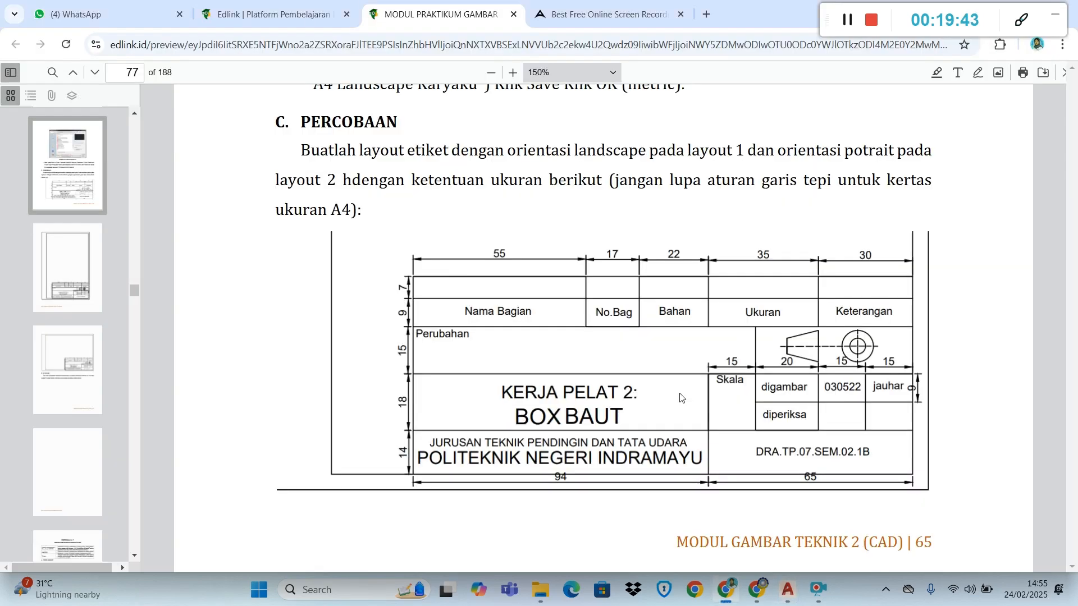
pyautogui.hotkey('alt', 'Tab')
pyautogui.hotkey('alt', 'Tab')
pyautogui.hotkey('alt', 'Tab')
pyautogui.hotkey('alt', 'Tab')
pyautogui.hotkey('alt', 'Tab')
pyautogui.hotkey('alt', 'Tab')
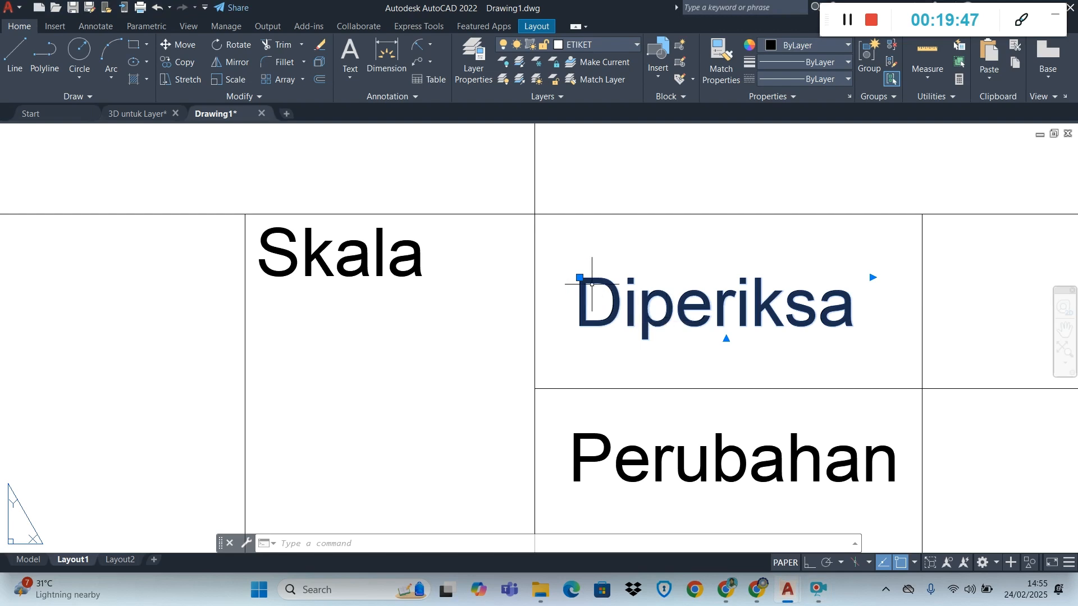
pyautogui.click(580, 277)
pyautogui.click(576, 476)
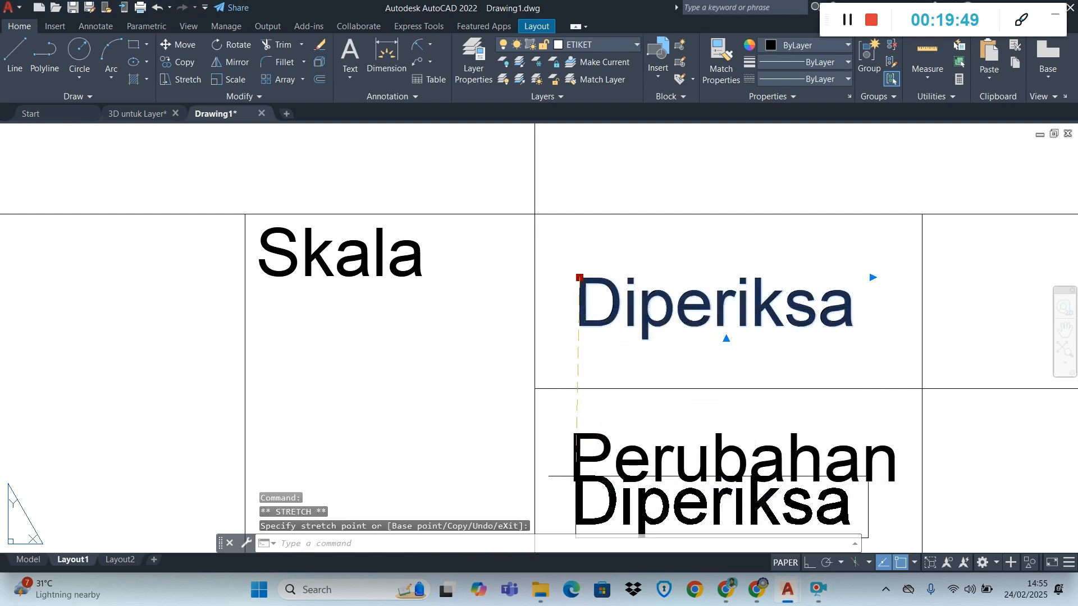
pyautogui.click(575, 436)
pyautogui.press('Escape')
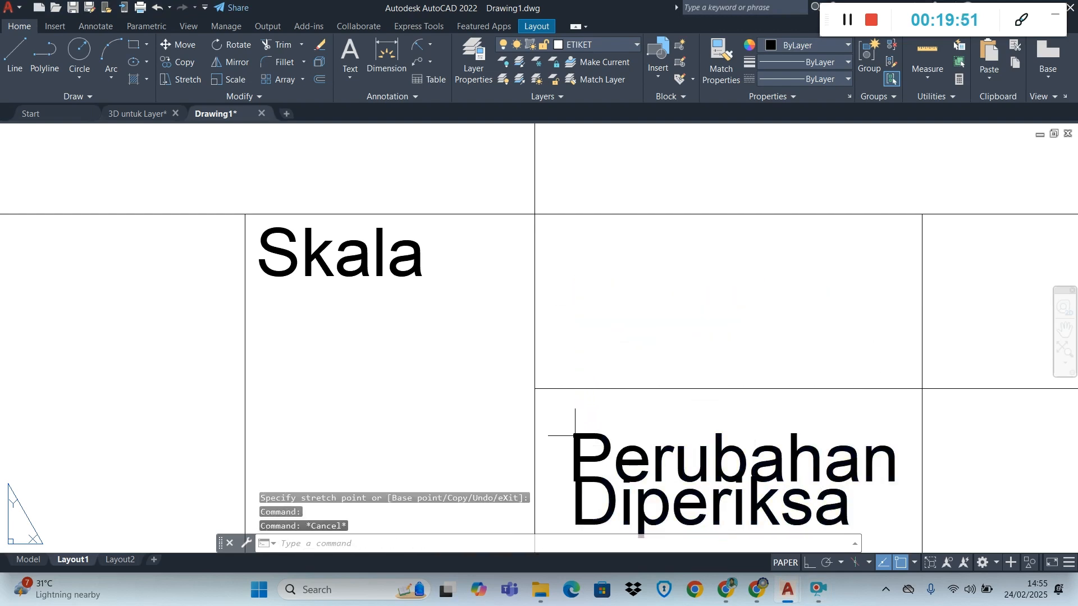
# Move the remaining "Perubahan" copy up into the cell above "Diperiksa" and change its text to "Digambar"
pyautogui.click(578, 439)
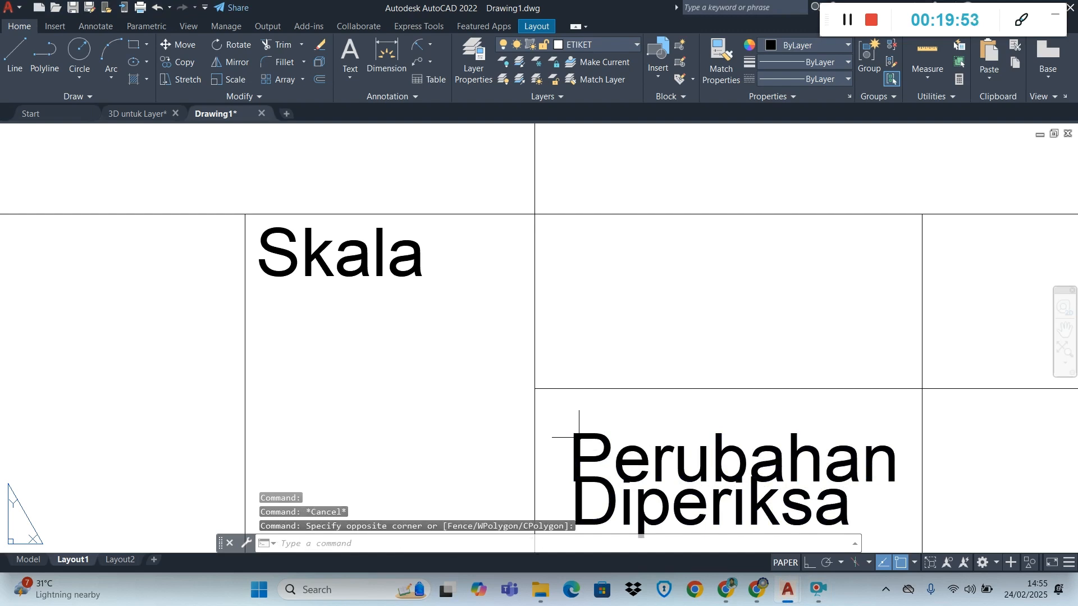
pyautogui.click(581, 436)
pyautogui.click(574, 432)
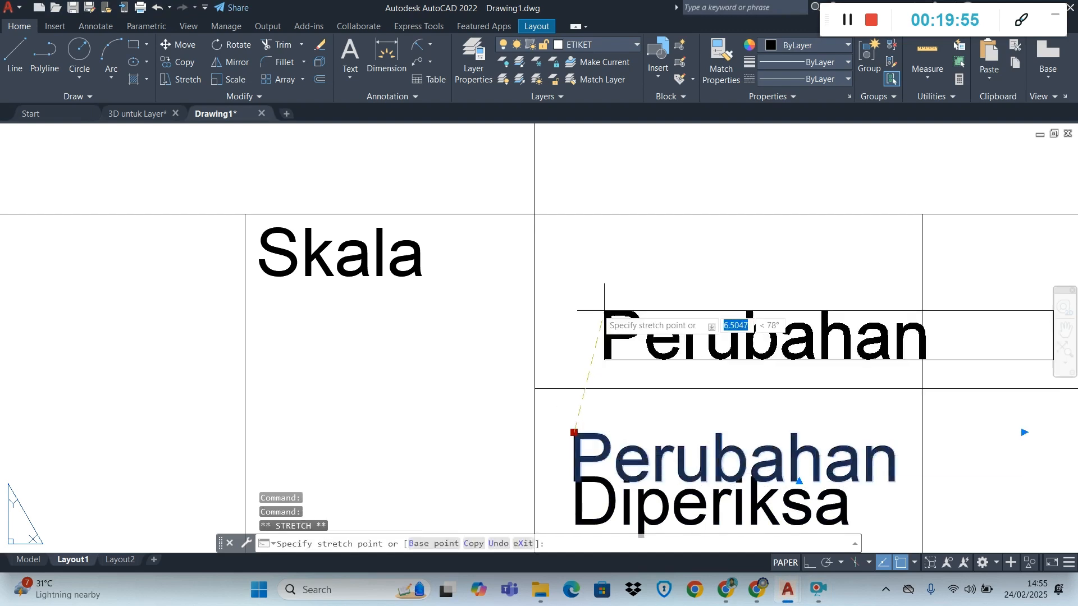
pyautogui.click(571, 281)
pyautogui.doubleClick(598, 305)
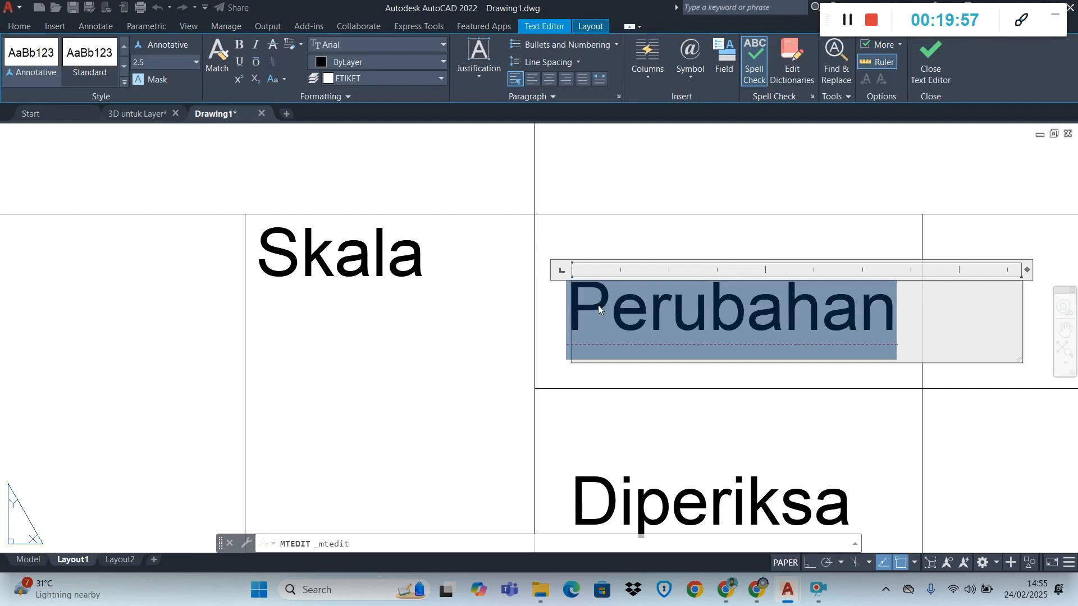
pyautogui.write('Digambar')
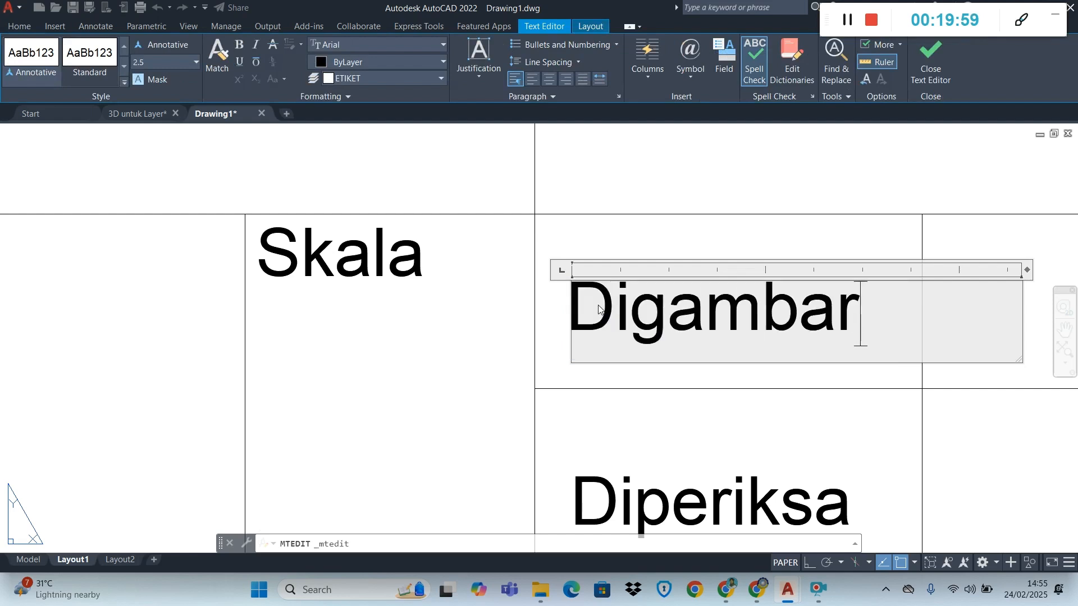
pyautogui.click(718, 412)
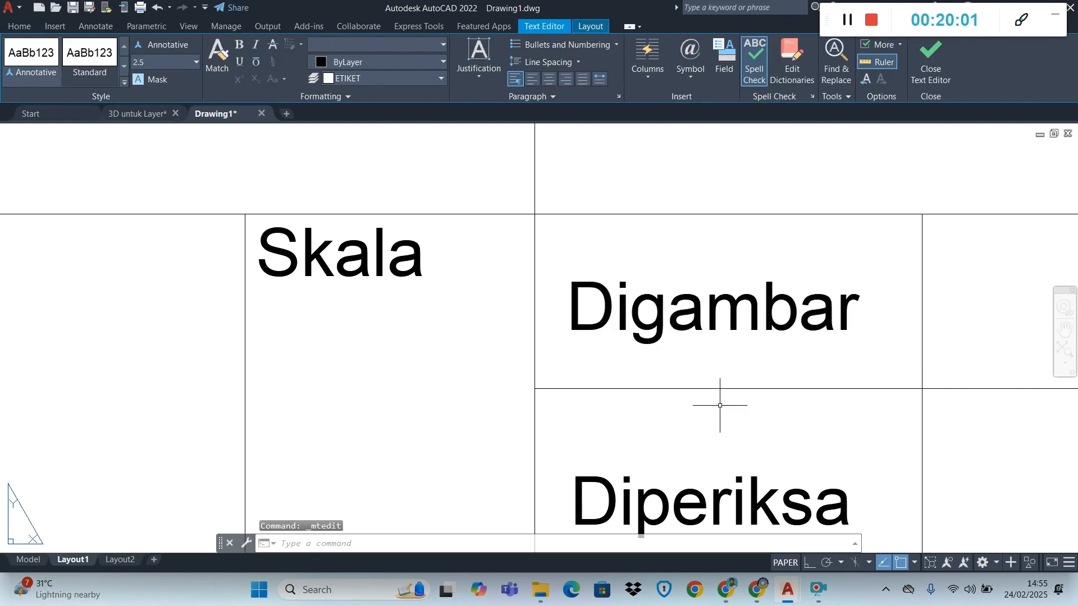
# Narrow the "Digambar" text frame to just past the last letter
pyautogui.click(818, 284)
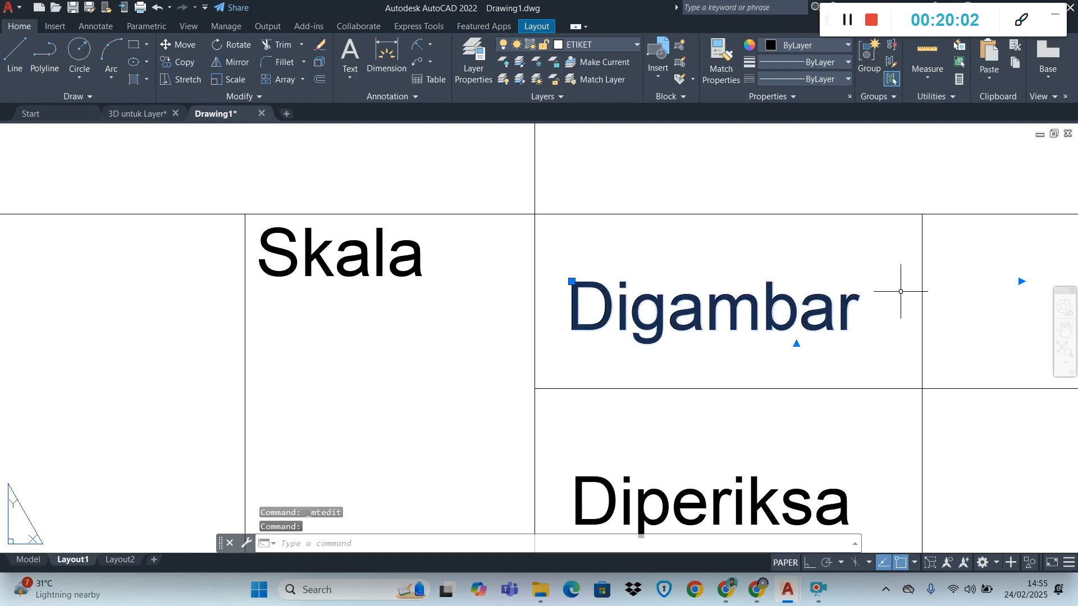
pyautogui.click(1021, 281)
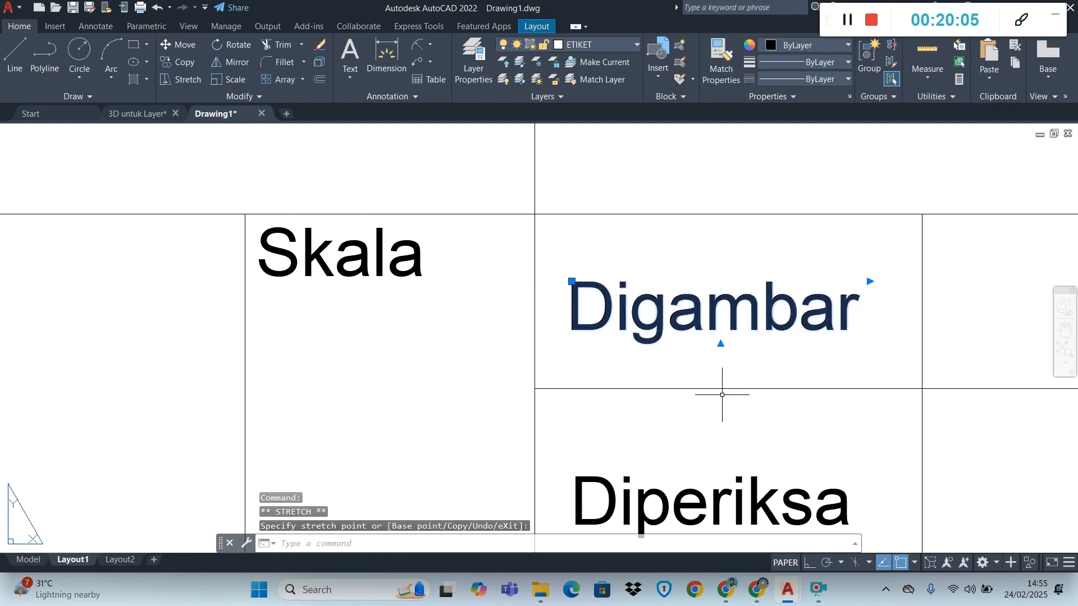
pyautogui.scroll(-2, 722, 395)
pyautogui.press('Escape')
# Shift the "Diperiksa" text slightly upward so it sits centred in its cell below "Digambar"
pyautogui.click(678, 455)
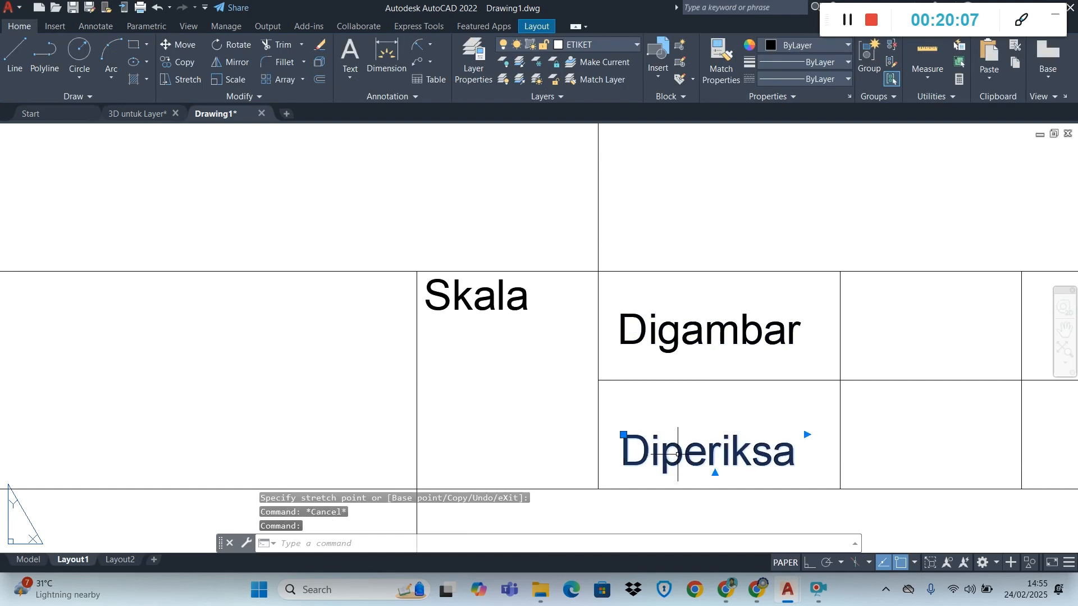
pyautogui.click(623, 435)
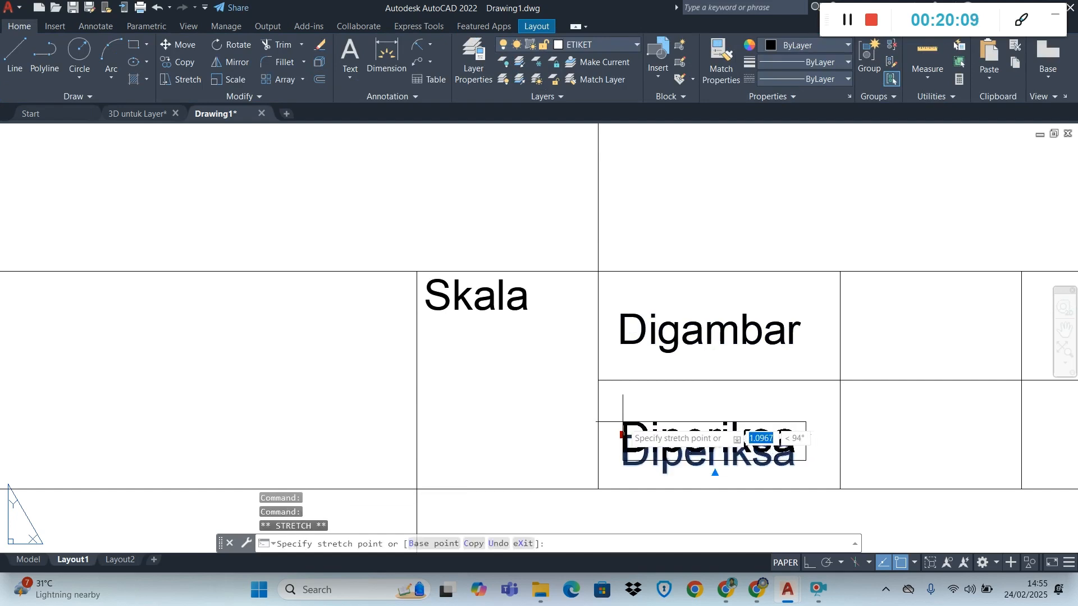
pyautogui.click(623, 424)
pyautogui.scroll(-4, 787, 452)
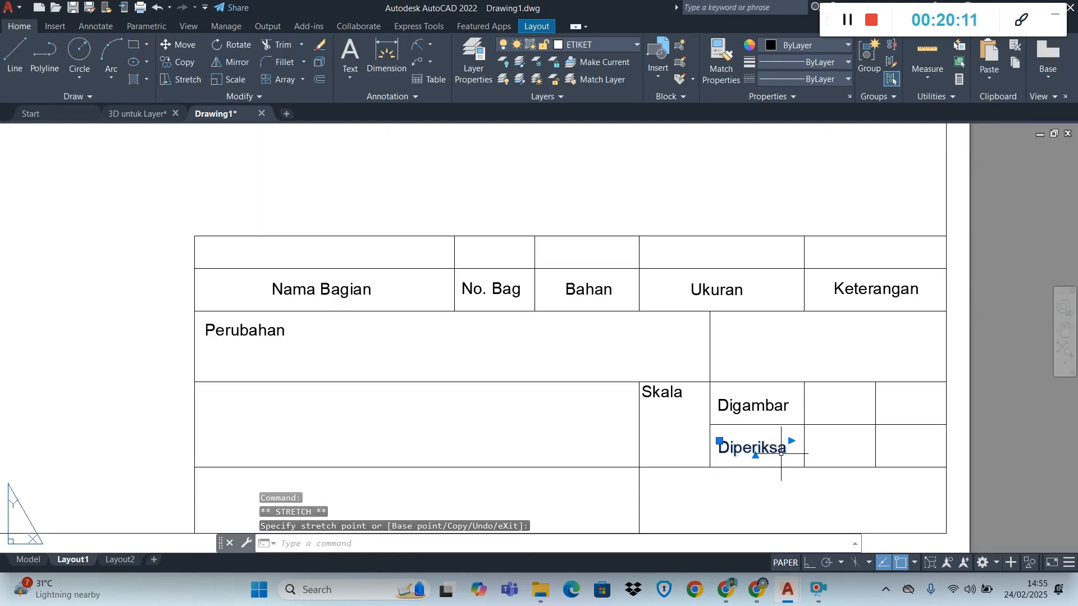
pyautogui.scroll(2, 931, 447)
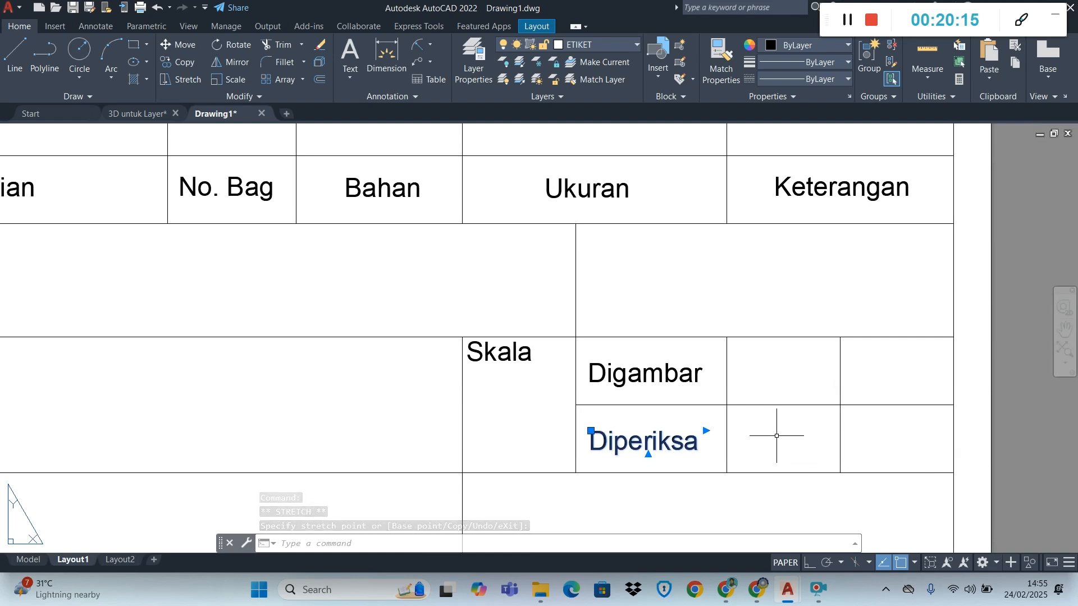
pyautogui.scroll(-4, 829, 392)
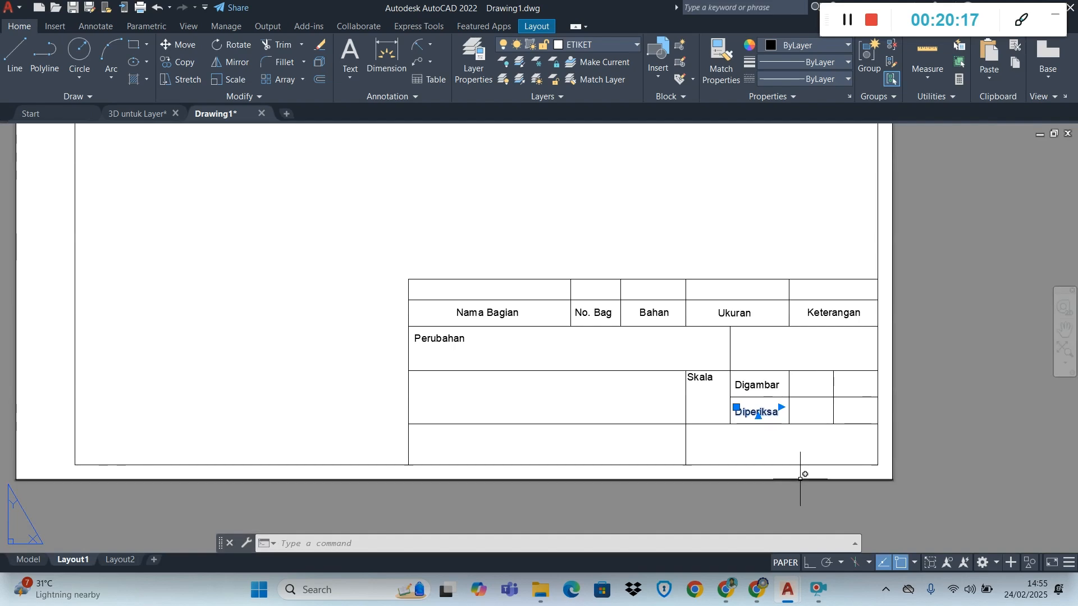
pyautogui.scroll(4, 801, 479)
pyautogui.press('Escape')
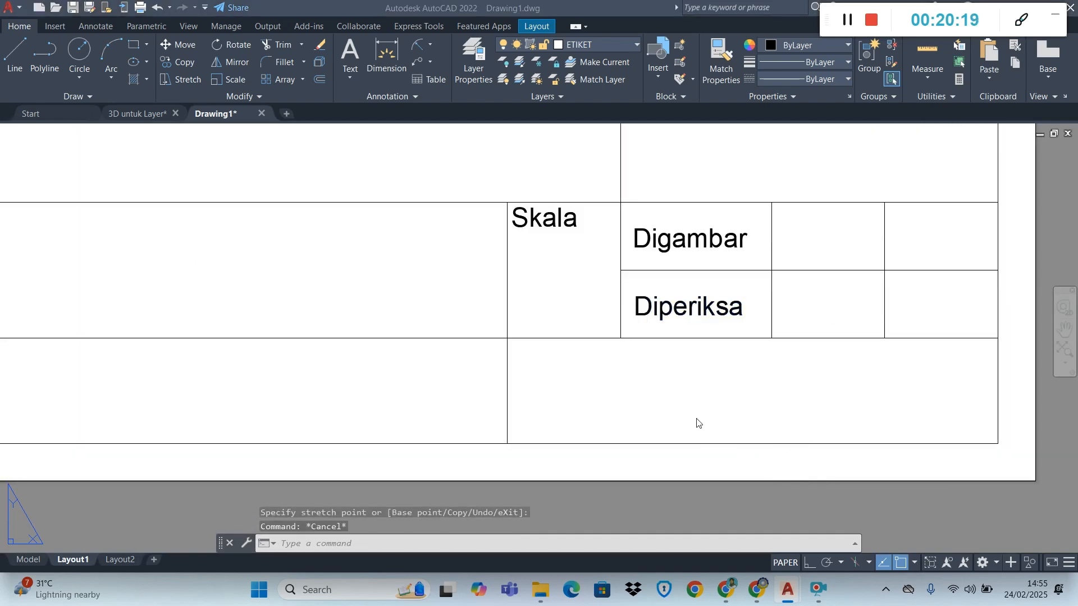
# Check the module PDF in Chrome for the drawing number cell below "diperiksa", and return to Drawing1 in AutoCAD
pyautogui.hotkey('alt', 'Tab')
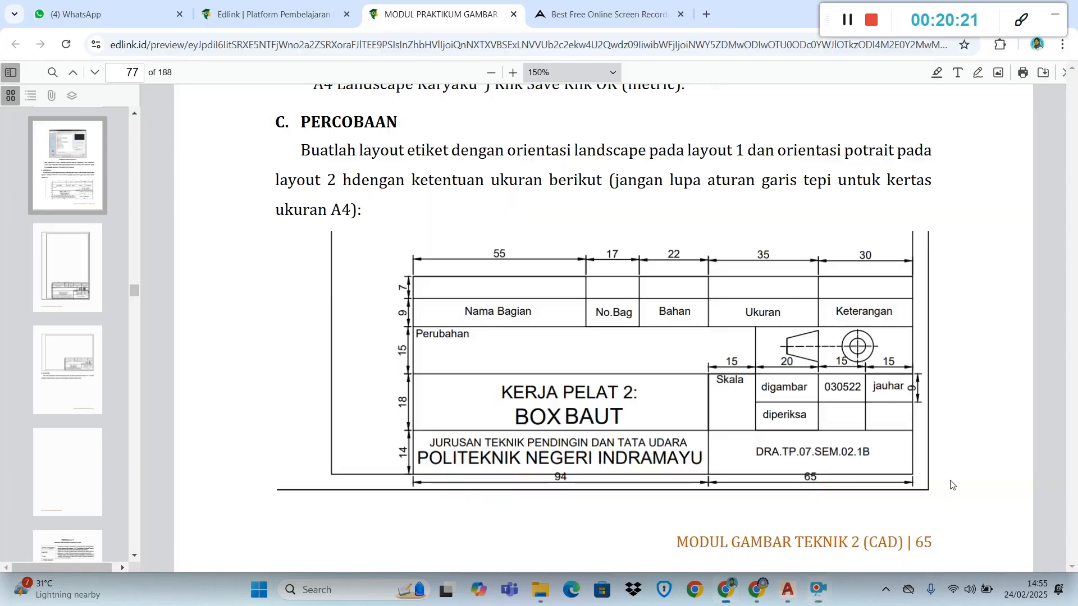
pyautogui.hotkey('alt', 'Tab')
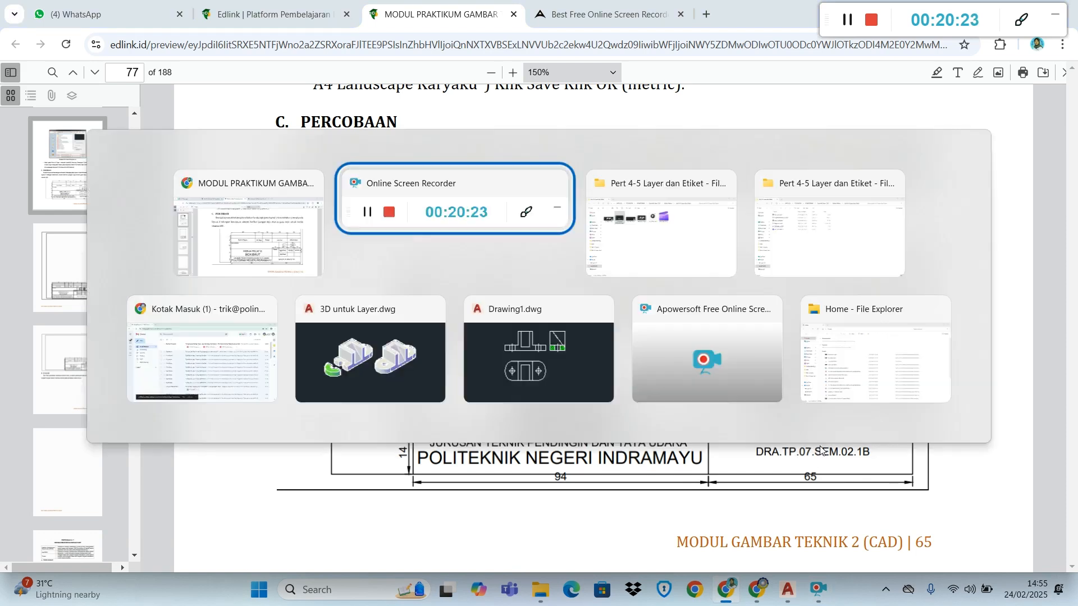
pyautogui.hotkey('alt', 'Tab')
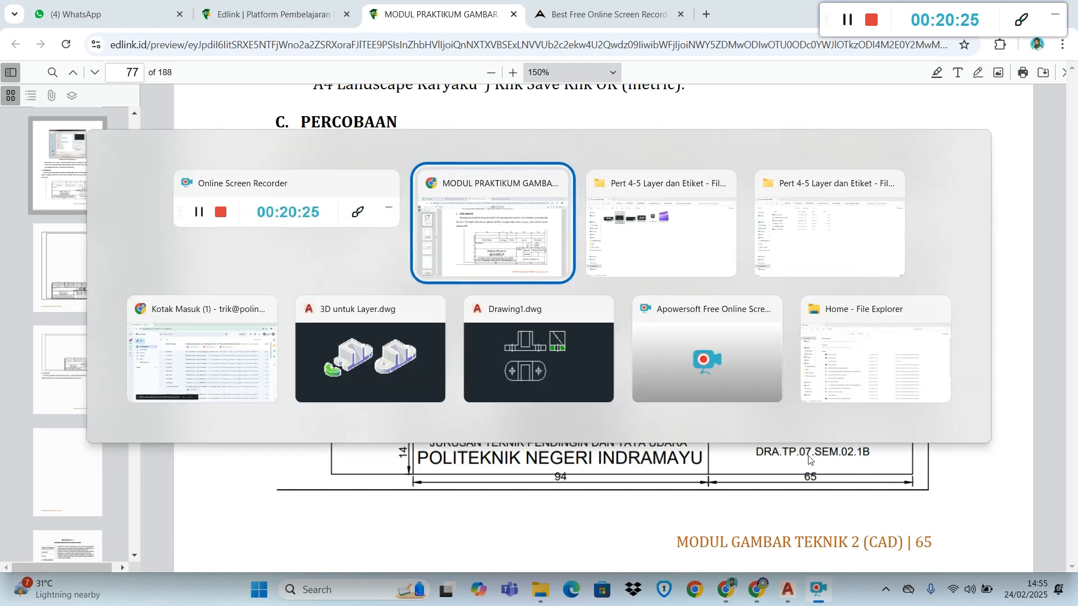
pyautogui.hotkey('alt', 'Tab')
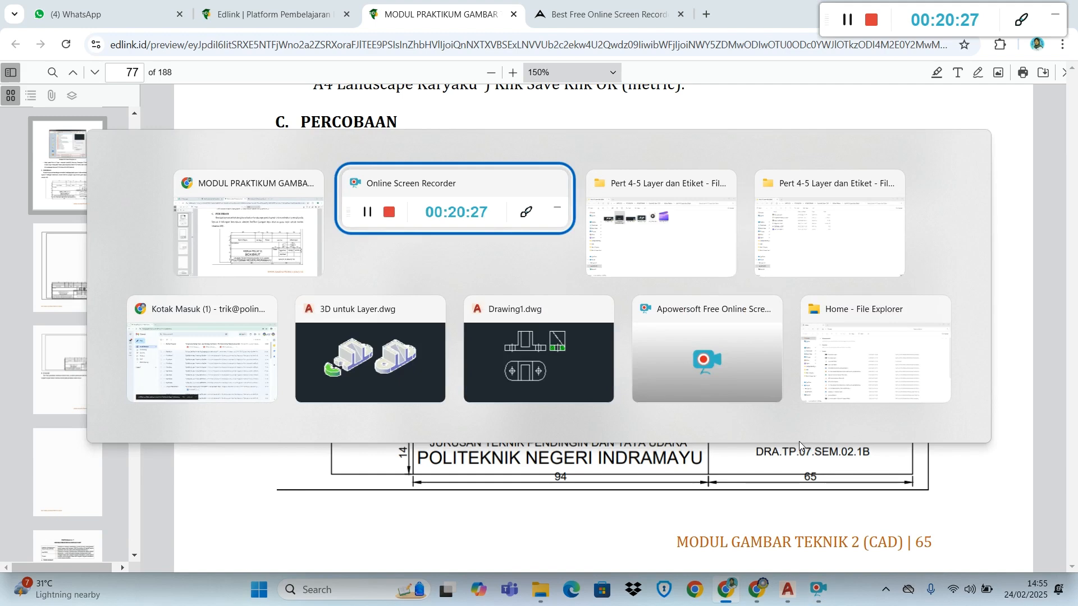
pyautogui.hotkey('alt', 'Tab')
pyautogui.hotkey('alt', 'Tab')
pyautogui.hotkey('alt', 'Tab')
pyautogui.hotkey('alt', 'Tab')
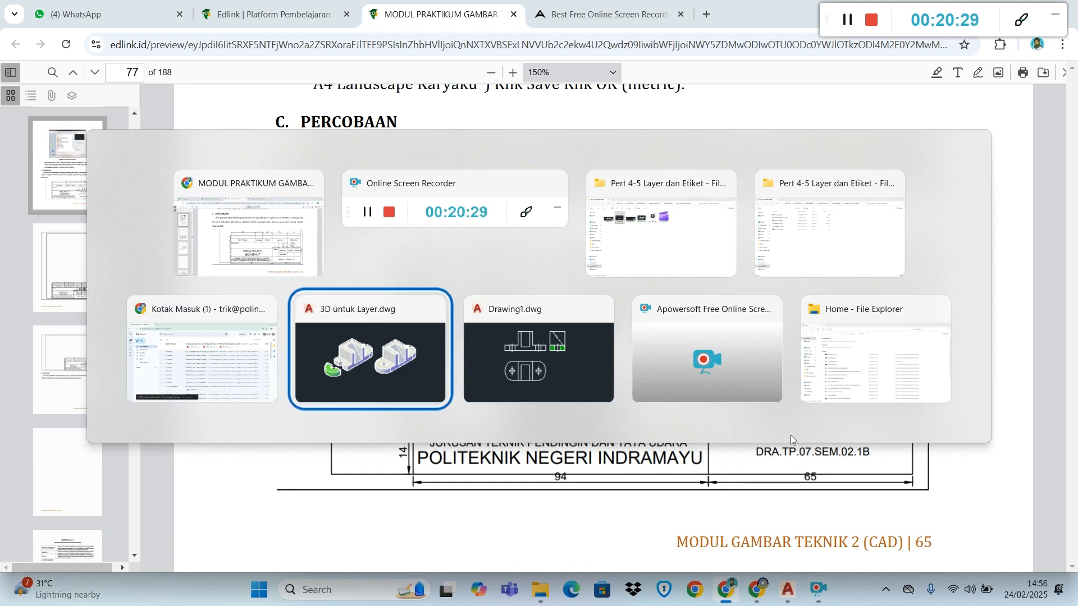
pyautogui.hotkey('alt', 'Tab')
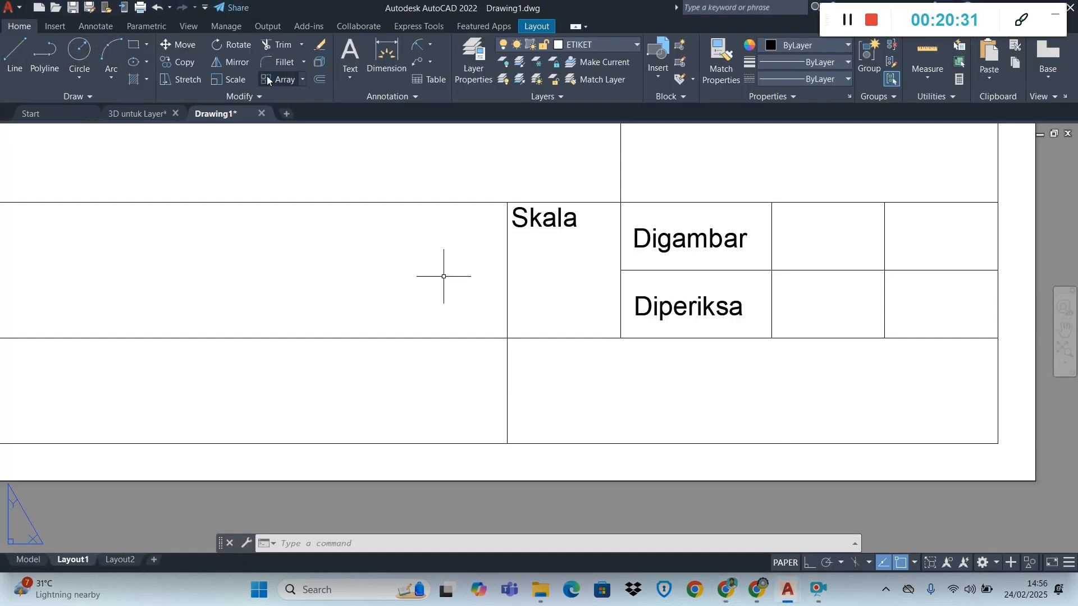
# Copy the "Digambar" text into the middle of the wide cell below "Skala" and "Diperiksa"
pyautogui.click(654, 249)
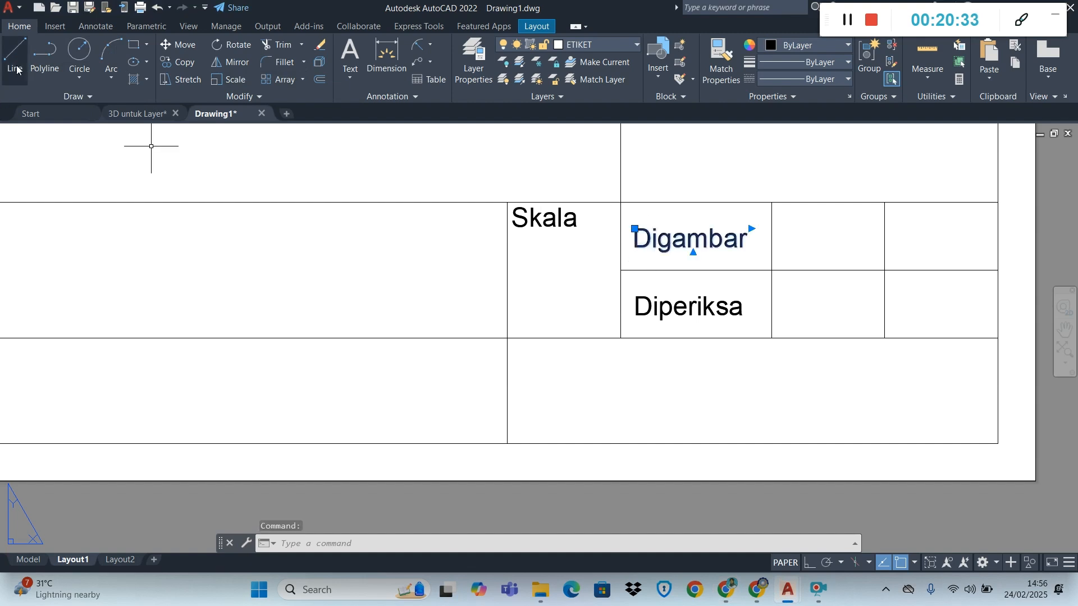
pyautogui.click(176, 62)
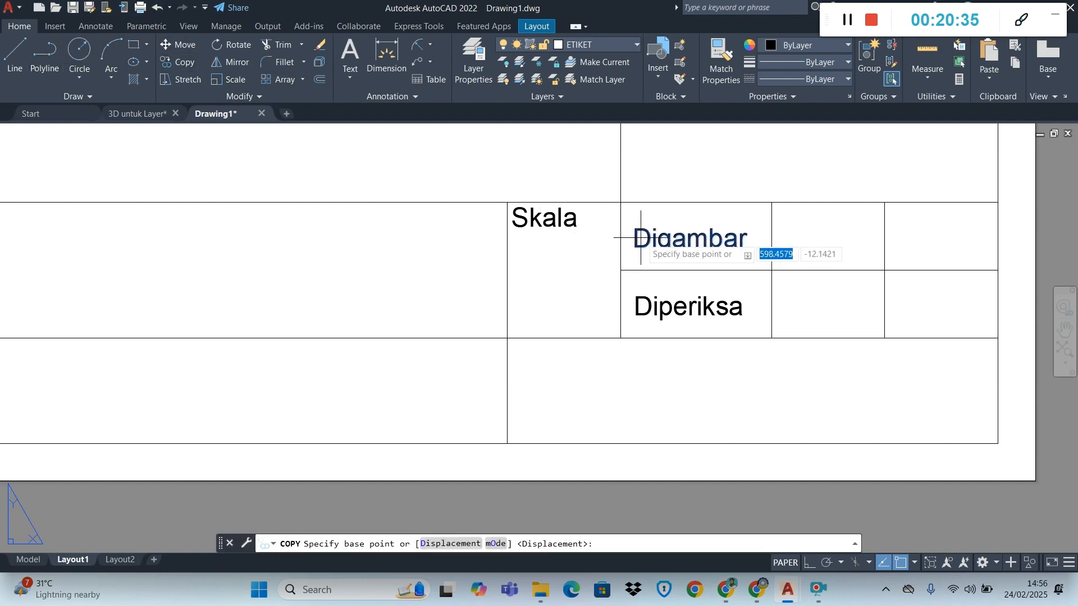
pyautogui.click(635, 251)
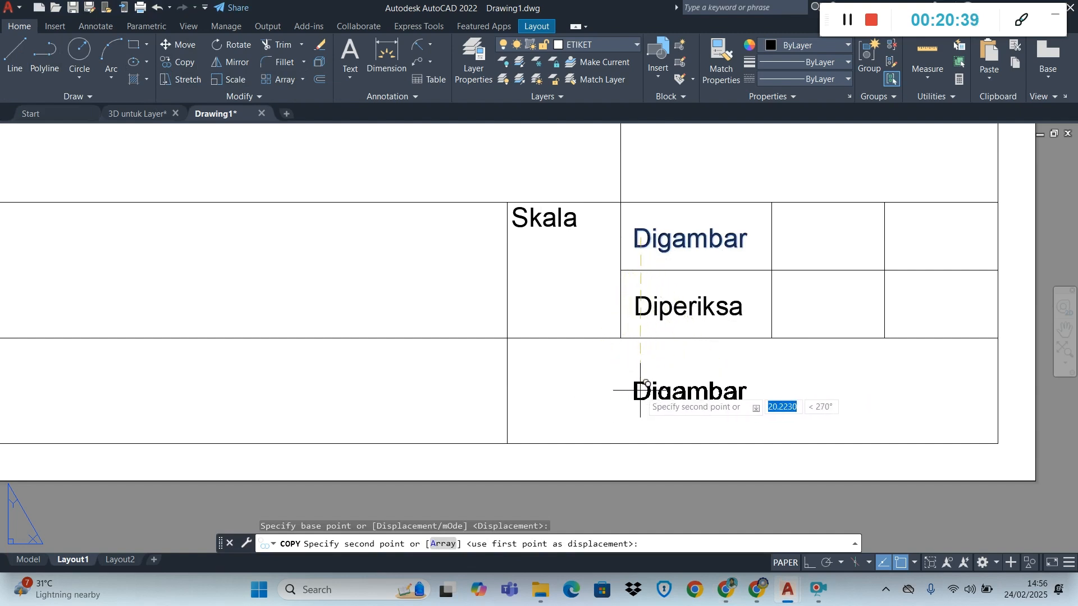
pyautogui.click(670, 388)
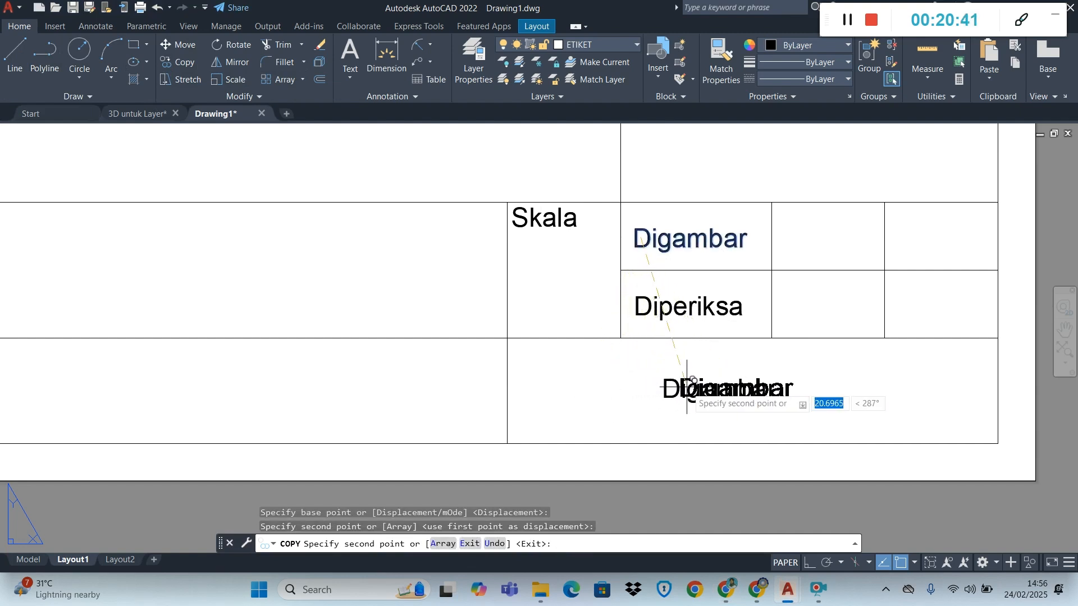
pyautogui.press('Escape')
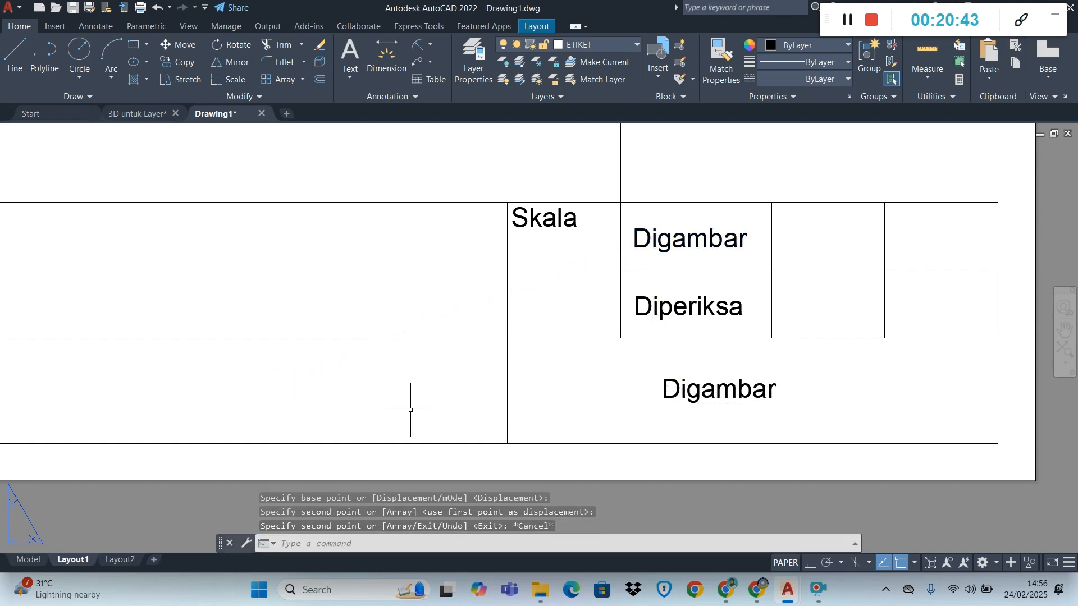
# Change the "Digambar" copy in the wide cell below "Diperiksa" to "NIM xxxxxx"
pyautogui.click(706, 384)
pyautogui.doubleClick(706, 384)
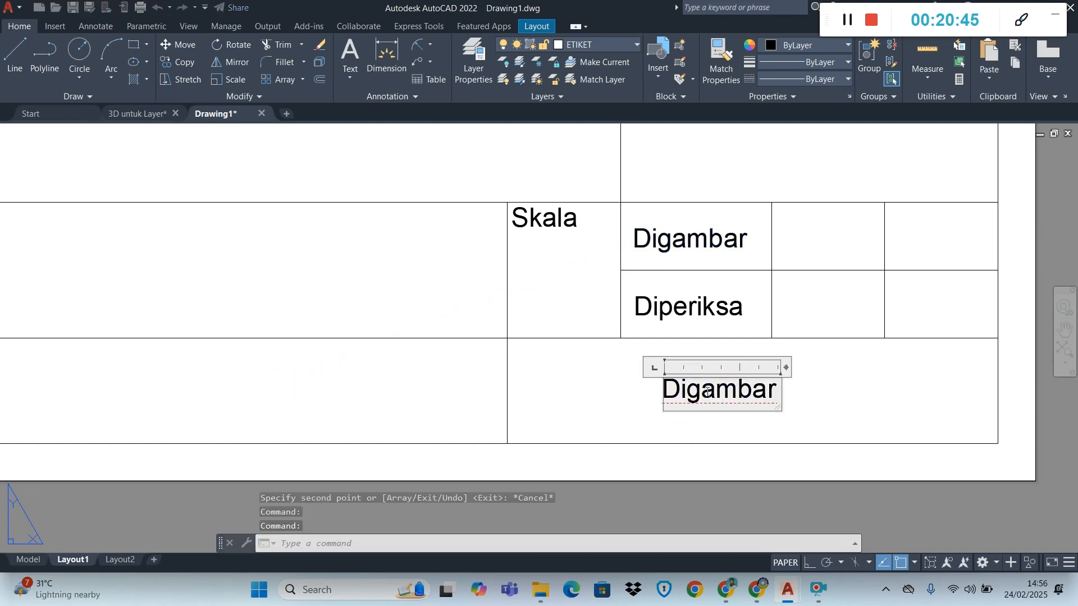
pyautogui.write('NIM')
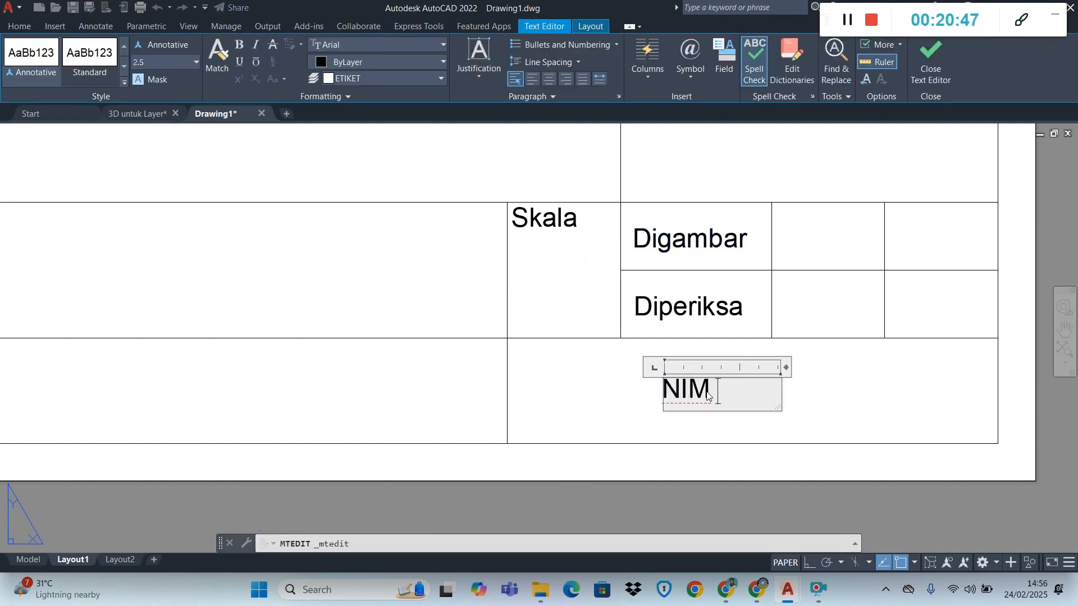
pyautogui.write(' xxxxxx')
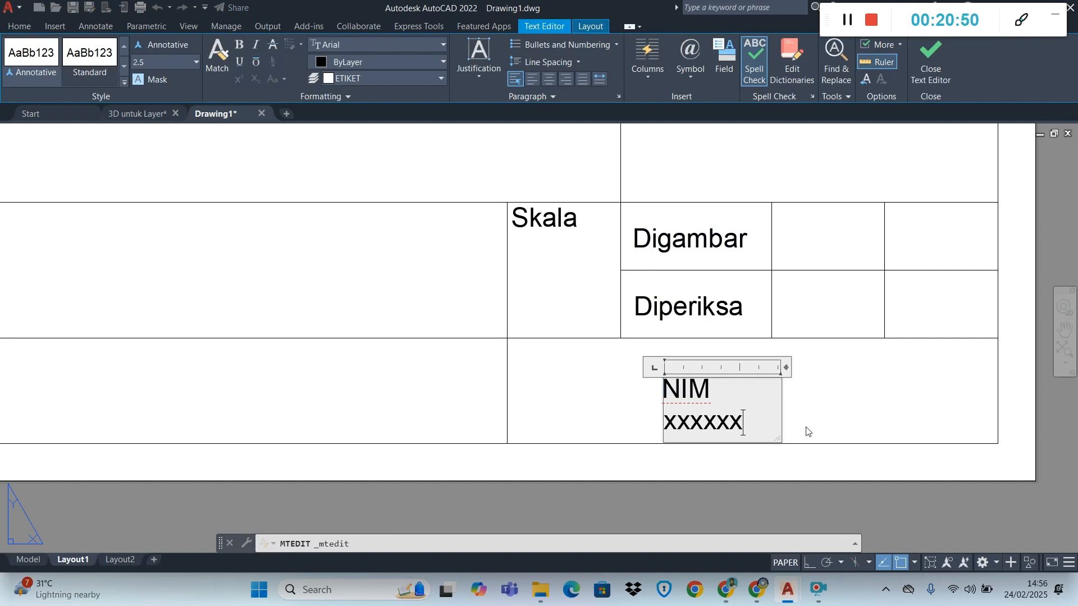
pyautogui.click(807, 431)
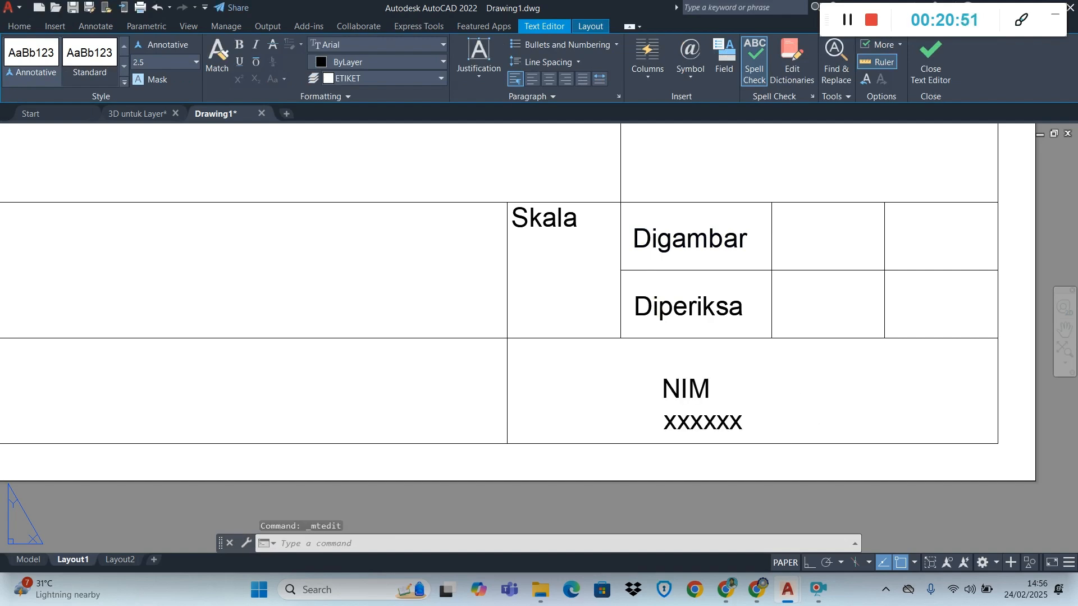
# Widen the "NIM xxxxxx" text frame so the text fits on one line
pyautogui.click(720, 420)
pyautogui.click(780, 379)
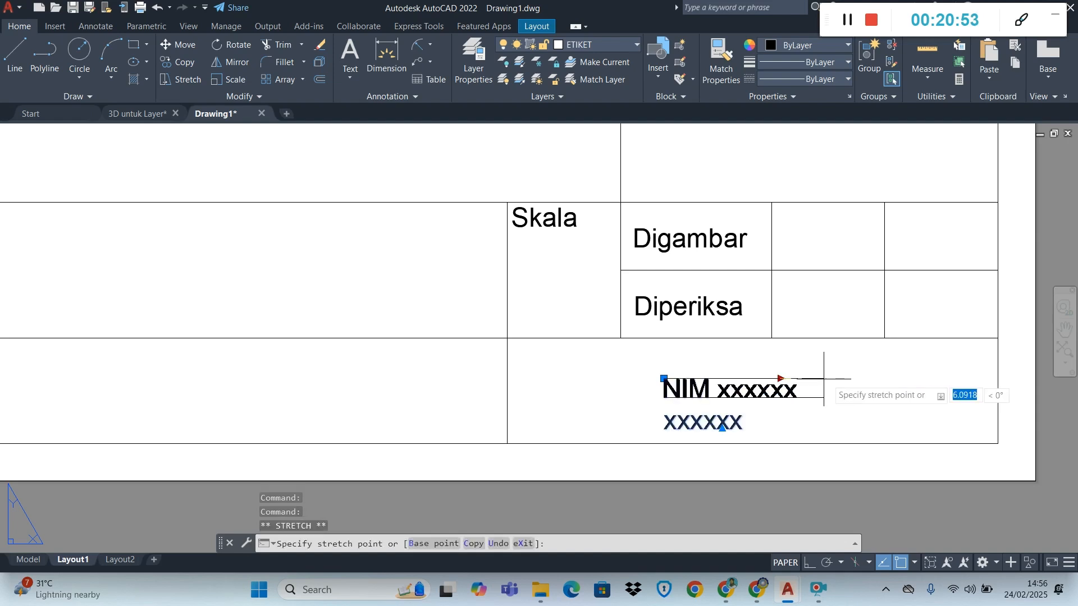
pyautogui.click(826, 379)
pyautogui.press('Escape')
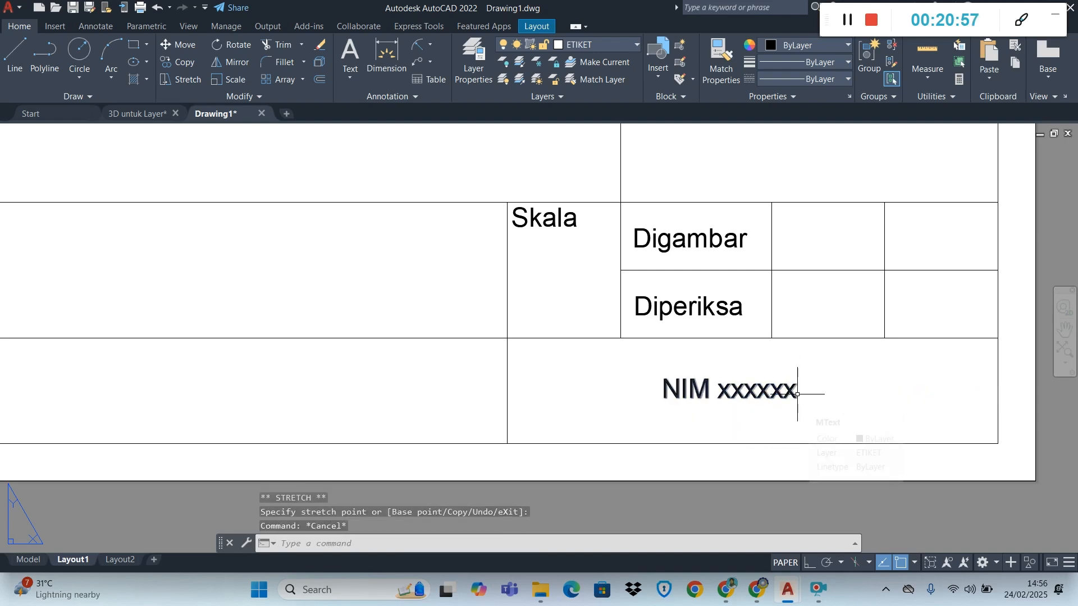
# Check the module PDF in Chrome for the texts in the two wide cells below "Perubahan", and return to Drawing1 in AutoCAD
pyautogui.scroll(-2, 732, 374)
pyautogui.scroll(-2, 730, 371)
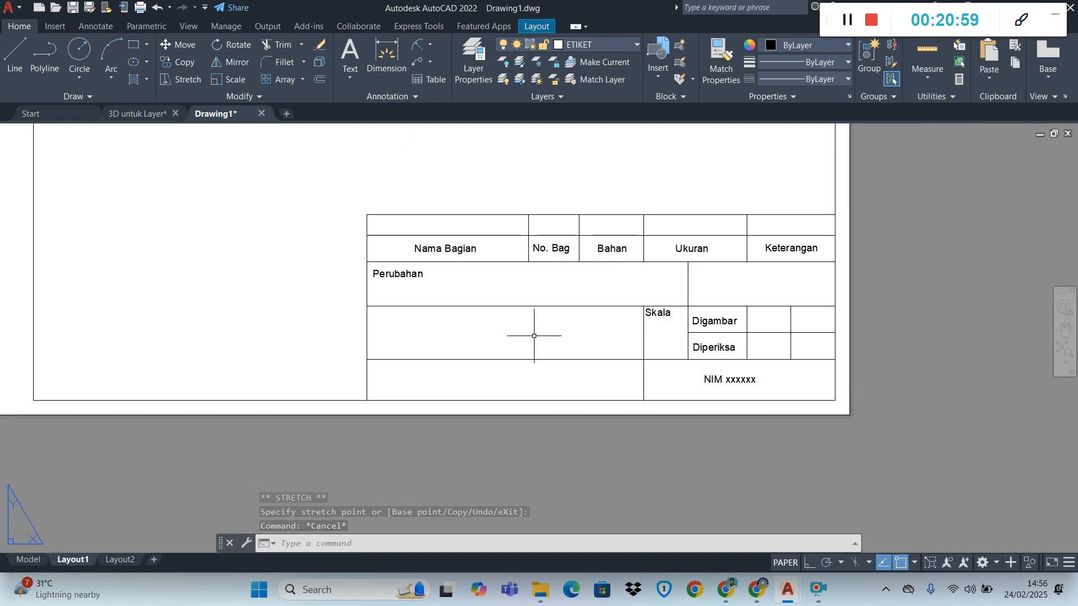
pyautogui.scroll(2, 432, 354)
pyautogui.scroll(2, 410, 358)
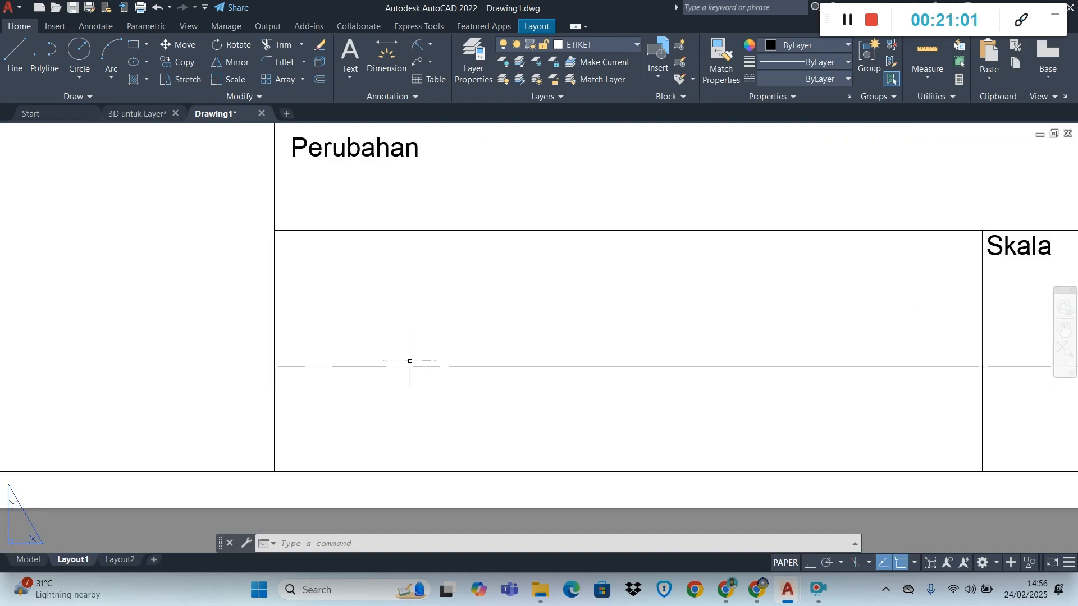
pyautogui.scroll(-2, 410, 361)
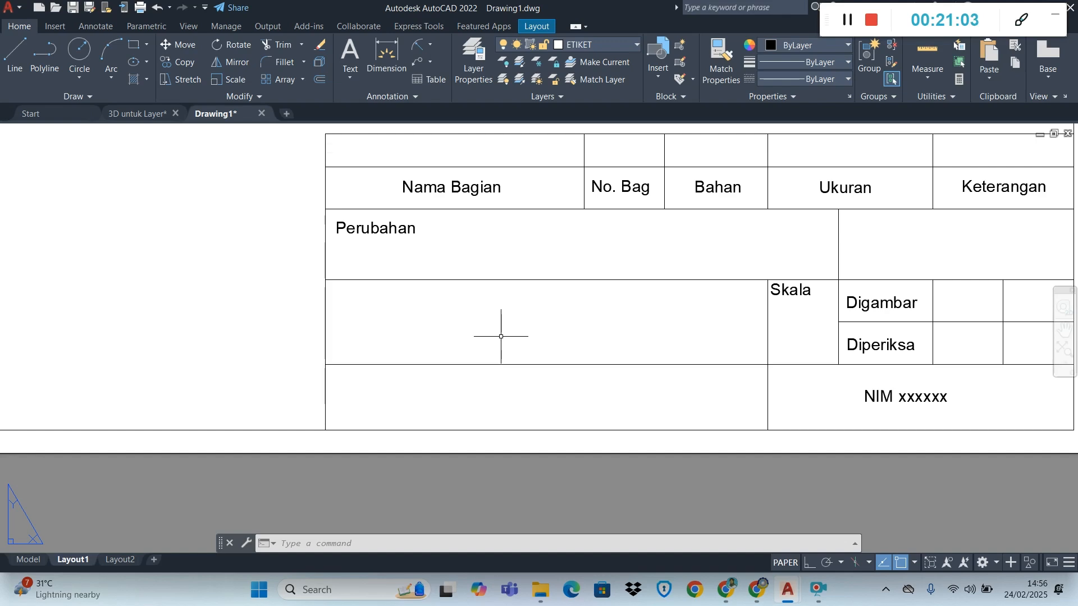
pyautogui.hotkey('alt', 'Tab')
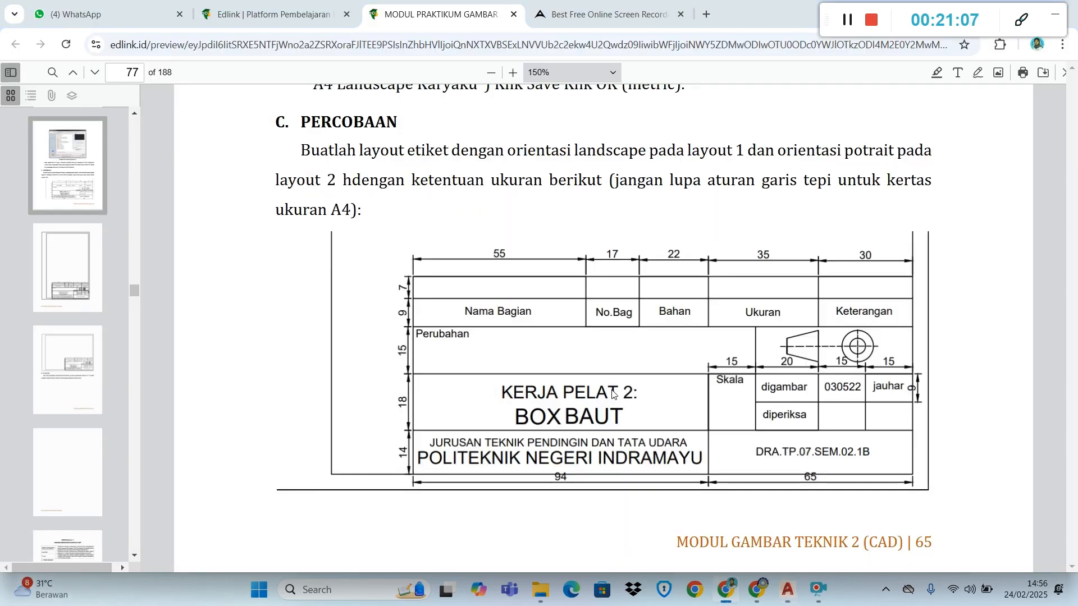
pyautogui.hotkey('alt', 'Tab')
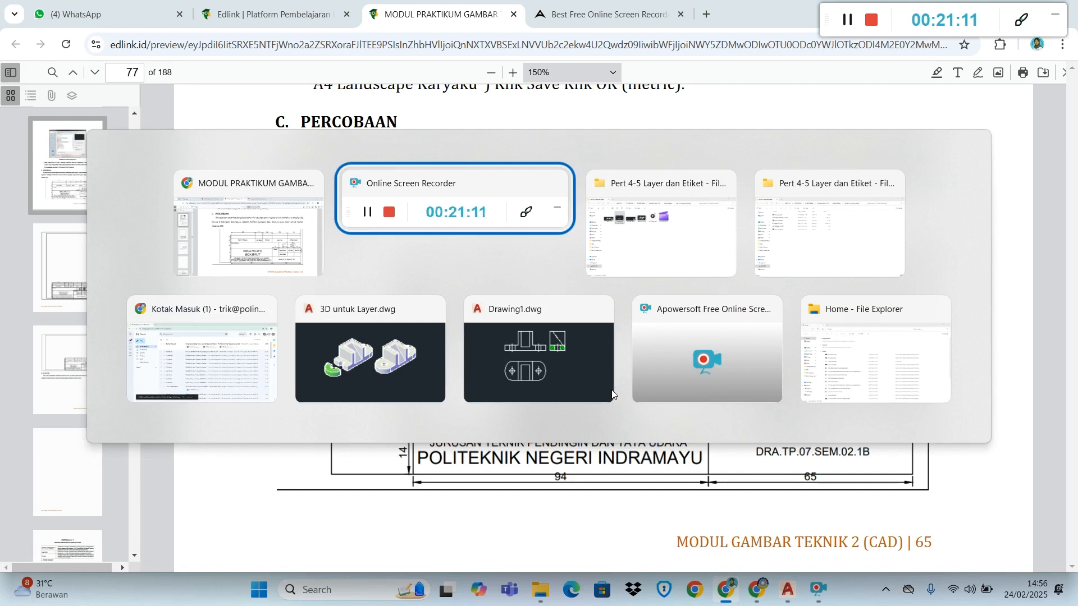
pyautogui.hotkey('alt', 'Tab')
pyautogui.hotkey('alt', 'Tab')
pyautogui.hotkey('alt', 'Tab')
pyautogui.hotkey('alt', 'Tab')
pyautogui.hotkey('alt', 'Tab')
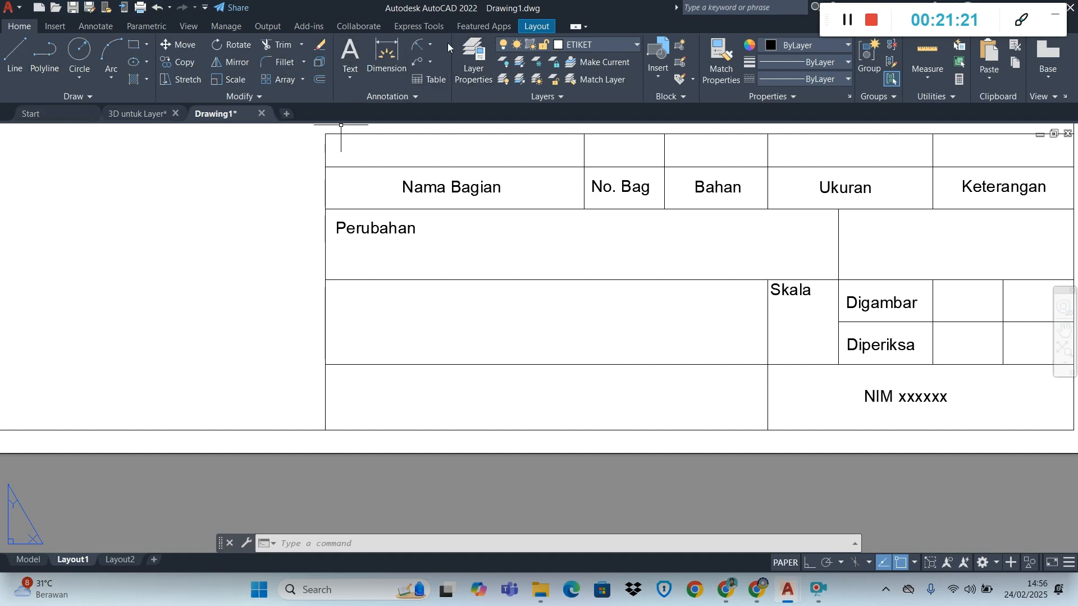
# Copy the "Skala" text four times, placing two stacked copies in each of the two empty wide cells below "Perubahan"
pyautogui.click(178, 62)
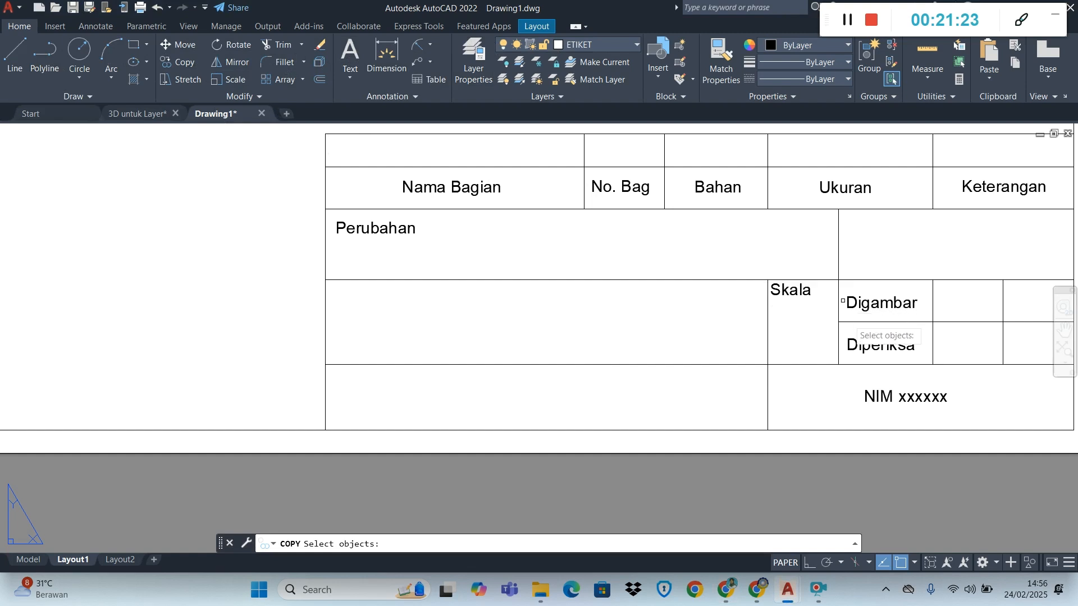
pyautogui.click(773, 290)
pyautogui.press('Return')
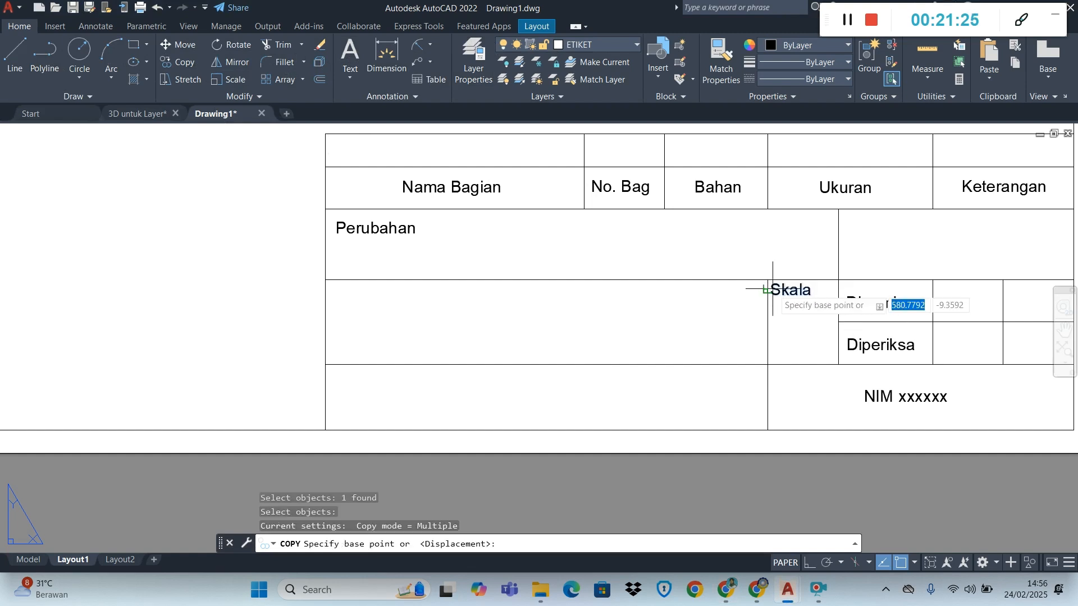
pyautogui.click(774, 284)
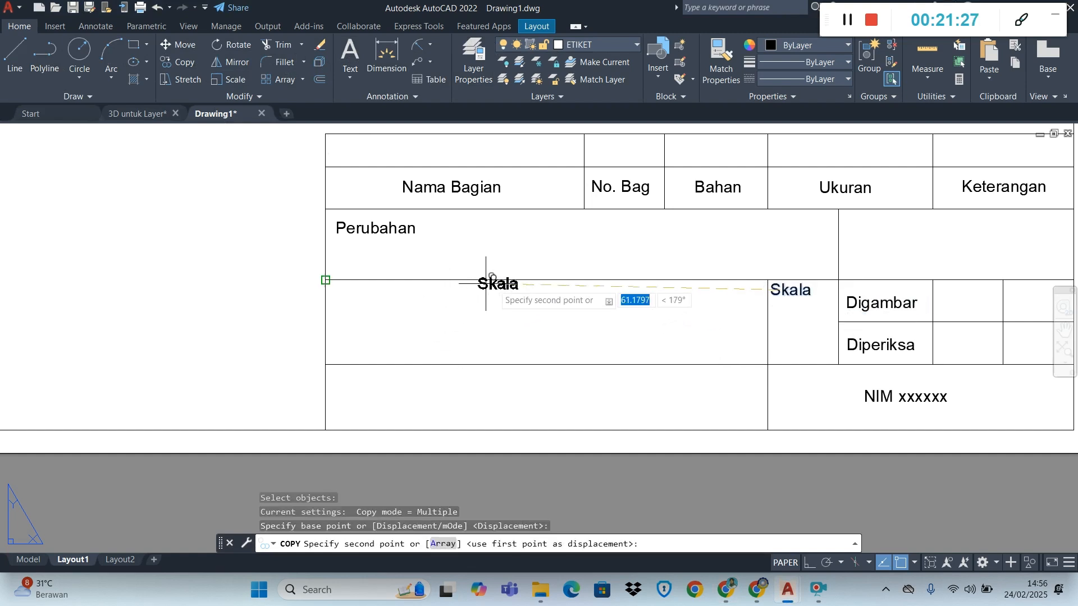
pyautogui.click(525, 293)
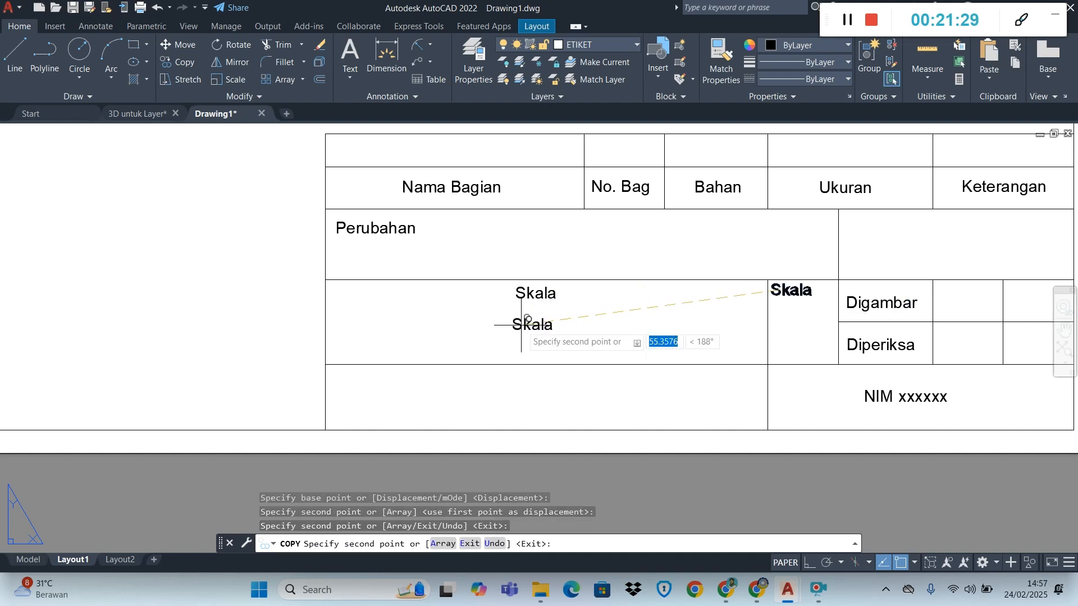
pyautogui.click(527, 319)
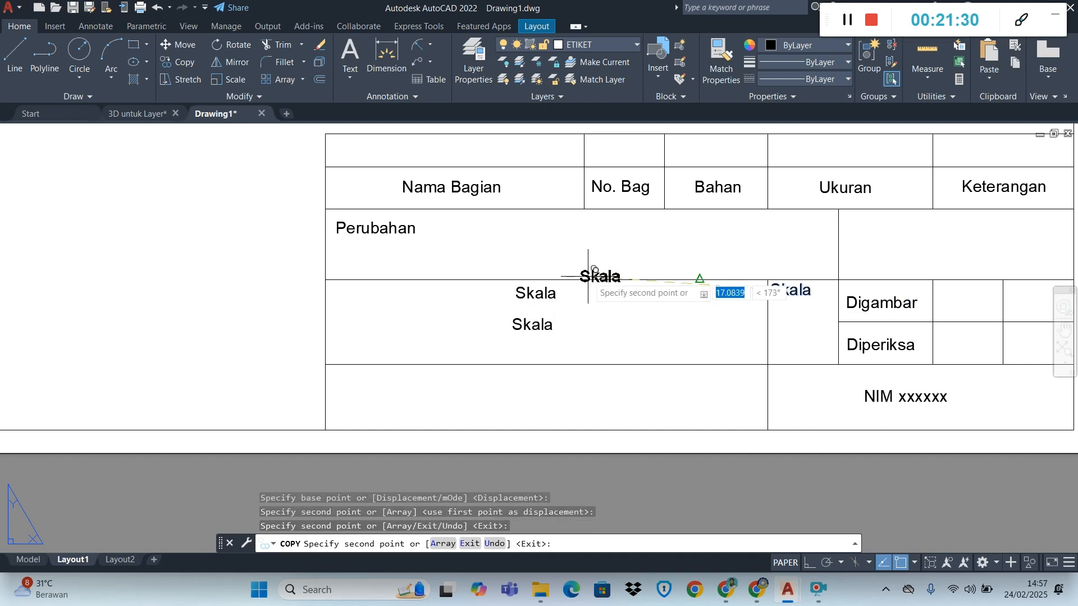
pyautogui.click(518, 378)
pyautogui.click(517, 406)
pyautogui.press('Escape')
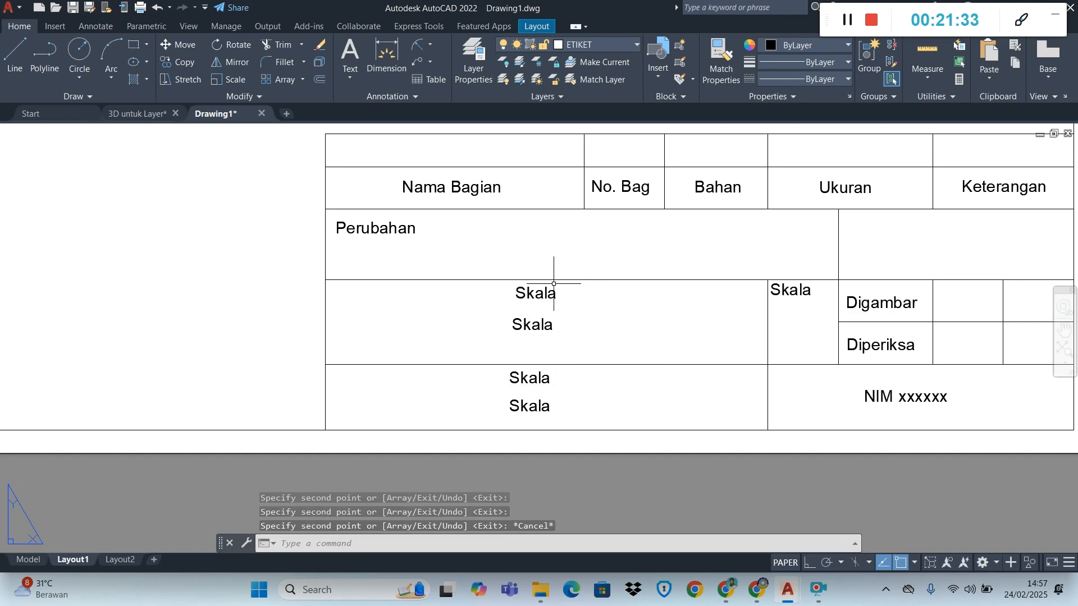
# Change the uppermost "Skala" copy in the wide cell below "Perubahan" to "ETIKET DAN LAYOUT"
pyautogui.click(536, 292)
pyautogui.doubleClick(534, 294)
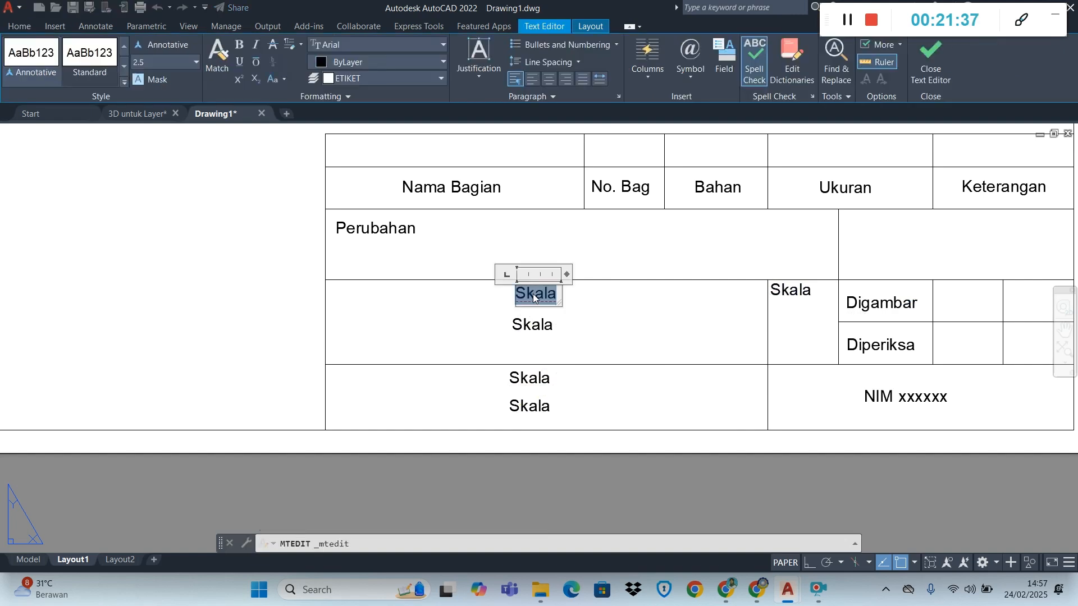
pyautogui.write('LA')
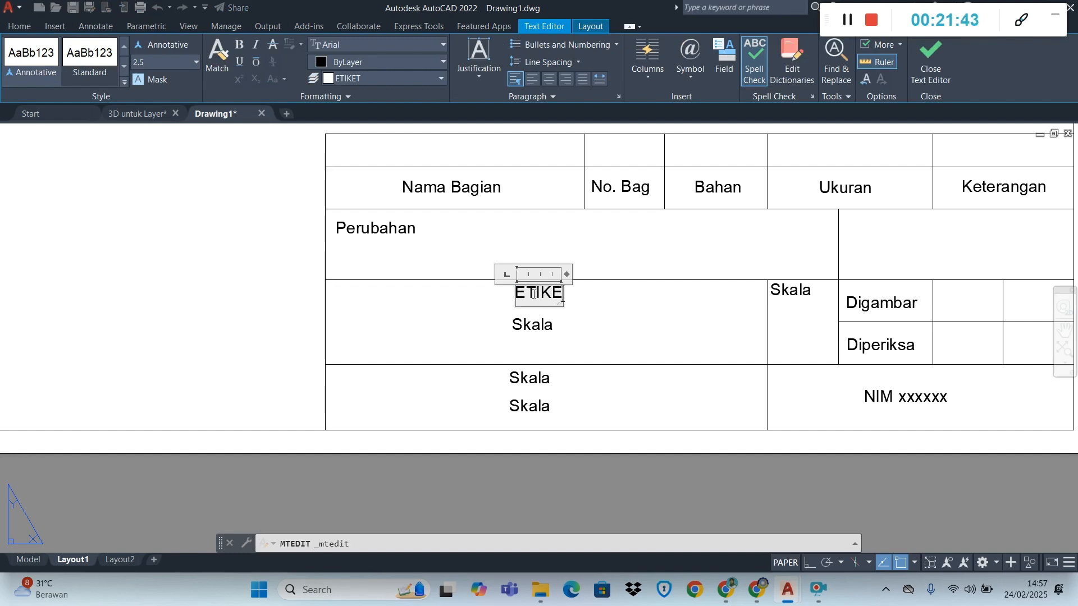
pyautogui.press('Return')
pyautogui.write('DAN')
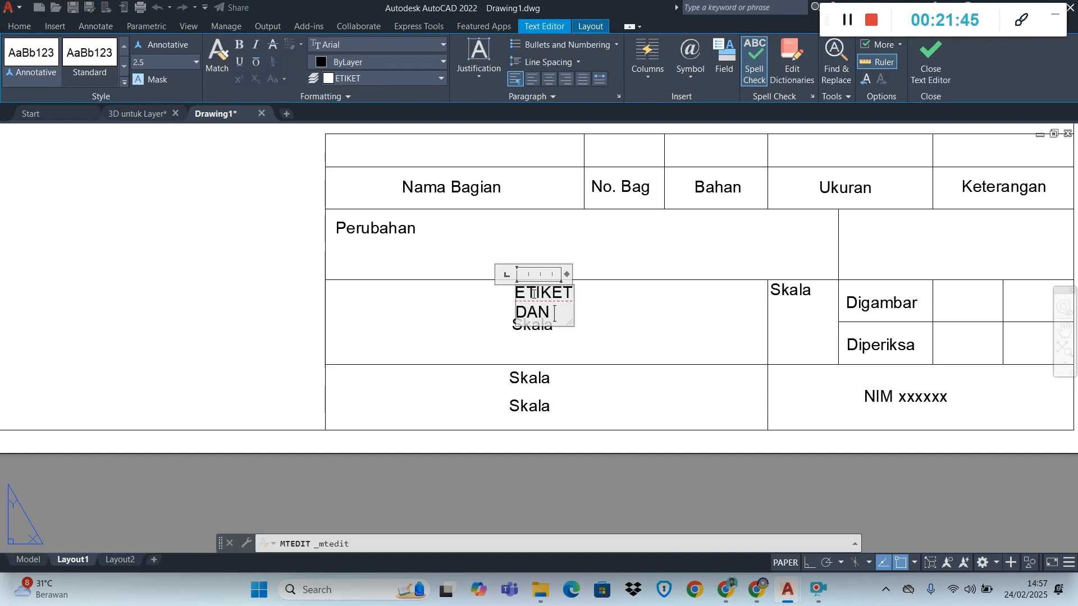
pyautogui.write(' LAYOU')
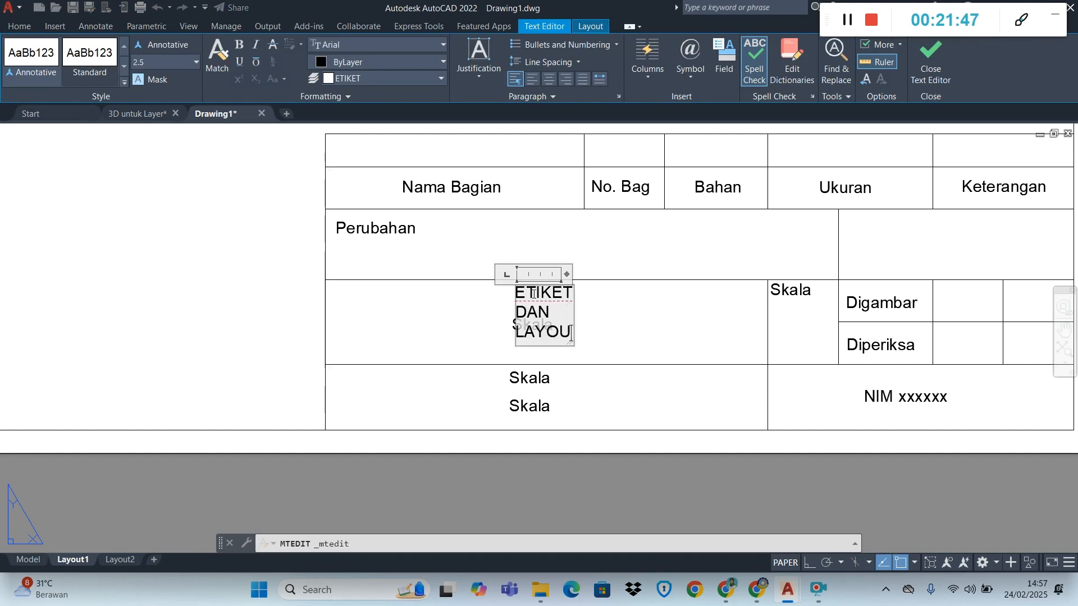
pyautogui.write('T')
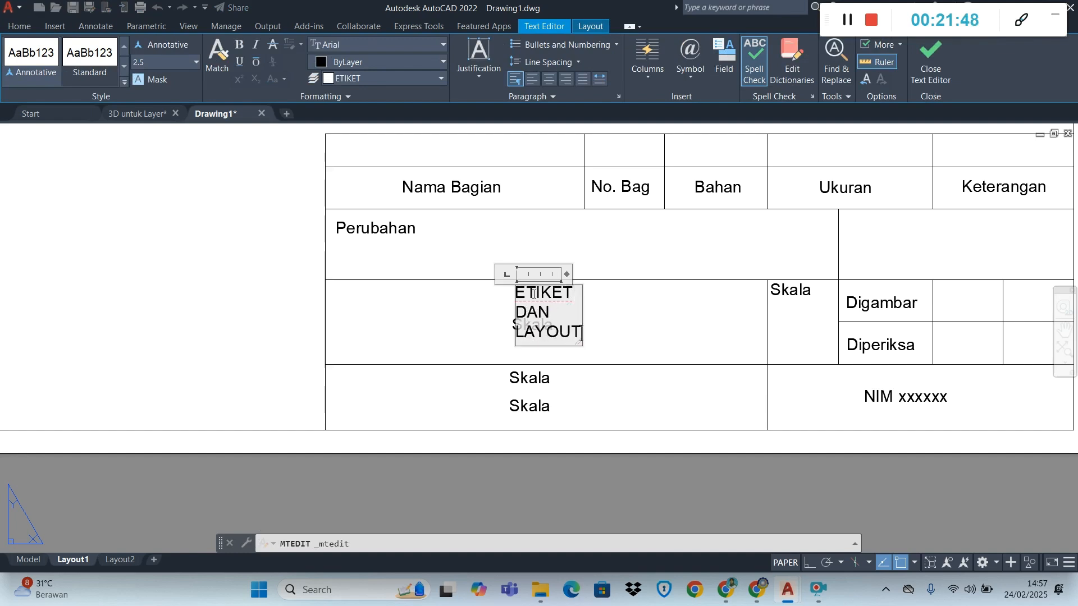
pyautogui.click(684, 337)
# Widen the "ETIKET DAN LAYOUT" text frame so the text fits on one line
pyautogui.click(540, 309)
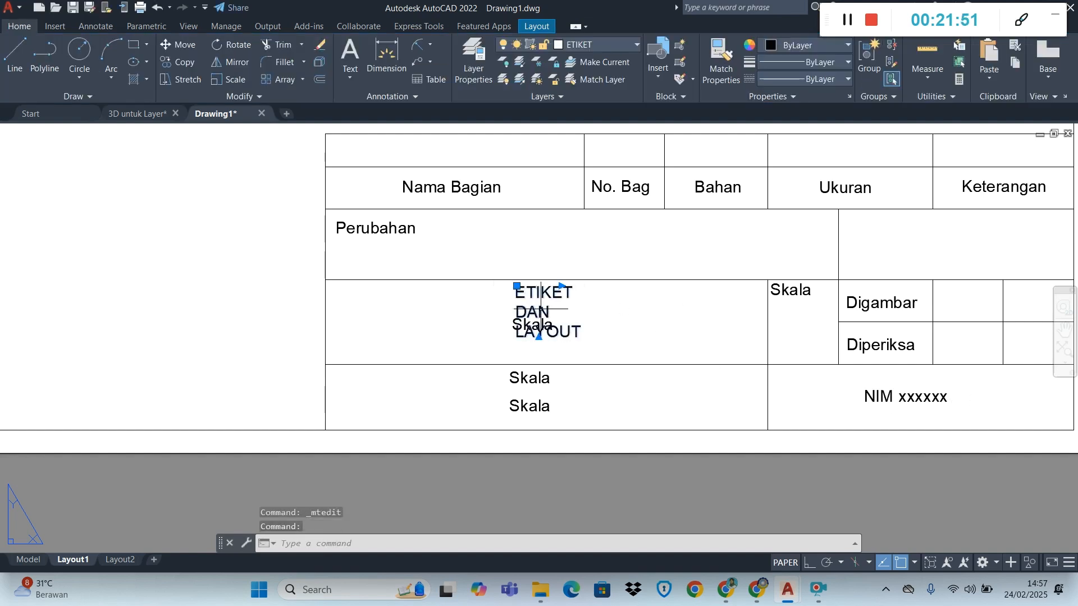
pyautogui.click(561, 286)
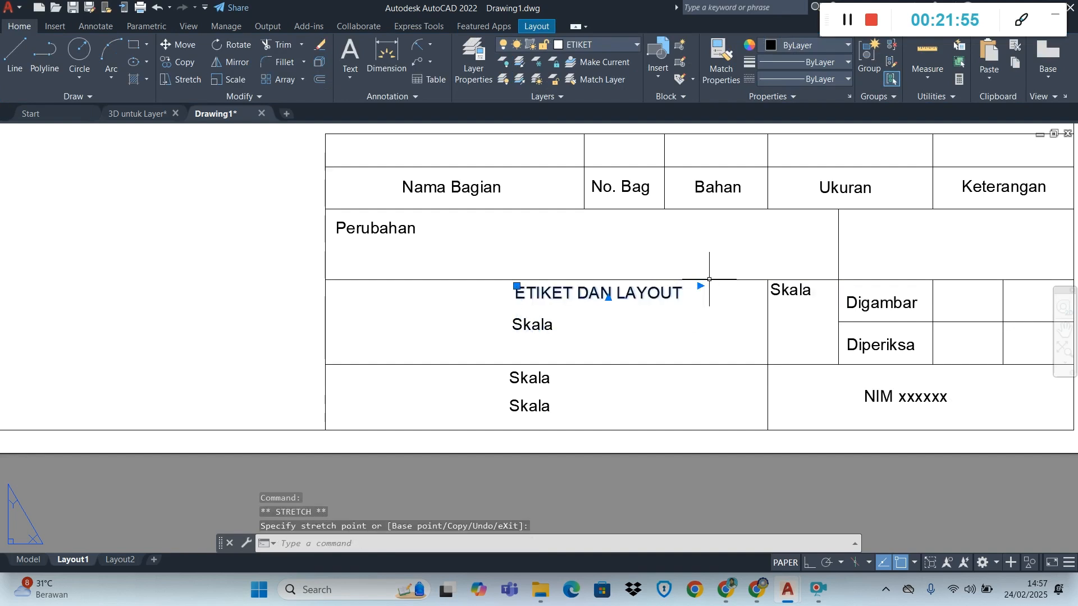
pyautogui.press('Escape')
# Replace the "Skala" copy beneath "ETIKET DAN LAYOUT" with a copy of the "ETIKET DAN LAYOUT" text
pyautogui.click(546, 325)
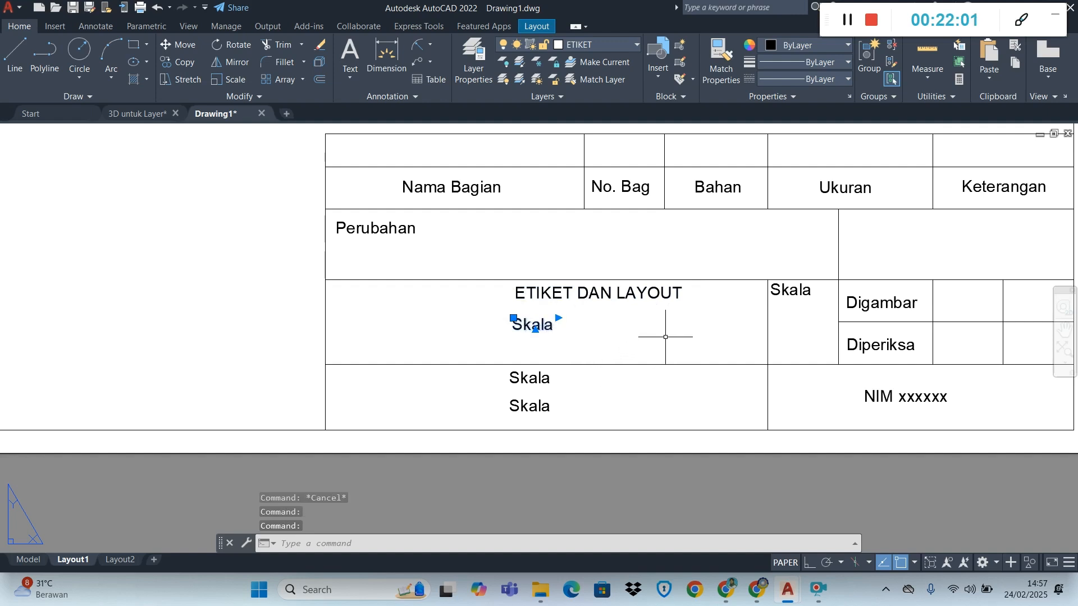
pyautogui.press('Delete')
pyautogui.click(602, 301)
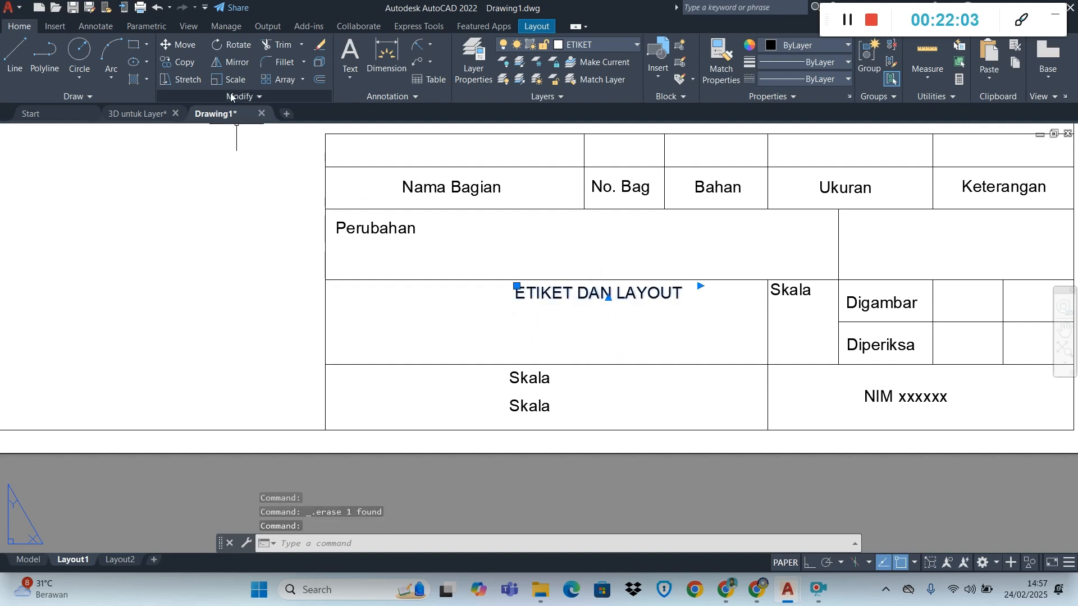
pyautogui.click(180, 62)
pyautogui.click(562, 287)
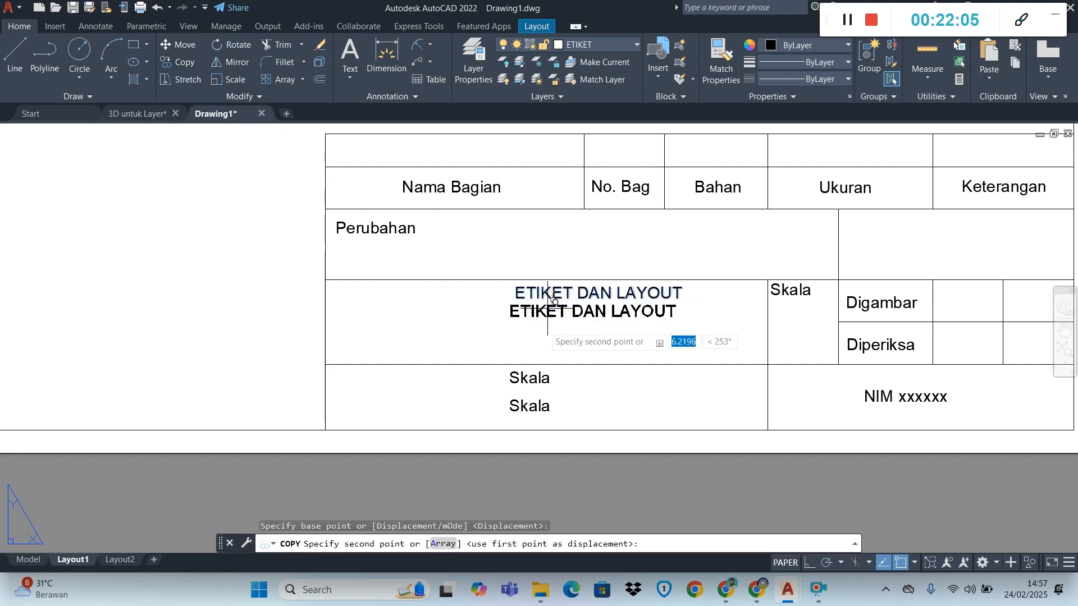
pyautogui.click(540, 331)
pyautogui.press('Escape')
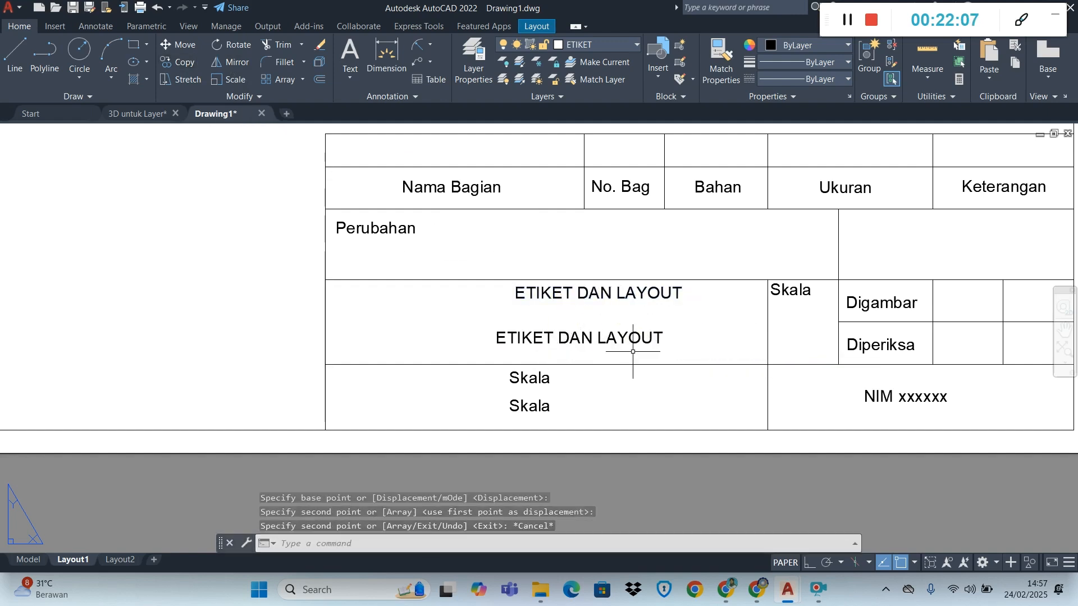
# Add a colon to the end of the upper "ETIKET DAN LAYOUT" text
pyautogui.click(676, 293)
pyautogui.doubleClick(676, 293)
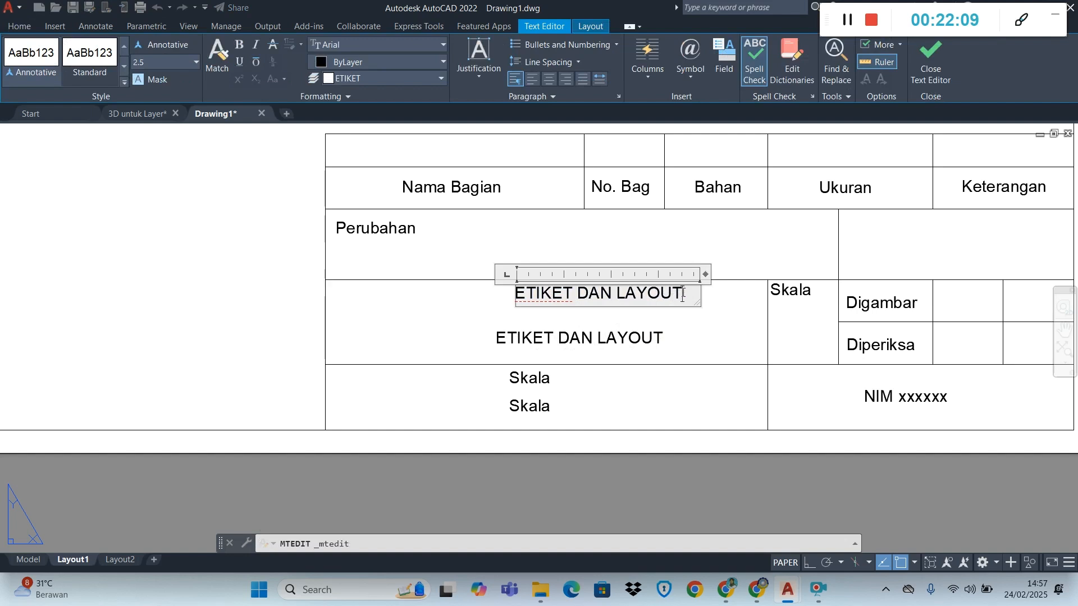
pyautogui.click(709, 368)
# Change the lower "ETIKET DAN LAYOUT" text to "LANDSCAPE"
pyautogui.click(616, 333)
pyautogui.doubleClick(616, 332)
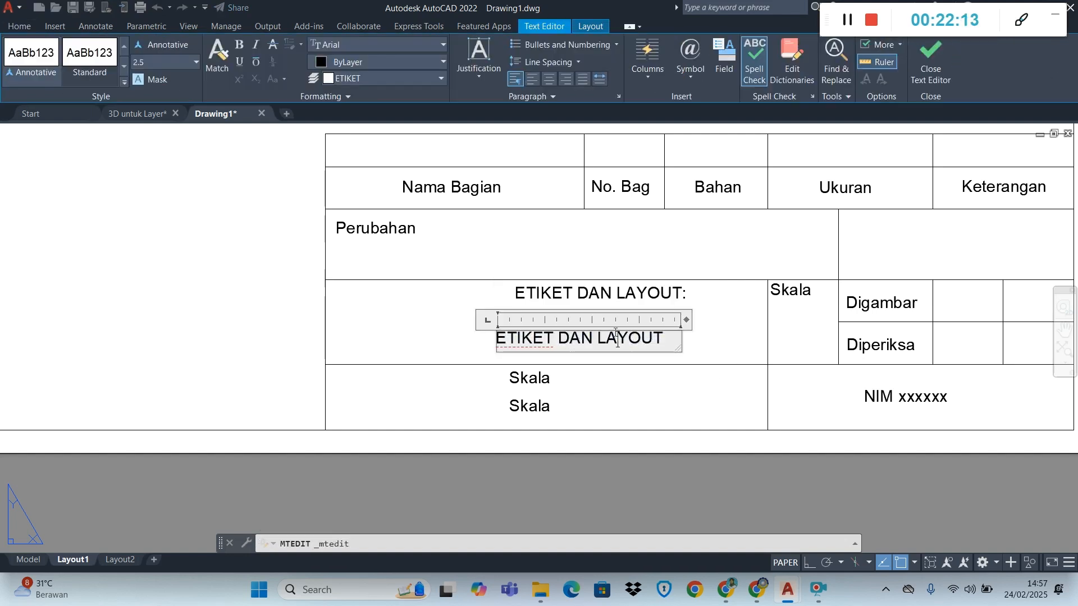
pyautogui.click(614, 332)
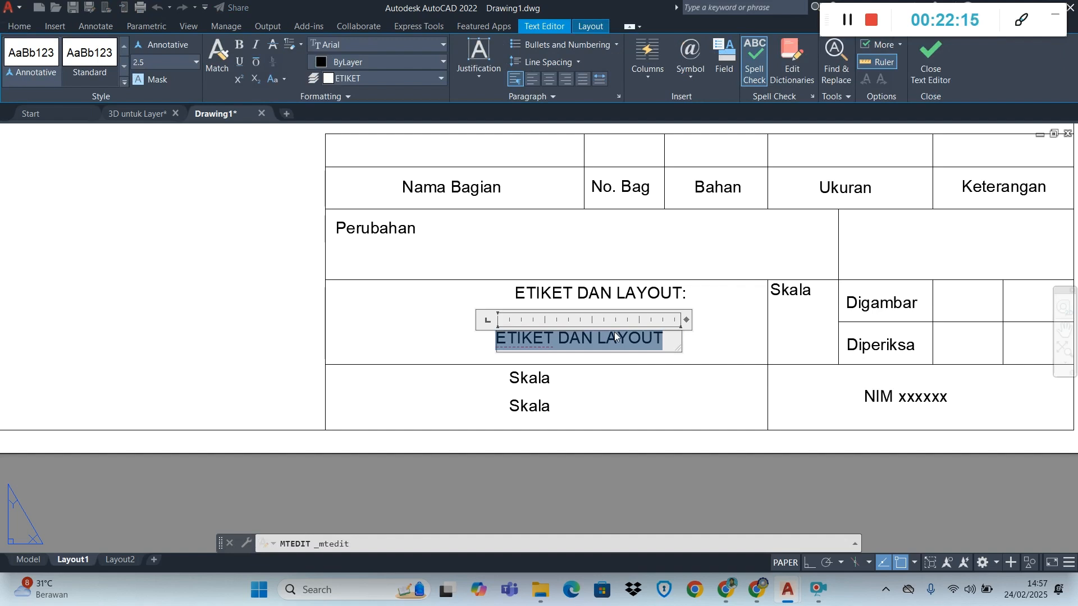
pyautogui.write('LAN')
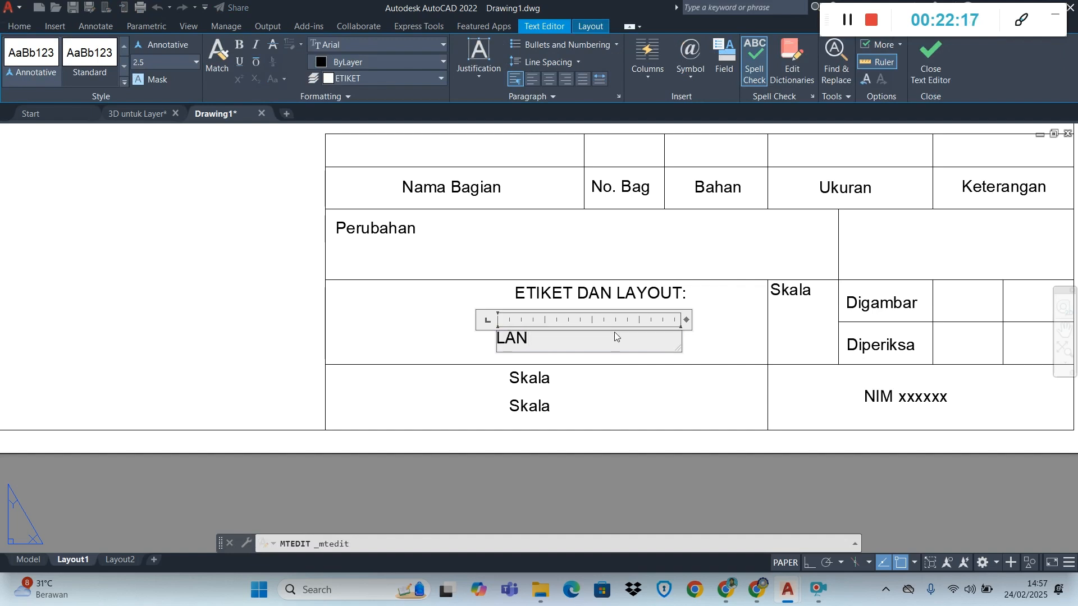
pyautogui.write('DSCAPE')
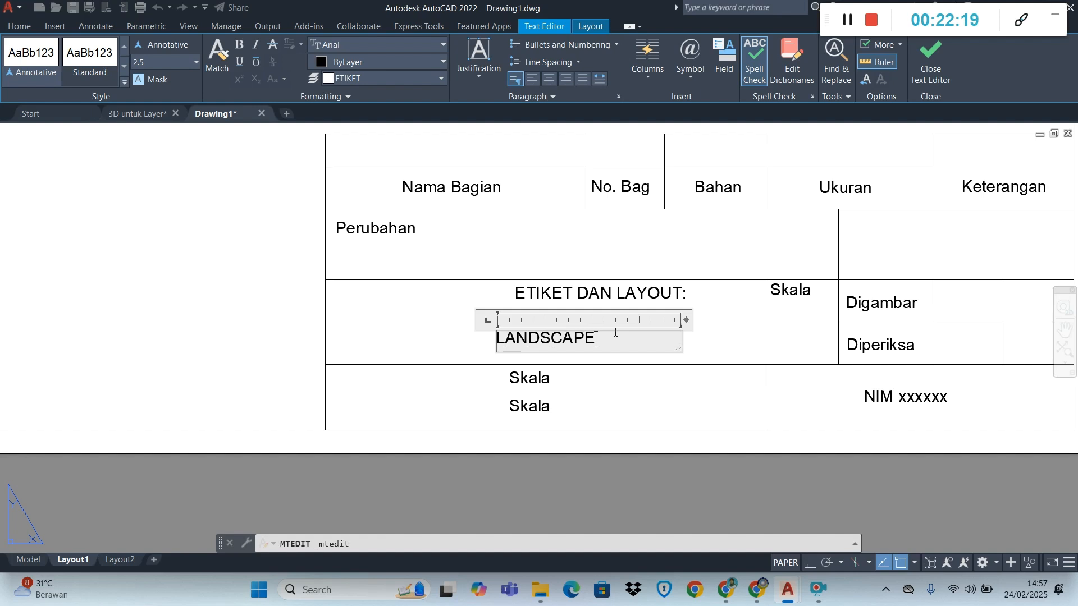
pyautogui.click(715, 346)
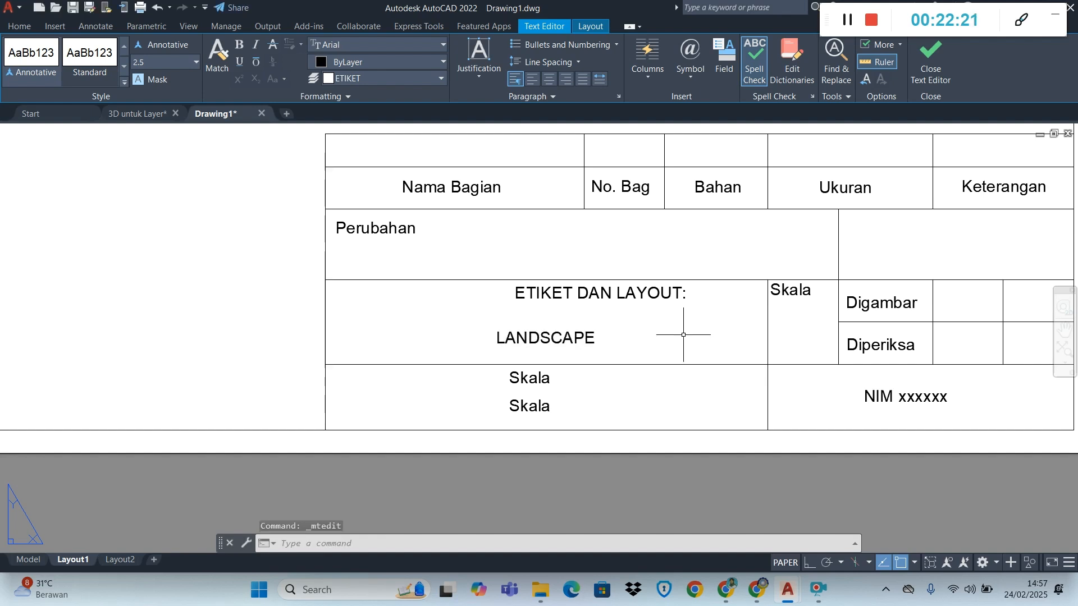
# Set the text height of "ETIKET DAN LAYOUT:" to 4
pyautogui.click(573, 291)
pyautogui.click(563, 282)
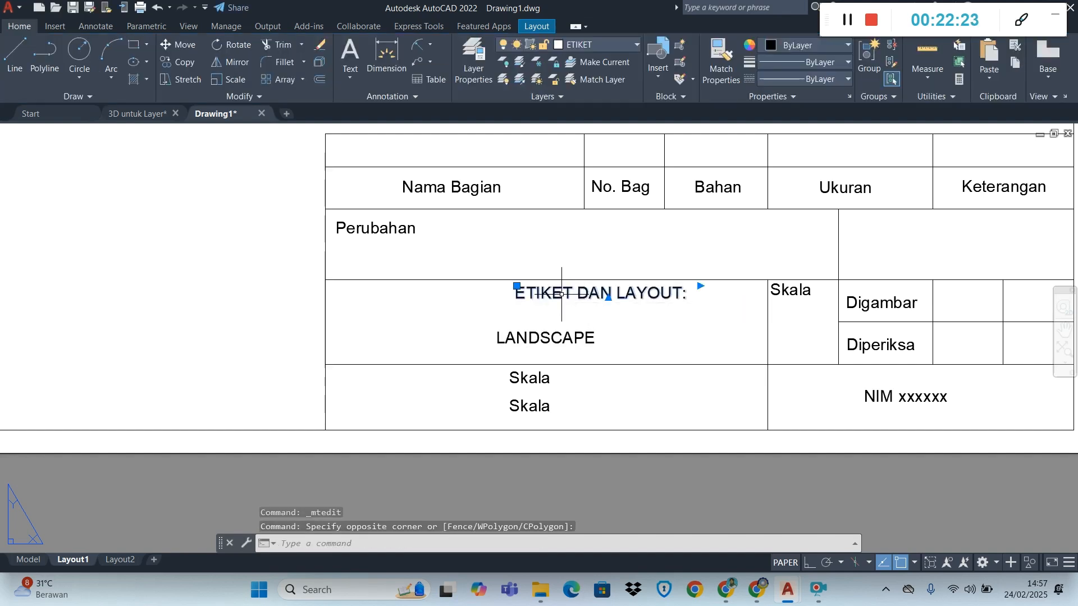
pyautogui.click(848, 97)
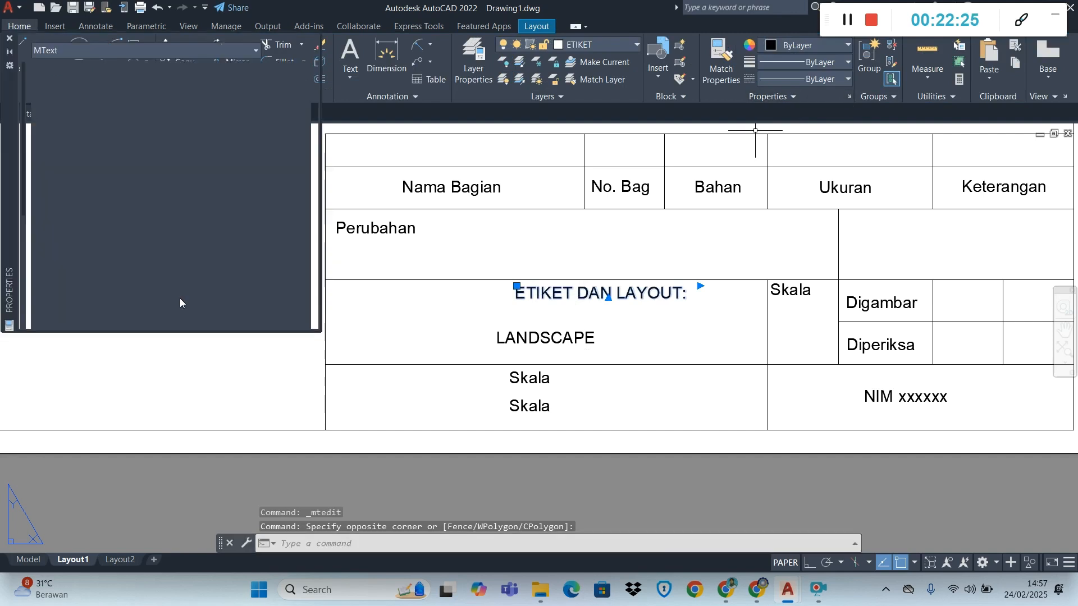
pyautogui.click(190, 321)
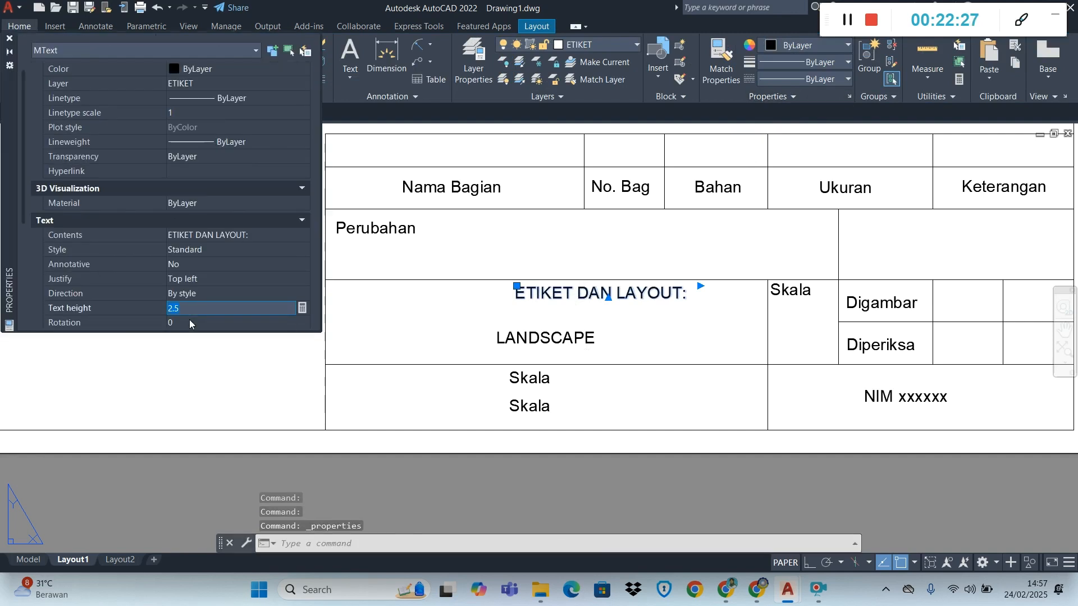
pyautogui.write('4')
pyautogui.click(190, 324)
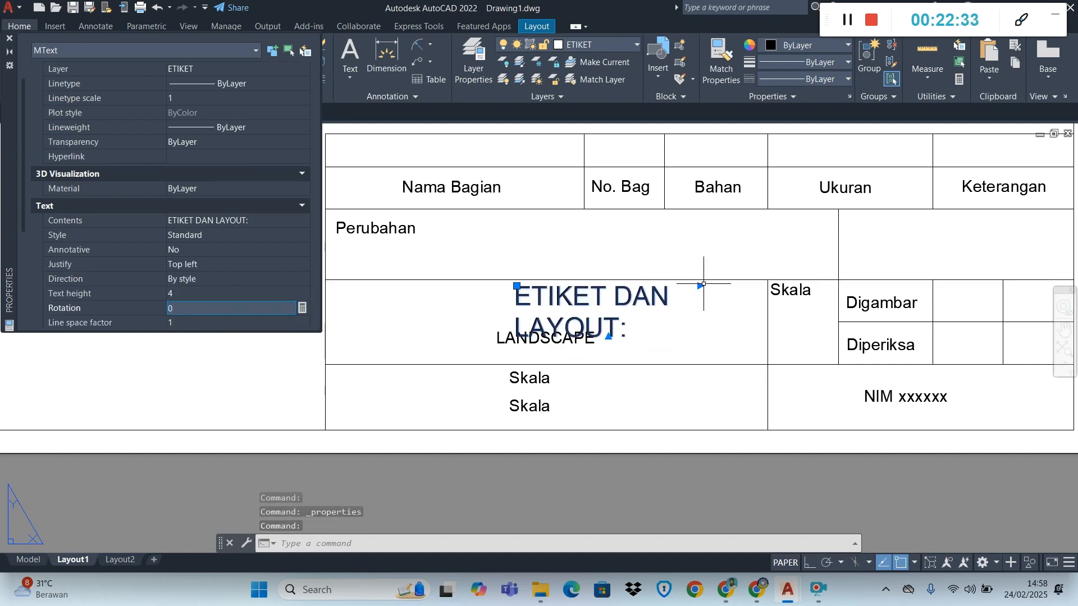
# Widen the "ETIKET DAN LAYOUT:" text to fit on one line and move it to the middle of its title block cell
pyautogui.click(703, 283)
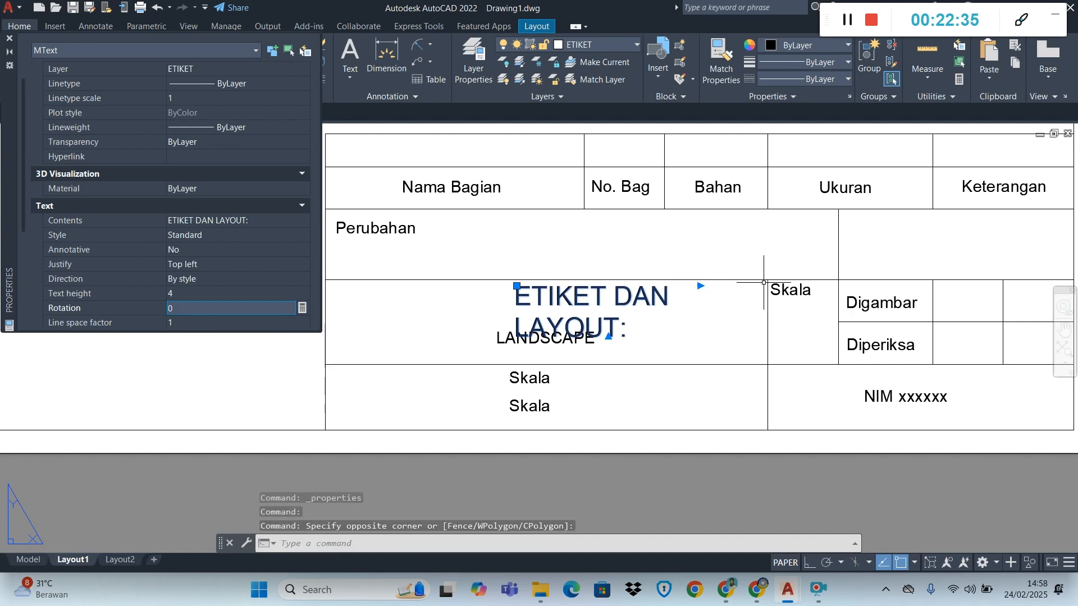
pyautogui.click(700, 286)
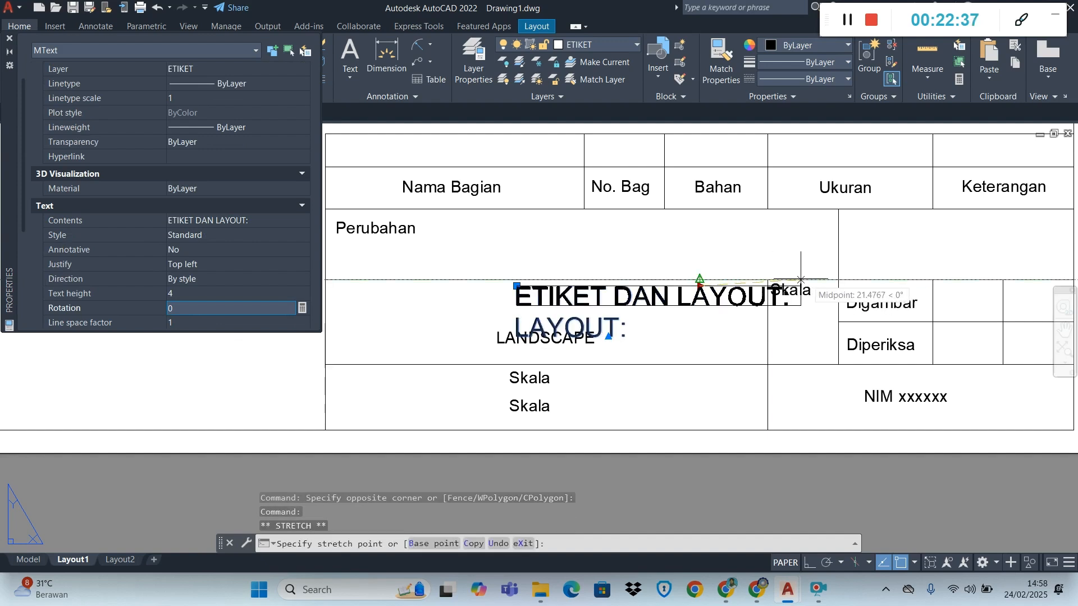
pyautogui.click(839, 286)
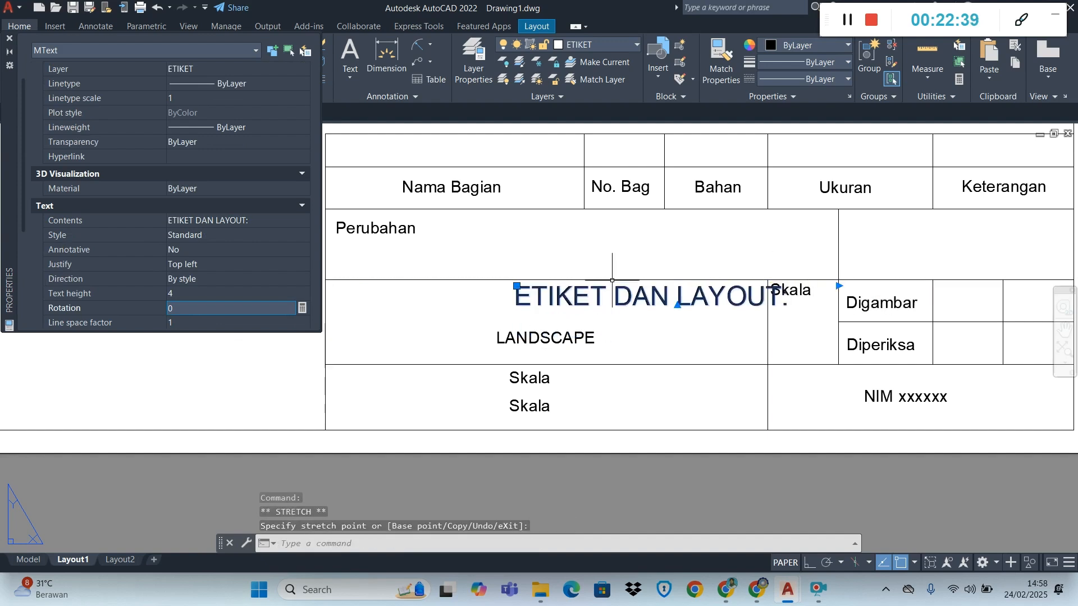
pyautogui.click(518, 286)
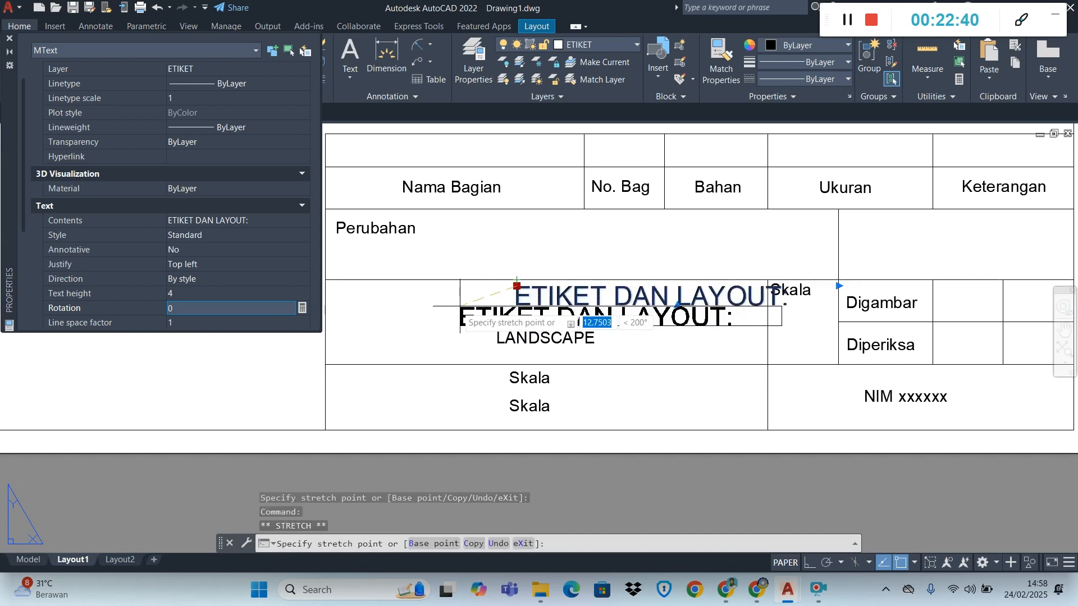
pyautogui.click(410, 295)
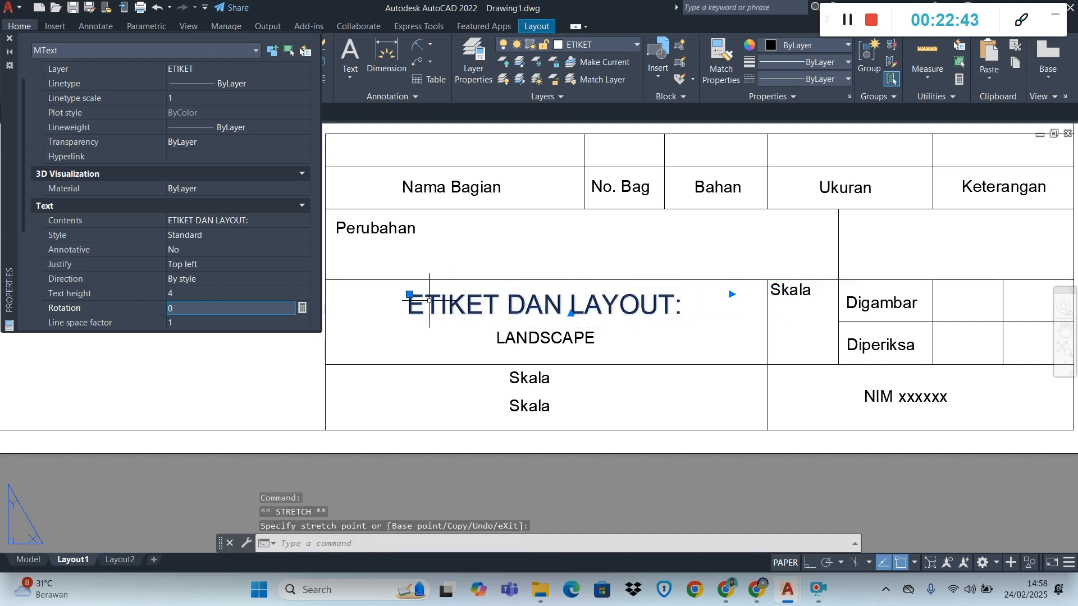
pyautogui.press('Escape')
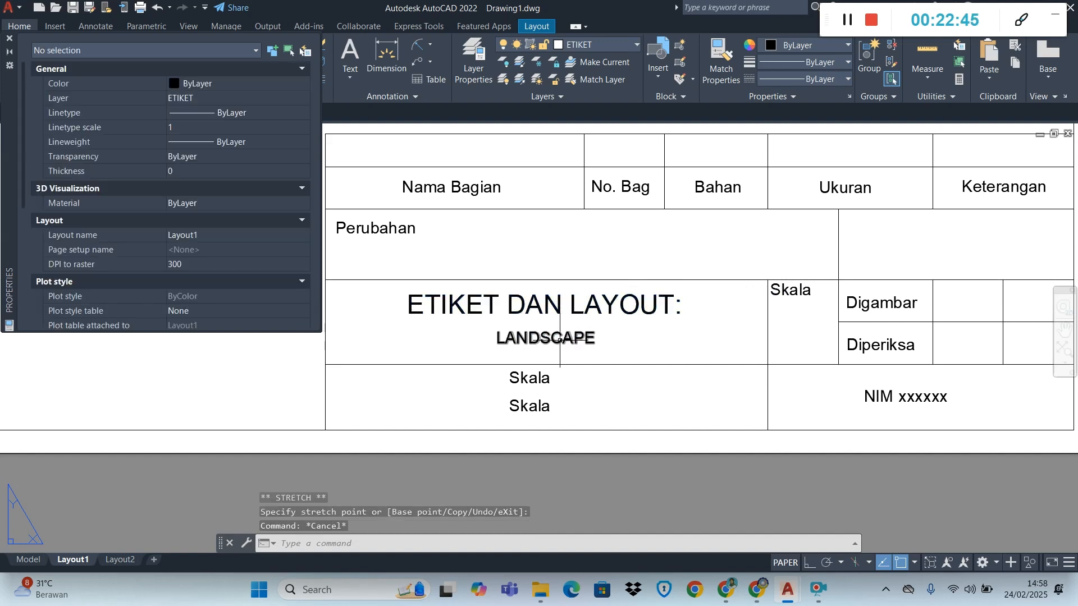
# Set the text height of "LANDSCAPE" to 5
pyautogui.click(574, 337)
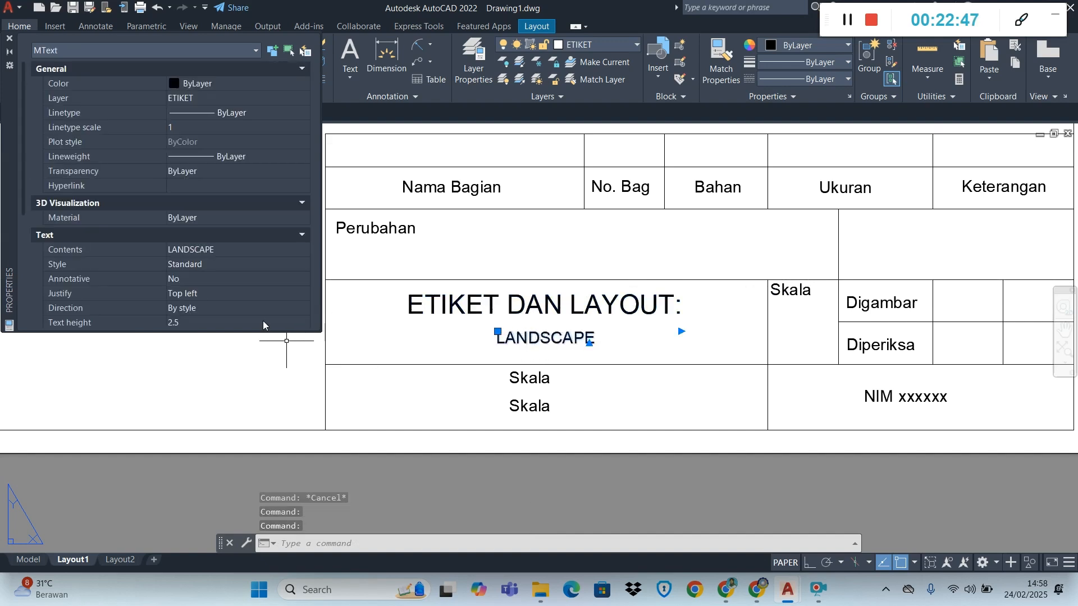
pyautogui.scroll(-1, 197, 324)
pyautogui.click(186, 308)
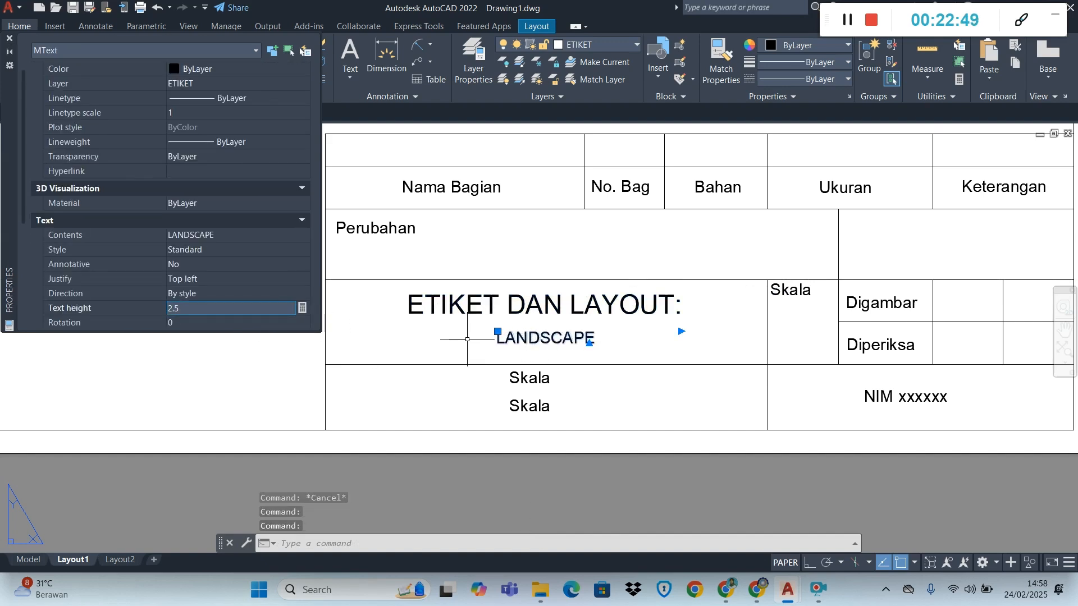
pyautogui.write('5')
pyautogui.press('Return')
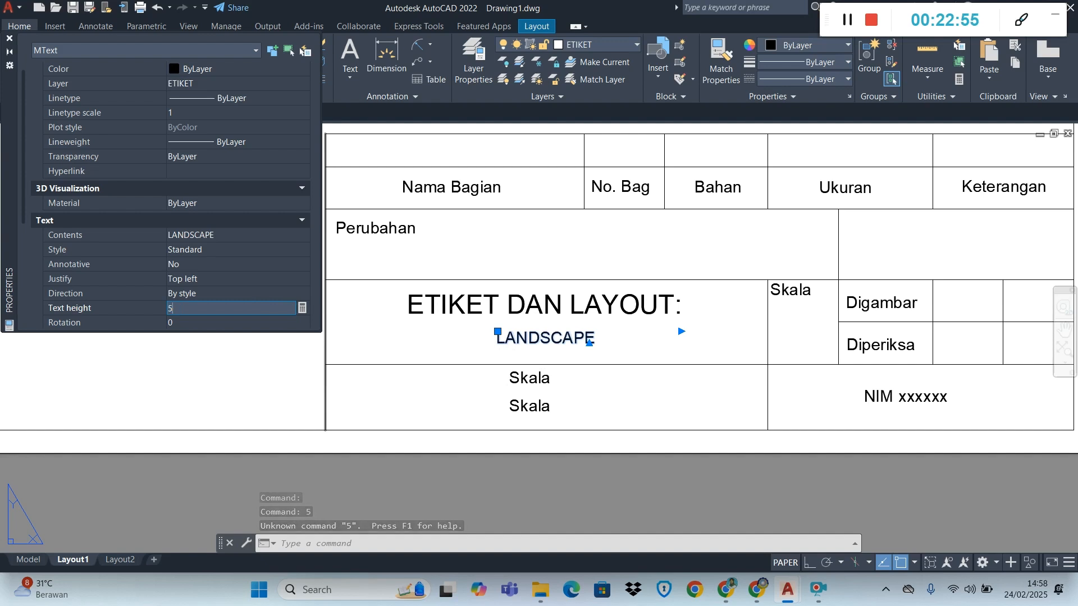
pyautogui.press('Return')
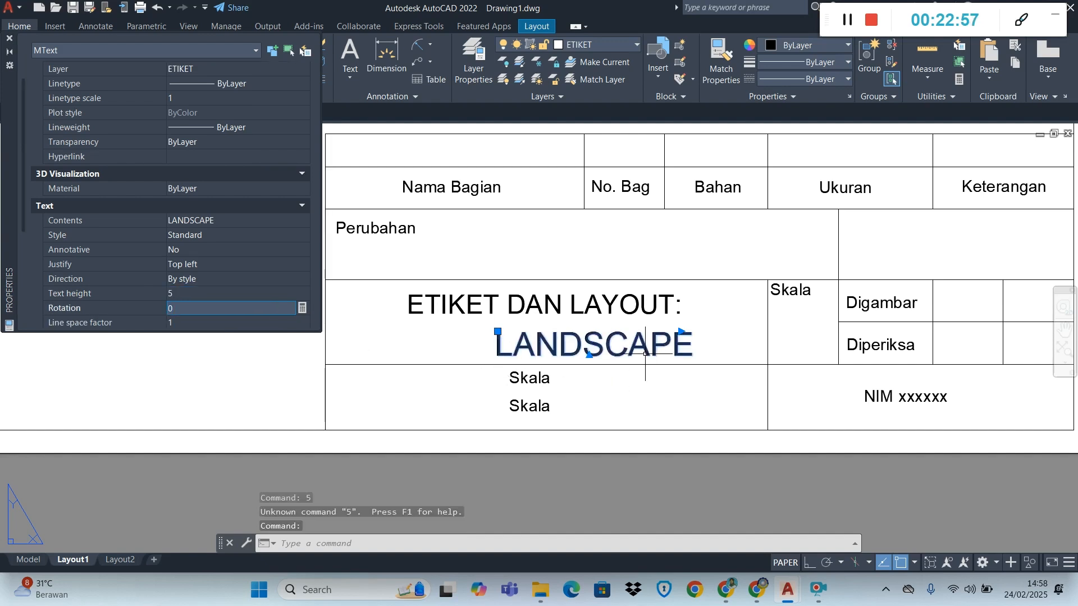
# Move the "LANDSCAPE" text so it sits centred beneath "ETIKET DAN LAYOUT:" and close the object properties
pyautogui.click(498, 331)
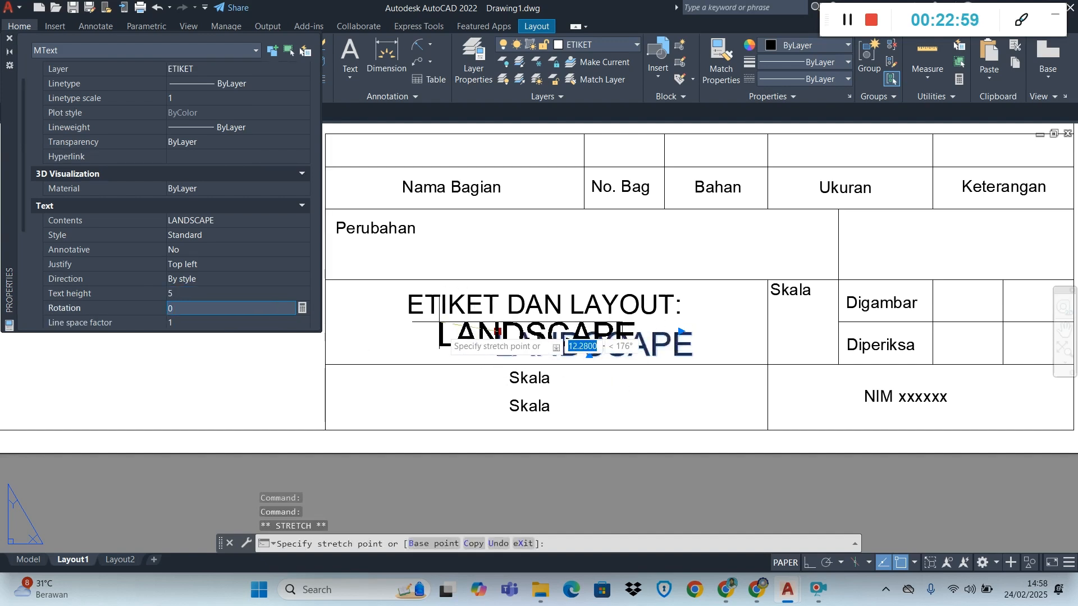
pyautogui.press('Escape')
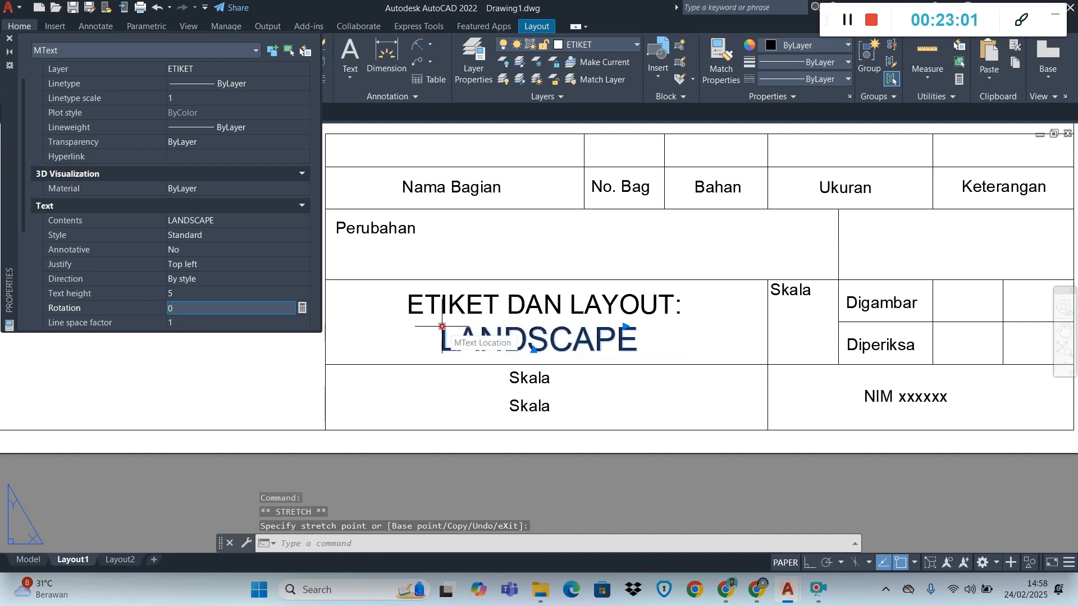
pyautogui.press('Escape')
pyautogui.scroll(-2, 633, 342)
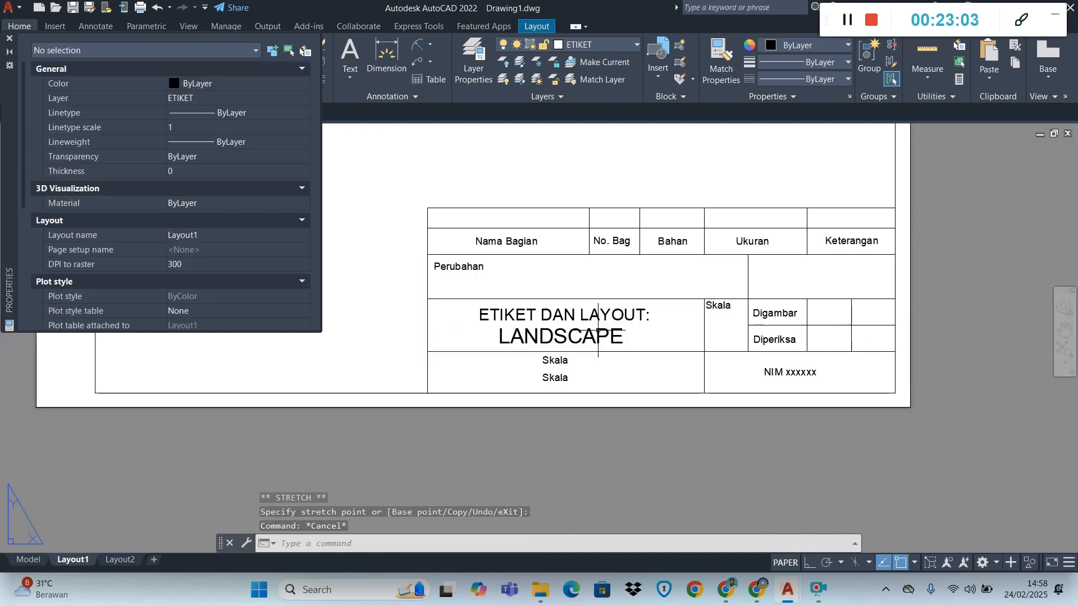
pyautogui.scroll(2, 522, 310)
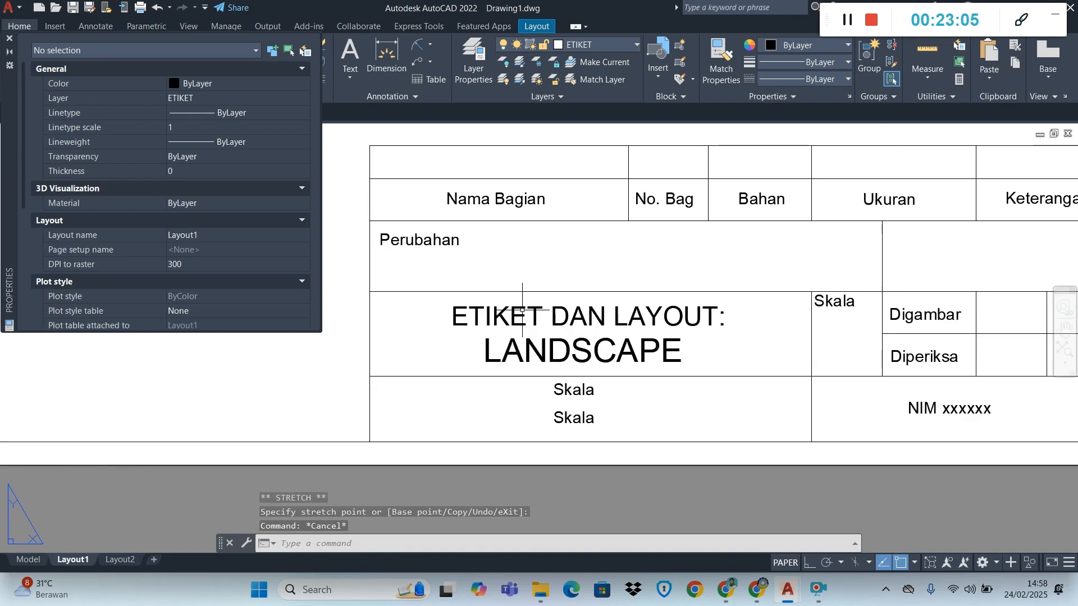
pyautogui.scroll(-1, 523, 310)
pyautogui.scroll(1, 522, 310)
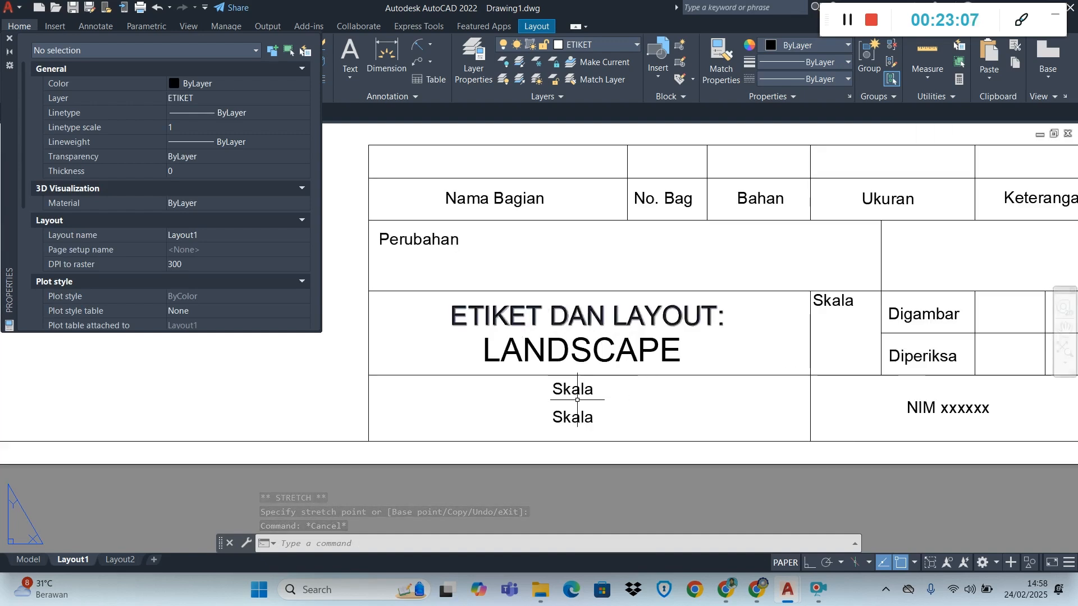
pyautogui.click(9, 40)
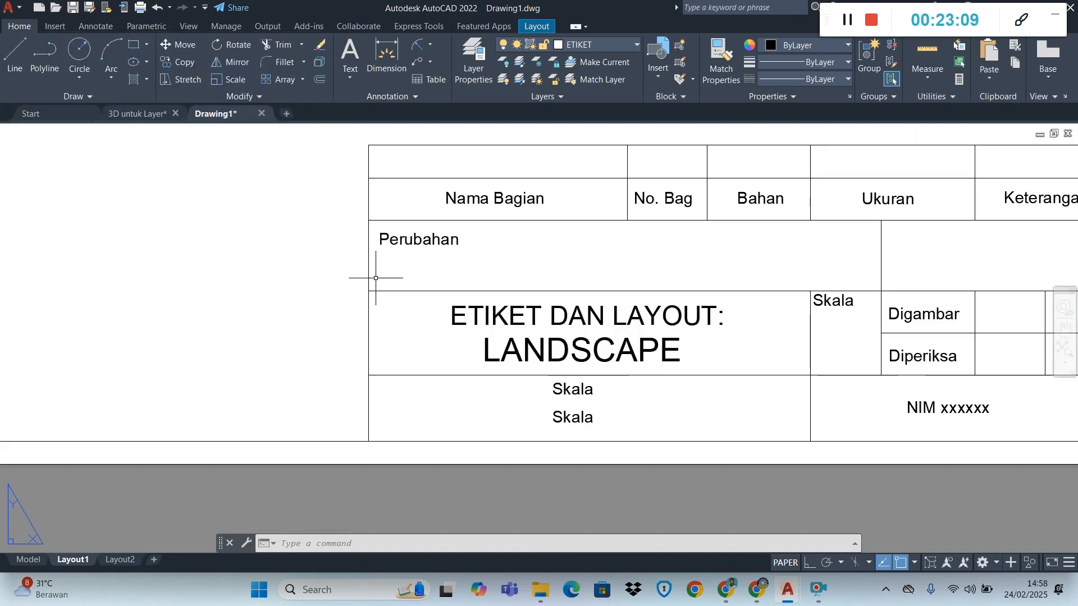
# Change the upper "Skala" copy in the cell beneath "LANDSCAPE" to "JURUSAN TEKNIK"
pyautogui.click(572, 389)
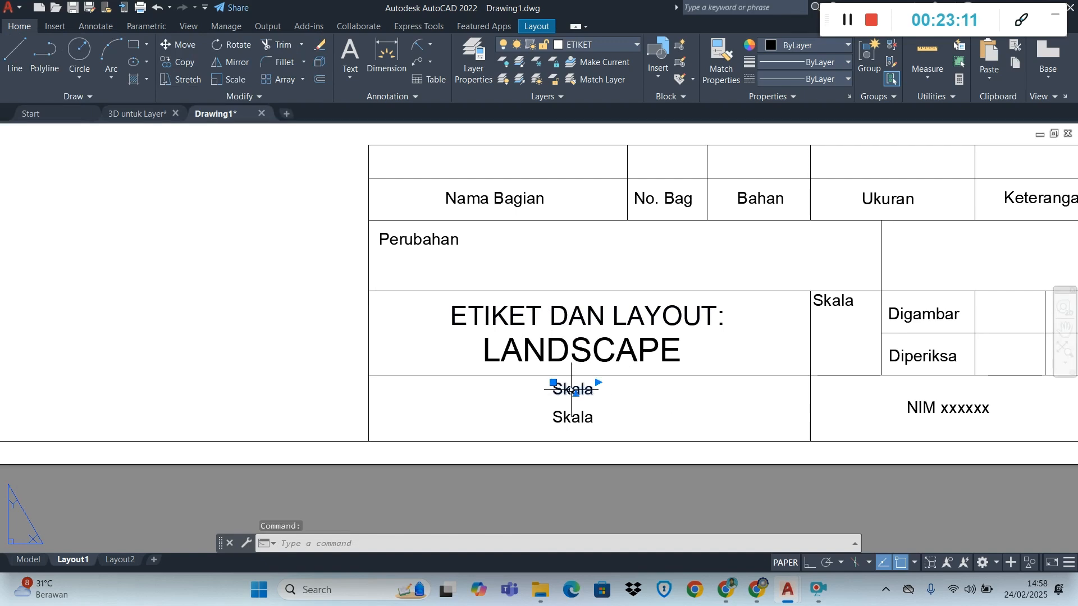
pyautogui.doubleClick(571, 390)
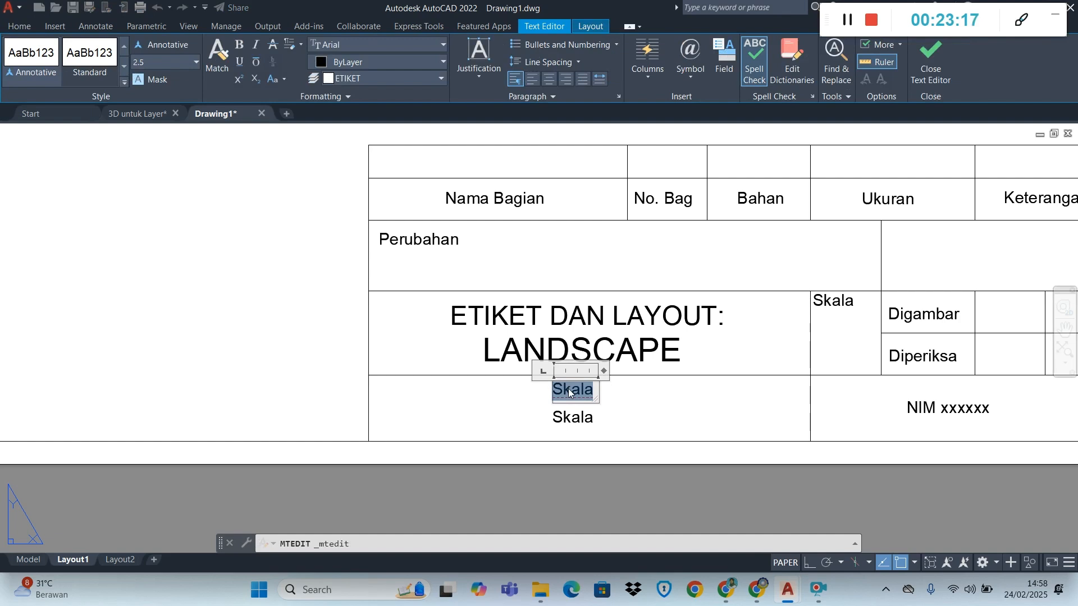
pyautogui.write('JU')
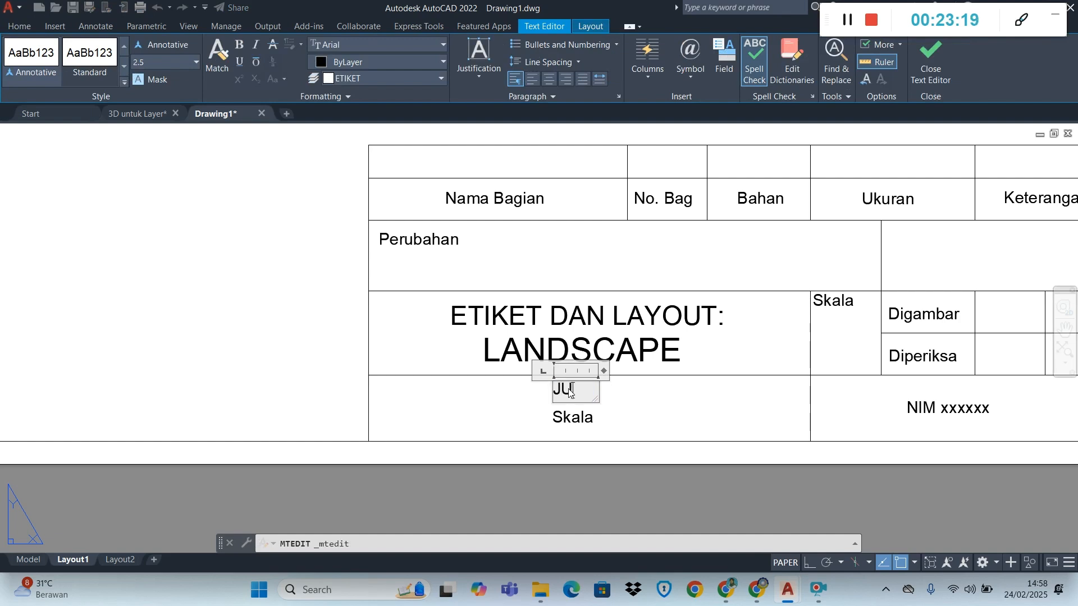
pyautogui.write('RUS')
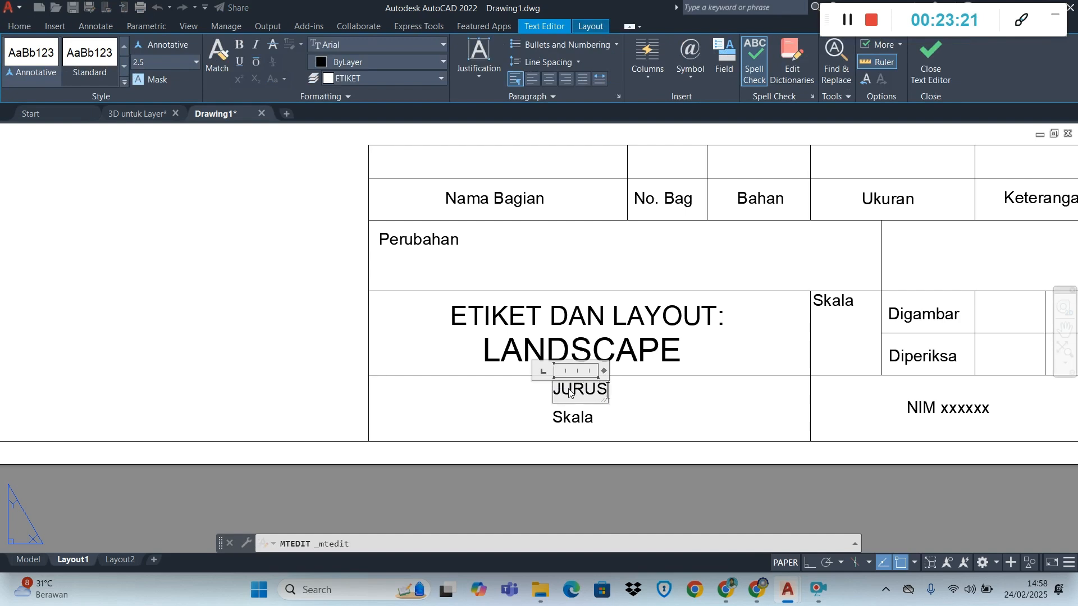
pyautogui.write('AN')
pyautogui.press('Return')
pyautogui.write('TEKNIK')
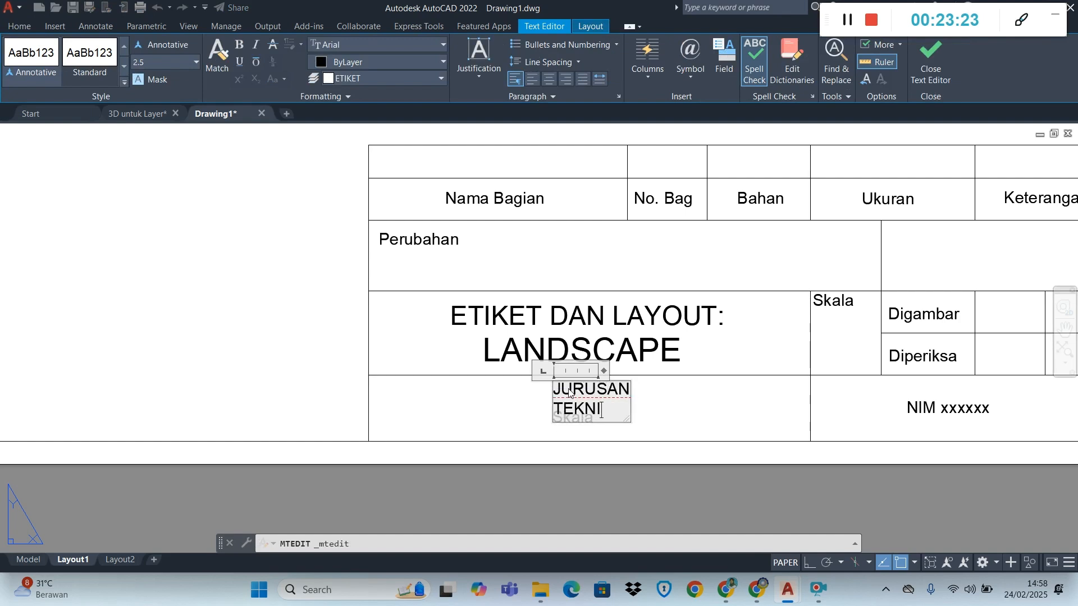
pyautogui.click(651, 465)
# Fit "JURUSAN TEKNIK" on one line near the middle of its cell and delete the "Skala" copy beneath it
pyautogui.click(598, 383)
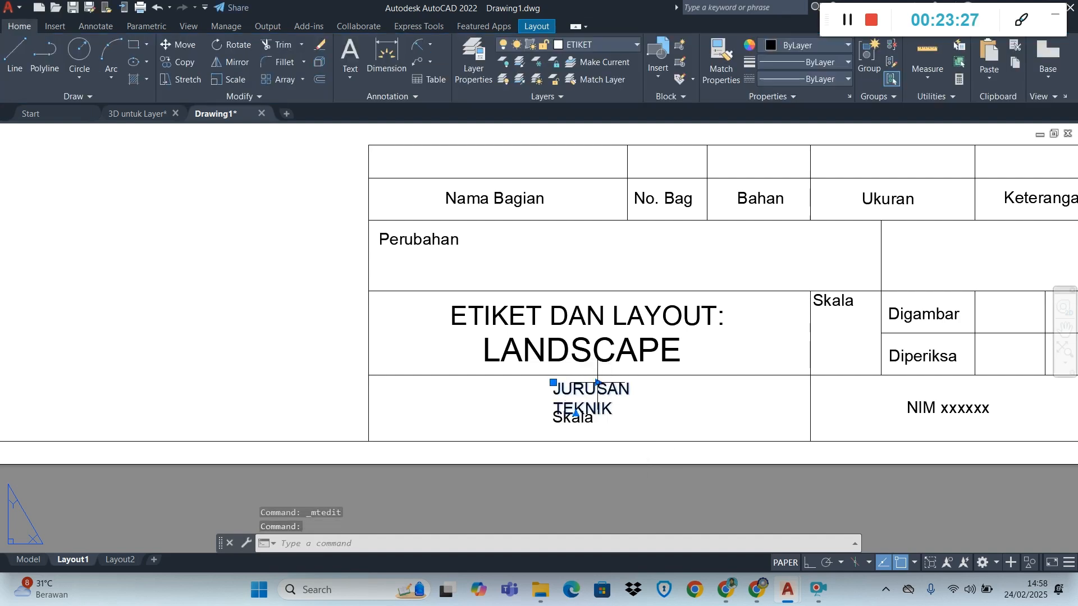
pyautogui.click(598, 384)
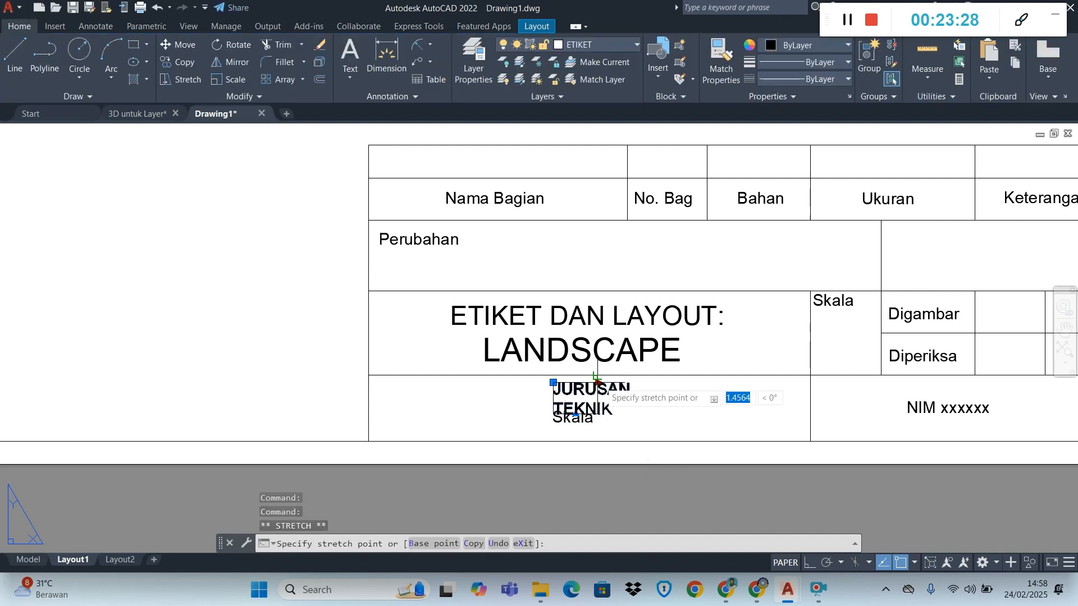
pyautogui.click(730, 387)
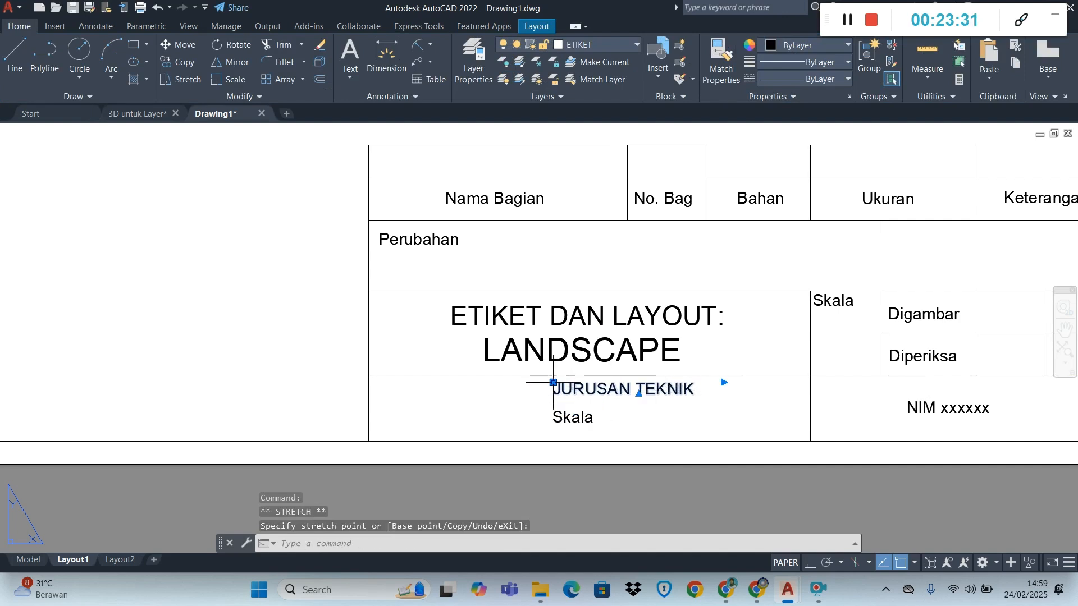
pyautogui.click(553, 382)
pyautogui.click(478, 386)
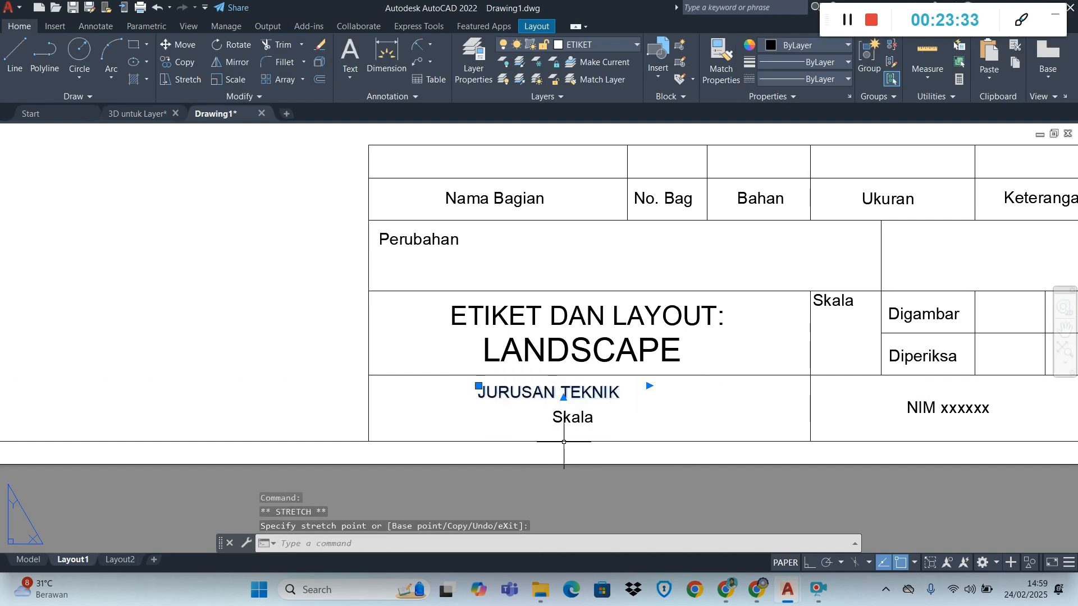
pyautogui.press('Escape')
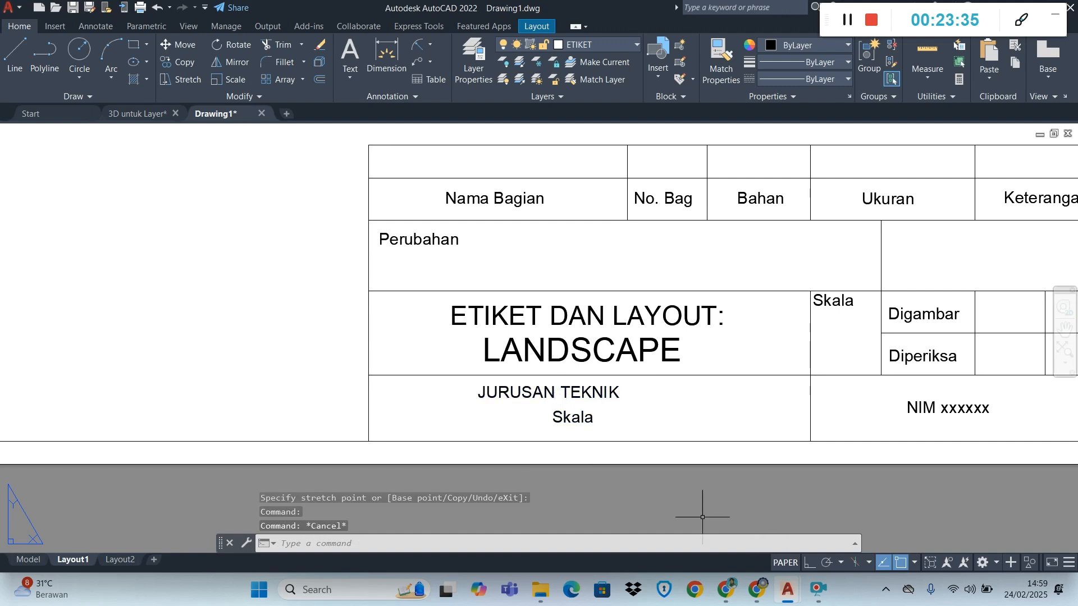
pyautogui.click(570, 416)
pyautogui.press('Delete')
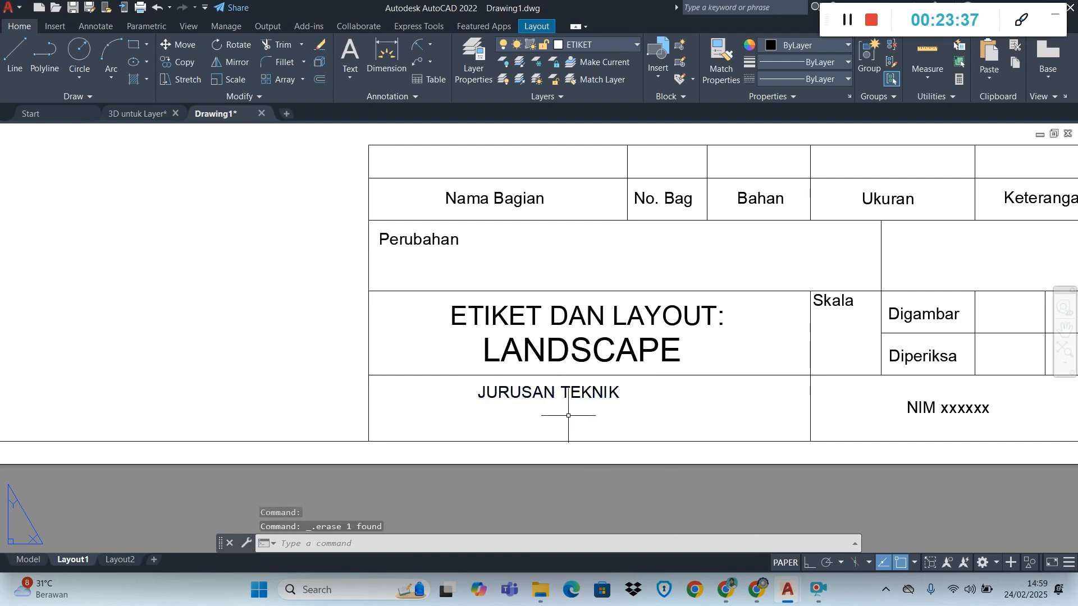
# Try a text height of 3 for "JURUSAN TEKNIK" and settle on 4
pyautogui.click(567, 396)
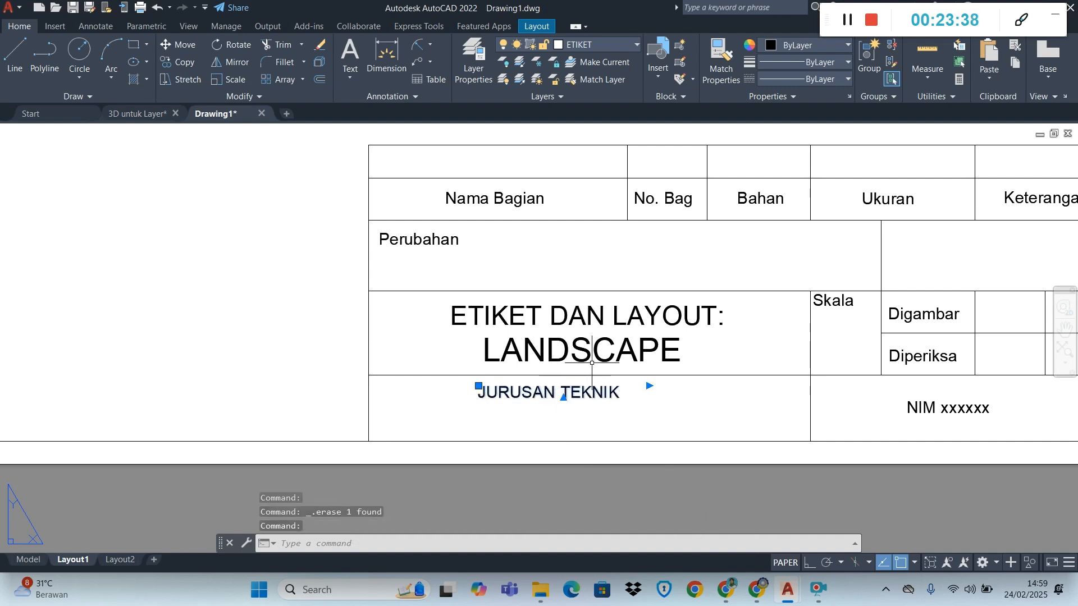
pyautogui.rightClick(576, 387)
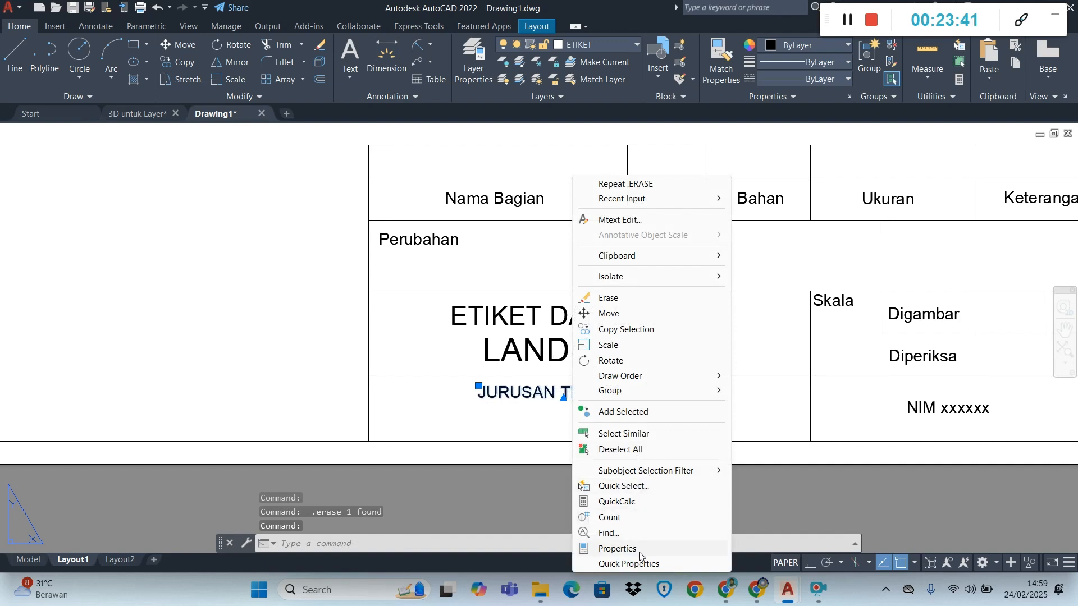
pyautogui.click(618, 549)
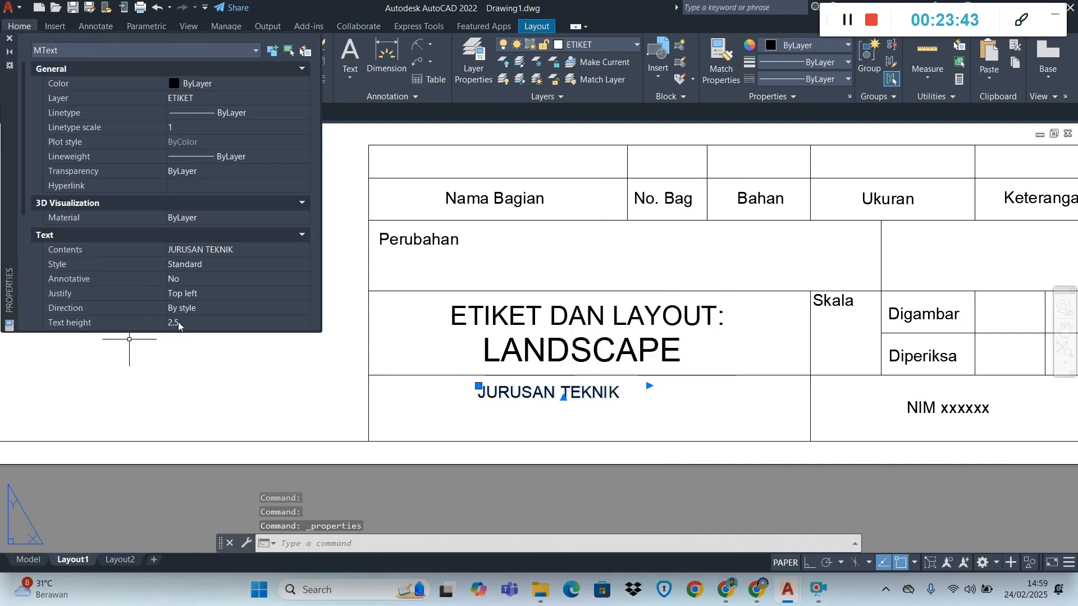
pyautogui.click(177, 323)
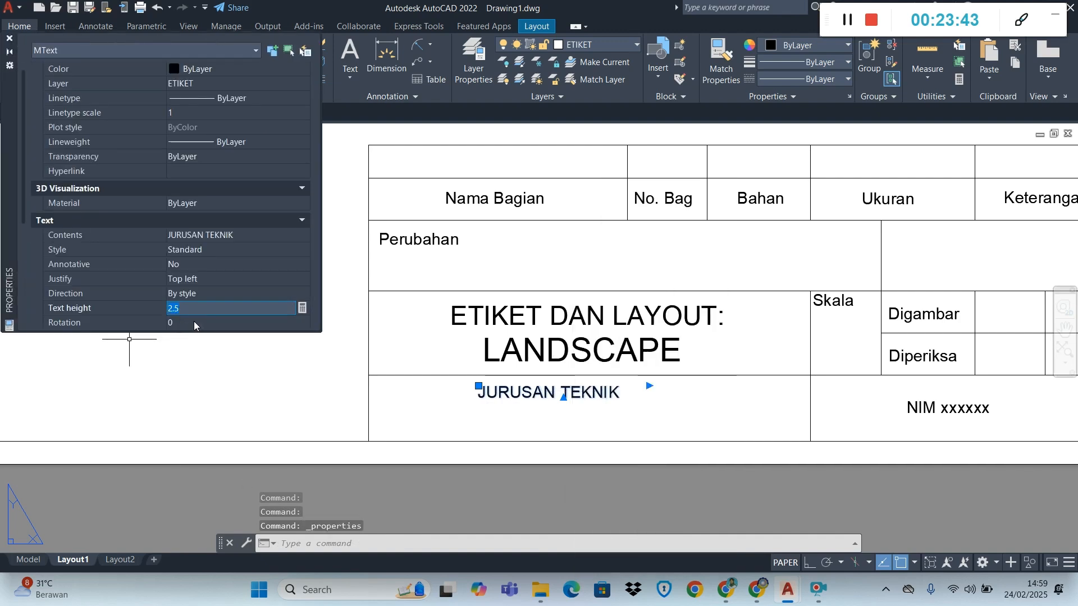
pyautogui.write('3')
pyautogui.click(241, 321)
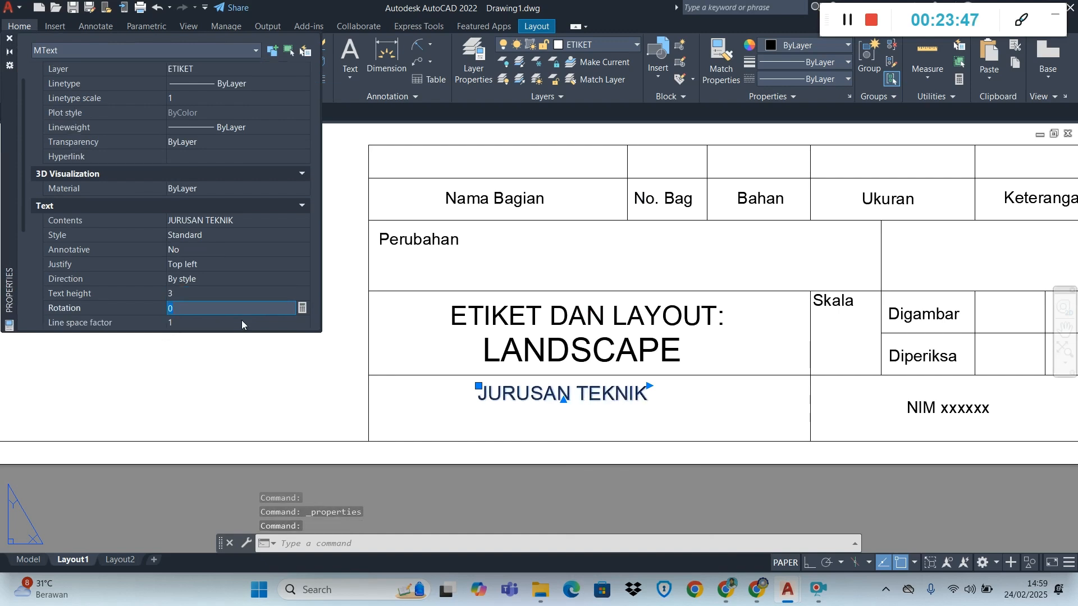
pyautogui.click(199, 288)
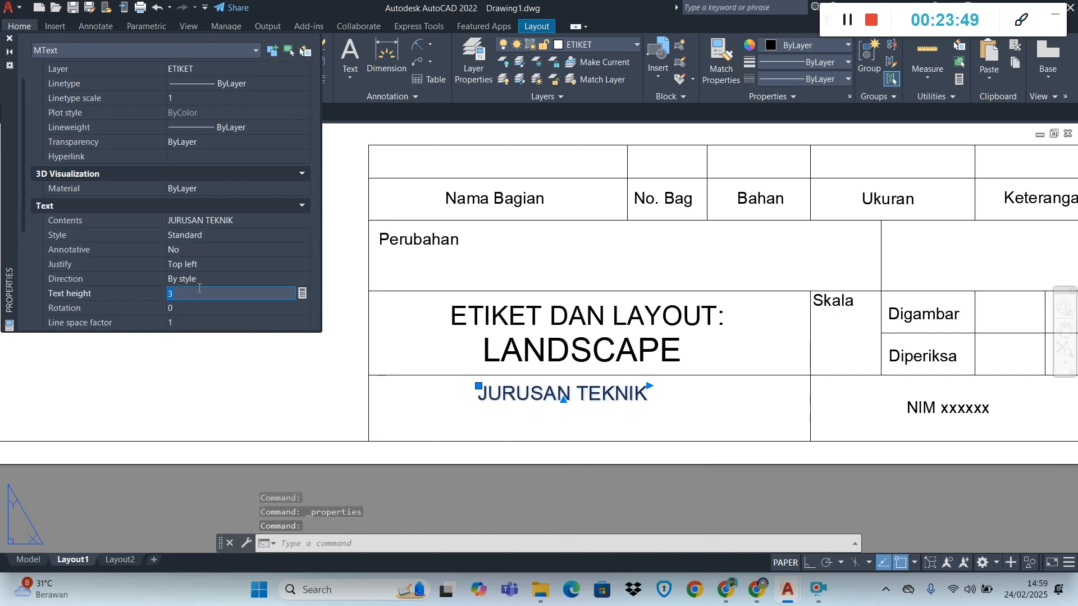
pyautogui.write('4')
pyautogui.press('Return')
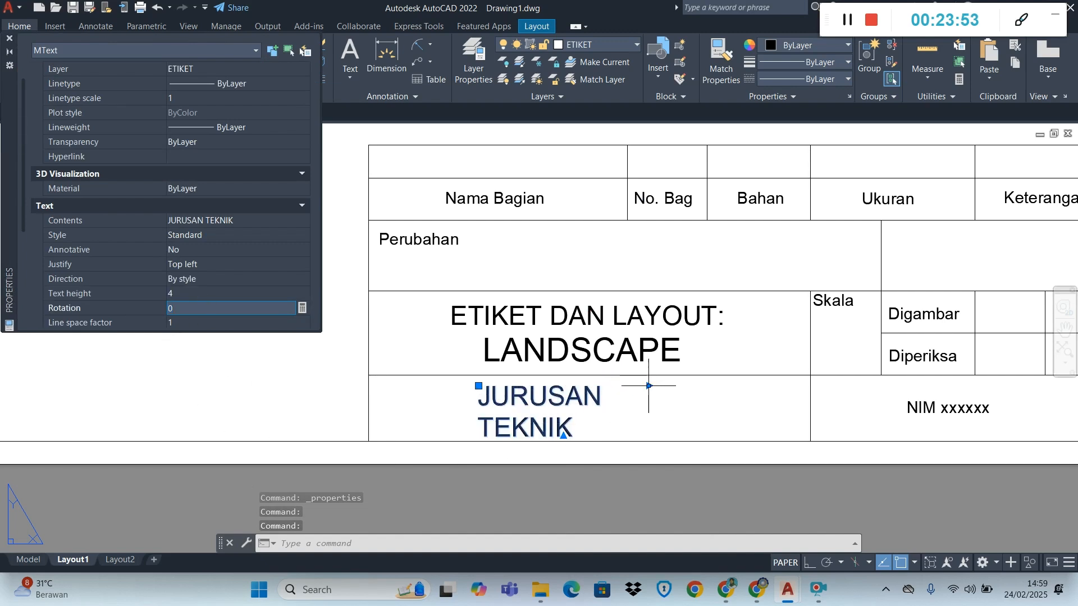
# Widen the "JURUSAN TEKNIK" text box until the text fits on one line and close the object properties
pyautogui.click(650, 385)
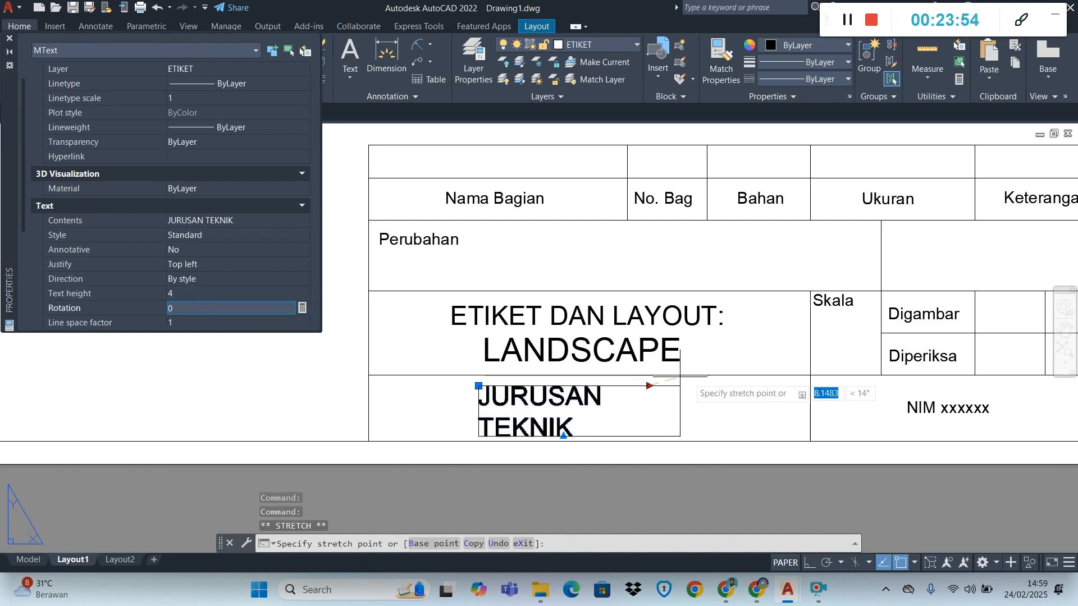
pyautogui.click(711, 385)
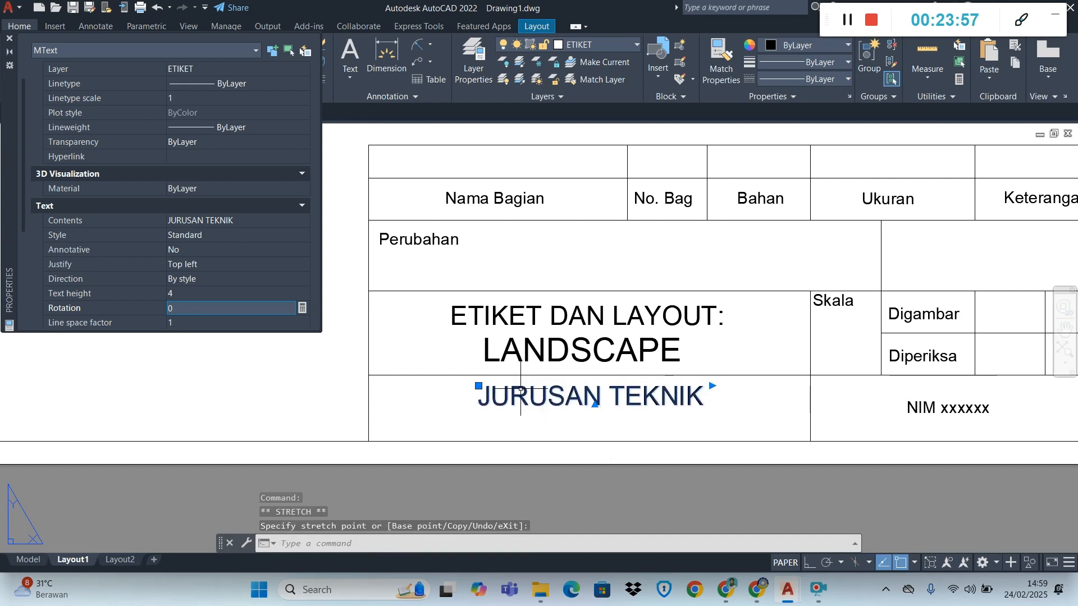
pyautogui.rightClick(530, 403)
pyautogui.press('Escape')
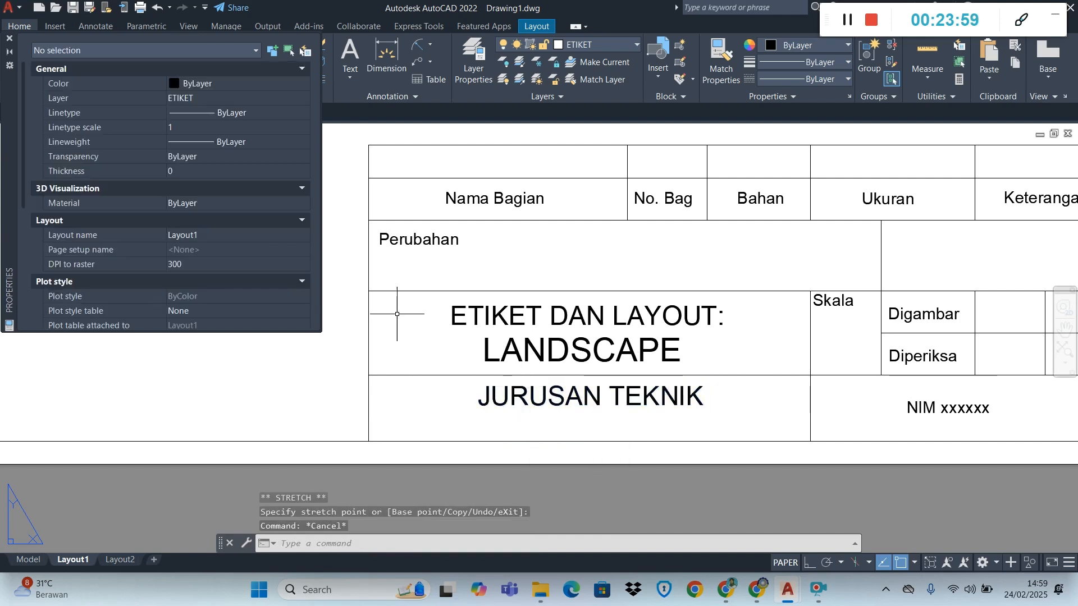
pyautogui.click(9, 38)
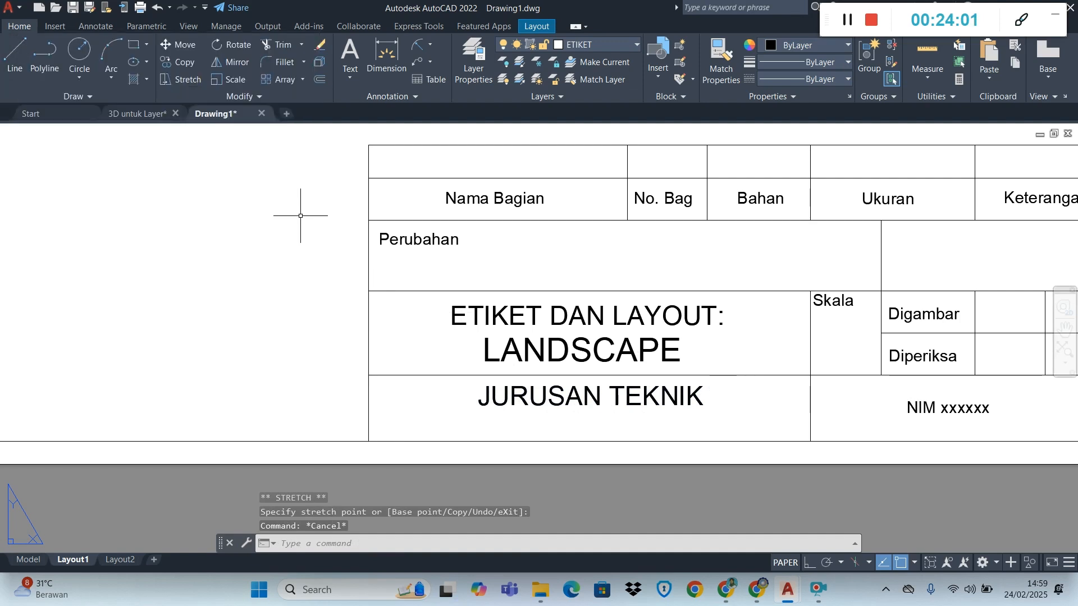
# Copy the "JURUSAN TEKNIK" text directly beneath itself in the same title block cell
pyautogui.click(511, 400)
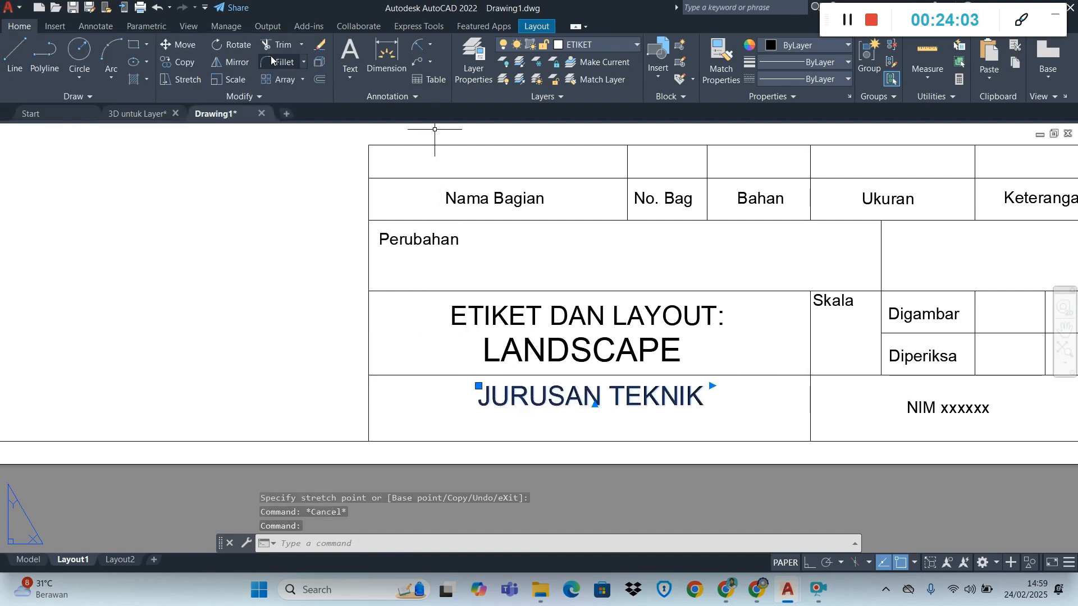
pyautogui.click(183, 63)
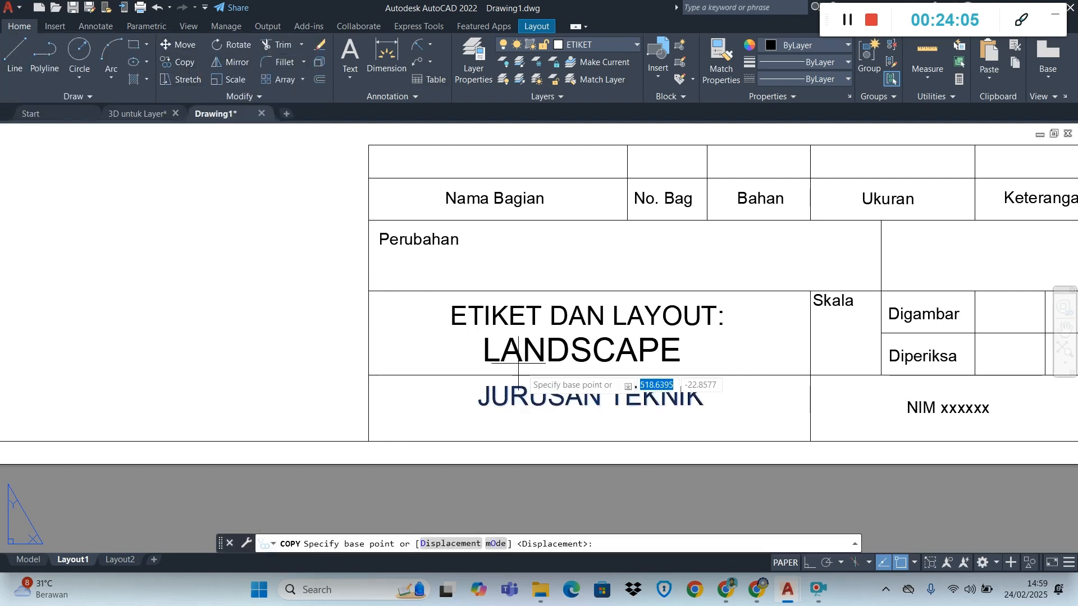
pyautogui.click(506, 399)
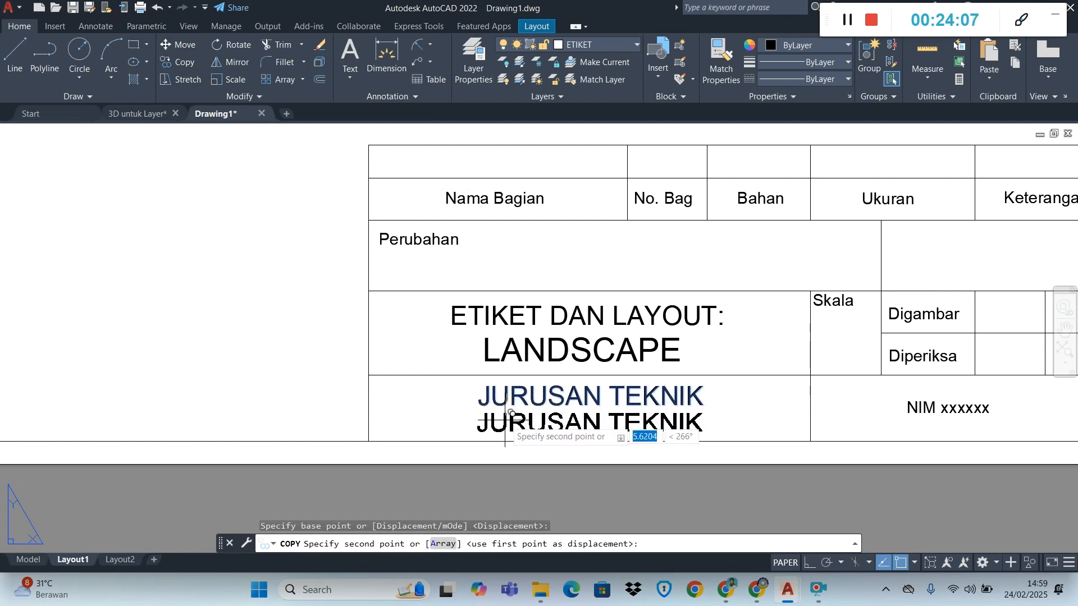
pyautogui.click(504, 425)
pyautogui.press('Escape')
# Change the lower "JURUSAN TEKNIK" copy to "TENOLOGI REKAYASA INSTRUMENTASI DAN KONTROL"
pyautogui.doubleClick(557, 424)
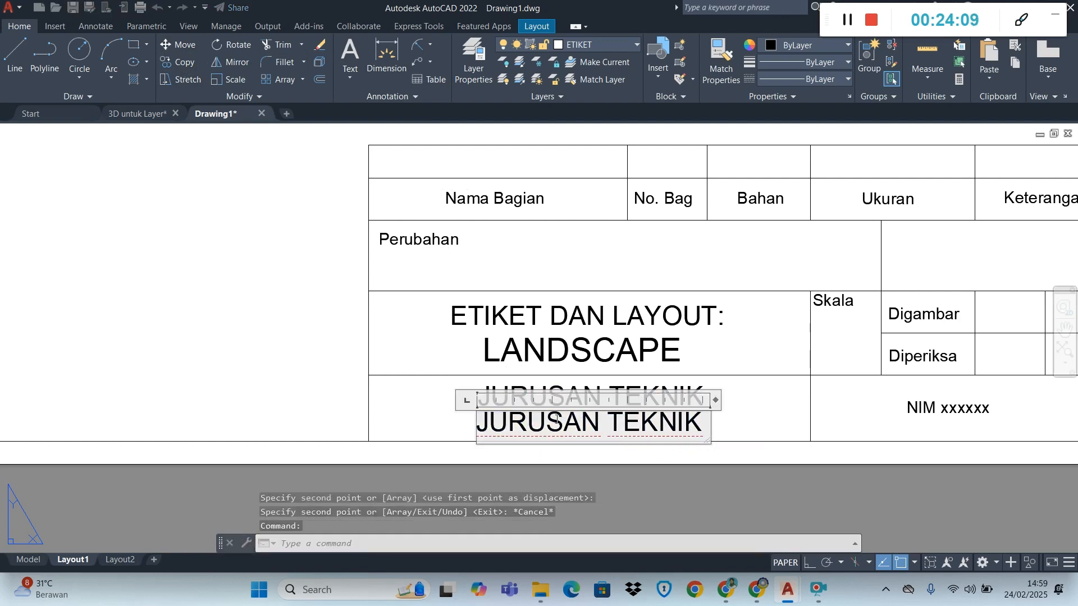
pyautogui.write('T')
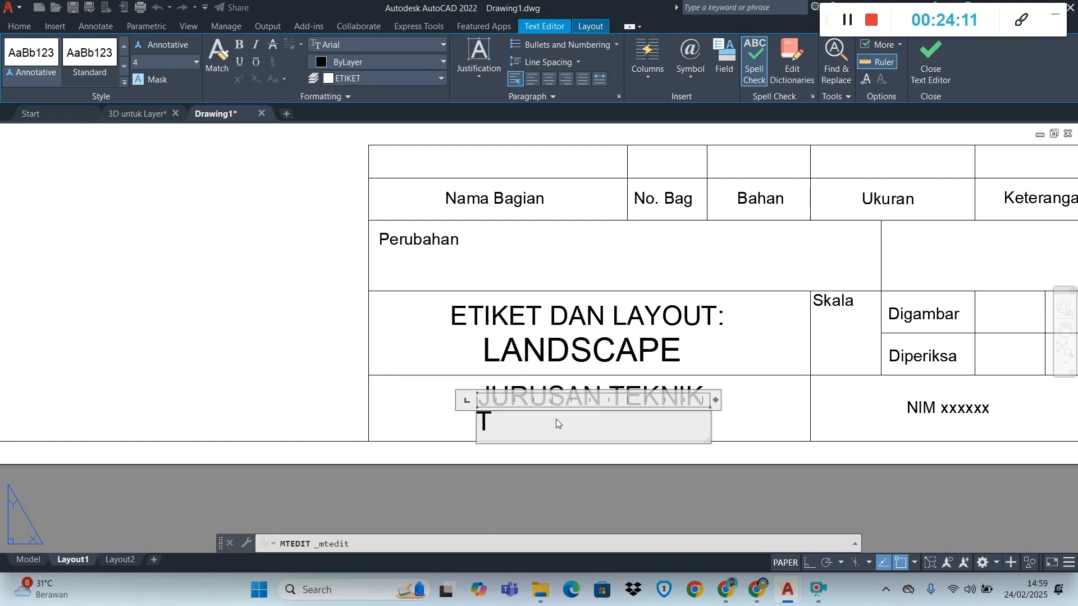
pyautogui.write('ekno')
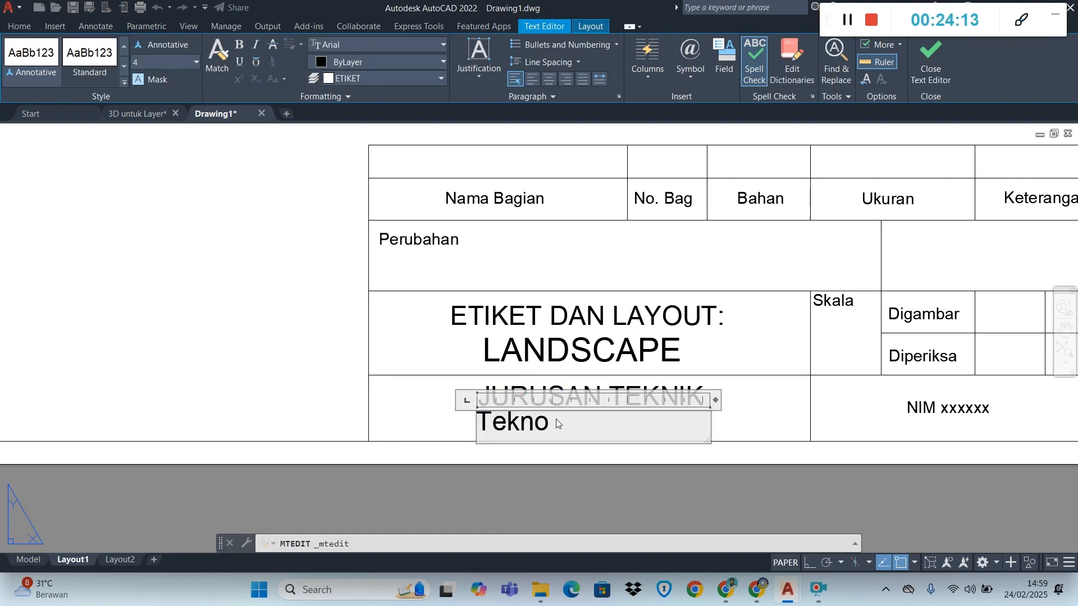
pyautogui.press('BackSpace')
pyautogui.press('BackSpace')
pyautogui.press('BackSpace')
pyautogui.press('BackSpace')
pyautogui.press('capslock')
pyautogui.write('E')
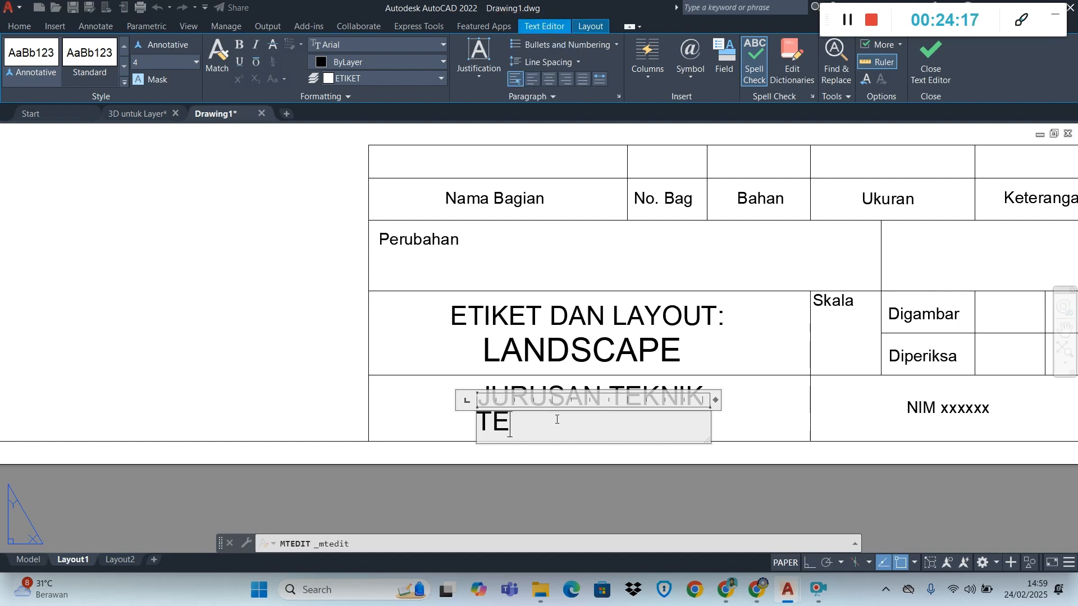
pyautogui.write('NOLOGI ')
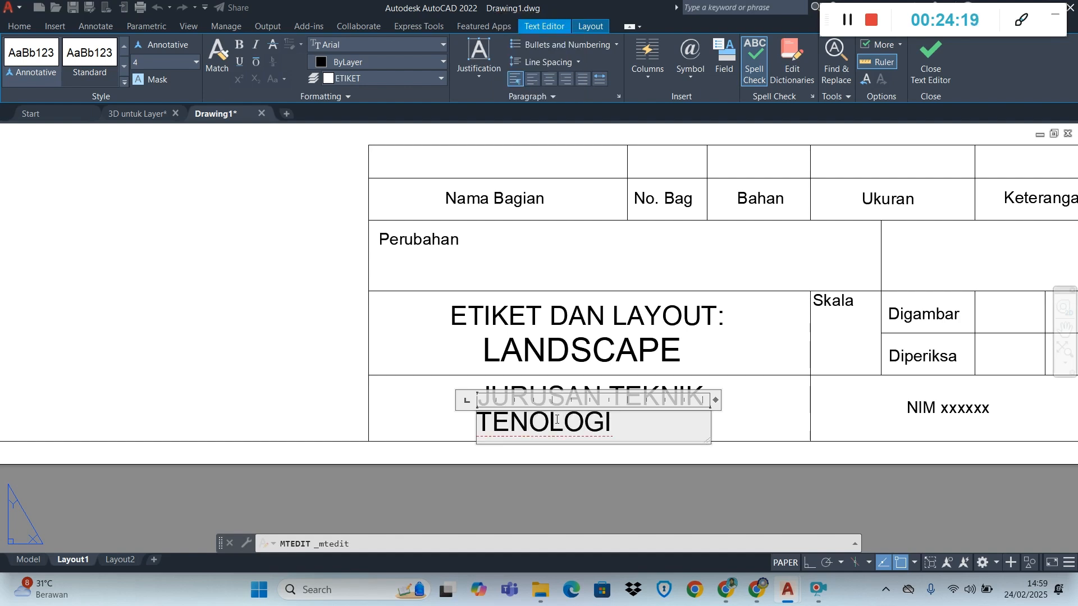
pyautogui.write('REKAY')
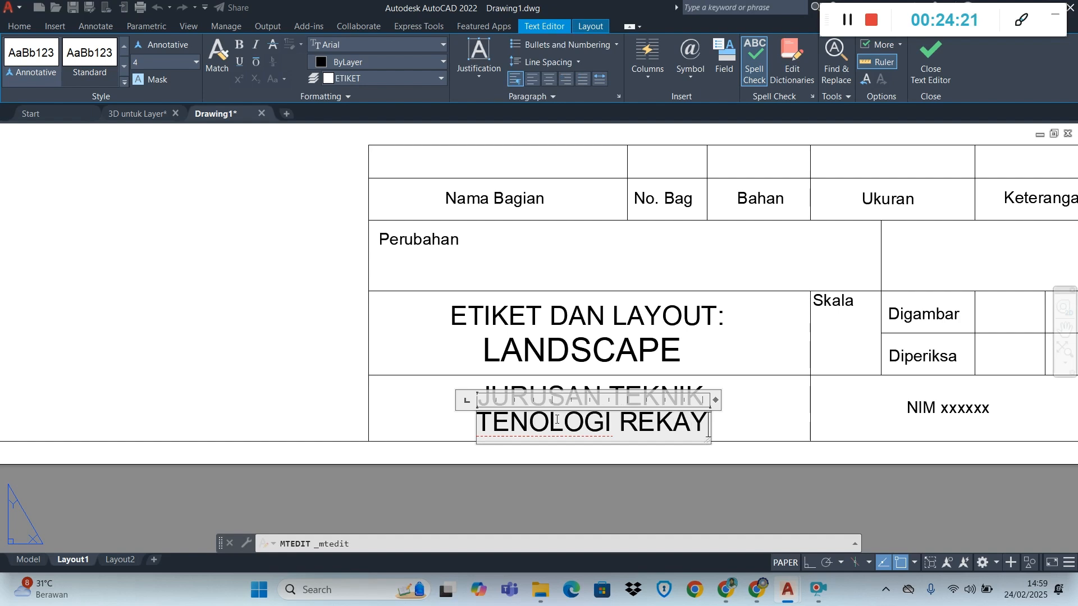
pyautogui.write('A')
pyautogui.write('SA I')
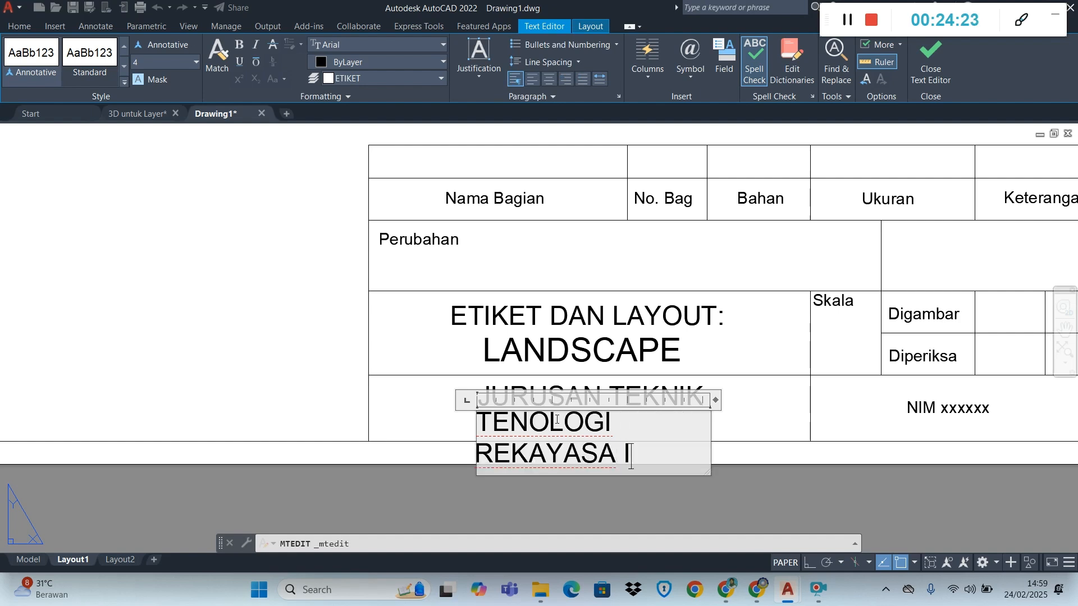
pyautogui.write('NSTRUMEN')
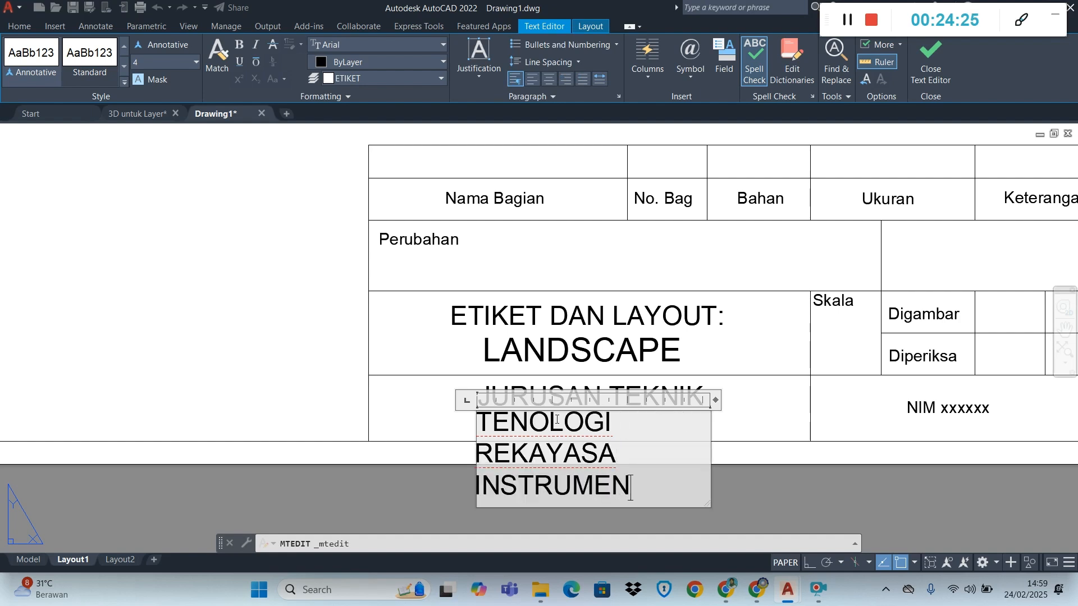
pyautogui.write('TASI ')
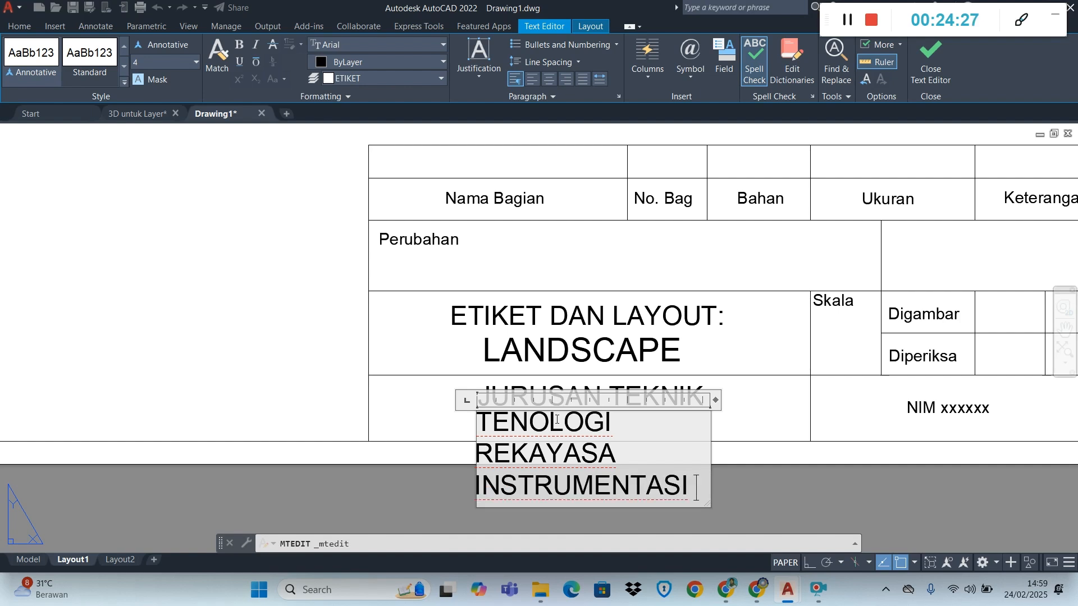
pyautogui.write('DAN KO')
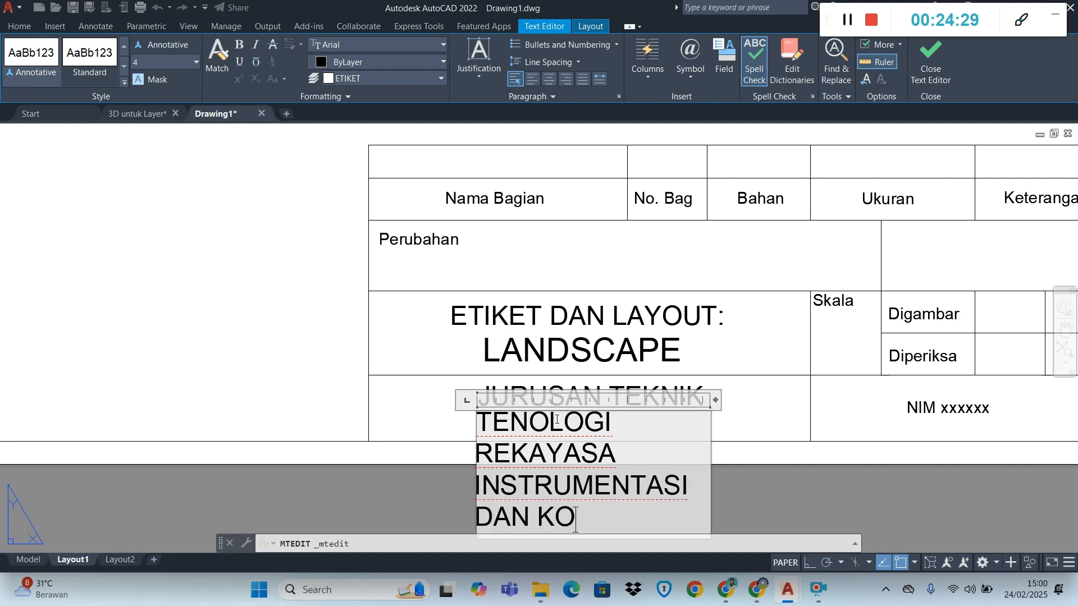
pyautogui.write('NT')
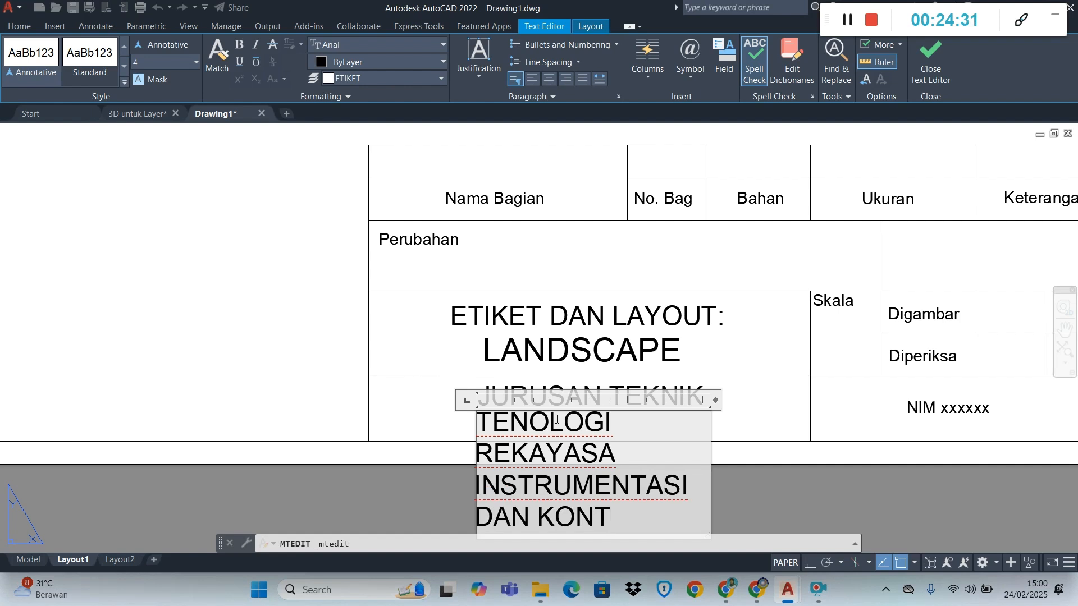
pyautogui.write('ROL')
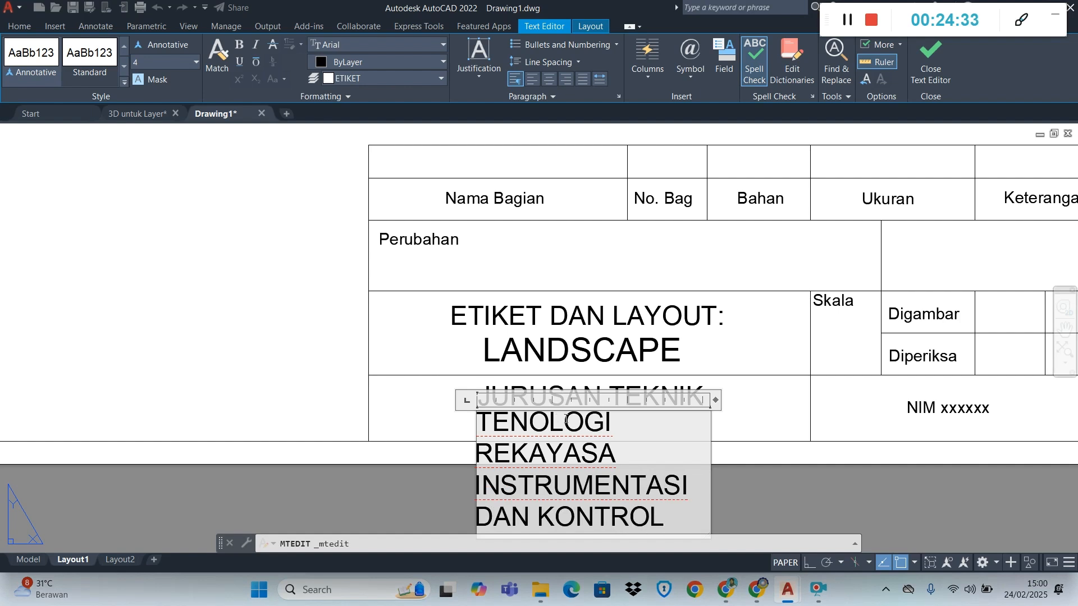
pyautogui.click(790, 430)
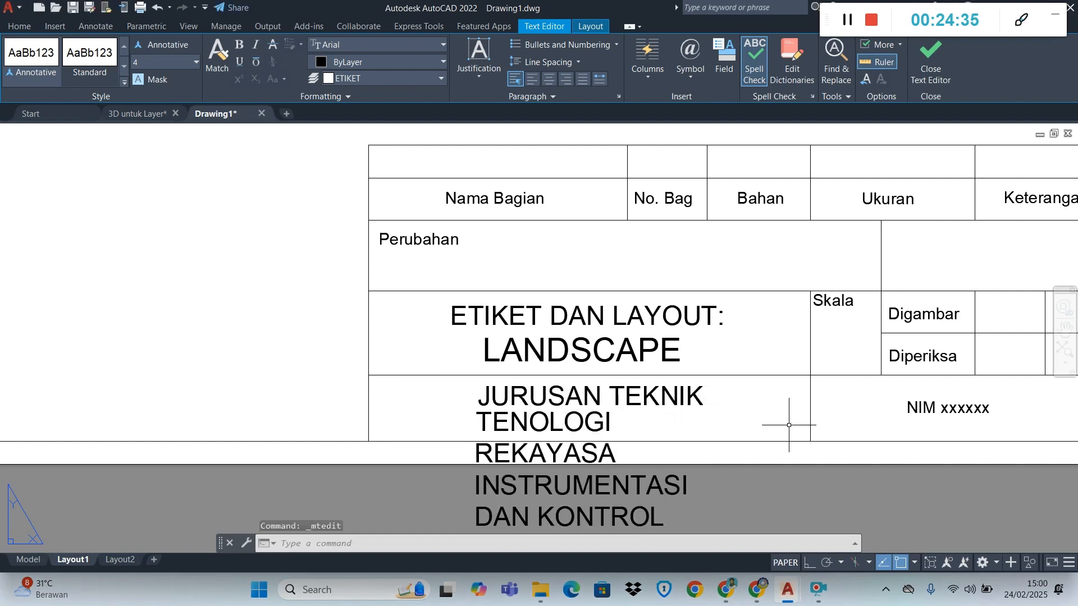
# Widen the "TENOLOGI REKAYASA INSTRUMENTASI DAN KONTROL" text box to about 96 so the text wraps onto two lines
pyautogui.click(592, 447)
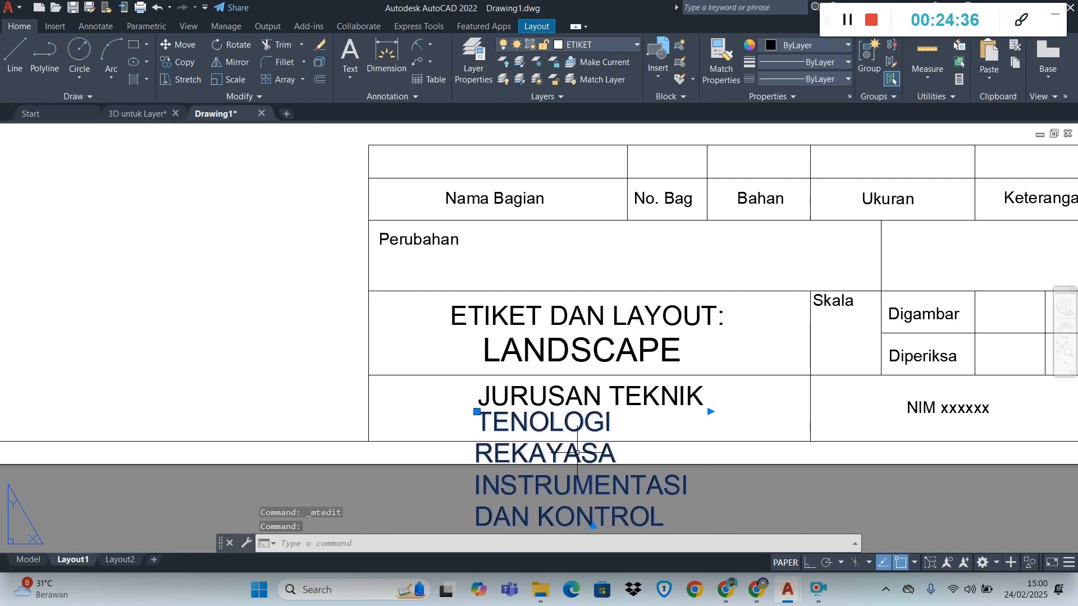
pyautogui.click(710, 411)
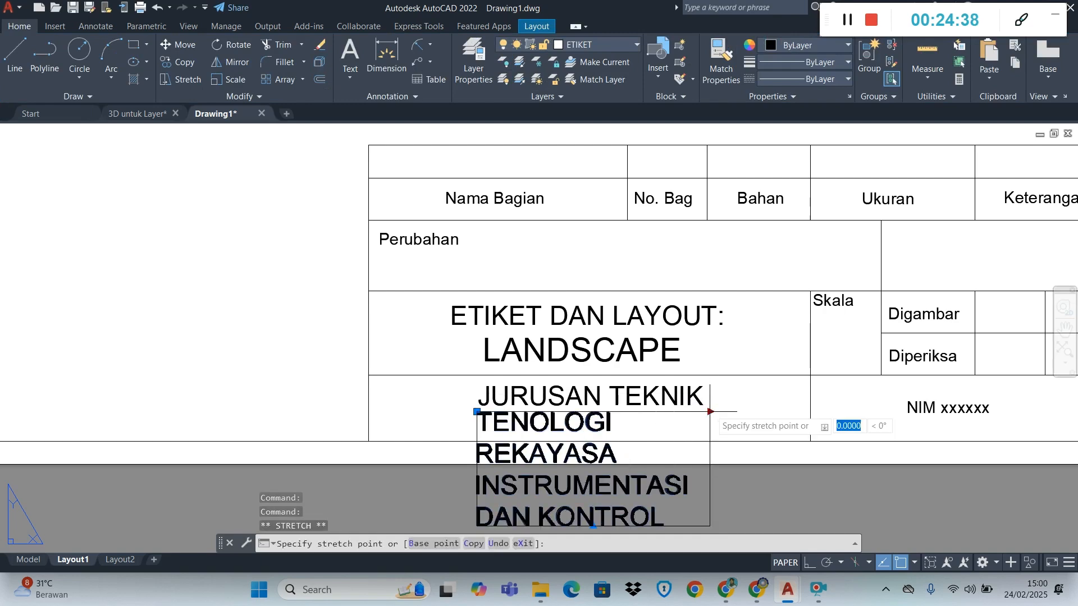
pyautogui.click(932, 412)
pyautogui.doubleClick(728, 421)
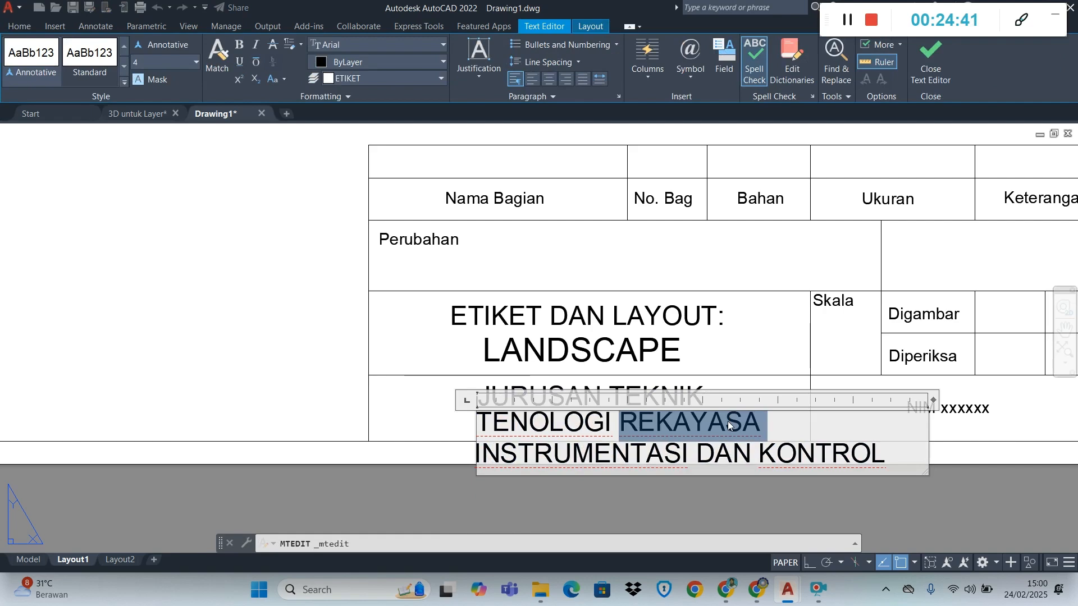
pyautogui.click(720, 501)
# Try text heights of 2, 3 and 2.5 for "TENOLOGI REKAYASA INSTRUMENTASI DAN KONTROL" and settle on 2.3
pyautogui.click(638, 415)
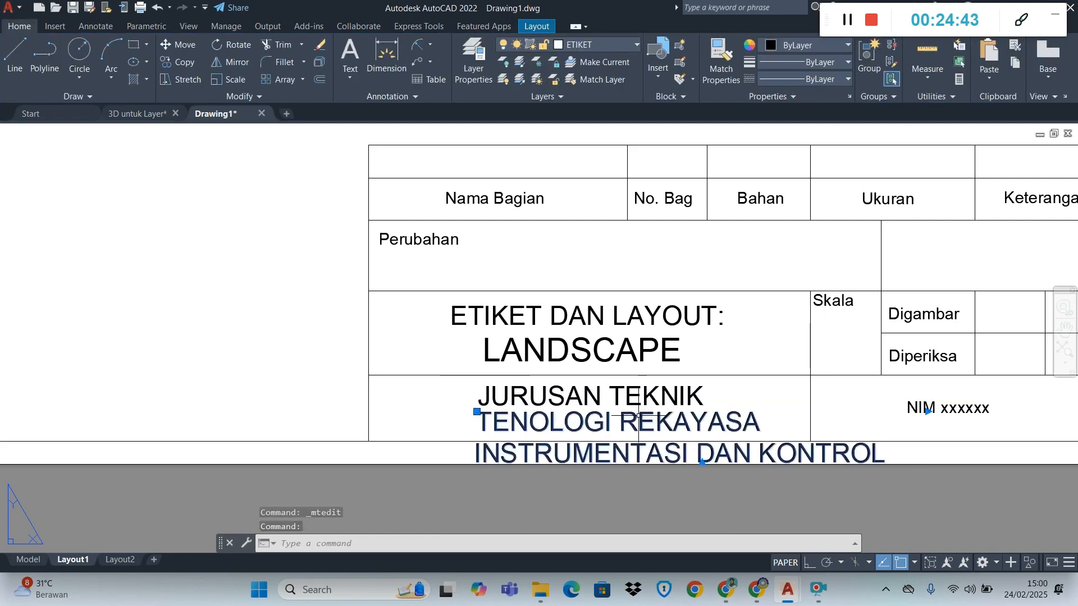
pyautogui.rightClick(570, 418)
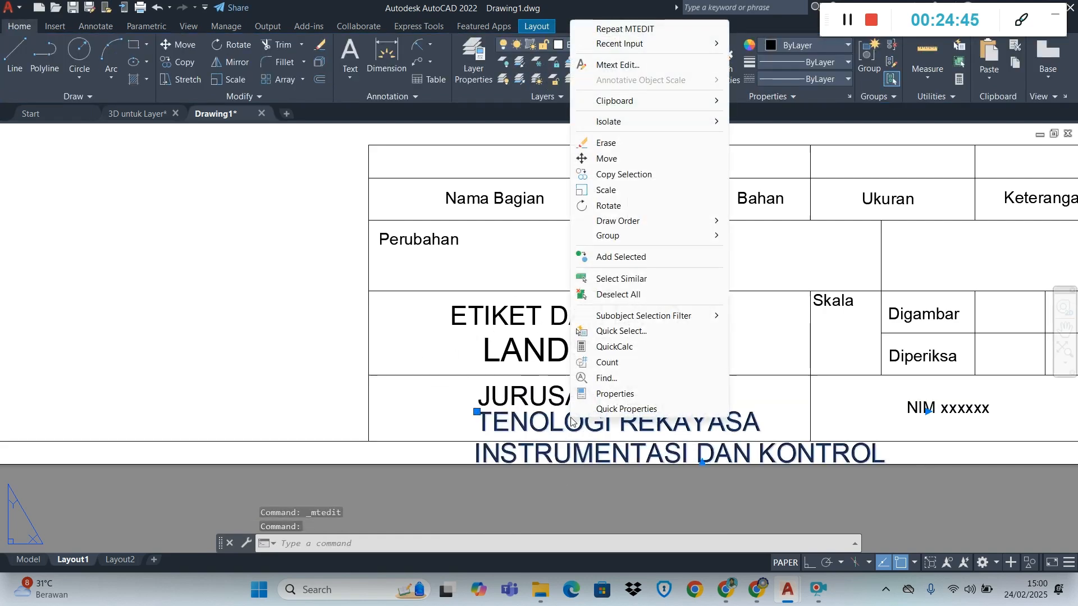
pyautogui.click(598, 394)
pyautogui.scroll(-2, 213, 282)
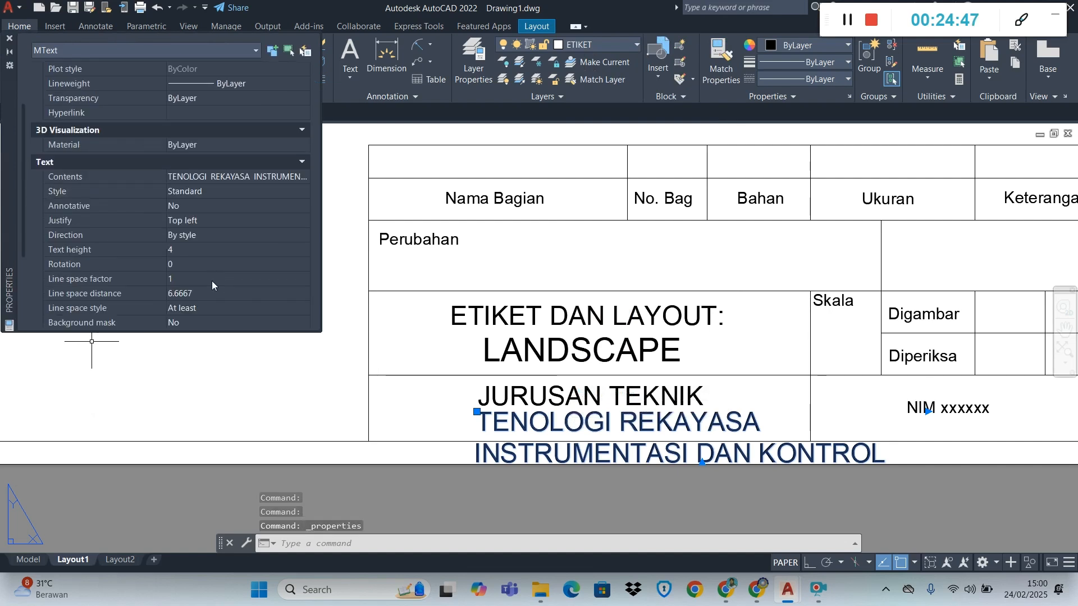
pyautogui.scroll(-2, 212, 282)
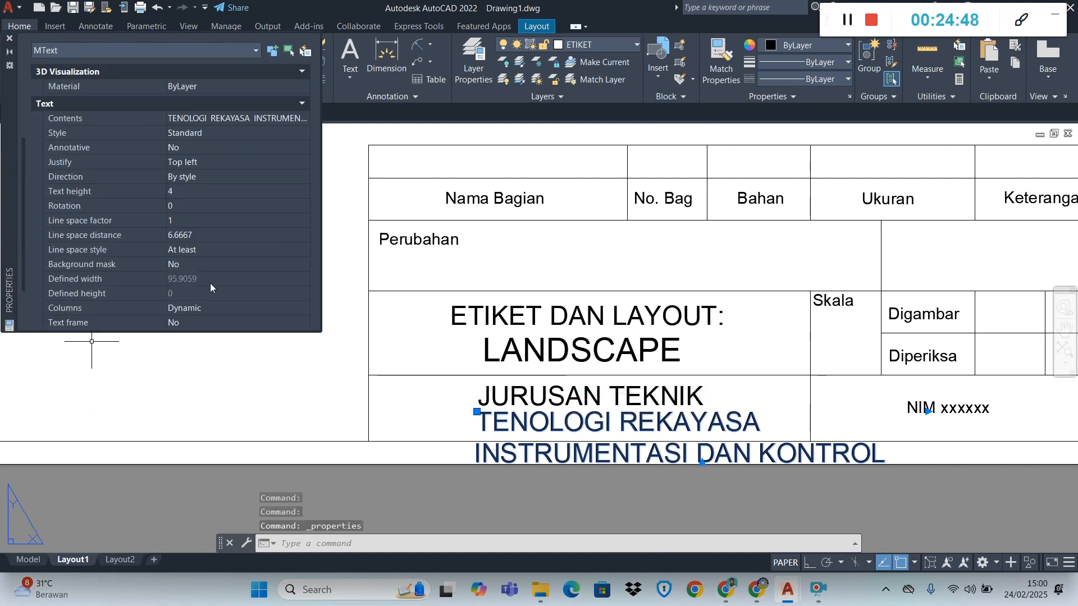
pyautogui.click(183, 191)
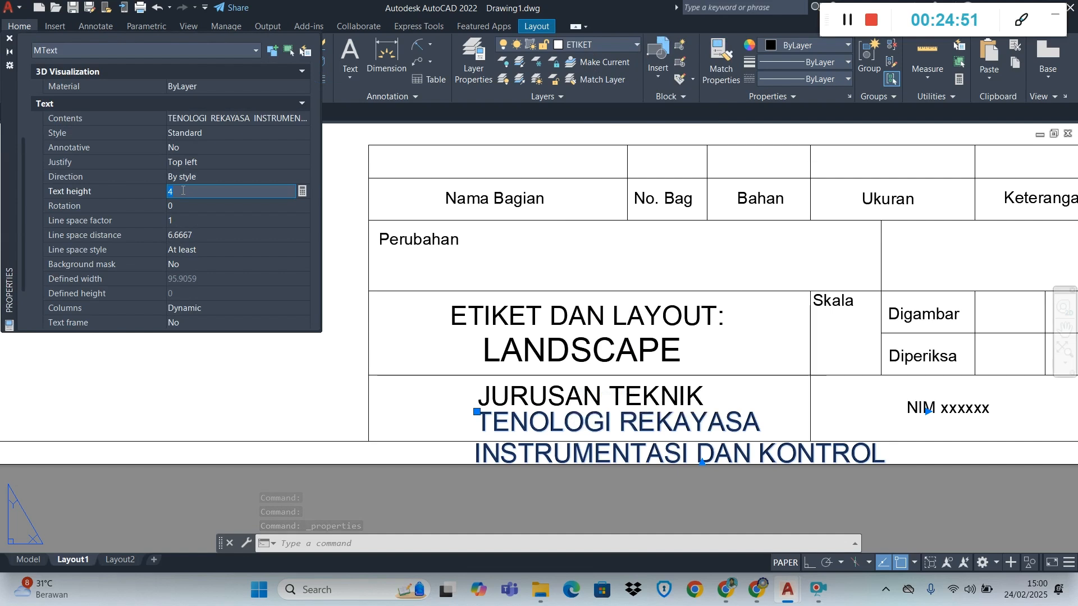
pyautogui.press('Return')
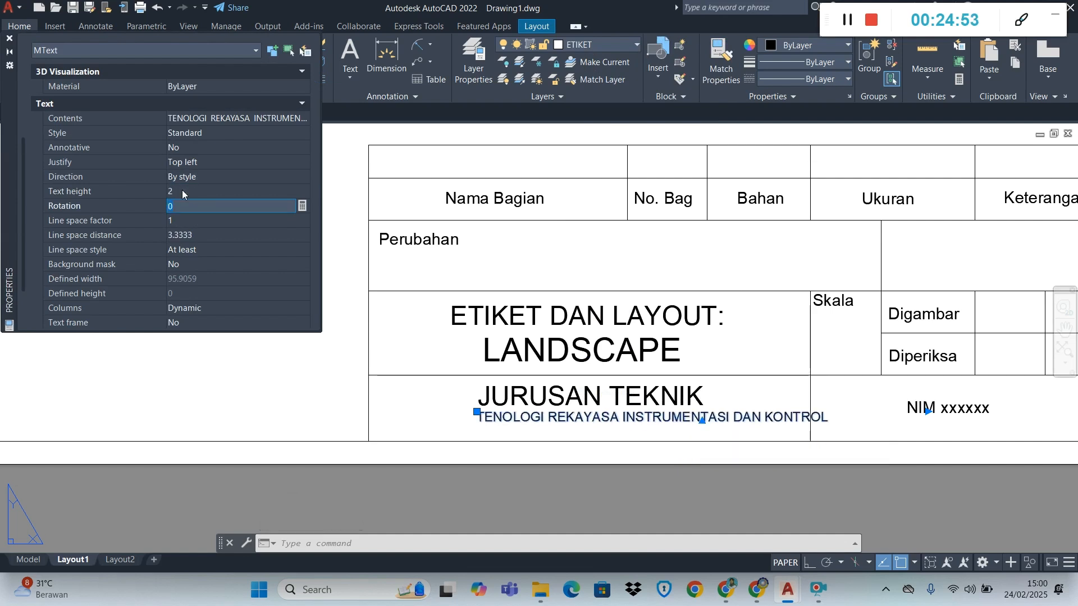
pyautogui.click(182, 191)
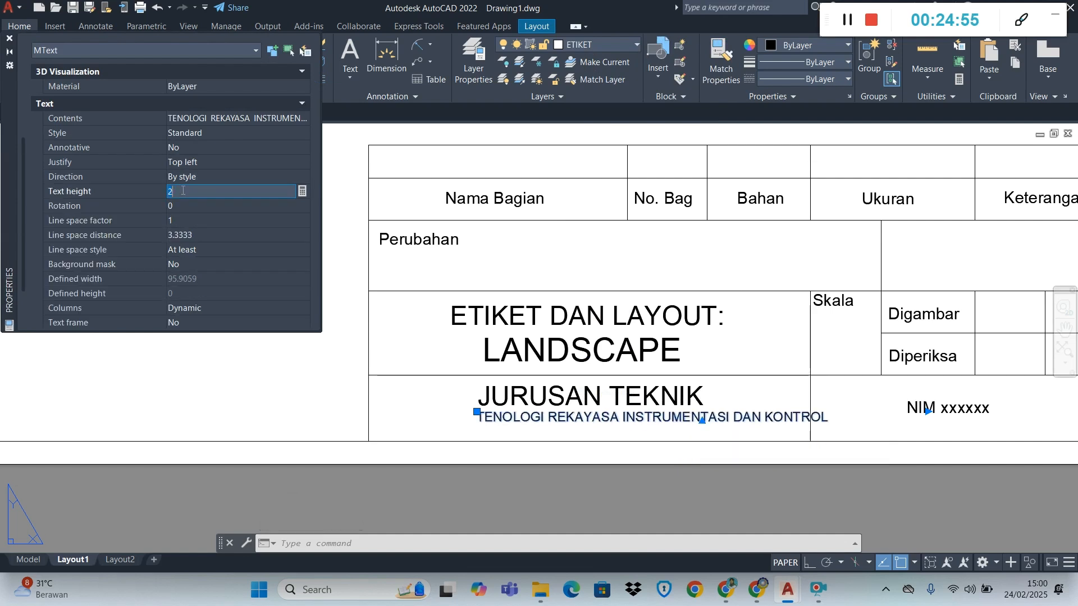
pyautogui.press('Return')
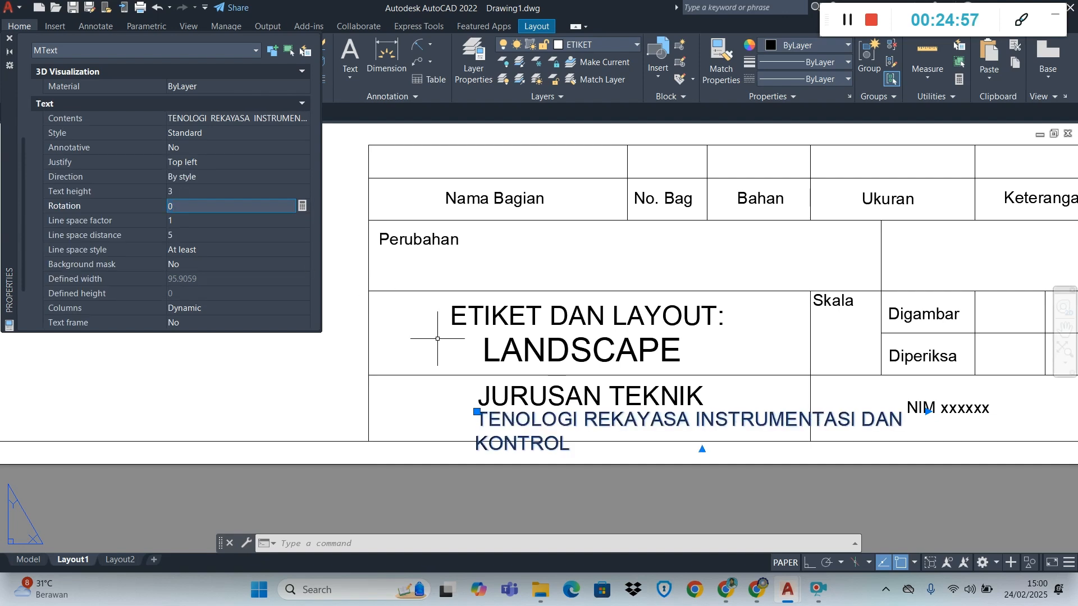
pyautogui.click(214, 192)
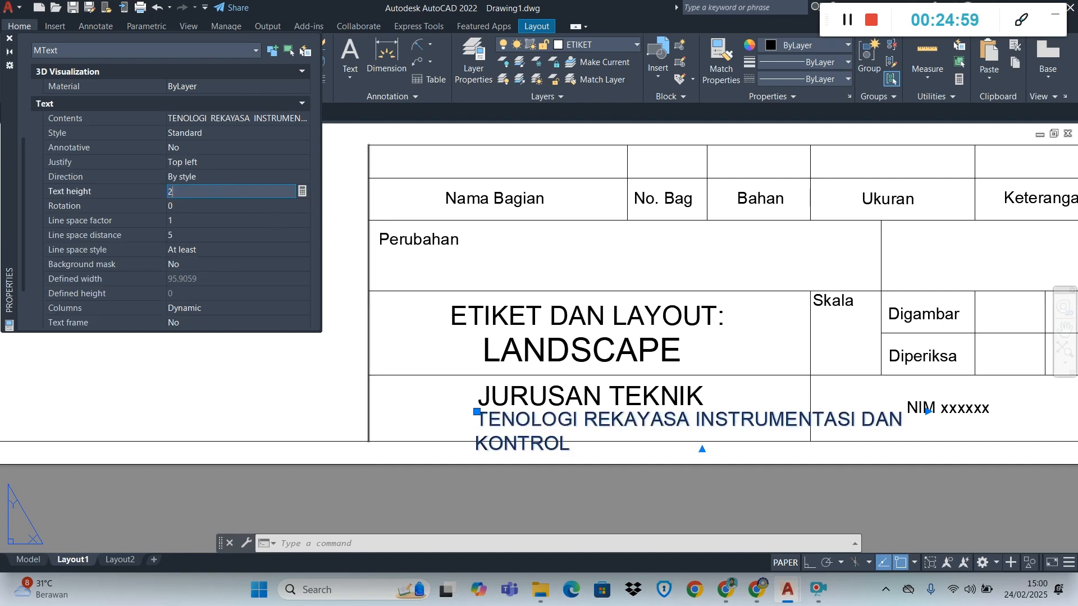
pyautogui.write('2.5')
pyautogui.press('Return')
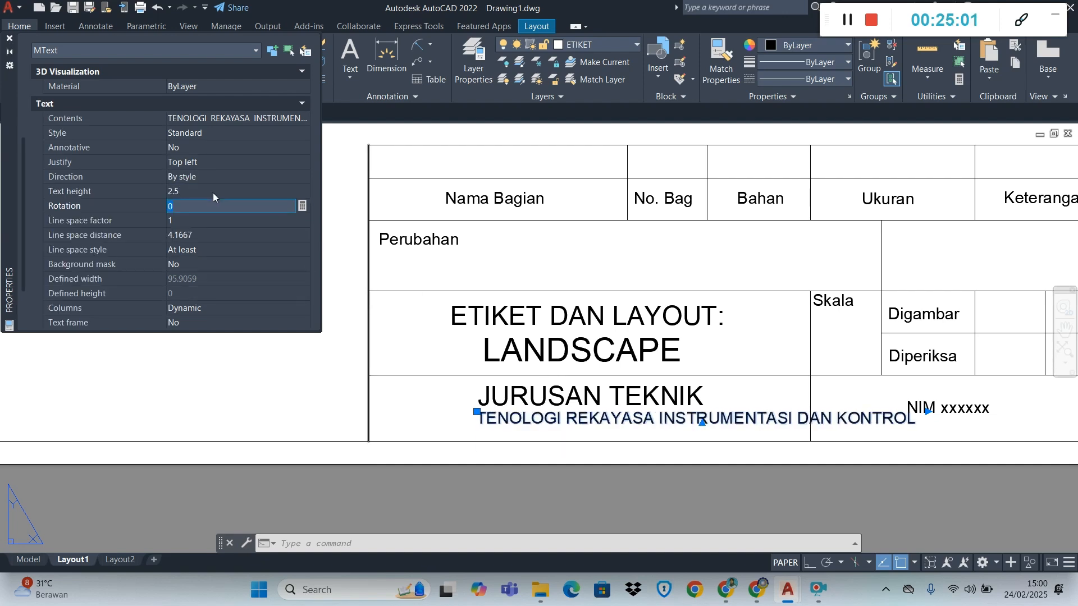
pyautogui.click(213, 192)
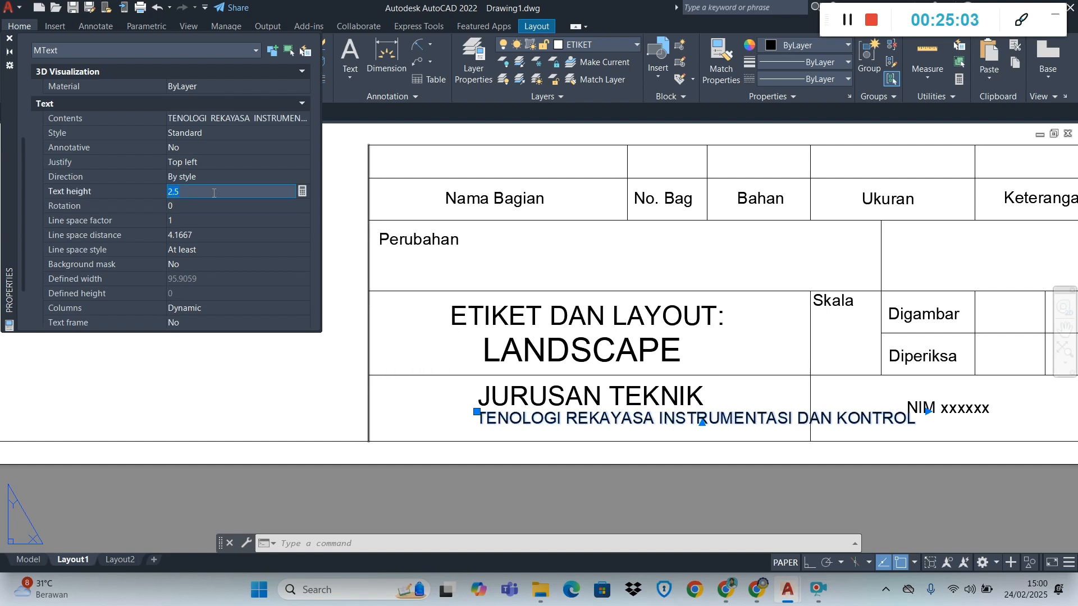
pyautogui.write('2.3')
pyautogui.press('Return')
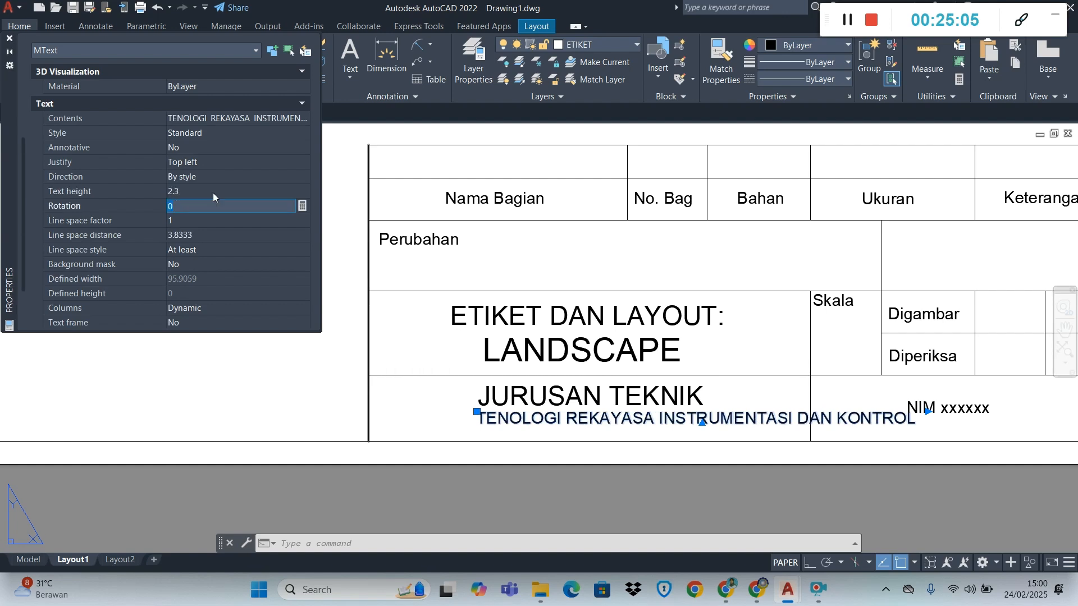
# Move the "TENOLOGI REKAYASA INSTRUMENTASI DAN KONTROL" text to sit centred beneath "JURUSAN TEKNIK" within its cell, and close the object properties
pyautogui.click(476, 412)
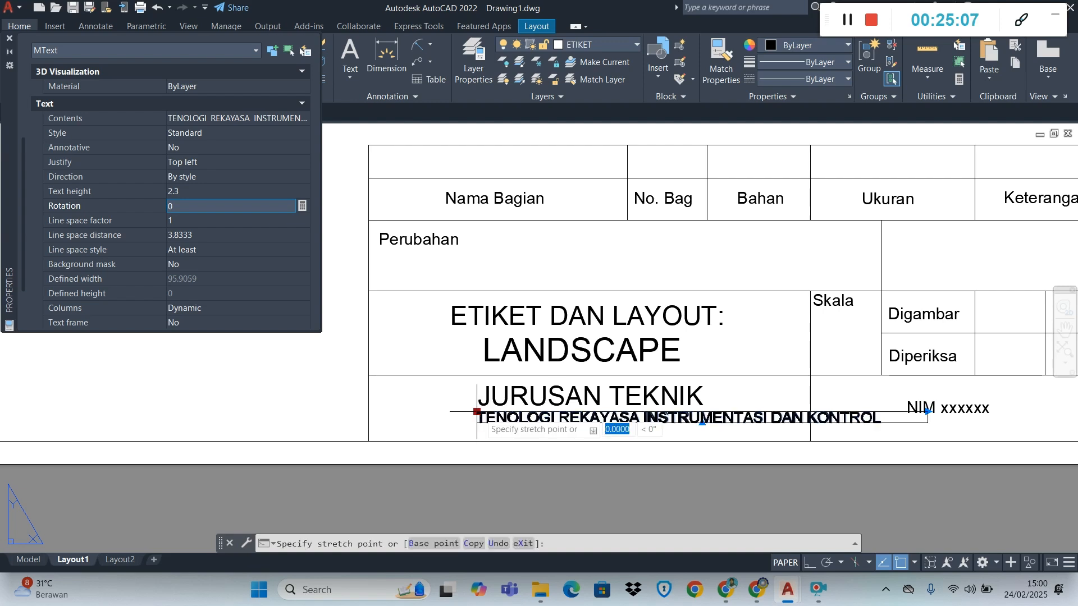
pyautogui.click(390, 417)
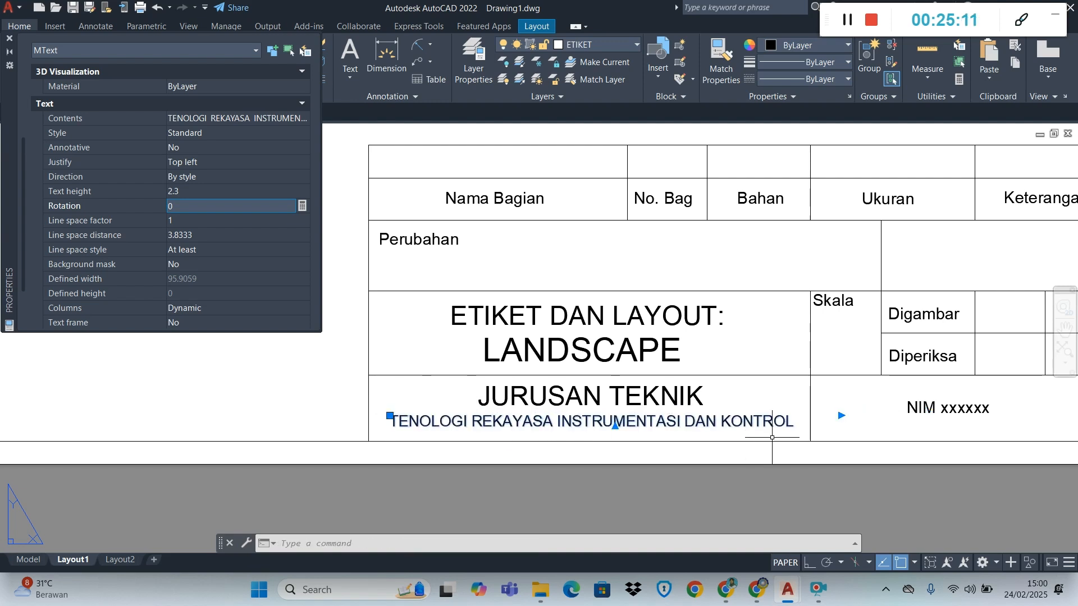
pyautogui.press('Escape')
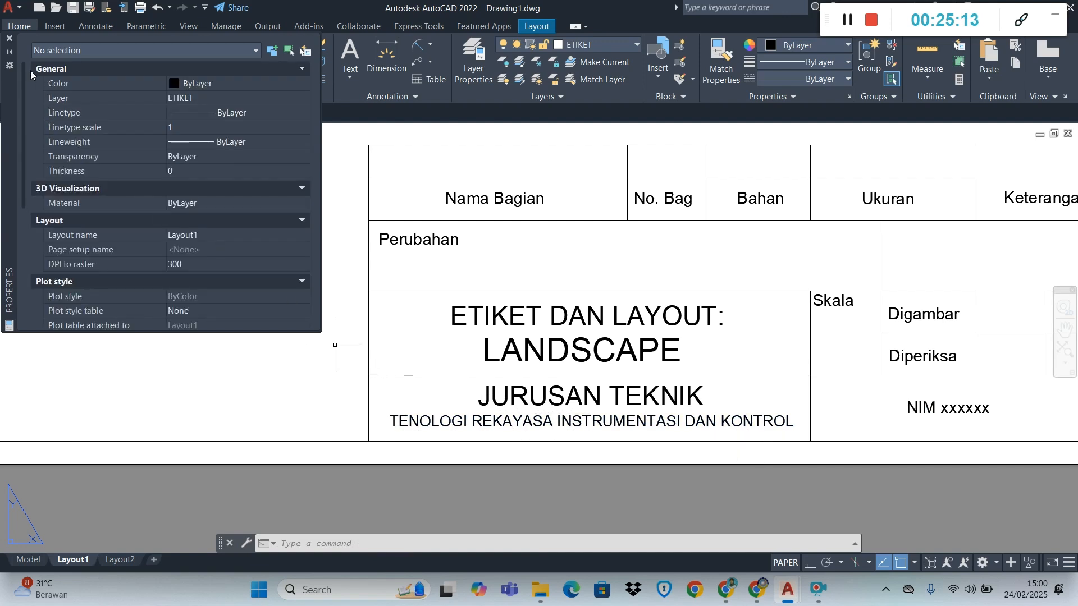
pyautogui.click(9, 38)
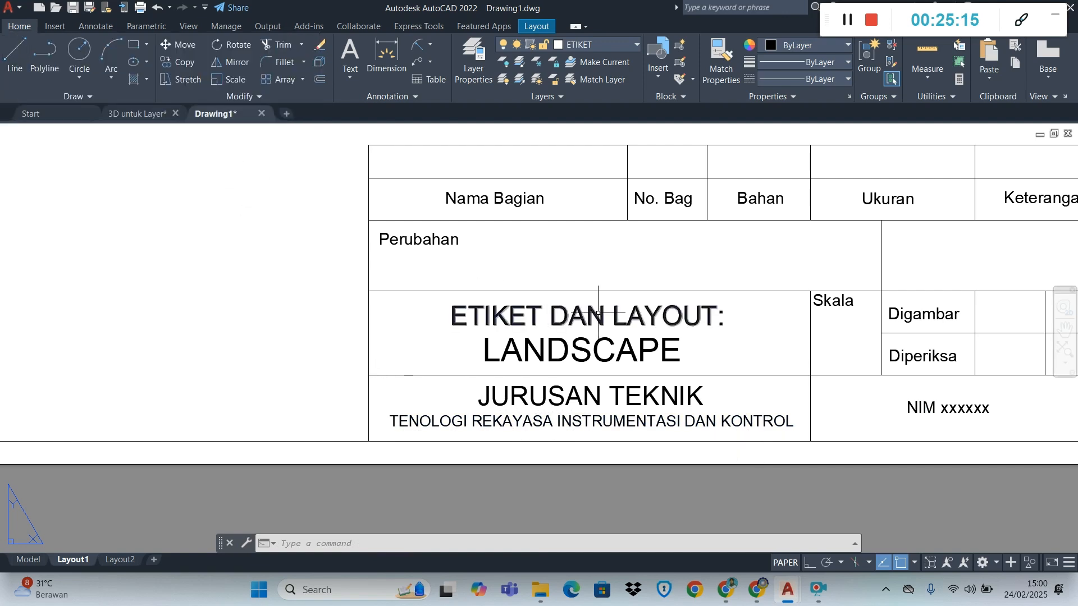
pyautogui.scroll(-2, 897, 389)
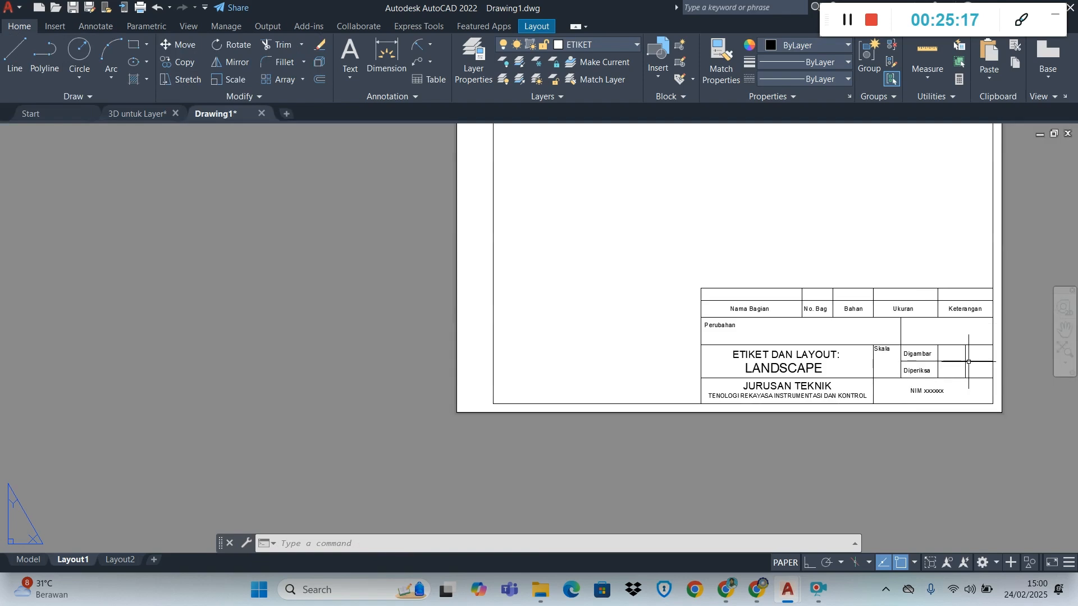
# Copy the "Digambar" text into each of the two empty title block cells beside it in the same row
pyautogui.scroll(1, 1013, 337)
pyautogui.scroll(1, 1016, 448)
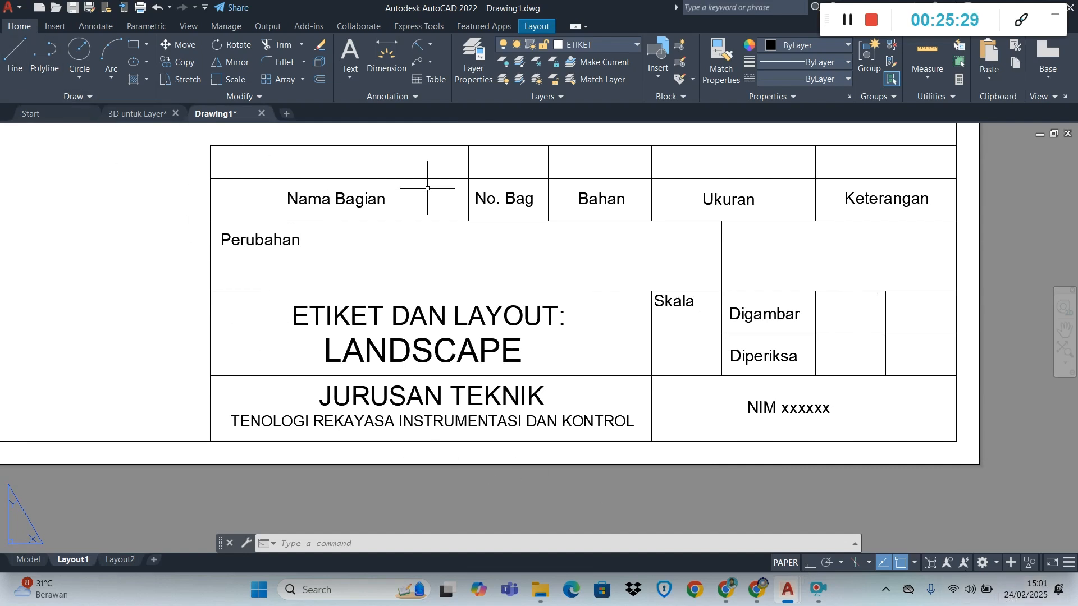
pyautogui.click(788, 320)
pyautogui.click(178, 62)
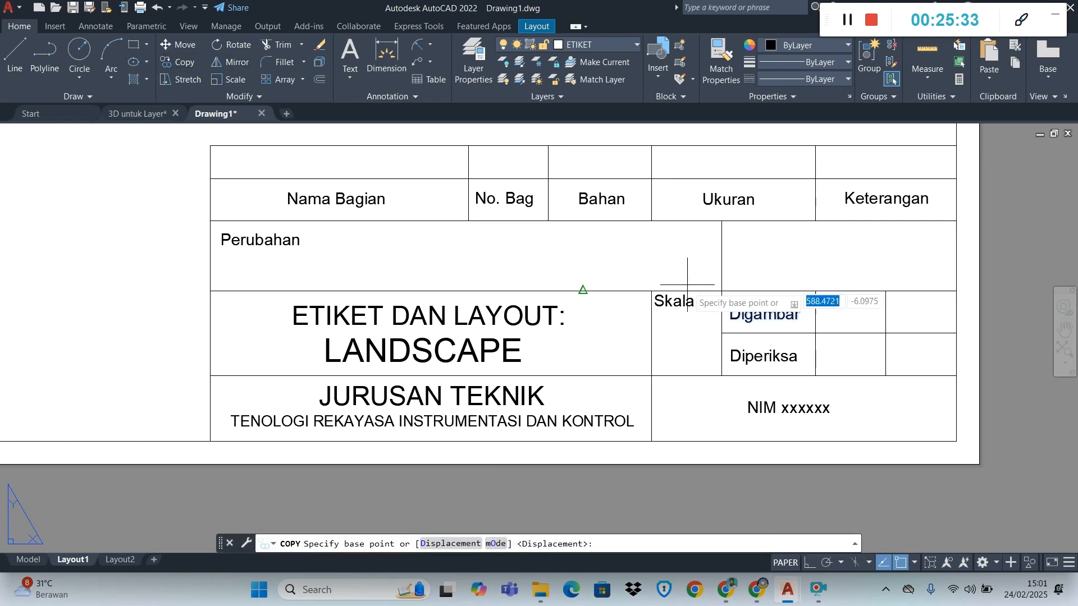
pyautogui.click(734, 315)
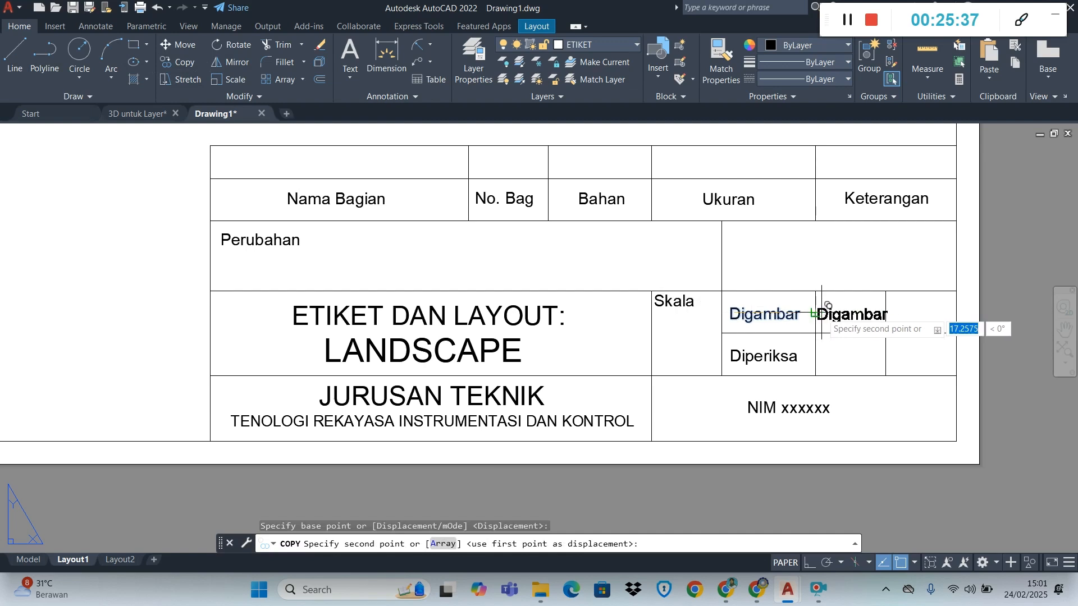
pyautogui.click(822, 313)
pyautogui.scroll(2, 829, 326)
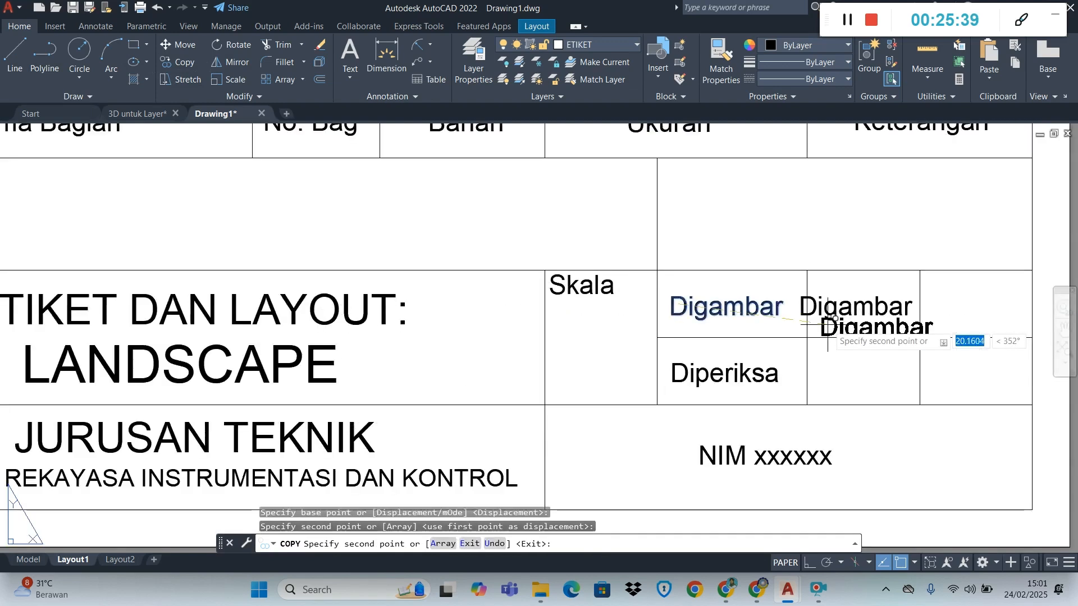
pyautogui.click(930, 306)
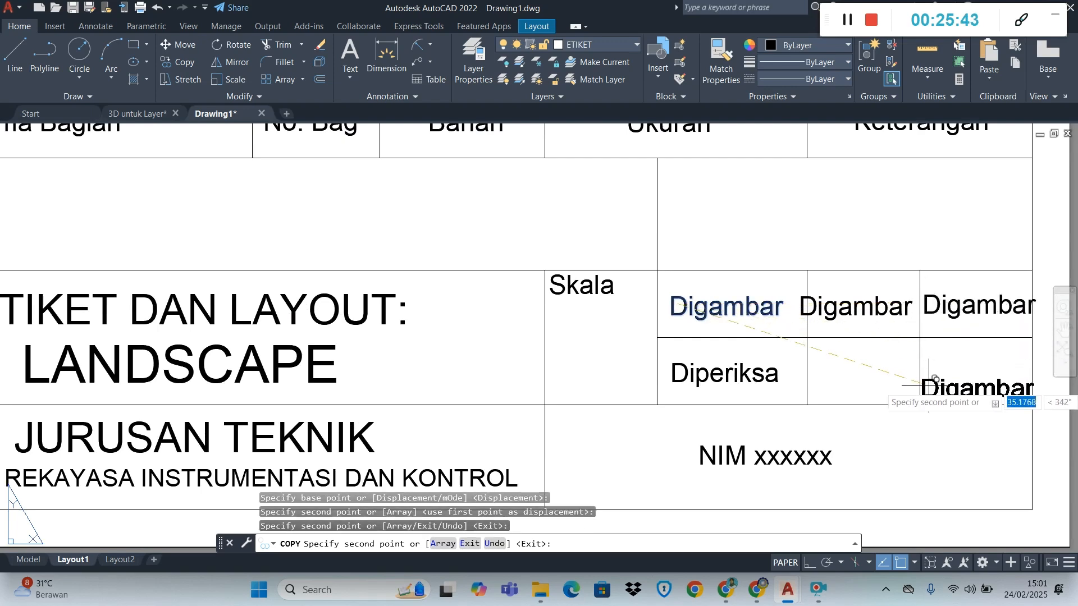
pyautogui.press('Escape')
# Change the "Digambar" copy in the middle cell to "240225" and the copy in the last cell to "Abc"
pyautogui.doubleClick(830, 306)
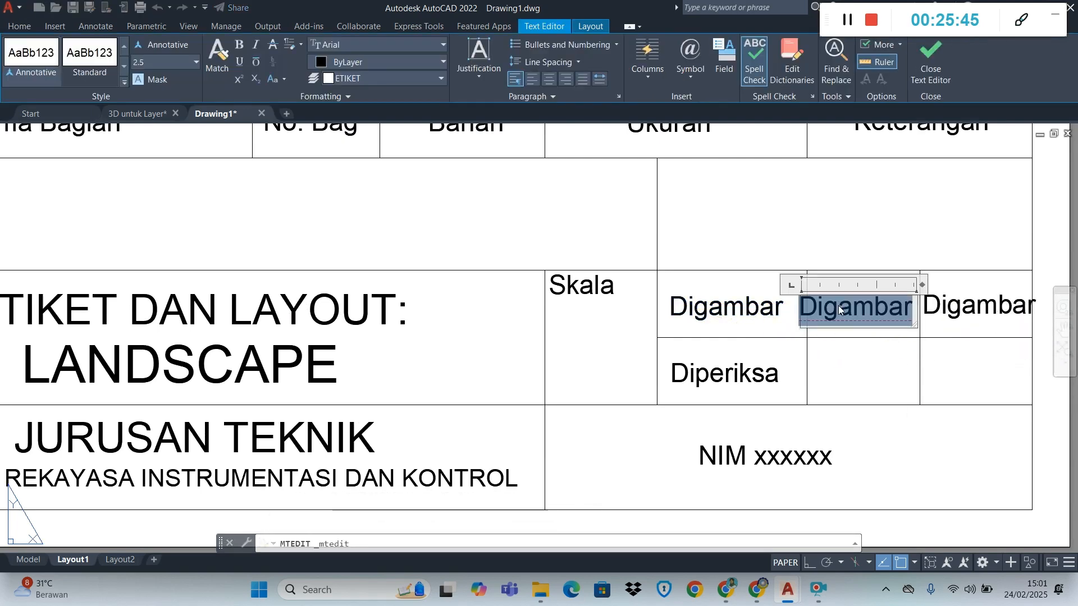
pyautogui.write('240225')
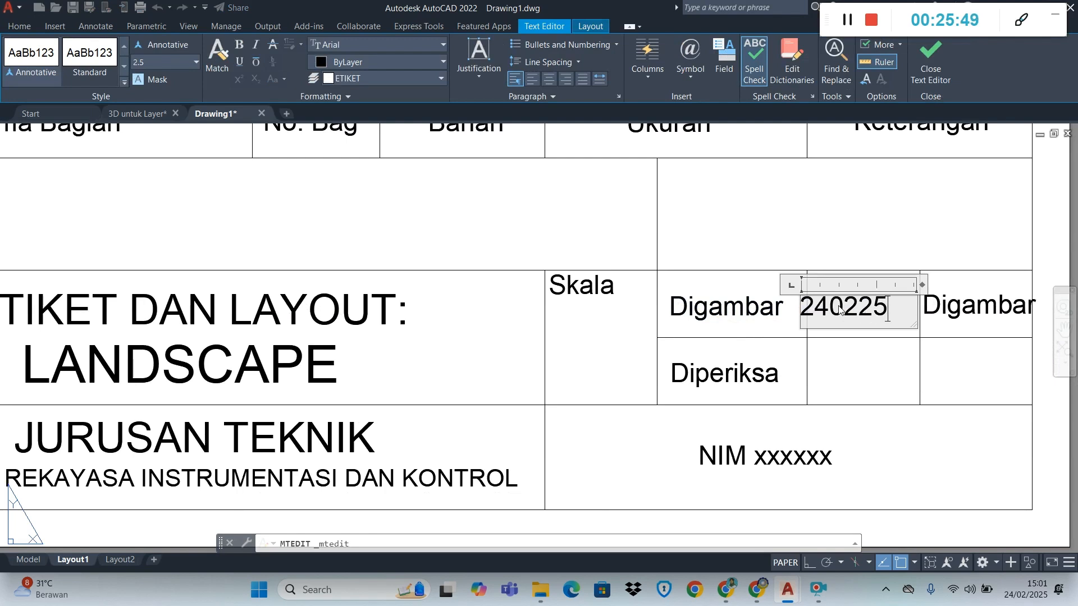
pyautogui.doubleClick(942, 315)
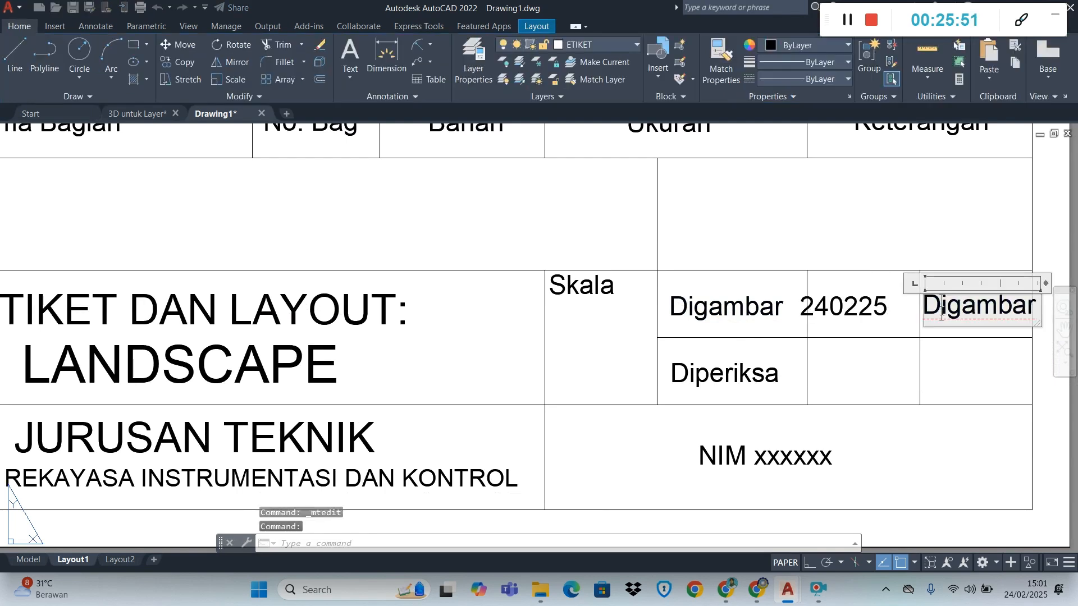
pyautogui.write('aB')
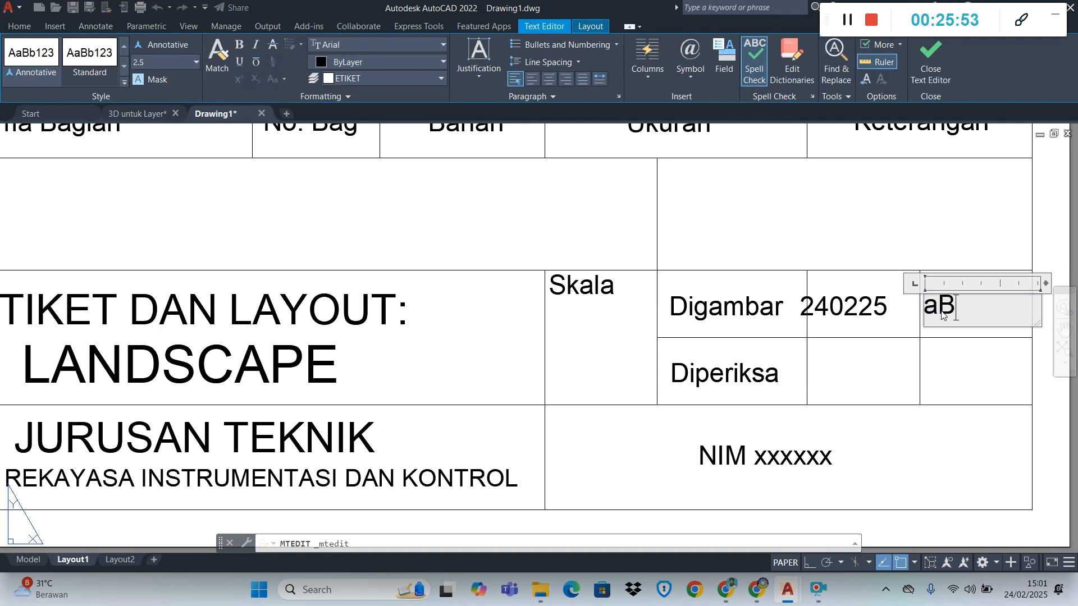
pyautogui.write('C Def')
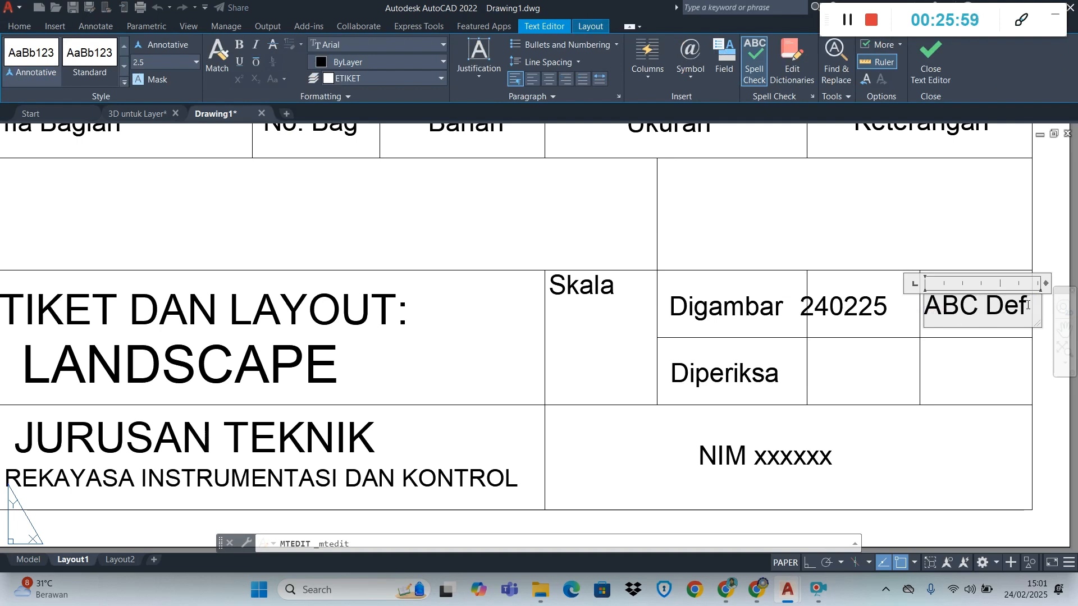
pyautogui.moveTo(1028, 306); pyautogui.dragTo(923, 309)
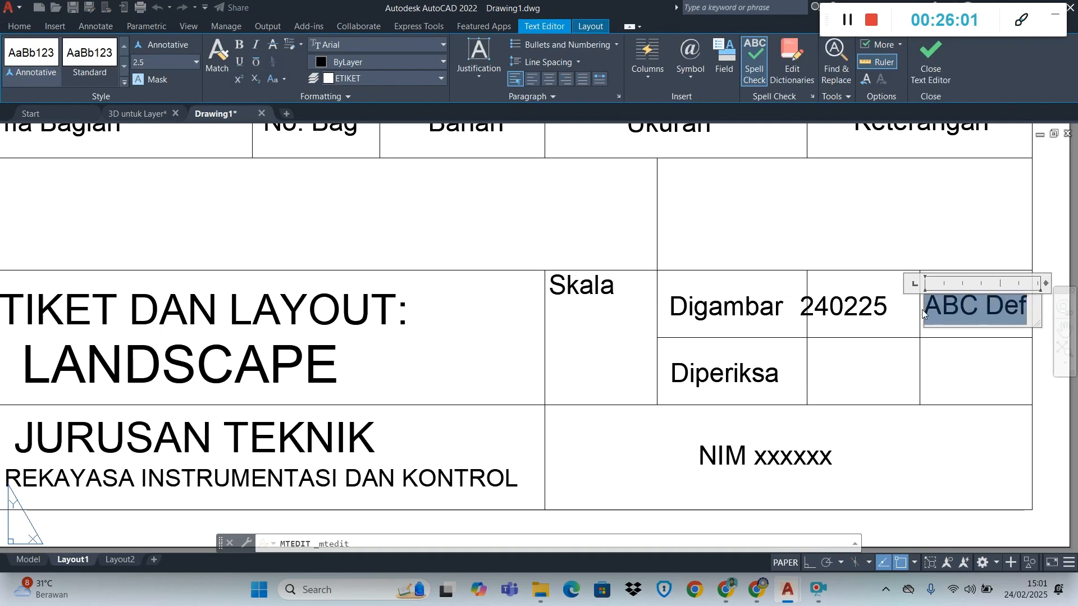
pyautogui.write('Ab')
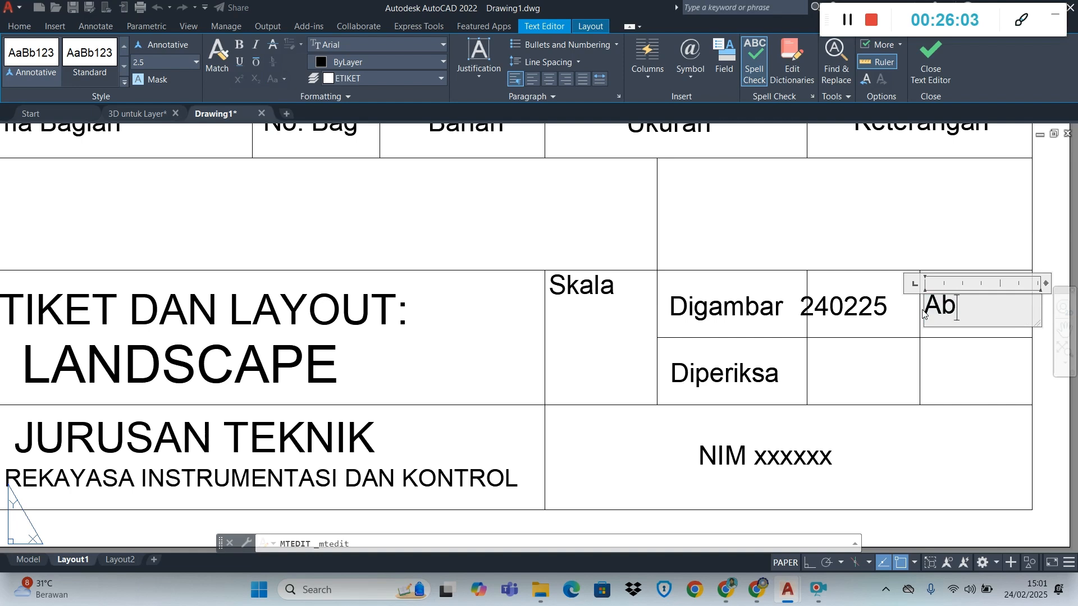
pyautogui.write('c')
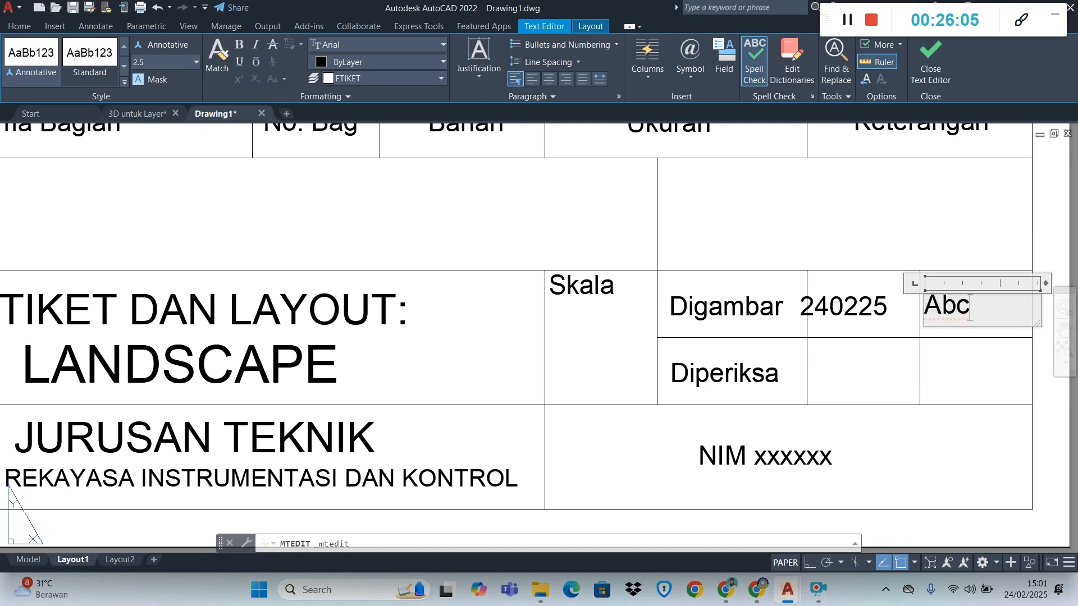
pyautogui.click(944, 360)
# Shift the "240225" and "Abc" texts sideways so each sits inside its own cell in the Digambar row
pyautogui.click(842, 310)
pyautogui.click(801, 296)
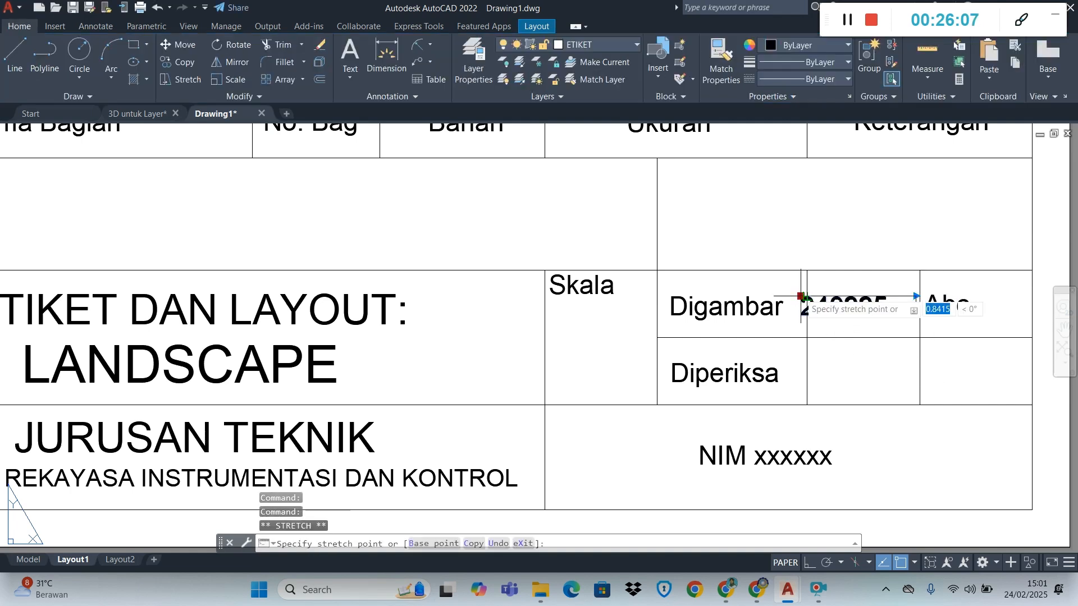
pyautogui.click(823, 296)
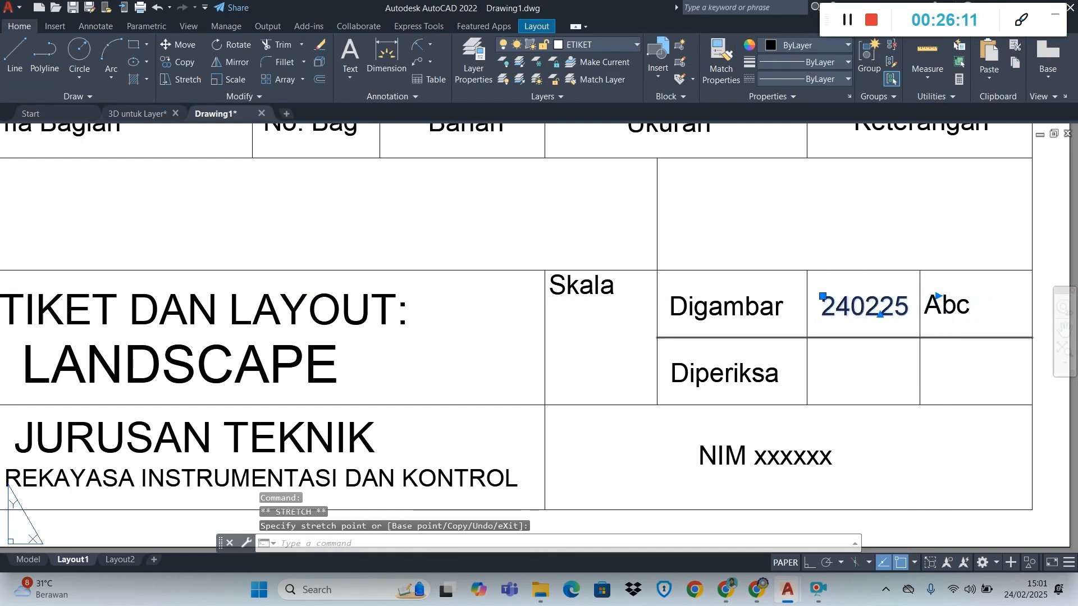
pyautogui.press('Escape')
pyautogui.click(954, 306)
pyautogui.click(924, 295)
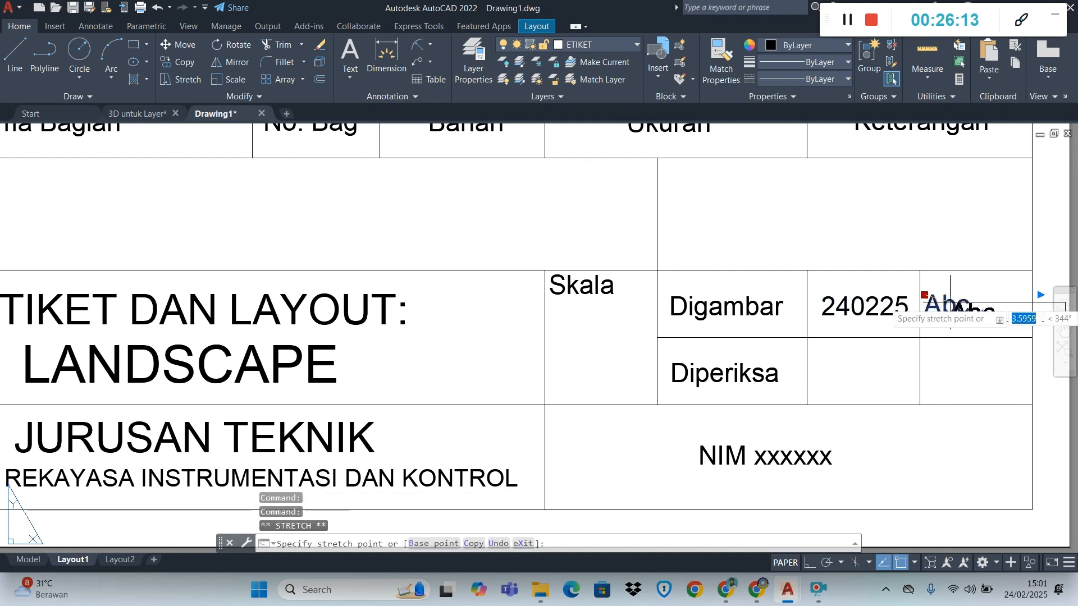
pyautogui.click(940, 296)
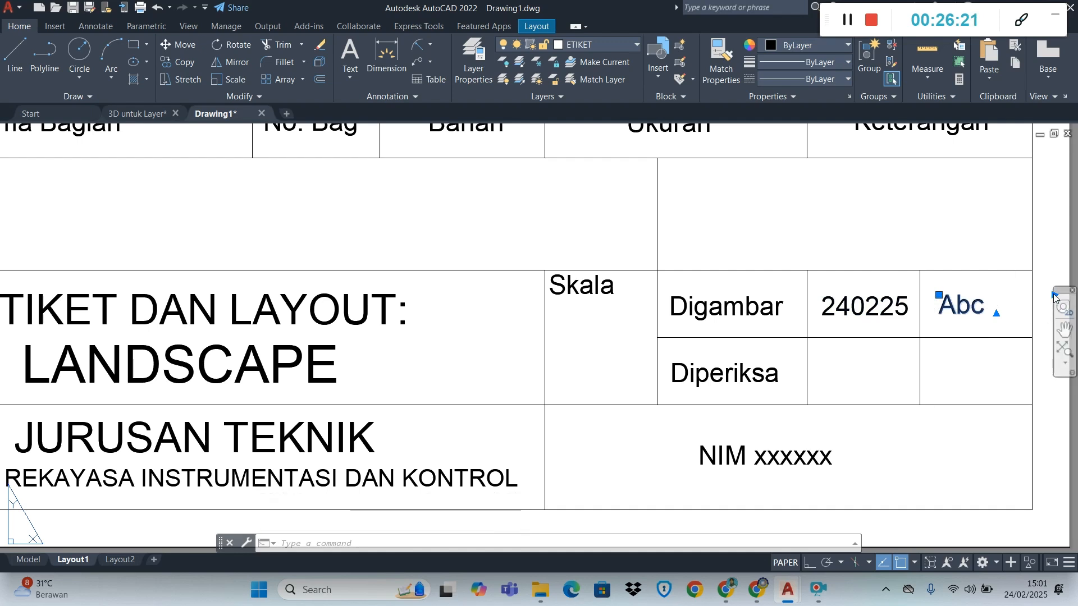
# Narrow the "Abc" text box so its width stays within the title block cell
pyautogui.scroll(-5, 1044, 296)
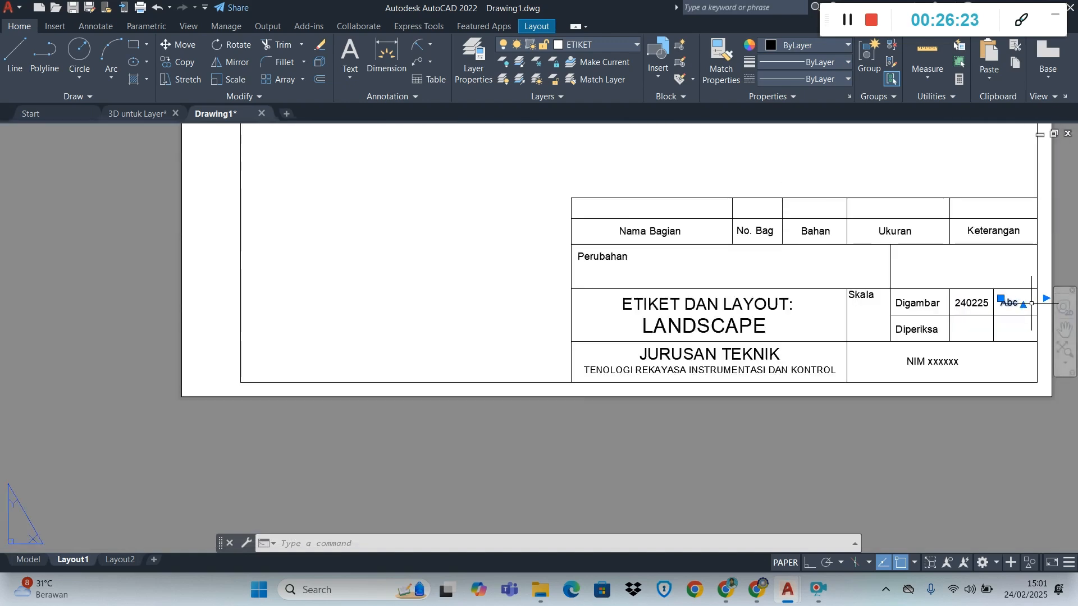
pyautogui.scroll(8, 1006, 301)
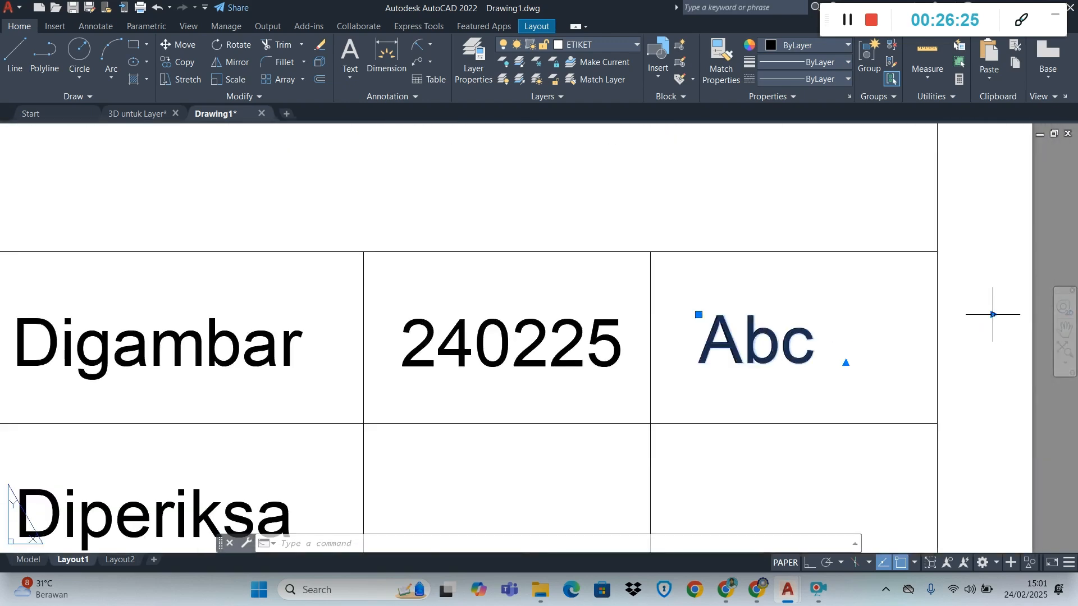
pyautogui.click(992, 315)
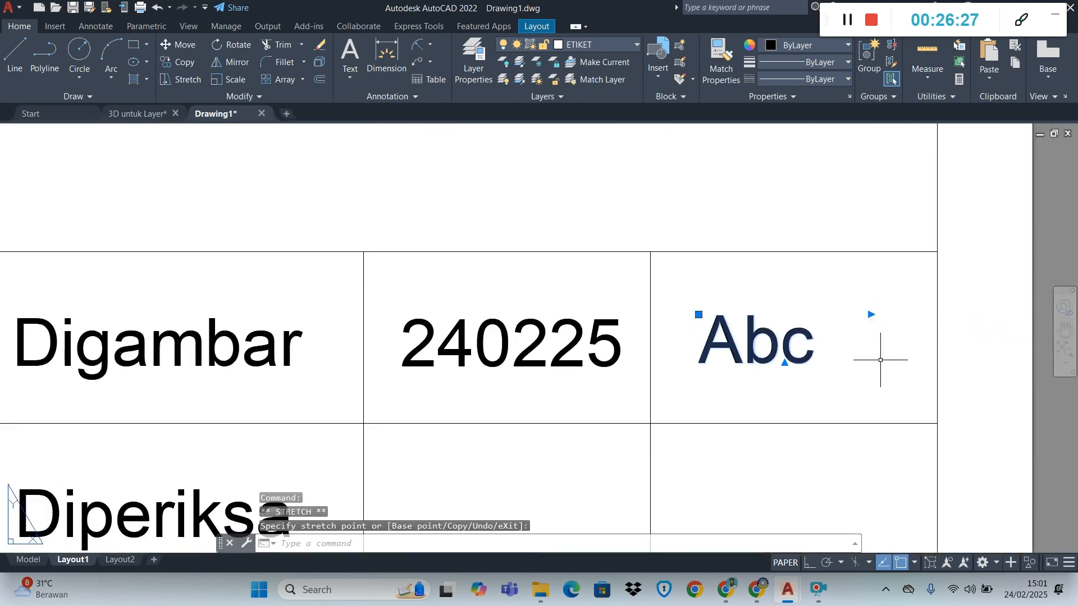
pyautogui.press('Escape')
pyautogui.scroll(-8, 880, 360)
pyautogui.scroll(2, 629, 405)
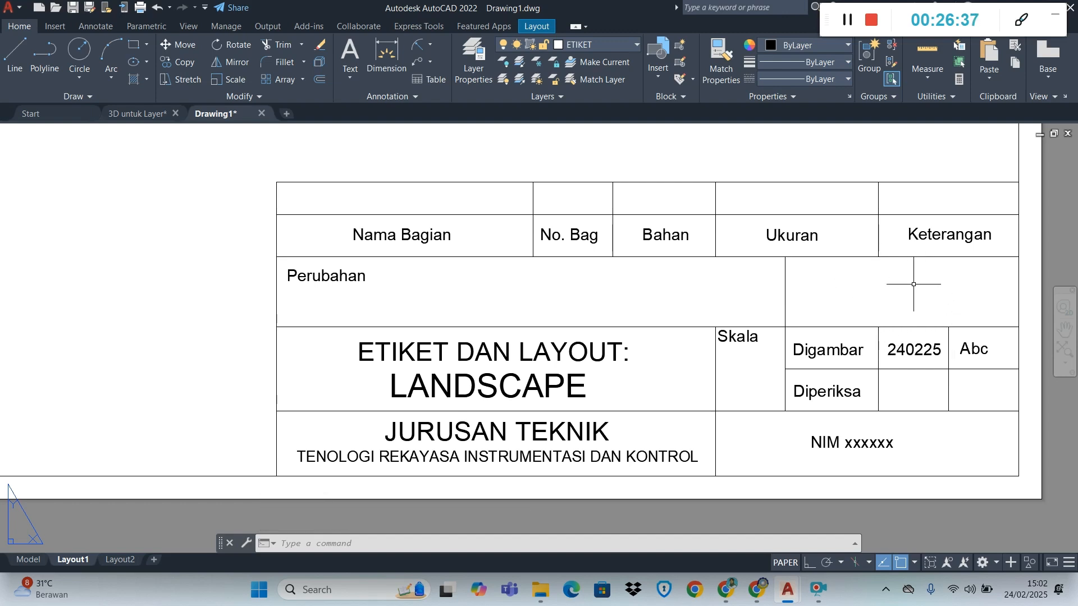
# Switch to the practicum module PDF in Chrome and look through the title block and layout instructions
pyautogui.click(729, 596)
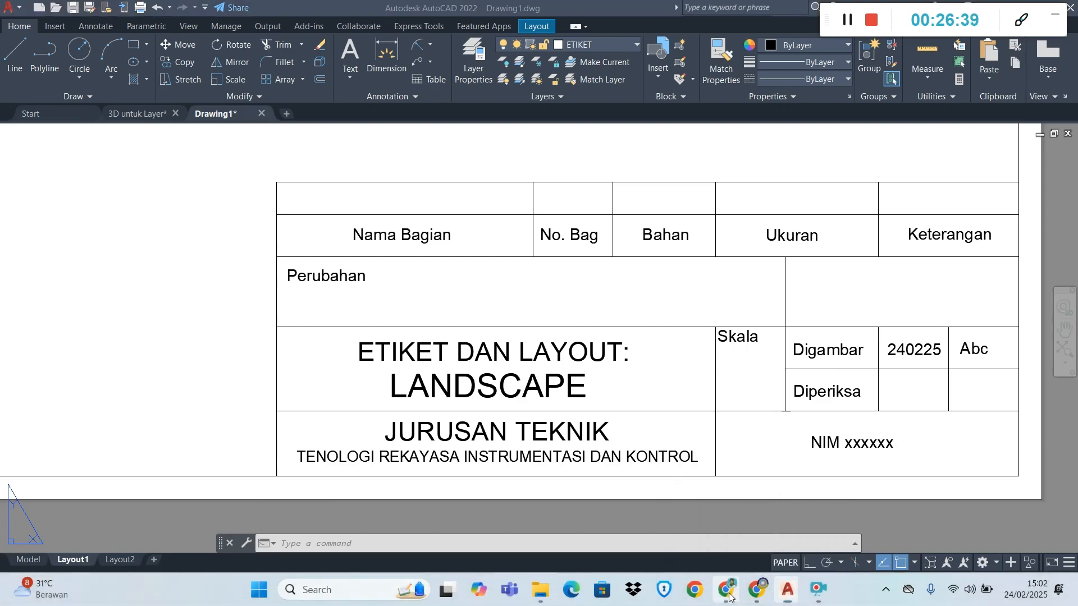
pyautogui.scroll(15, 695, 393)
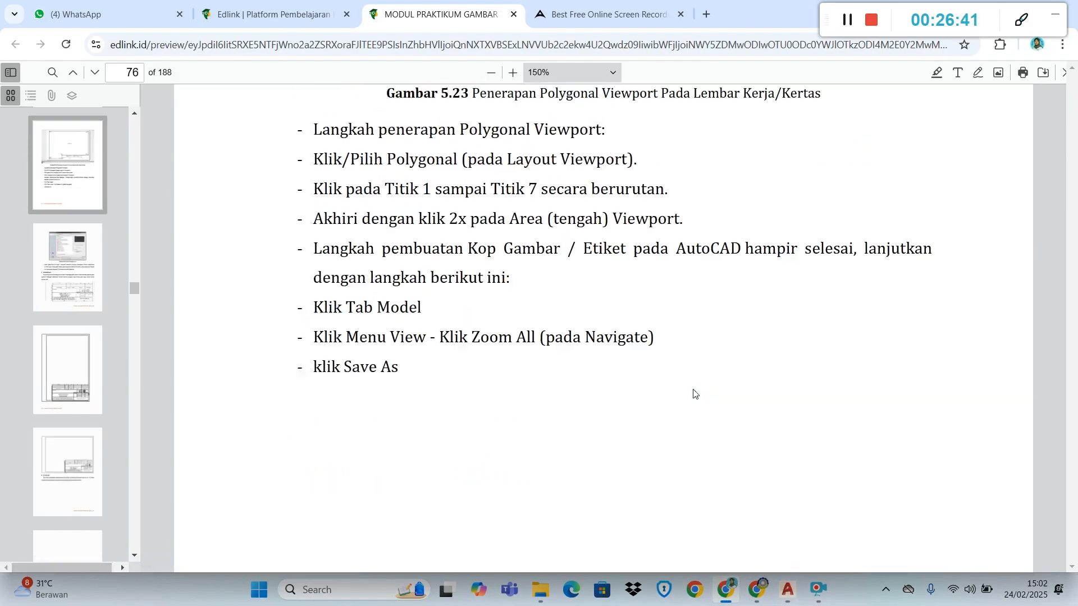
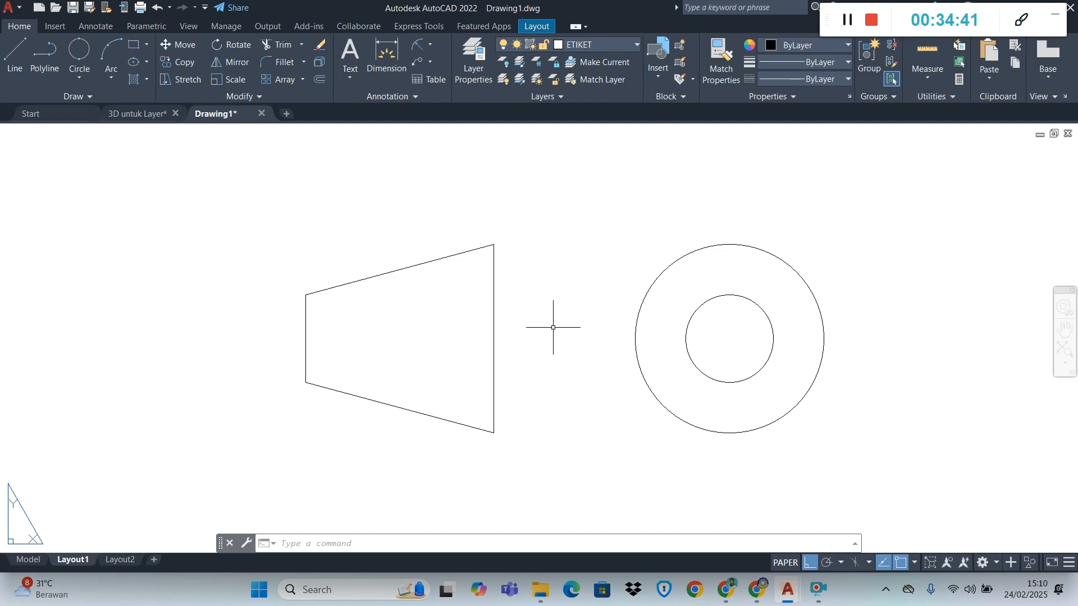
# Draw a vertical line across the outer circle from its upper quadrant to its lower quadrant
pyautogui.click(13, 56)
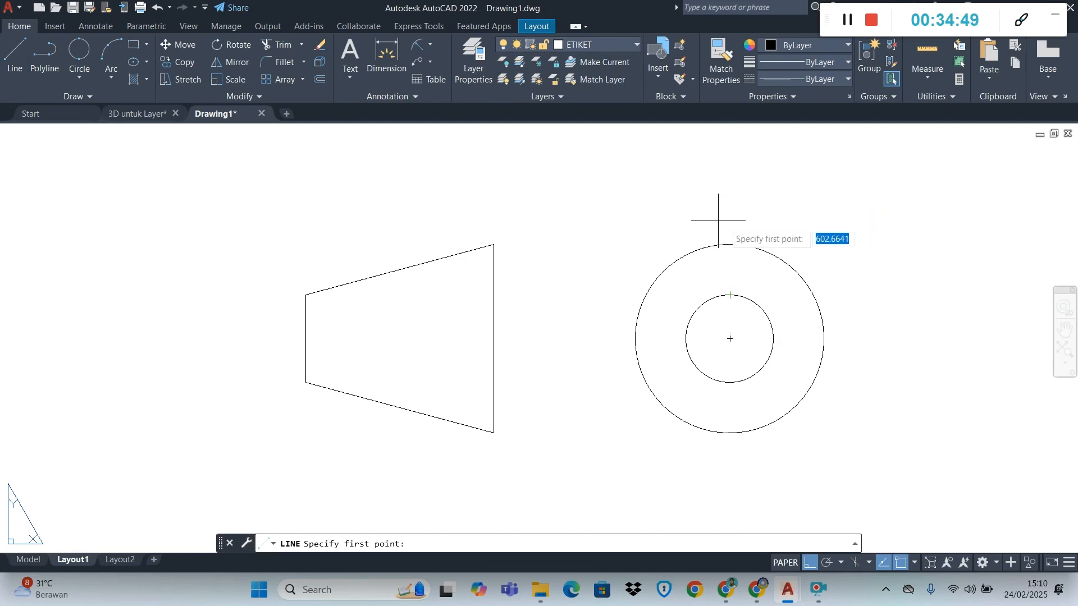
pyautogui.click(730, 244)
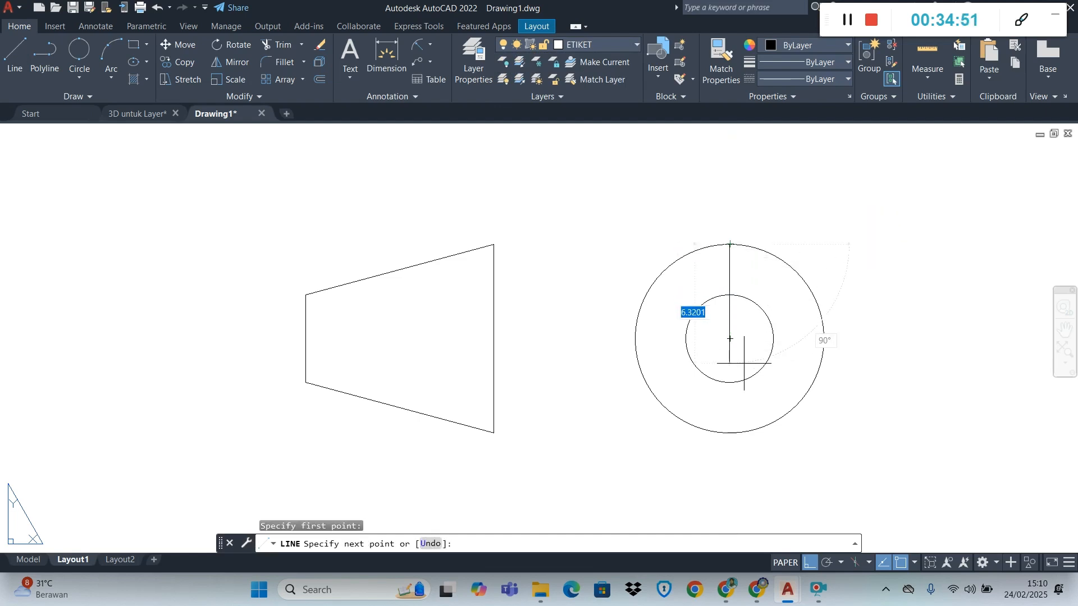
pyautogui.click(730, 432)
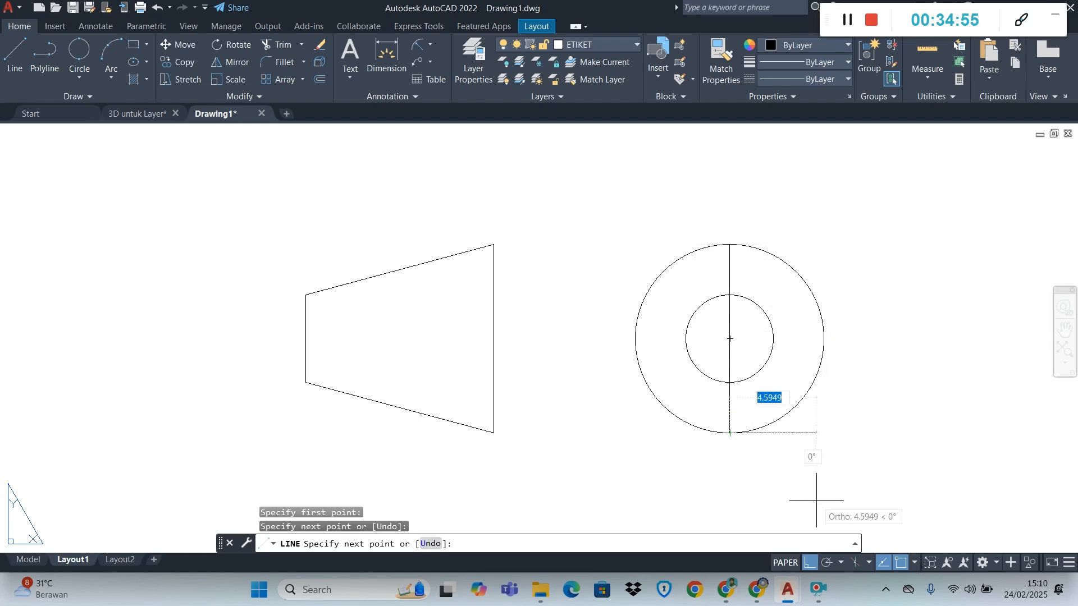
pyautogui.press('Escape')
# Draw a horizontal line between the outer circle's side quadrants and erase it again
pyautogui.press('Return')
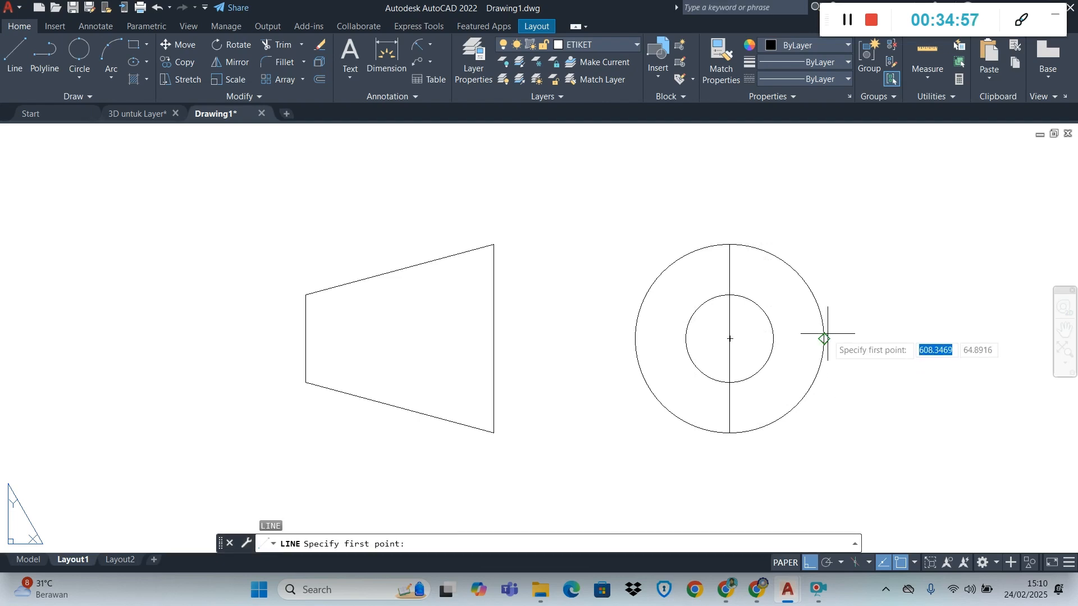
pyautogui.click(824, 338)
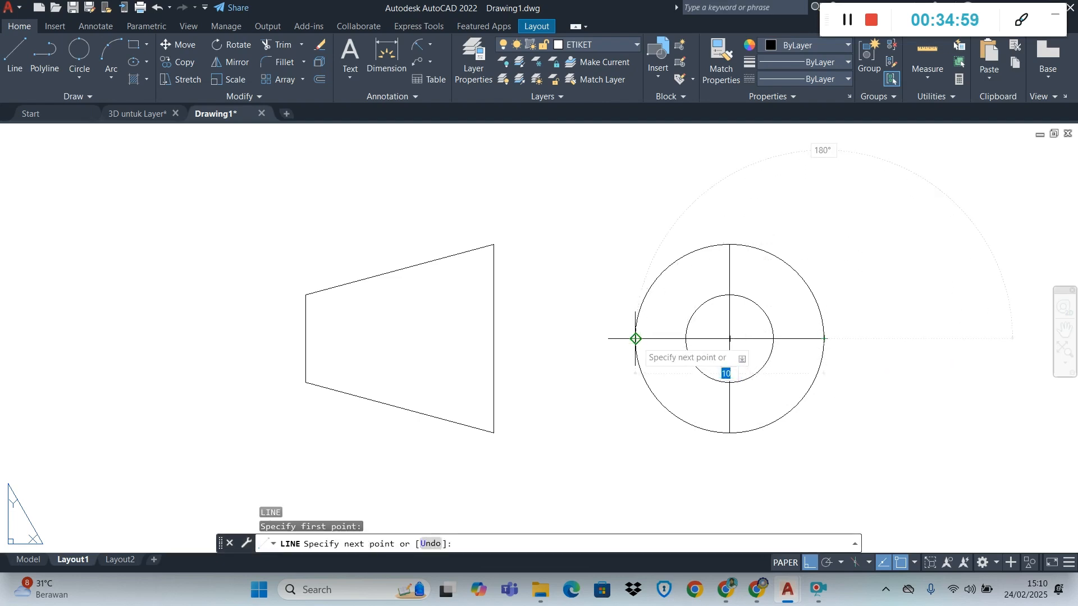
pyautogui.click(635, 339)
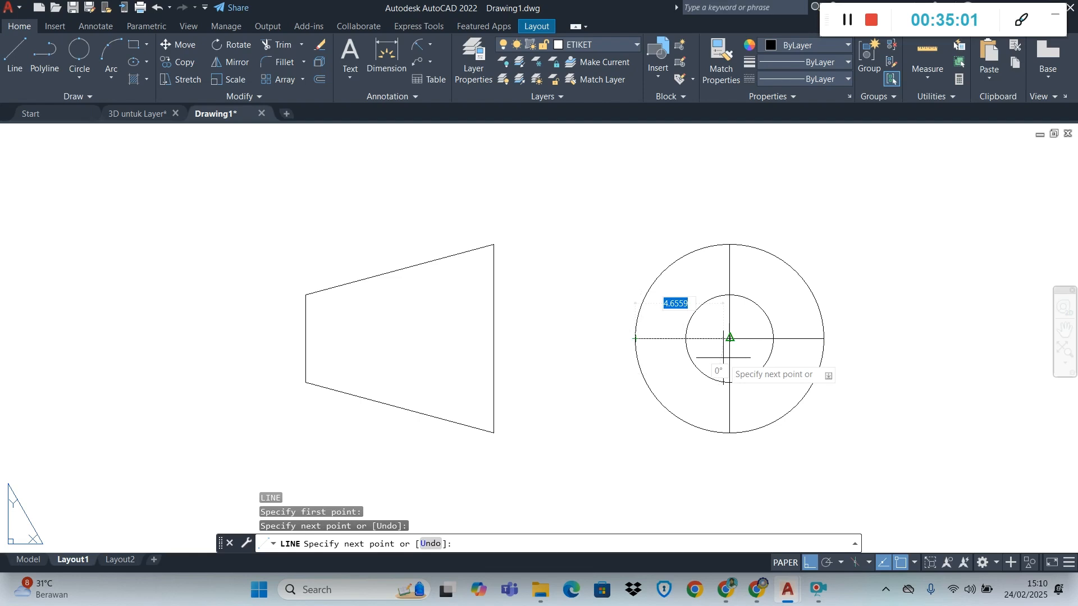
pyautogui.press('Escape')
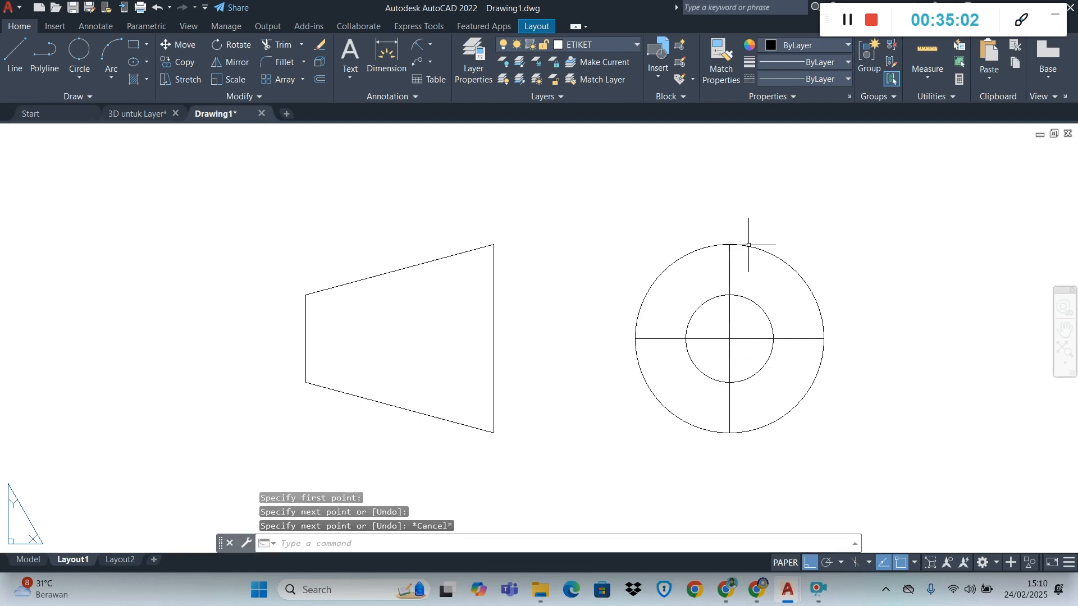
pyautogui.click(742, 339)
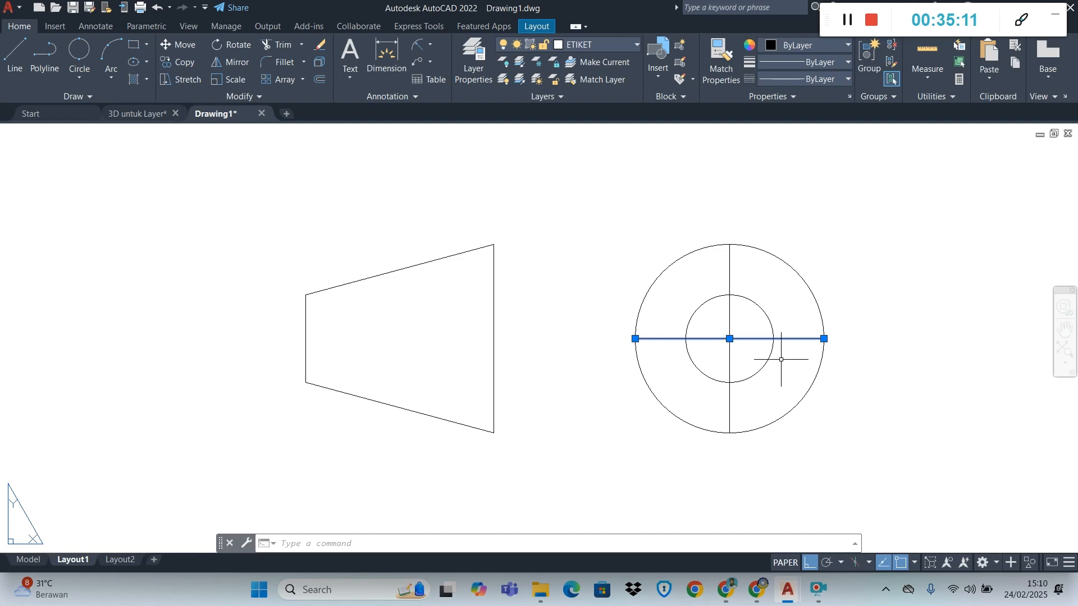
pyautogui.press('Delete')
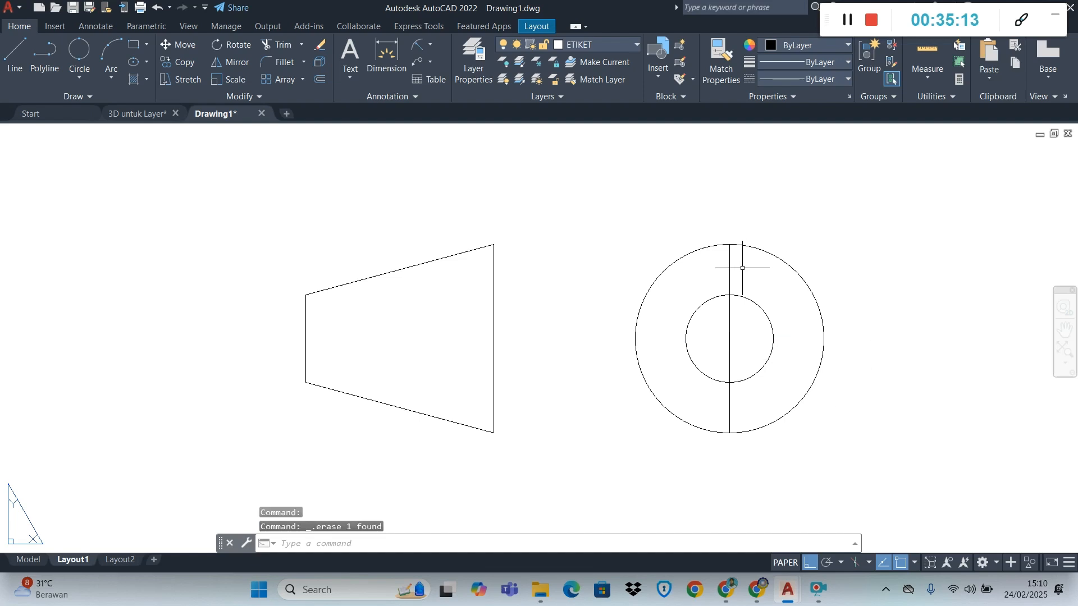
# Stretch both ends of the vertical line 1 unit beyond the outer circle
pyautogui.click(729, 268)
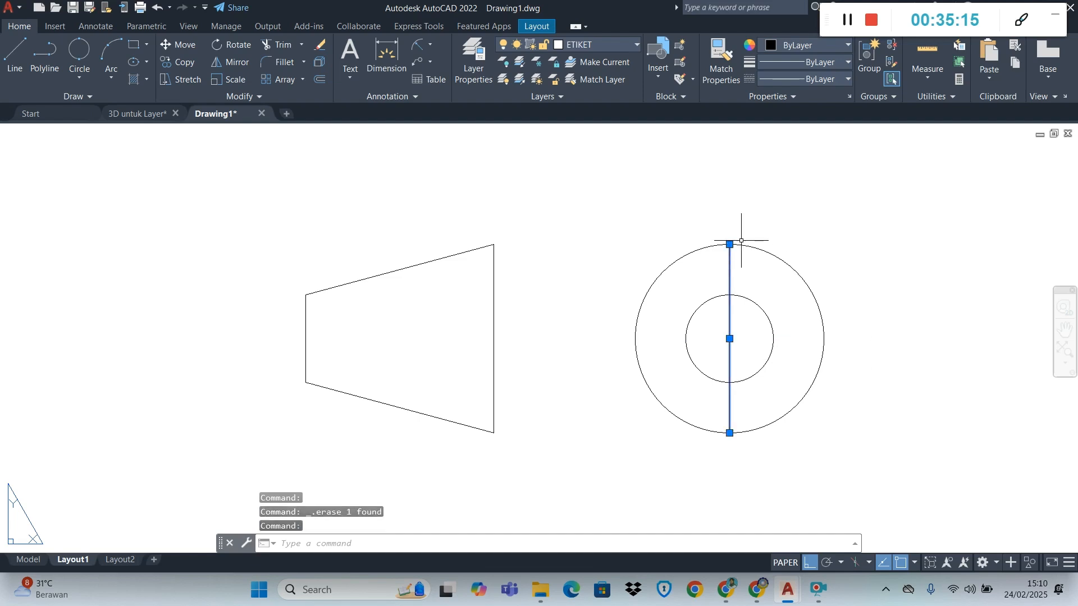
pyautogui.click(729, 244)
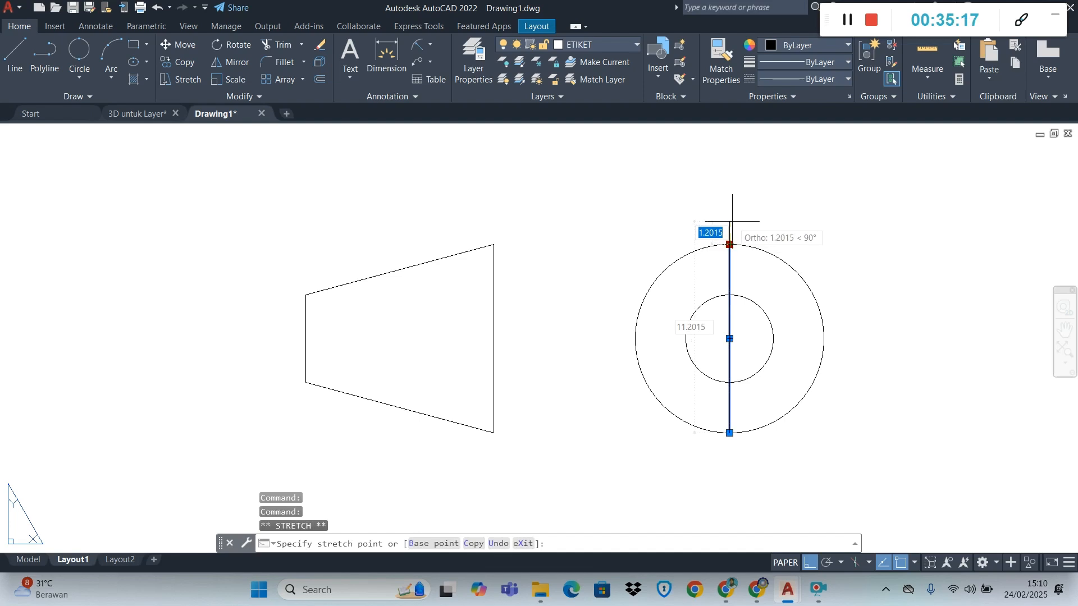
pyautogui.write('1')
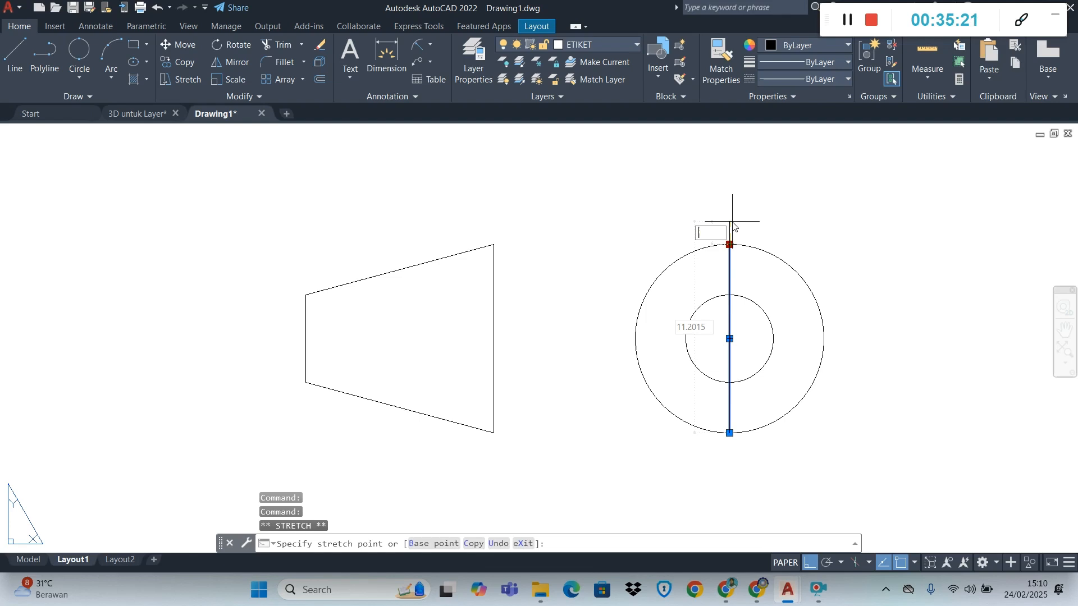
pyautogui.press('BackSpace')
pyautogui.write('1')
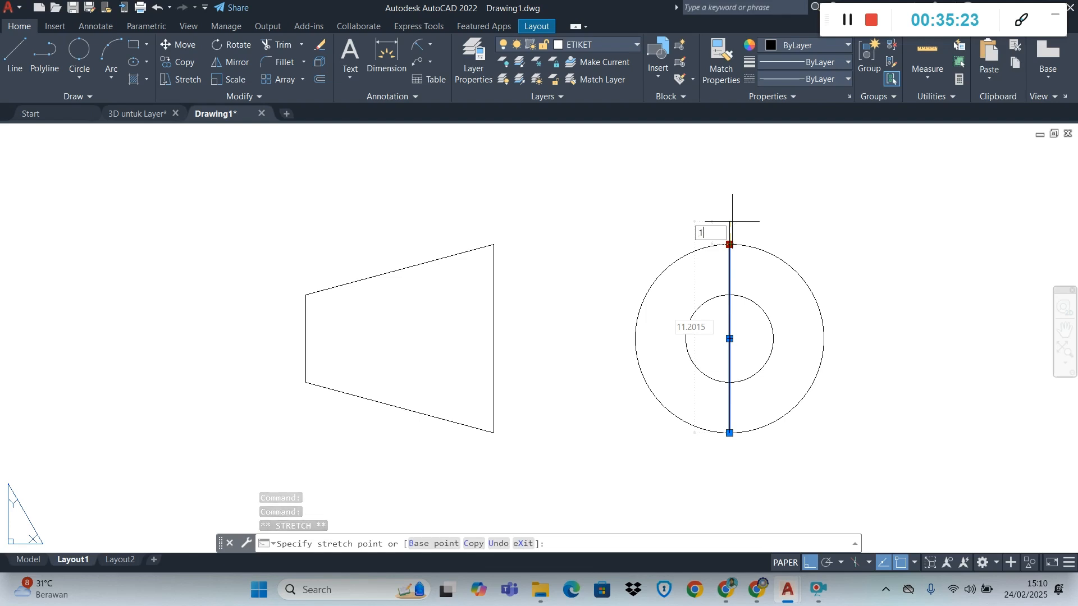
pyautogui.press('Return')
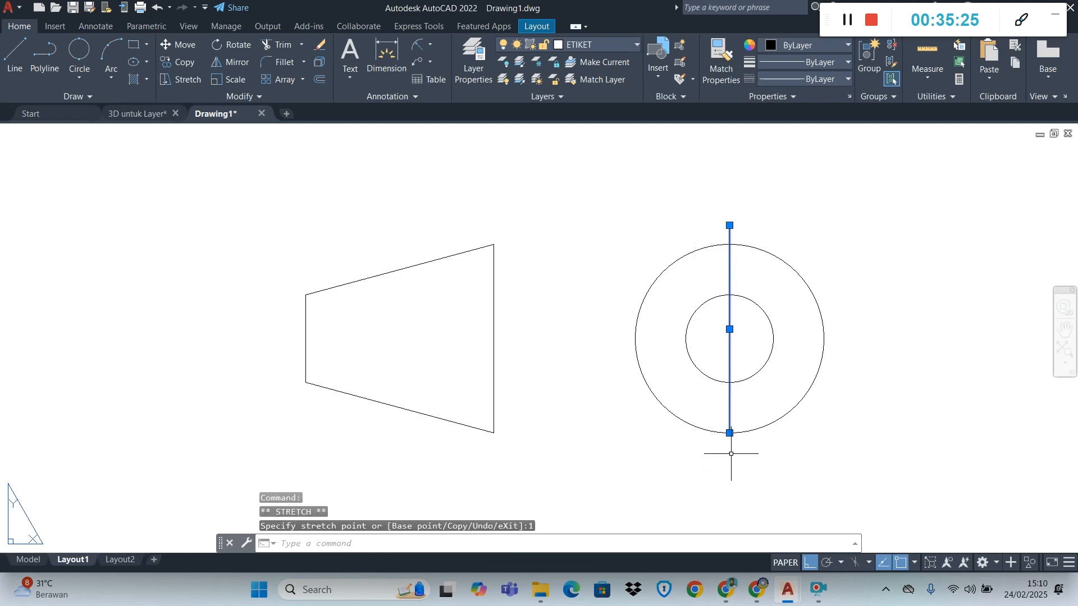
pyautogui.click(730, 433)
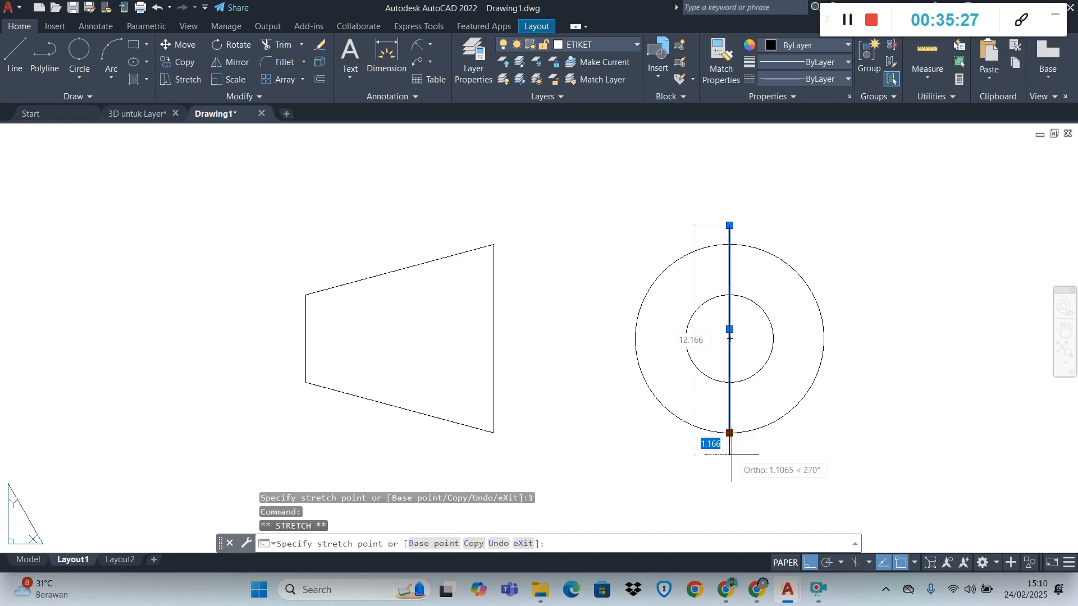
pyautogui.press('Return')
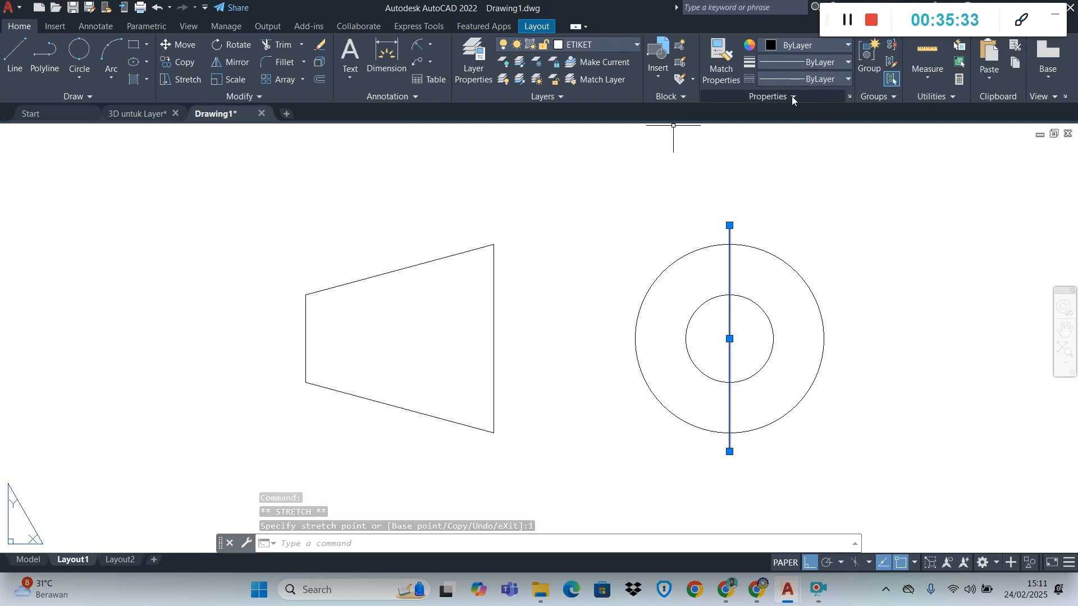
# Assign the CENTER linetype to the vertical line and set its linetype scale to 0.3
pyautogui.click(796, 81)
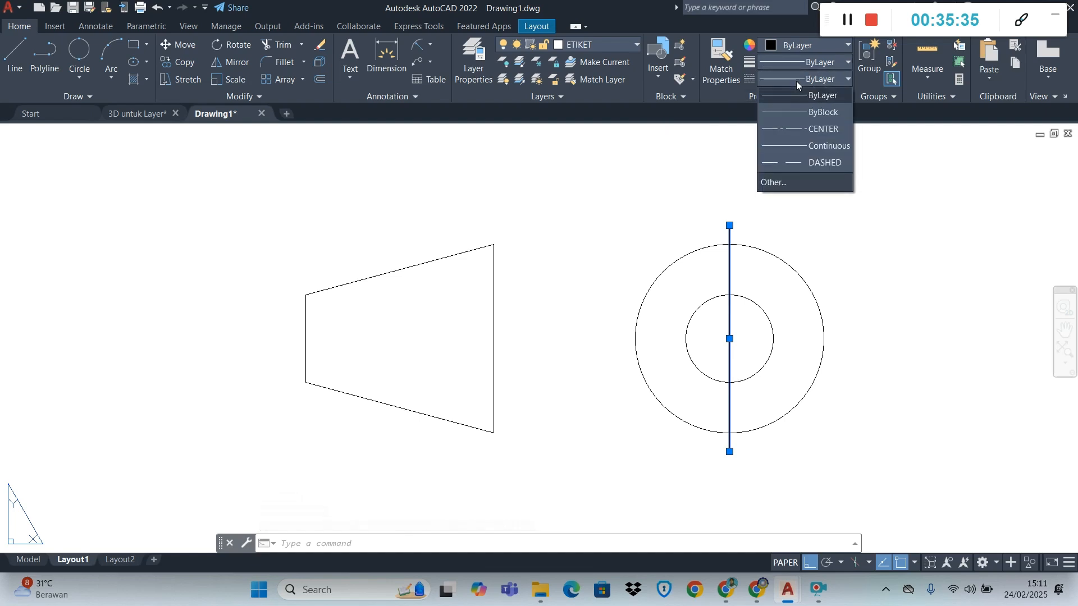
pyautogui.click(807, 130)
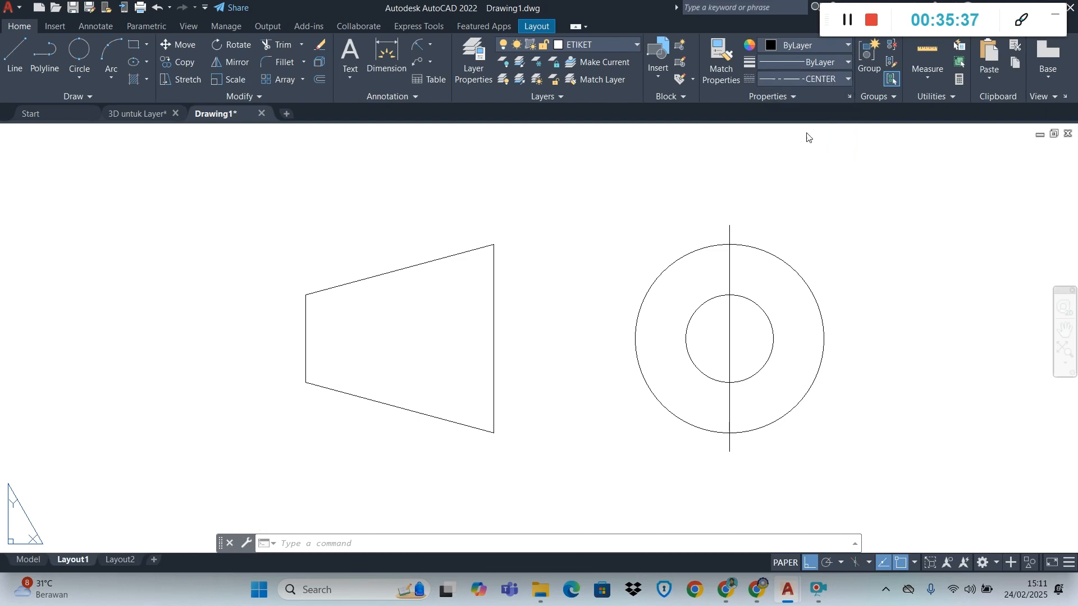
pyautogui.rightClick(731, 281)
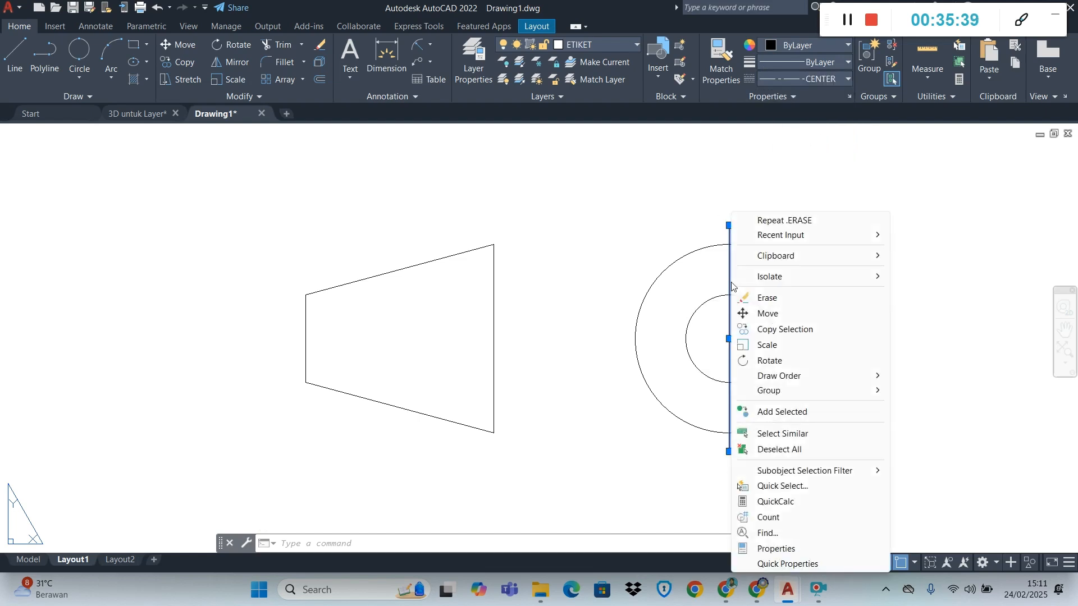
pyautogui.click(778, 550)
pyautogui.click(187, 128)
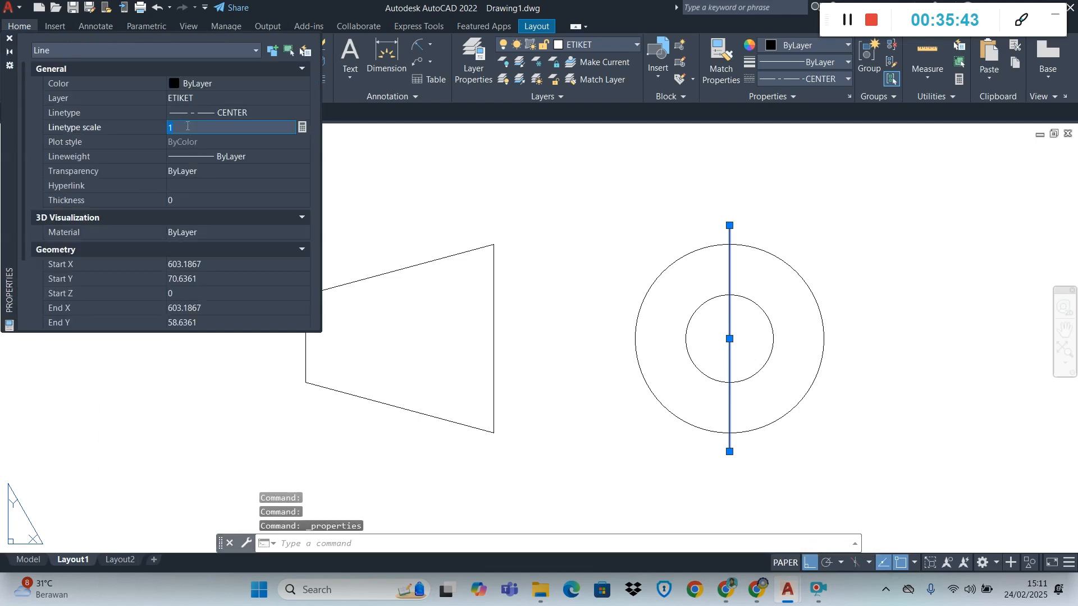
pyautogui.write('0')
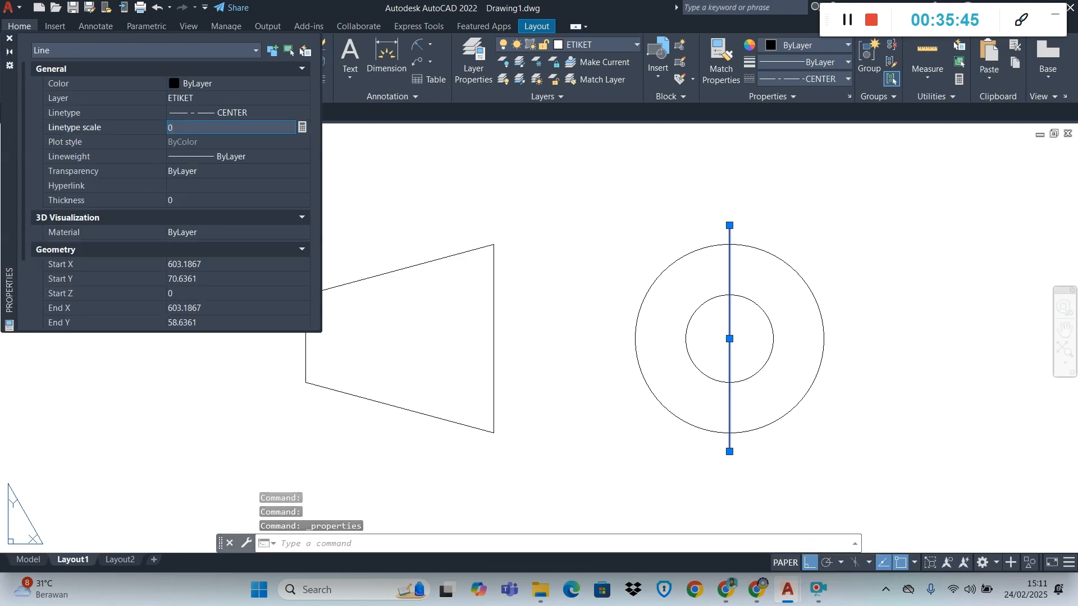
pyautogui.write('.3')
pyautogui.press('Return')
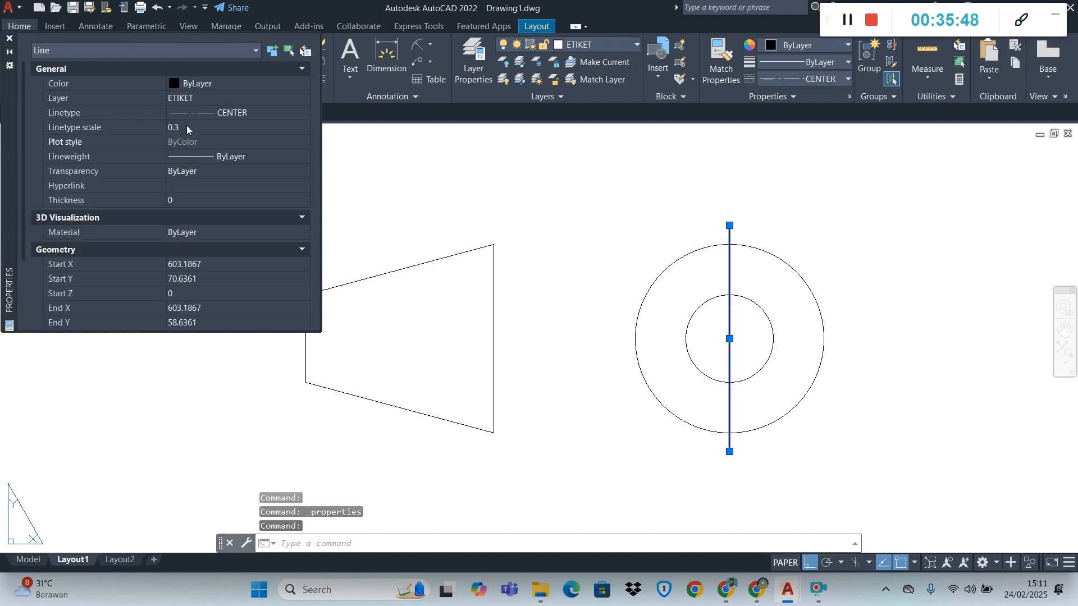
# Set the vertical line's linetype scale to 0.1
pyautogui.click(186, 127)
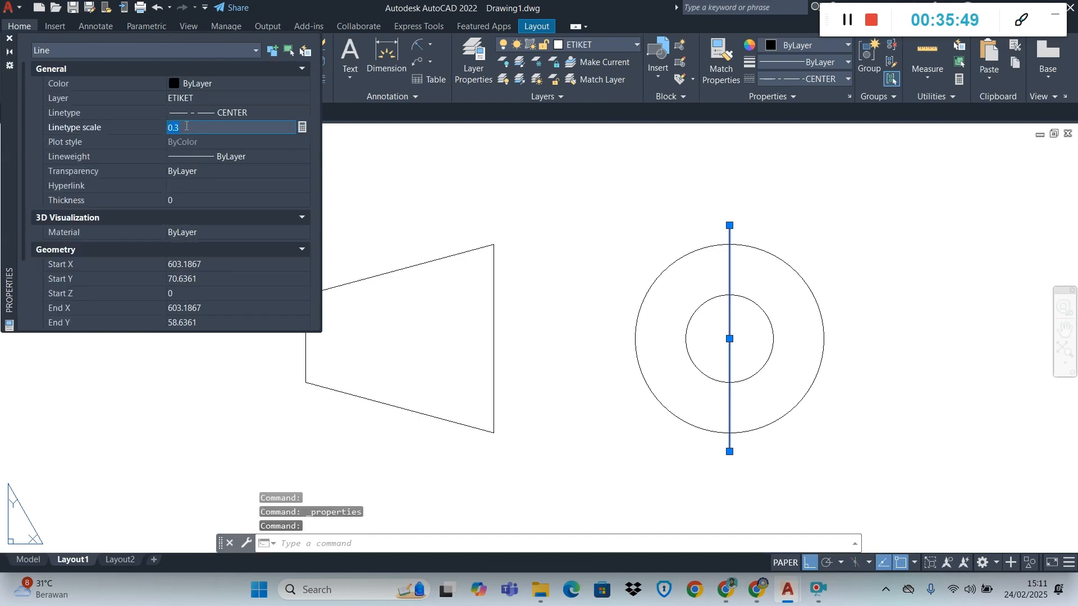
pyautogui.write('0.1')
pyautogui.press('Return')
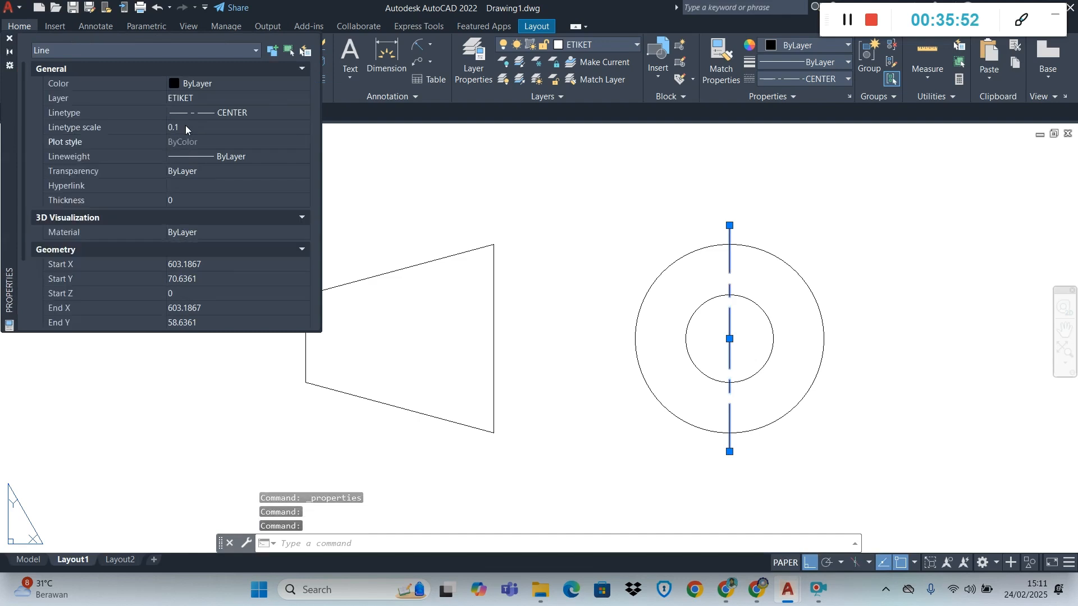
# Set the vertical centre line's linetype scale to 0.2 and deselect the line
pyautogui.click(185, 126)
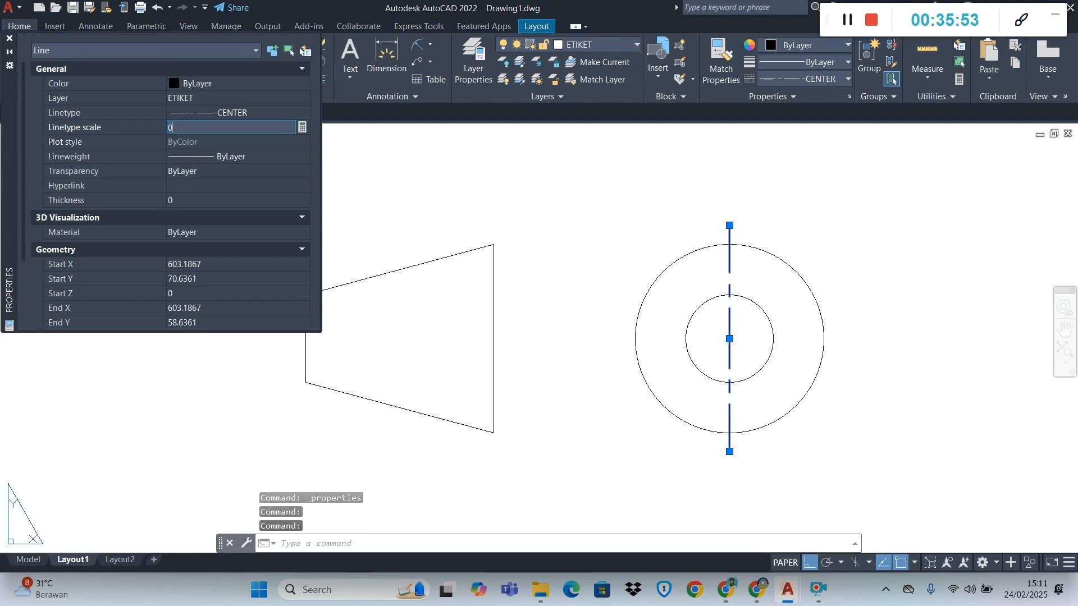
pyautogui.write('0.2')
pyautogui.press('Return')
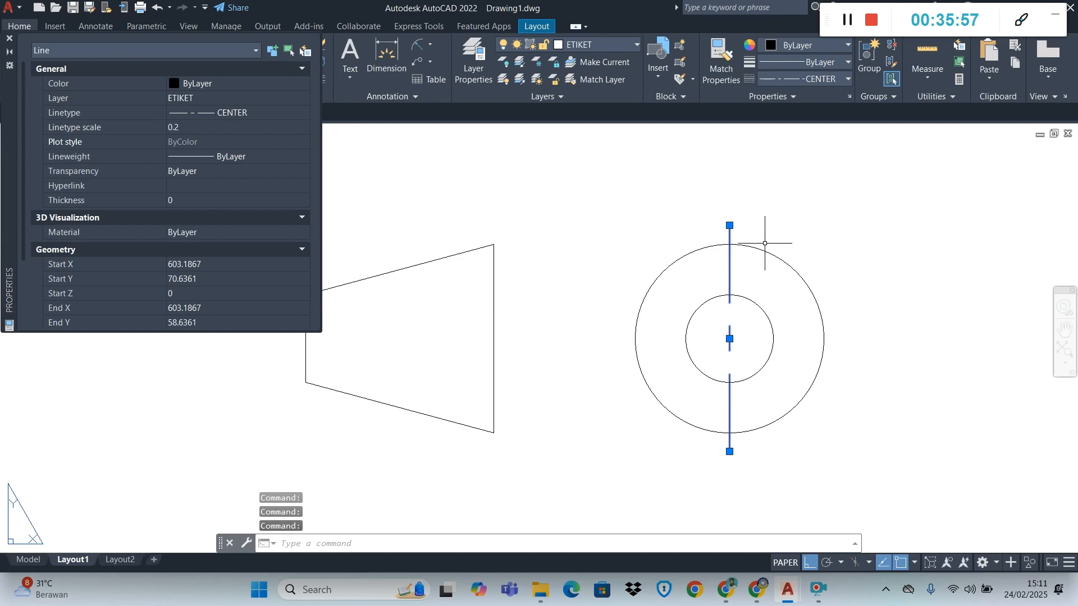
pyautogui.press('Escape')
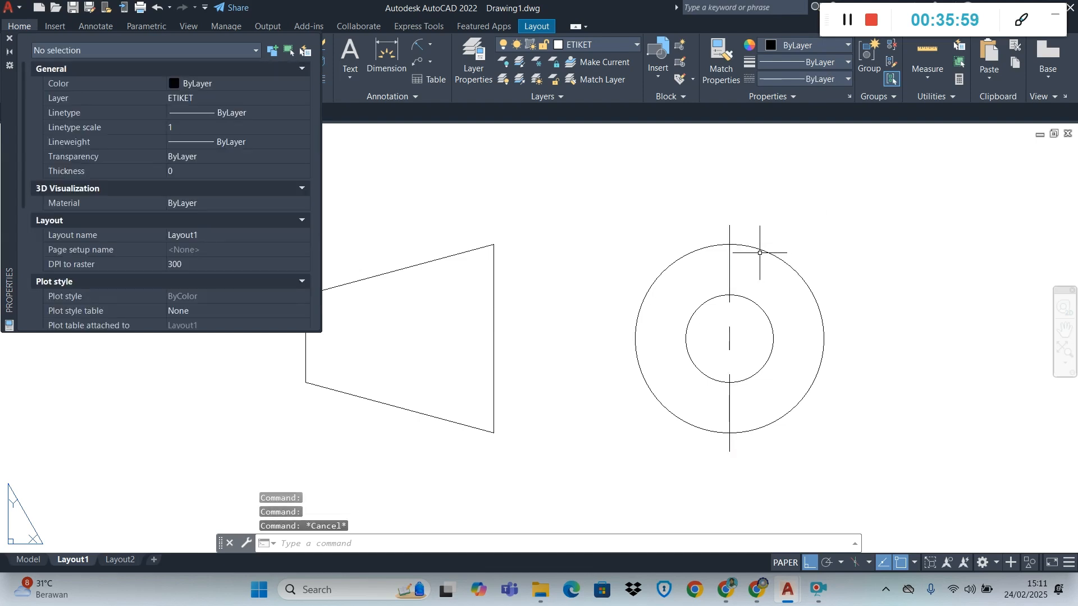
# Copy the vertical centre line from its midpoint to a spot just right of the outer circle
pyautogui.click(729, 257)
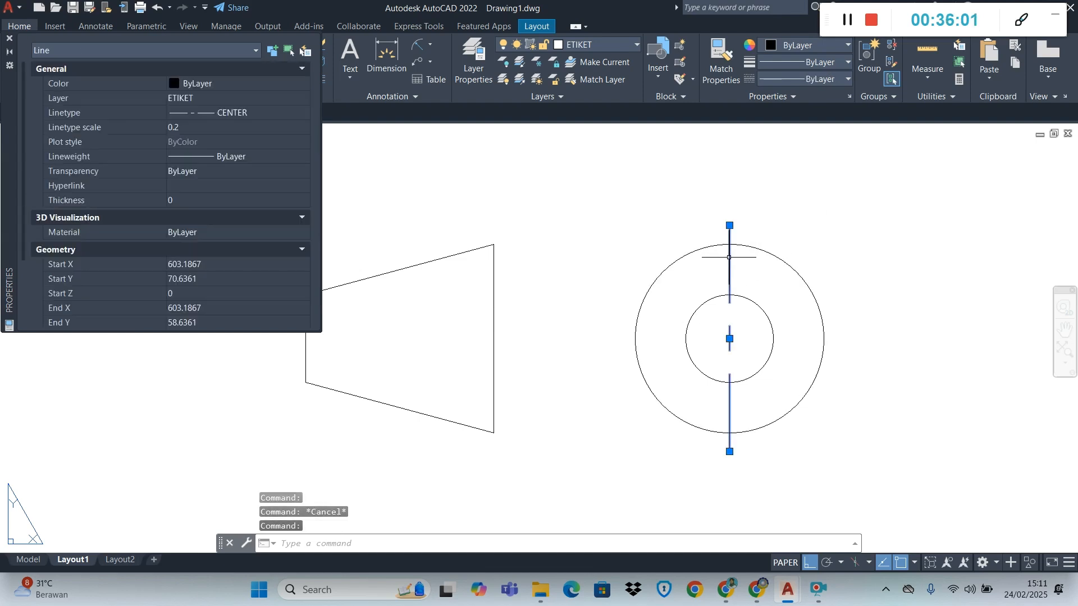
pyautogui.click(10, 39)
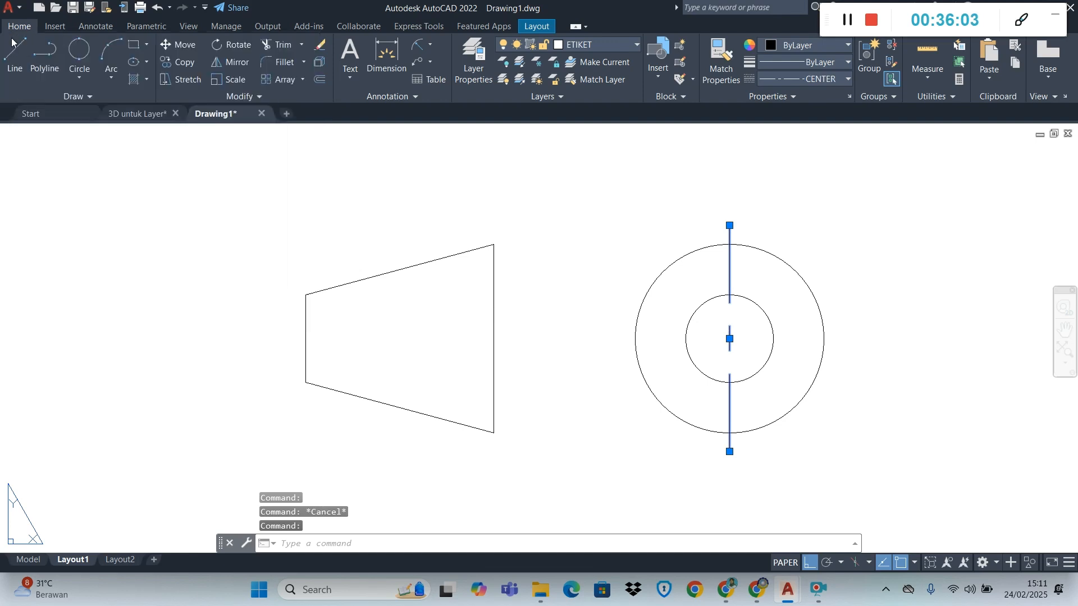
pyautogui.click(175, 62)
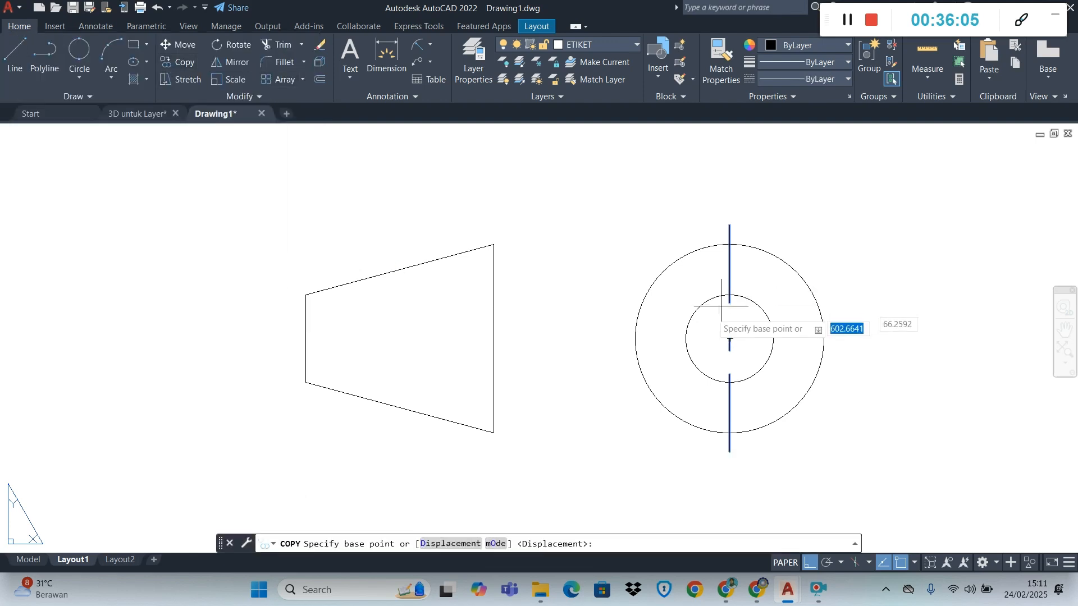
pyautogui.click(729, 339)
pyautogui.click(865, 321)
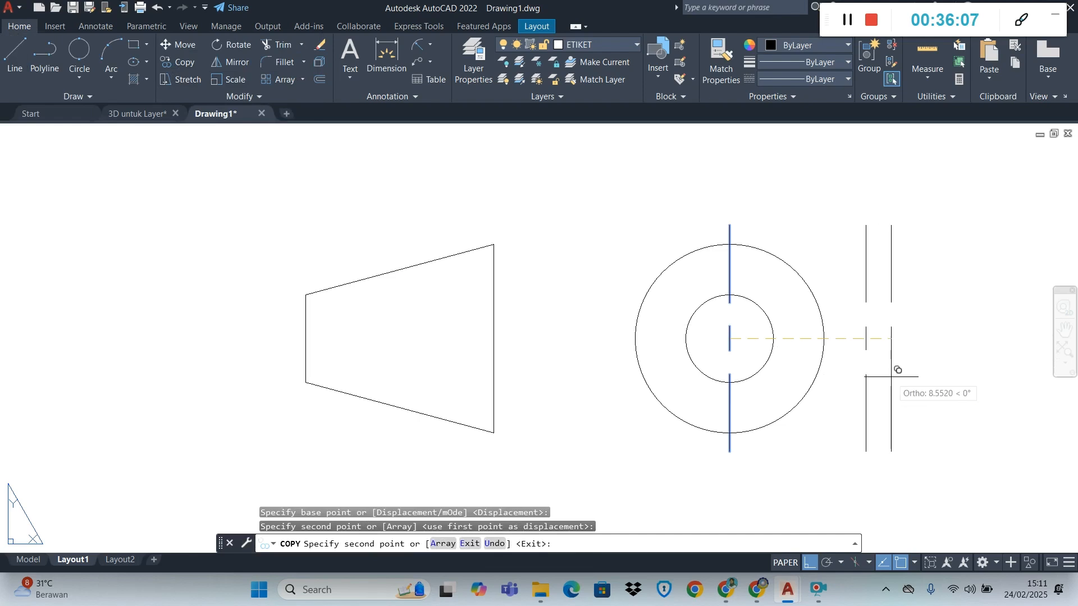
pyautogui.press('Escape')
# Try to rotate the copied centre line beside the circles by 90 degrees
pyautogui.click(867, 337)
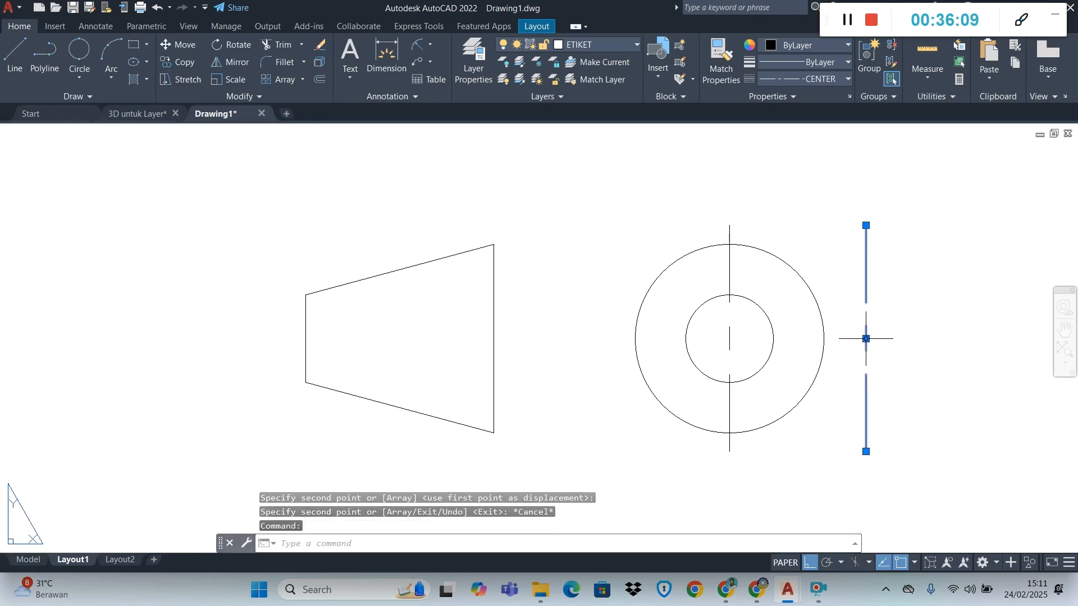
pyautogui.click(240, 49)
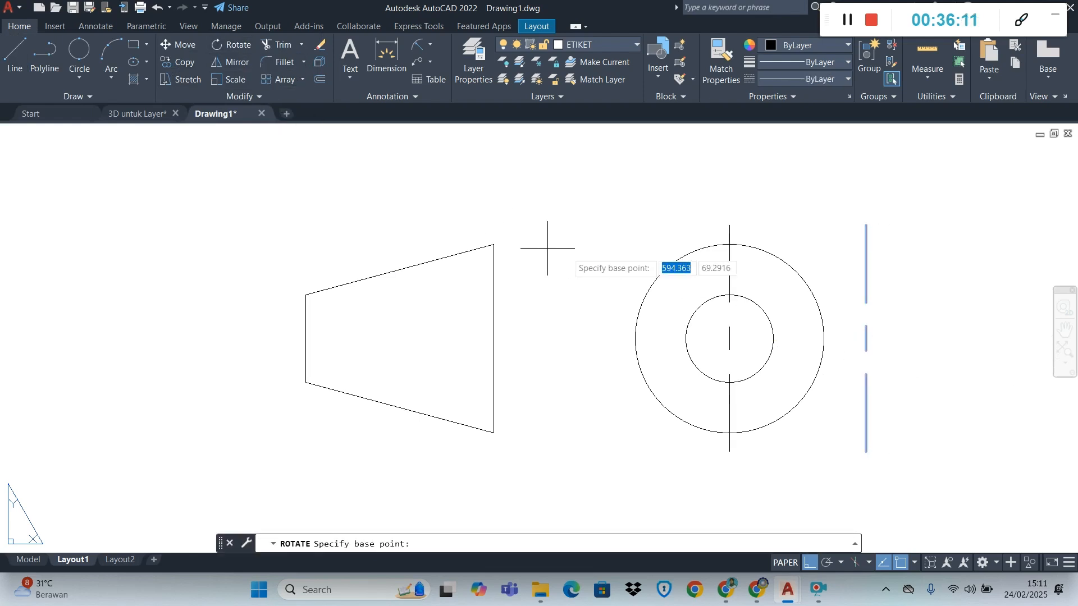
pyautogui.write('90')
pyautogui.press('Return')
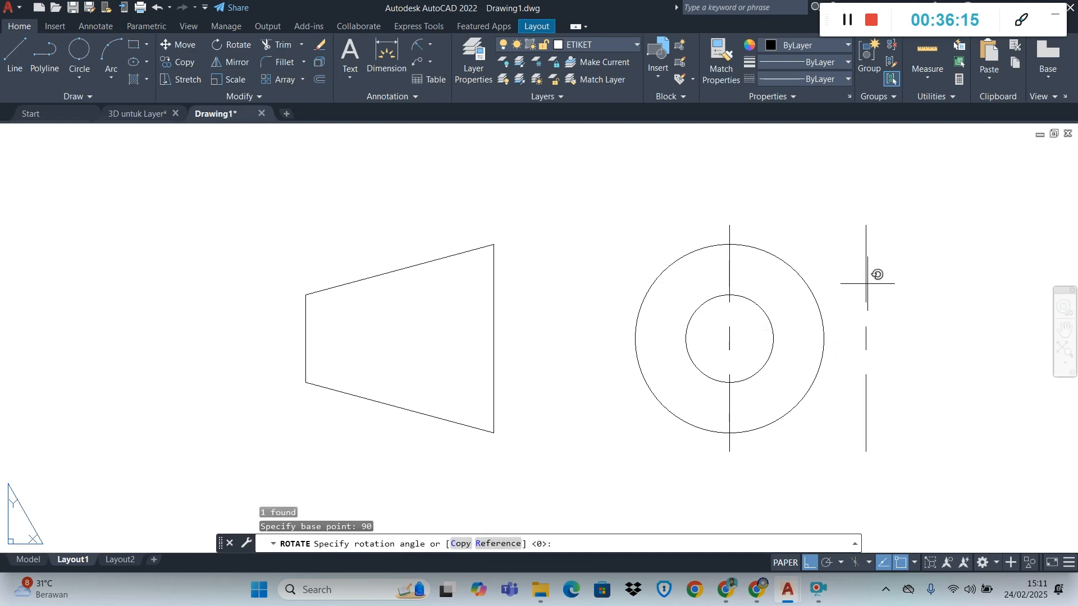
pyautogui.click(865, 337)
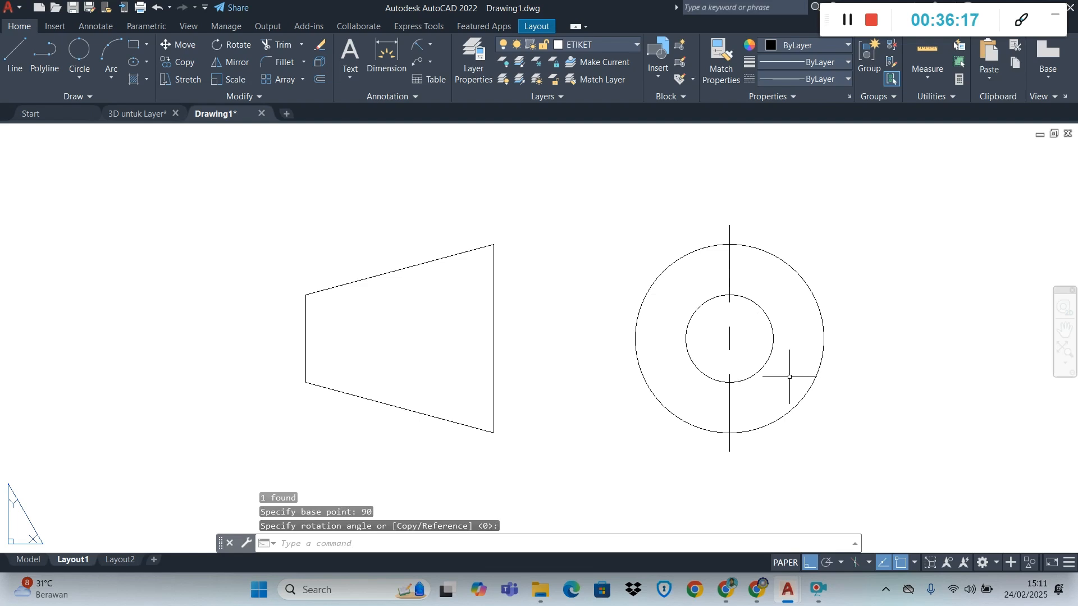
# Undo the rotation that displaced the copied centre line, returning it upright beside the outer circle
pyautogui.scroll(-8, 789, 377)
pyautogui.click(704, 455)
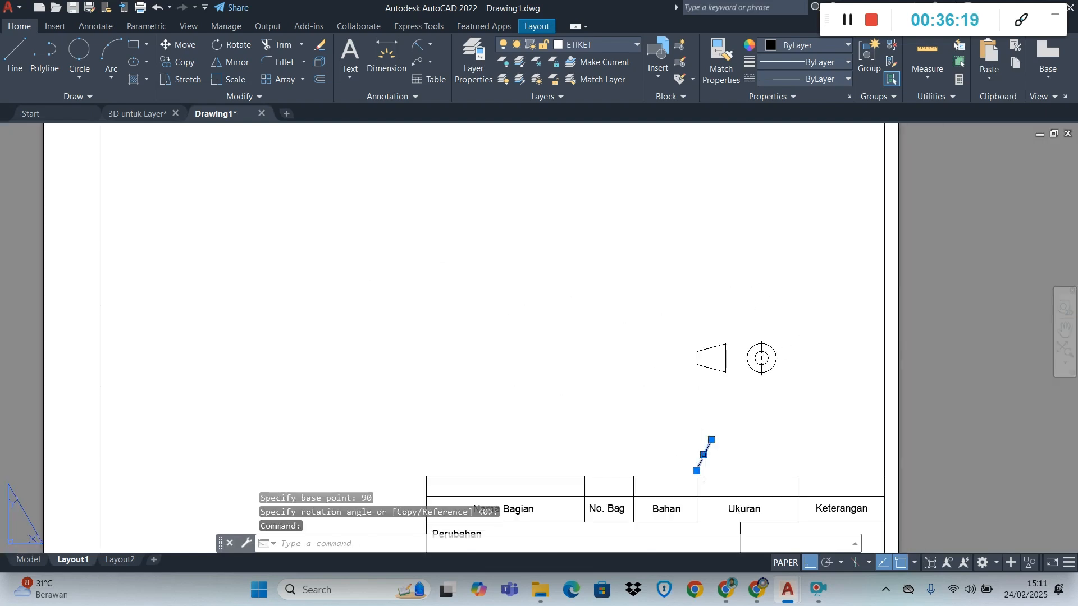
pyautogui.hotkey('ctrl', 'z')
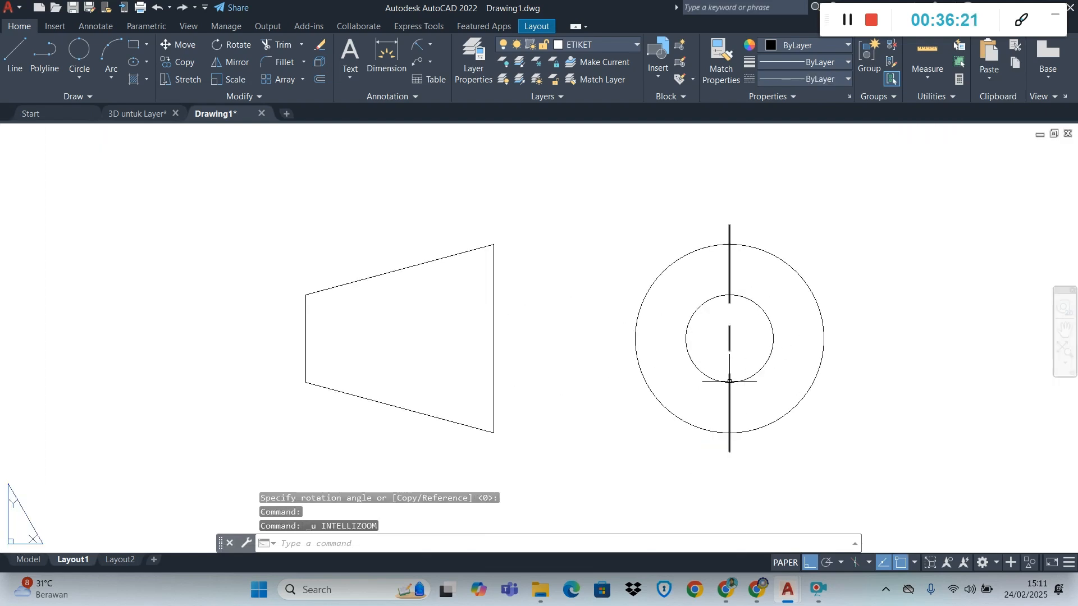
pyautogui.hotkey('ctrl', 'z')
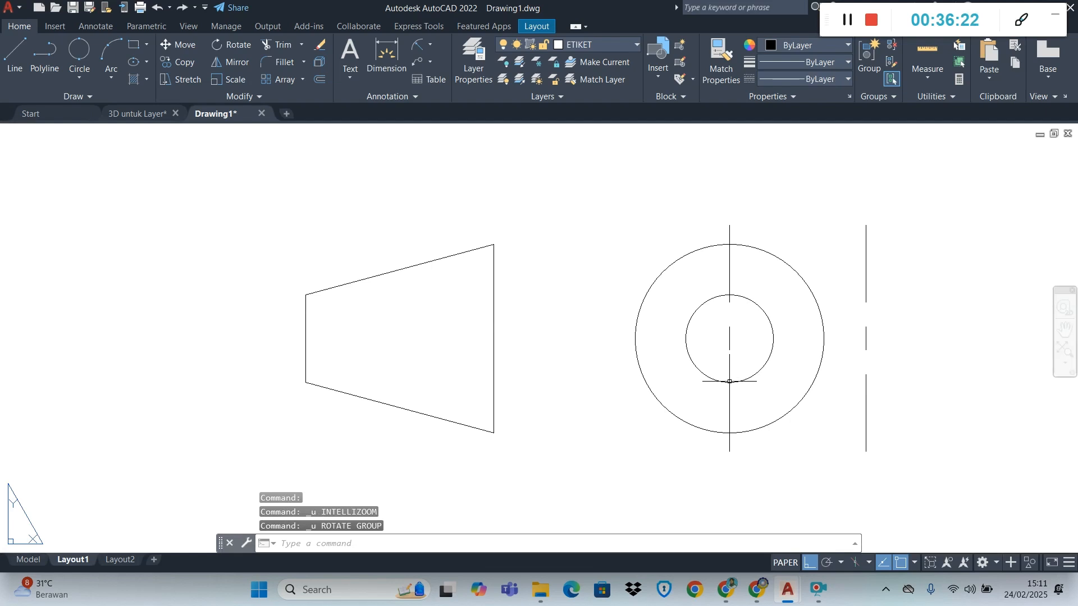
# Try to rotate the copied centre line beside the circles about its midpoint
pyautogui.click(866, 339)
pyautogui.click(238, 51)
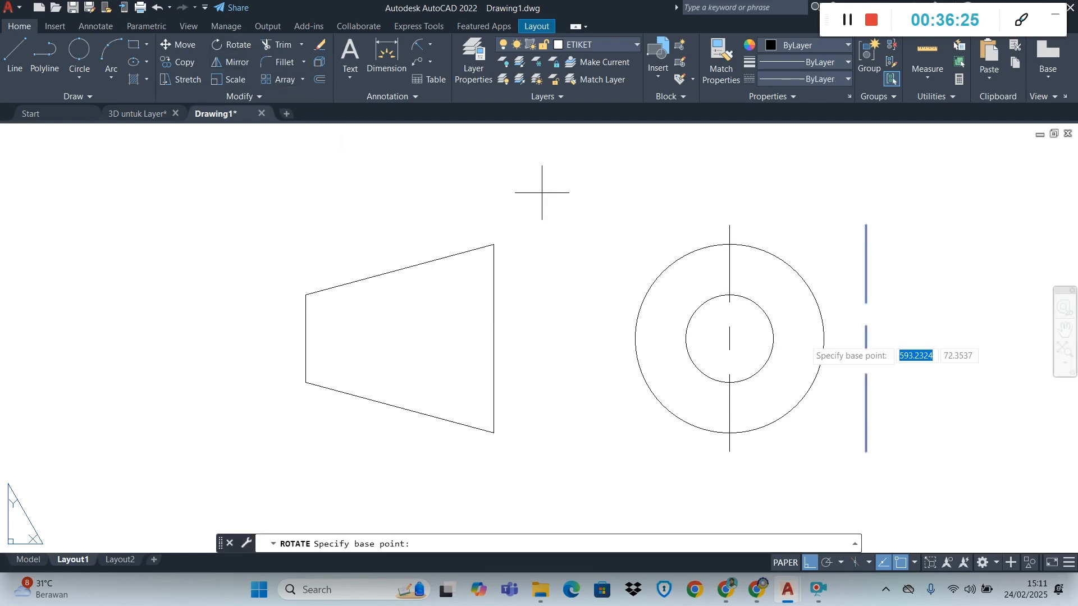
pyautogui.click(866, 339)
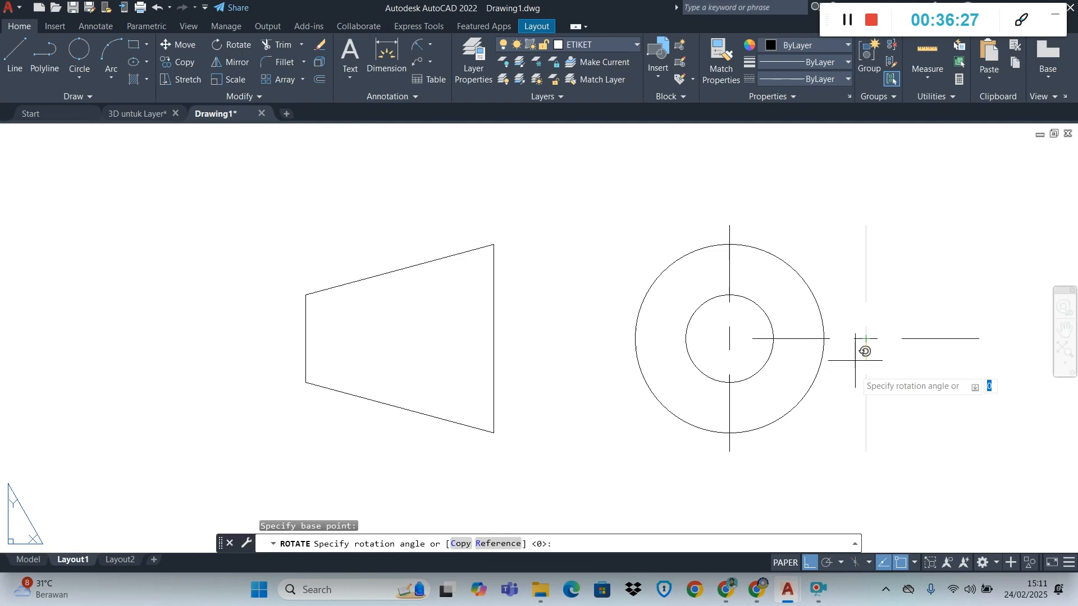
pyautogui.click(859, 382)
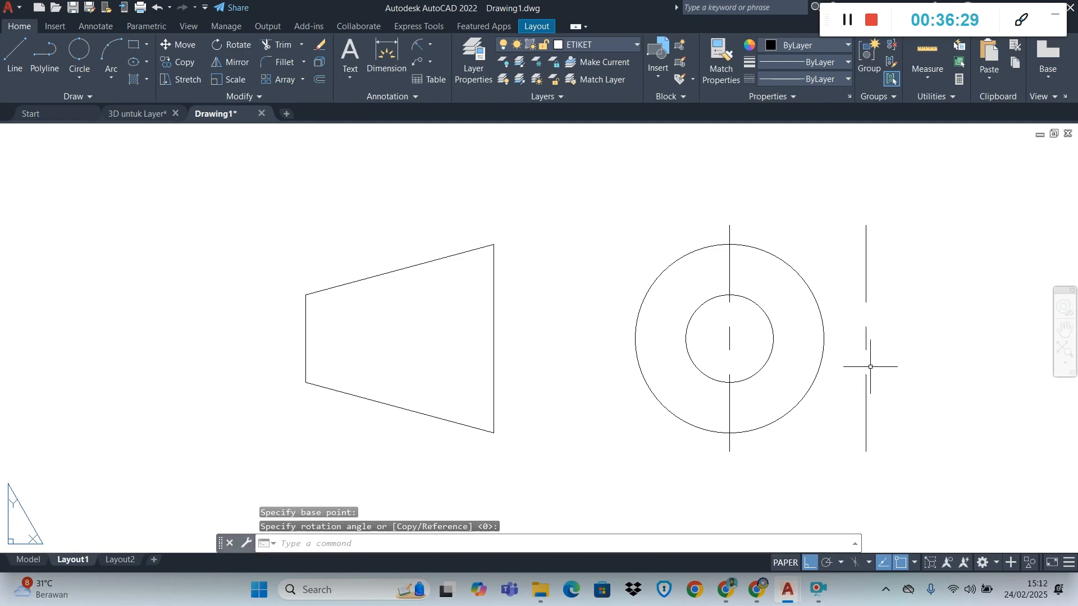
# Rotate the copied centre line beside the circles 90 degrees about its midpoint so it lies horizontal
pyautogui.click(866, 339)
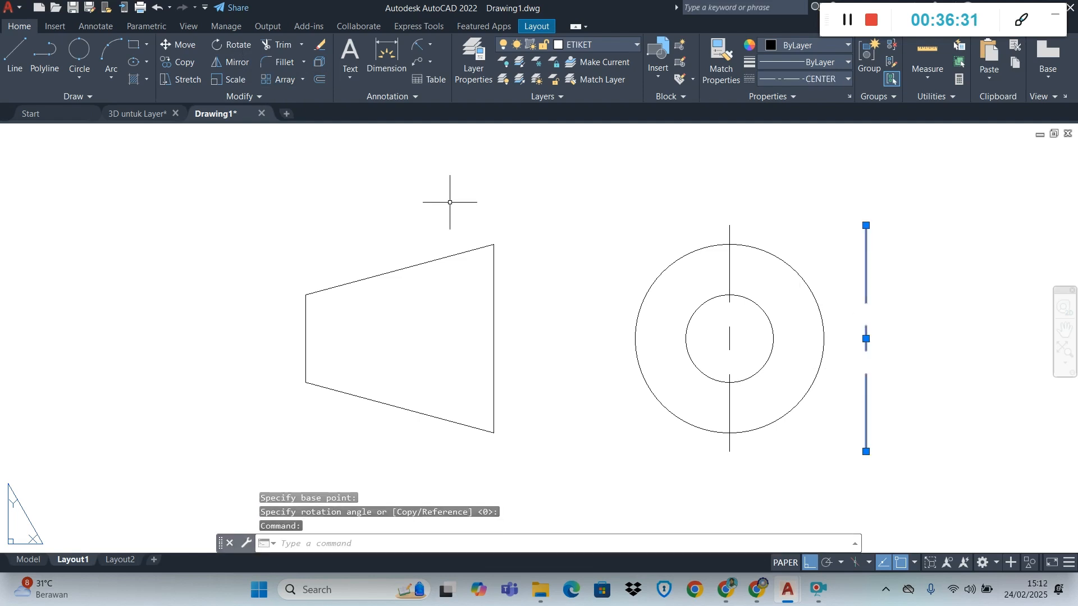
pyautogui.click(217, 49)
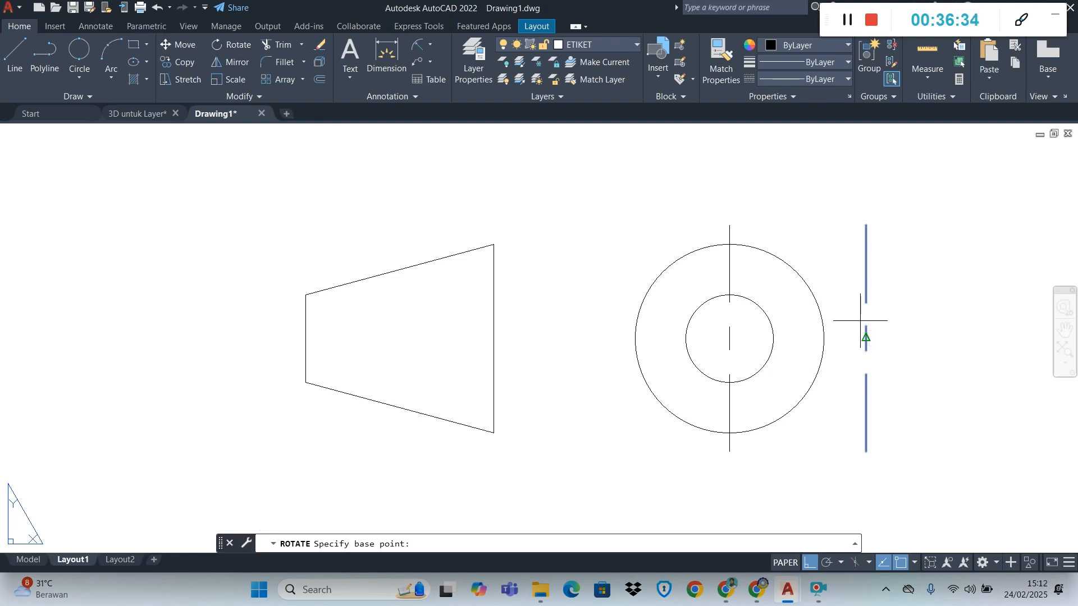
pyautogui.write('90')
pyautogui.press('Return')
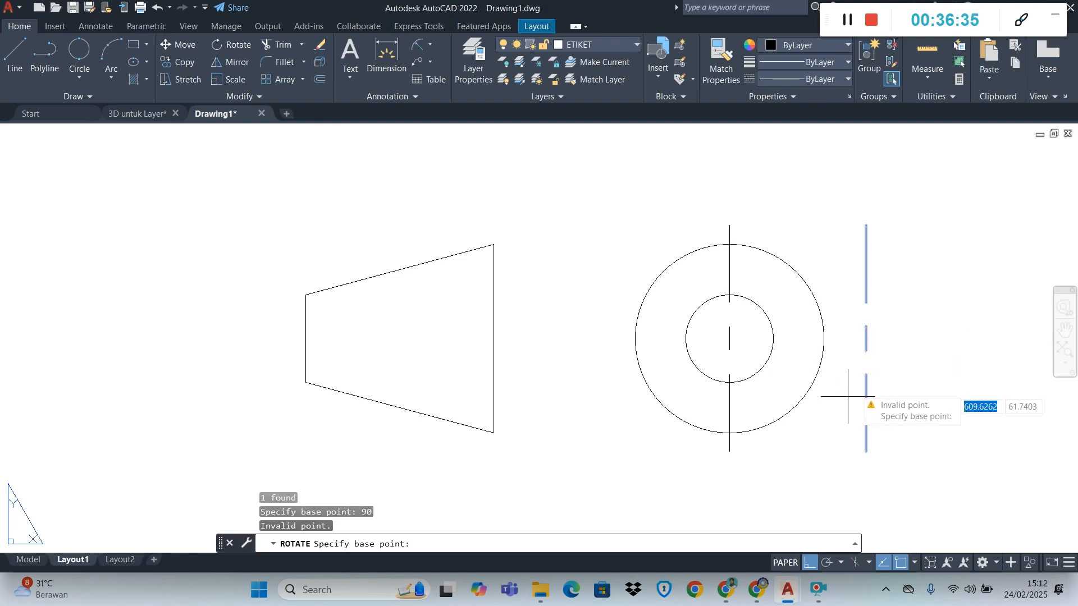
pyautogui.hotkey('ctrl', 'z')
pyautogui.click(866, 338)
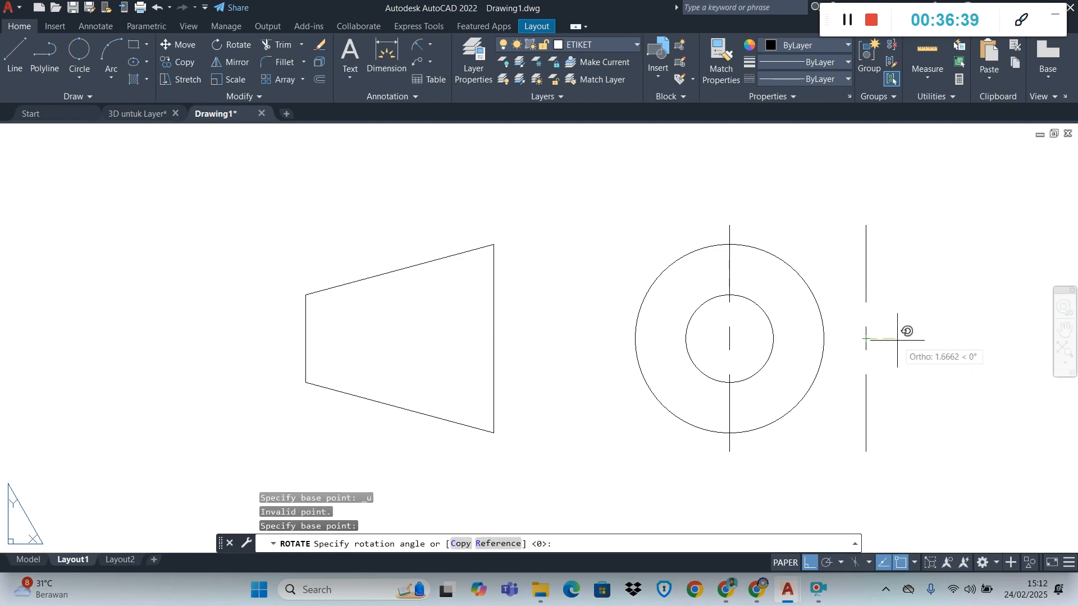
pyautogui.press('Return')
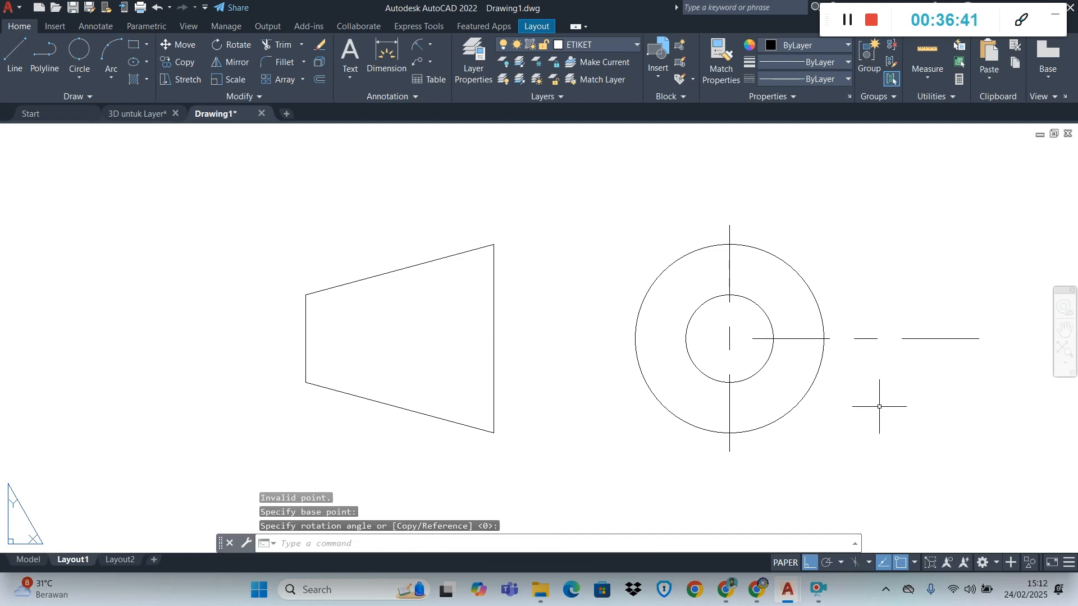
# Move the horizontal centre line by its midpoint onto the common centre of the two circles
pyautogui.click(865, 340)
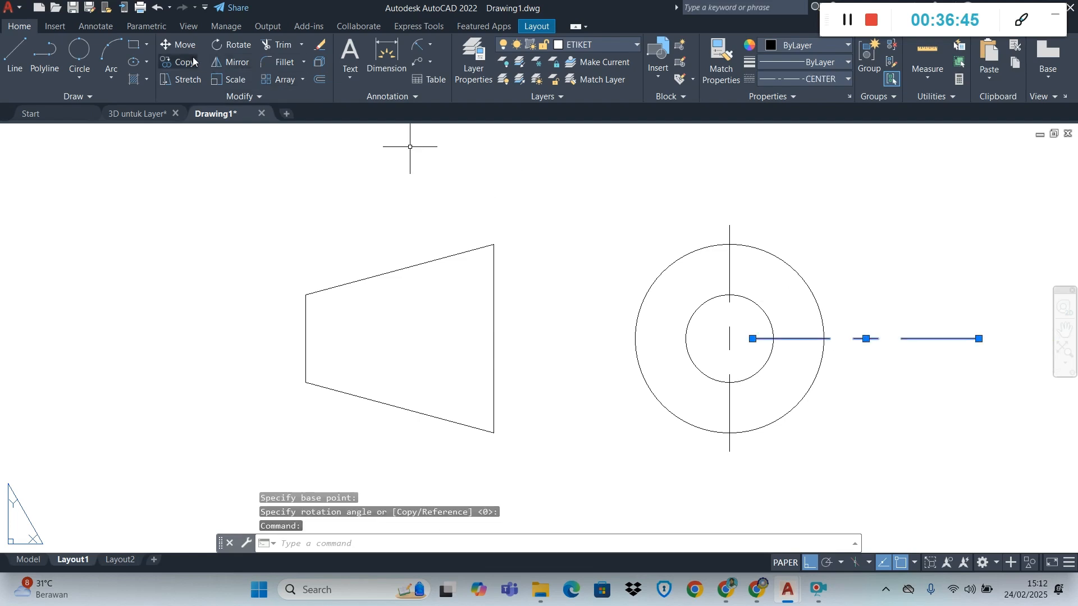
pyautogui.click(180, 45)
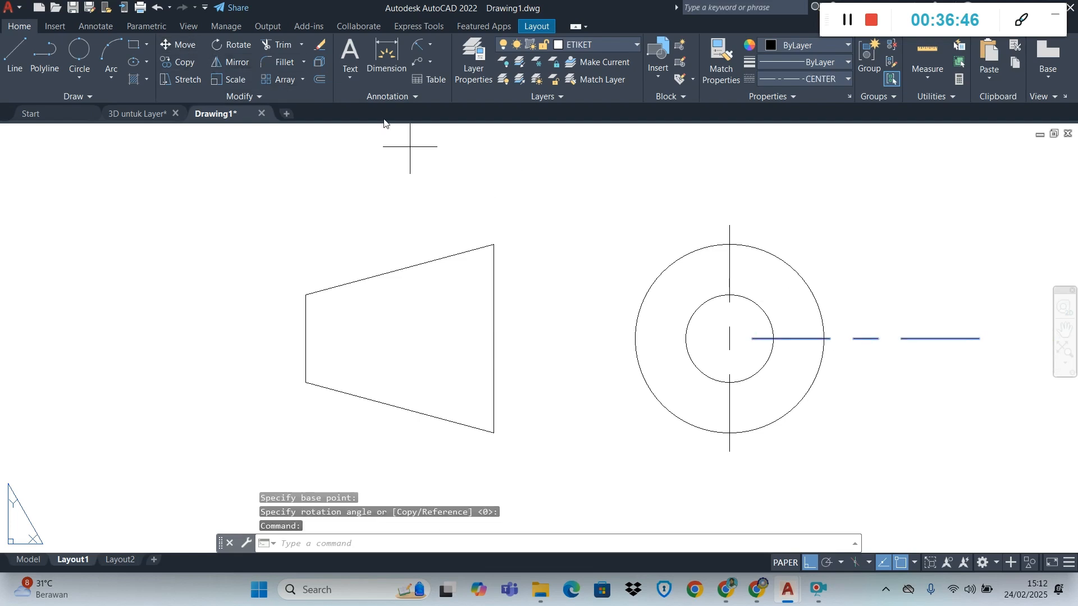
pyautogui.click(867, 337)
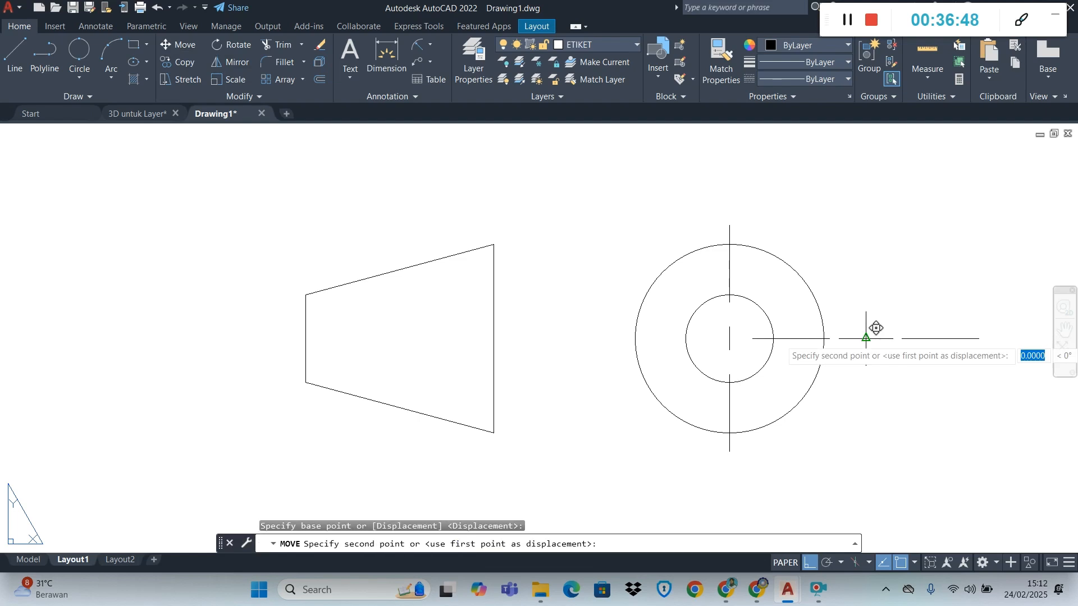
pyautogui.click(730, 338)
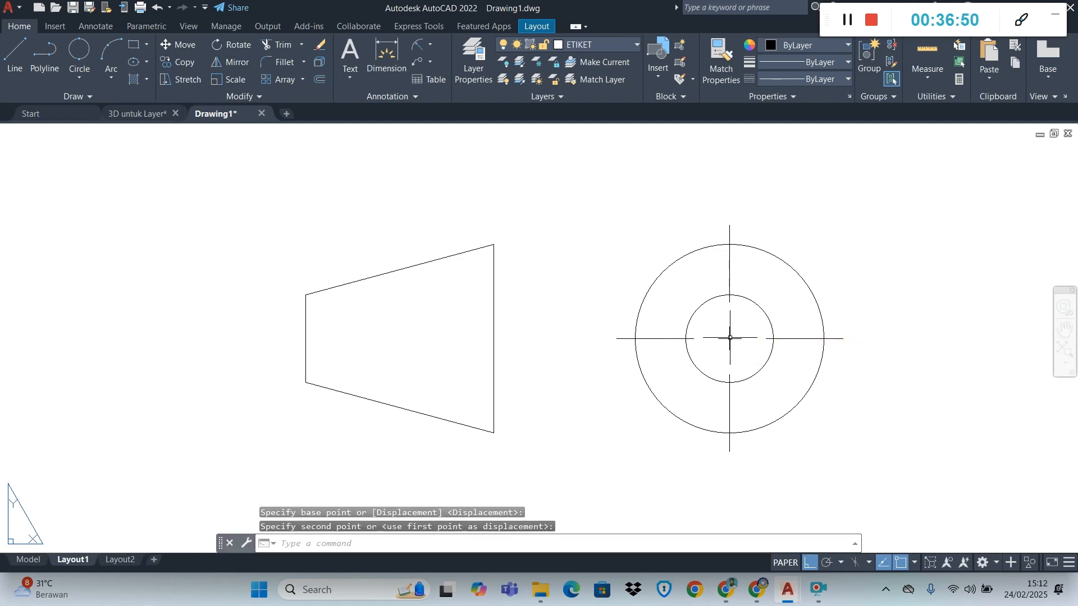
# Copy the horizontal centre line from the outer circle's left quadrant to the midpoint of the cone view's short side
pyautogui.click(779, 339)
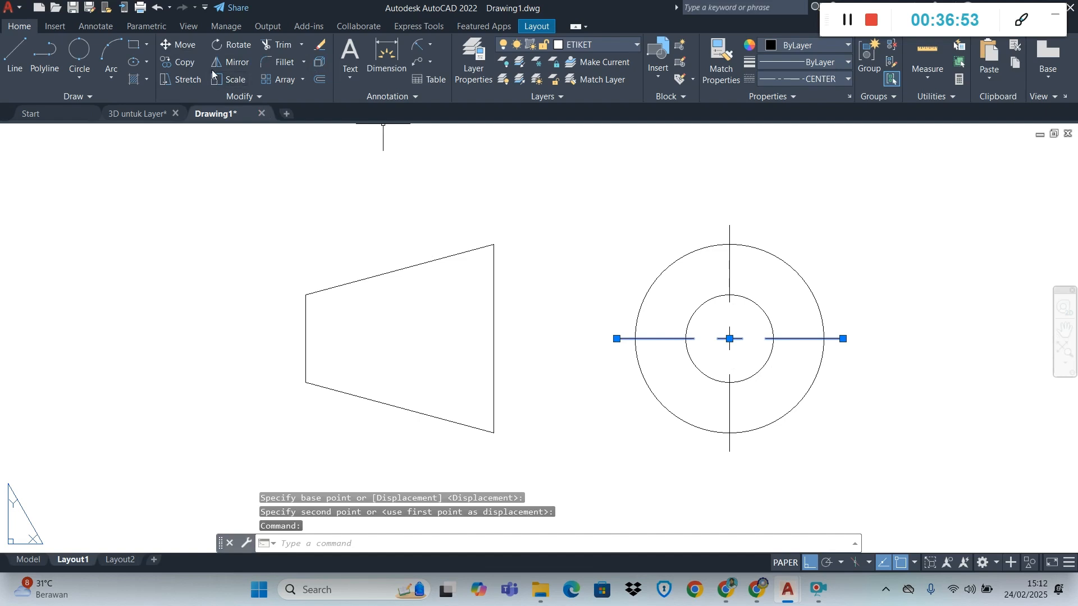
pyautogui.click(179, 61)
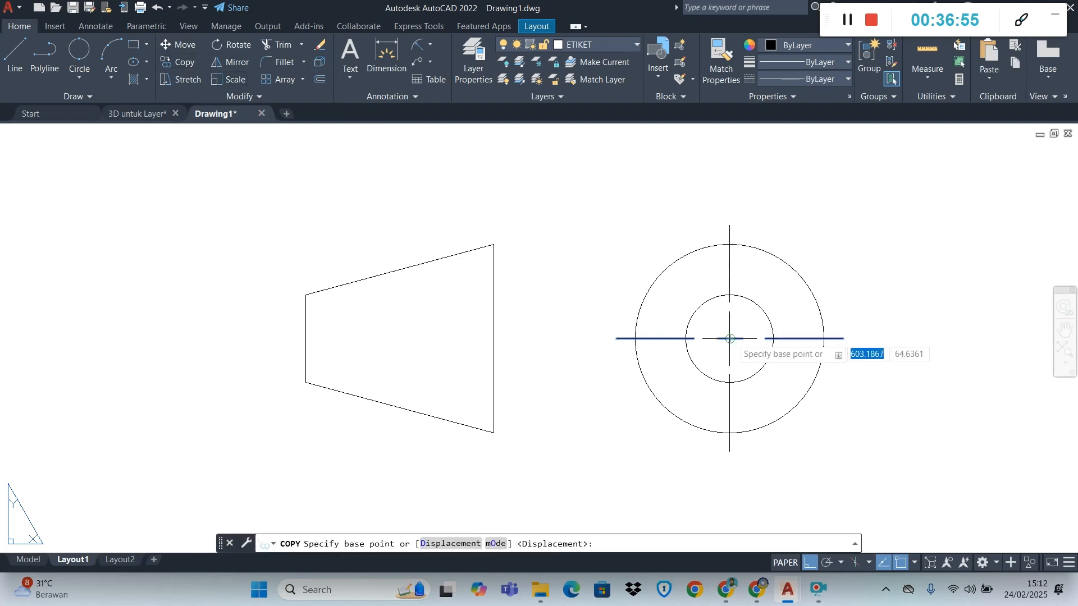
pyautogui.click(617, 338)
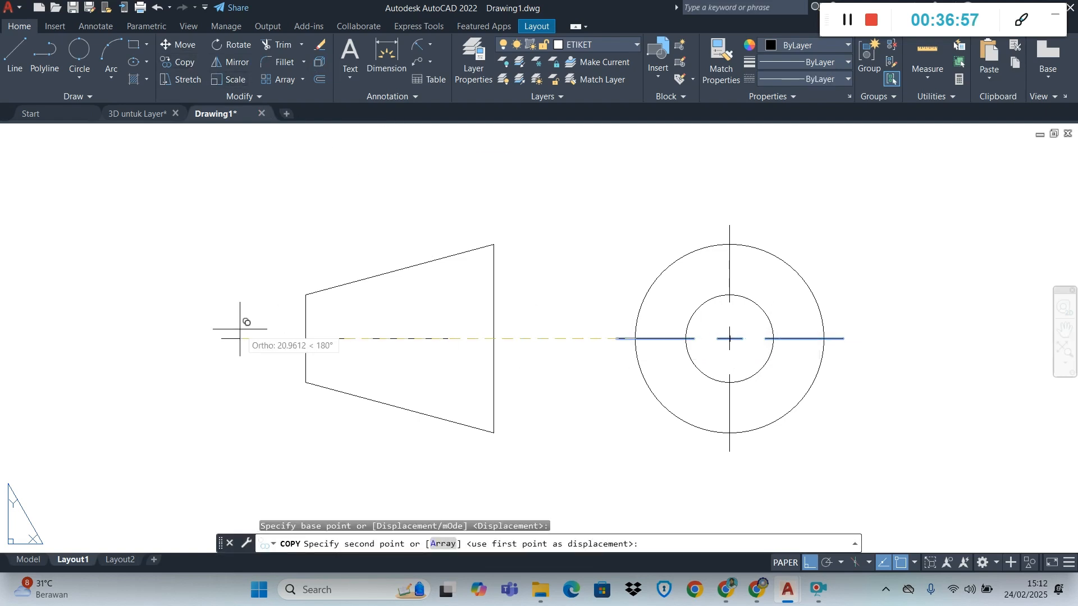
pyautogui.click(306, 337)
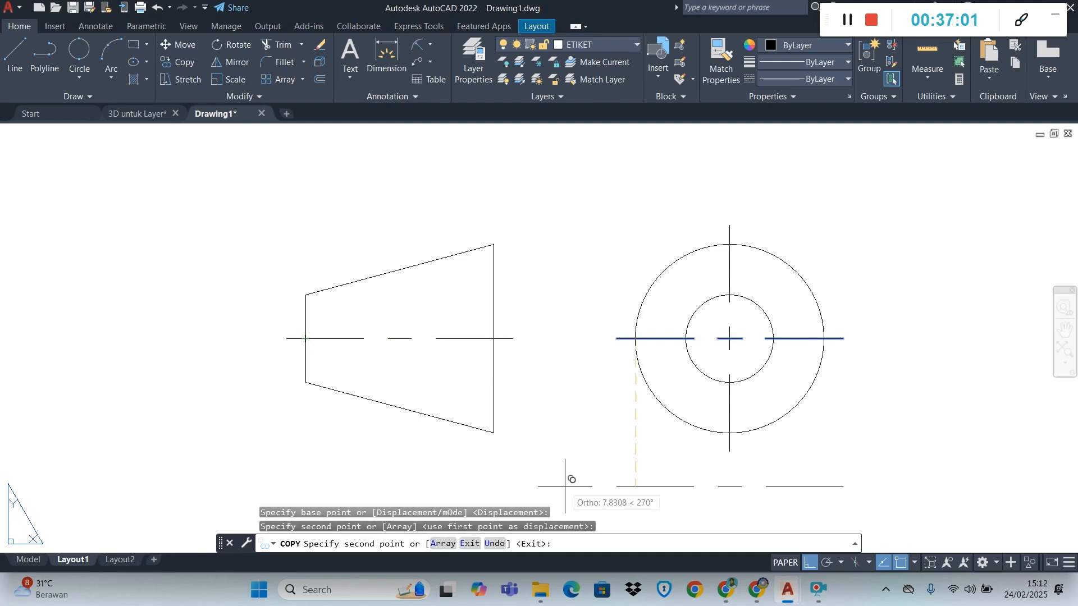
pyautogui.press('Escape')
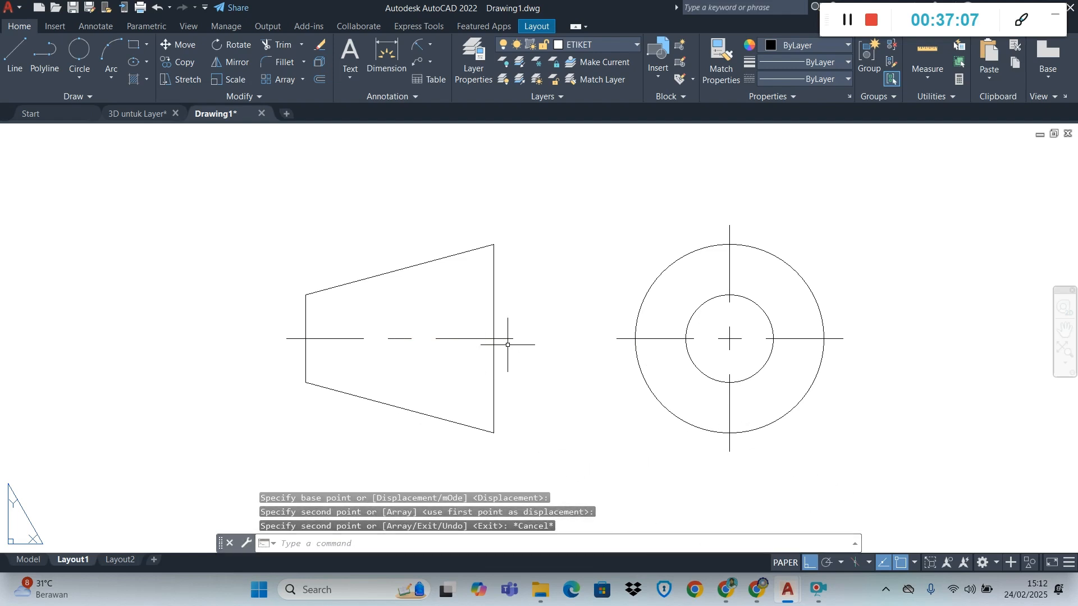
# Compare the drawn symbol on the sheet with the projection symbol figure in the module PDF in the browser
pyautogui.scroll(-4, 508, 345)
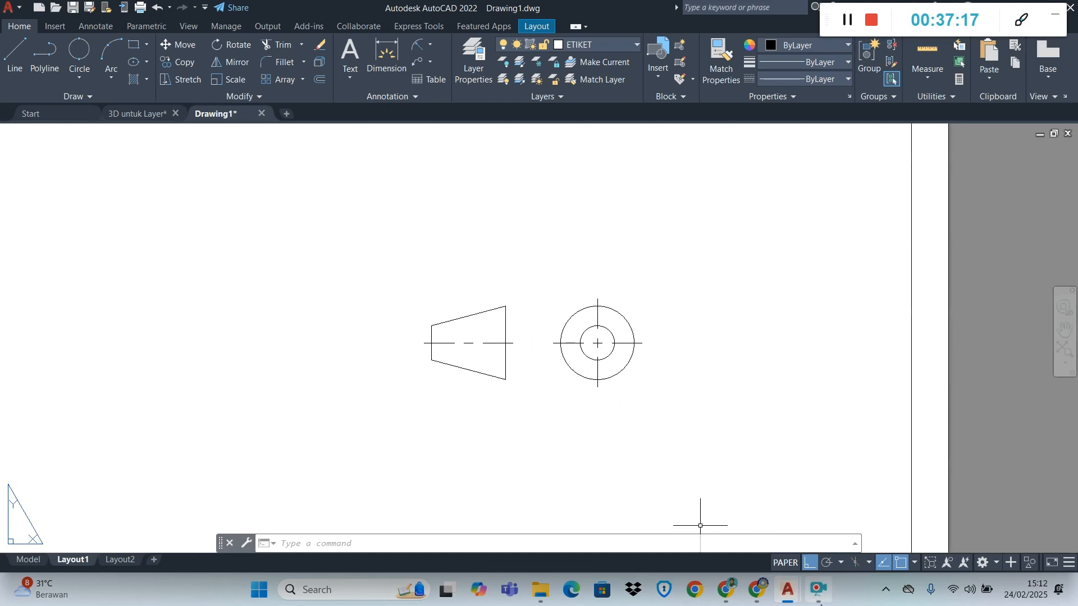
pyautogui.scroll(-4, 696, 400)
pyautogui.scroll(-4, 696, 399)
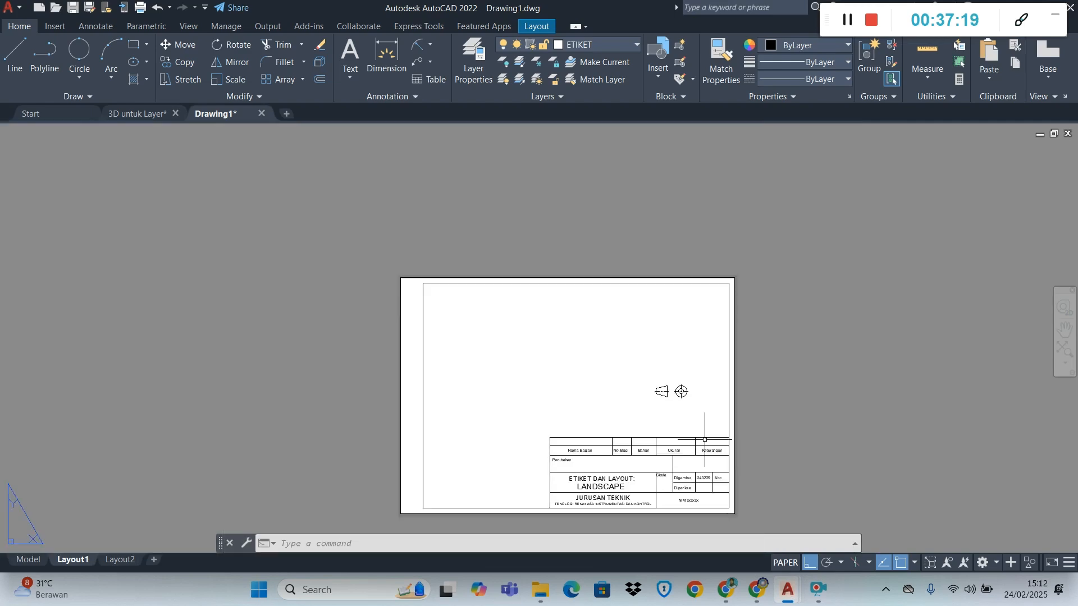
pyautogui.scroll(4, 697, 452)
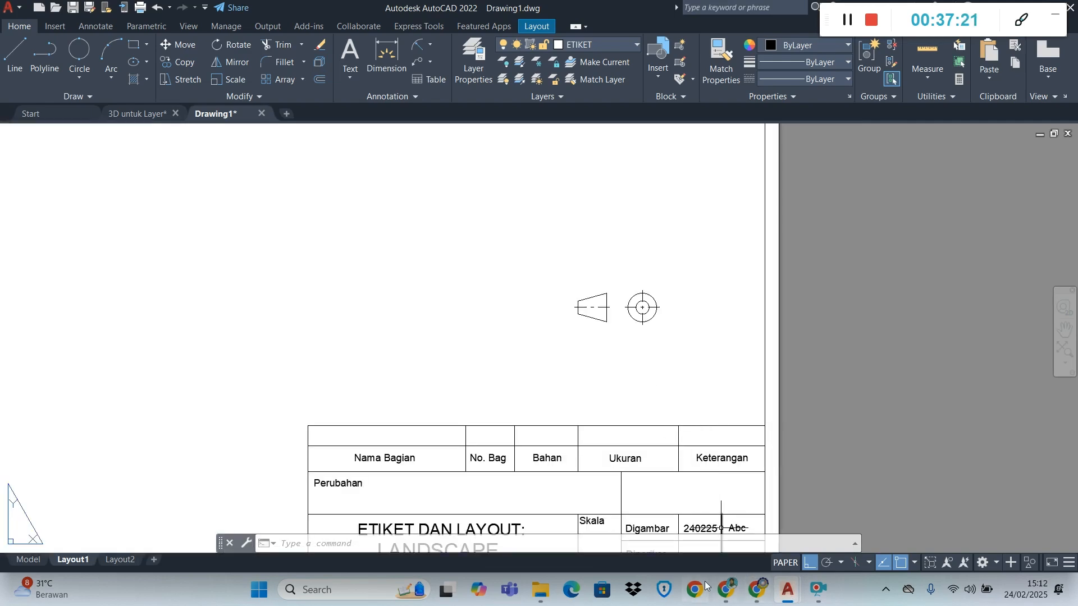
pyautogui.click(725, 588)
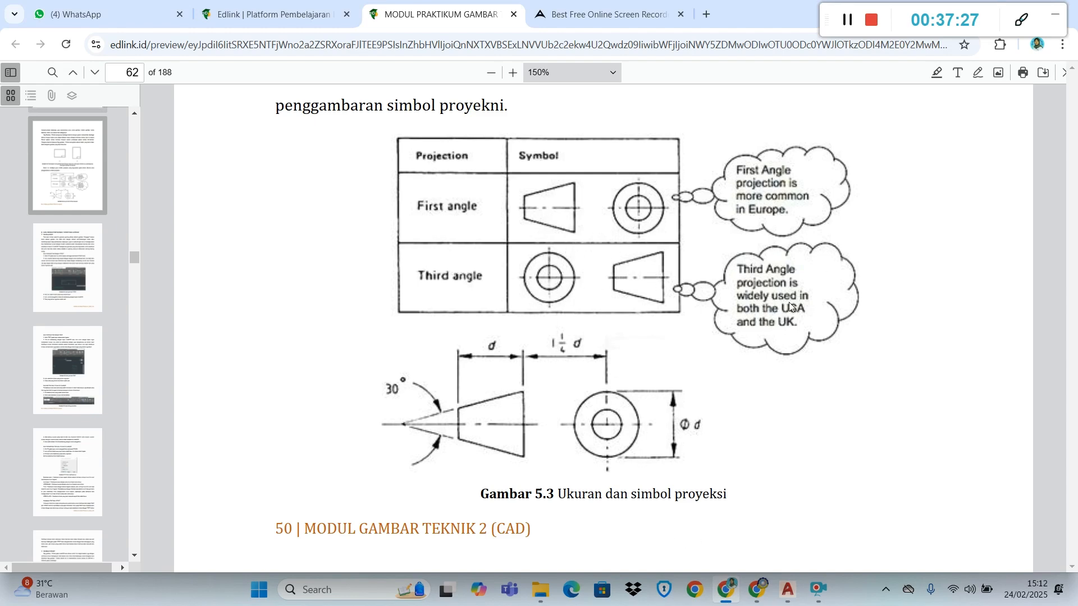
pyautogui.click(788, 590)
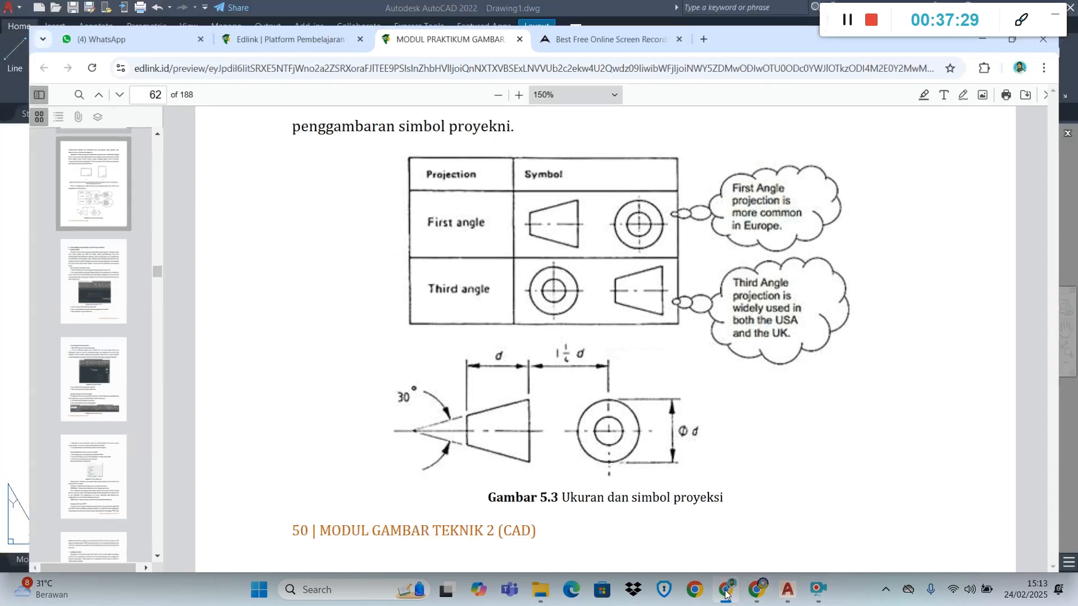
# Move the whole projection symbol, with Ortho off, into the empty title block cell between Keterangan and the Digambar row
pyautogui.click(674, 340)
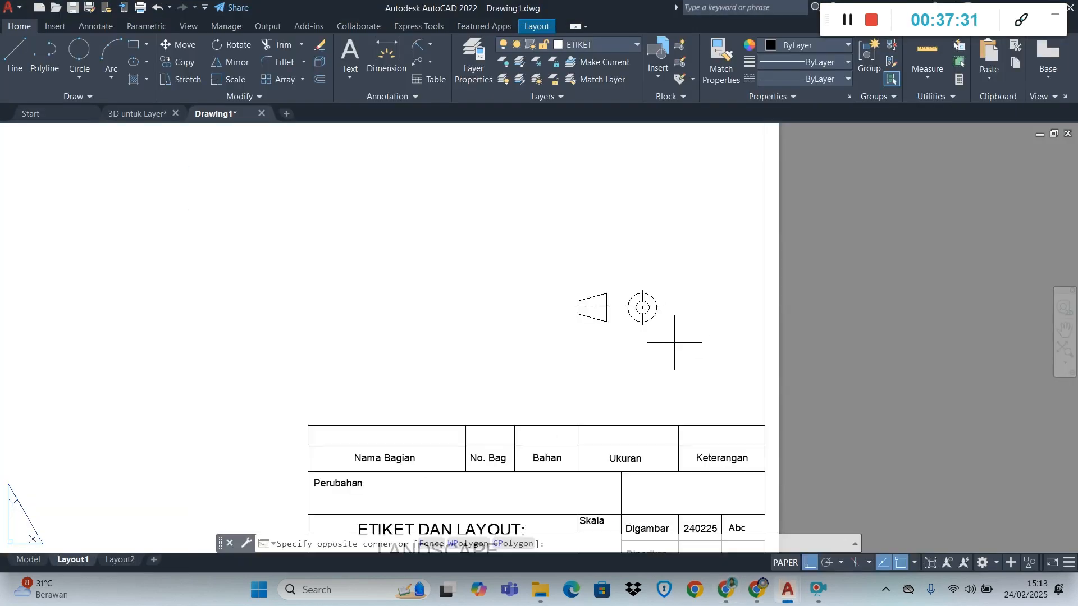
pyautogui.click(549, 268)
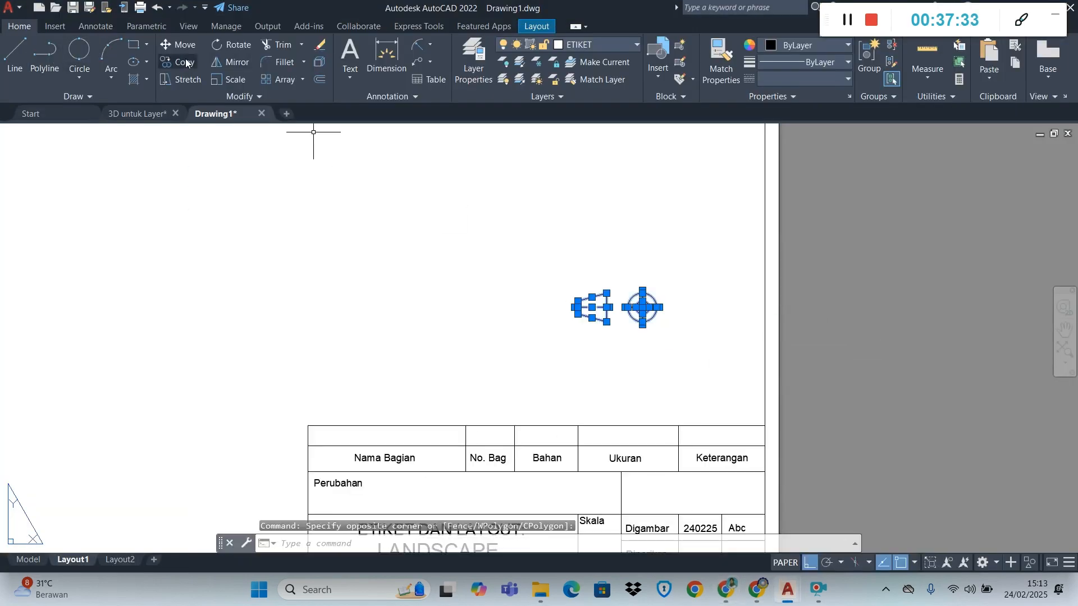
pyautogui.click(181, 44)
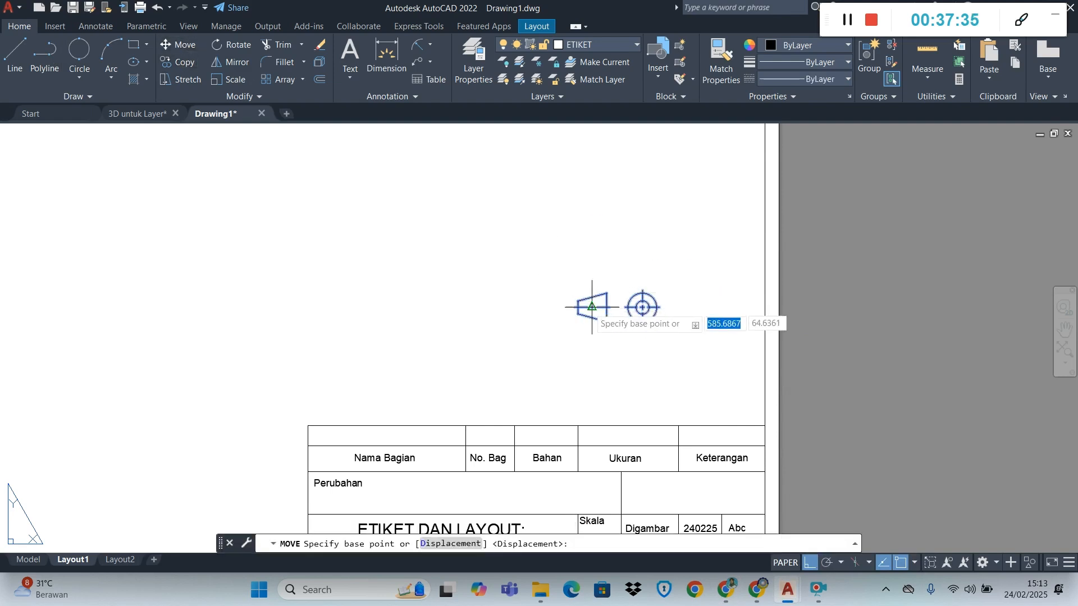
pyautogui.click(592, 307)
pyautogui.scroll(-2, 693, 452)
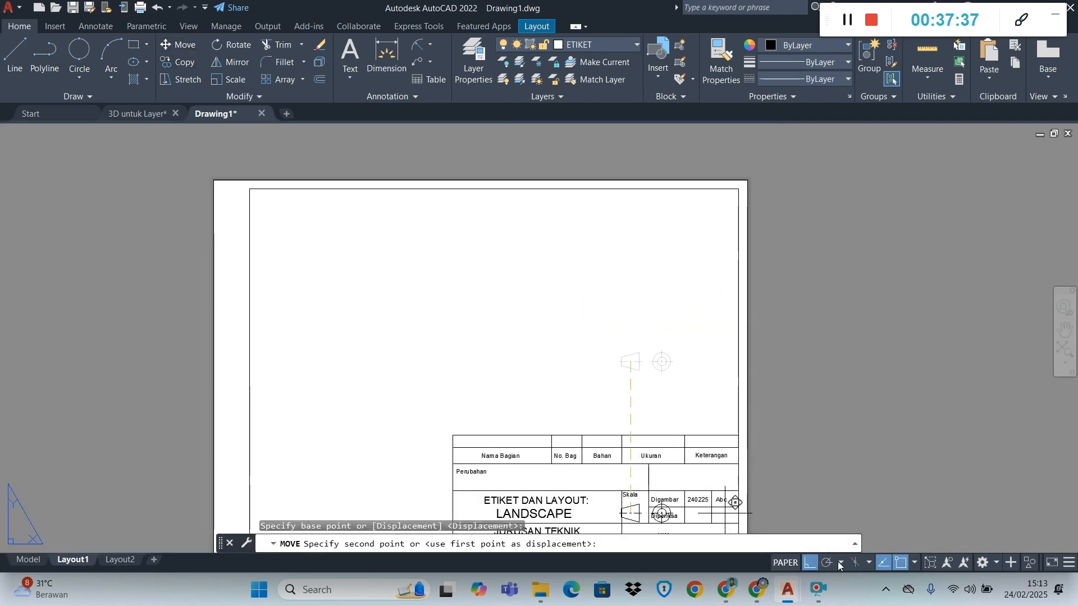
pyautogui.click(810, 563)
pyautogui.scroll(3, 703, 512)
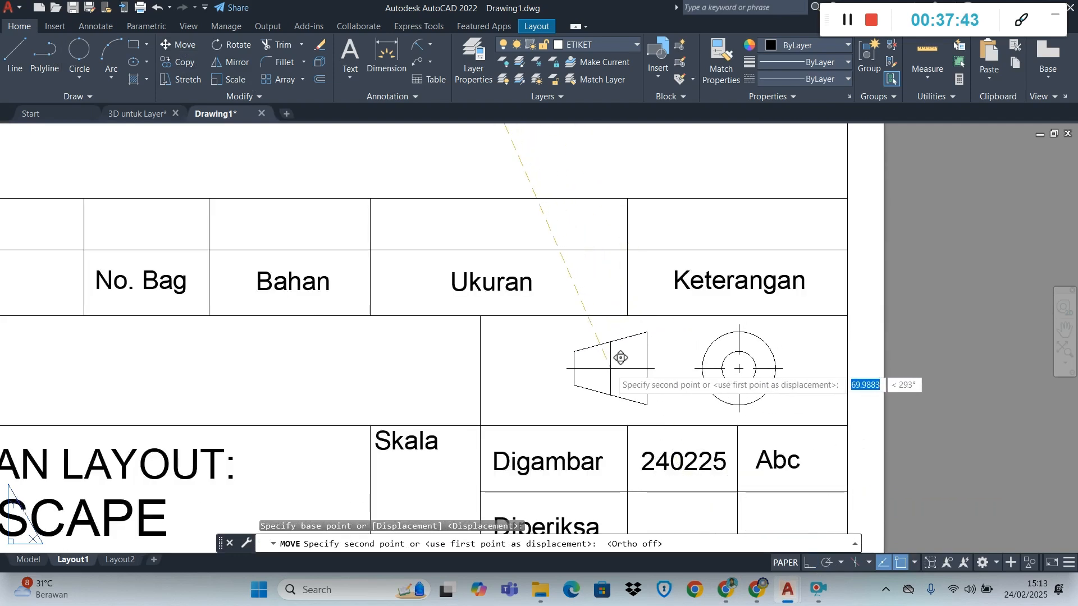
pyautogui.click(621, 358)
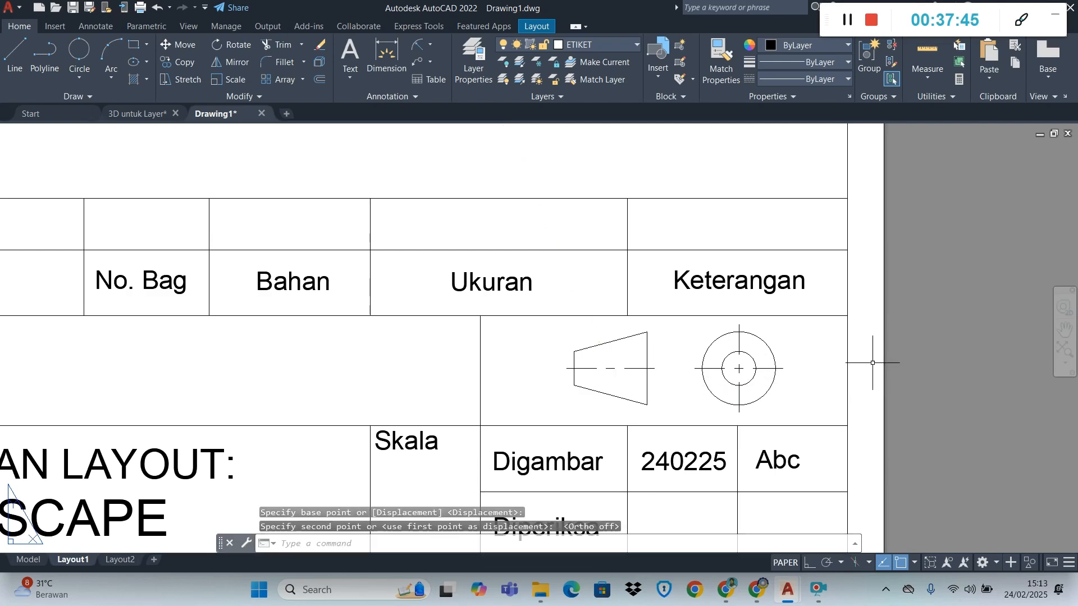
pyautogui.press('Escape')
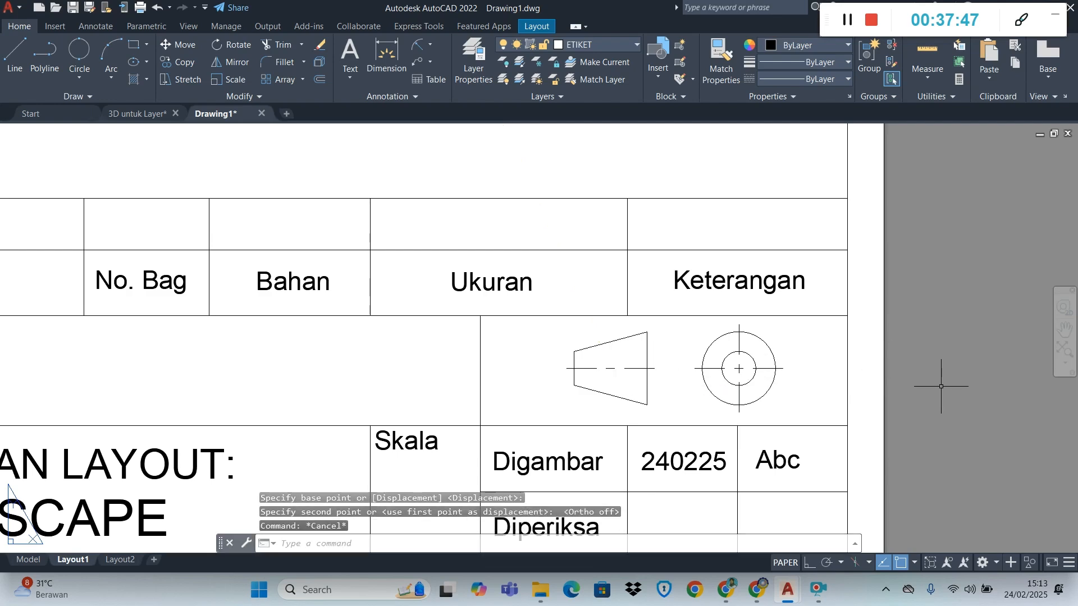
pyautogui.scroll(-5, 748, 359)
pyautogui.scroll(2, 747, 372)
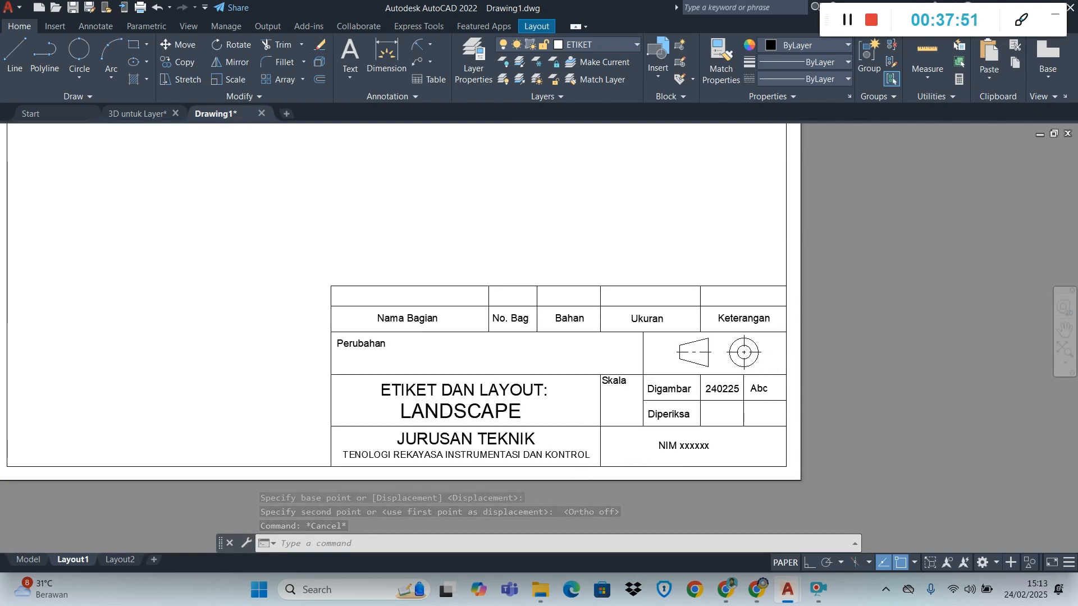
pyautogui.scroll(-3, 637, 381)
pyautogui.scroll(2, 580, 229)
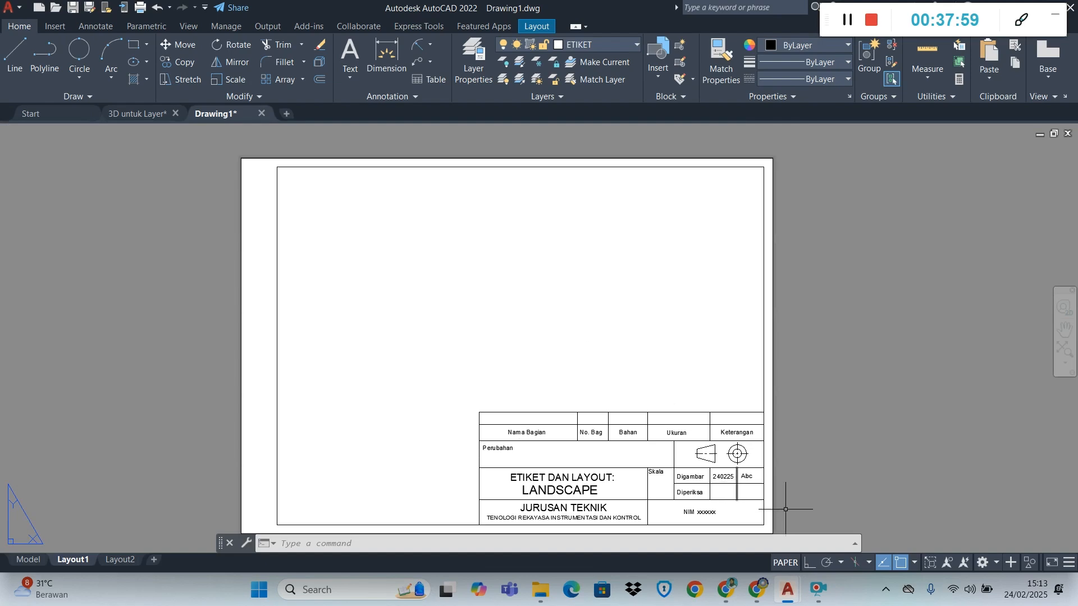
pyautogui.scroll(4, 760, 479)
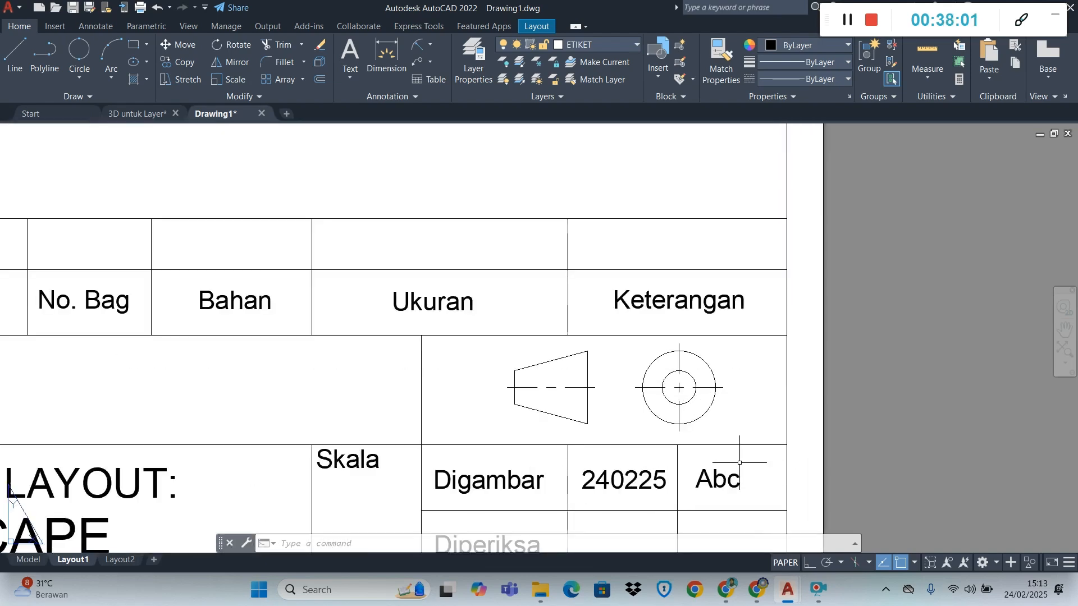
# Review the module PDF in the browser from the projection symbol figure to the Membuat Etiket section, and return to Drawing1 in AutoCAD
pyautogui.scroll(-6, 740, 462)
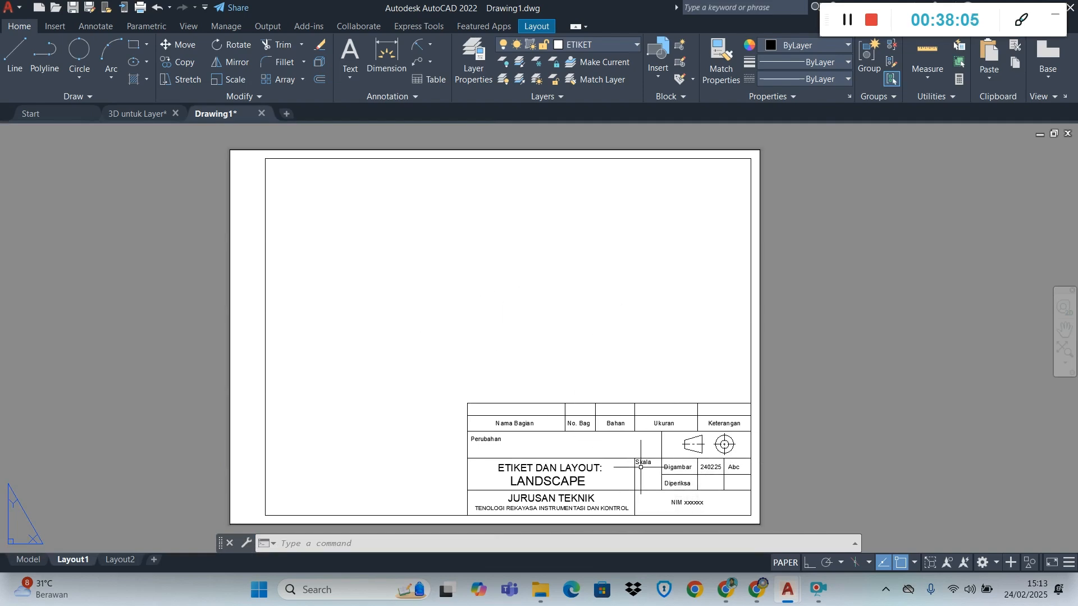
pyautogui.click(727, 590)
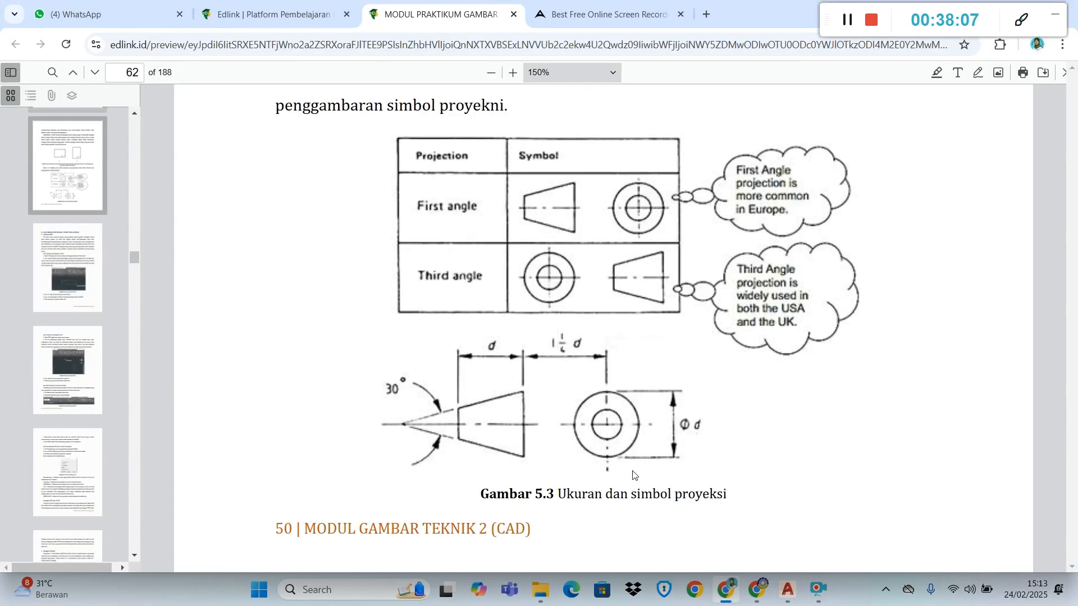
pyautogui.scroll(-15, 633, 475)
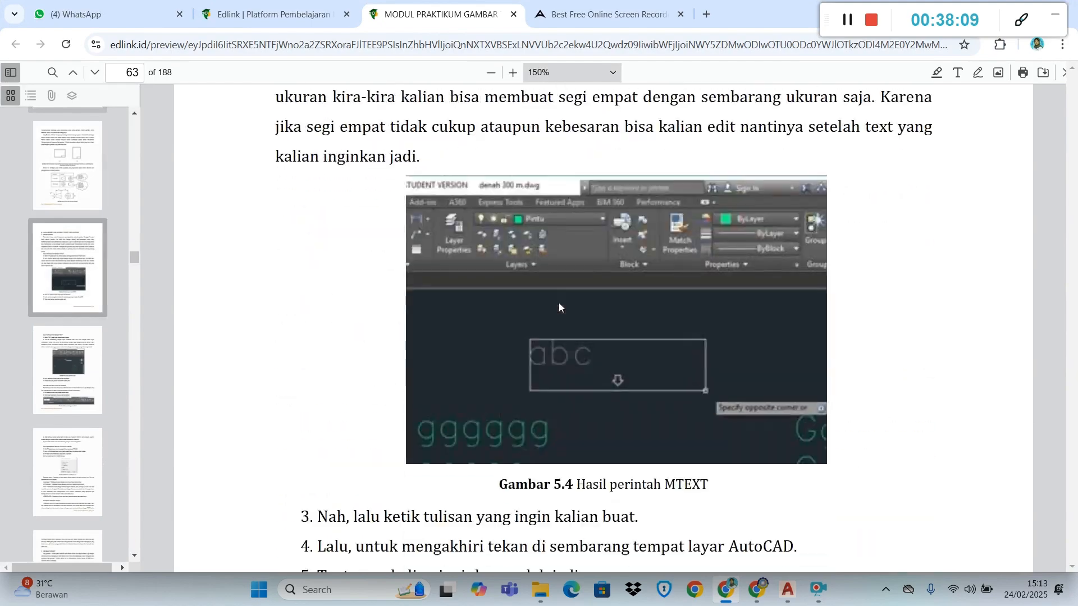
pyautogui.scroll(-12, 559, 307)
pyautogui.scroll(-18, 560, 307)
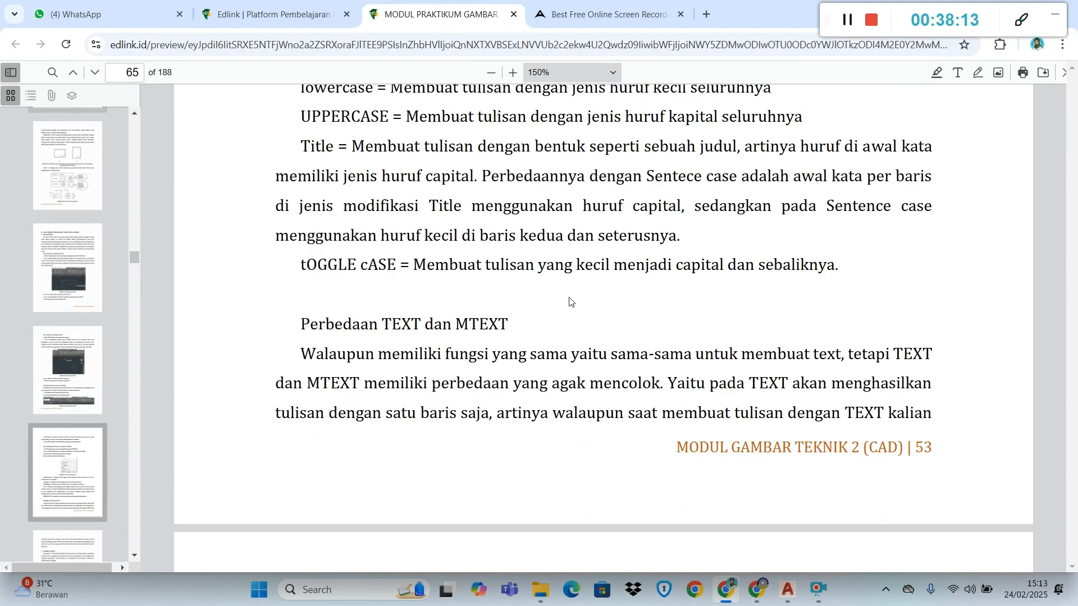
pyautogui.scroll(-15, 607, 296)
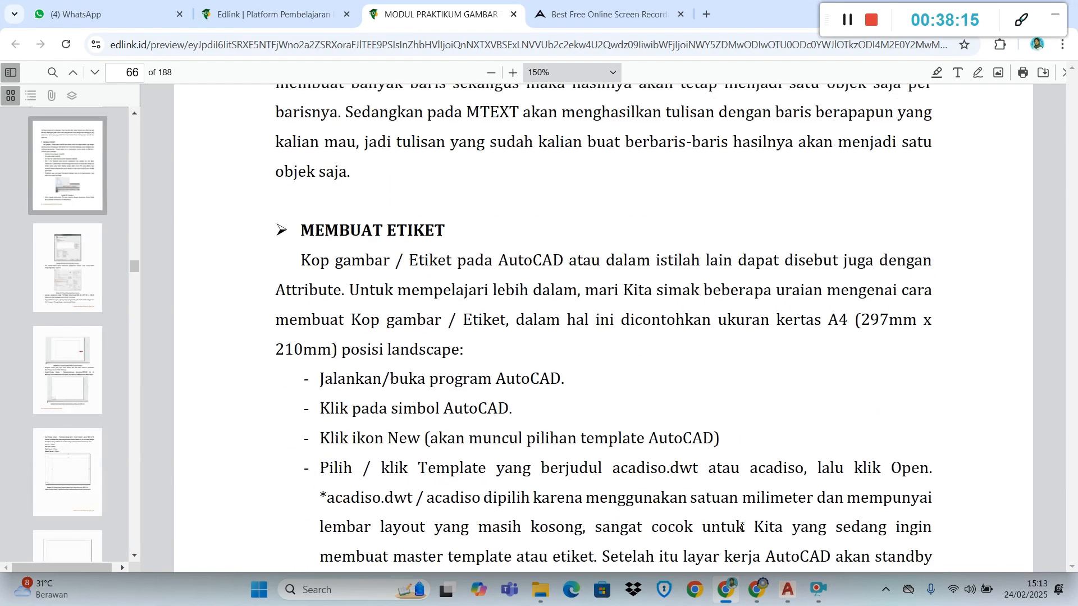
pyautogui.moveTo(793, 597)
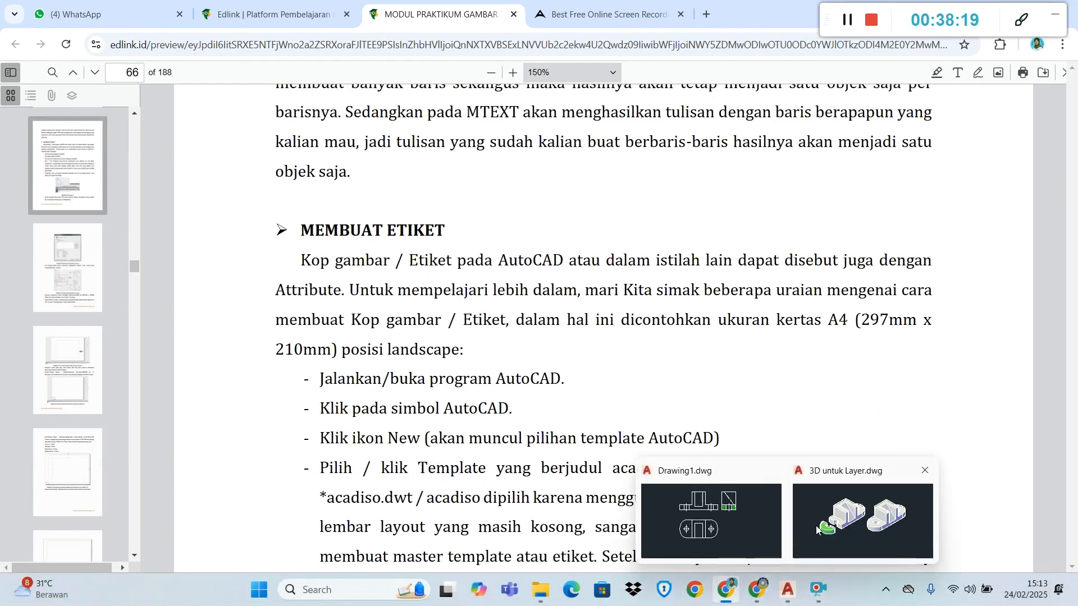
pyautogui.click(757, 537)
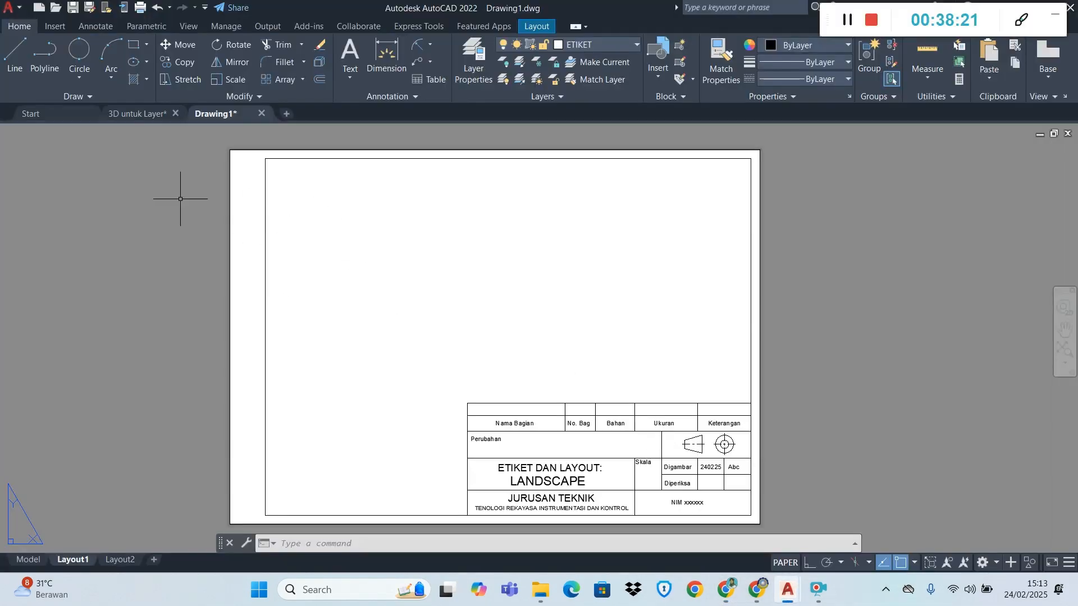
# Create a polygonal viewport with MVIEW along the inner border, following the title block's outline so the title block stays outside it
pyautogui.write('mv')
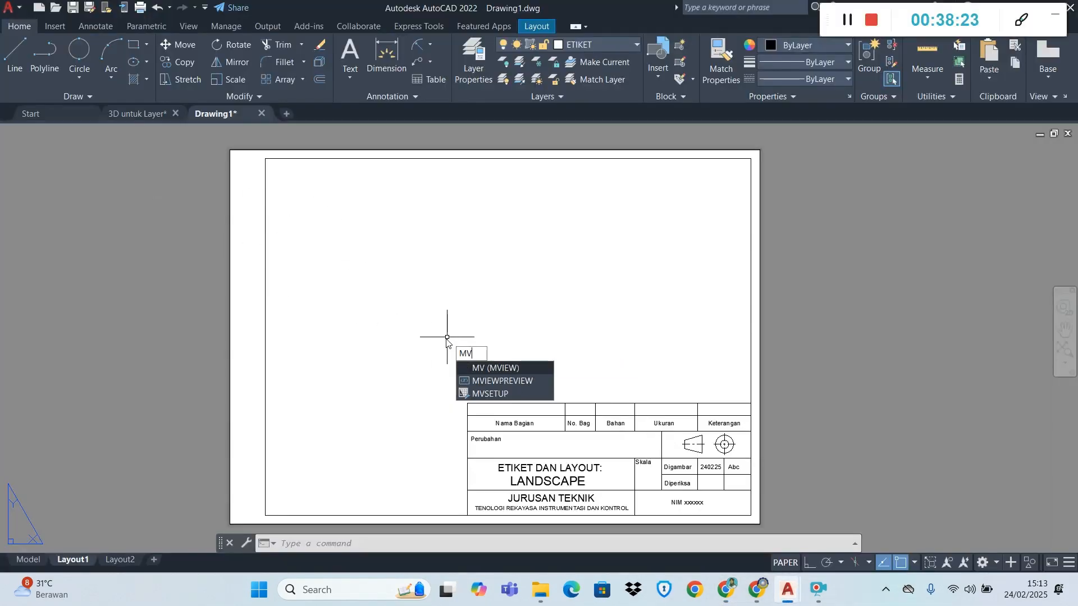
pyautogui.click(492, 368)
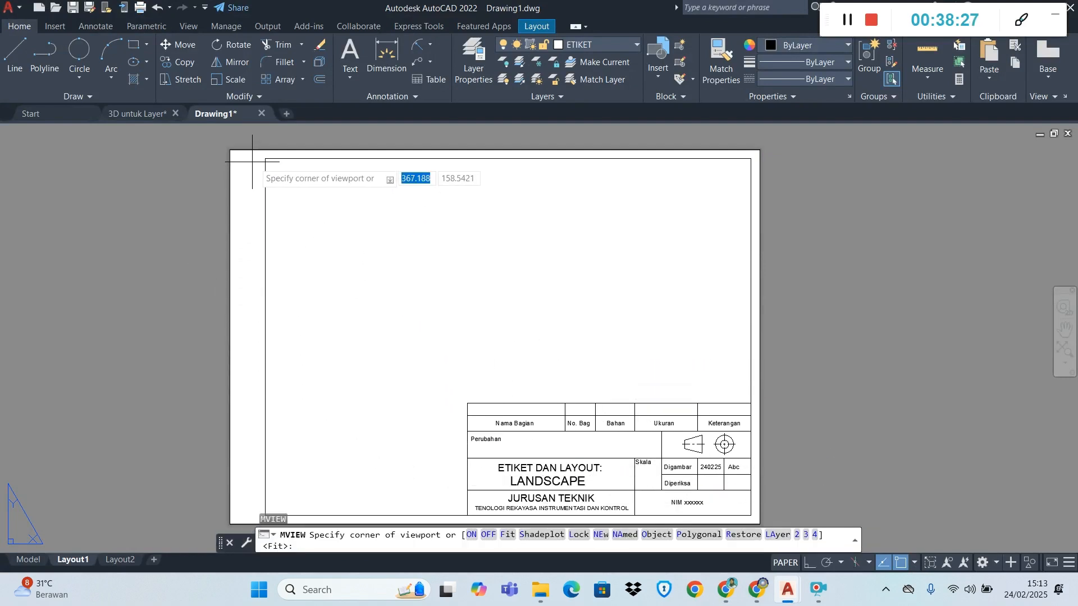
pyautogui.scroll(-2, 284, 221)
pyautogui.scroll(2, 288, 251)
pyautogui.scroll(-2, 287, 250)
pyautogui.scroll(2, 208, 175)
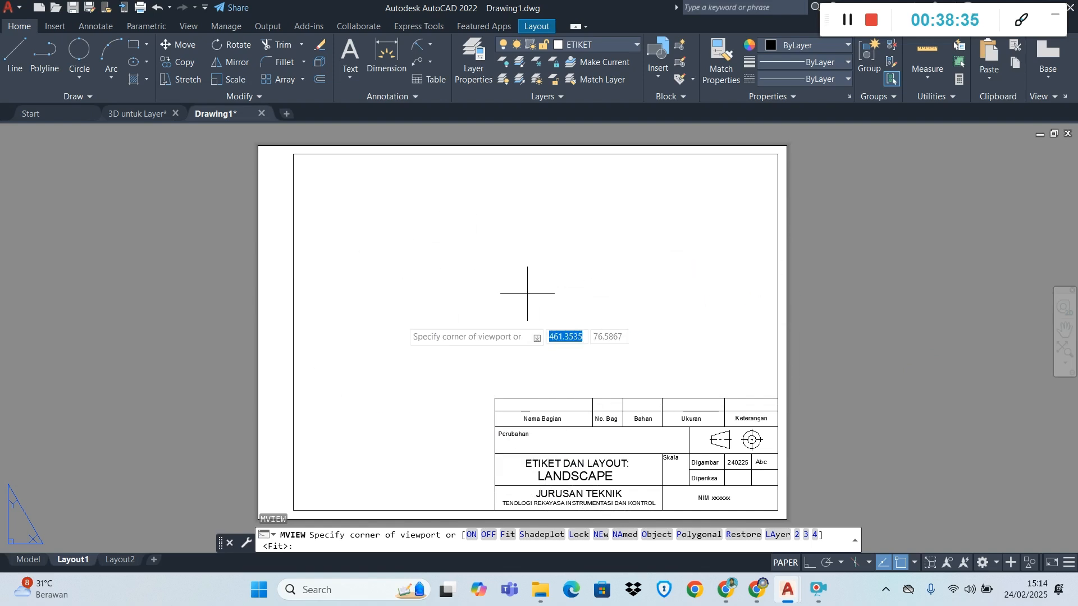
pyautogui.click(701, 532)
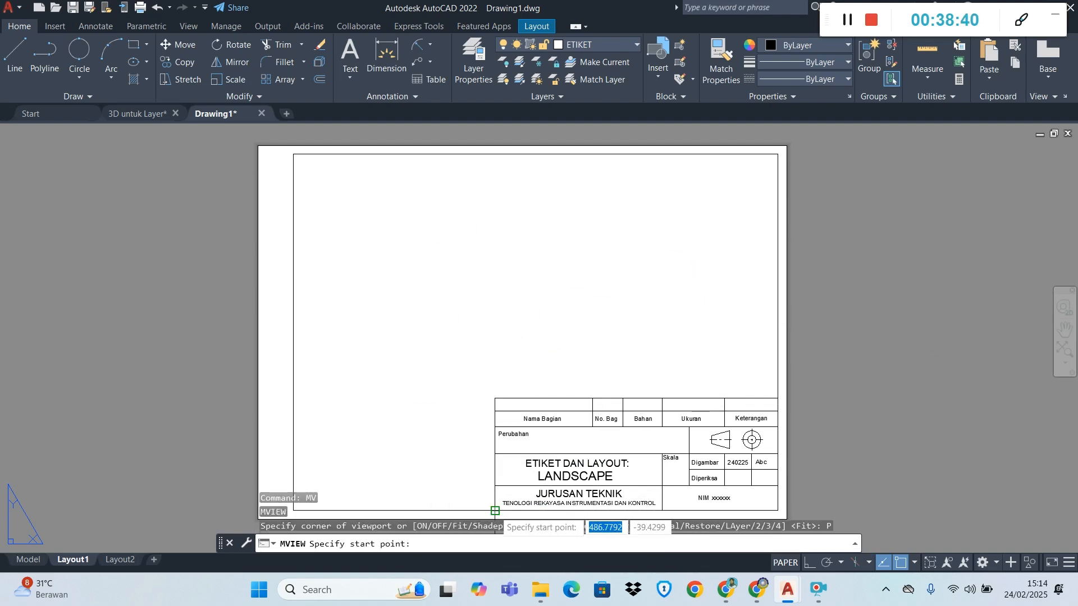
pyautogui.click(495, 510)
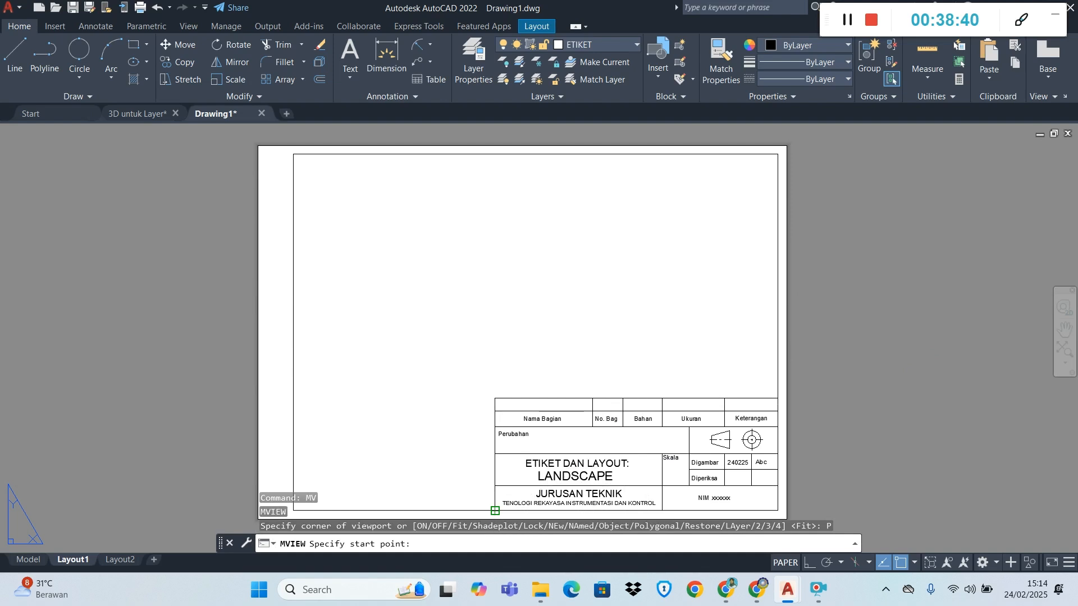
pyautogui.click(495, 398)
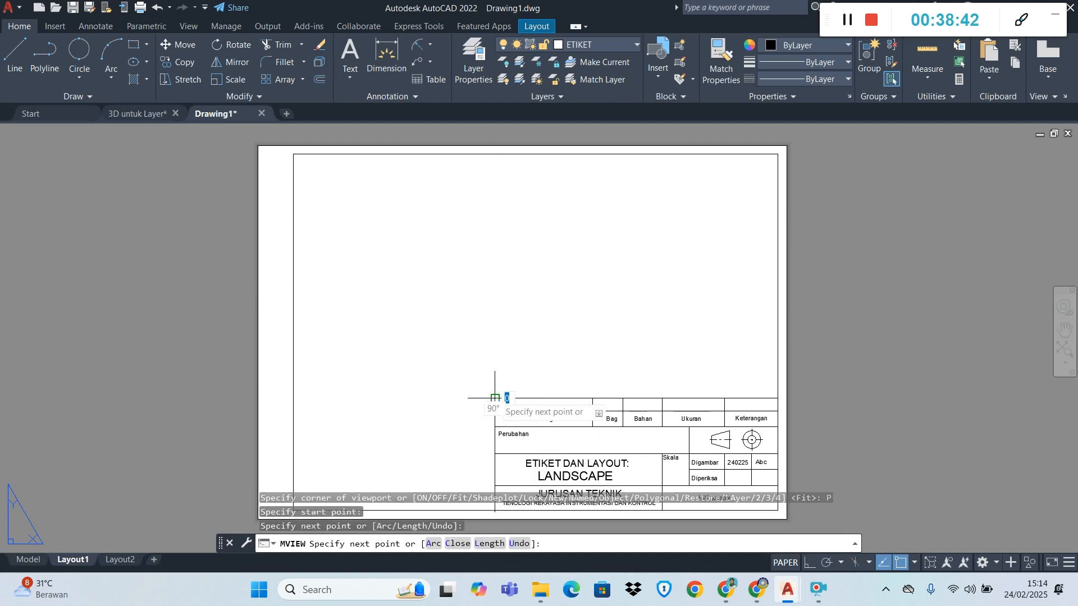
pyautogui.click(778, 398)
pyautogui.click(778, 154)
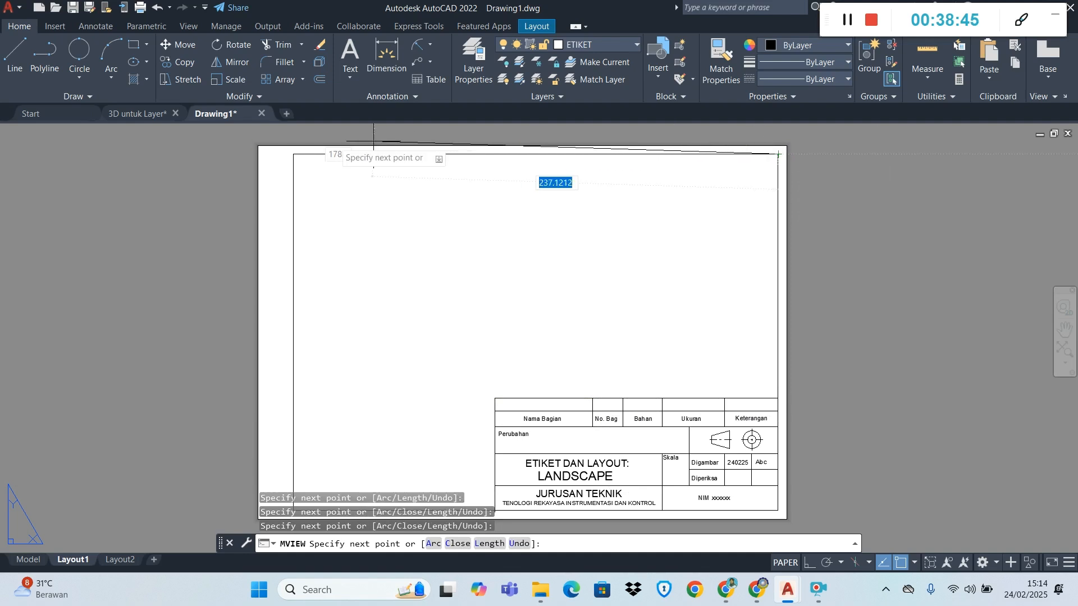
pyautogui.click(293, 153)
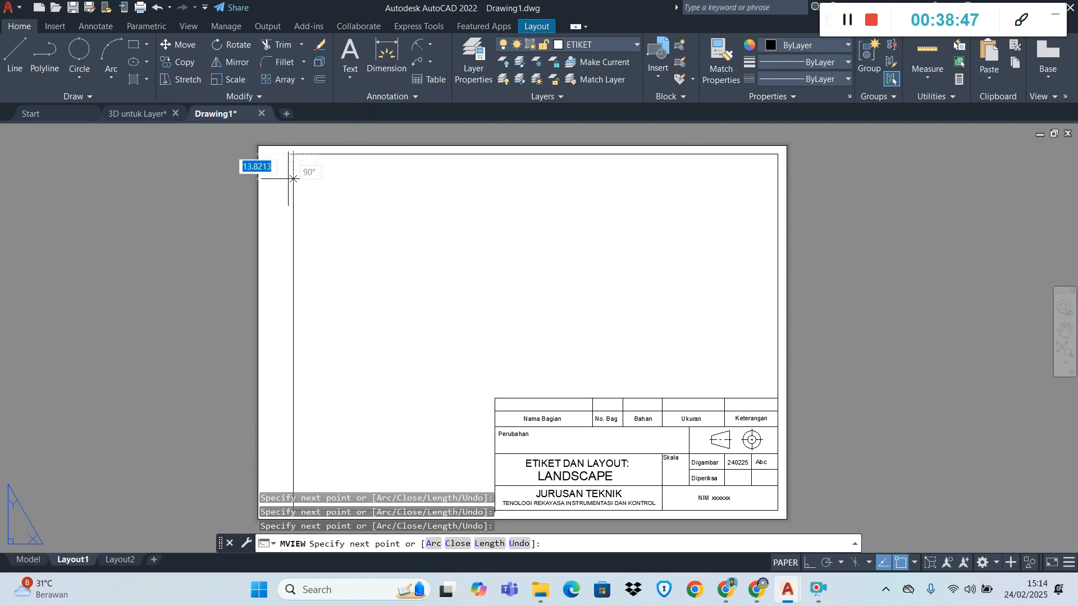
pyautogui.scroll(-1, 292, 421)
pyautogui.scroll(3, 295, 455)
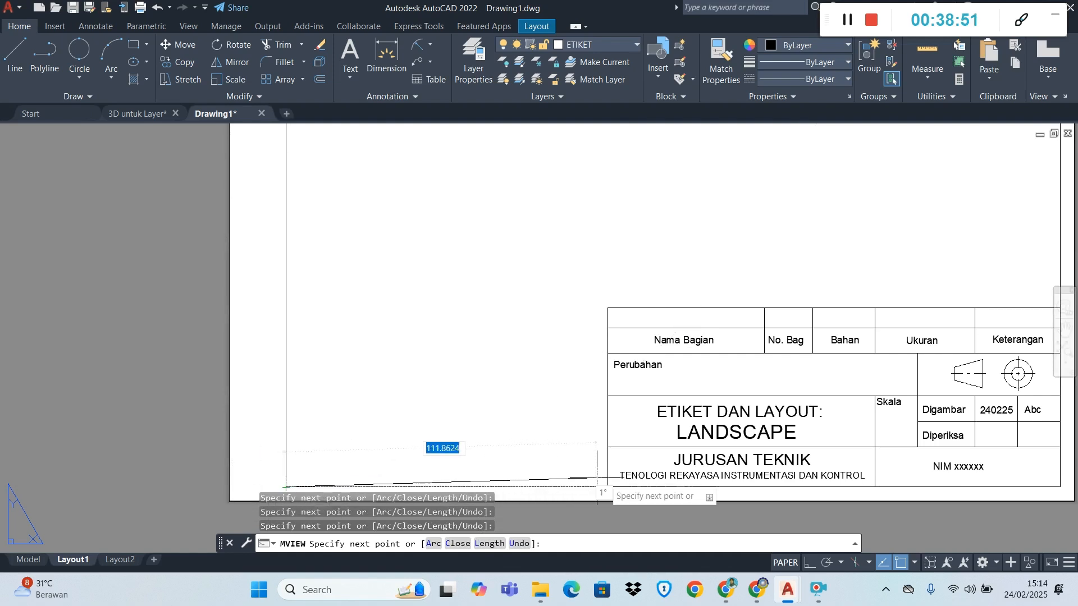
pyautogui.click(607, 488)
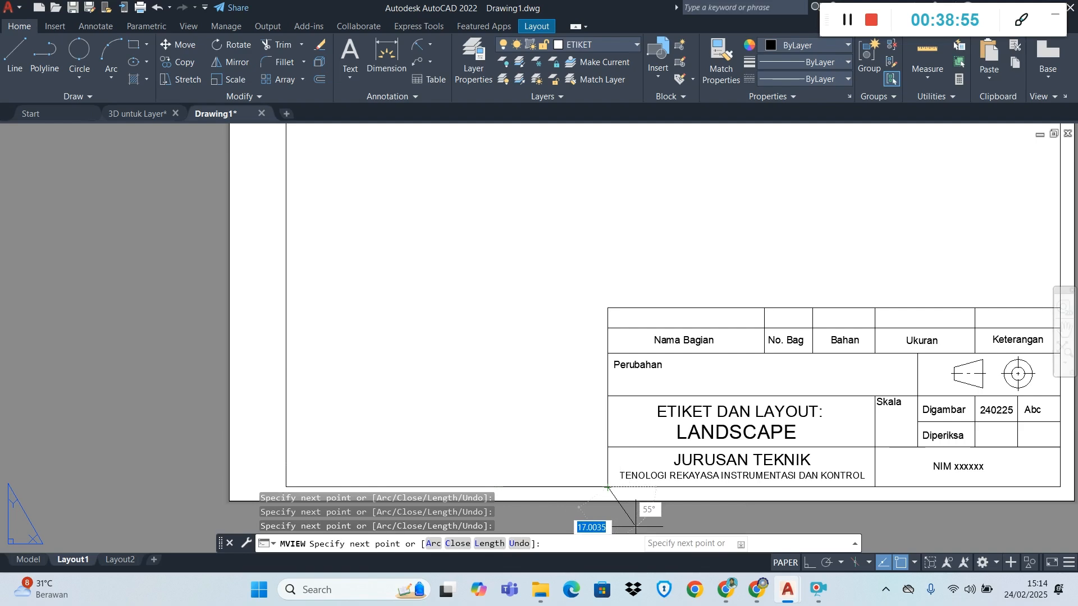
pyautogui.press('Return')
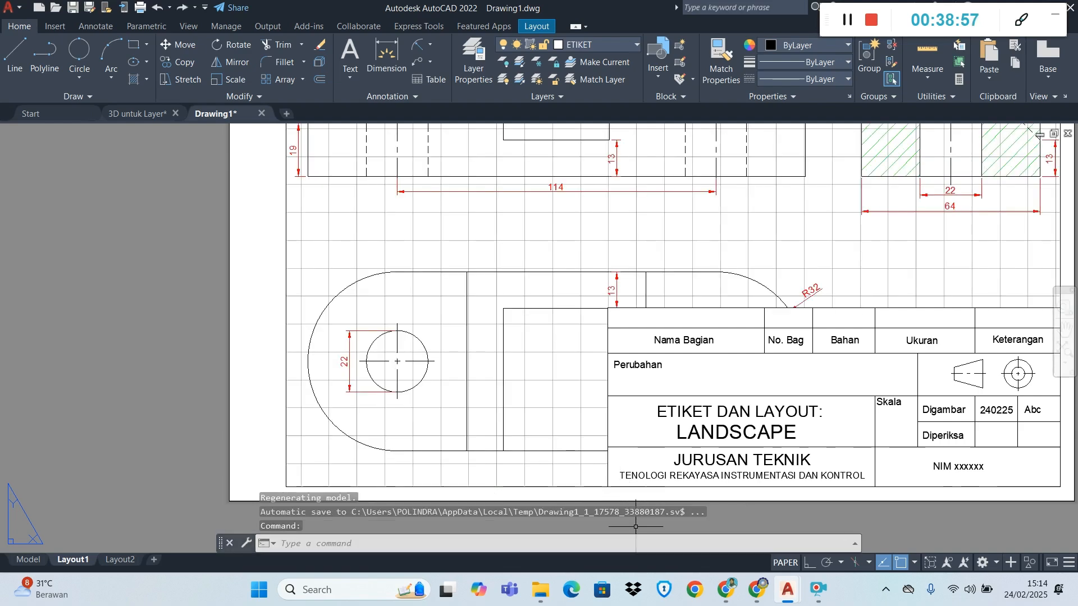
# Inspect the dimensioned part views shown through the viewport against the border and title block of the sheet
pyautogui.scroll(-4, 524, 485)
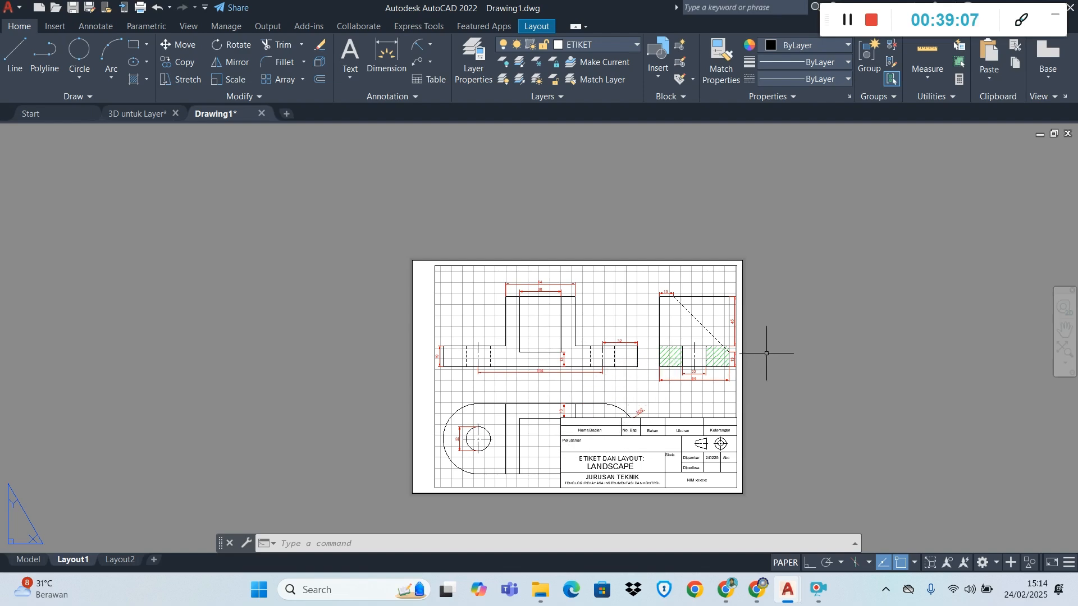
pyautogui.scroll(-2, 625, 375)
pyautogui.scroll(4, 674, 373)
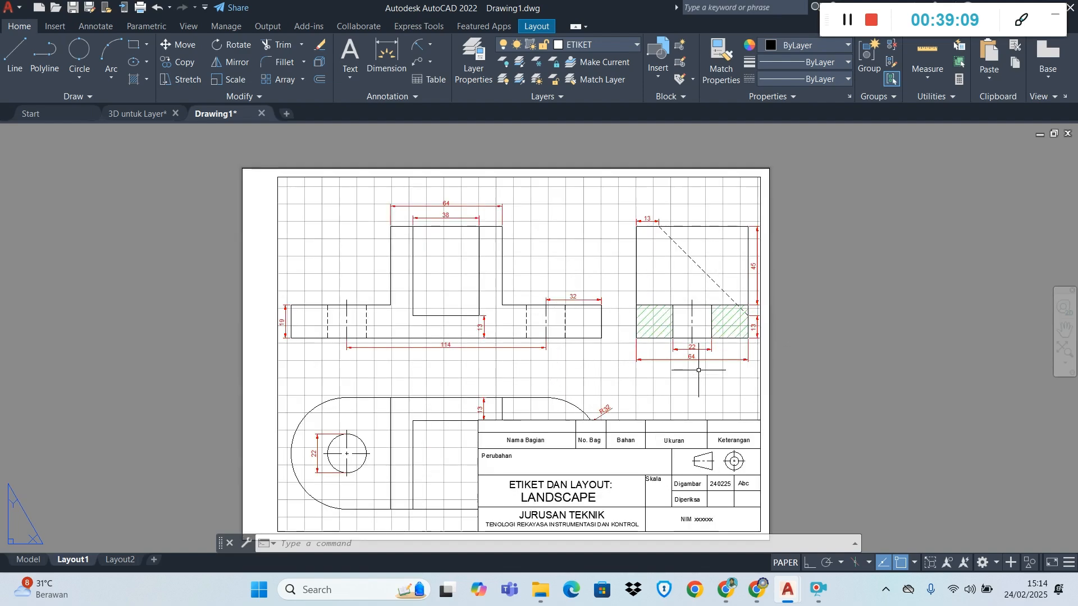
pyautogui.scroll(-6, 696, 370)
pyautogui.scroll(4, 699, 388)
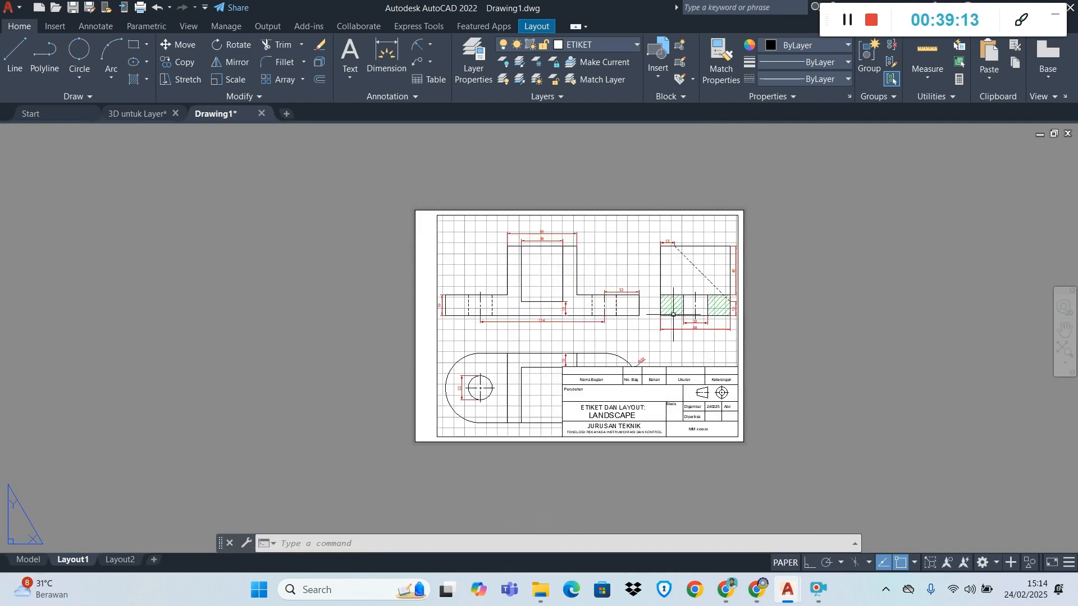
pyautogui.scroll(8, 673, 315)
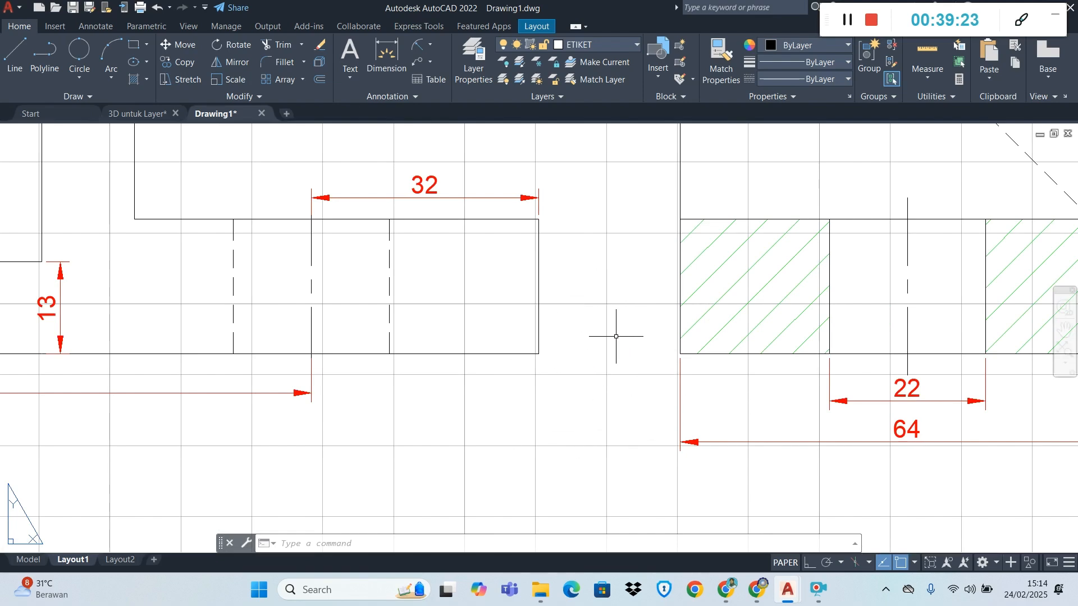
pyautogui.scroll(-5, 595, 390)
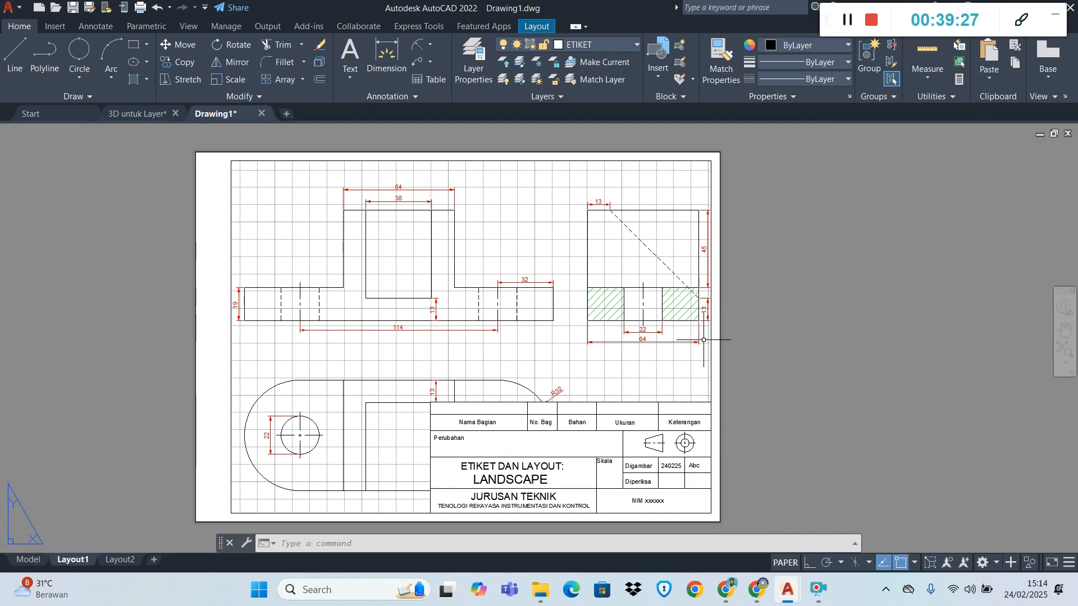
# Activate model space inside the viewport and shrink and shift the part views until all three fit clear of the title block
pyautogui.doubleClick(541, 242)
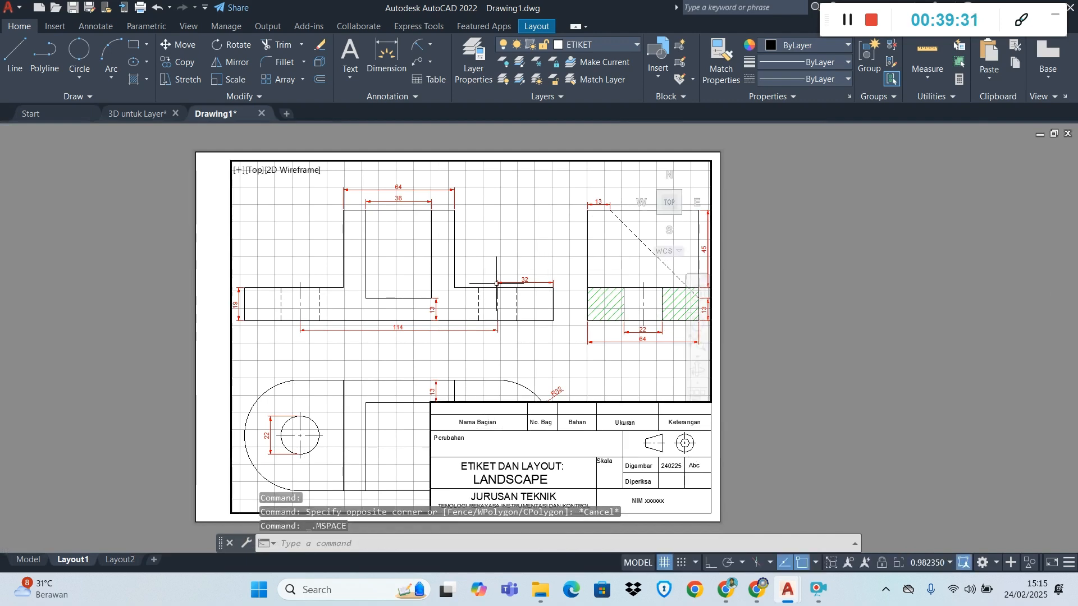
pyautogui.scroll(-2, 470, 289)
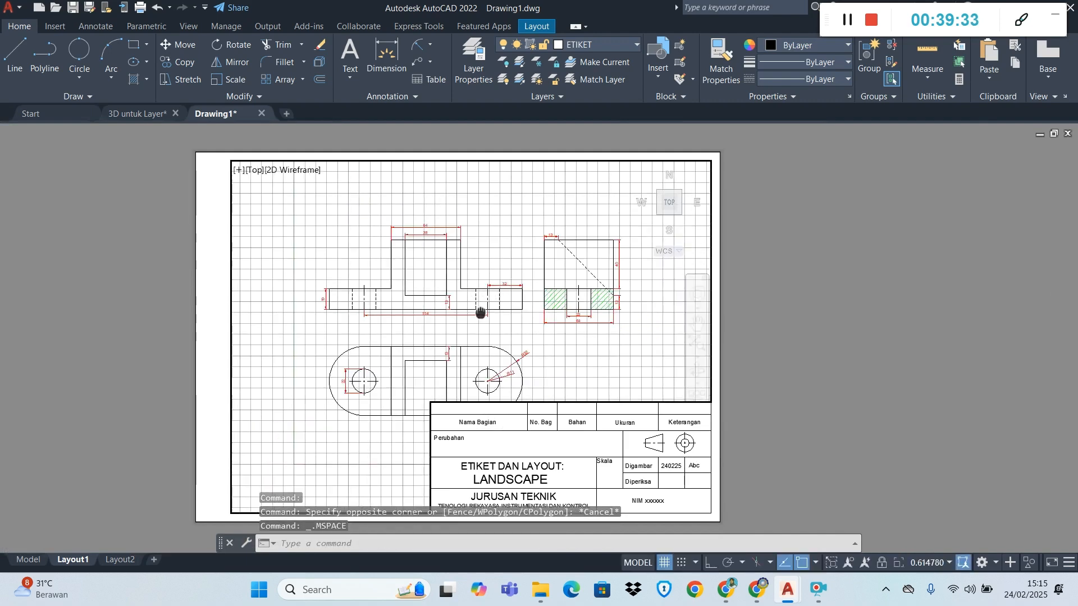
pyautogui.moveTo(480, 312); pyautogui.dragTo(416, 250, button='middle')
pyautogui.scroll(2, 409, 245)
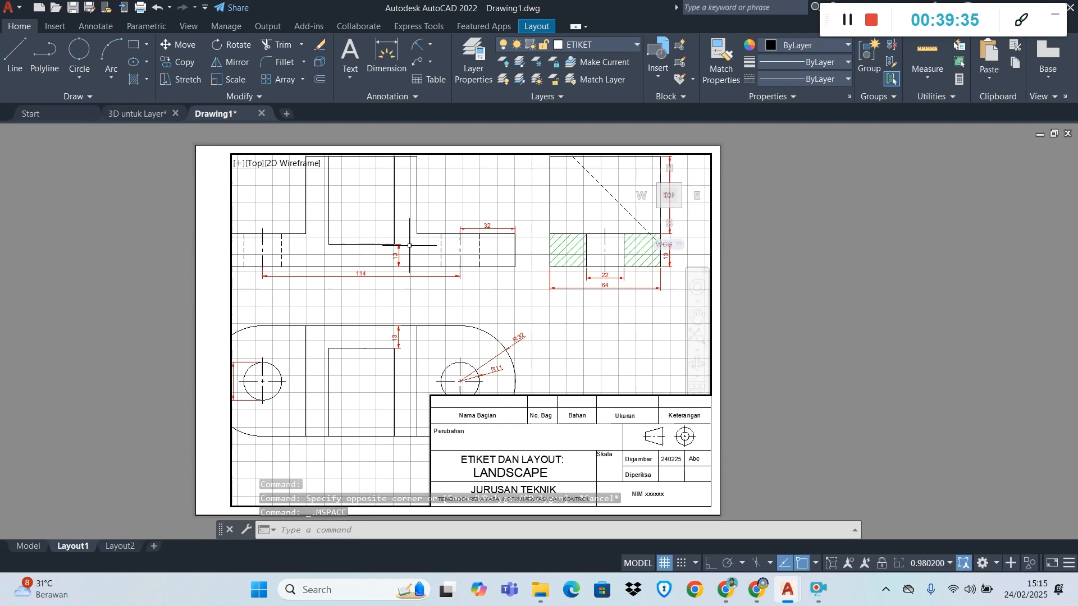
pyautogui.scroll(-2, 409, 245)
pyautogui.moveTo(395, 247)
pyautogui.mouseDown(button='middle')
pyautogui.moveTo(394, 257)
pyautogui.moveTo(404, 242)
pyautogui.moveTo(406, 256)
pyautogui.mouseUp(button='middle')
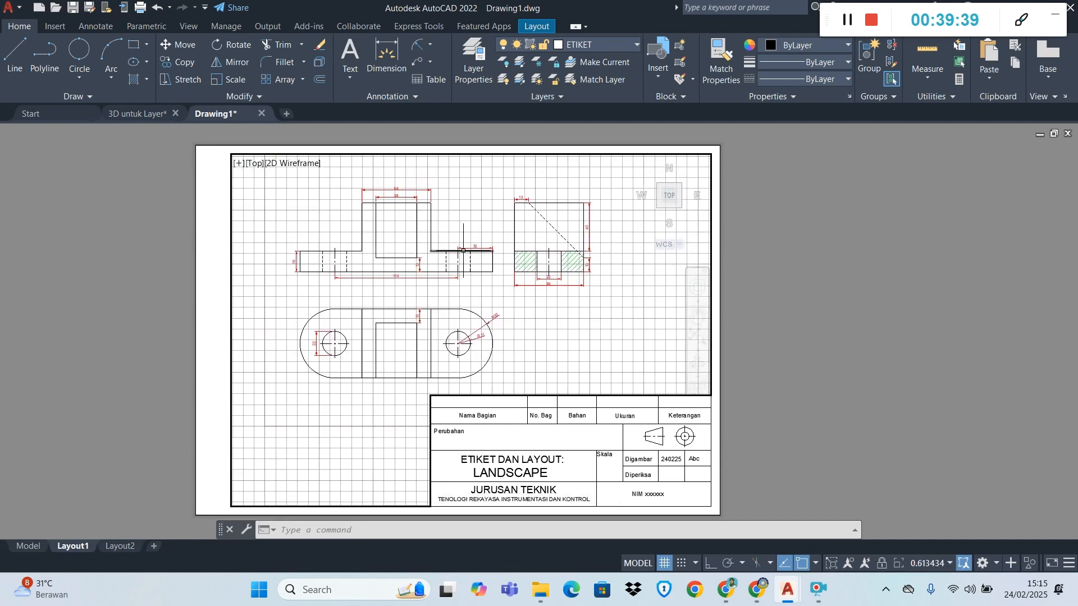
pyautogui.hotkey('ctrl', 'a')
pyautogui.scroll(-2, 463, 251)
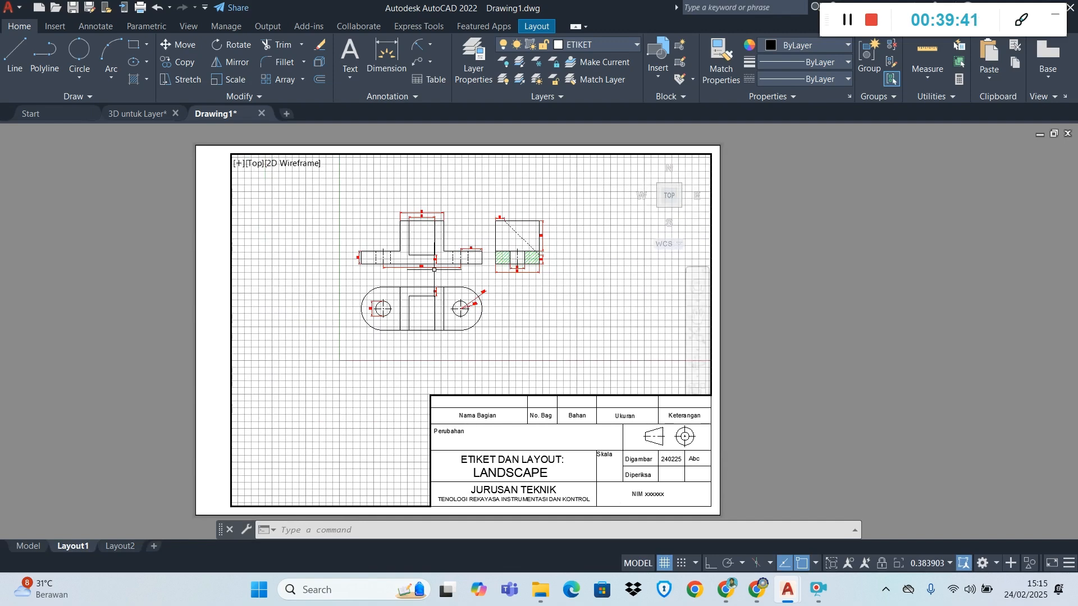
# Zoom the active viewport to a window around all three part views and adjust their fit above the title block
pyautogui.write('OOM')
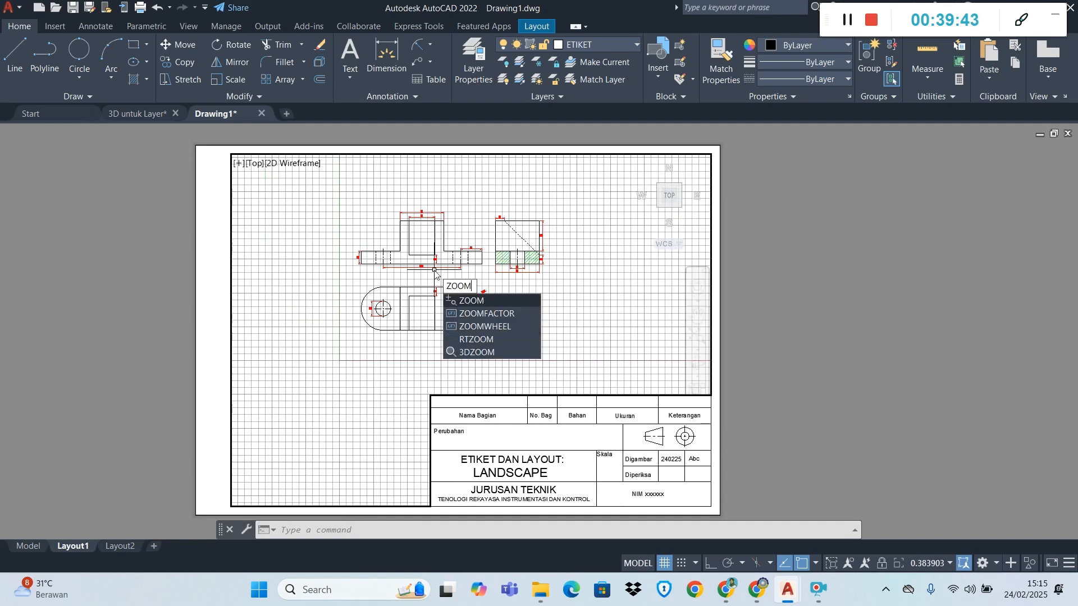
pyautogui.click(472, 302)
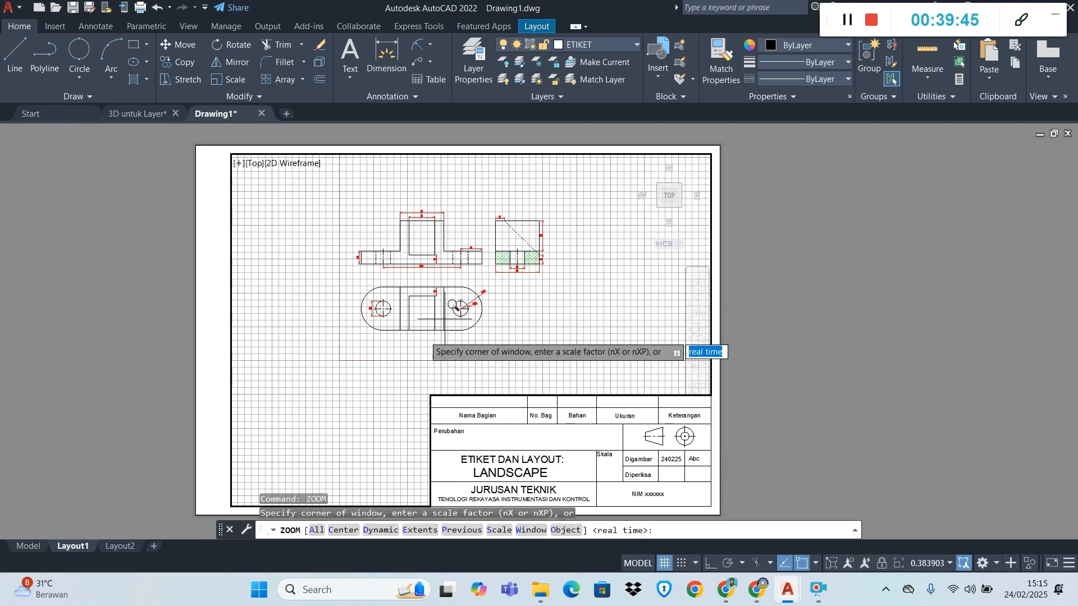
pyautogui.click(559, 388)
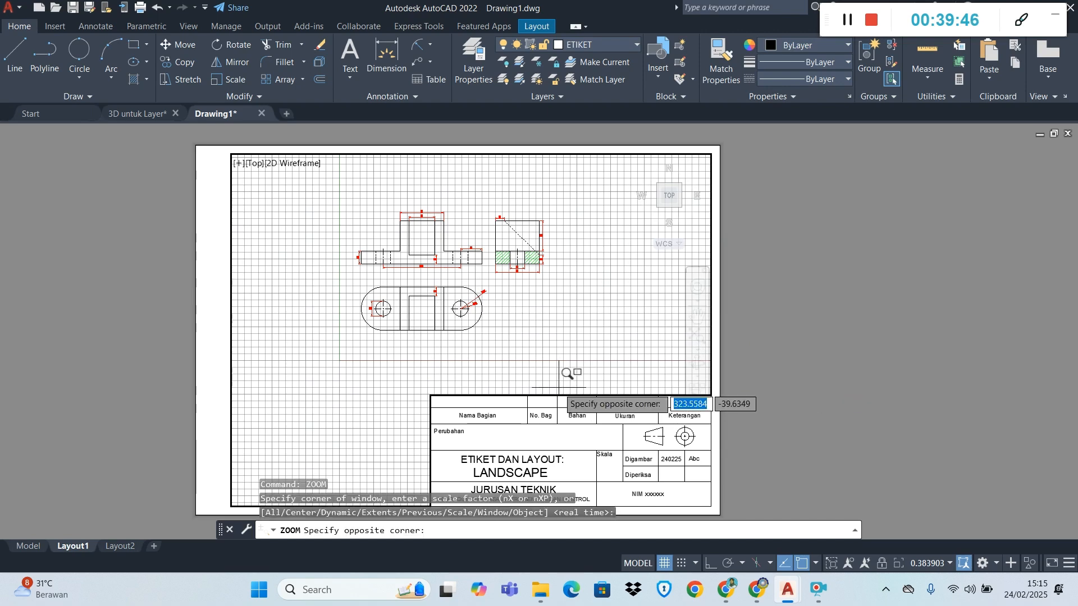
pyautogui.click(359, 192)
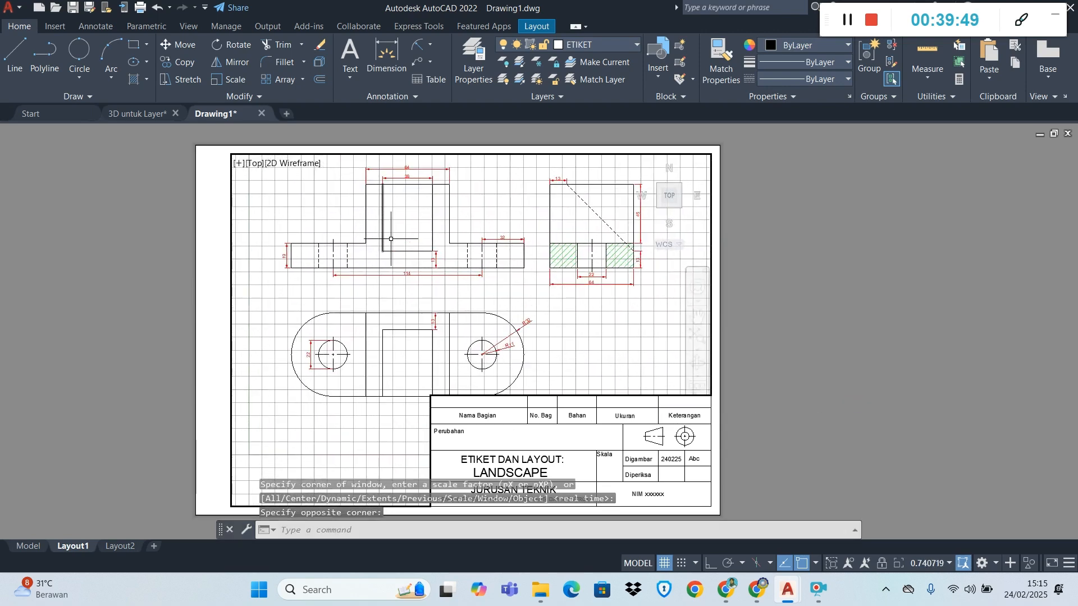
pyautogui.scroll(-2, 451, 301)
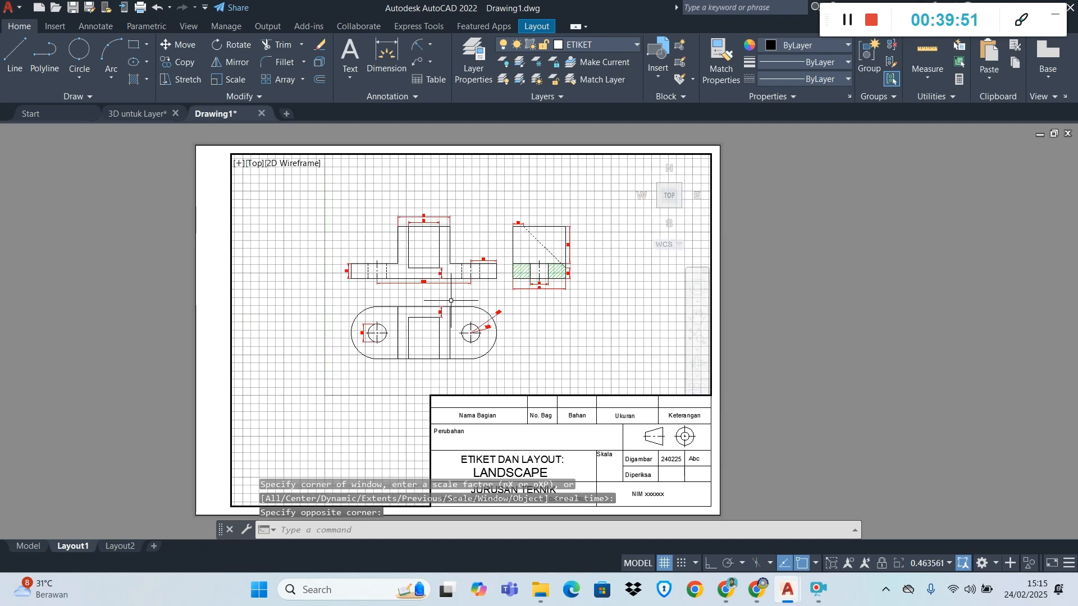
pyautogui.scroll(2, 452, 317)
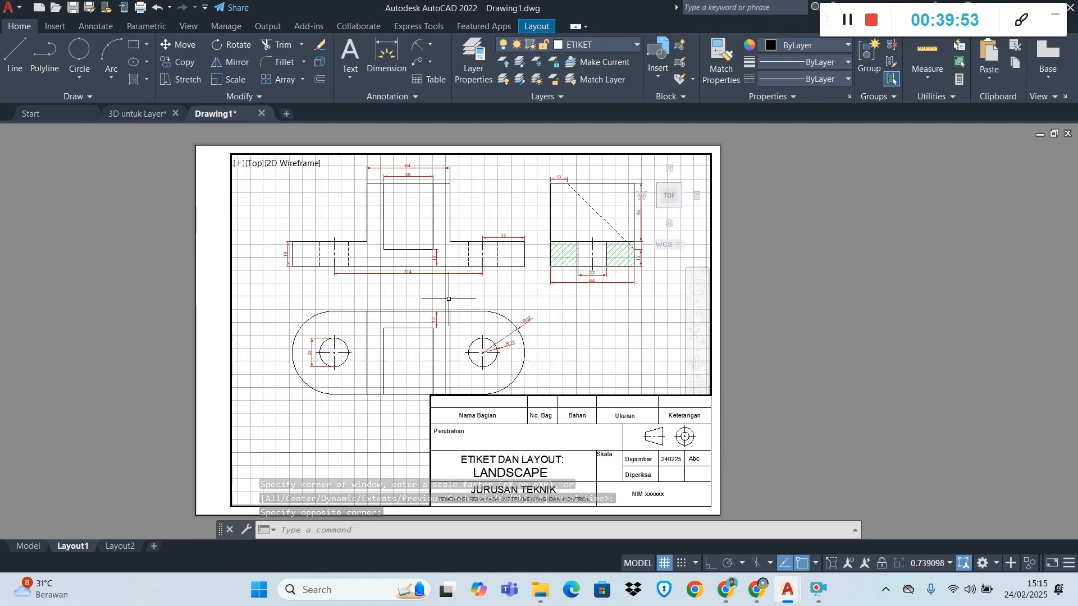
pyautogui.scroll(-2, 449, 299)
pyautogui.scroll(2, 447, 302)
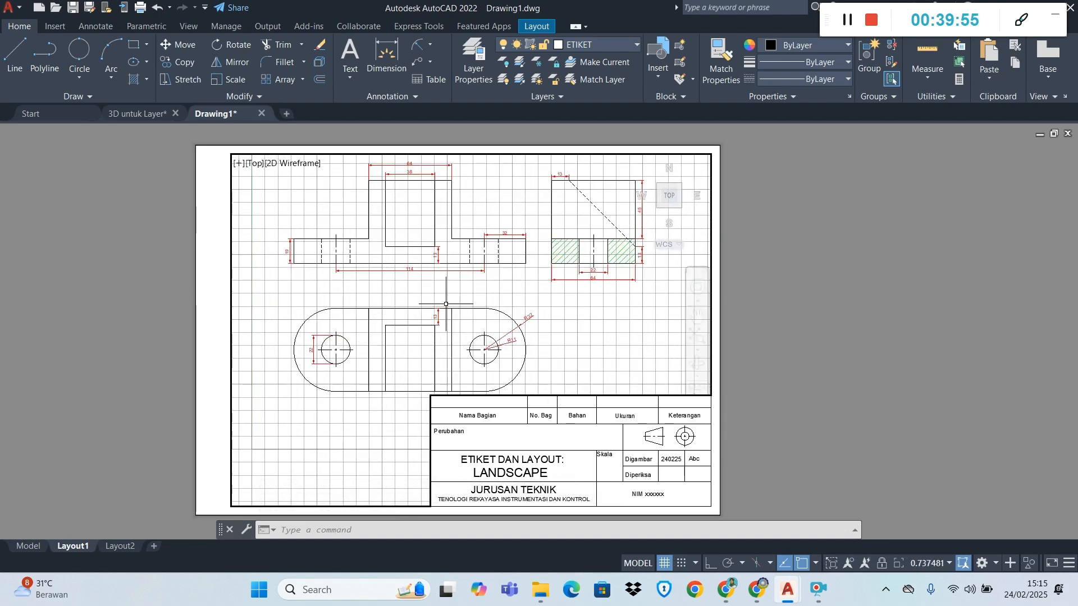
# Return Layout1 to paper space, switch to Layout2 and delete its default viewport
pyautogui.doubleClick(858, 267)
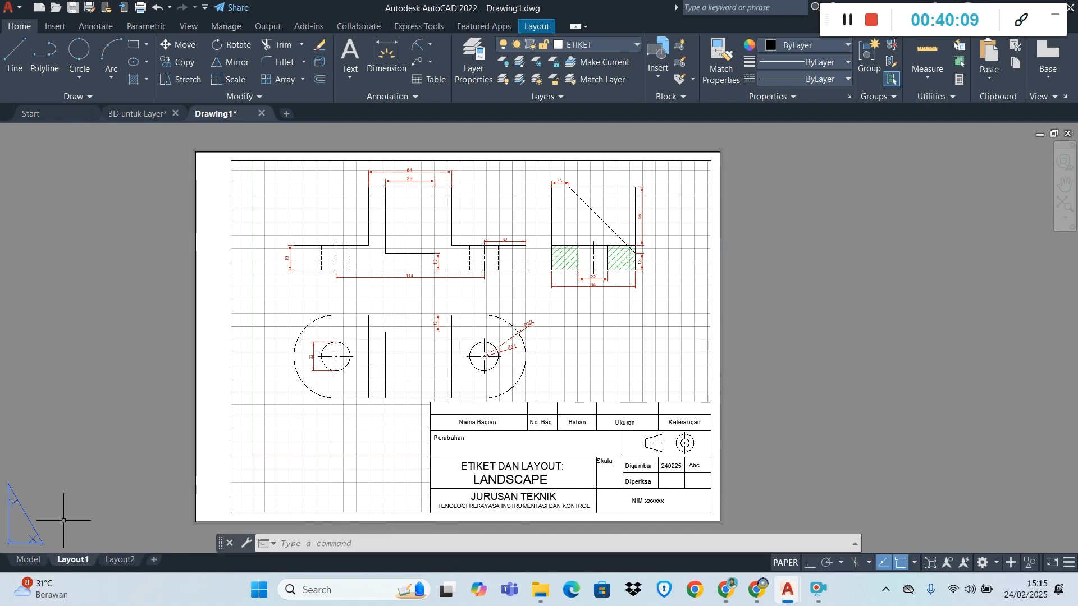
pyautogui.moveTo(124, 564)
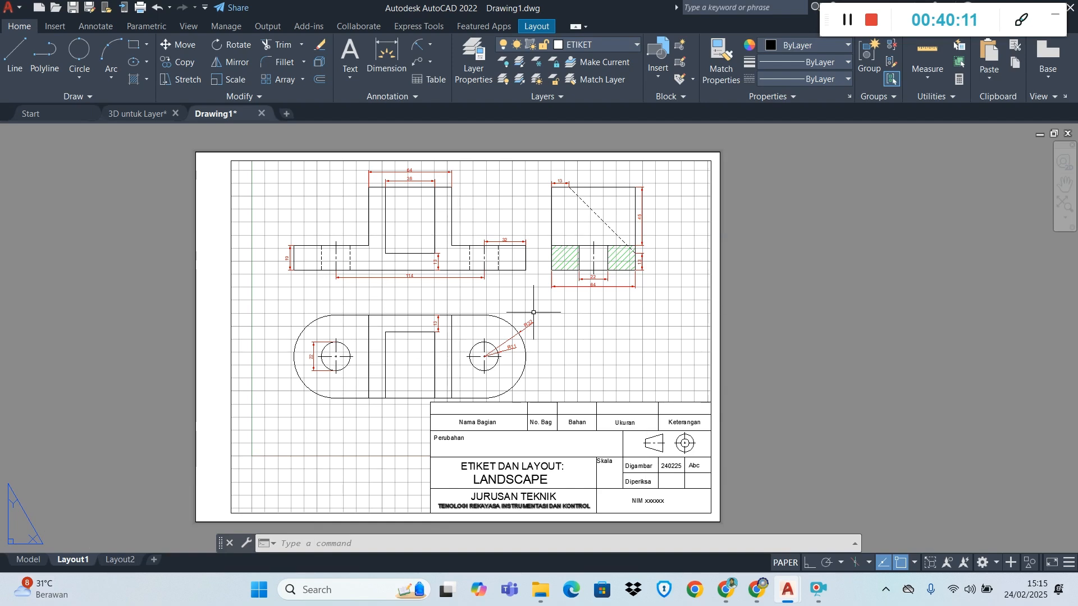
pyautogui.click(120, 558)
pyautogui.scroll(-2, 482, 324)
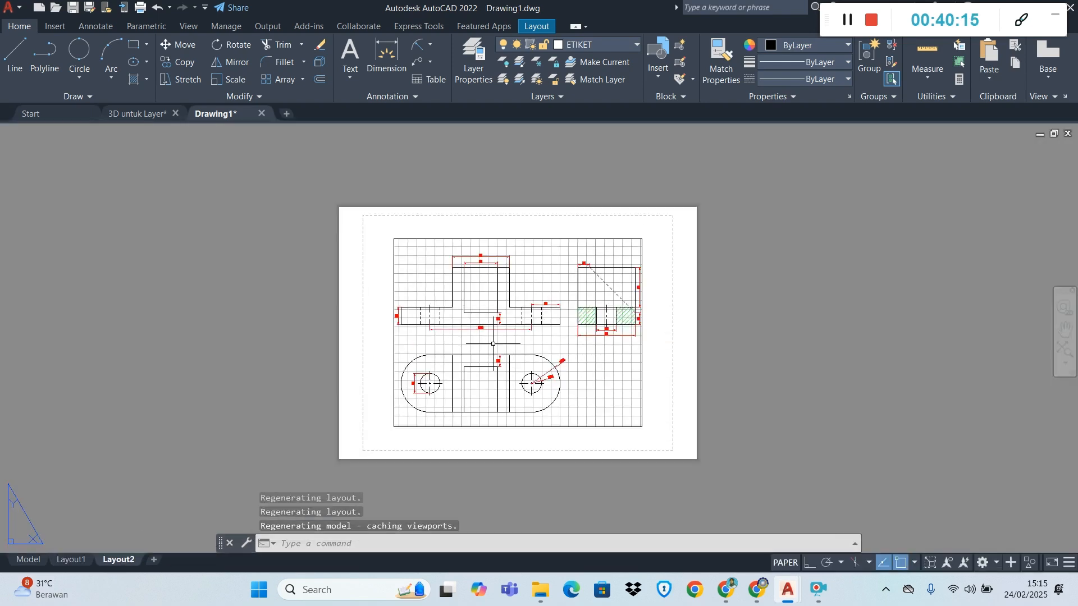
pyautogui.click(748, 489)
pyautogui.click(237, 197)
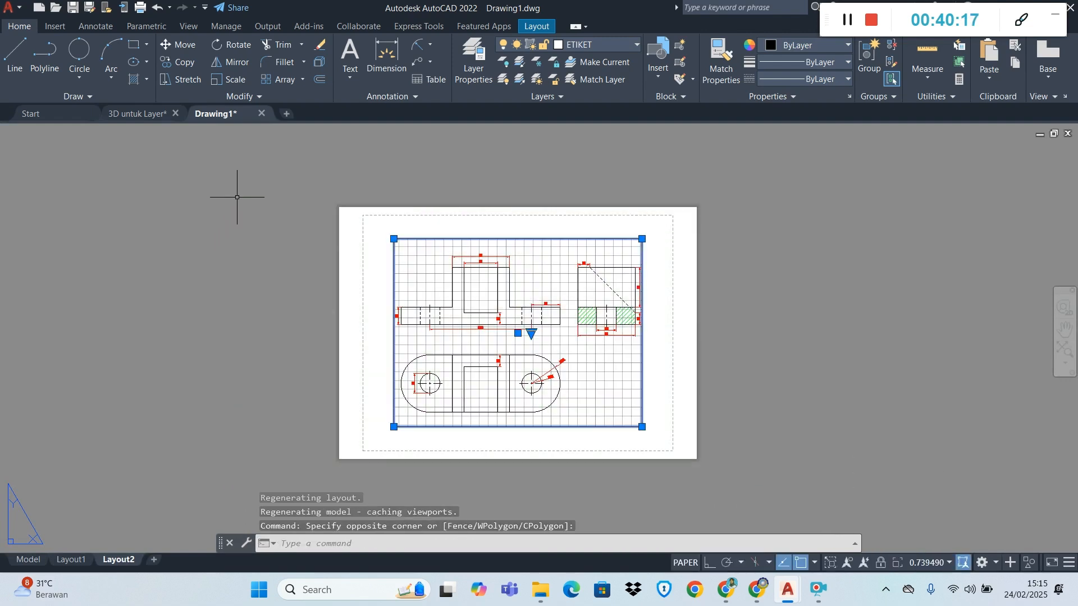
pyautogui.press('Delete')
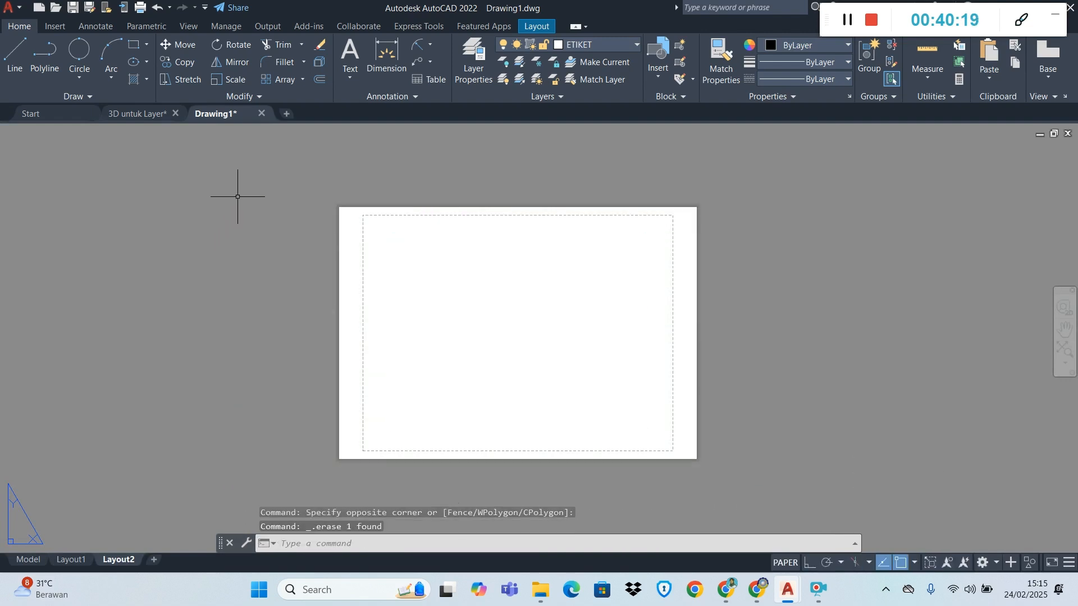
# Draw a closed 210 by 297 portrait rectangle from lines beside the Layout2 sheet, with Ortho on
pyautogui.click(15, 56)
pyautogui.scroll(-2, 747, 287)
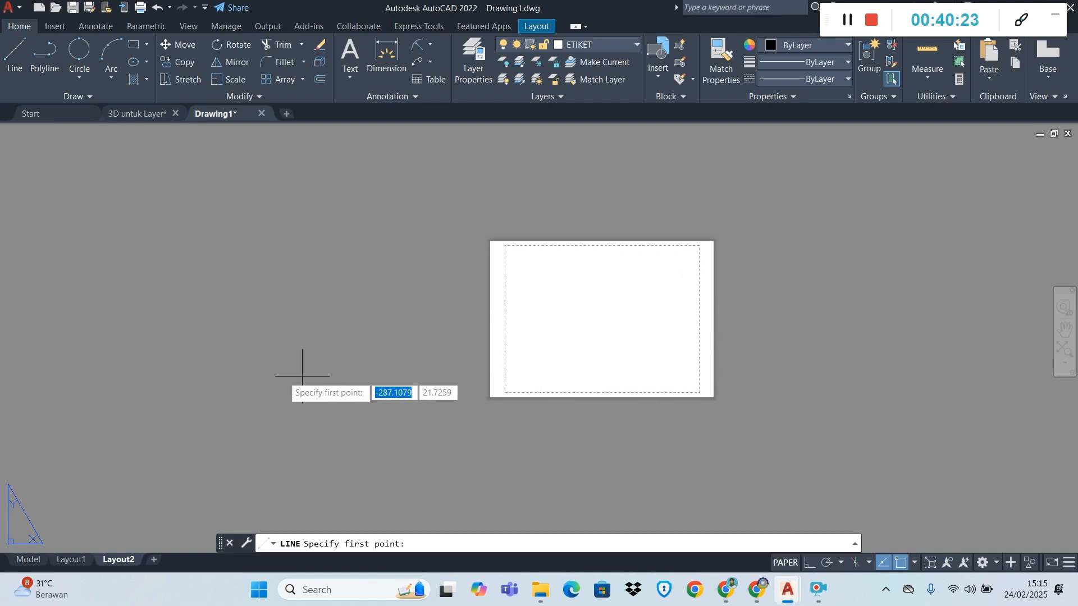
pyautogui.click(169, 386)
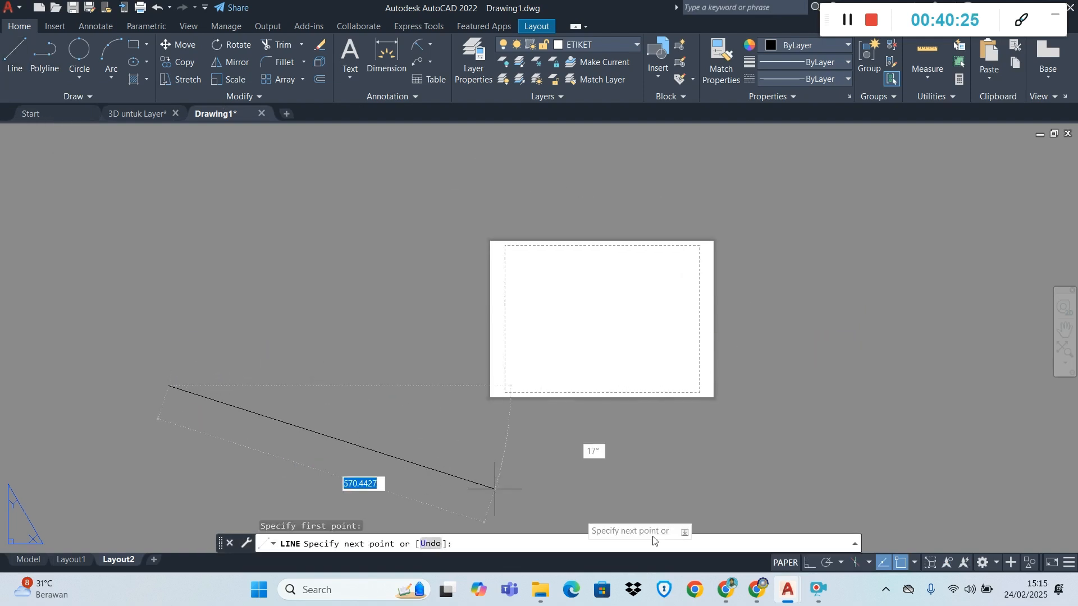
pyautogui.press('F8')
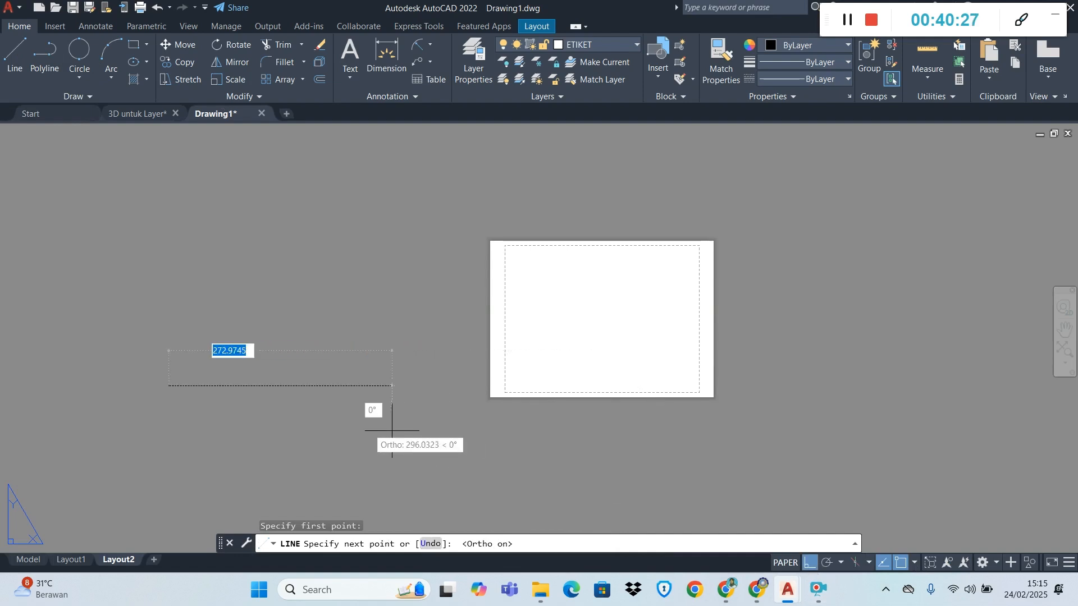
pyautogui.write('210')
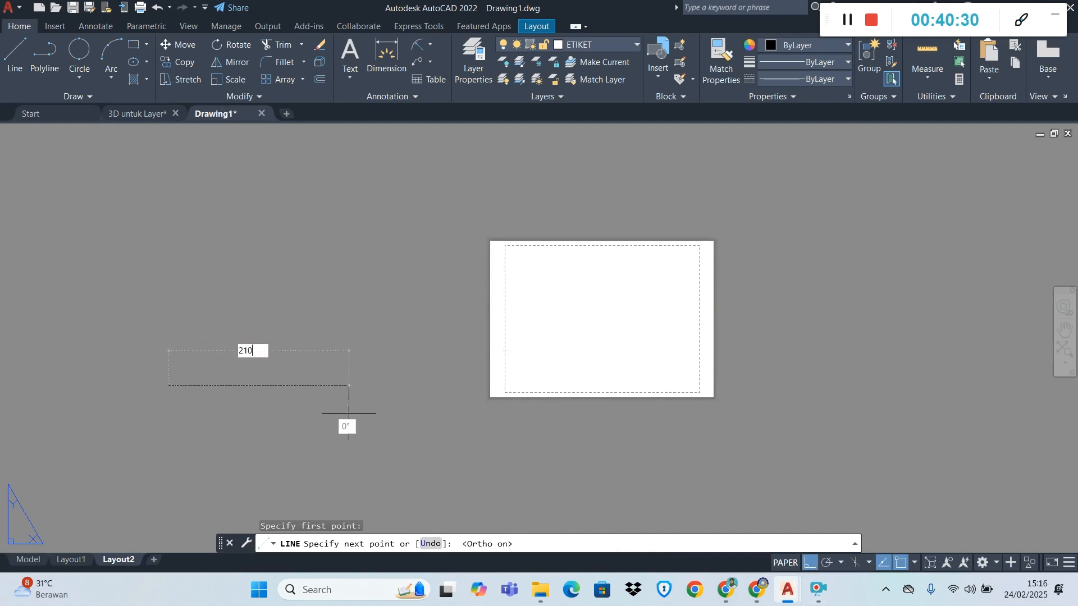
pyautogui.press('Return')
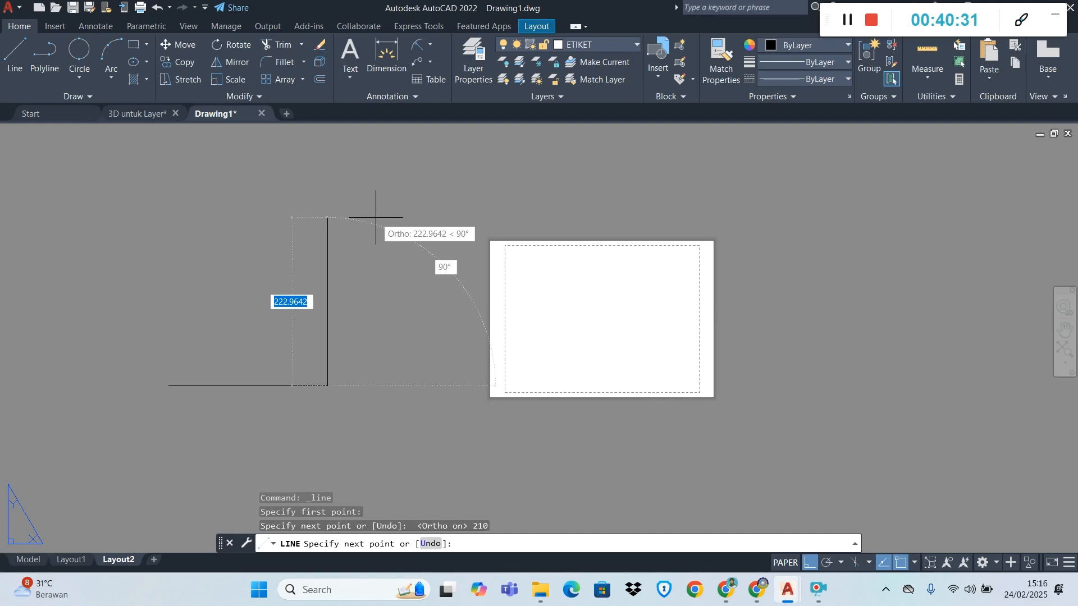
pyautogui.write('297')
pyautogui.press('Return')
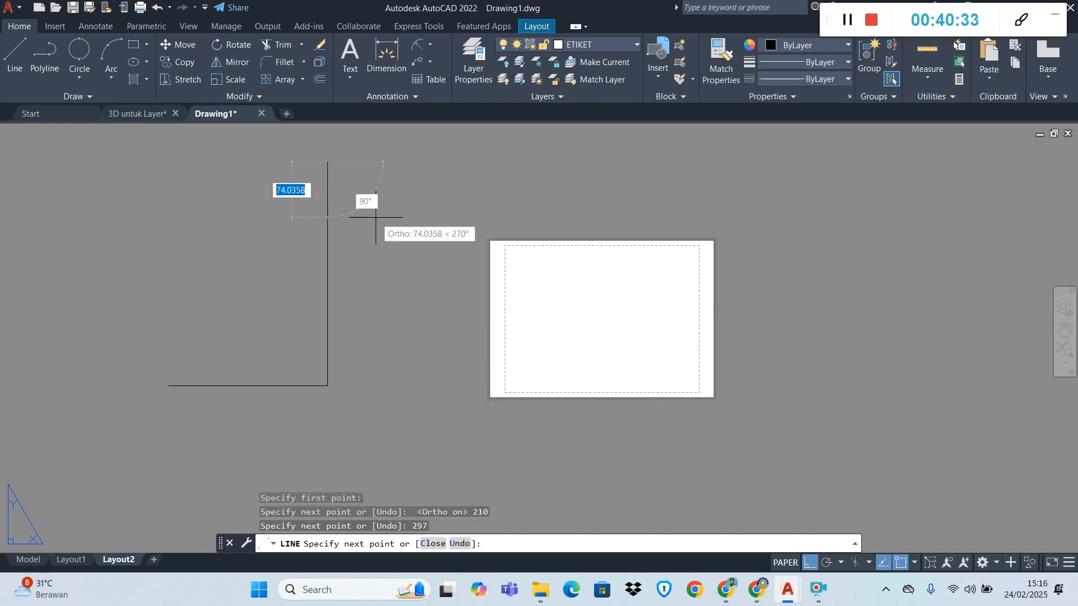
pyautogui.write('2')
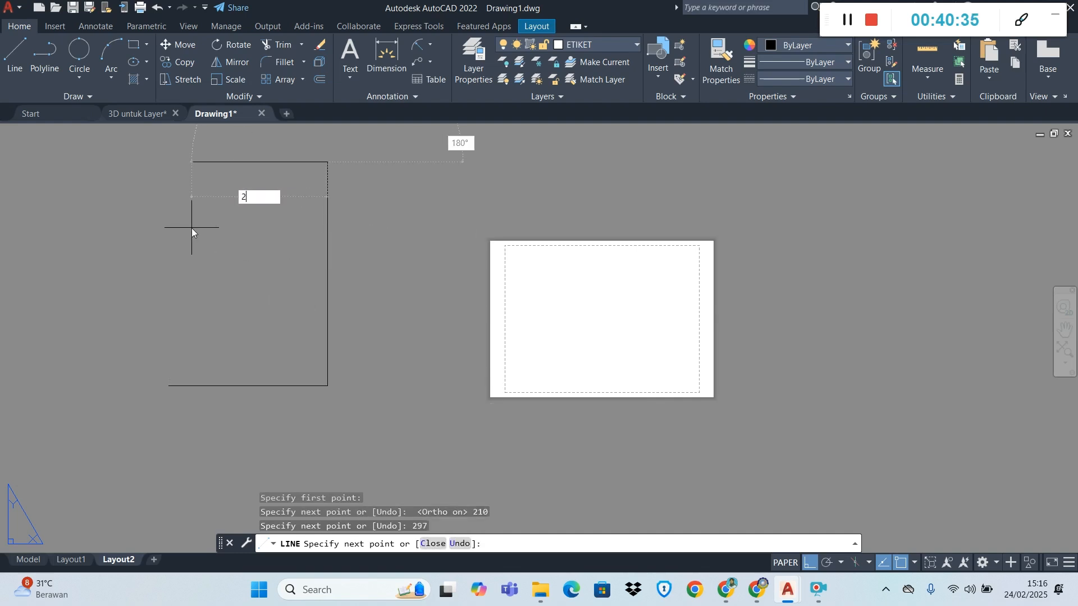
pyautogui.write('10')
pyautogui.press('Return')
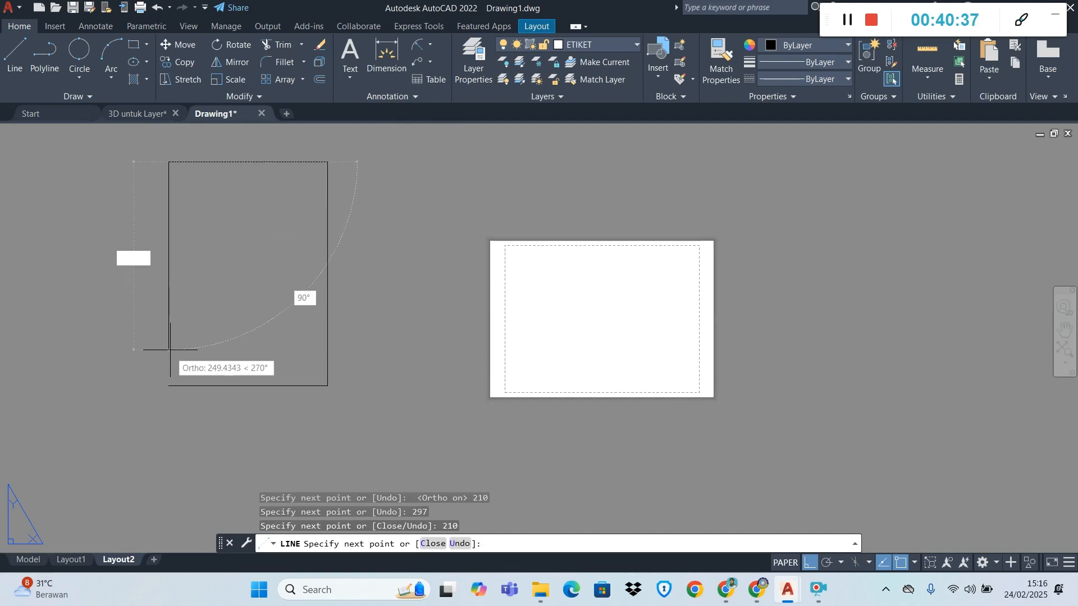
pyautogui.click(168, 386)
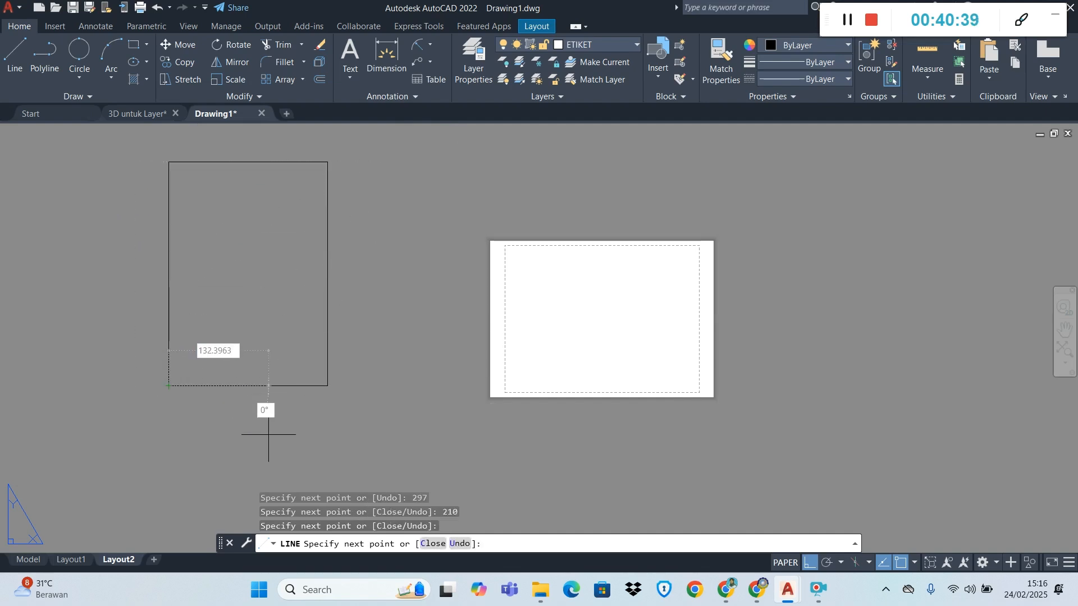
pyautogui.press('Escape')
pyautogui.scroll(-1, 240, 449)
pyautogui.scroll(2, 143, 369)
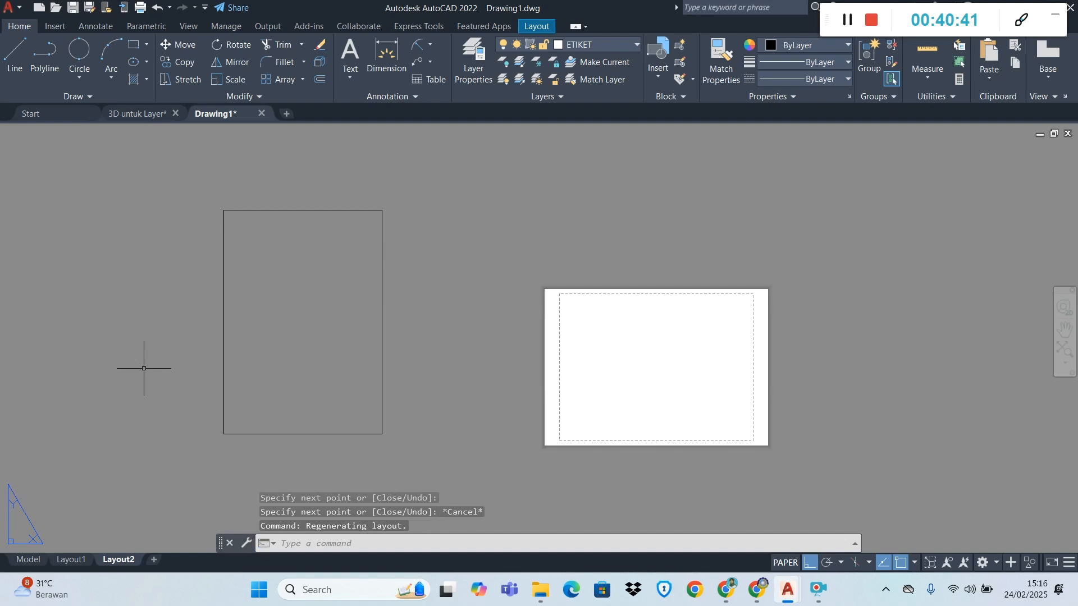
pyautogui.scroll(-1, 143, 368)
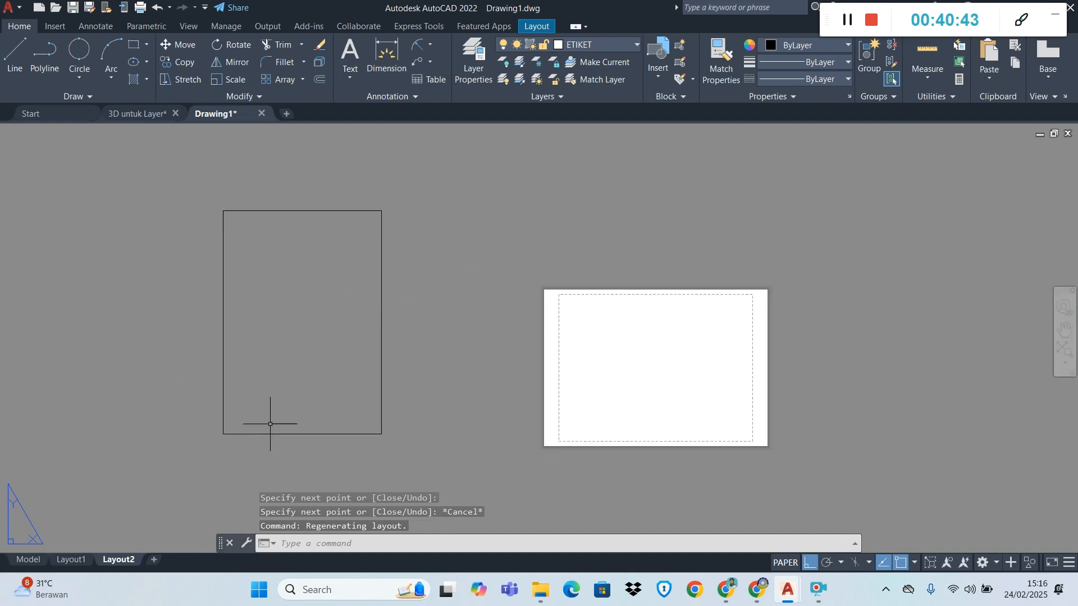
# Modify Layout2's page setup to use AutoCAD PDF (High Quality Print).pc3 with ISO full bleed A4 (210.00 x 297.00 MM) paper
pyautogui.rightClick(114, 563)
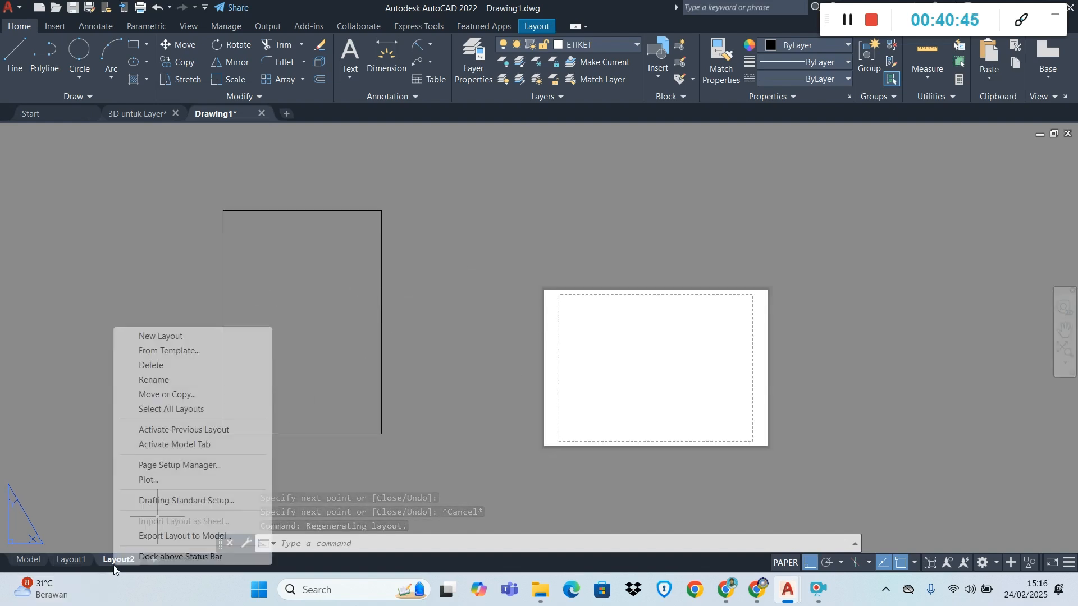
pyautogui.click(181, 466)
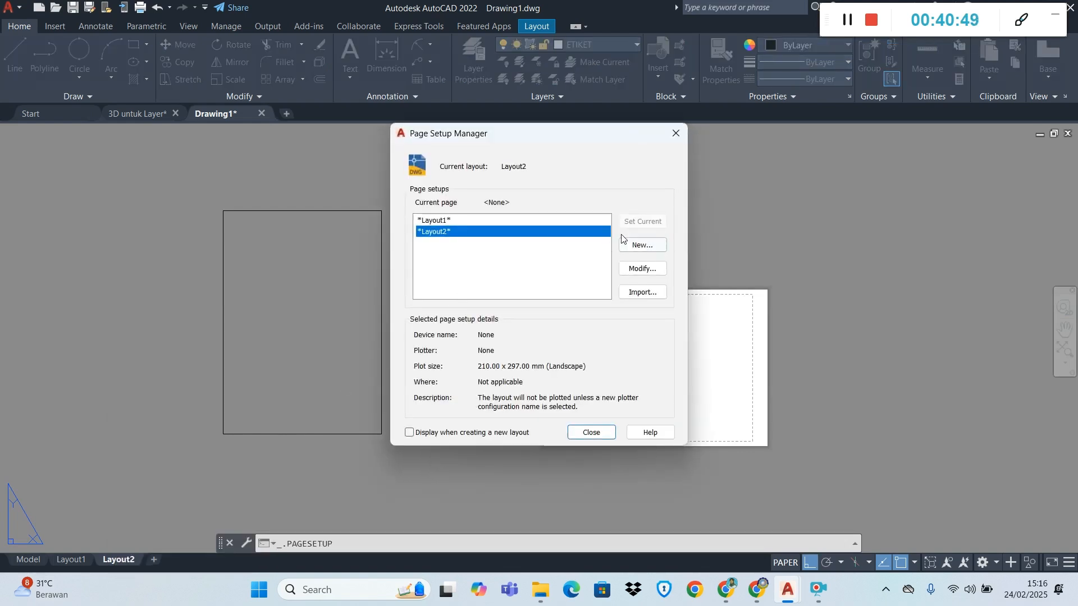
pyautogui.click(642, 269)
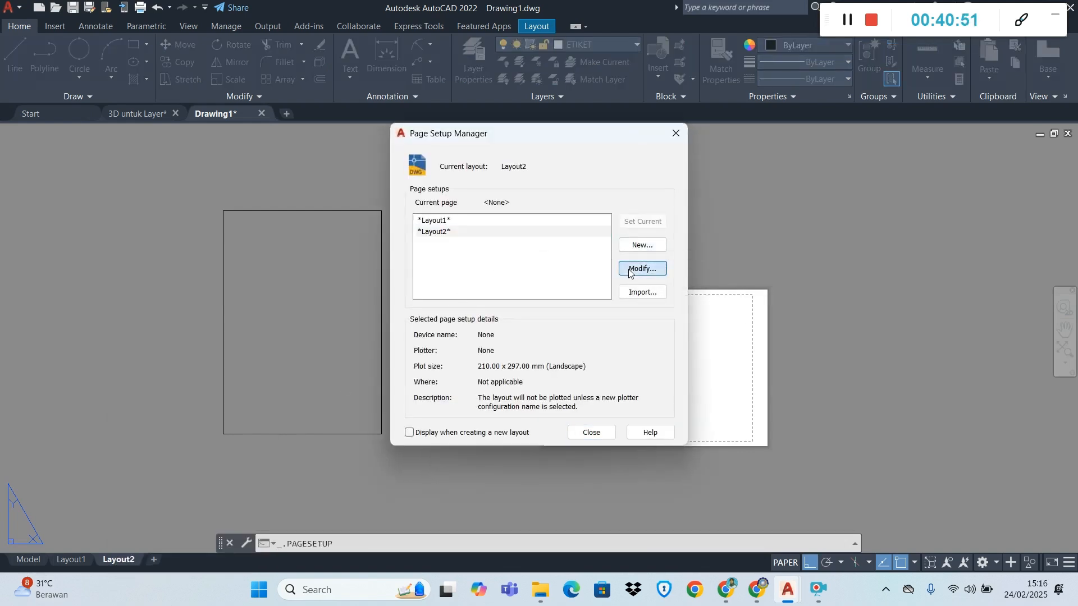
pyautogui.click(422, 194)
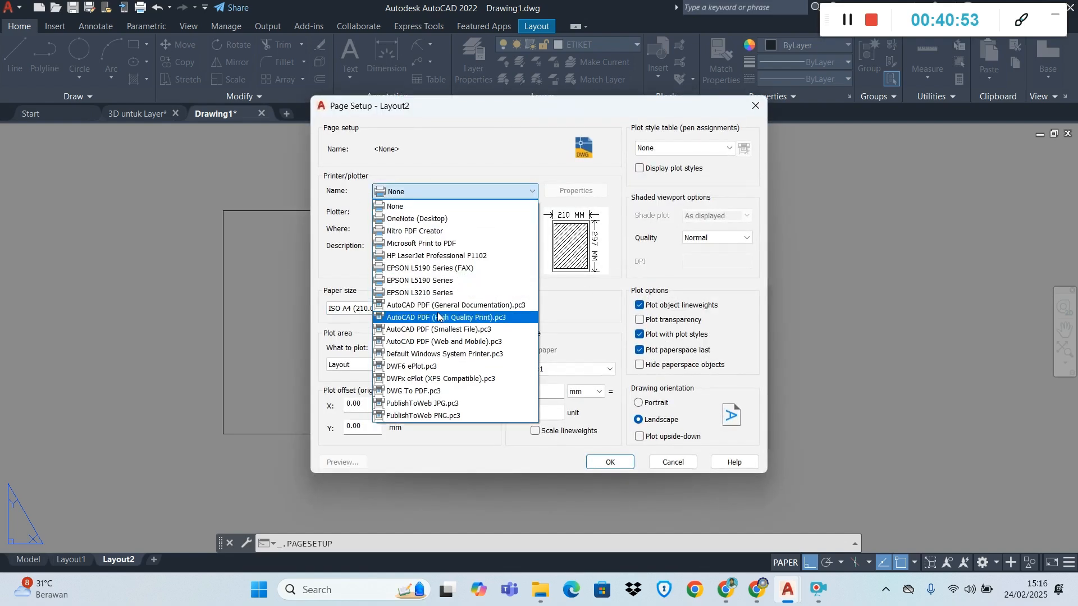
pyautogui.click(462, 321)
pyautogui.click(461, 309)
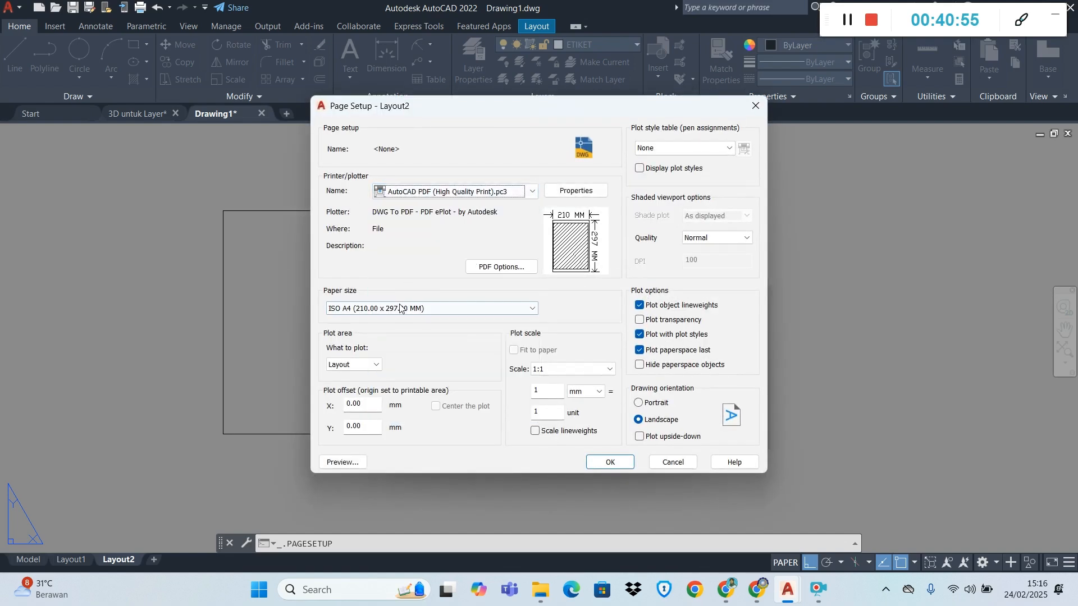
pyautogui.scroll(10, 399, 371)
pyautogui.scroll(8, 400, 370)
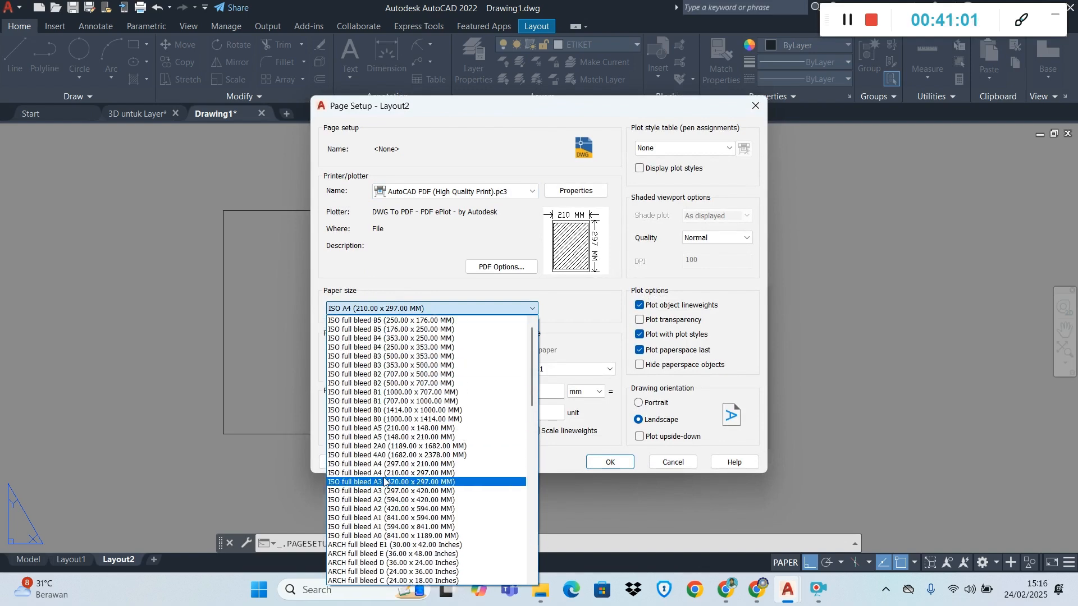
pyautogui.click(395, 475)
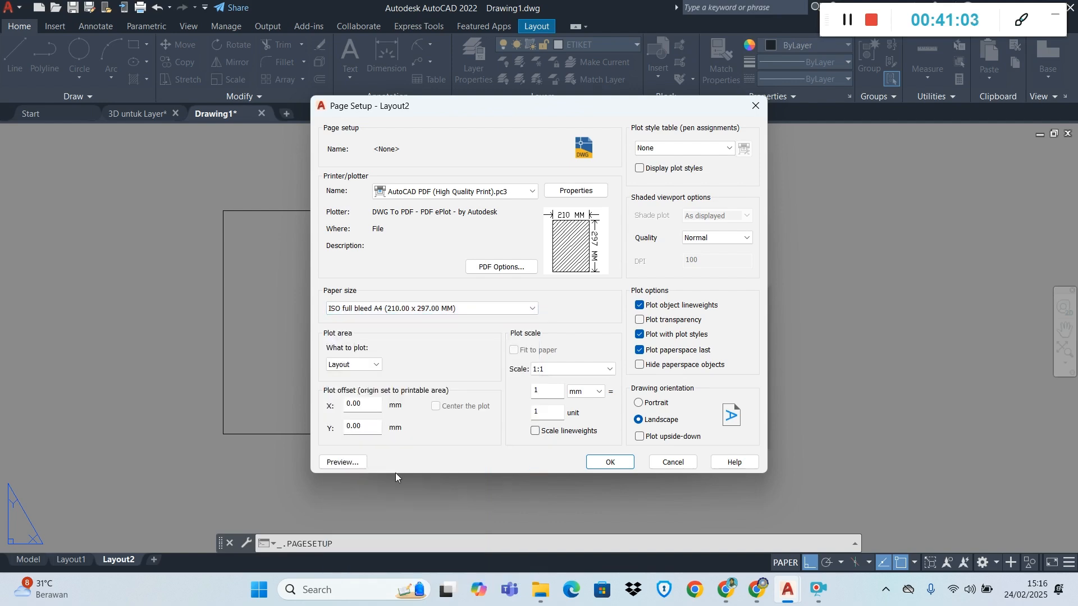
# Set Layout2's plot area to a window around the 210 by 297 rectangle, with Portrait orientation, and apply the page setup
pyautogui.click(353, 365)
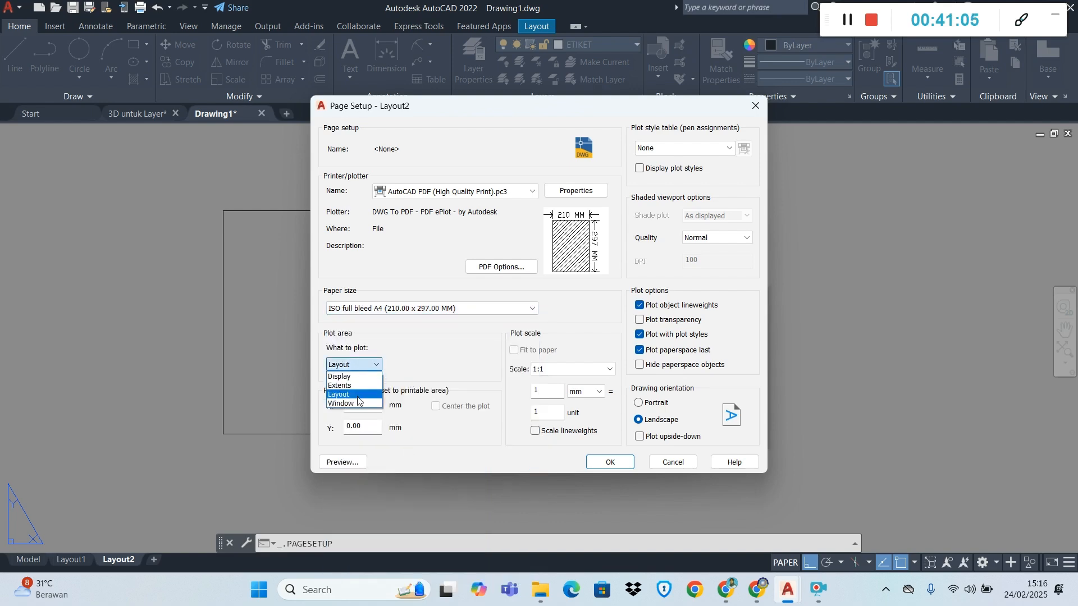
pyautogui.click(359, 403)
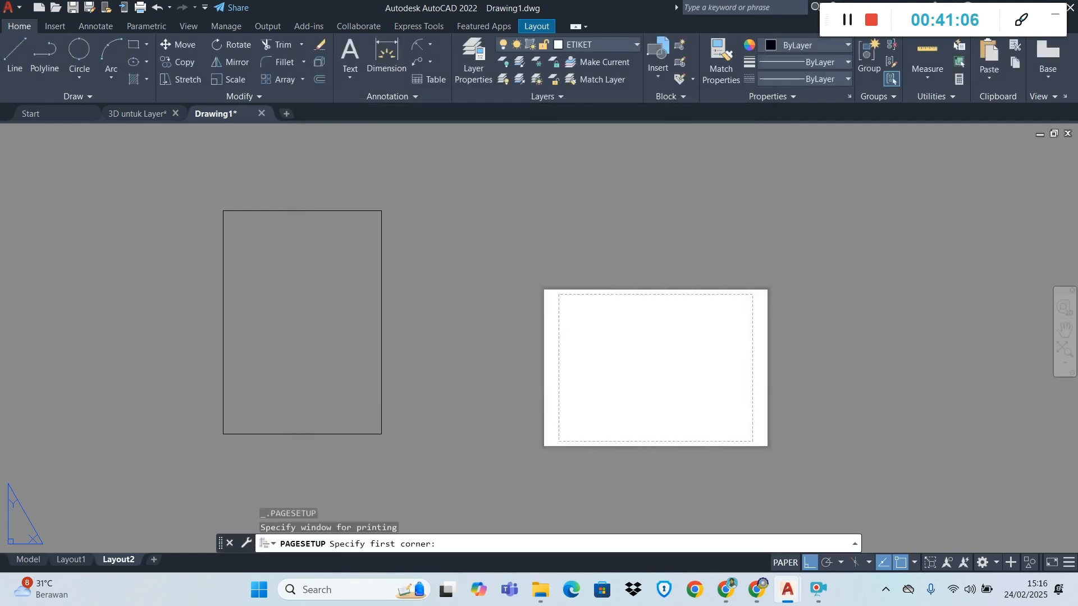
pyautogui.click(223, 210)
pyautogui.click(382, 433)
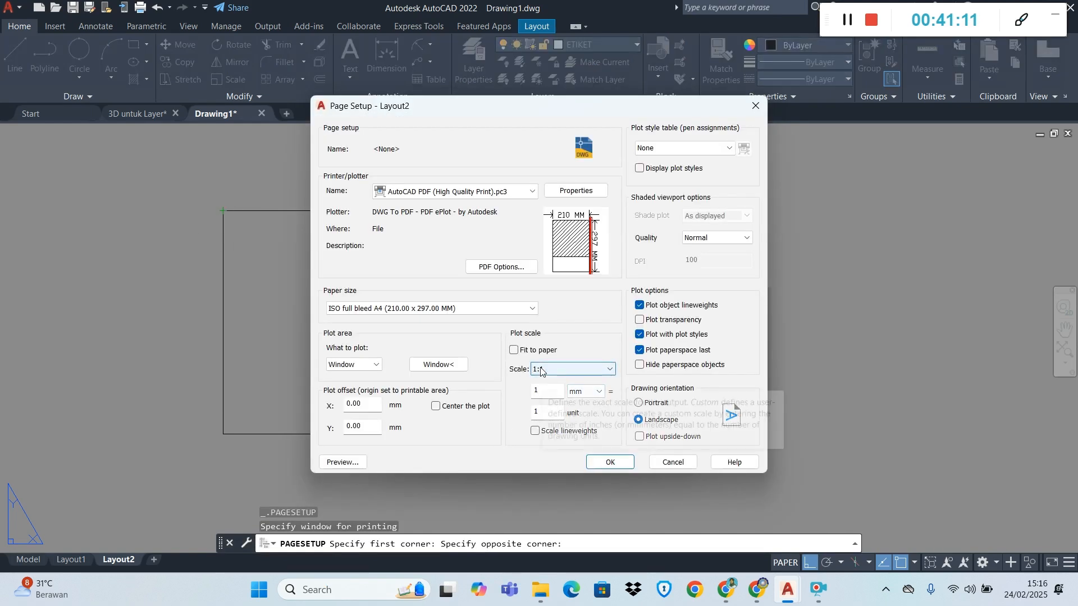
pyautogui.click(639, 404)
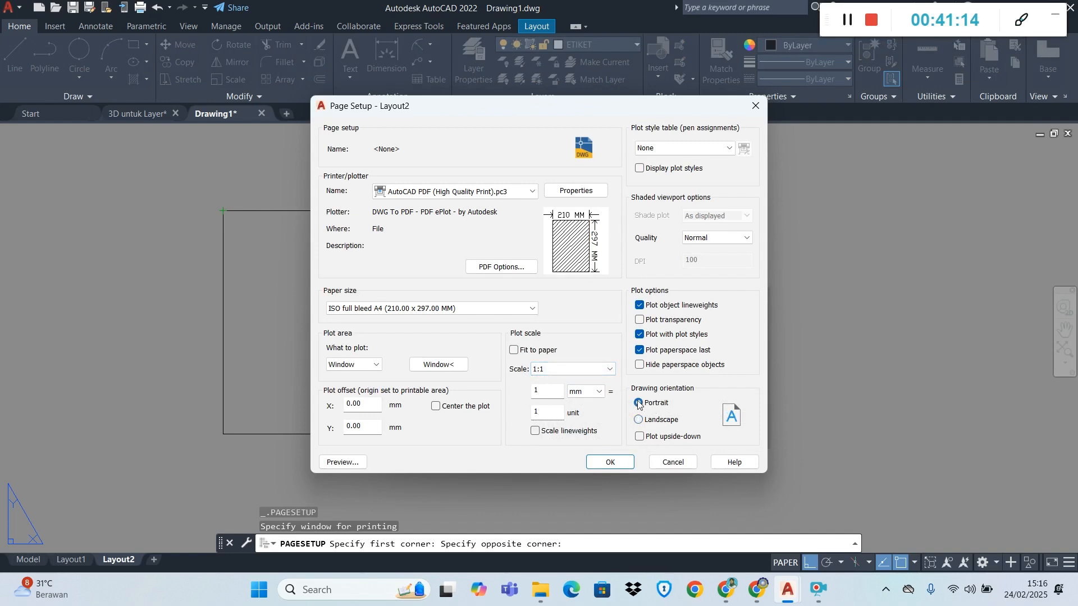
pyautogui.click(610, 462)
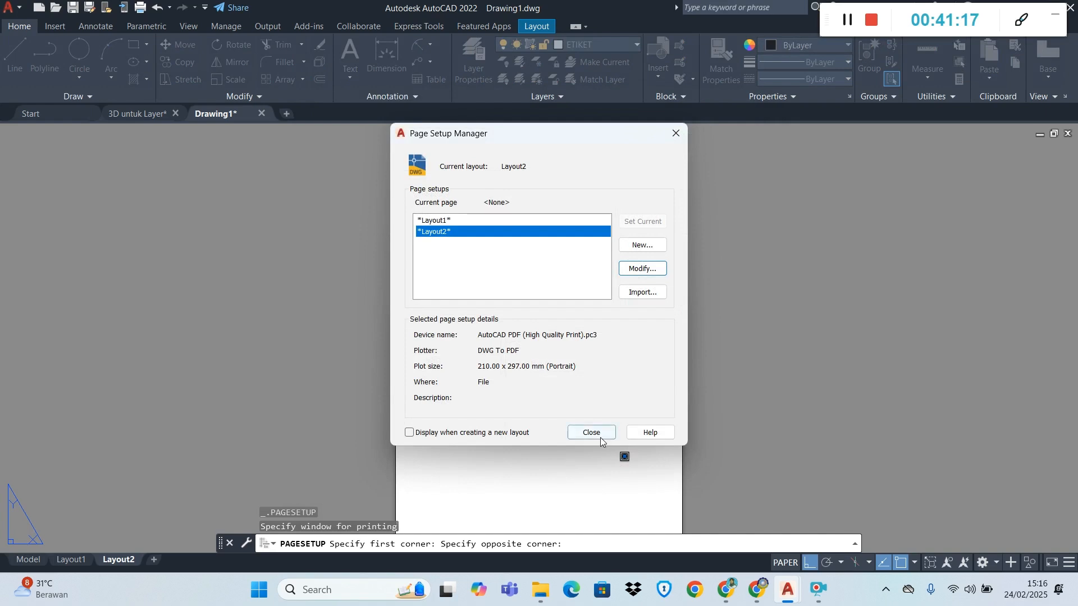
pyautogui.click(591, 433)
# Offset the left edge of the portrait sheet rectangle inward by 20
pyautogui.scroll(-4, 672, 378)
pyautogui.scroll(2, 650, 415)
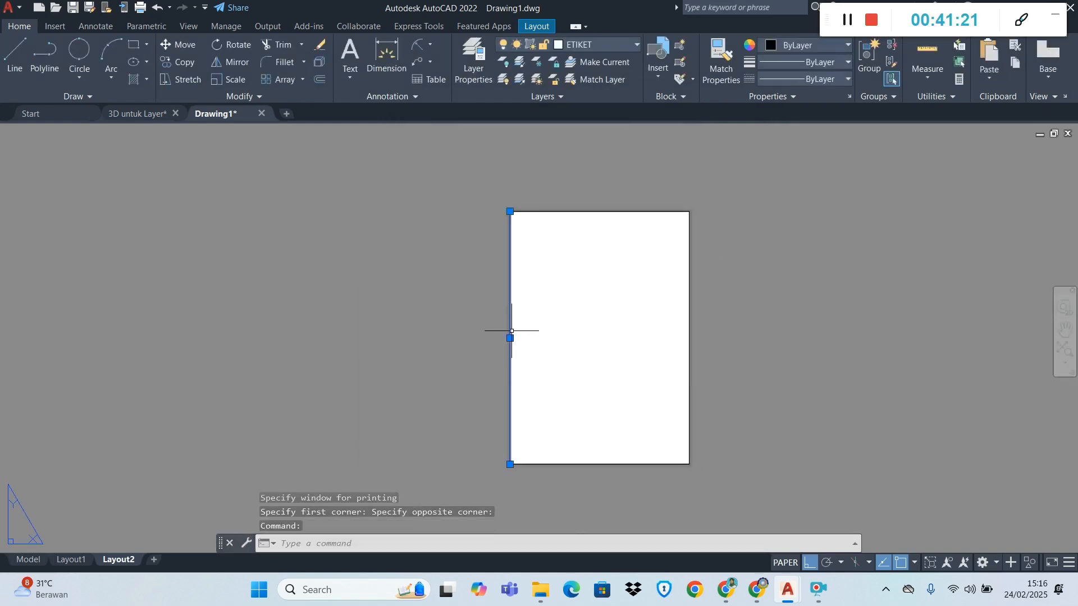
pyautogui.click(320, 79)
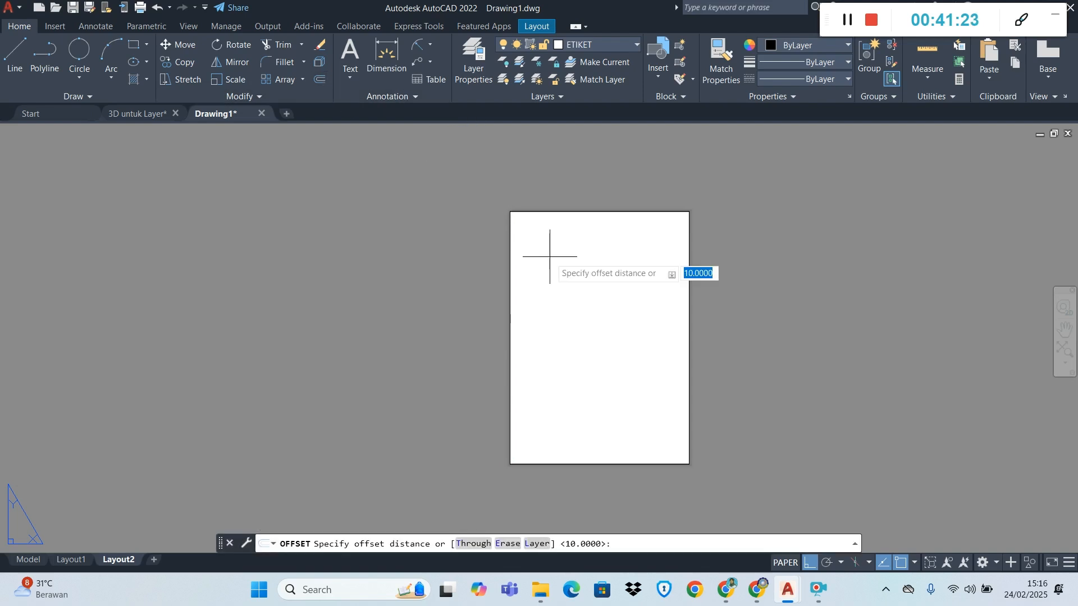
pyautogui.write('20')
pyautogui.press('Return')
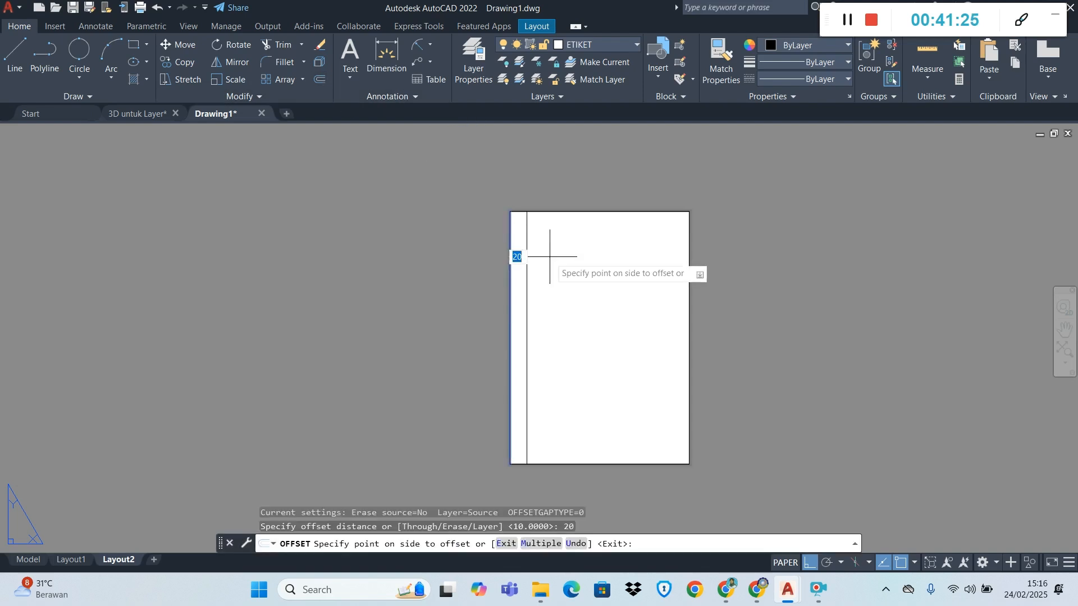
pyautogui.click(550, 259)
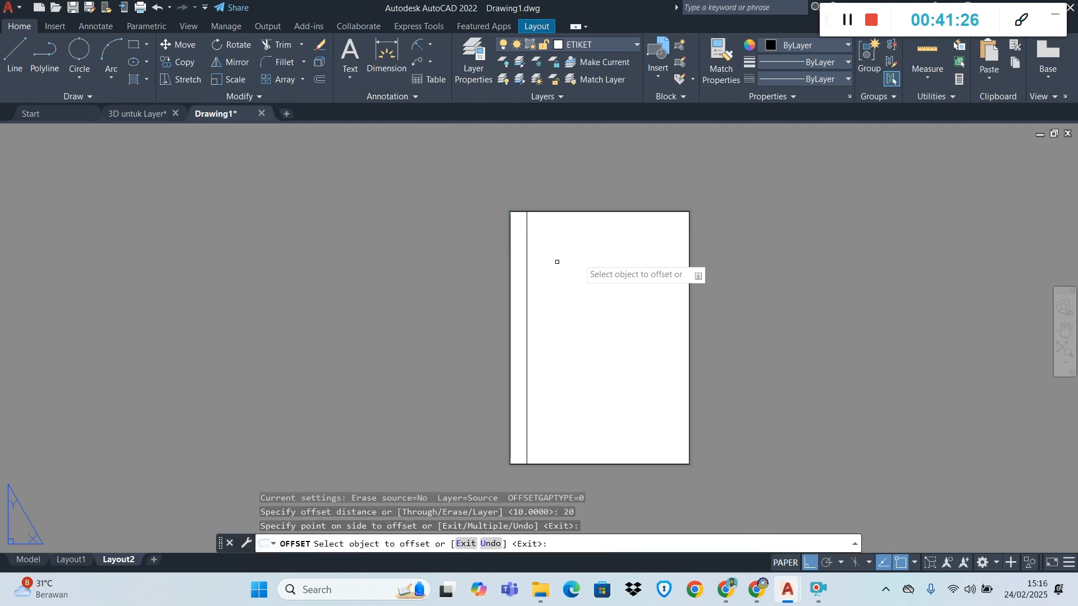
# Offset the top, right and bottom edges of the portrait sheet rectangle inward by 5
pyautogui.click(567, 212)
pyautogui.write('5')
pyautogui.press('Return')
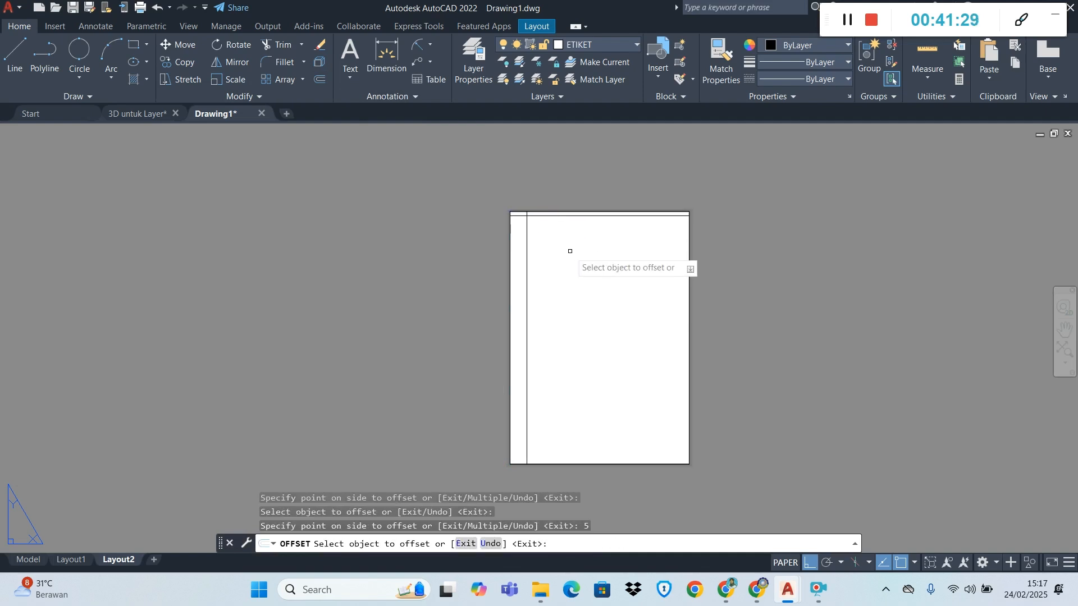
pyautogui.click(690, 323)
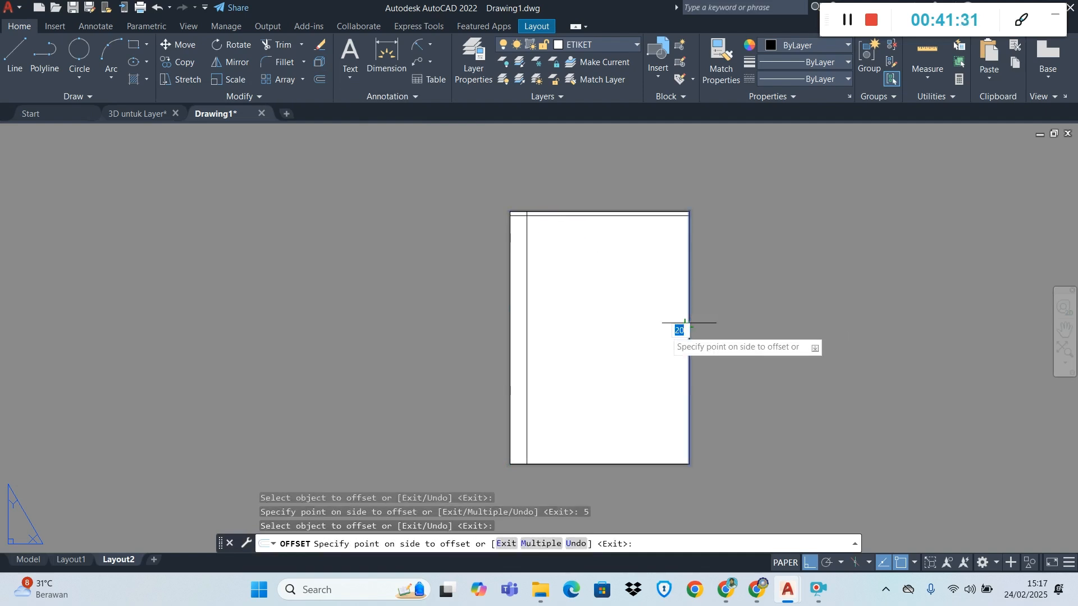
pyautogui.write('5')
pyautogui.press('Return')
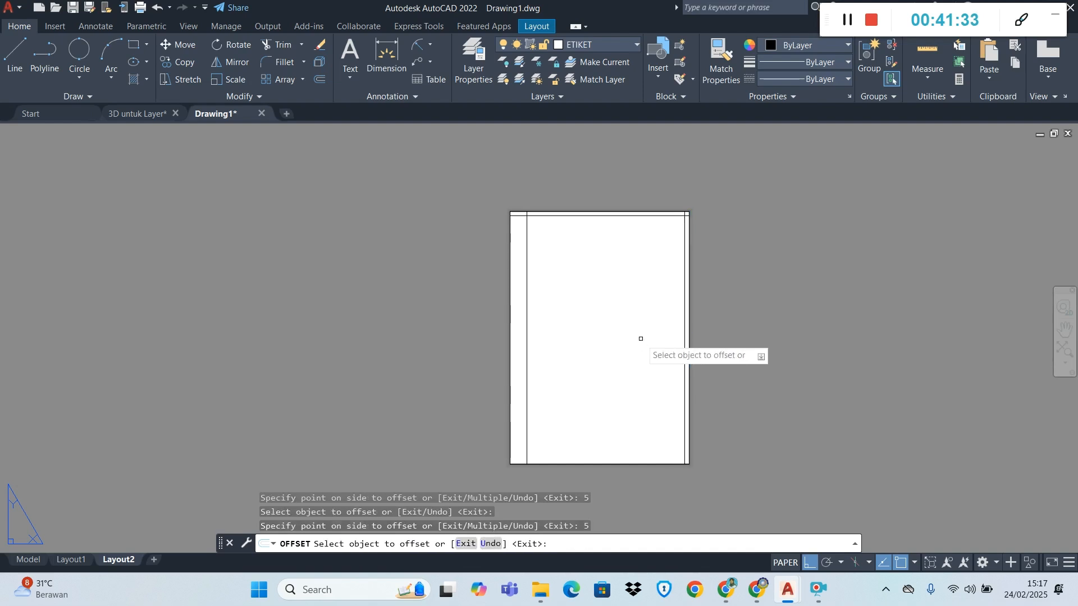
pyautogui.click(577, 465)
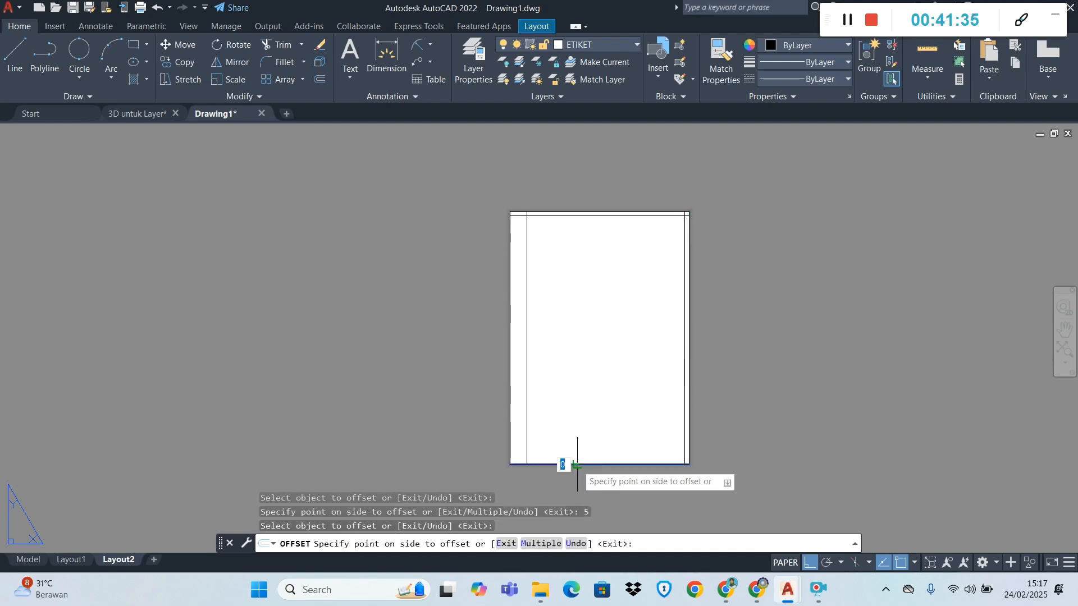
pyautogui.write('5')
pyautogui.press('Return')
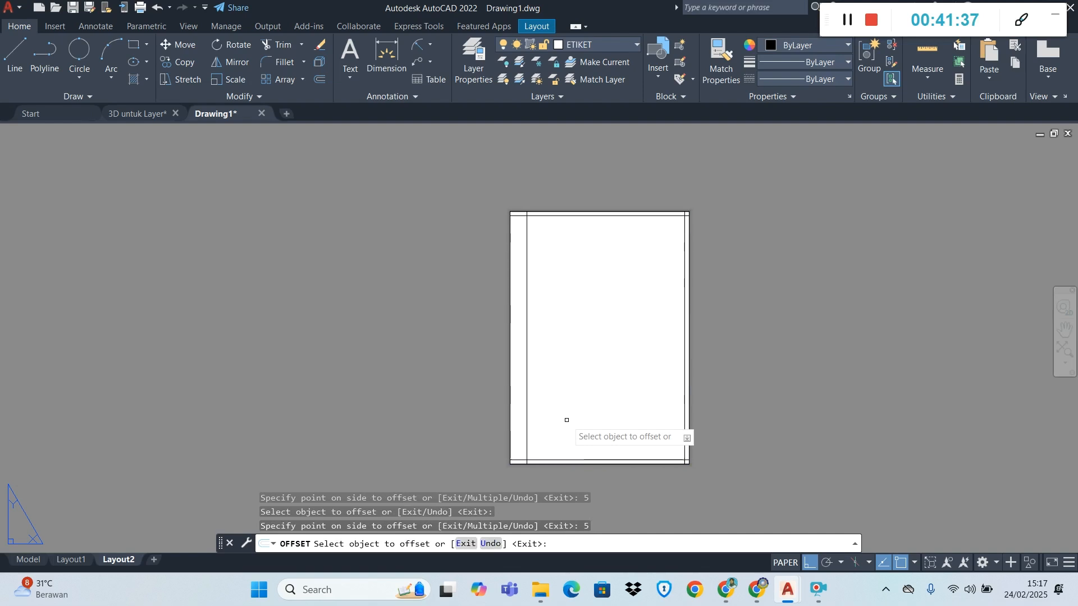
# Trim the overhanging border line ends at the two top corners of the portrait sheet
pyautogui.scroll(5, 523, 217)
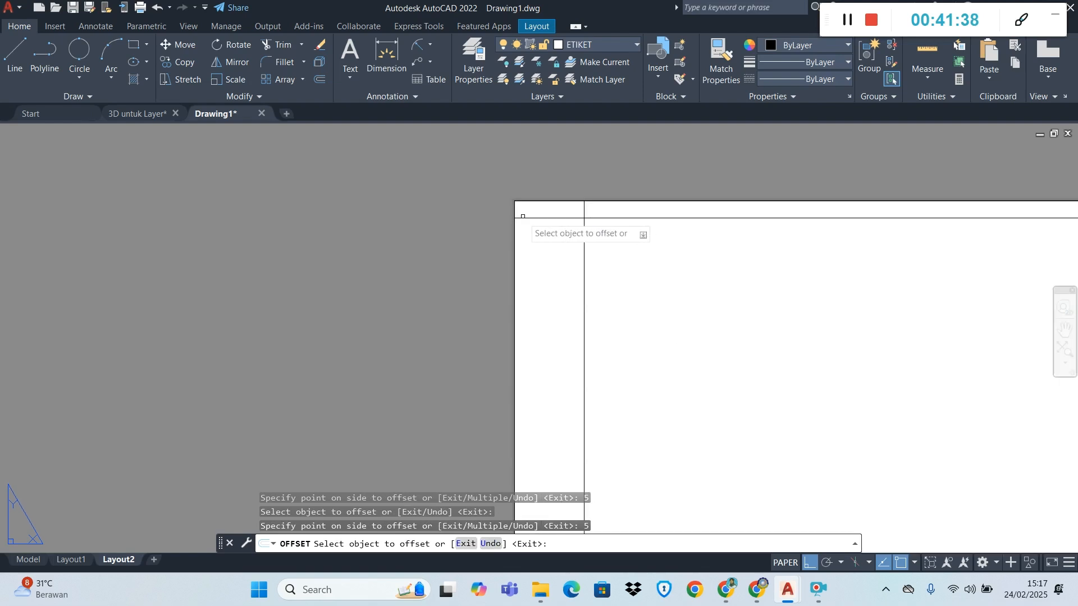
pyautogui.click(286, 50)
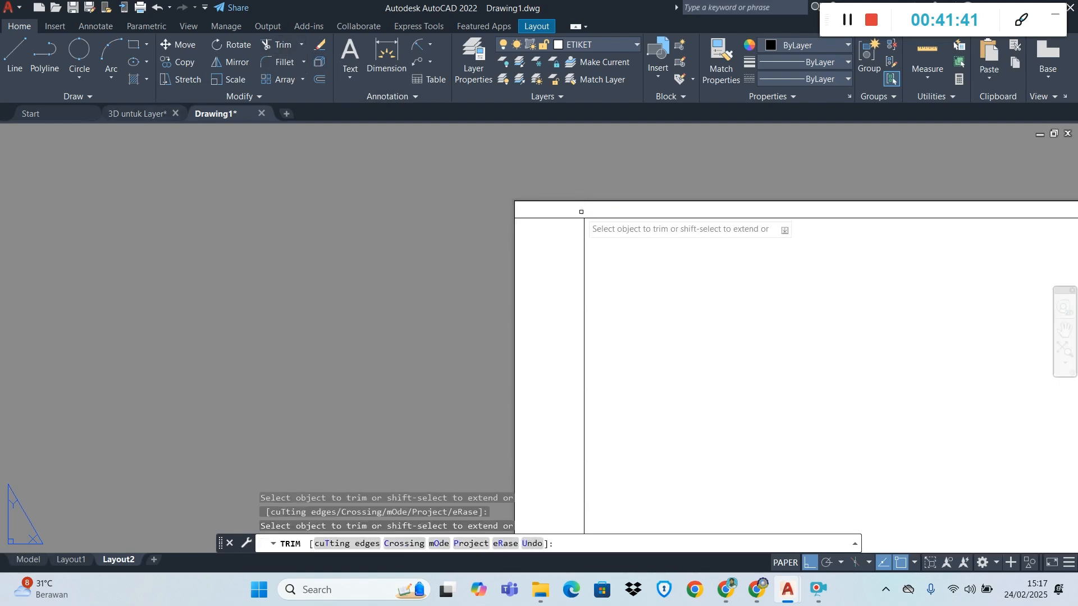
pyautogui.scroll(-8, 601, 290)
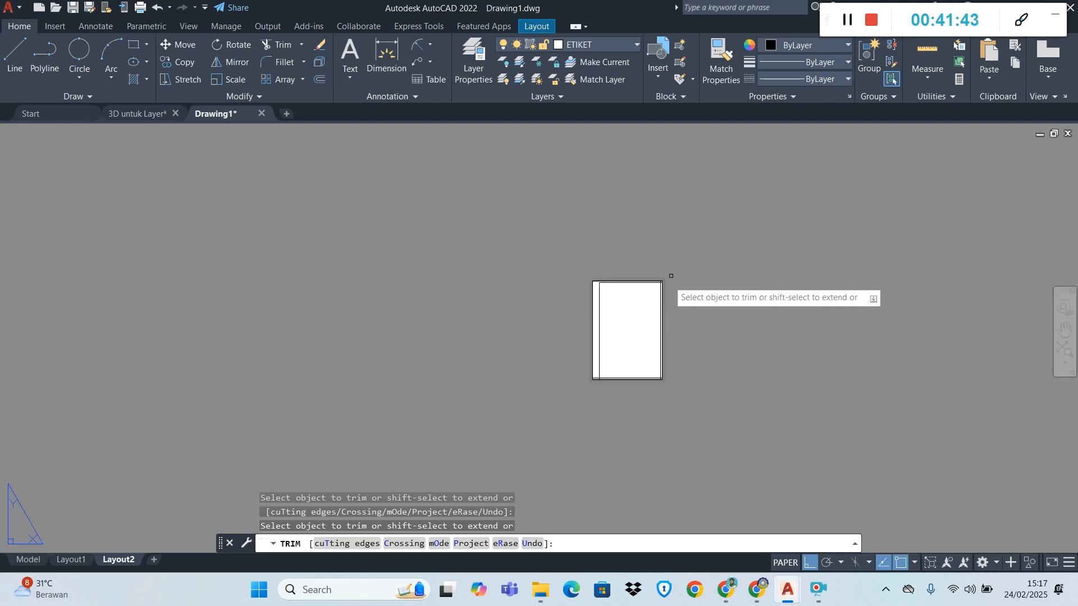
pyautogui.scroll(8, 671, 275)
pyautogui.click(507, 212)
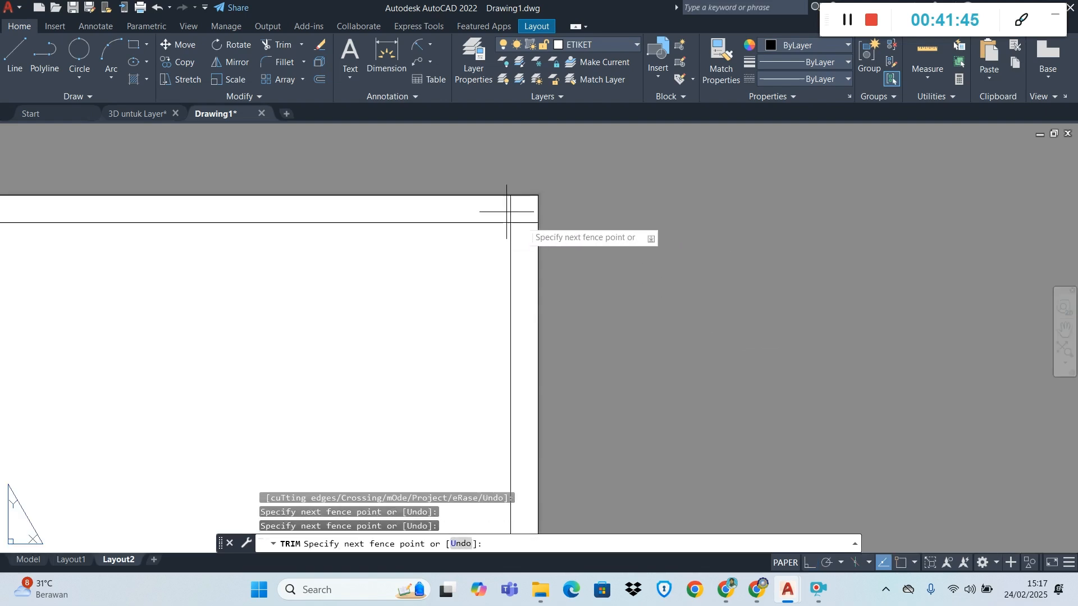
pyautogui.click(531, 232)
pyautogui.scroll(-8, 528, 272)
pyautogui.scroll(2, 530, 522)
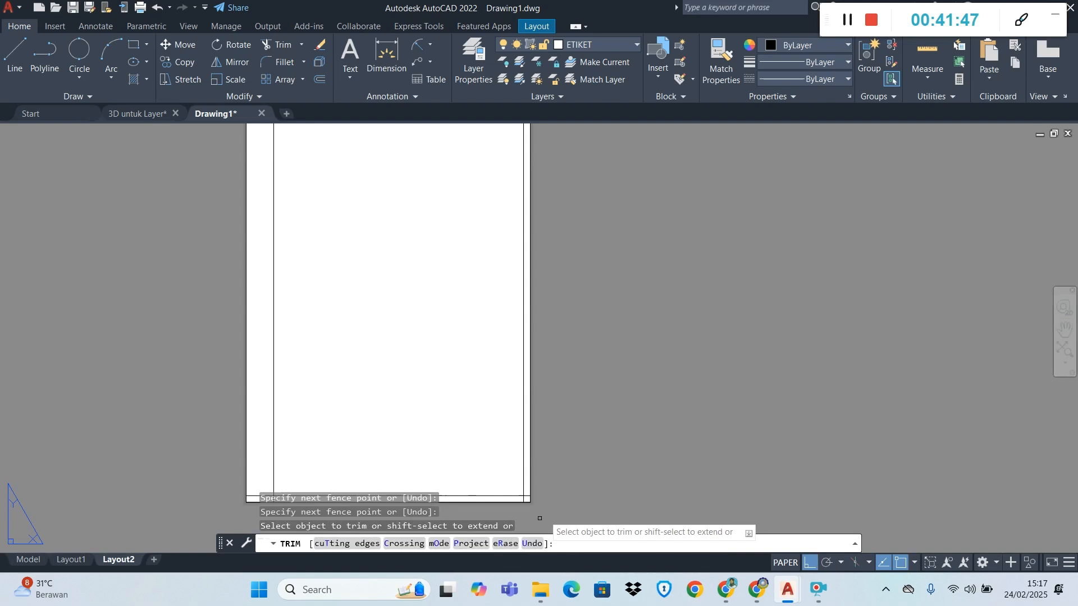
# Trim the overhanging border line ends at the two bottom corners of the portrait sheet and end Trim
pyautogui.scroll(8, 539, 509)
pyautogui.click(356, 396)
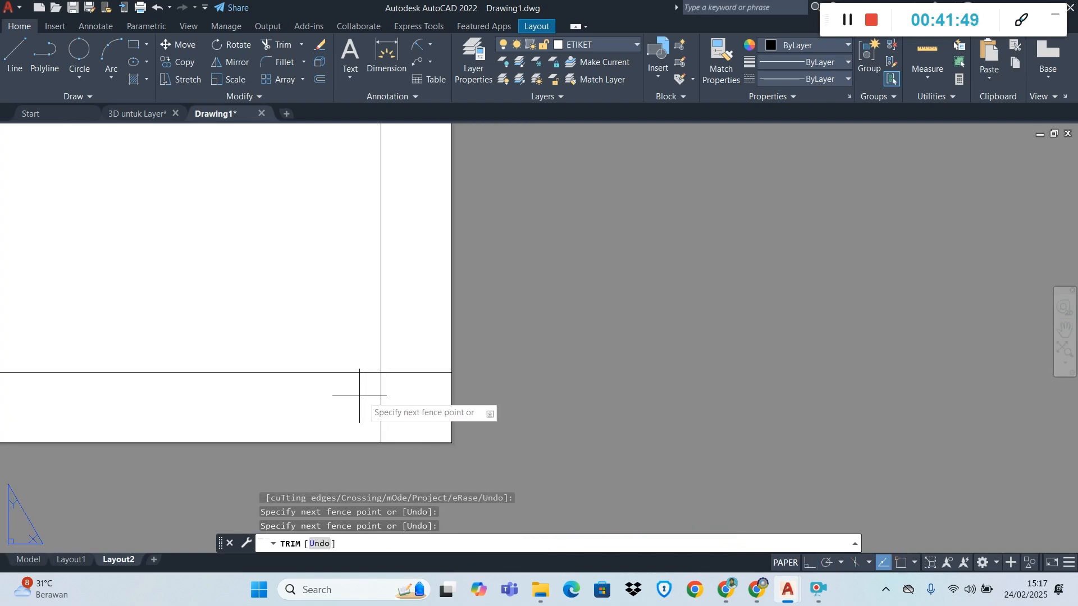
pyautogui.click(415, 368)
pyautogui.scroll(-7, 399, 393)
pyautogui.scroll(-5, 114, 400)
pyautogui.scroll(5, 54, 384)
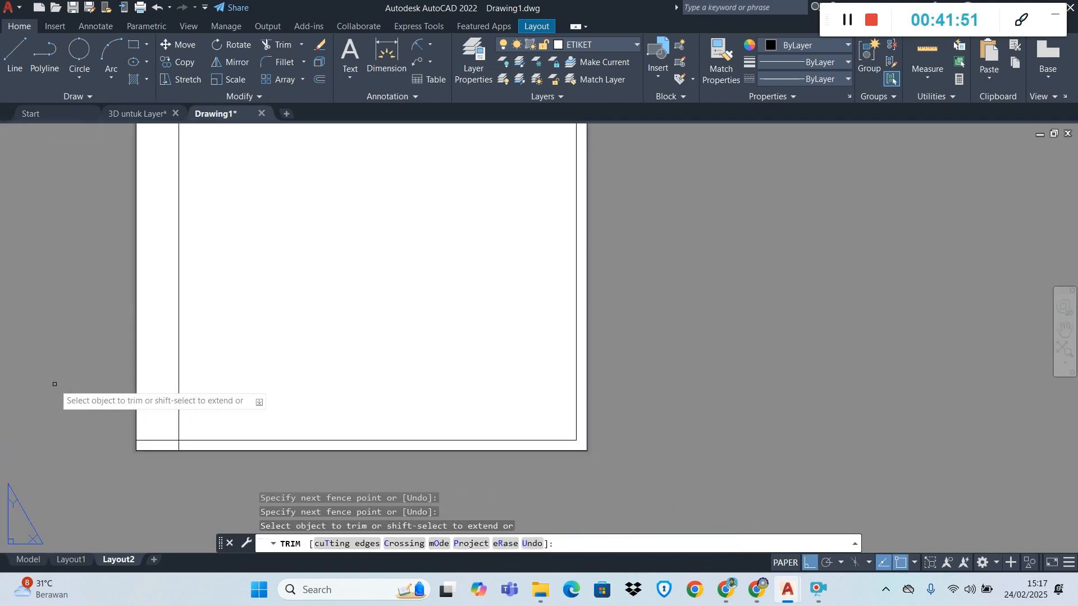
pyautogui.scroll(4, 54, 384)
pyautogui.scroll(-6, 300, 435)
pyautogui.scroll(8, 319, 440)
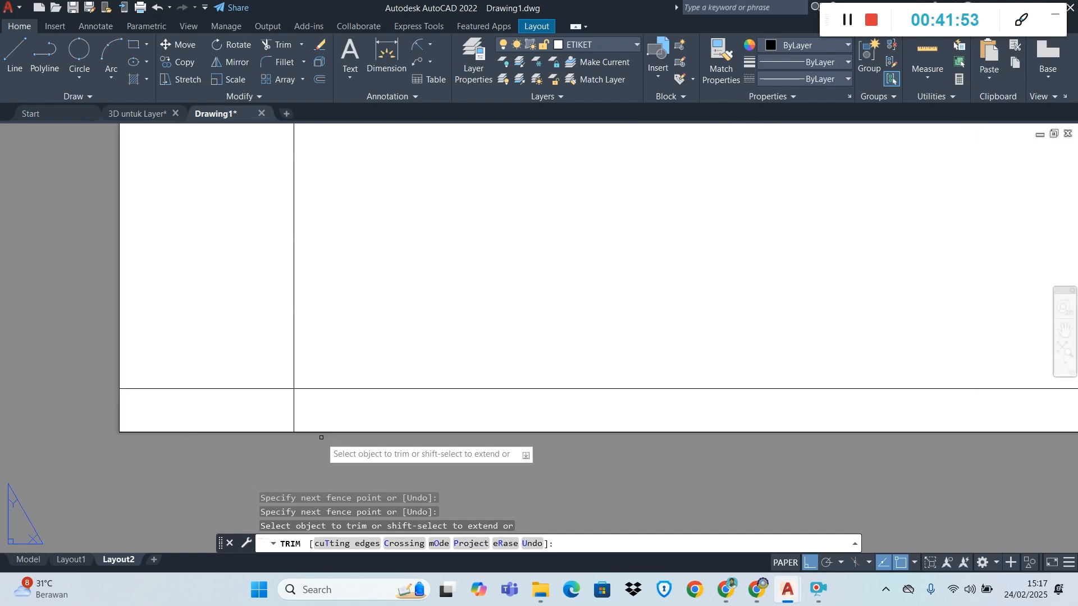
pyautogui.click(300, 413)
pyautogui.click(267, 379)
pyautogui.press('Escape')
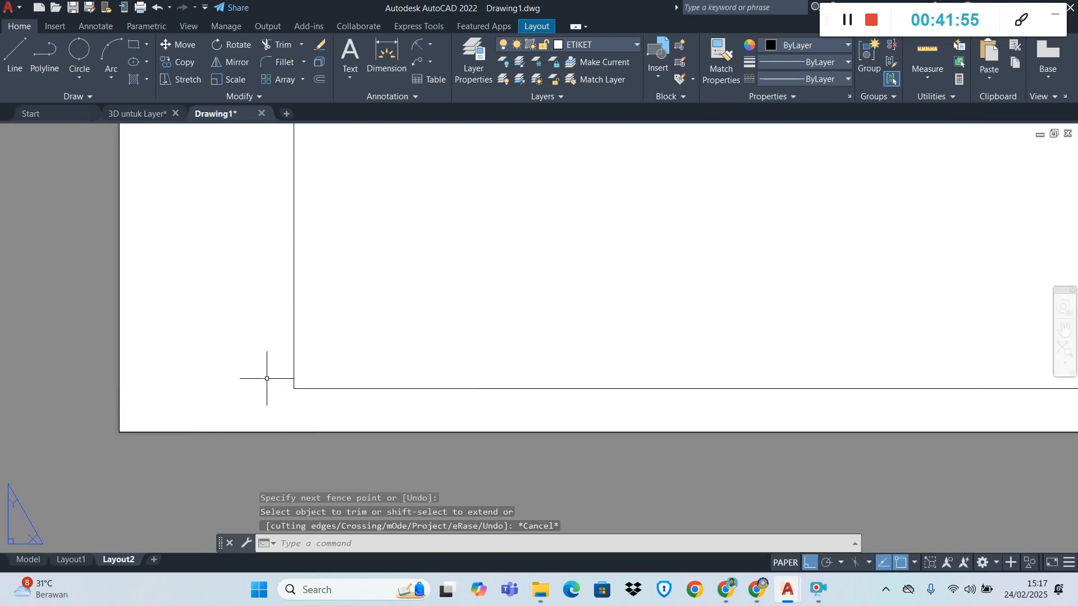
# Switch to the landscape sheet on Layout1
pyautogui.scroll(-6, 267, 378)
pyautogui.scroll(2, 276, 345)
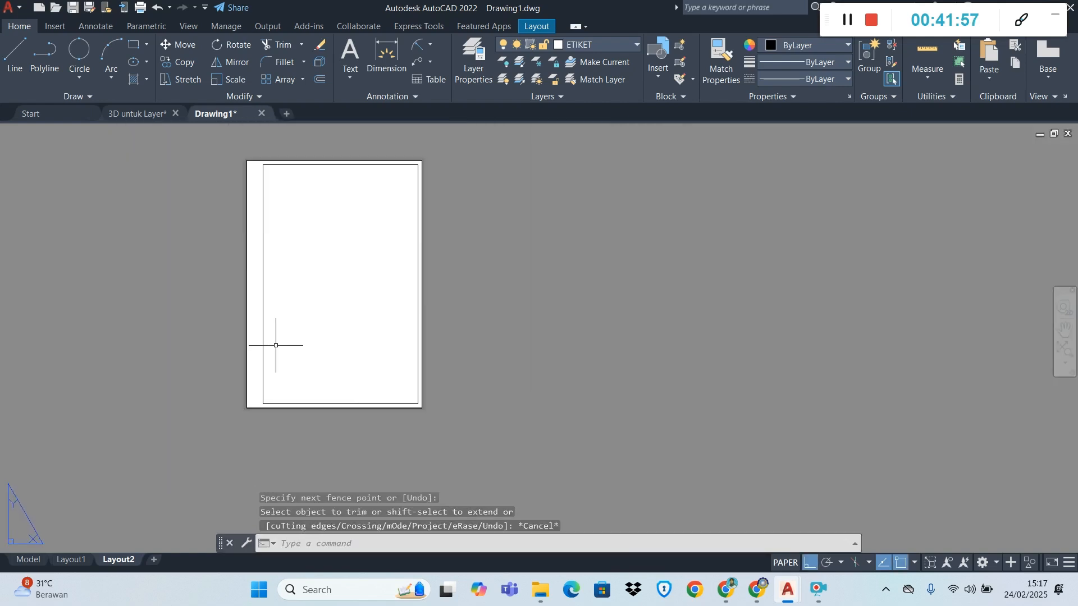
pyautogui.click(71, 560)
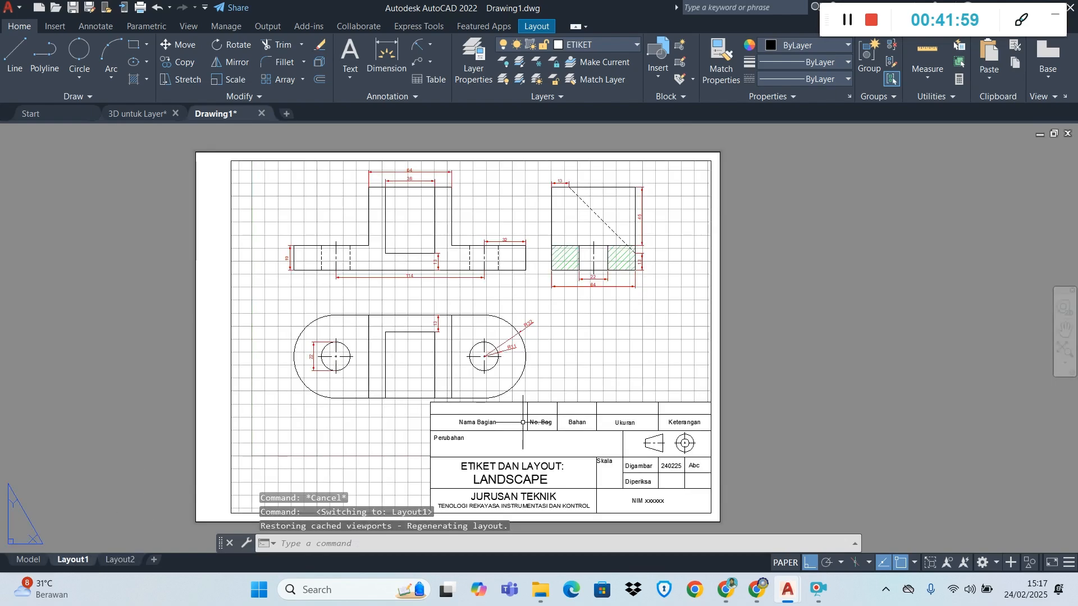
pyautogui.scroll(4, 521, 463)
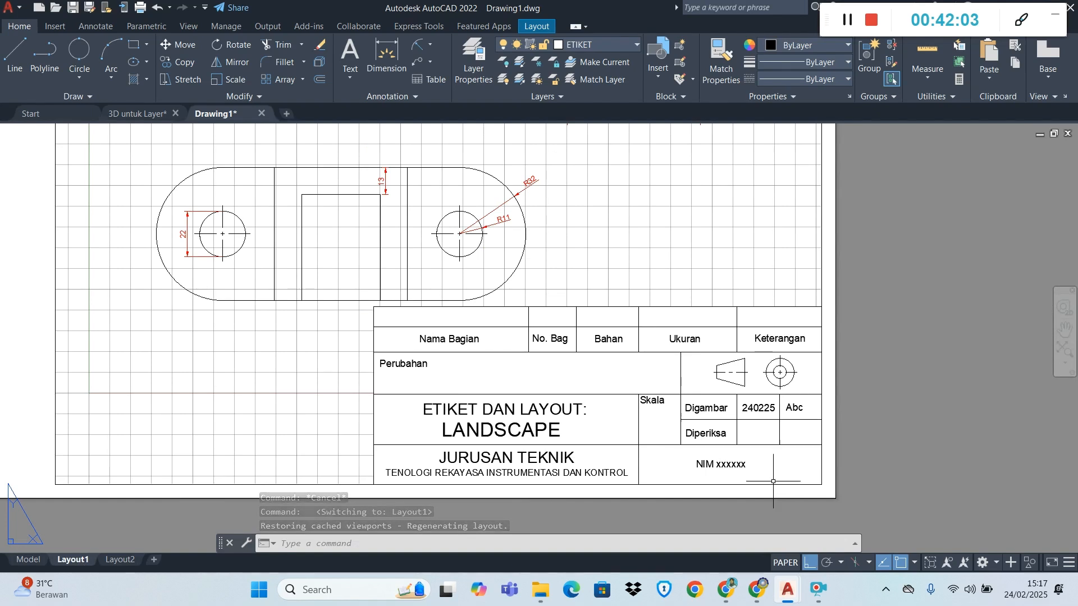
pyautogui.click(361, 303)
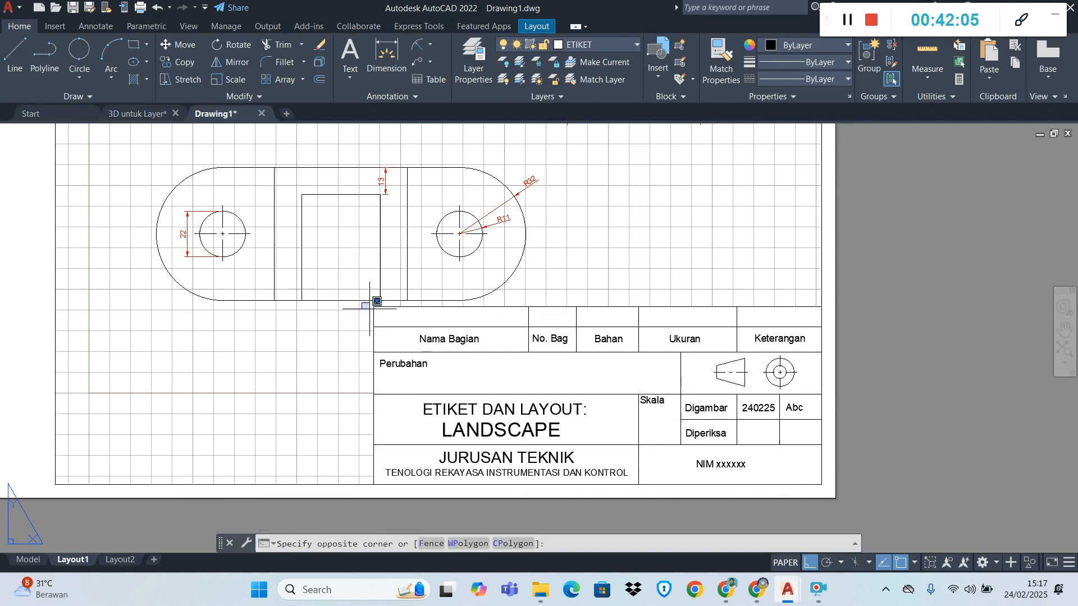
pyautogui.click(826, 491)
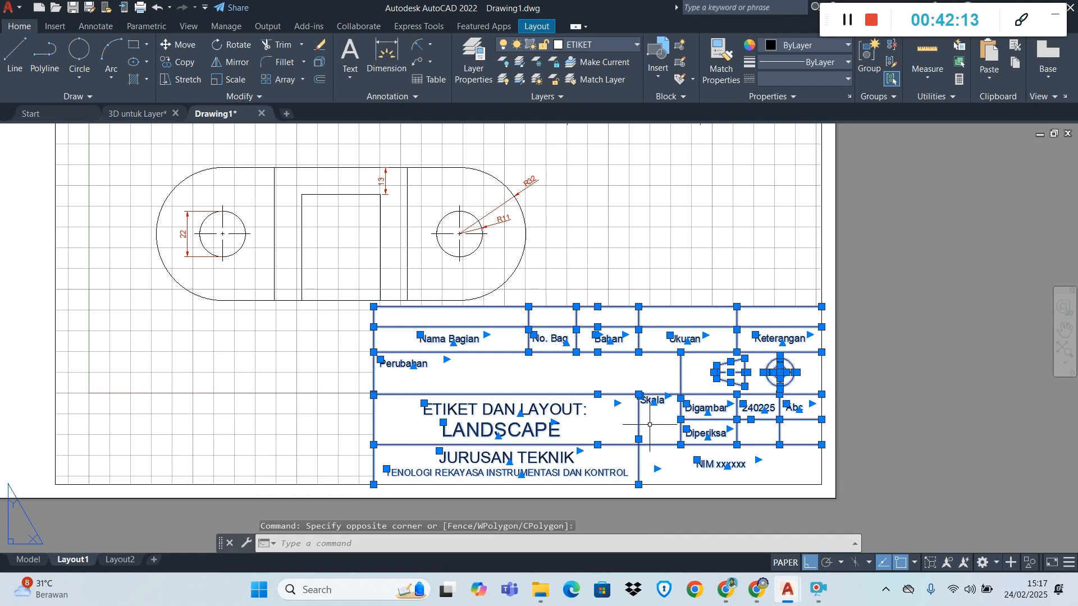
pyautogui.click(190, 62)
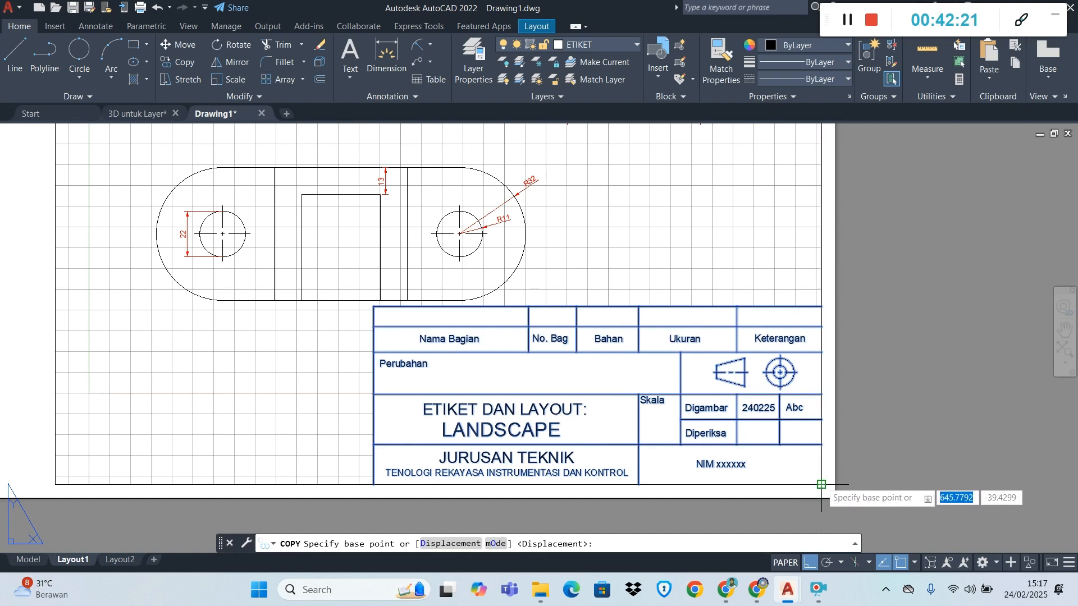
pyautogui.click(820, 484)
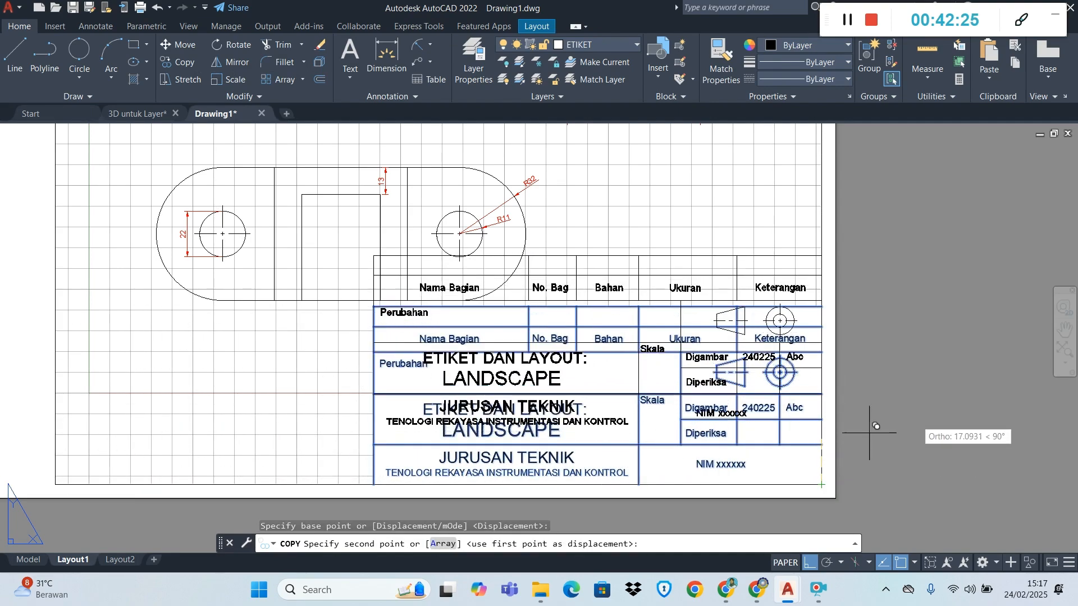
pyautogui.scroll(-5, 898, 438)
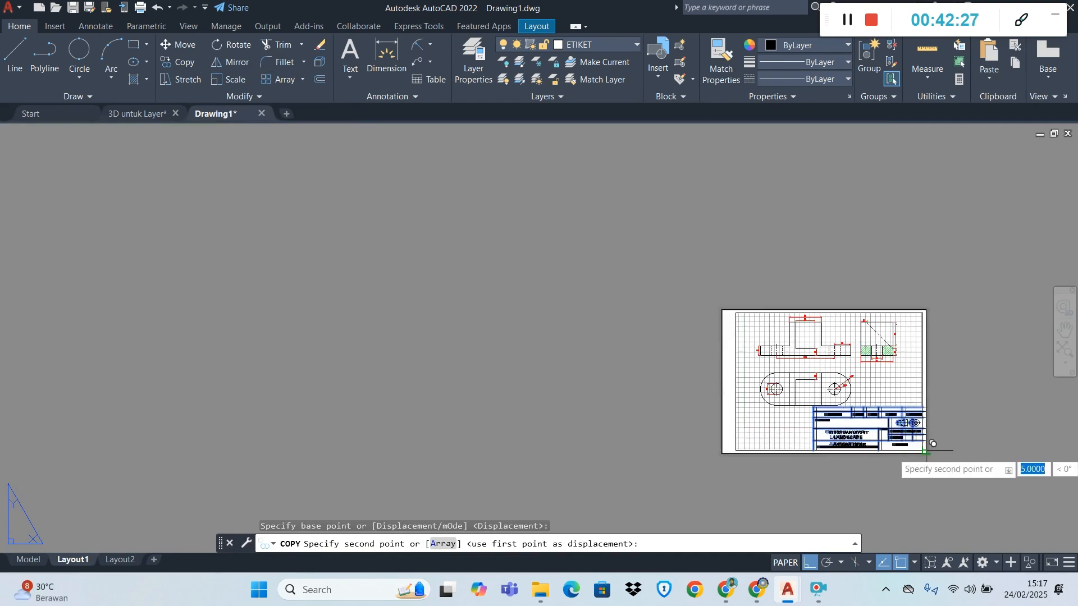
pyautogui.press('Escape')
# Copy the complete title block with its text and projection symbol from Layout1 and paste it beside the portrait sheet on Layout2
pyautogui.scroll(6, 925, 449)
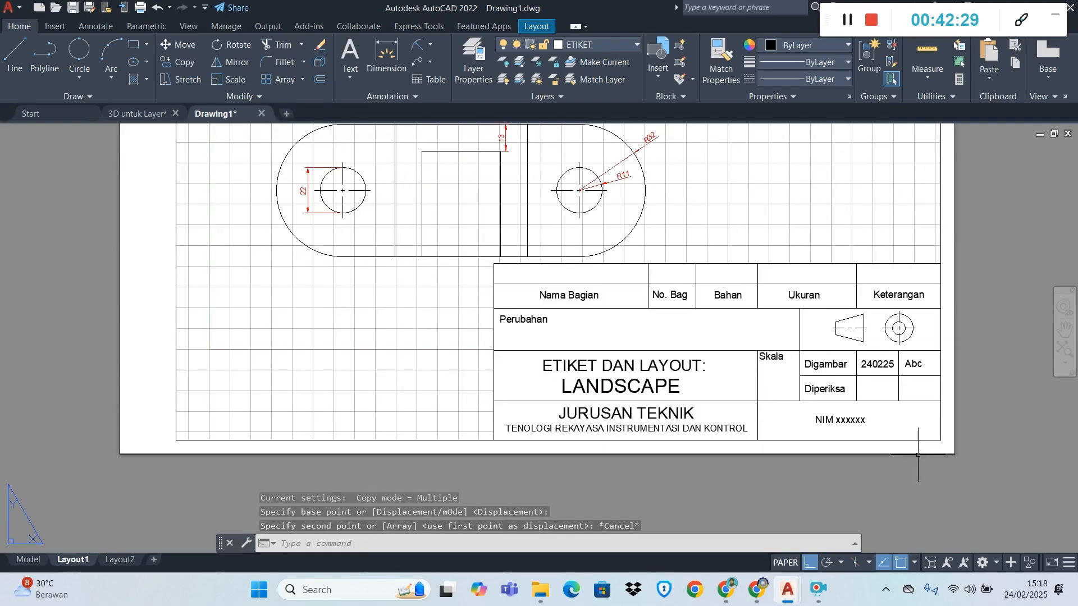
pyautogui.click(489, 258)
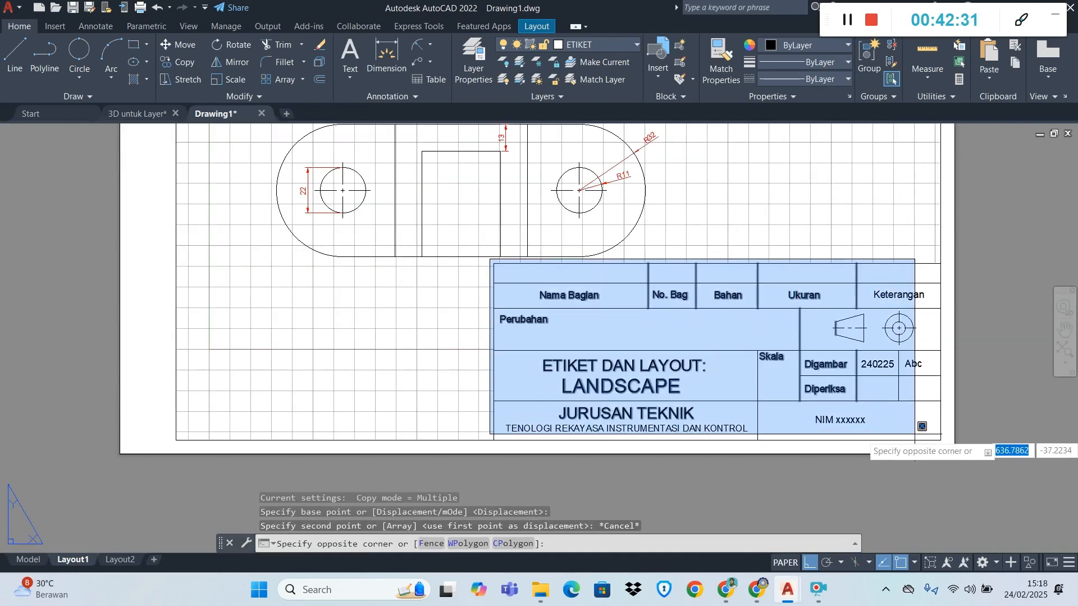
pyautogui.click(946, 443)
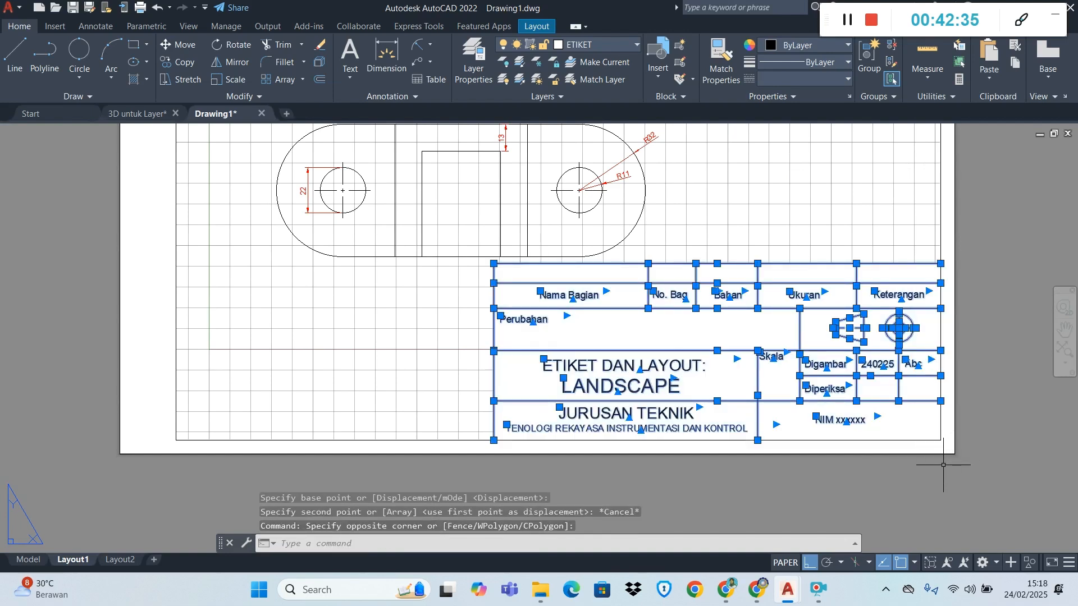
pyautogui.click(118, 560)
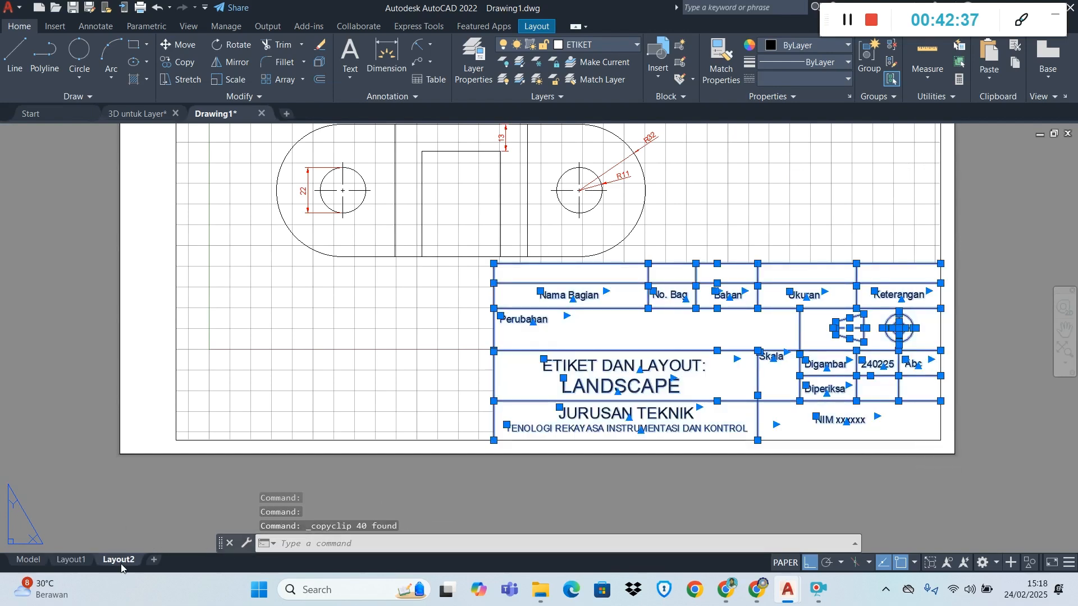
pyautogui.hotkey('ctrl', 'v')
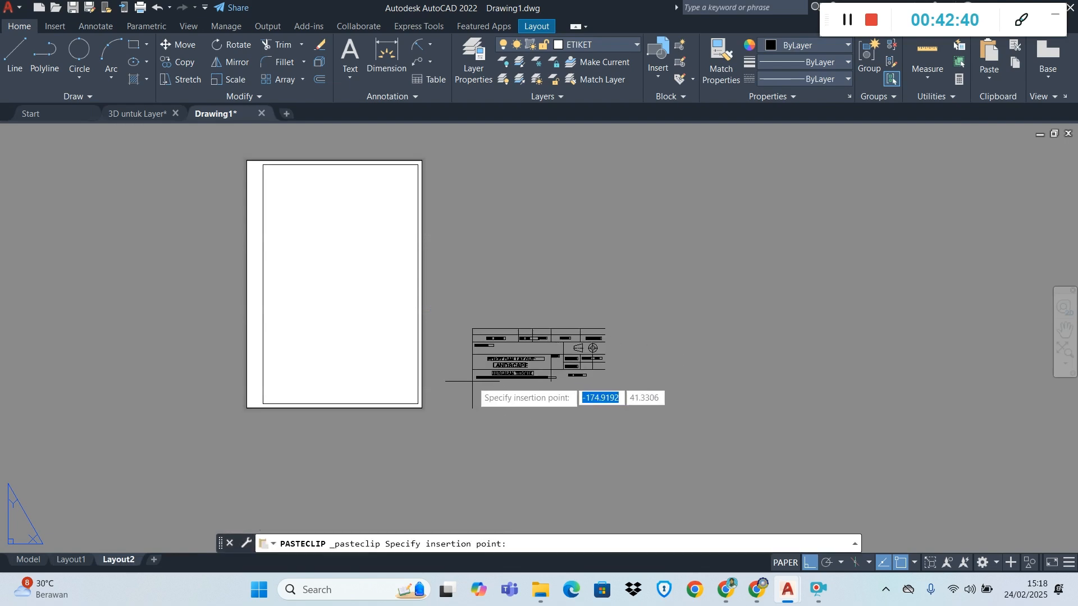
pyautogui.click(573, 409)
pyautogui.scroll(2, 575, 412)
pyautogui.scroll(4, 576, 411)
pyautogui.scroll(-2, 578, 407)
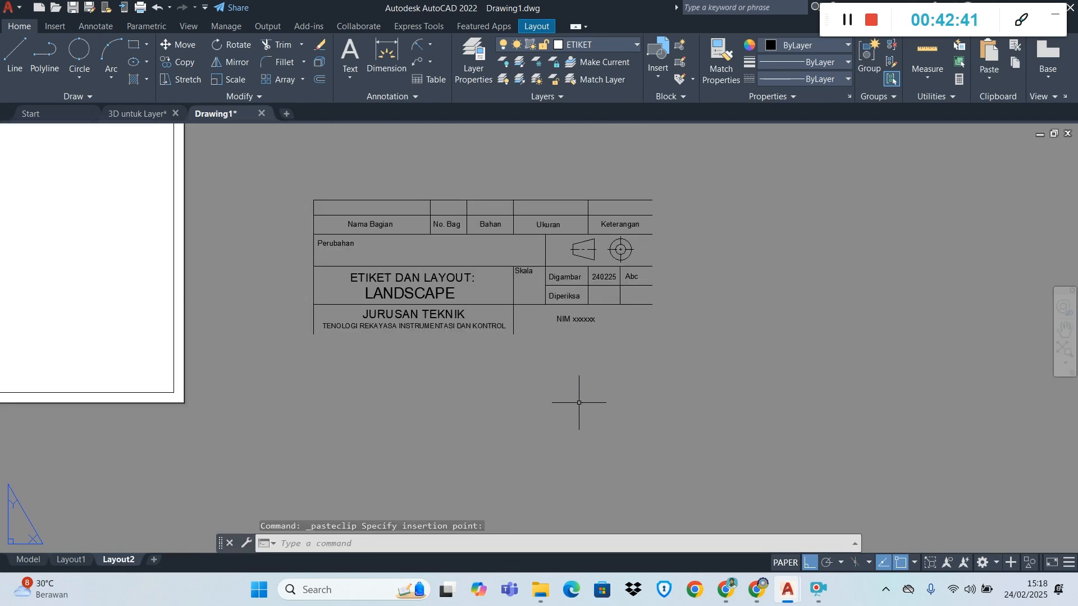
# Draw two helper lines along the pasted title block's bottom and right edges, crossing at its open bottom-right corner and extending past it
pyautogui.click(14, 55)
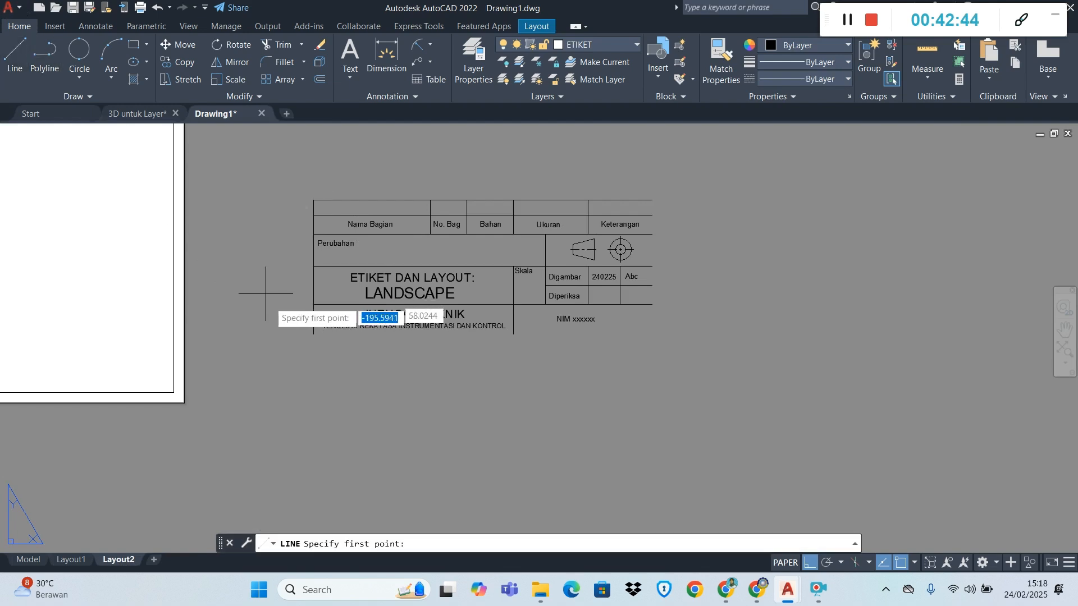
pyautogui.click(313, 335)
pyautogui.click(745, 359)
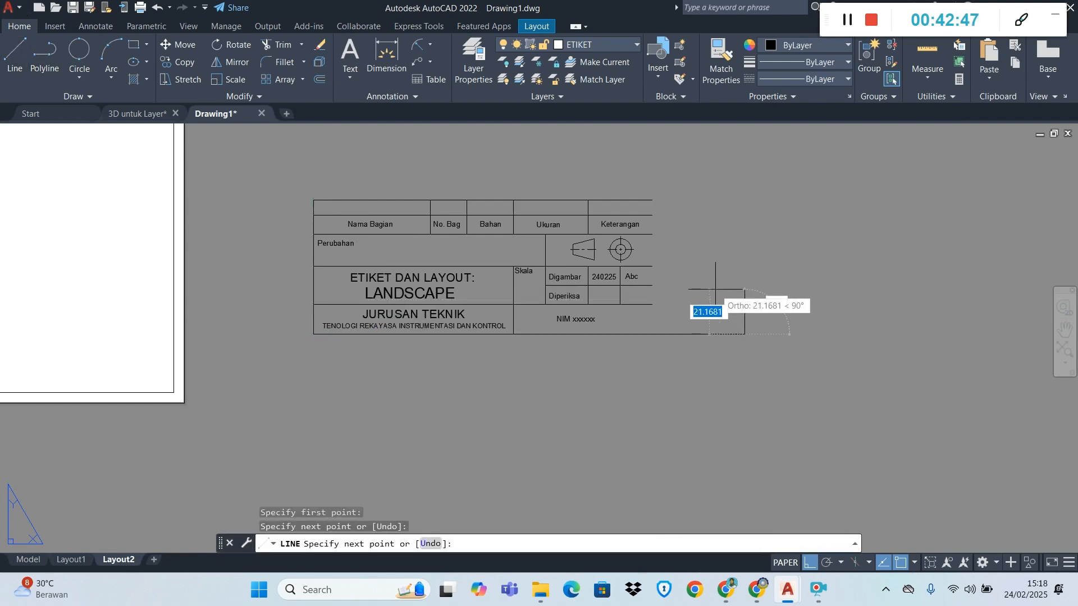
pyautogui.press('Return')
pyautogui.press('Return')
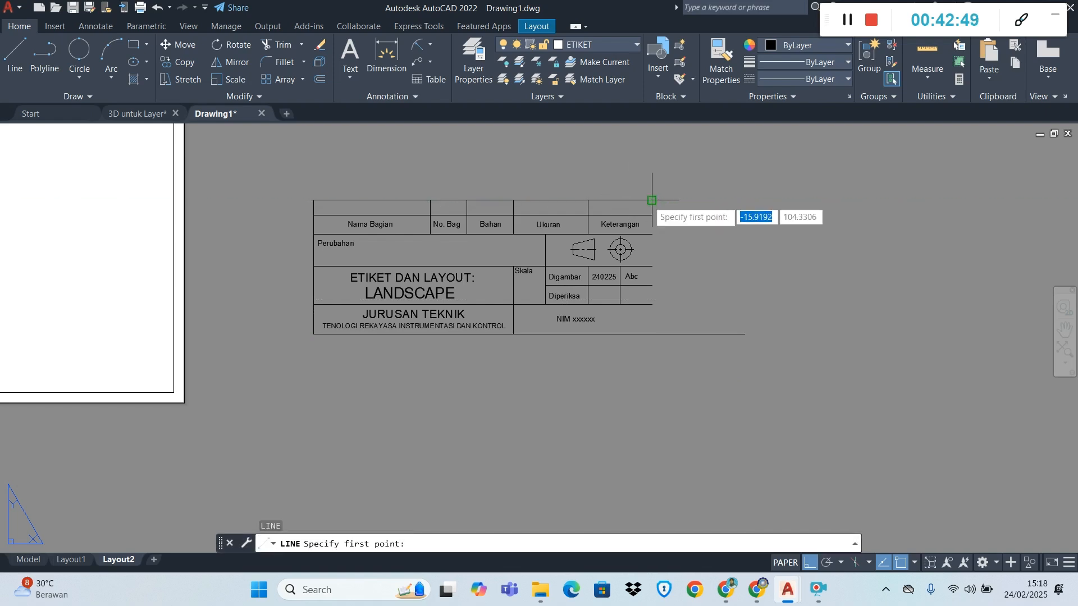
pyautogui.click(647, 195)
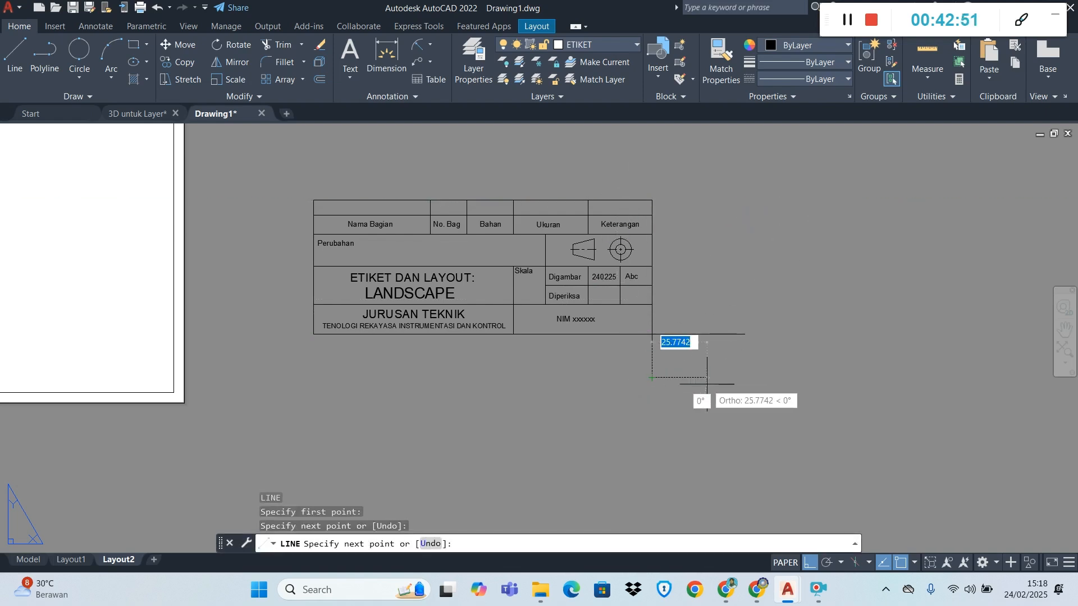
pyautogui.press('Escape')
# Move the pasted title block by its bottom-right corner onto the inner border's bottom-right corner on the portrait sheet, leaving the helper lines behind
pyautogui.click(276, 183)
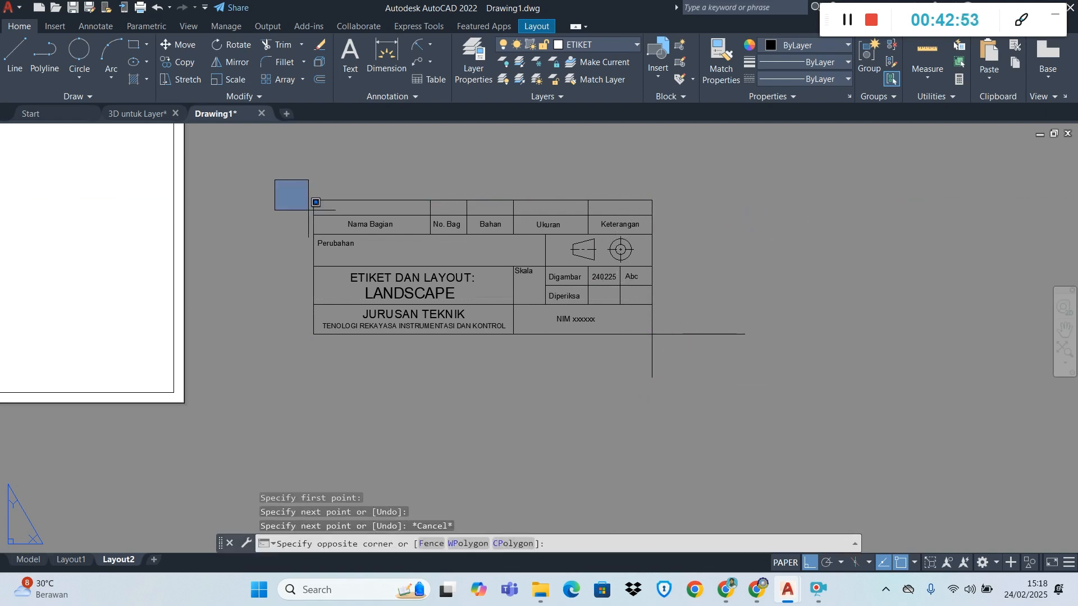
pyautogui.click(679, 334)
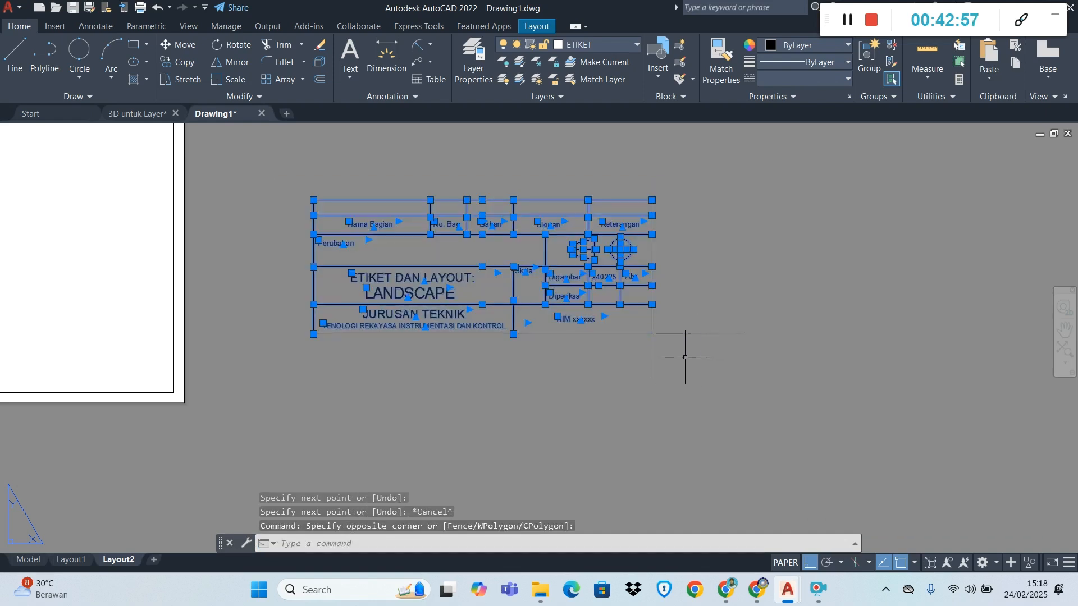
pyautogui.click(183, 45)
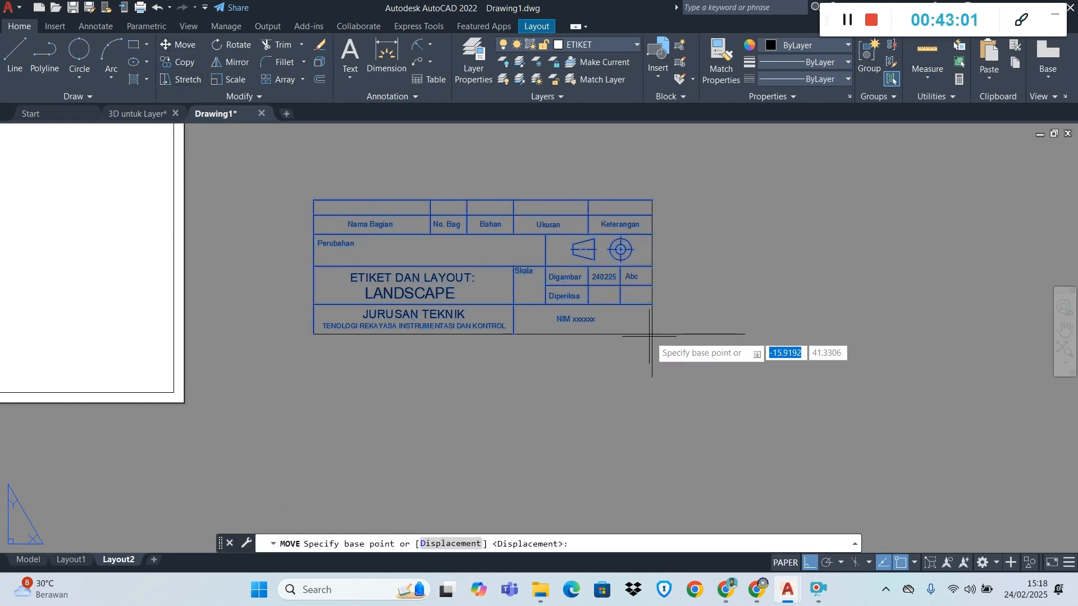
pyautogui.click(652, 335)
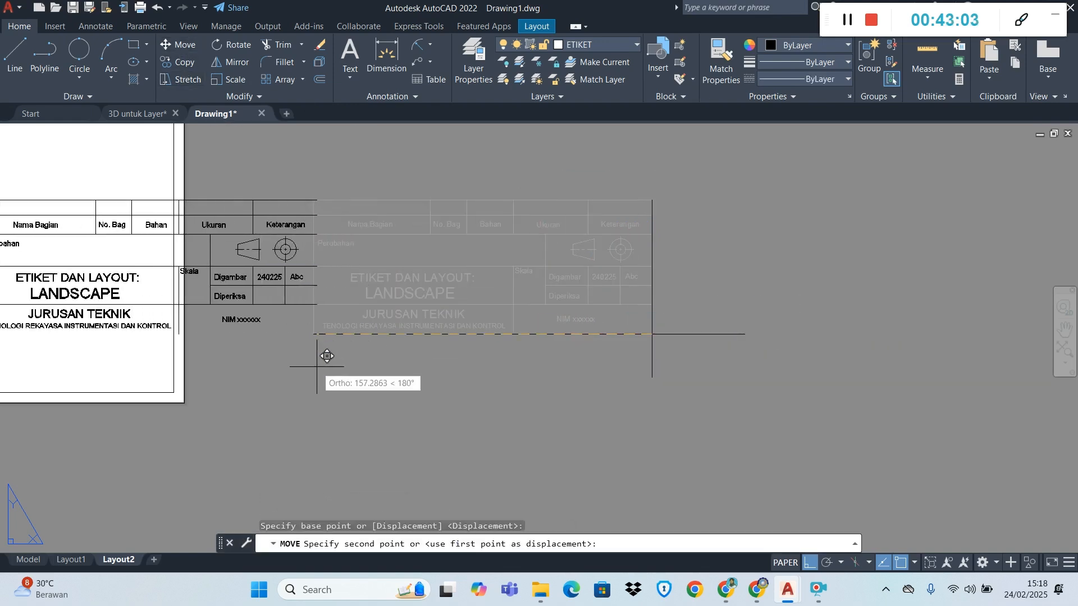
pyautogui.click(173, 392)
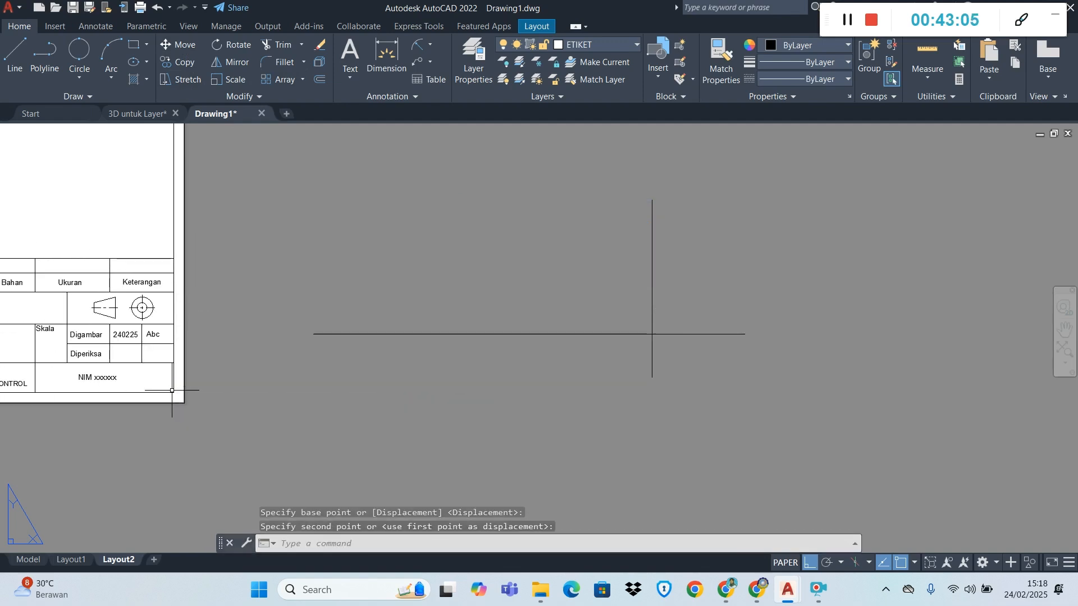
# Erase the two leftover crossing helper lines beside the portrait sheet
pyautogui.scroll(-3, 310, 349)
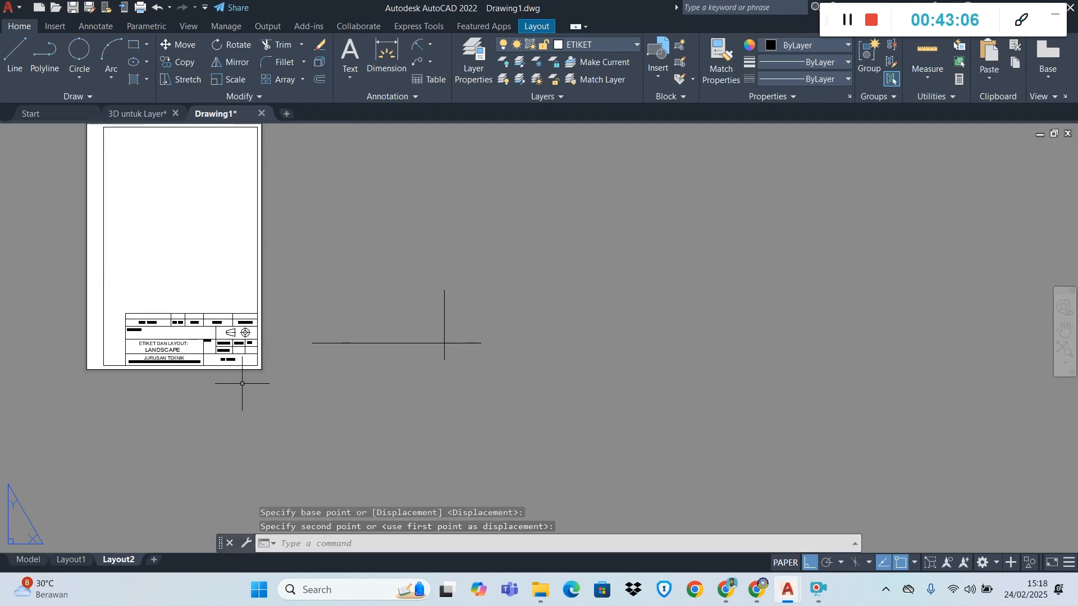
pyautogui.click(301, 278)
pyautogui.click(553, 384)
pyautogui.press('Delete')
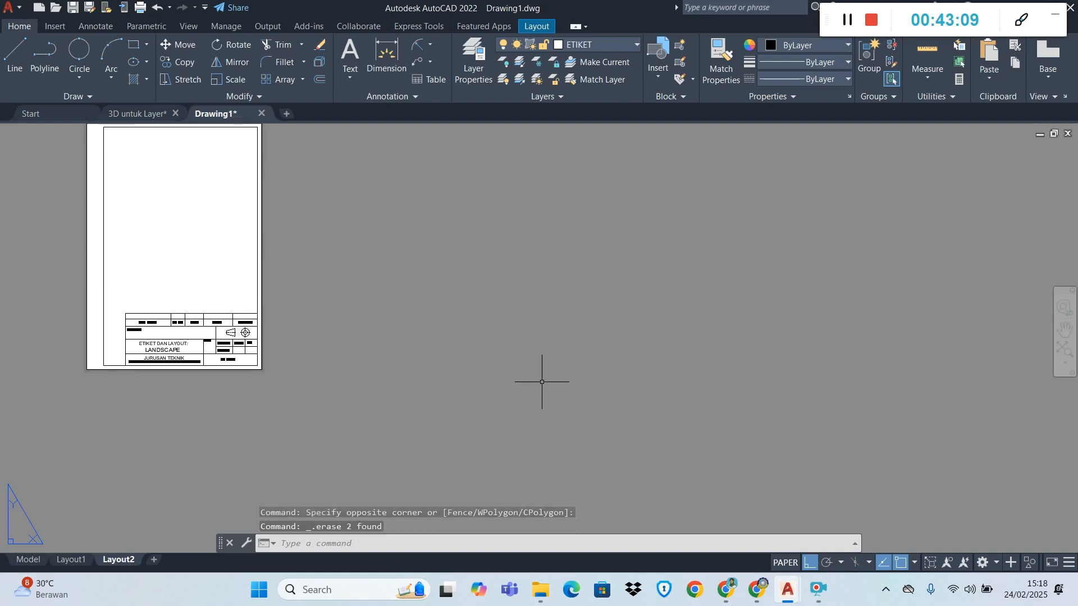
# Change the title block text LANDSCAPE to POTRAIT and finish the text edit
pyautogui.scroll(6, 89, 359)
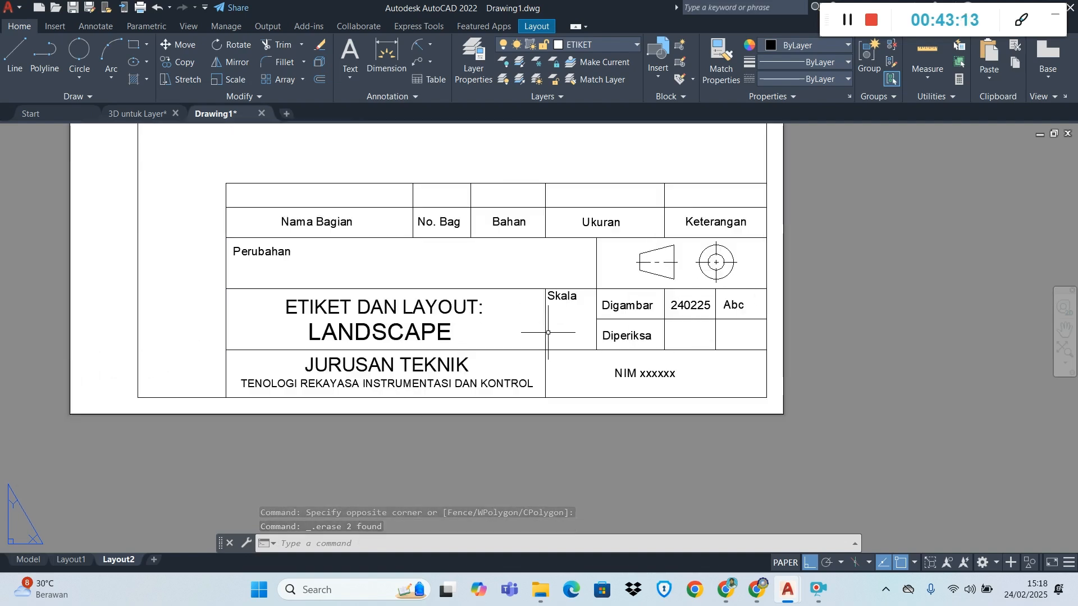
pyautogui.click(413, 336)
pyautogui.click(391, 330)
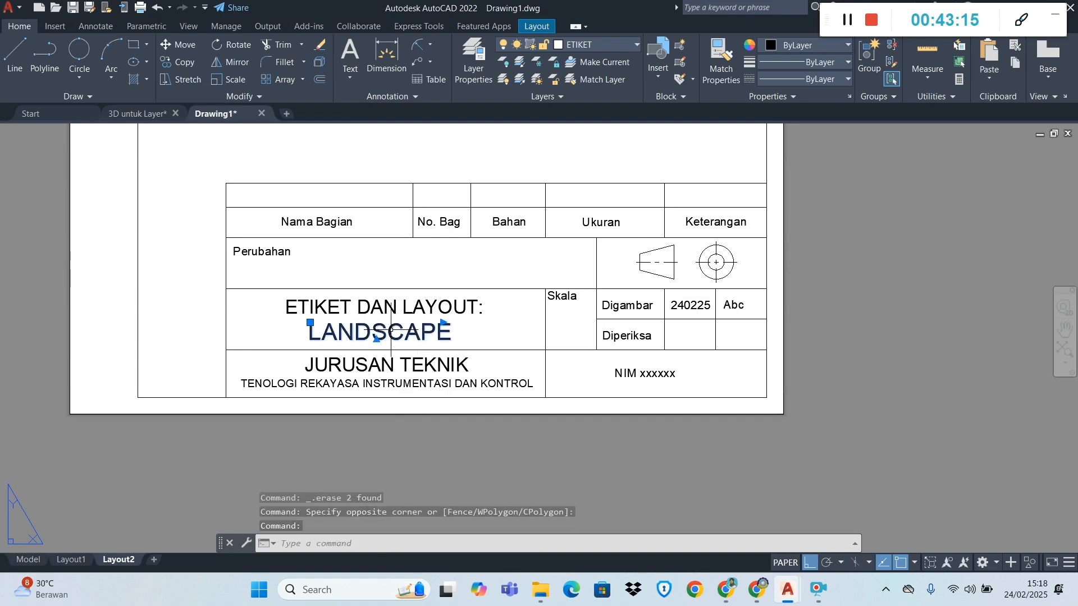
pyautogui.doubleClick(391, 331)
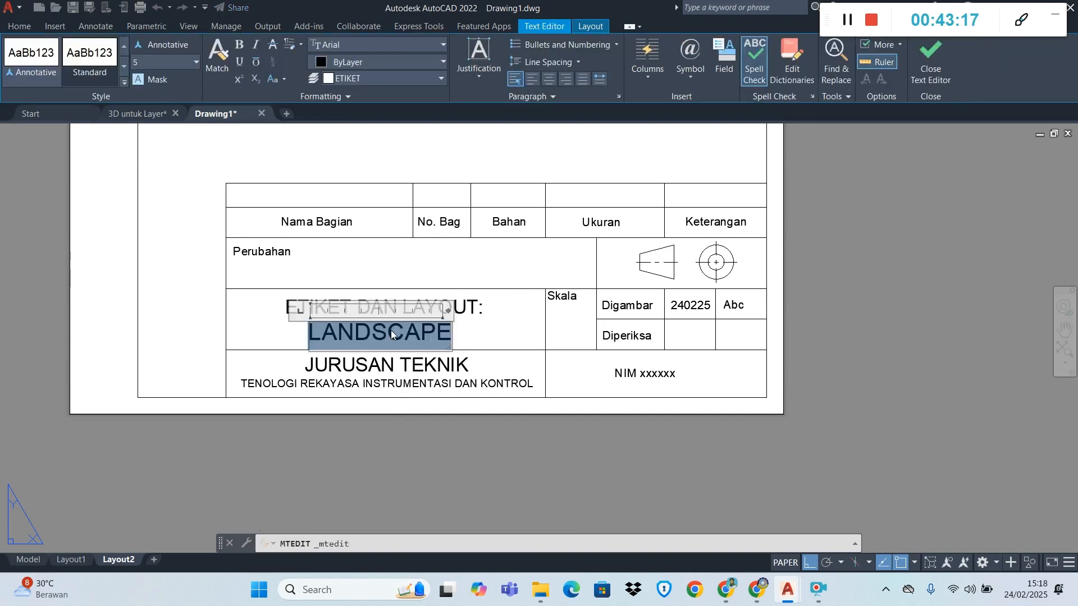
pyautogui.write('POTRAIT')
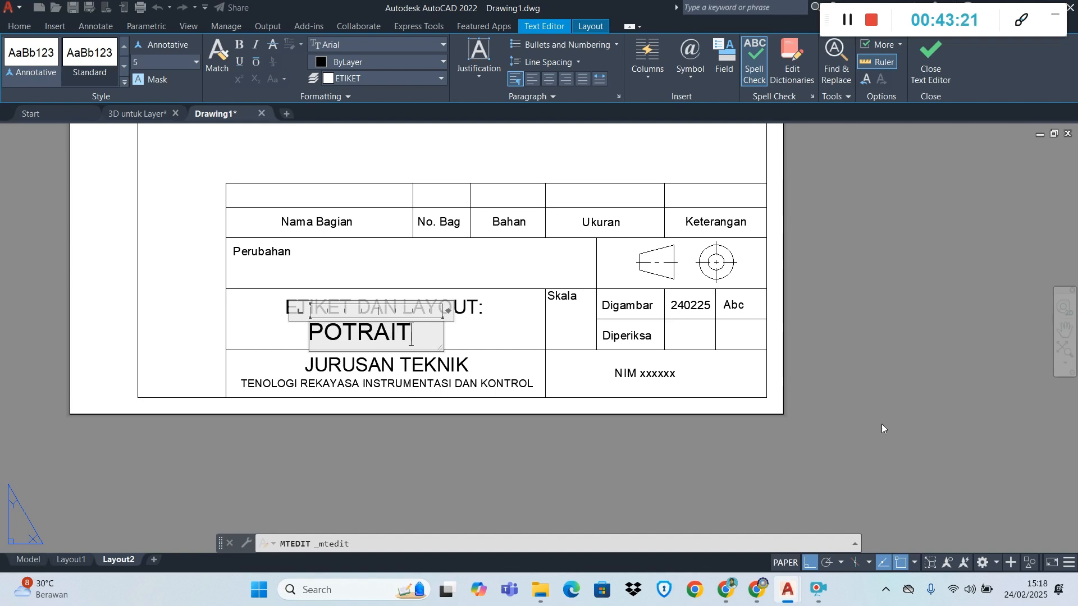
pyautogui.click(883, 430)
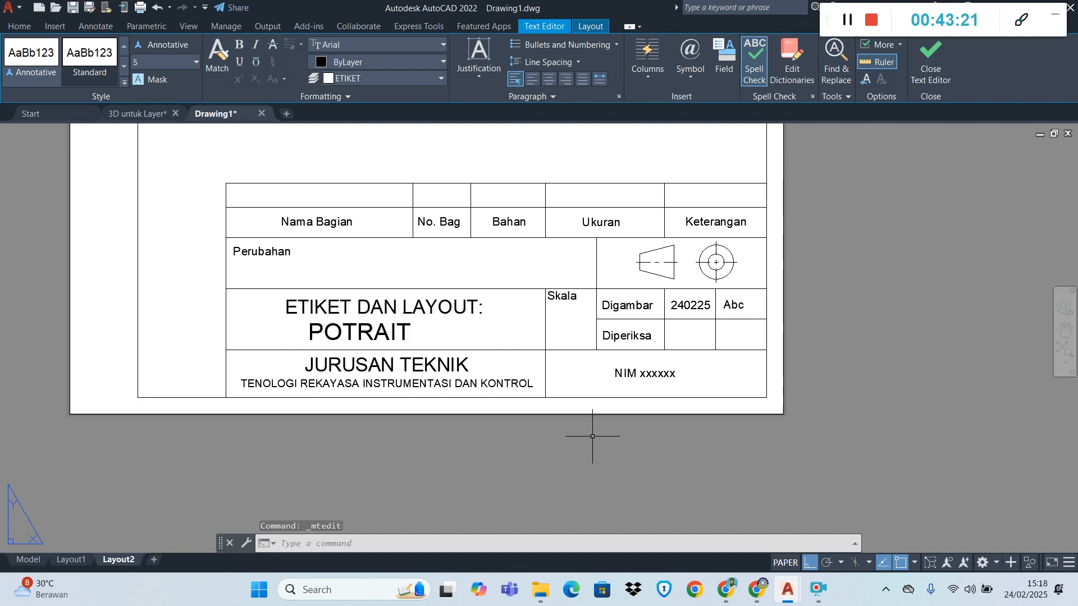
# Shift the POTRAIT text to the right so it sits centred beneath ETIKET DAN LAYOUT:, and clear the selection
pyautogui.click(347, 325)
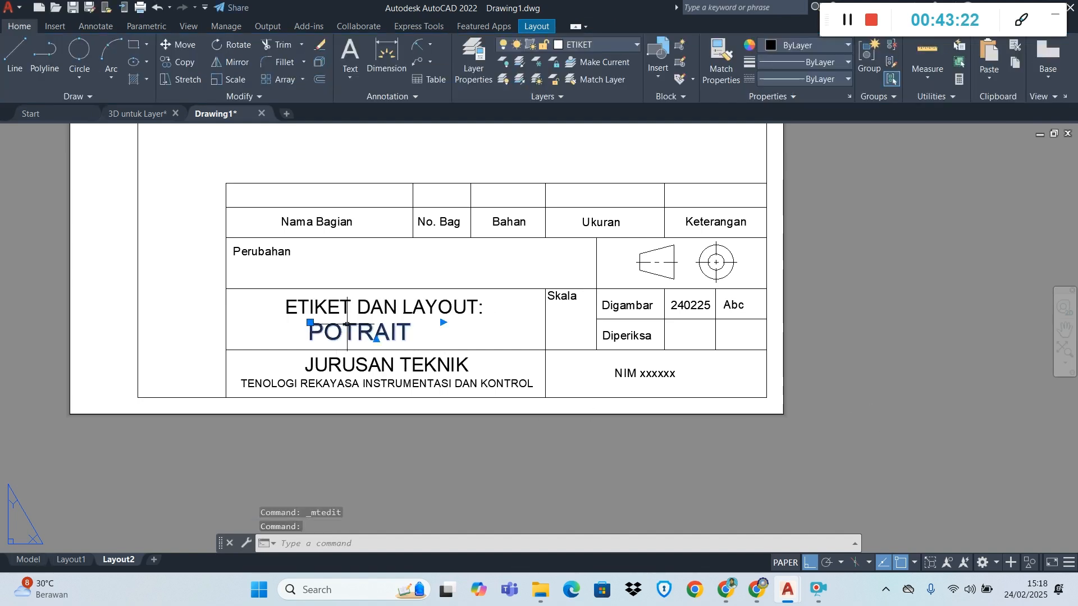
pyautogui.click(311, 323)
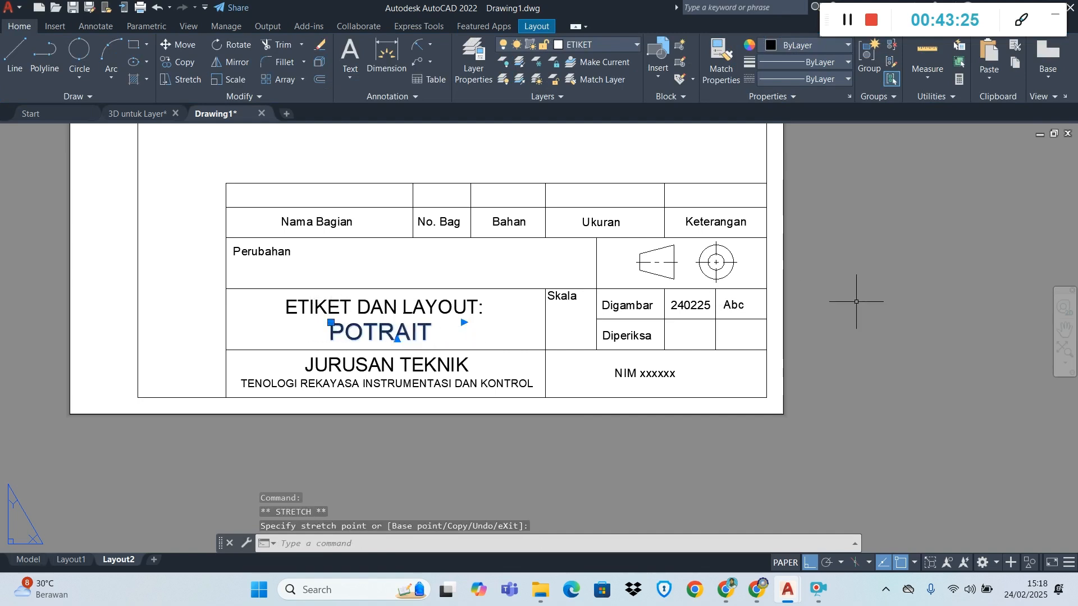
pyautogui.press('Escape')
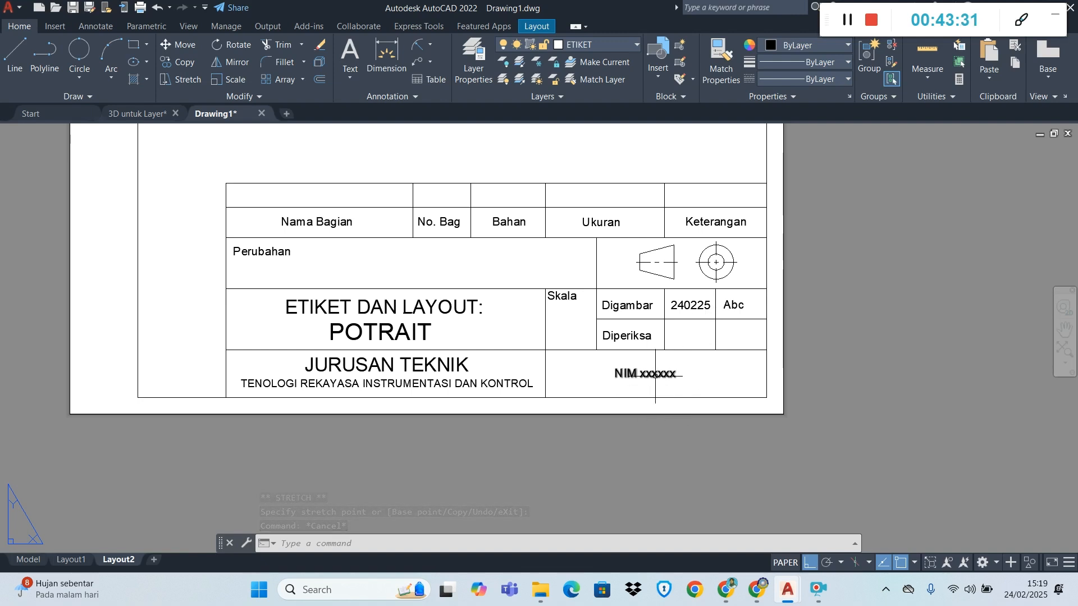
# Start a polygonal MVIEW viewport at the inner border's bottom-left corner and trace it along the title block's left and top edges to the right border
pyautogui.scroll(-5, 656, 376)
pyautogui.scroll(2, 578, 165)
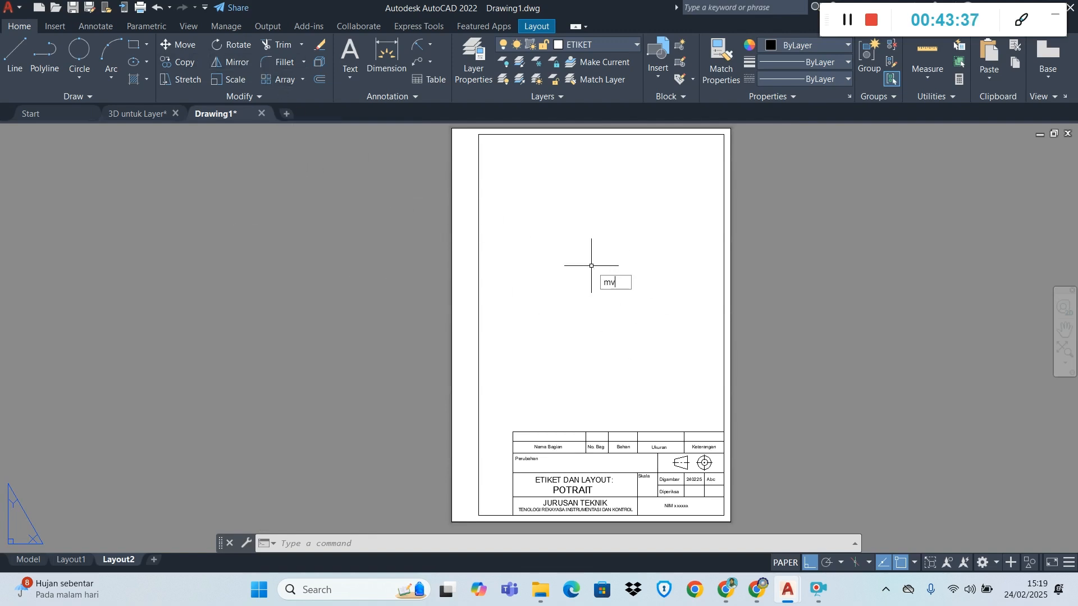
pyautogui.click(676, 298)
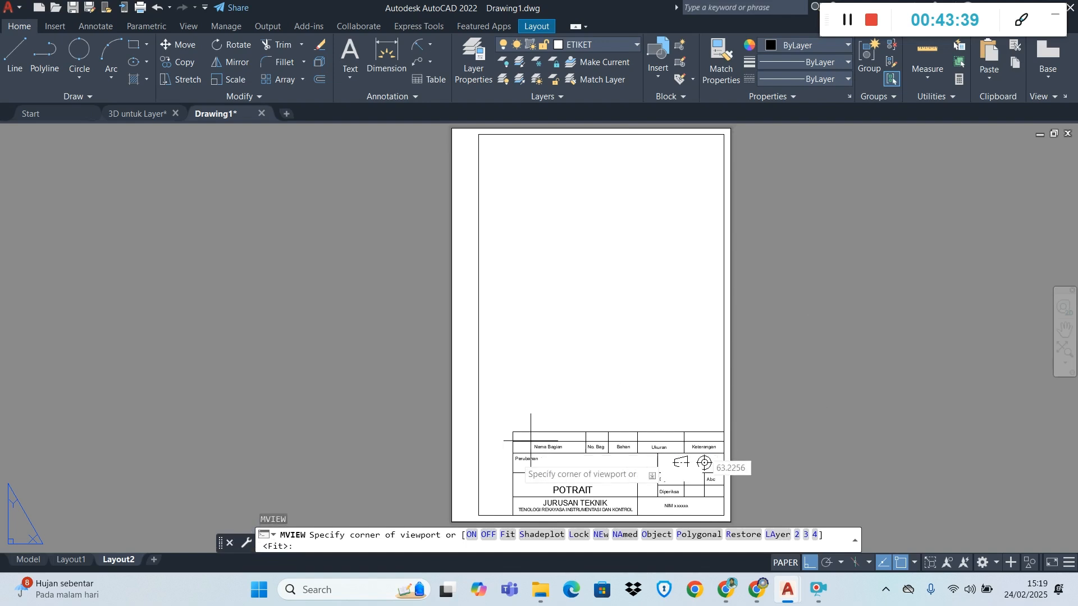
pyautogui.click(699, 535)
pyautogui.scroll(-2, 641, 360)
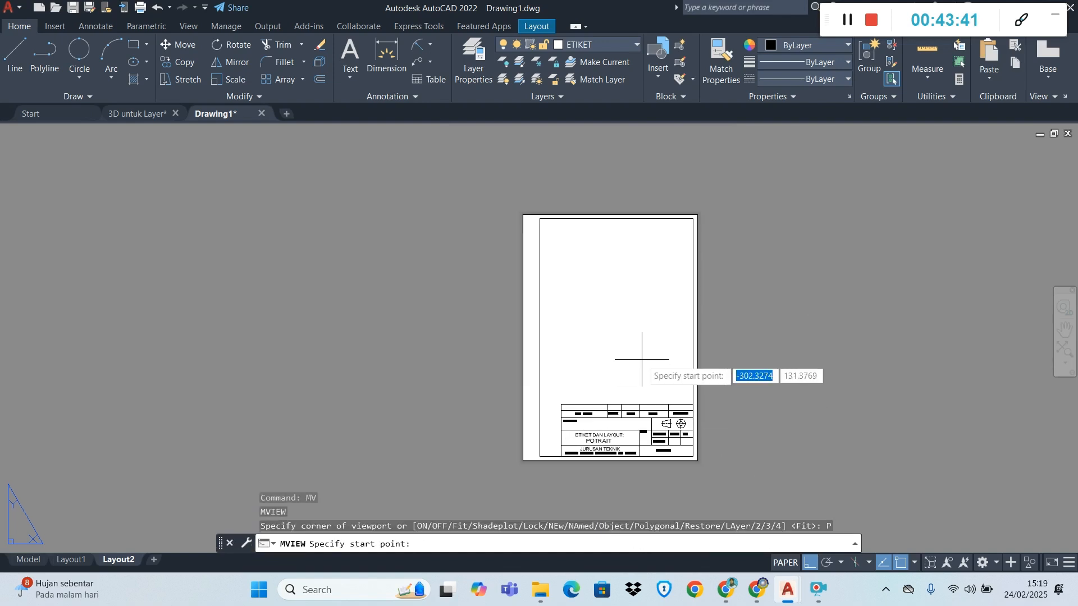
pyautogui.scroll(4, 569, 466)
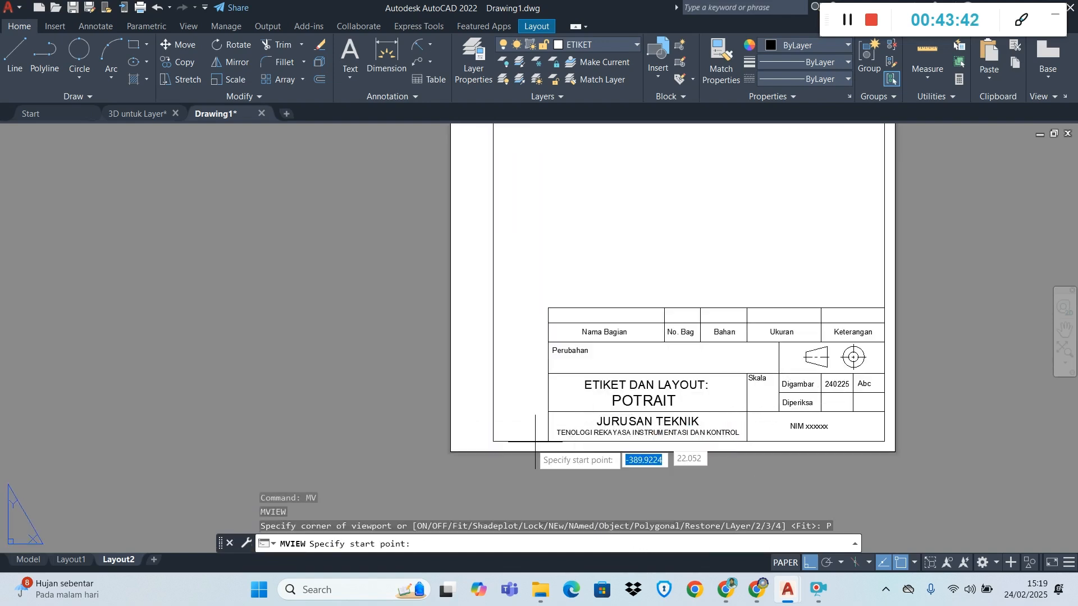
pyautogui.click(493, 442)
pyautogui.click(548, 442)
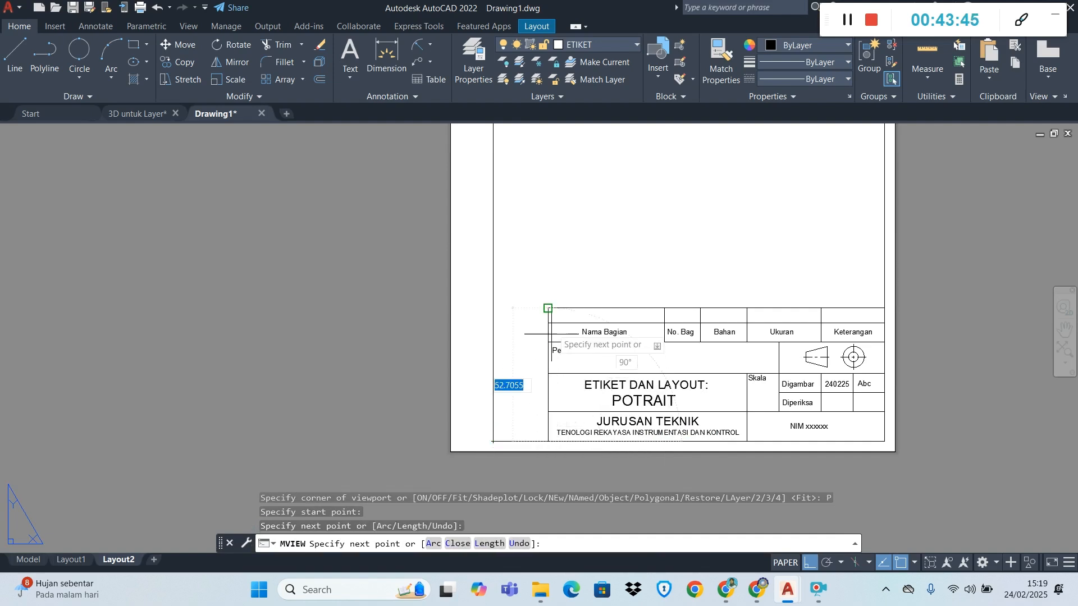
pyautogui.click(548, 308)
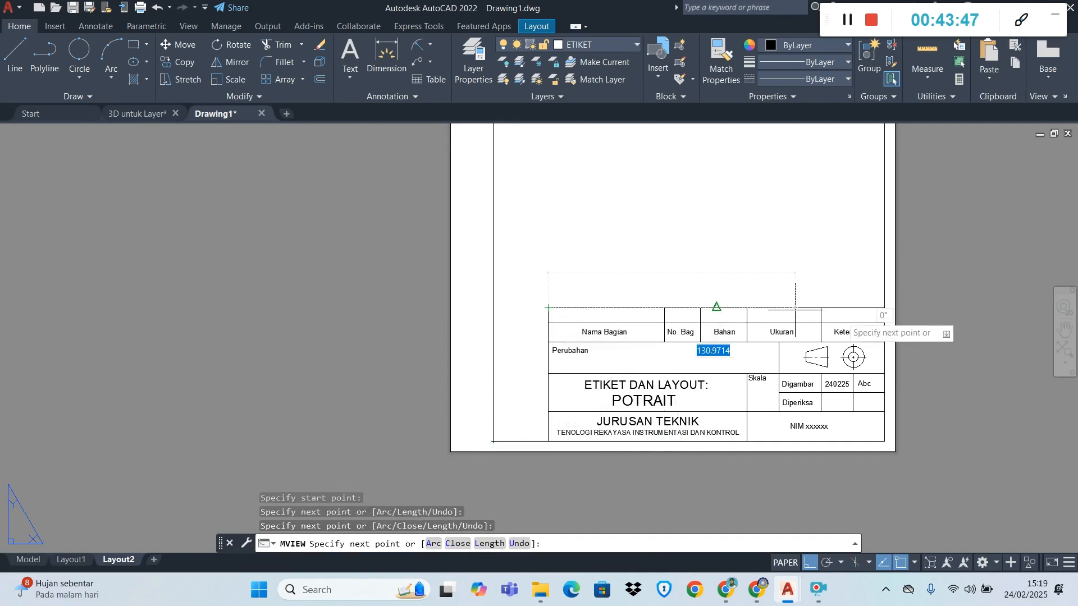
pyautogui.click(884, 308)
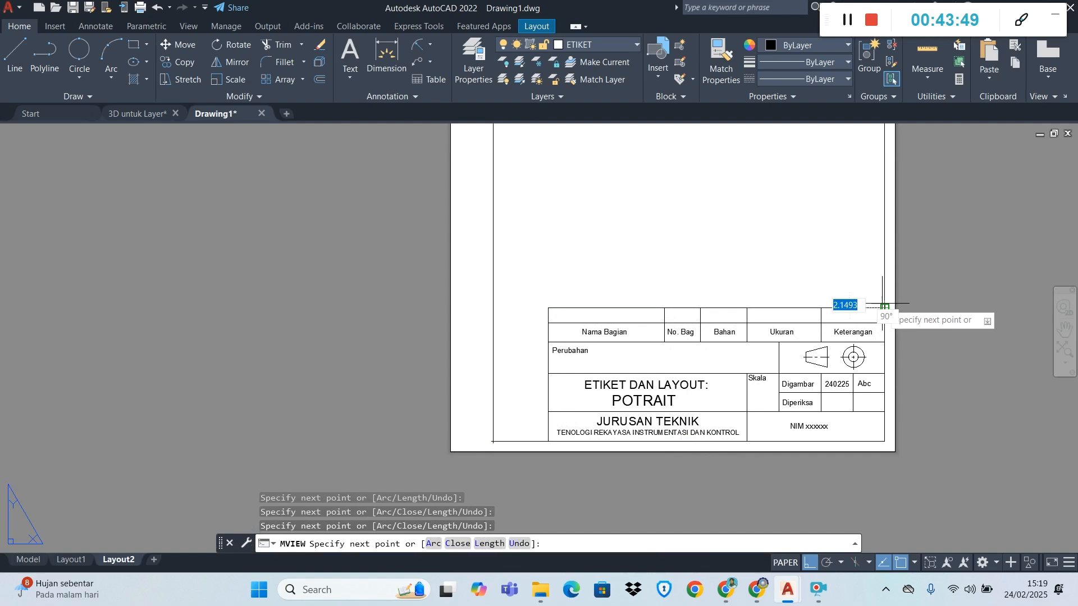
# Continue the viewport outline through the inner border's top-right and top-left corners back to its bottom-left start and finish the viewport
pyautogui.scroll(-8, 884, 306)
pyautogui.scroll(7, 870, 219)
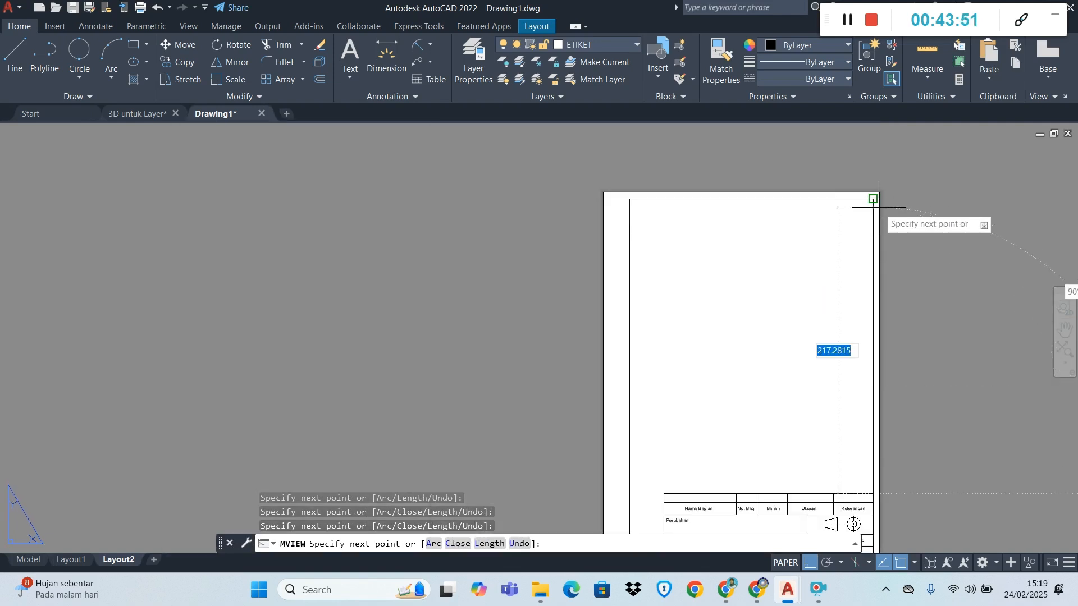
pyautogui.scroll(5, 879, 208)
pyautogui.click(873, 200)
pyautogui.scroll(-5, 806, 219)
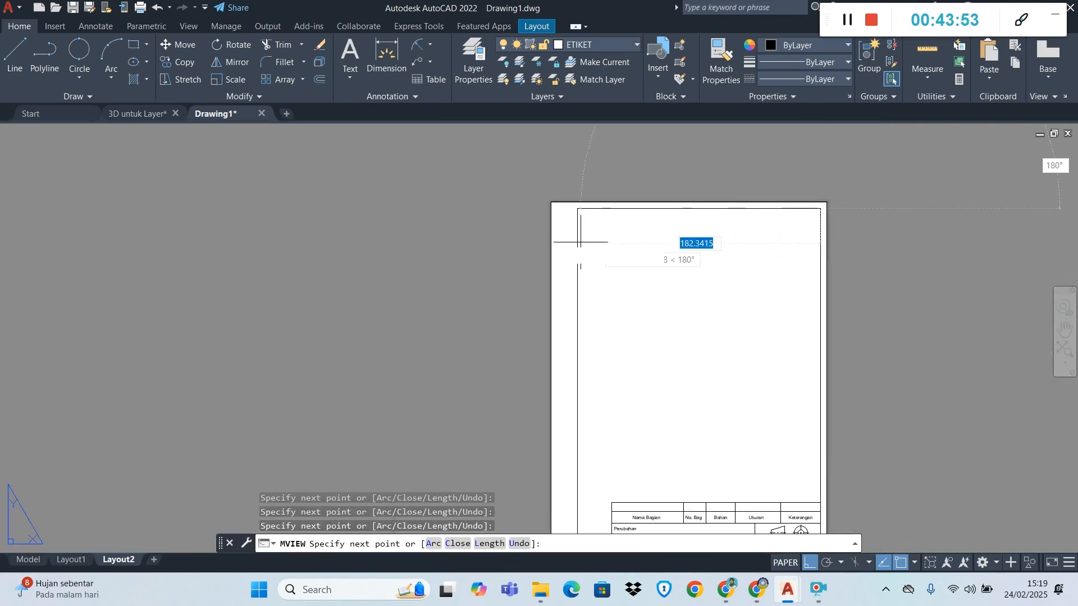
pyautogui.scroll(4, 556, 210)
pyautogui.click(610, 207)
pyautogui.scroll(-10, 631, 279)
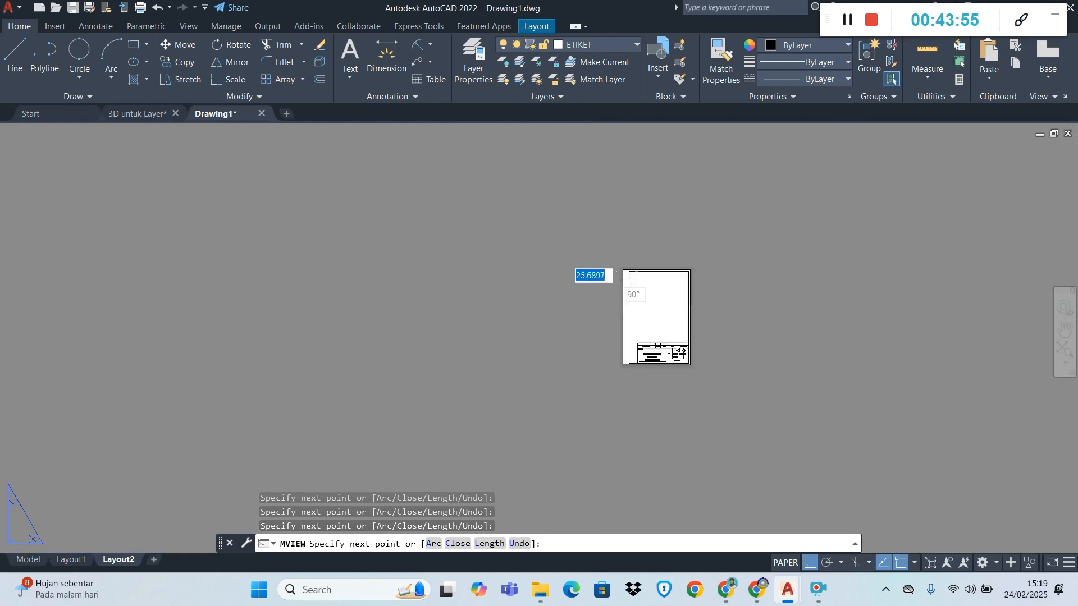
pyautogui.scroll(5, 620, 360)
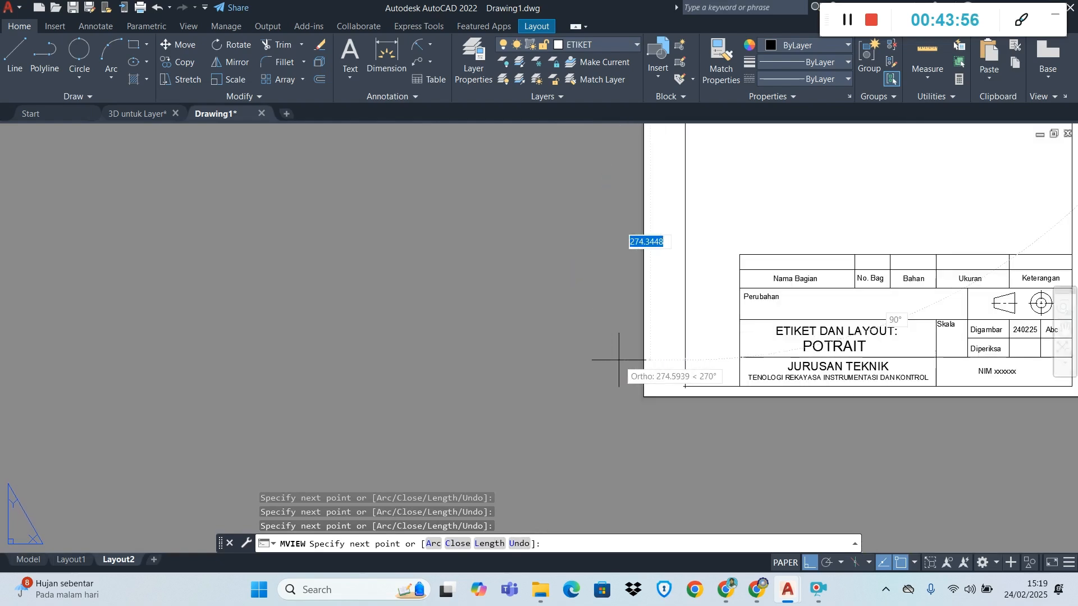
pyautogui.click(686, 386)
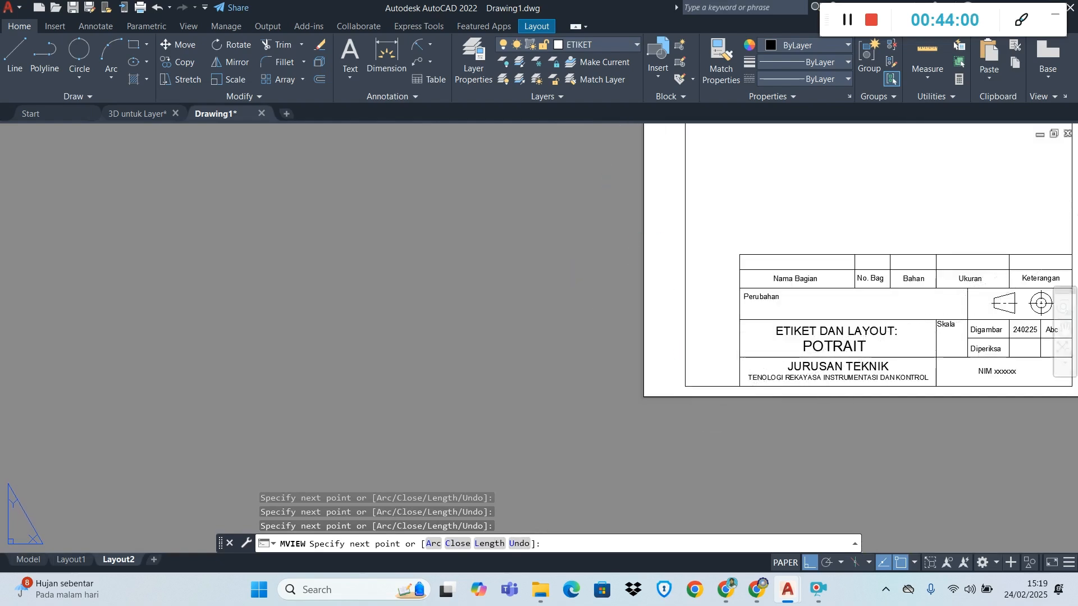
pyautogui.press('Return')
# Activate the new portrait viewport and zoom its model view with a window around the three dimensioned part views
pyautogui.scroll(-6, 892, 247)
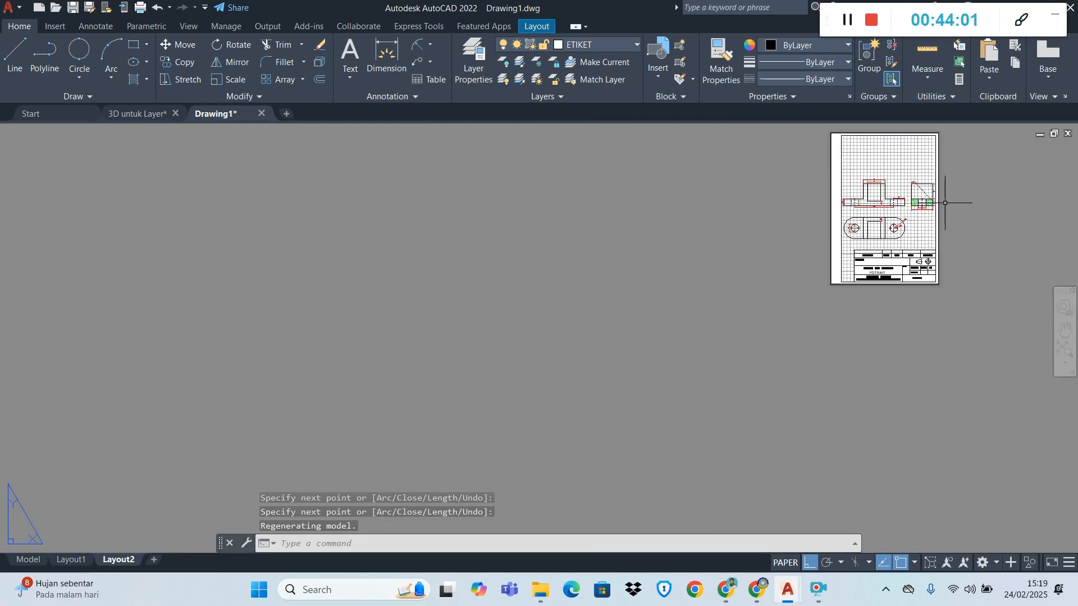
pyautogui.scroll(4, 947, 138)
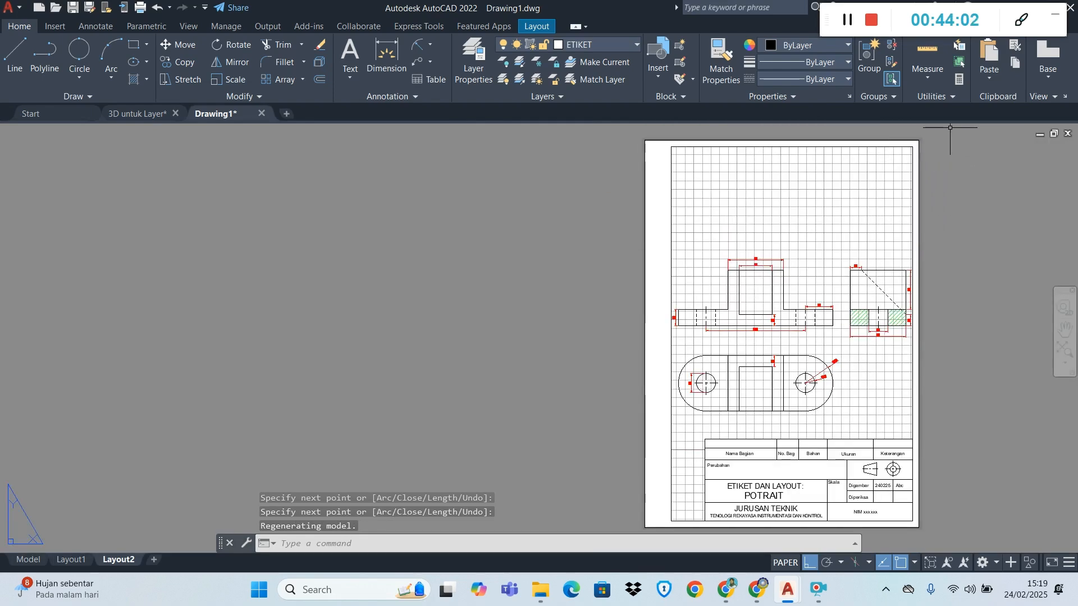
pyautogui.doubleClick(800, 245)
pyautogui.scroll(-2, 816, 274)
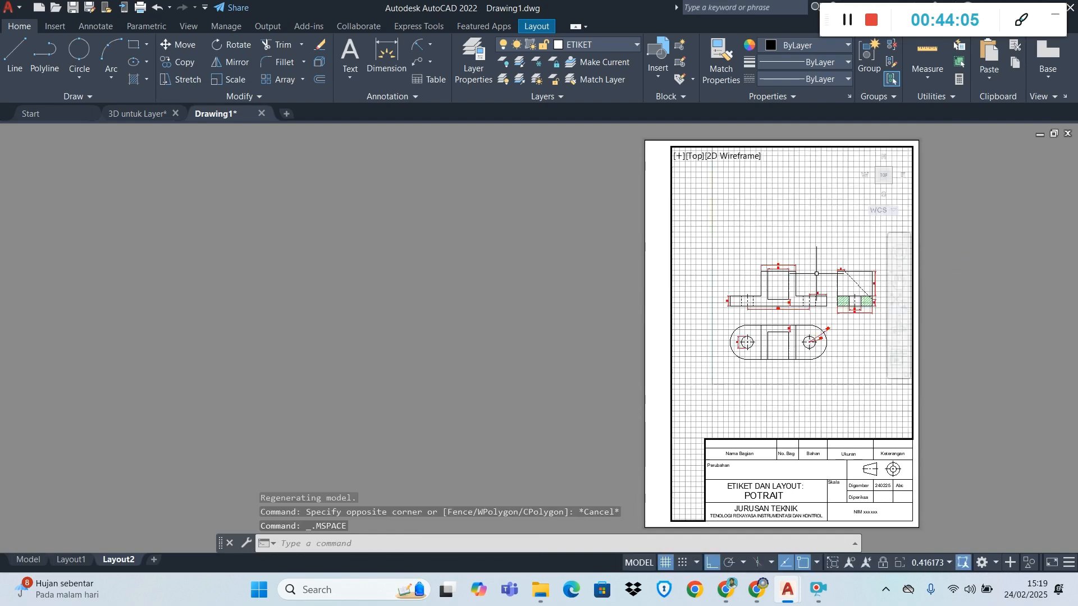
pyautogui.scroll(2, 821, 330)
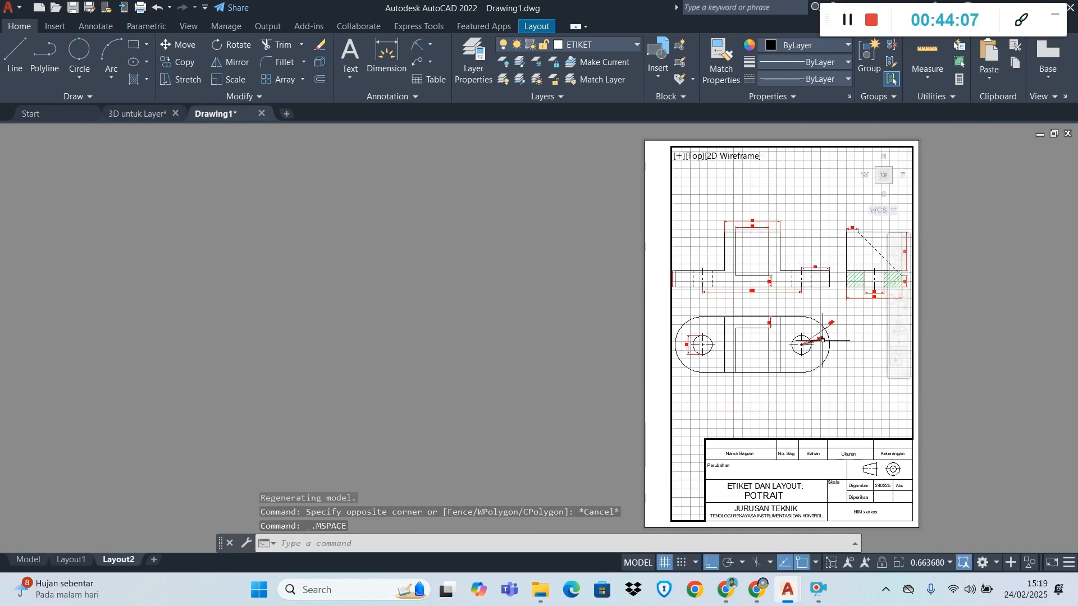
pyautogui.scroll(-2, 823, 340)
pyautogui.write('z')
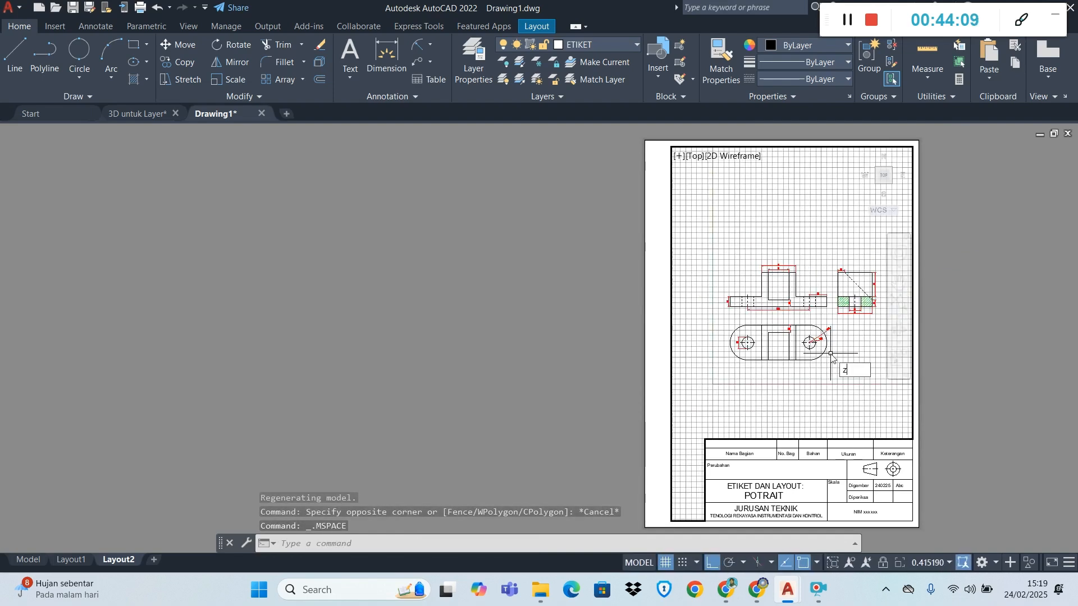
pyautogui.write('oo')
pyautogui.press('Return')
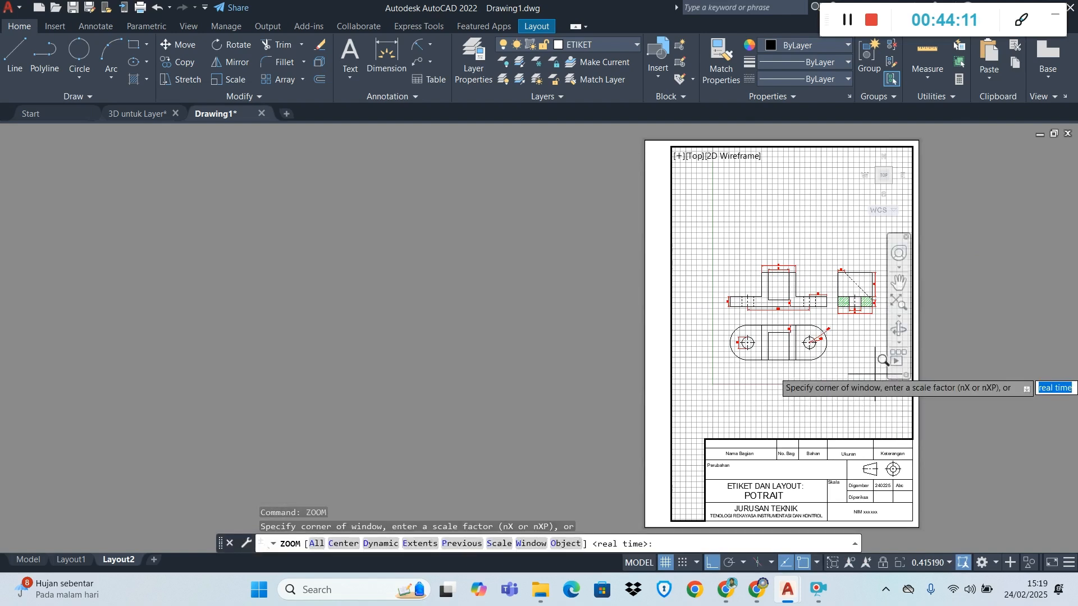
pyautogui.click(880, 371)
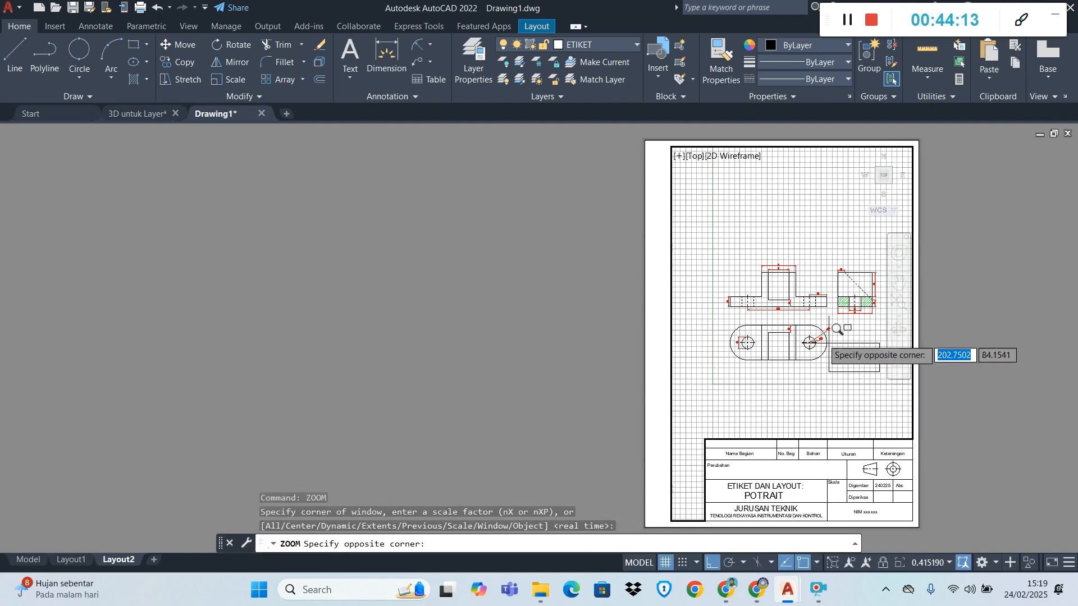
pyautogui.click(719, 260)
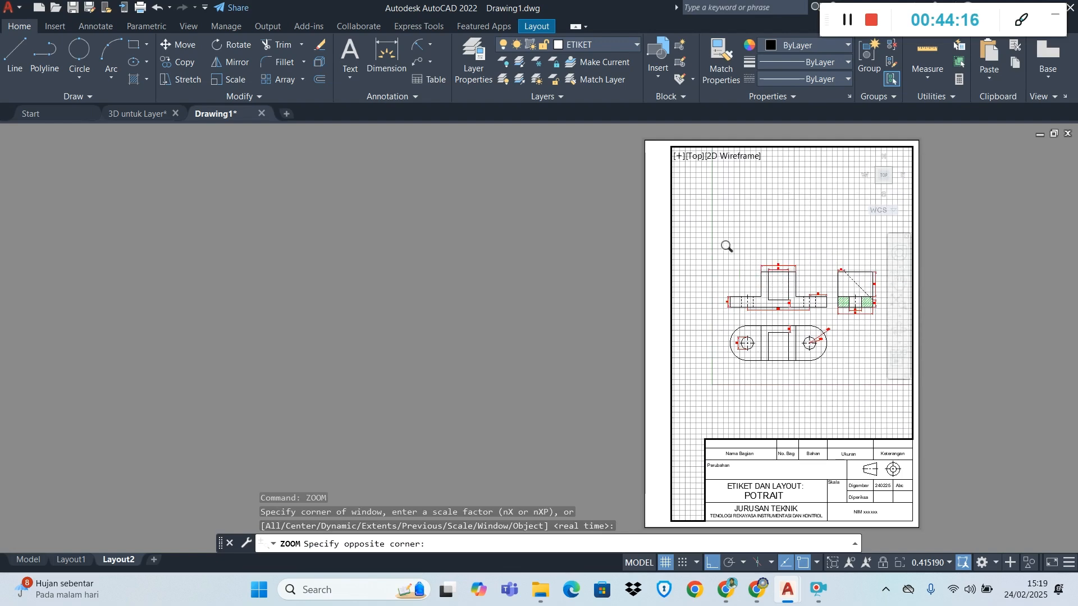
# Leave the portrait viewport for paper space and inspect the Layout2 sheet with its part views and title block
pyautogui.doubleClick(999, 368)
pyautogui.scroll(-2, 905, 383)
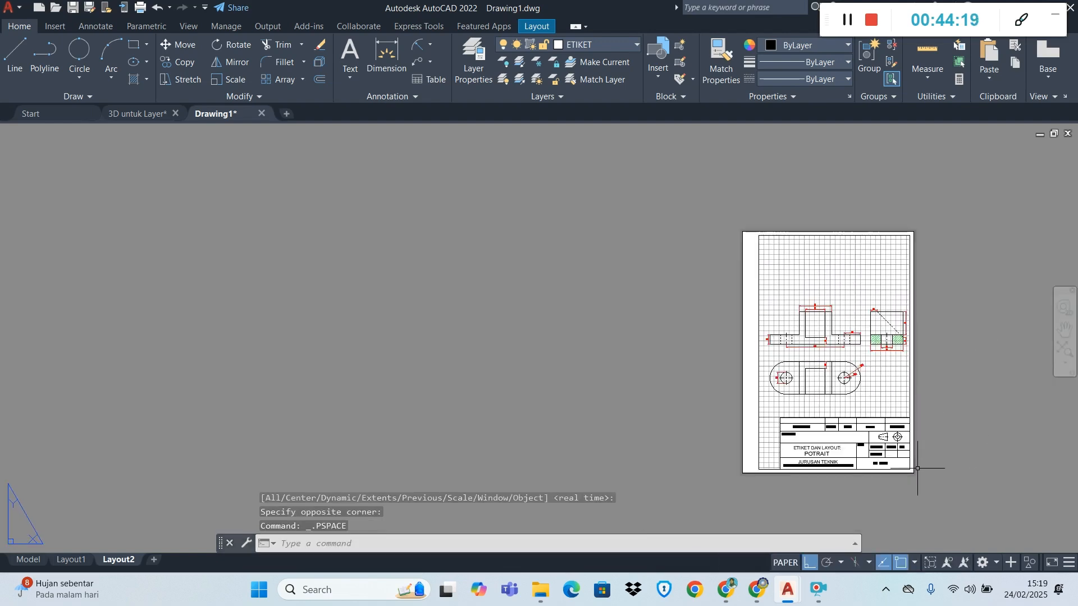
pyautogui.scroll(2, 906, 509)
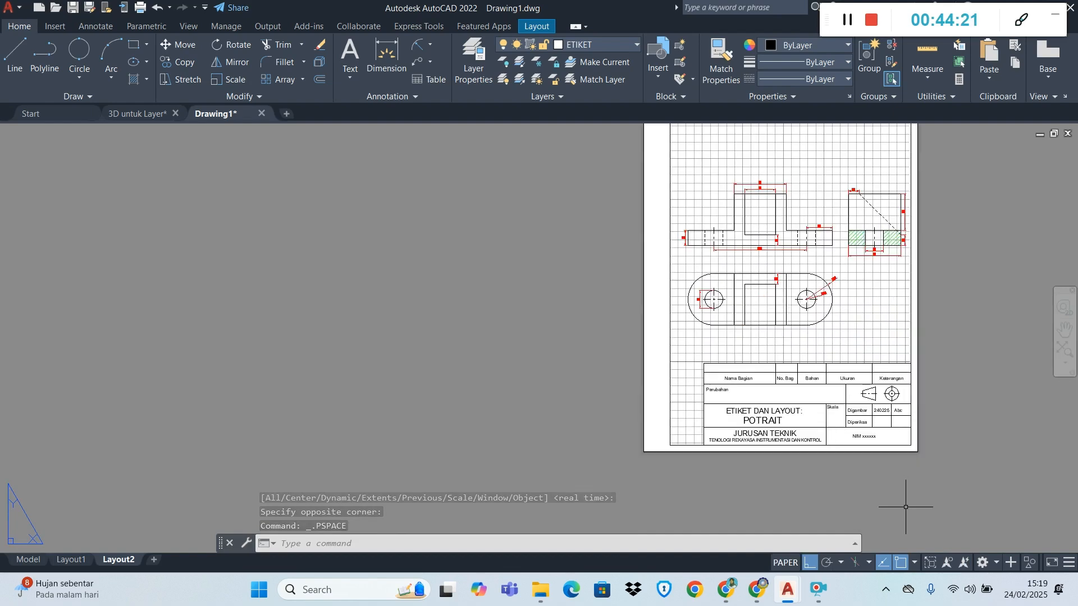
pyautogui.scroll(-2, 662, 411)
pyautogui.scroll(6, 797, 299)
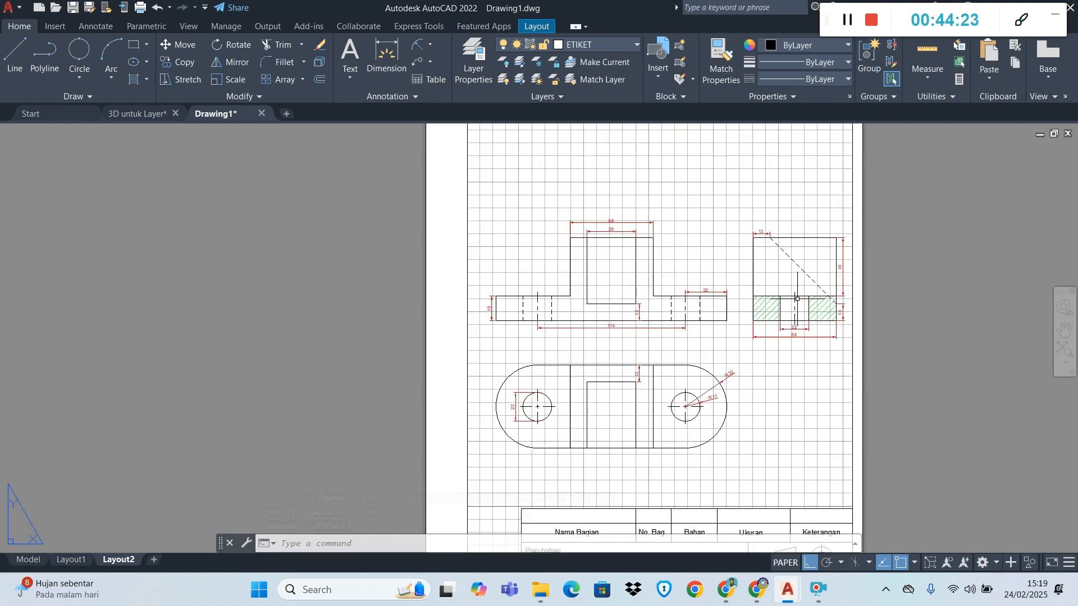
pyautogui.scroll(-6, 798, 299)
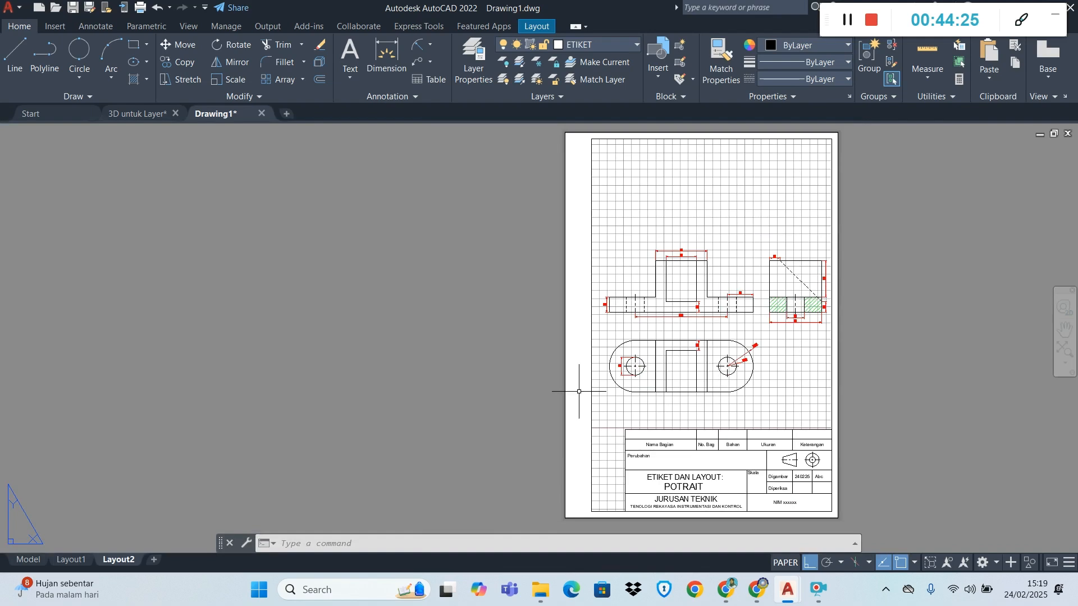
# Compare the landscape sheet in Layout1 with the portrait sheet in Layout2, finishing on Layout1
pyautogui.click(71, 560)
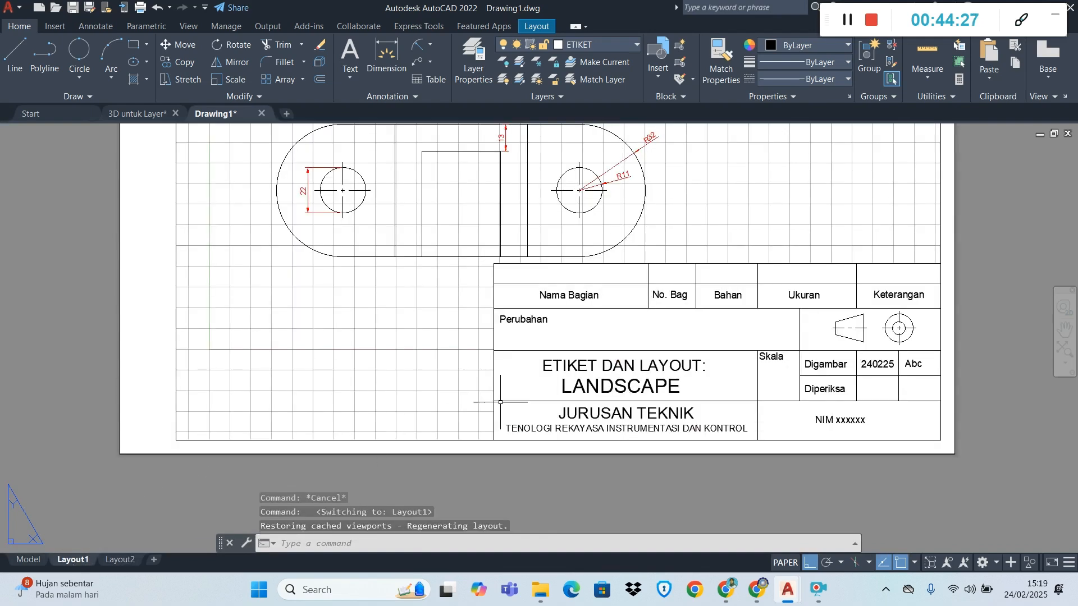
pyautogui.scroll(-4, 500, 402)
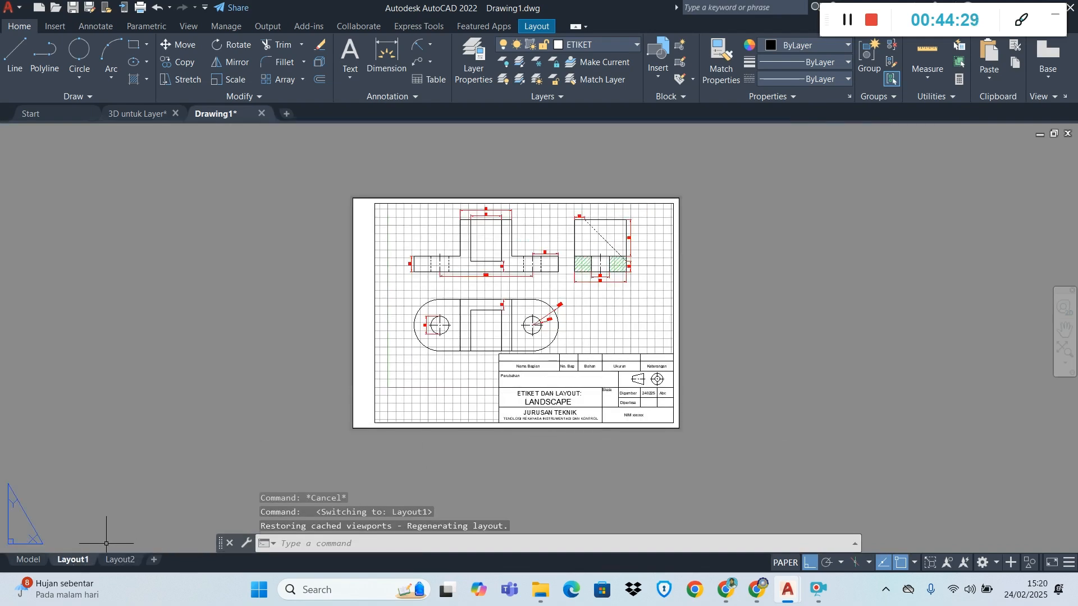
pyautogui.click(119, 560)
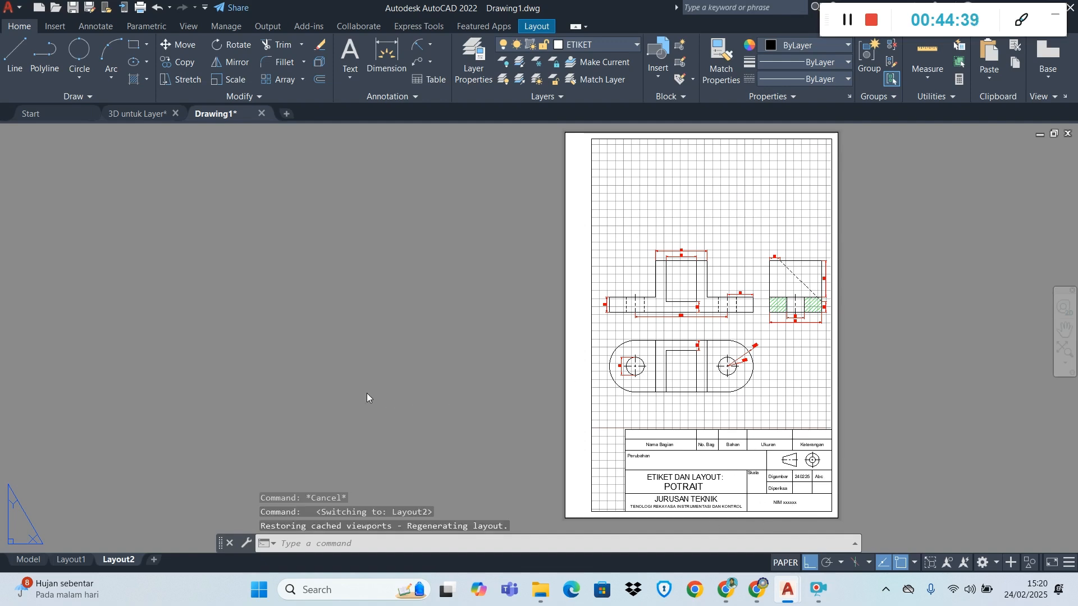
pyautogui.click(73, 561)
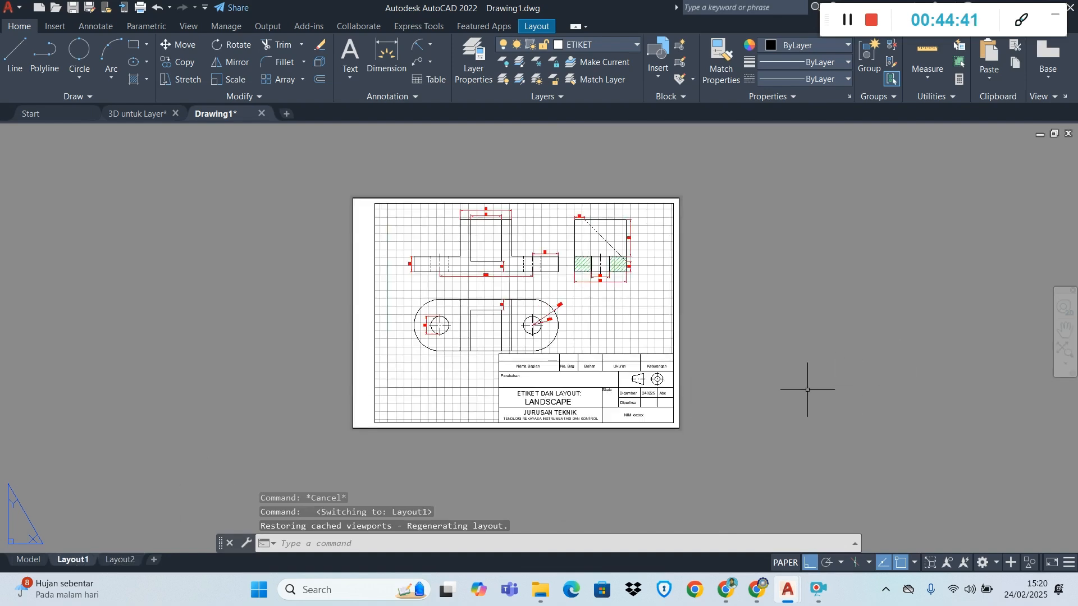
pyautogui.scroll(2, 631, 270)
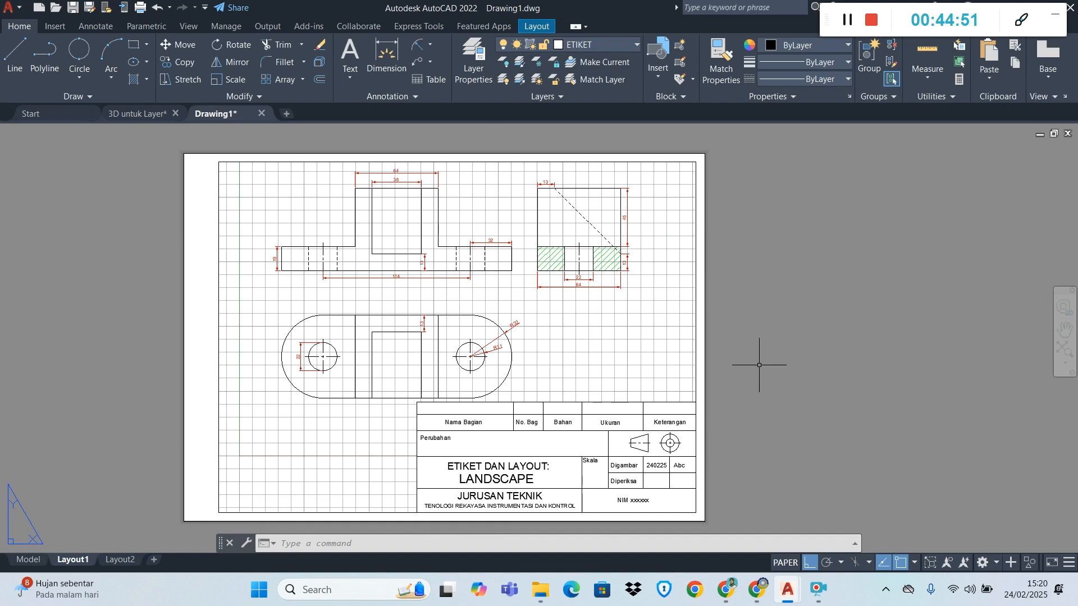
# Plot Layout1 as a single sheet with AutoCAD PDF (High Quality Print).pc3 on ISO full bleed A4 landscape at 1:1
pyautogui.click(141, 8)
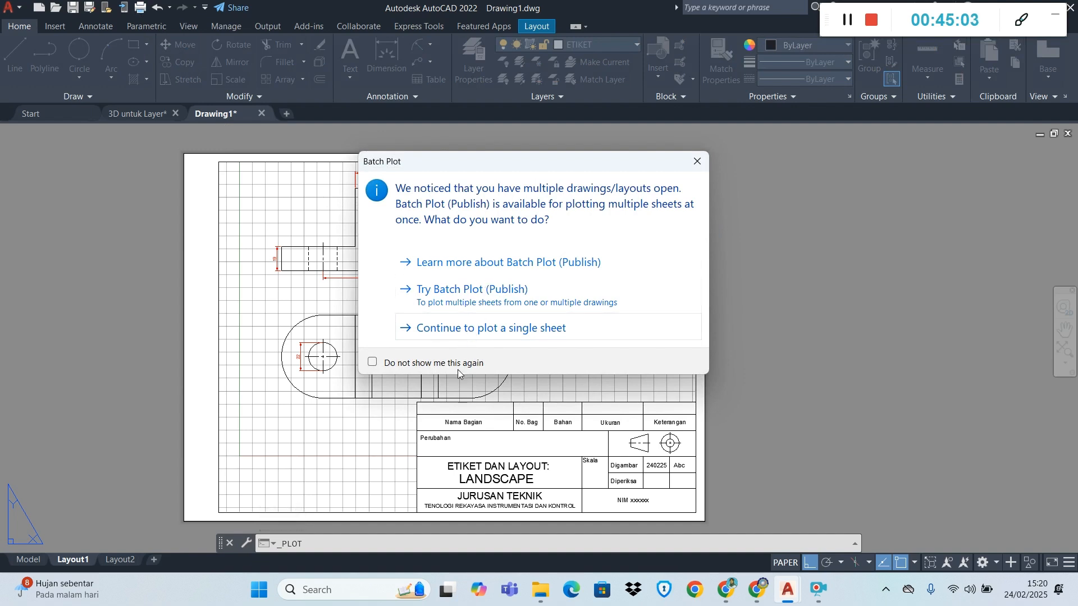
pyautogui.click(471, 332)
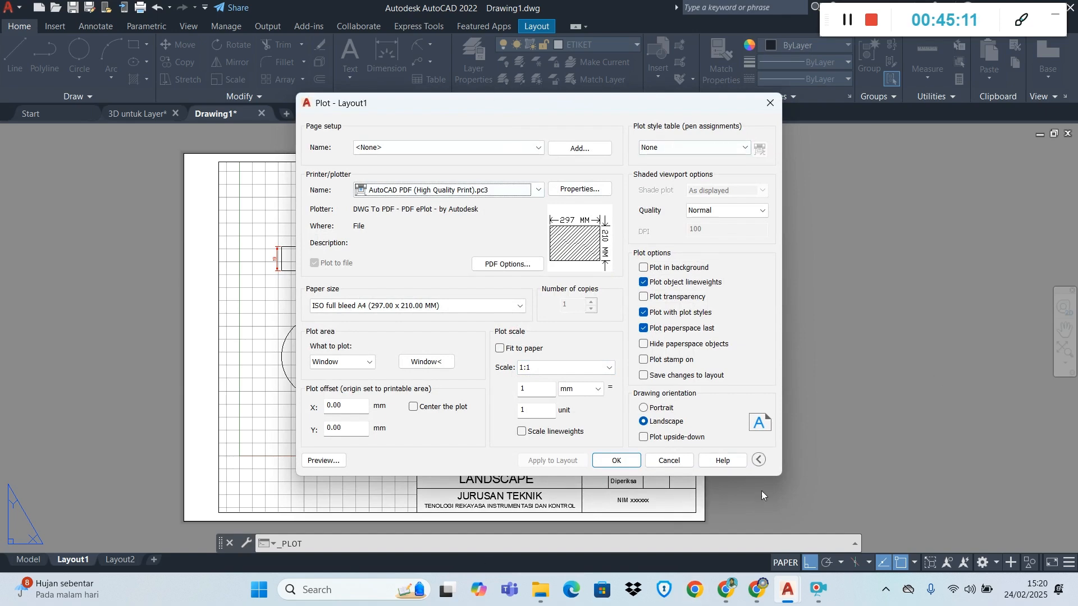
pyautogui.click(618, 461)
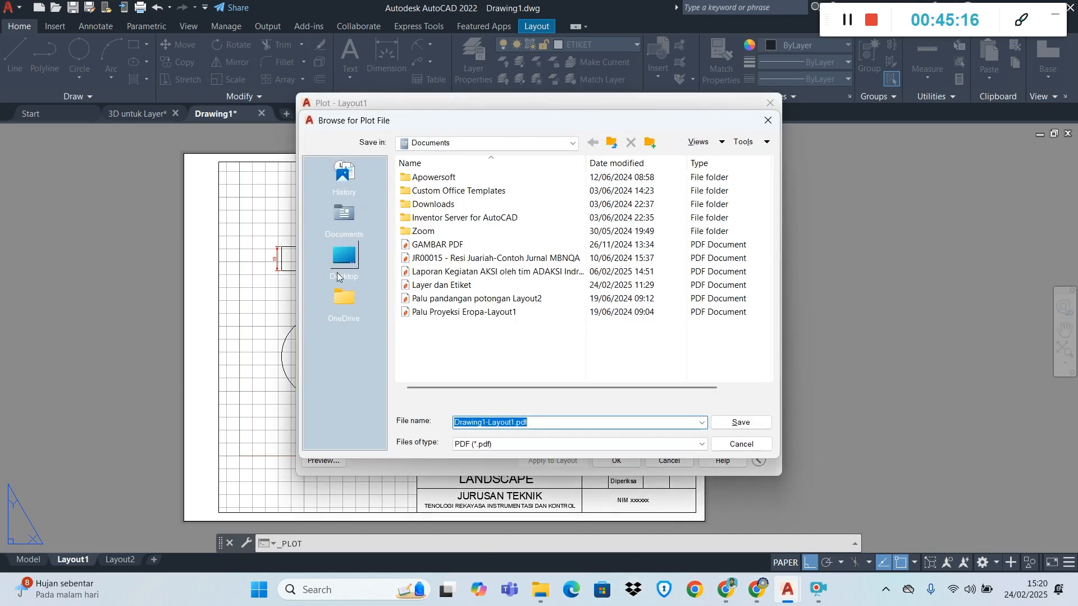
# Create a folder bearing the author's name in Documents and open it as the plot file's save location
pyautogui.click(344, 216)
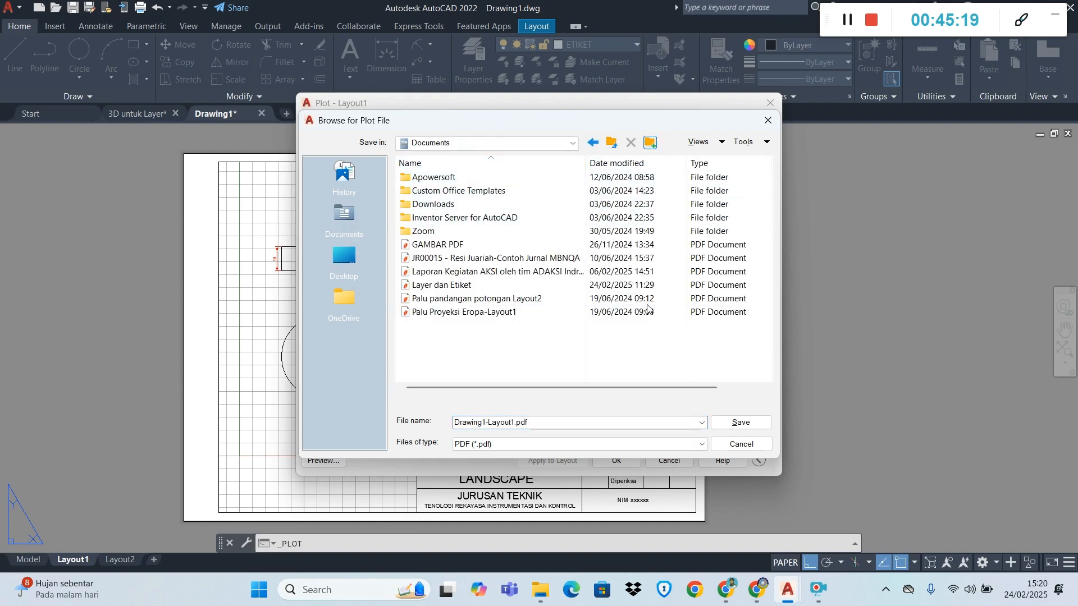
pyautogui.write('Jauharotul M')
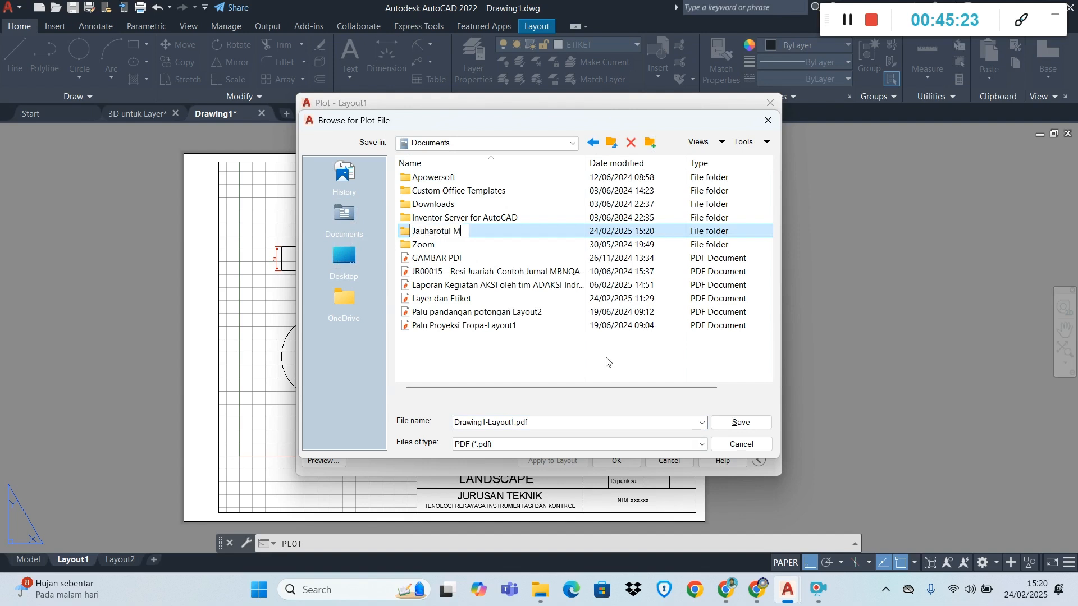
pyautogui.press('Return')
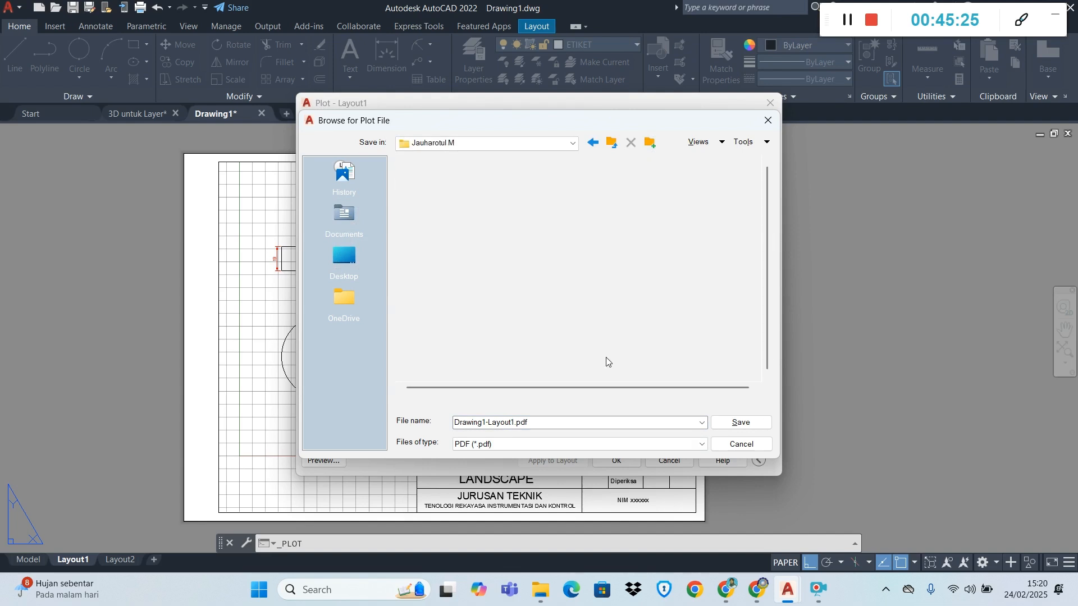
pyautogui.press('Return')
# Name the Layout1 plot file Proyeksi Eropa-Landscape.pdf and save it in the new folder
pyautogui.click(512, 423)
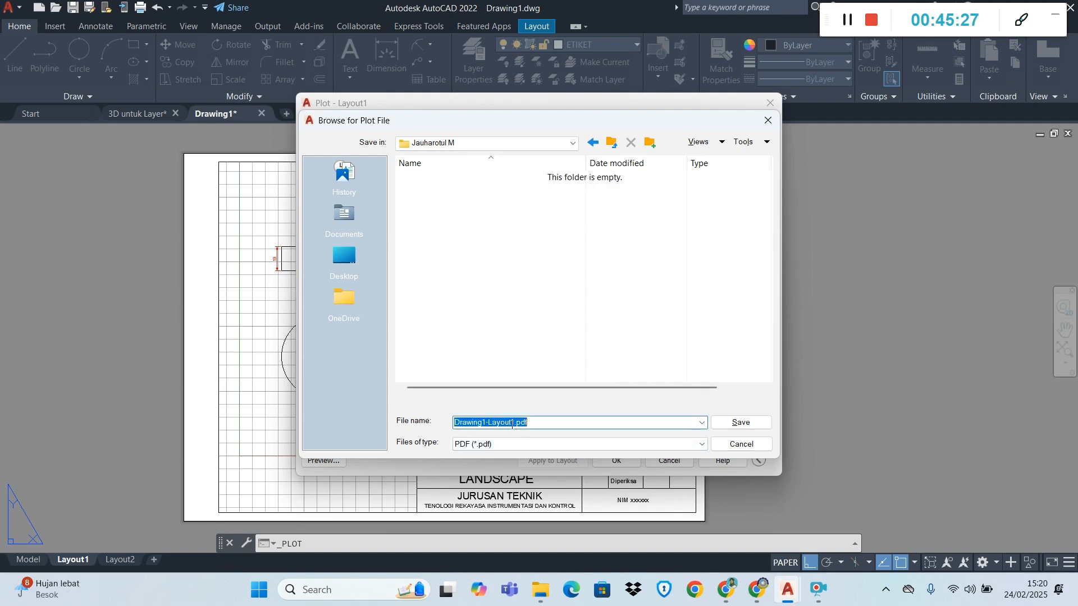
pyautogui.click(512, 422)
pyautogui.moveTo(514, 422); pyautogui.dragTo(470, 424)
pyautogui.write('L')
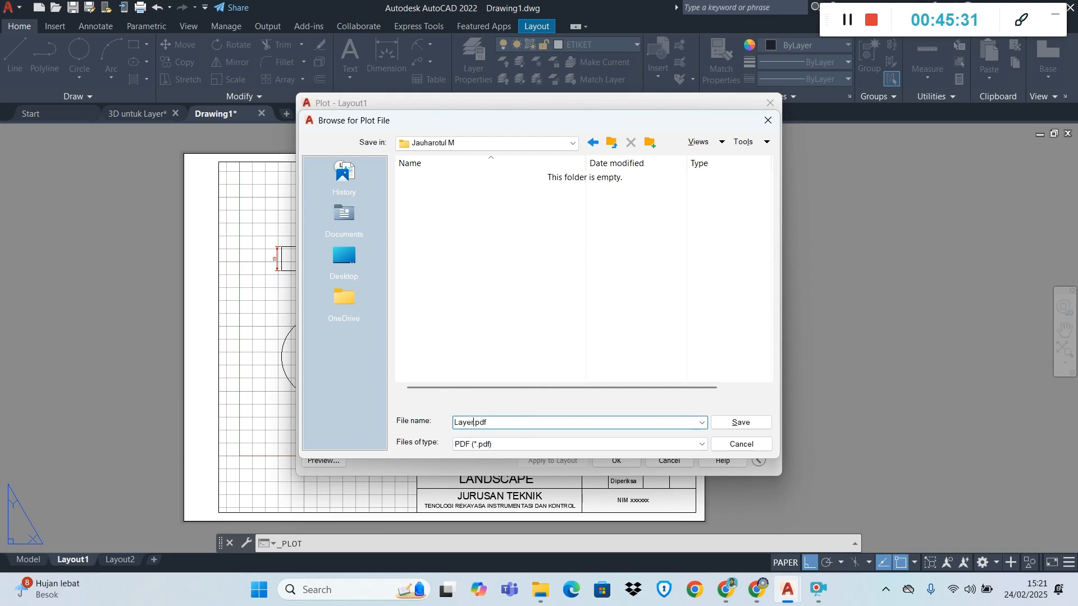
pyautogui.write('ayer-Landscape')
pyautogui.doubleClick(466, 423)
pyautogui.write('Proyeksi Eropa')
pyautogui.click(739, 423)
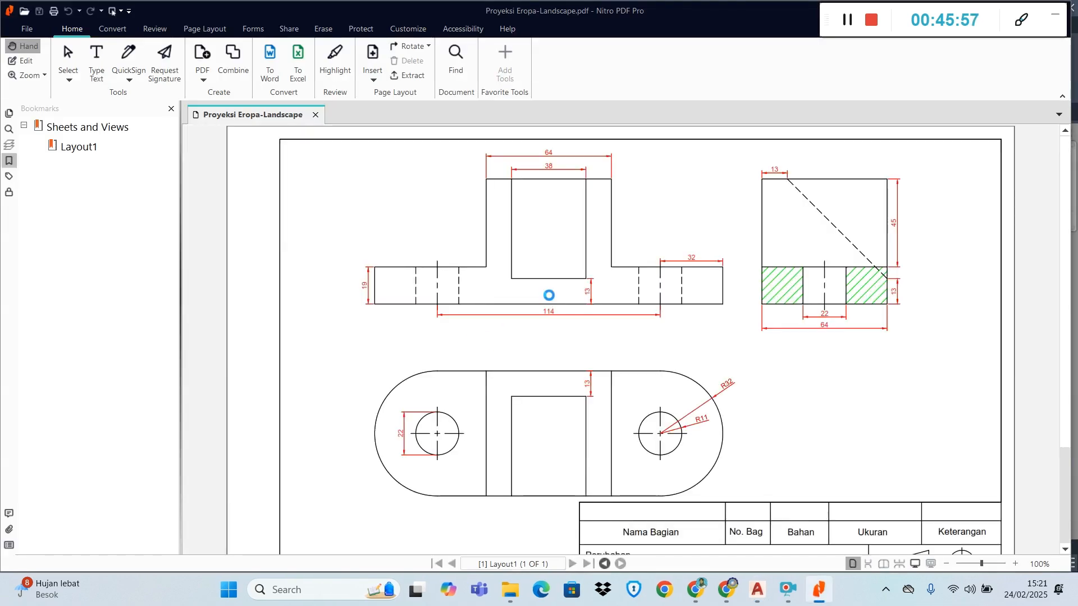
# Examine the plotted landscape PDF, from the part views to the complete page with its title block
pyautogui.scroll(-2, 546, 297)
pyautogui.scroll(-3, 555, 323)
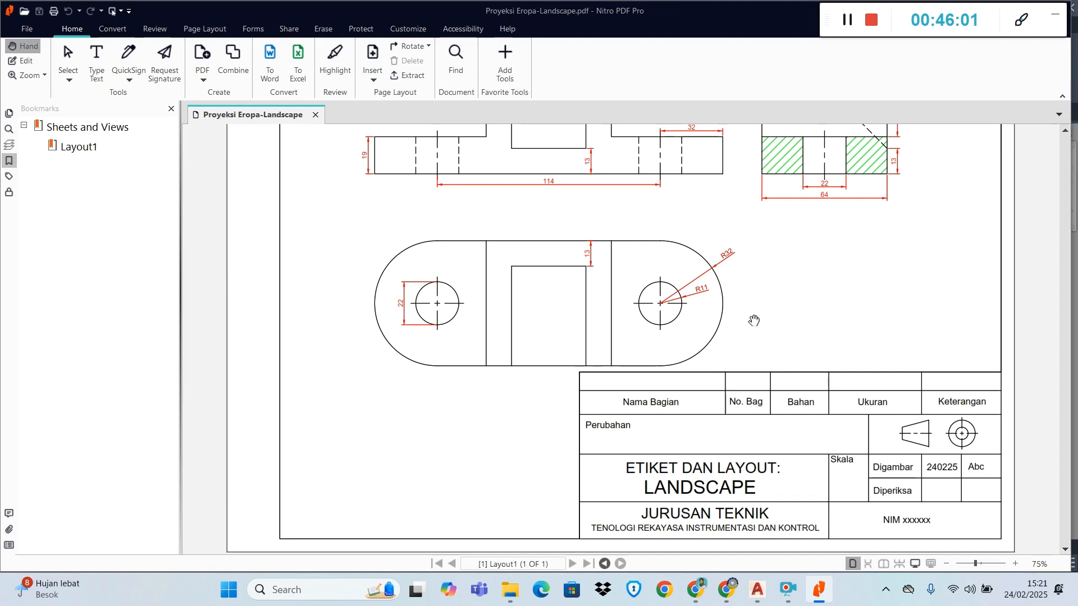
pyautogui.keyDown('ctrl'); pyautogui.scroll(-1, 753, 320); pyautogui.keyUp('ctrl')
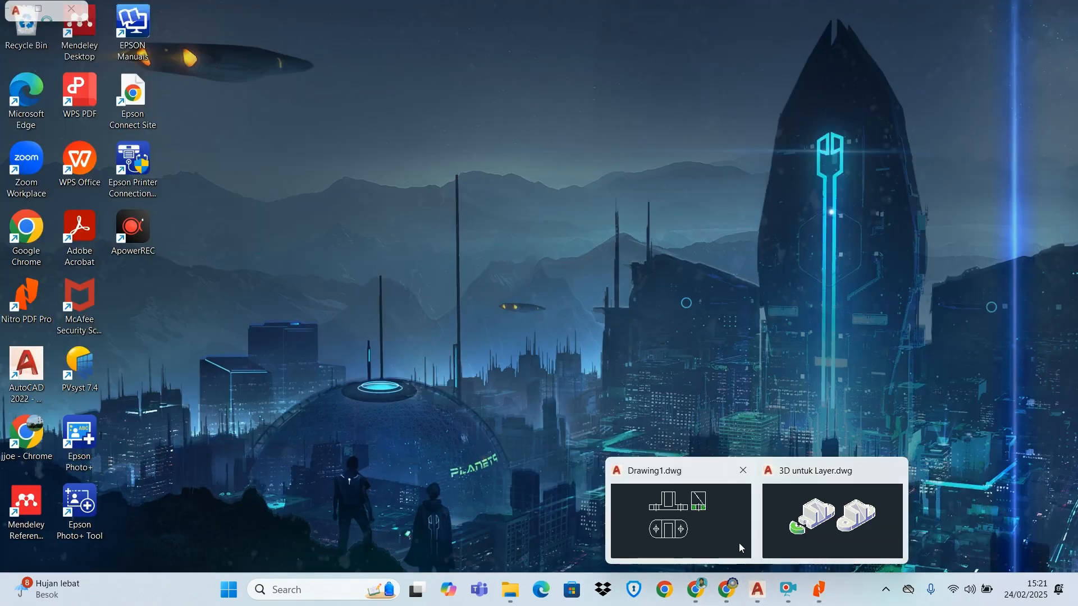
# Switch back to Drawing1.dwg in AutoCAD and plot Layout2 as a single sheet with its existing plot settings
pyautogui.click(659, 548)
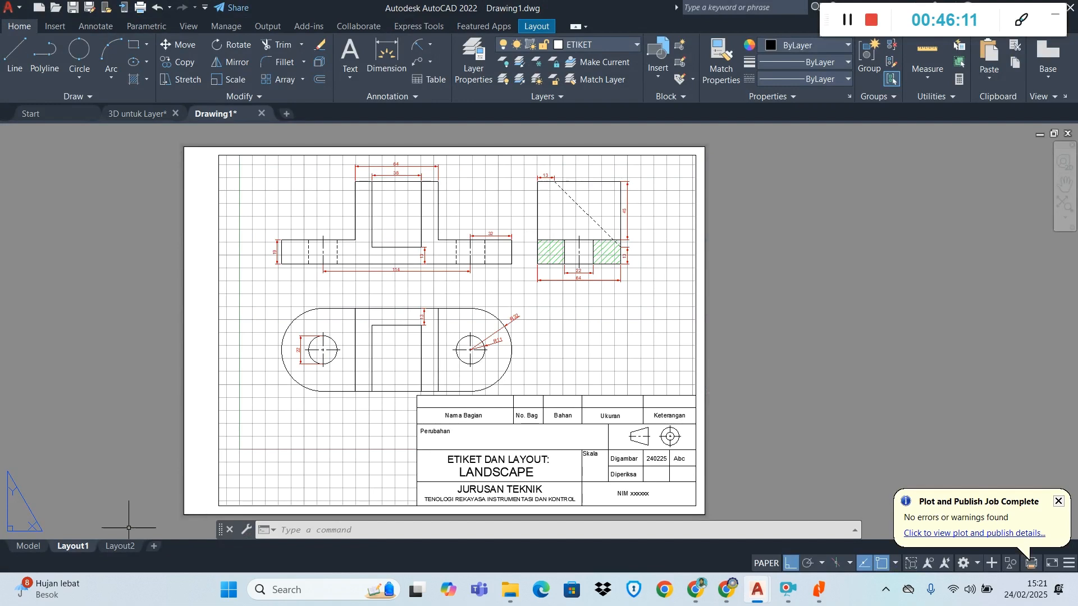
pyautogui.click(104, 546)
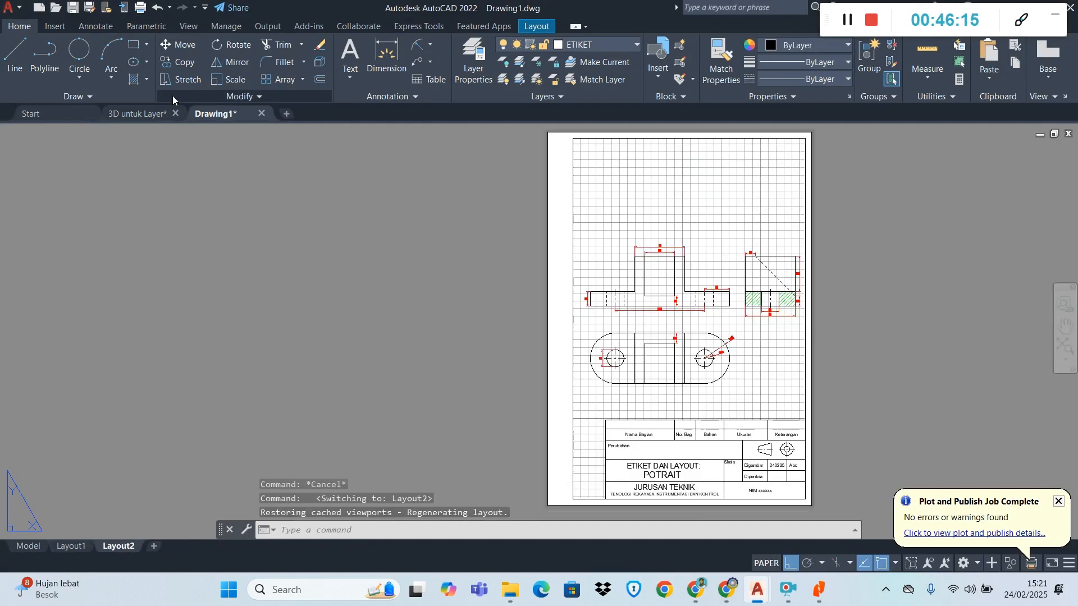
pyautogui.click(140, 8)
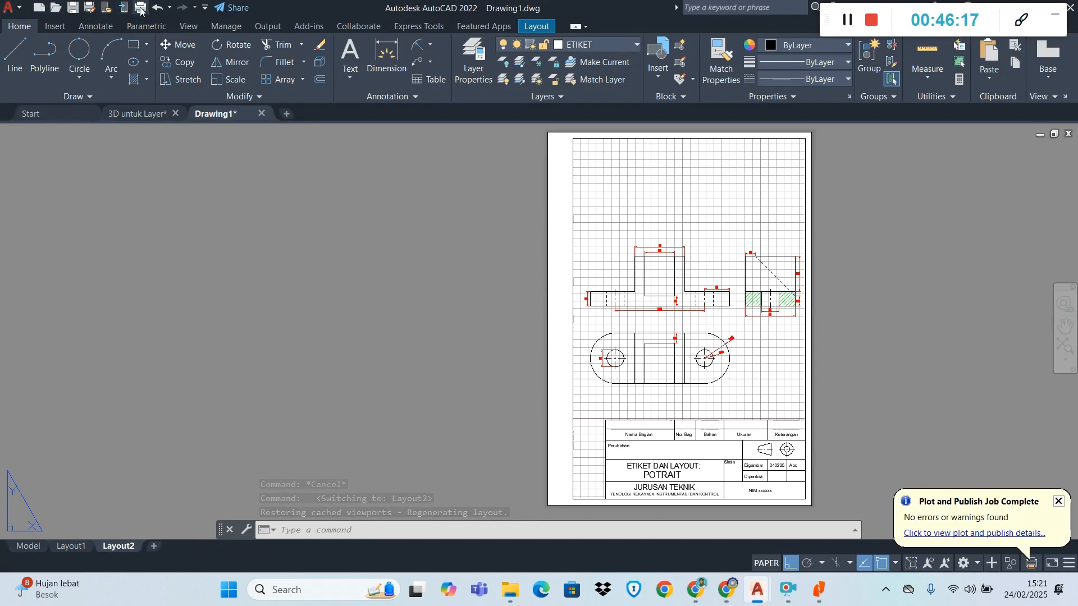
pyautogui.click(539, 330)
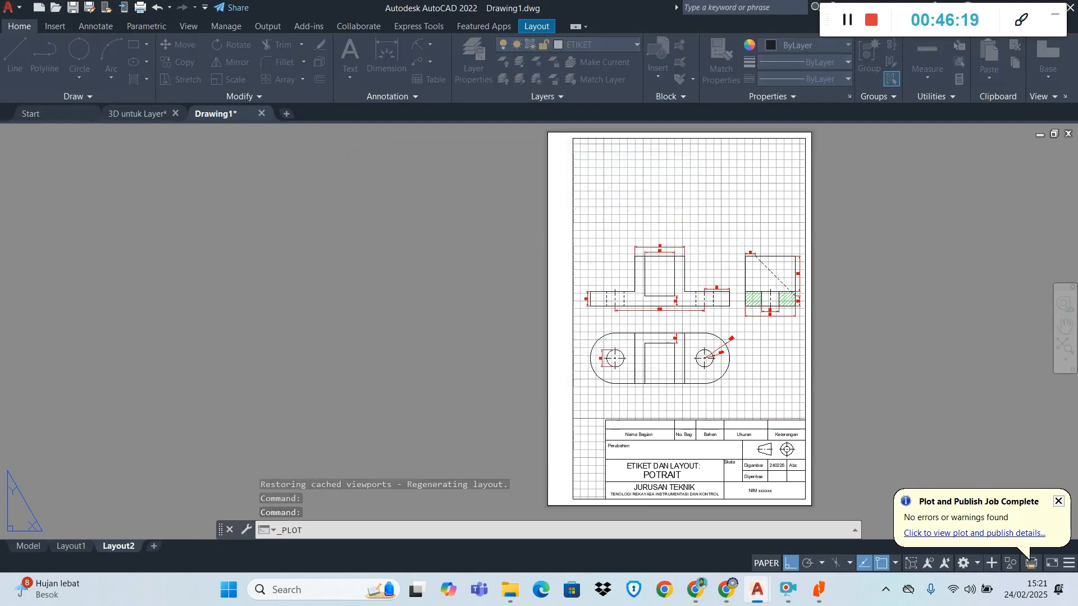
pyautogui.click(618, 461)
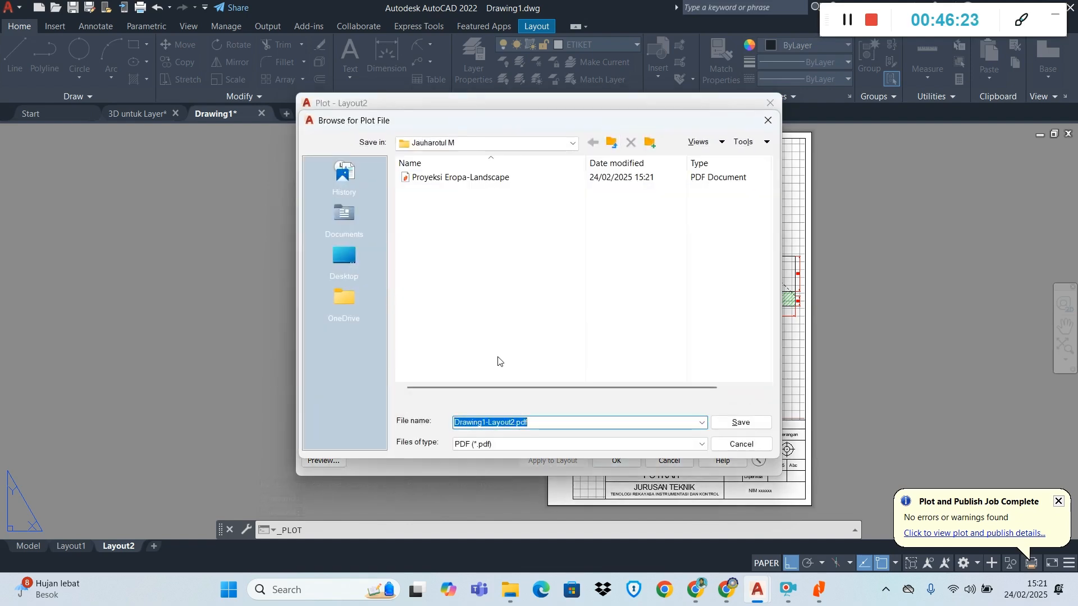
# Name the Layout2 plot file Proyeksi Eropa-Potrait, based on the landscape PDF's name, and save it in the same folder
pyautogui.click(469, 179)
pyautogui.click(552, 420)
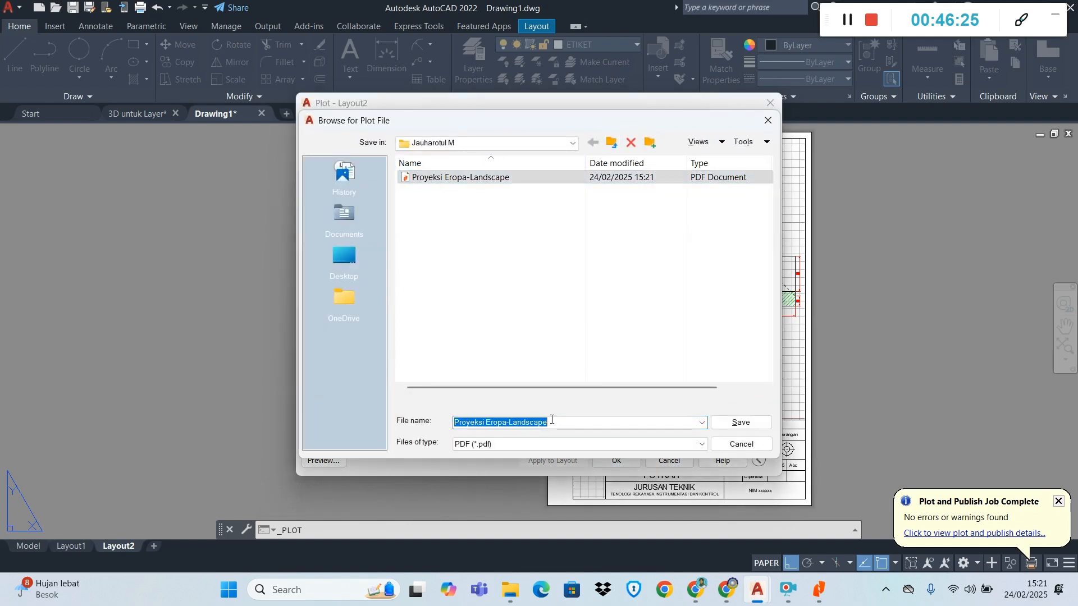
pyautogui.moveTo(551, 420); pyautogui.dragTo(512, 427)
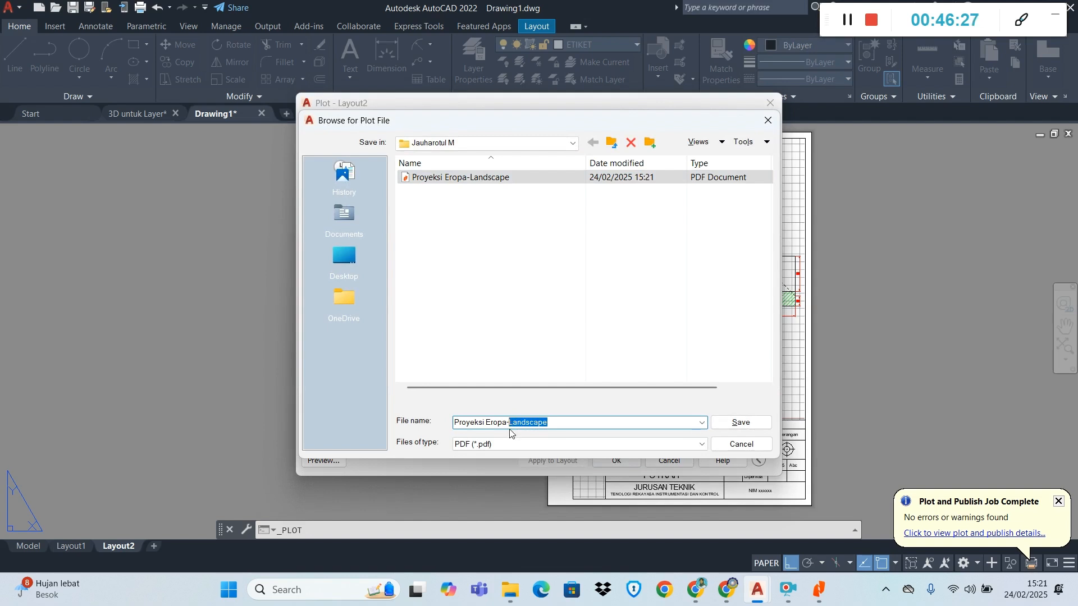
pyautogui.write('Potrait')
pyautogui.click(741, 423)
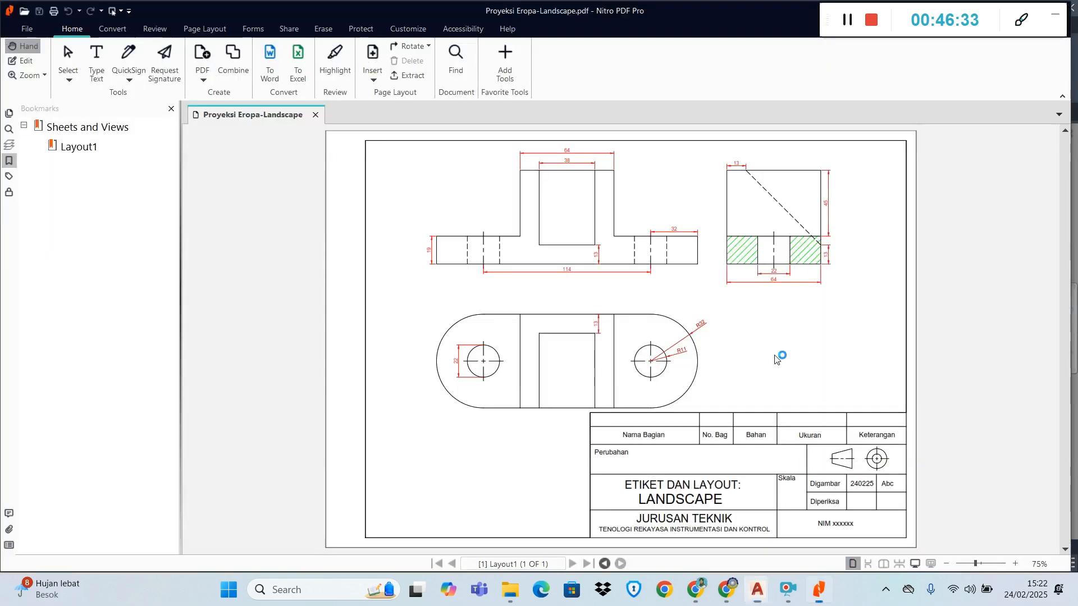
# Examine the whole plotted portrait page and return to the Proyeksi Eropa-Landscape document
pyautogui.scroll(-5, 724, 292)
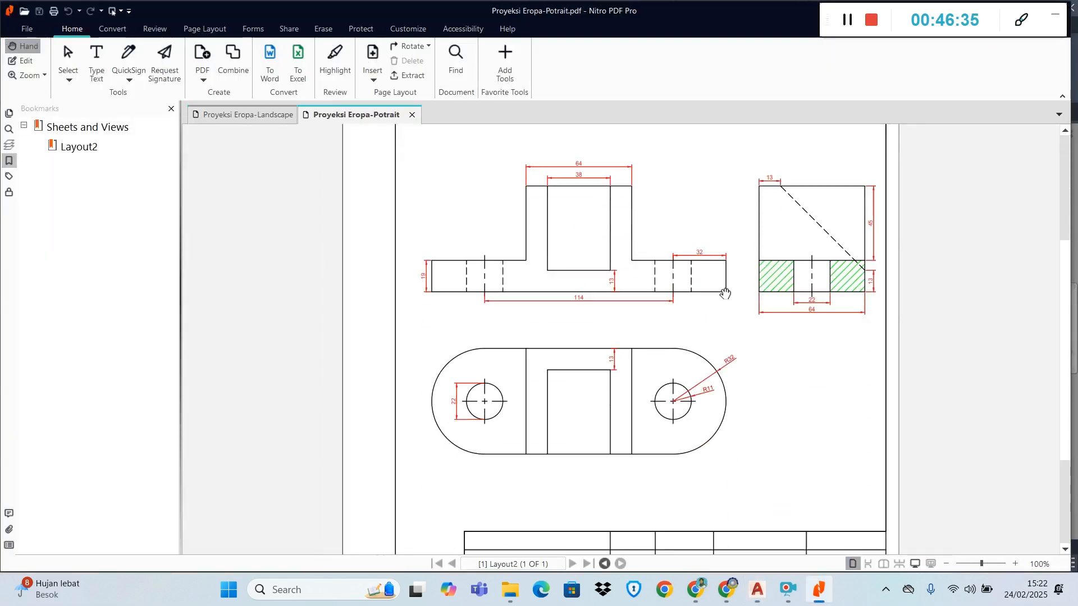
pyautogui.keyDown('ctrl'); pyautogui.scroll(-2, 725, 295); pyautogui.keyUp('ctrl')
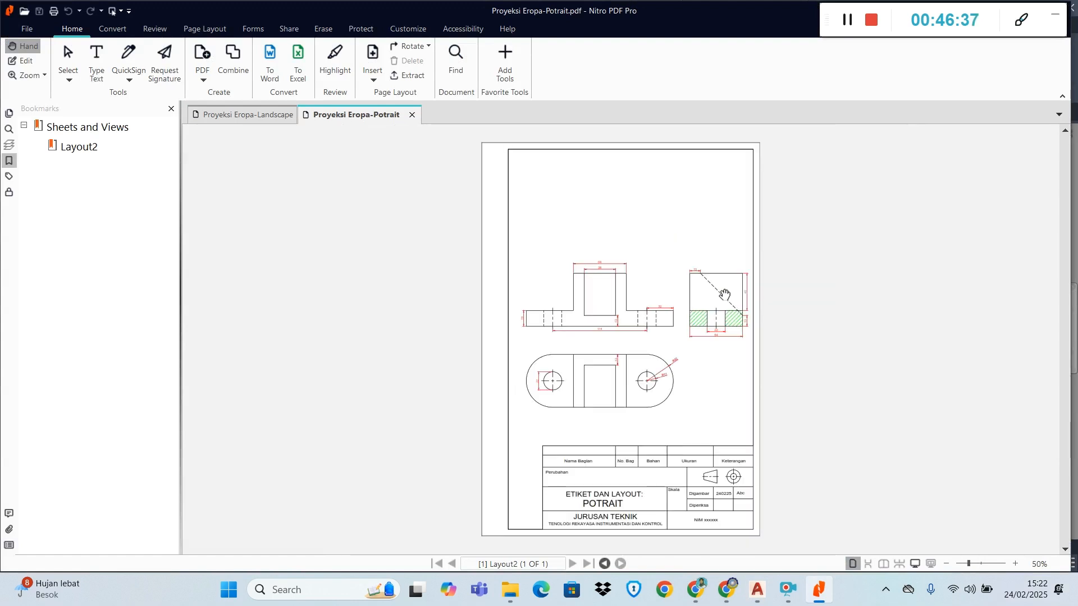
pyautogui.click(264, 116)
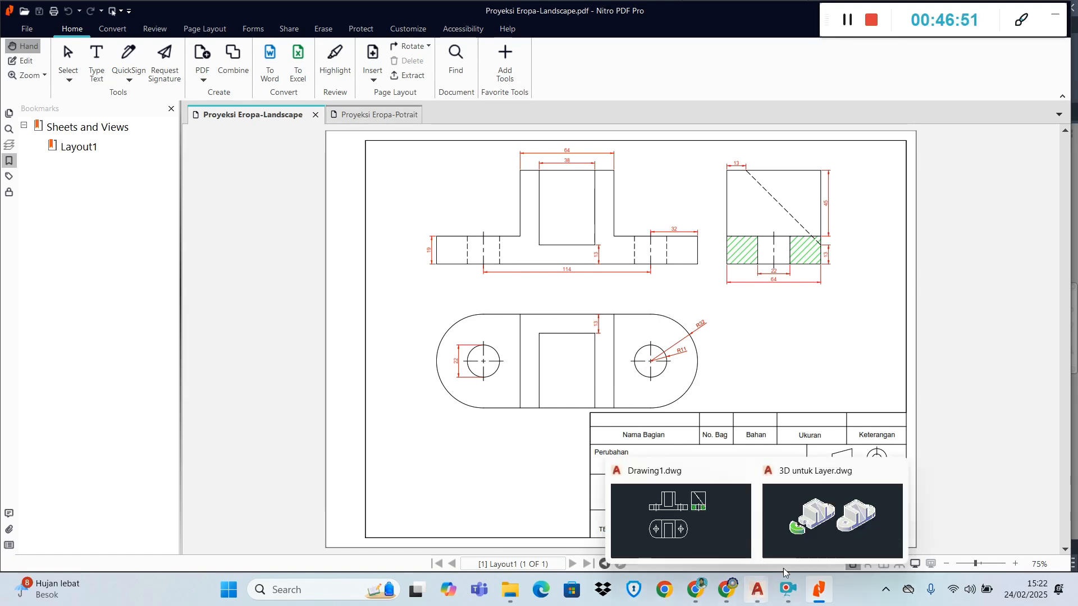
pyautogui.moveTo(768, 596)
pyautogui.click(788, 594)
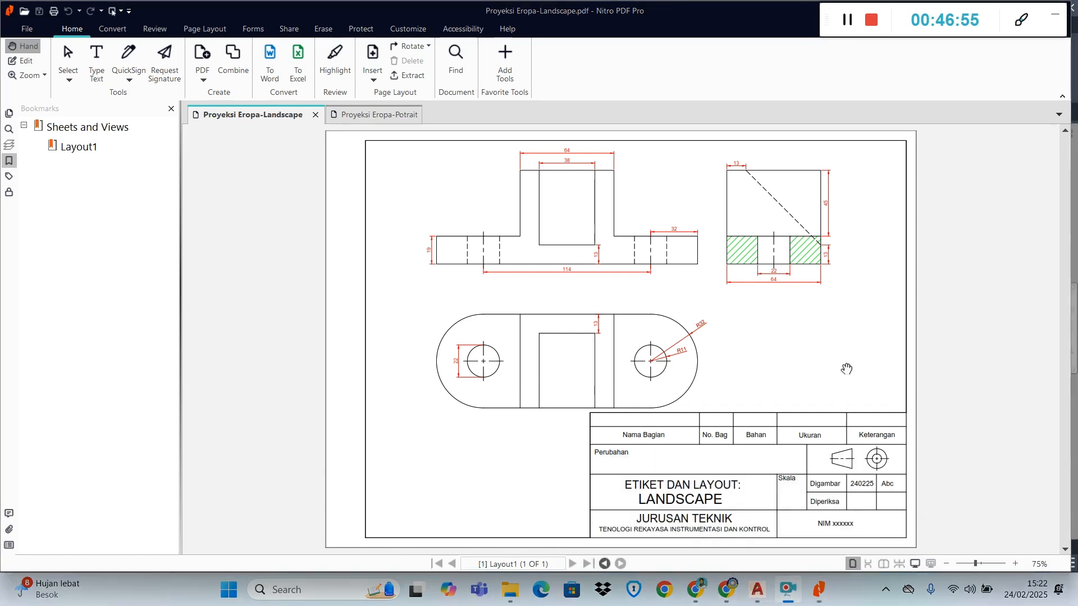